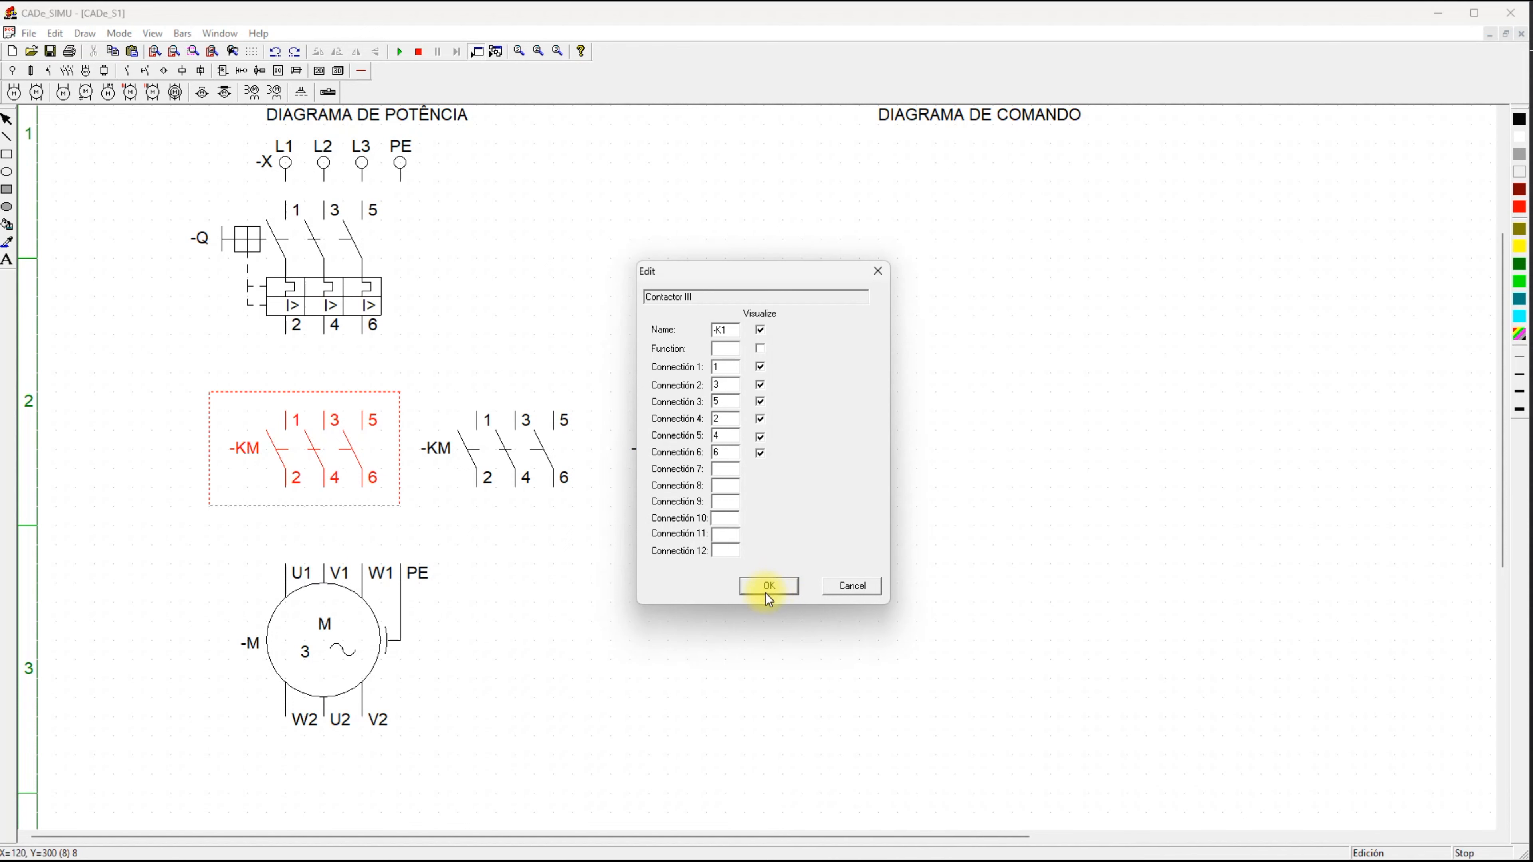
Name the three power contactors -K1, -K3 and -K2 in order from the one above the motor outward.
click(778, 586)
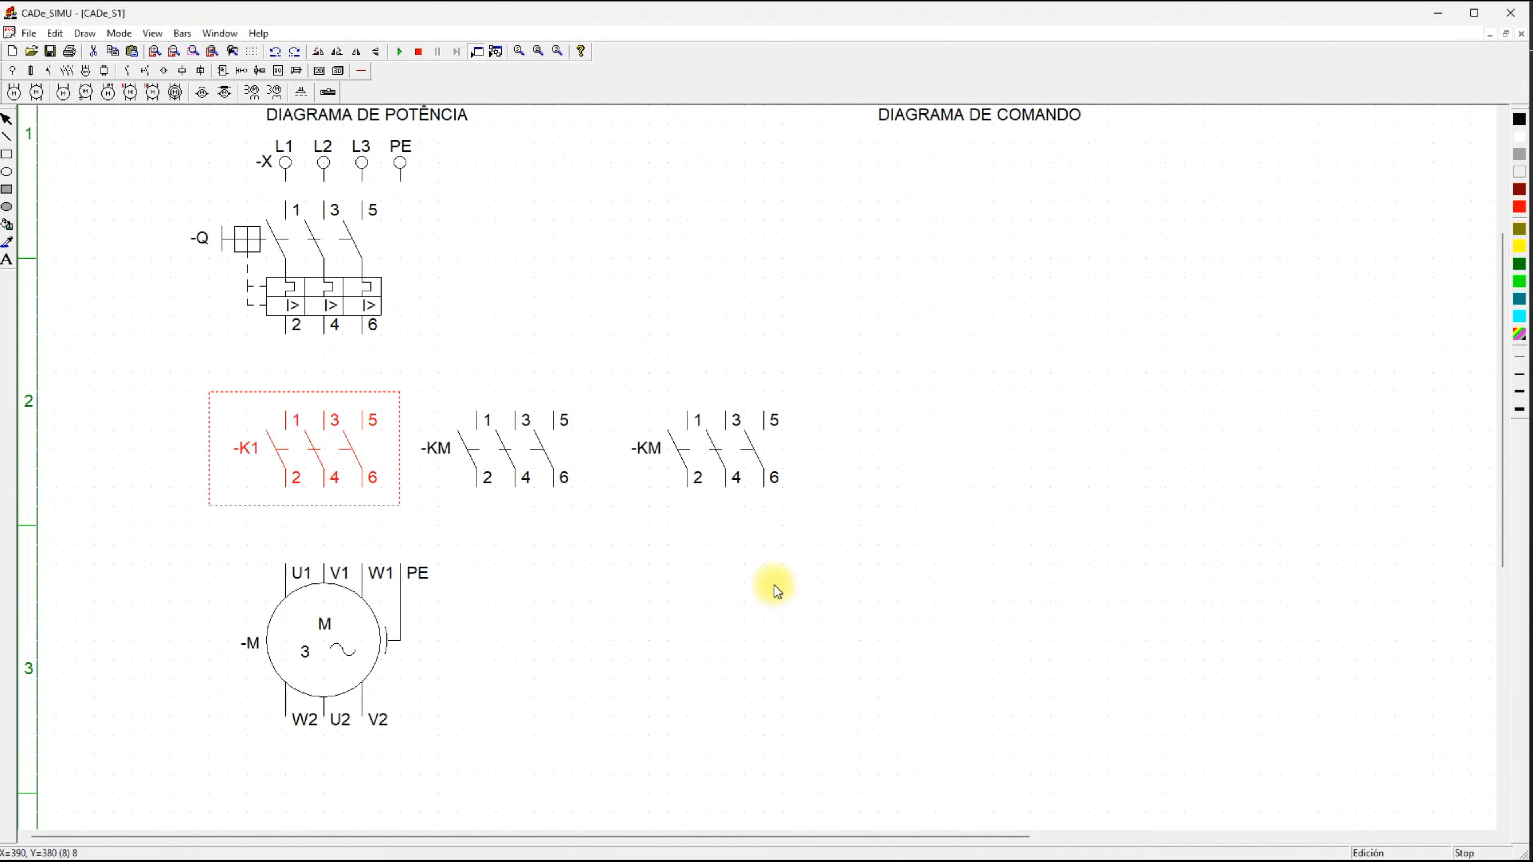
double_click(487, 445)
drag(722, 330, 736, 332)
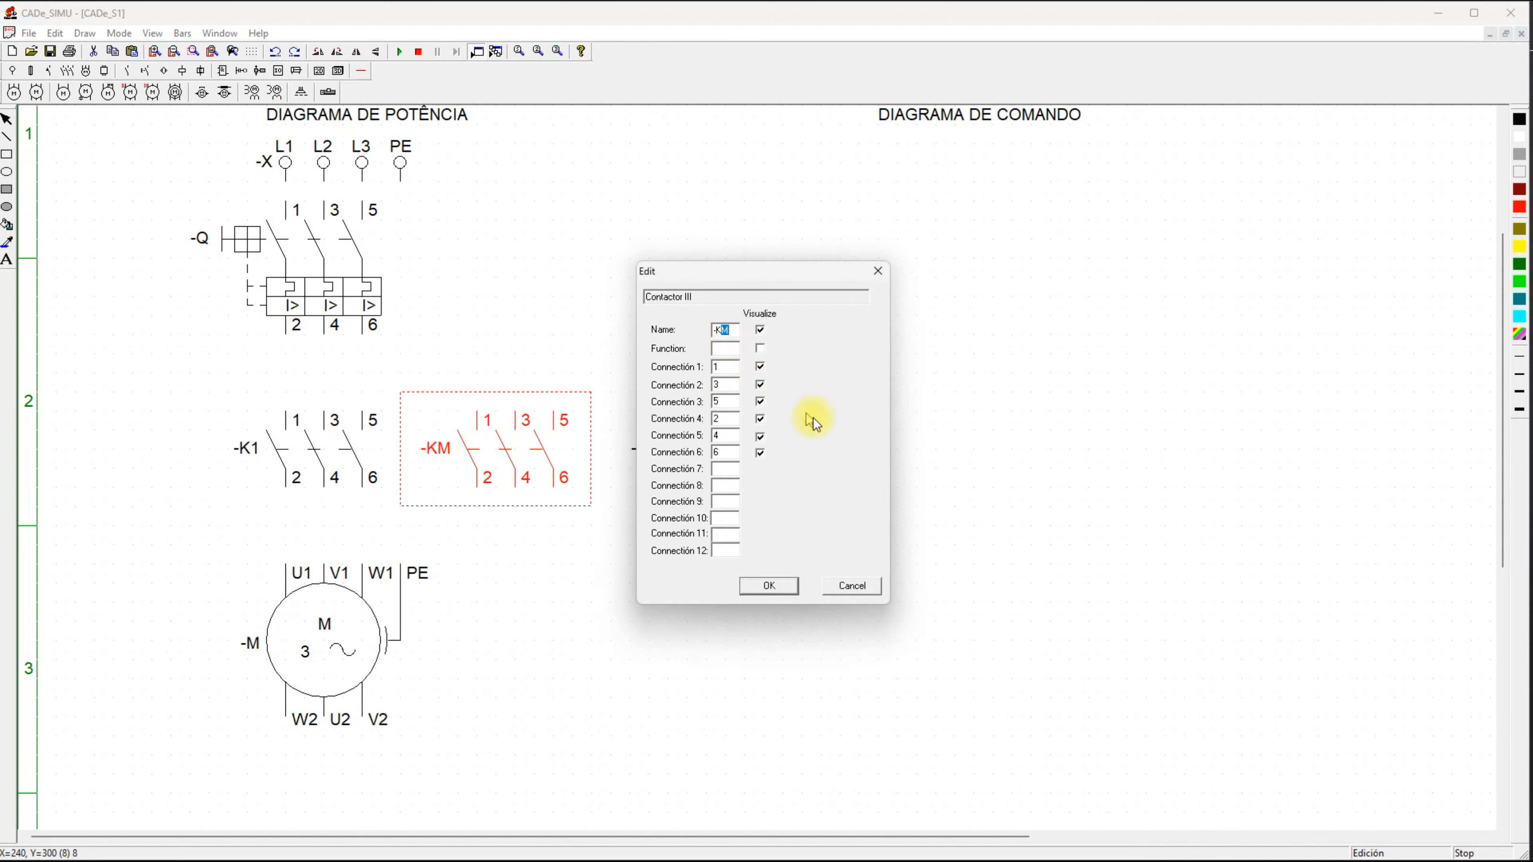
text(3)
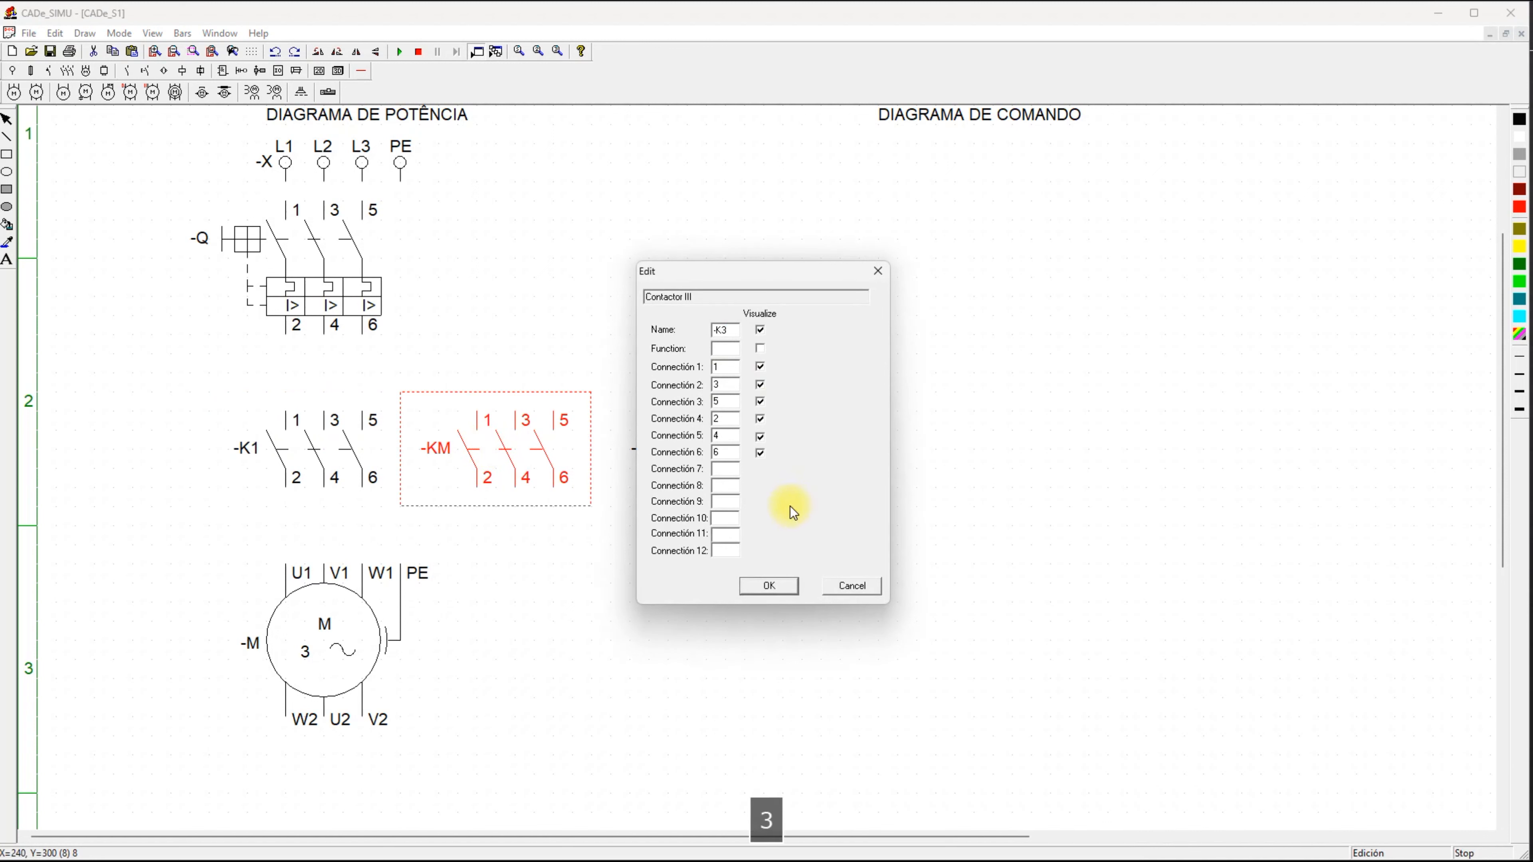
click(771, 585)
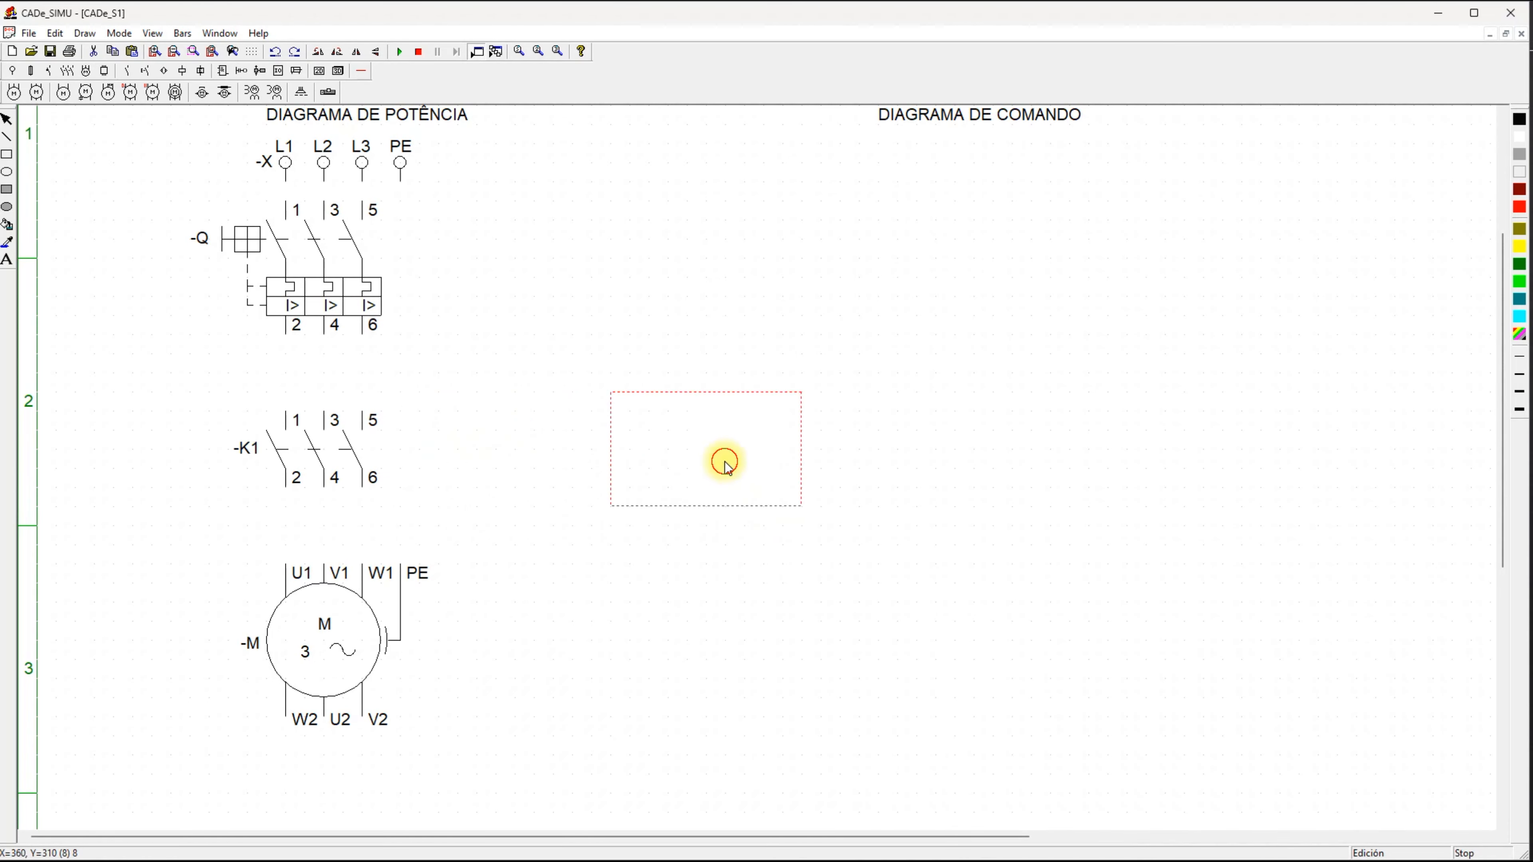
double_click(727, 468)
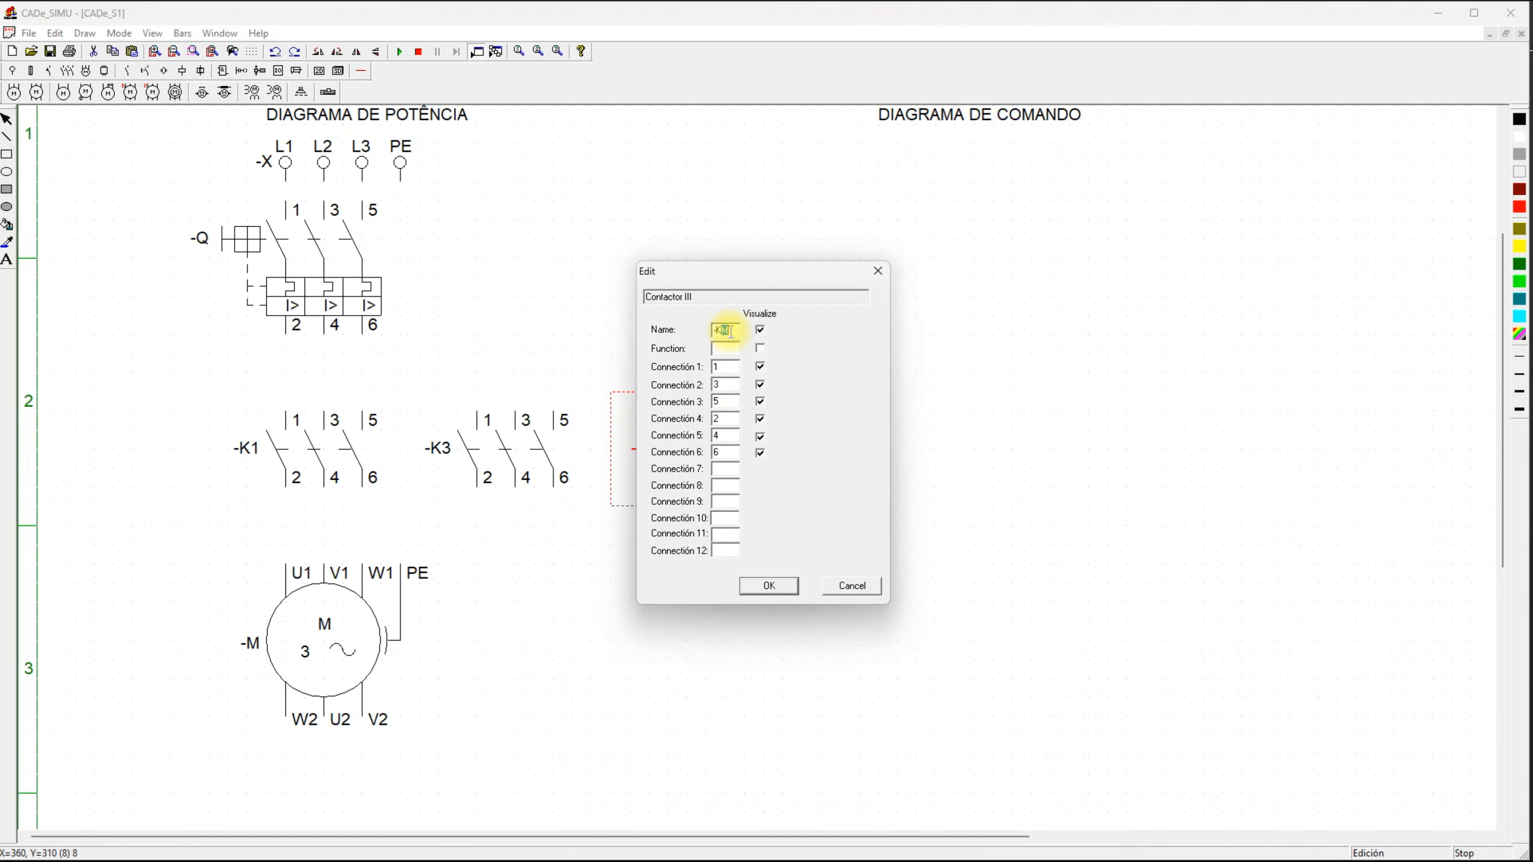
text(2)
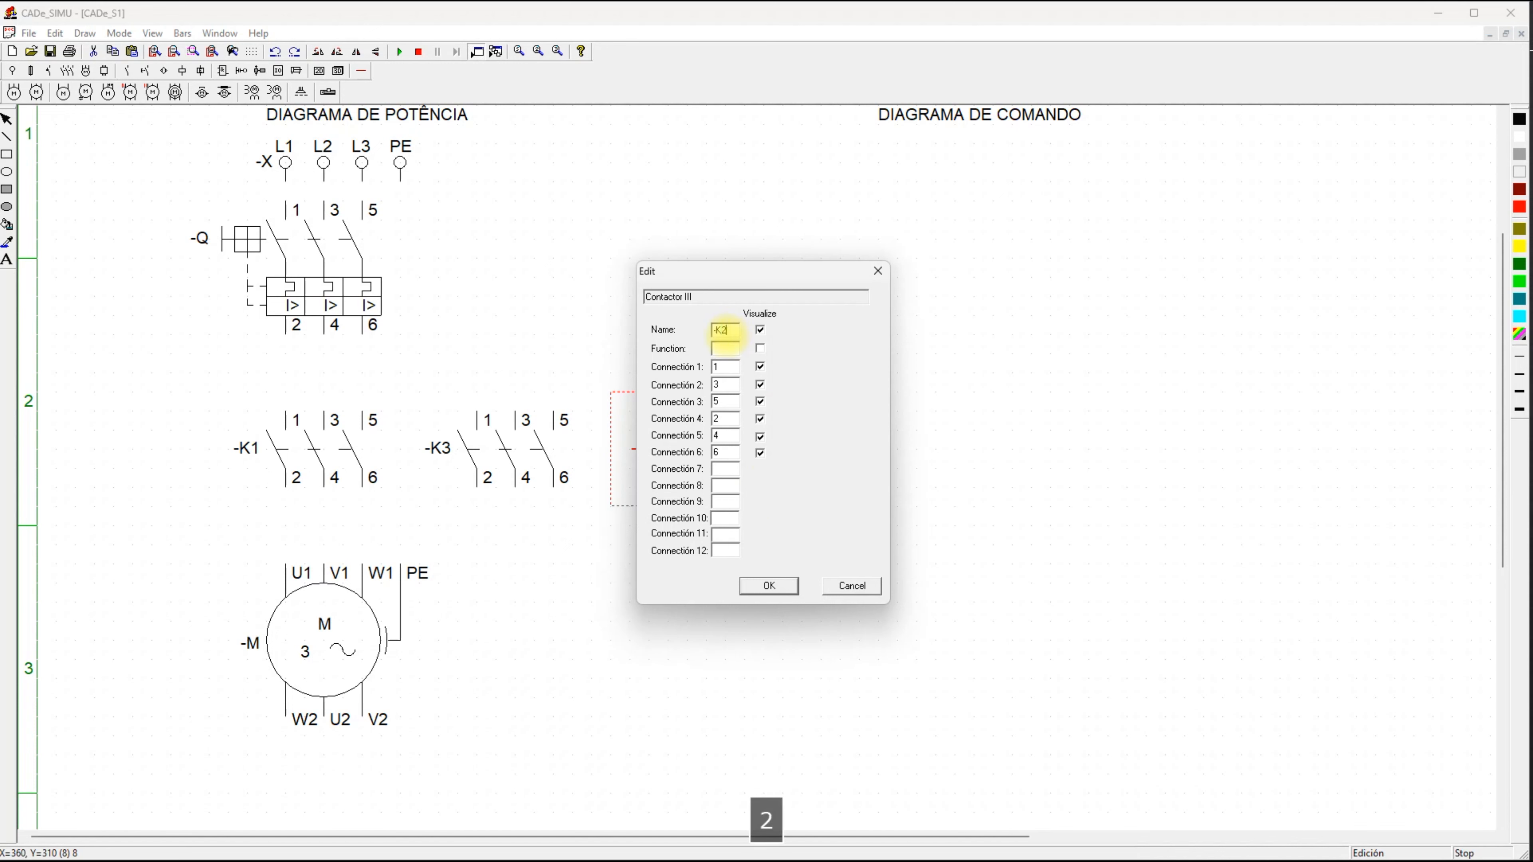
click(744, 589)
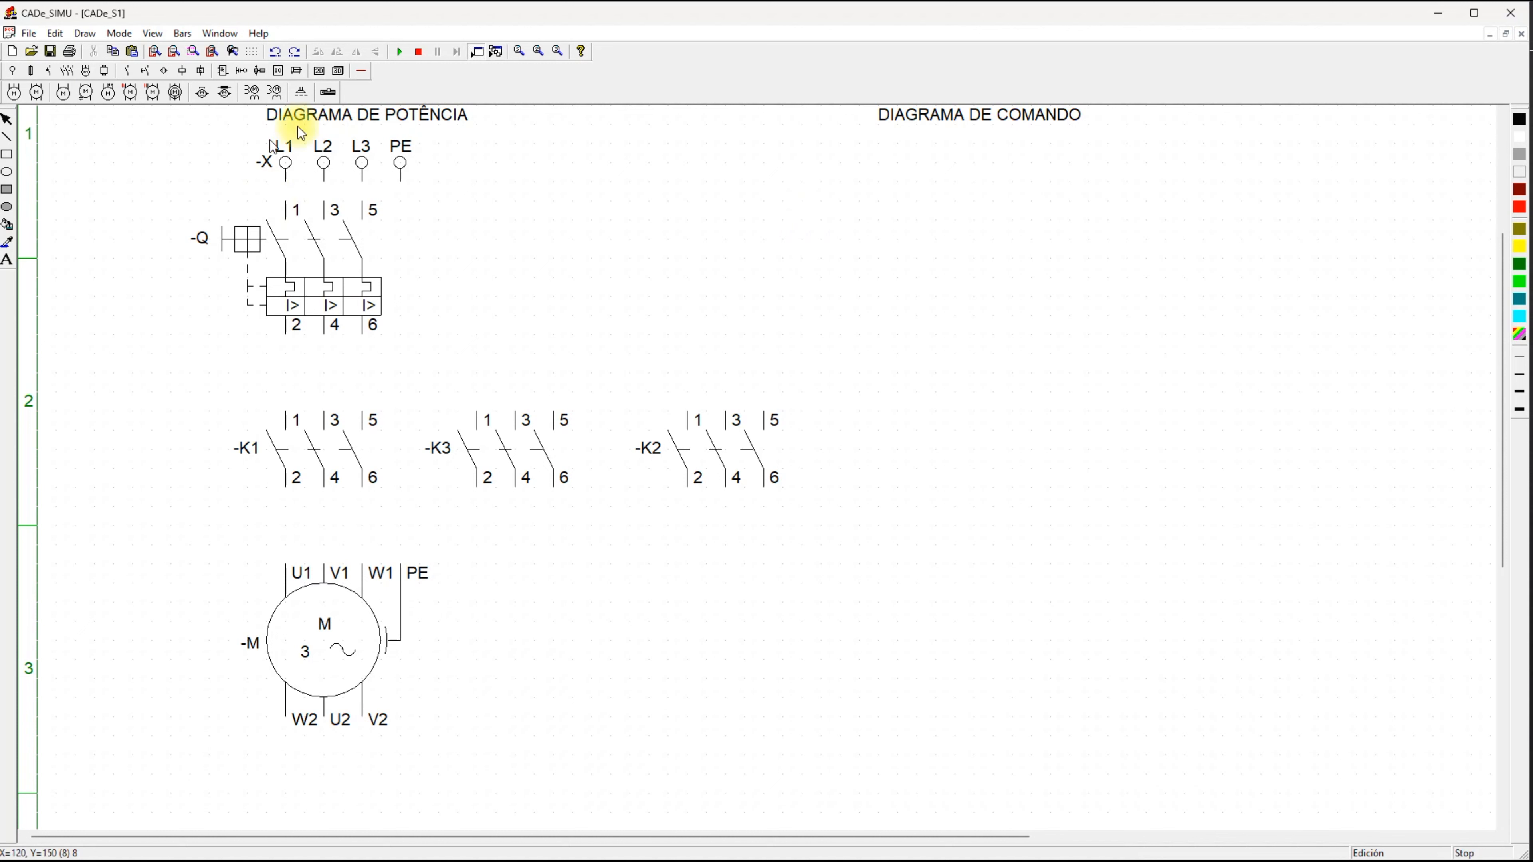
Bridge input terminals 1, 3 and 5 of contactor -K2 into a star point using the thickest phase wire.
click(359, 70)
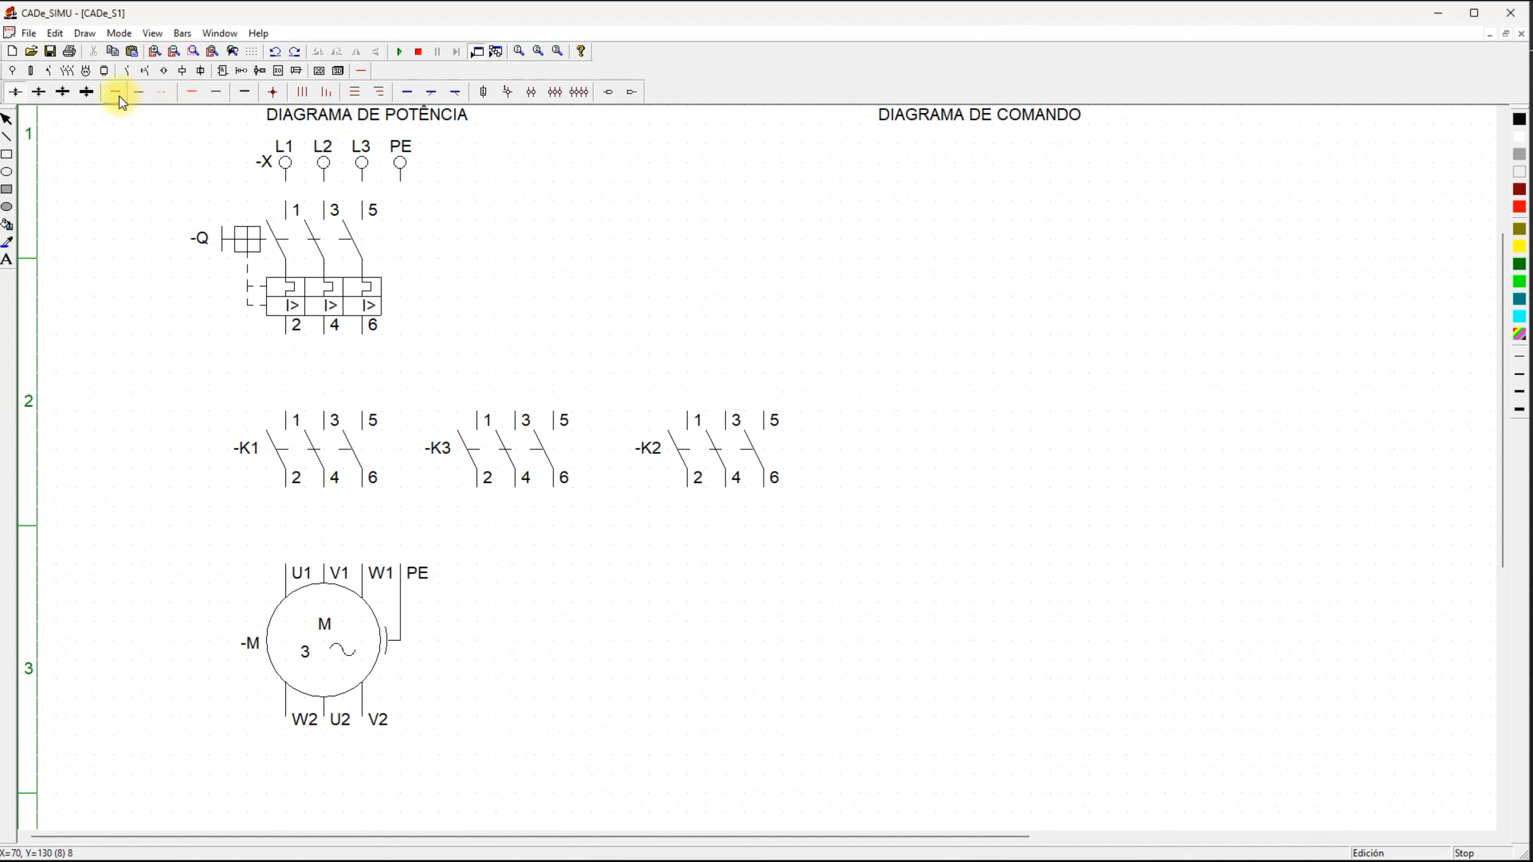
click(87, 91)
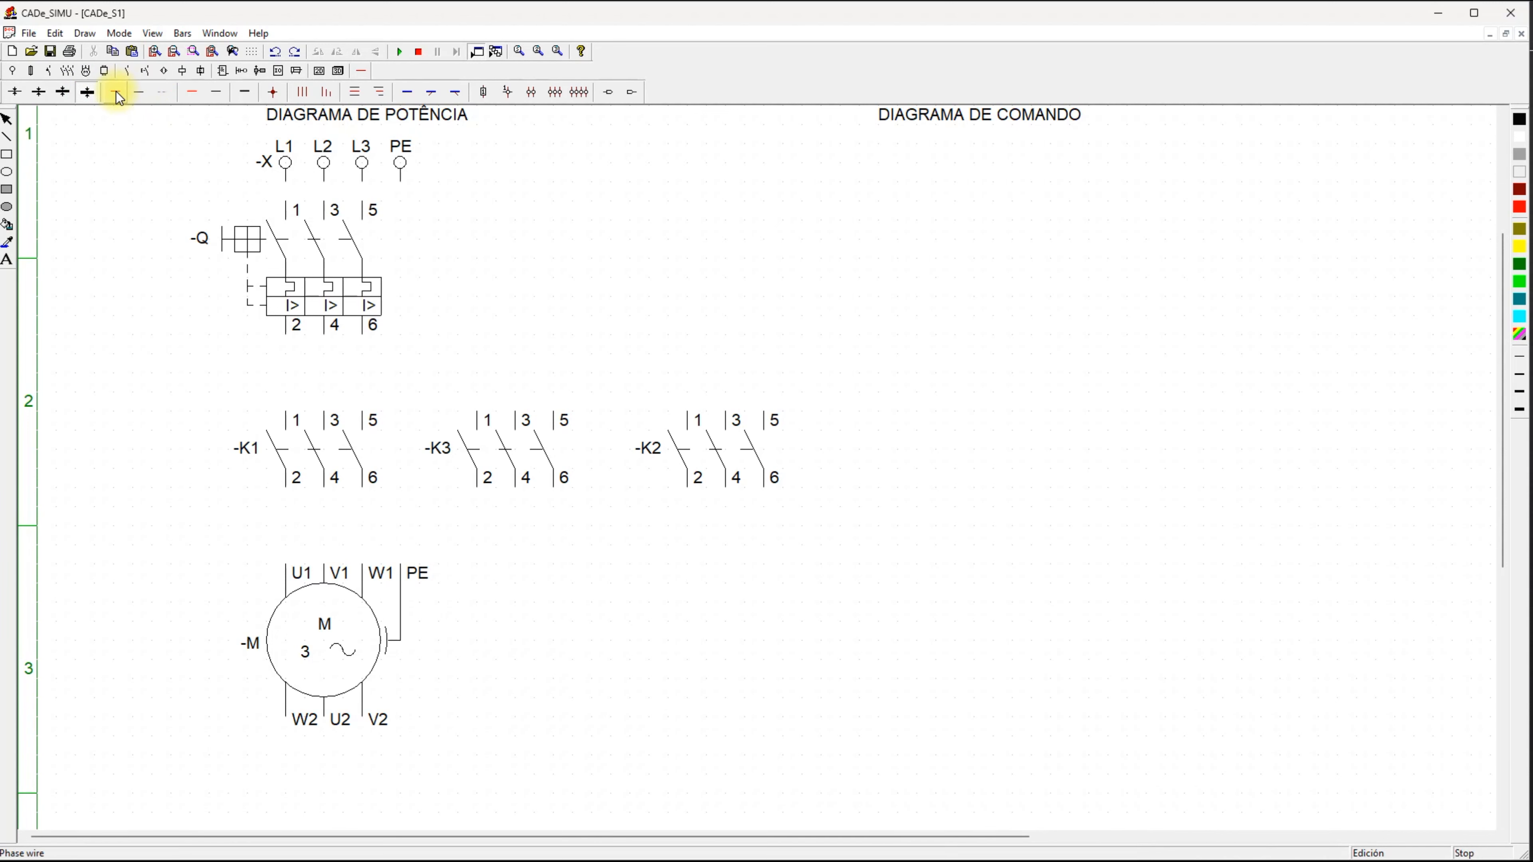
drag(687, 415, 727, 375)
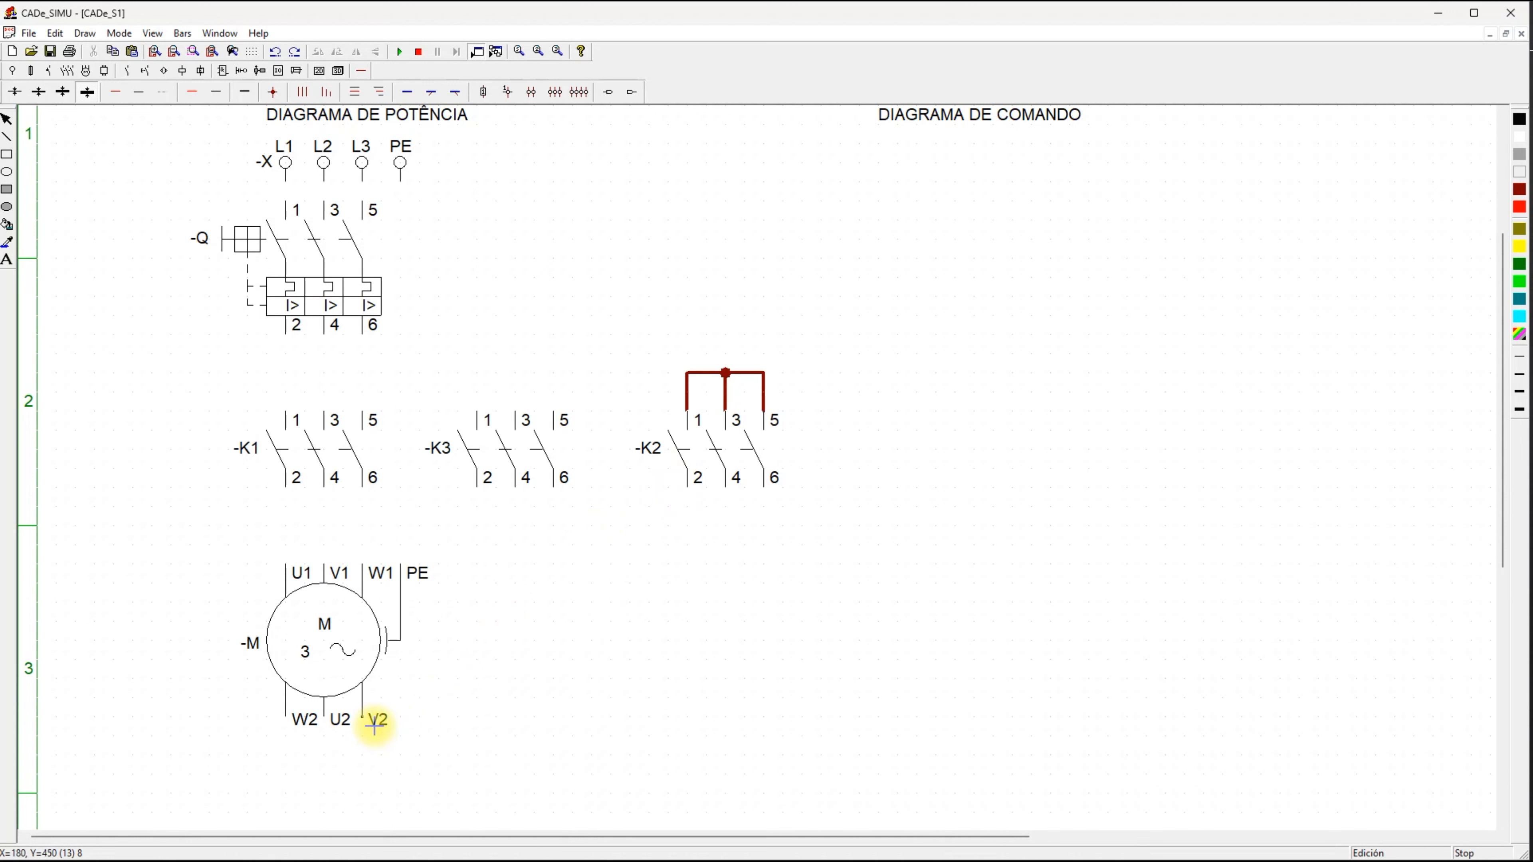
Wire motor terminals W2, U2 and V2 to contactor -K2 terminals 6, 4 and 2 respectively.
mouse_move(287, 725)
mouse_down()
mouse_move(287, 784)
mouse_move(770, 791)
mouse_up()
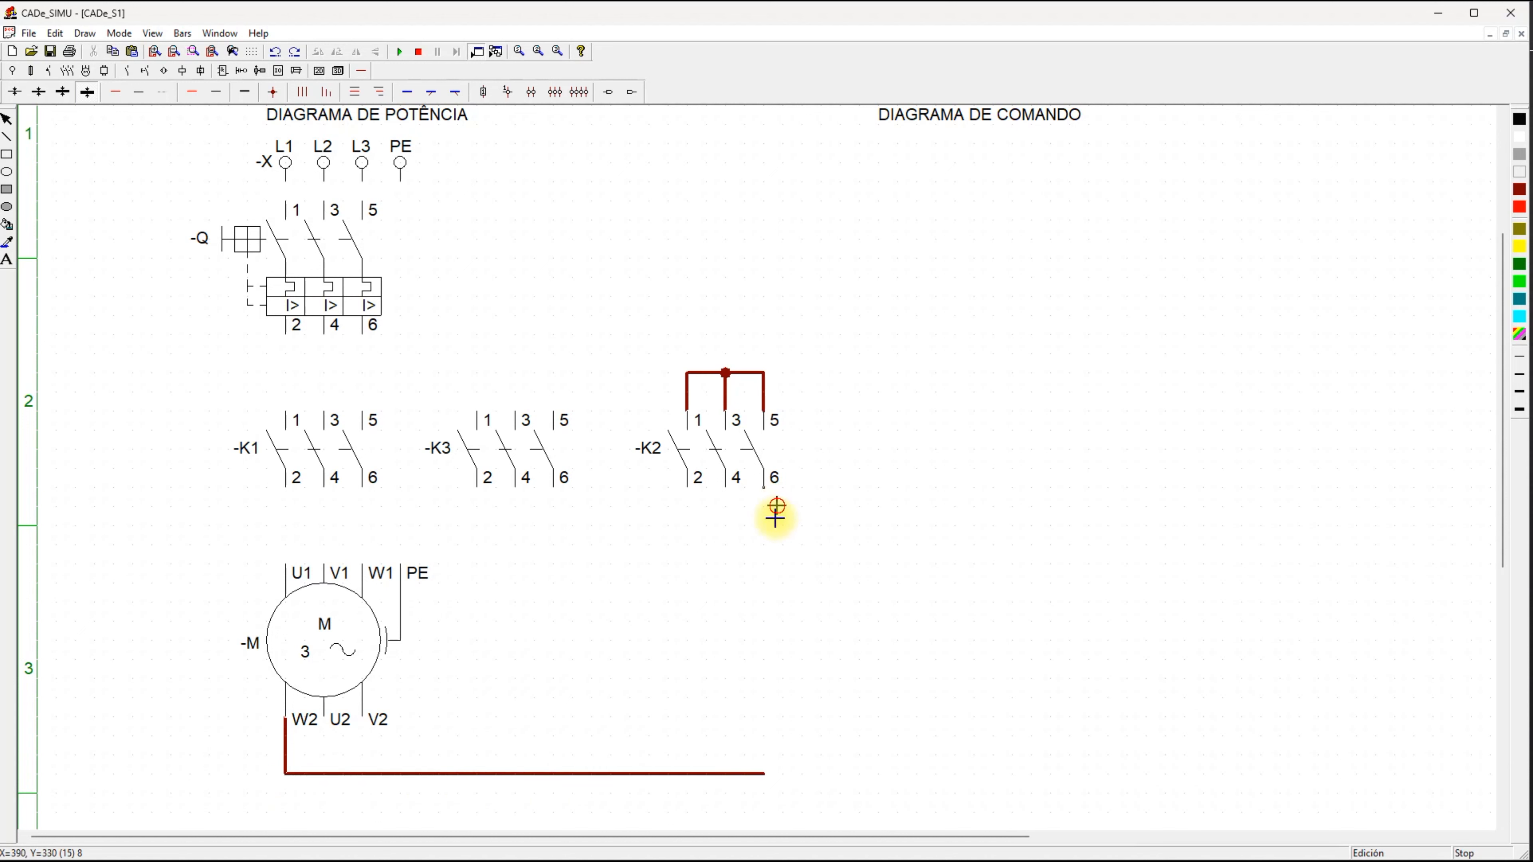
drag(777, 513, 780, 764)
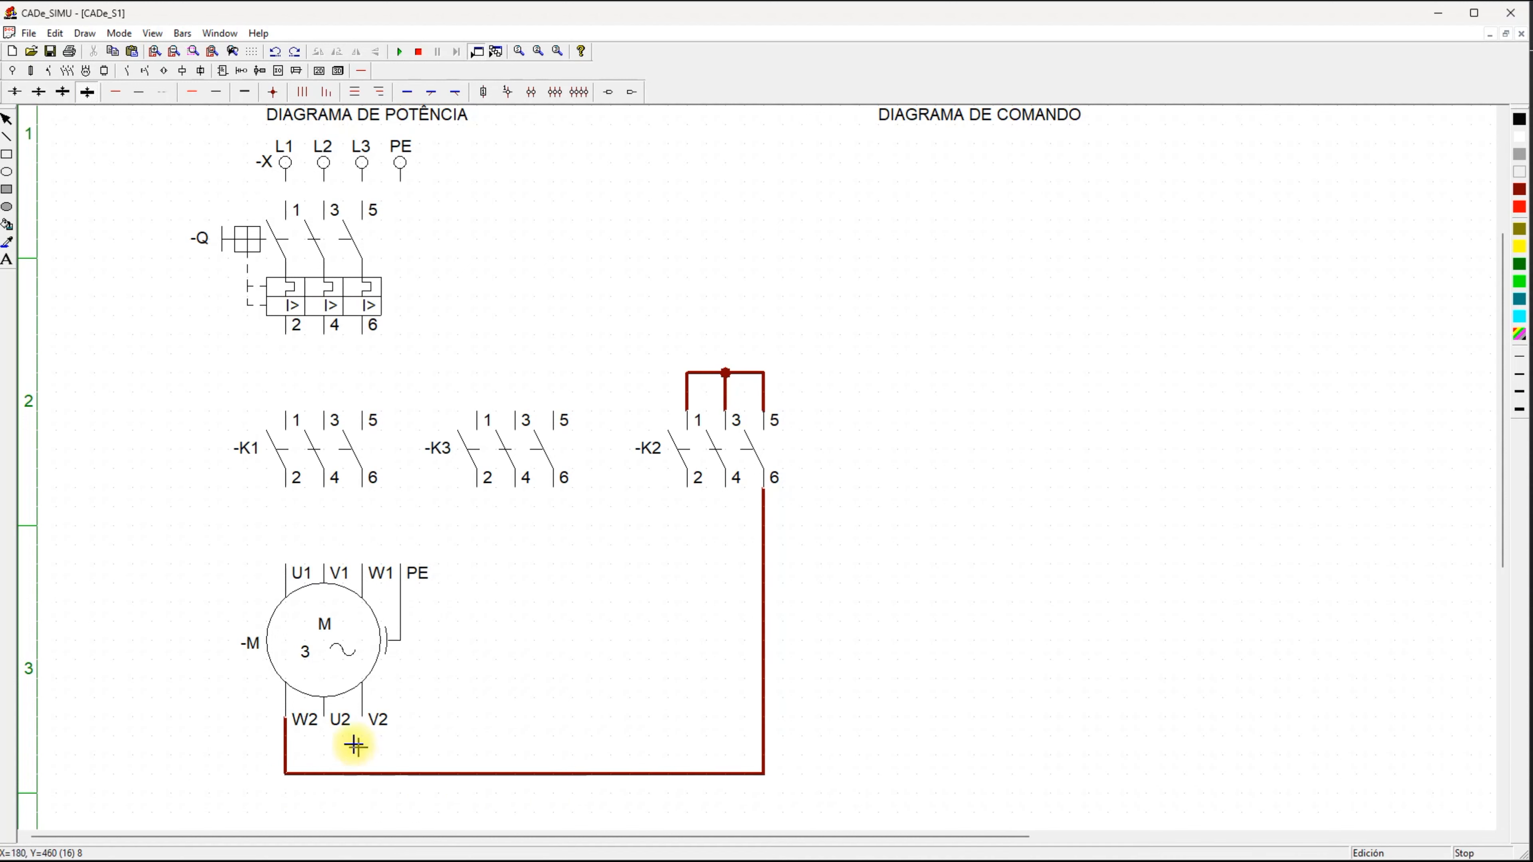
drag(324, 730, 728, 754)
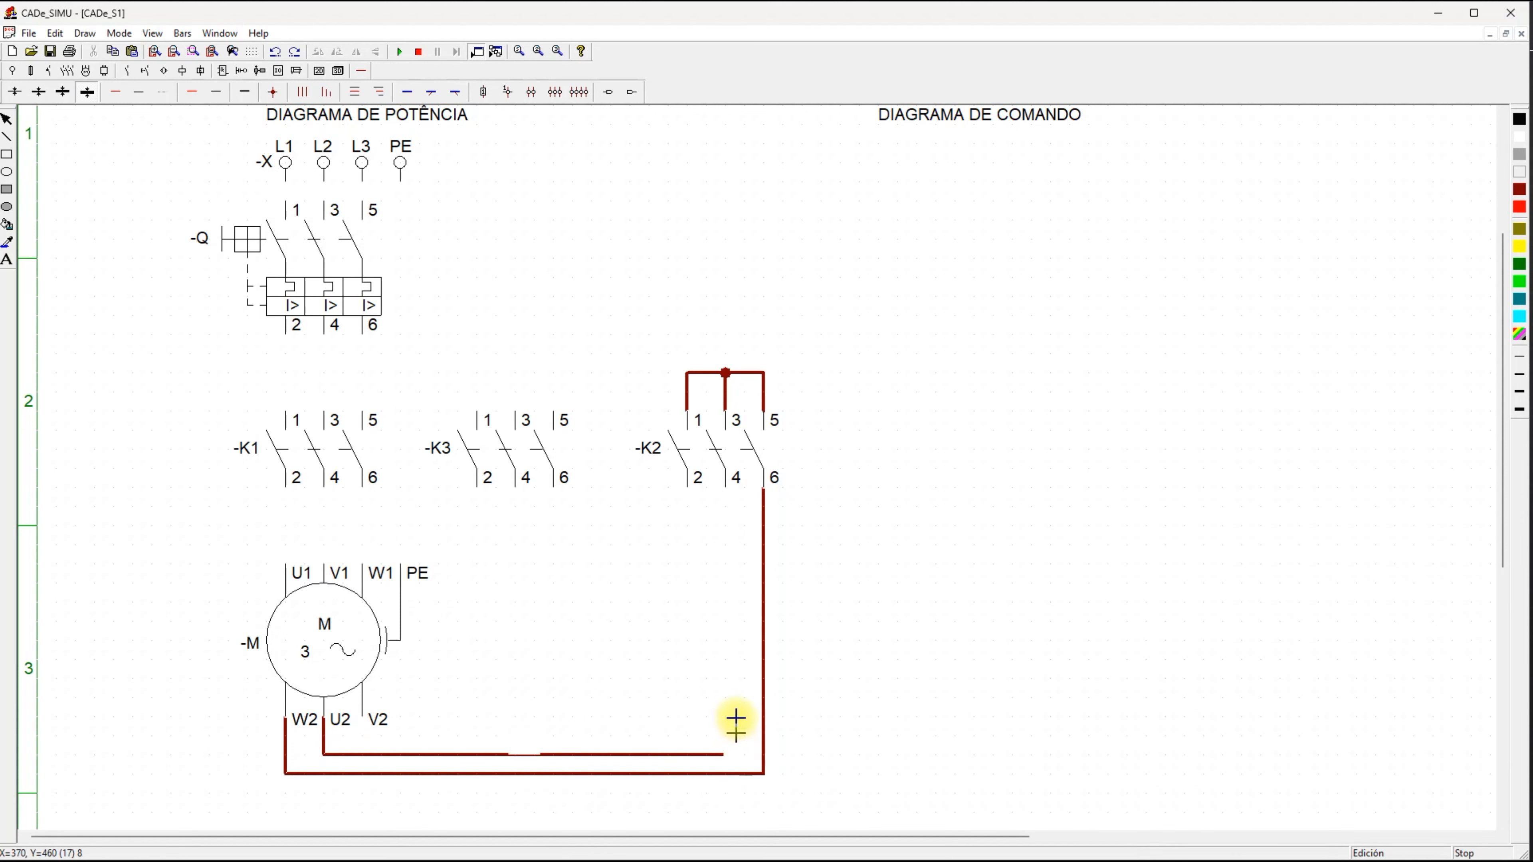
drag(731, 496, 728, 755)
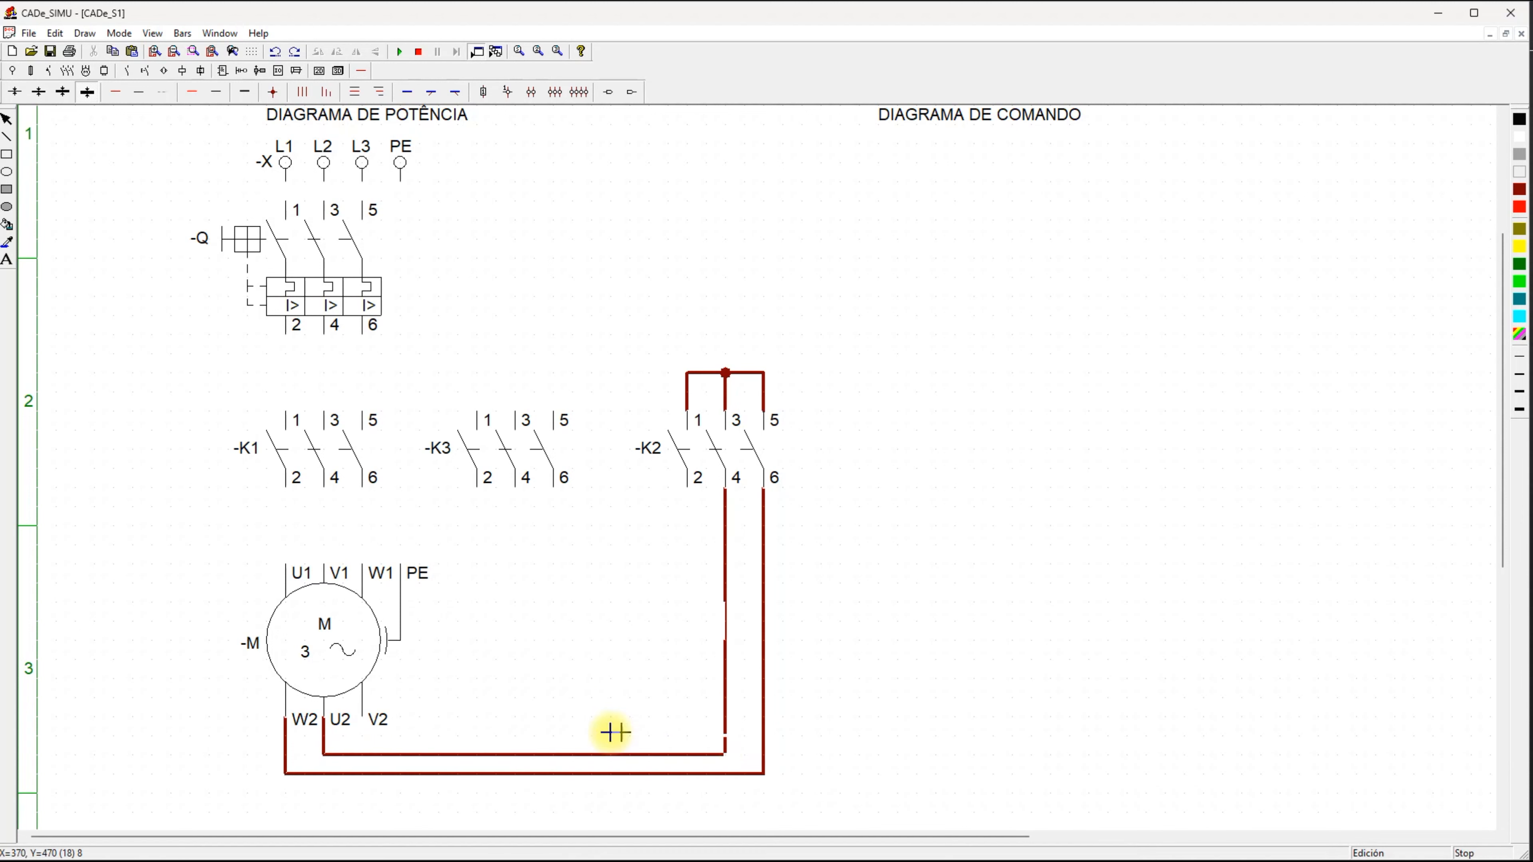
drag(370, 730, 701, 740)
drag(688, 508, 714, 745)
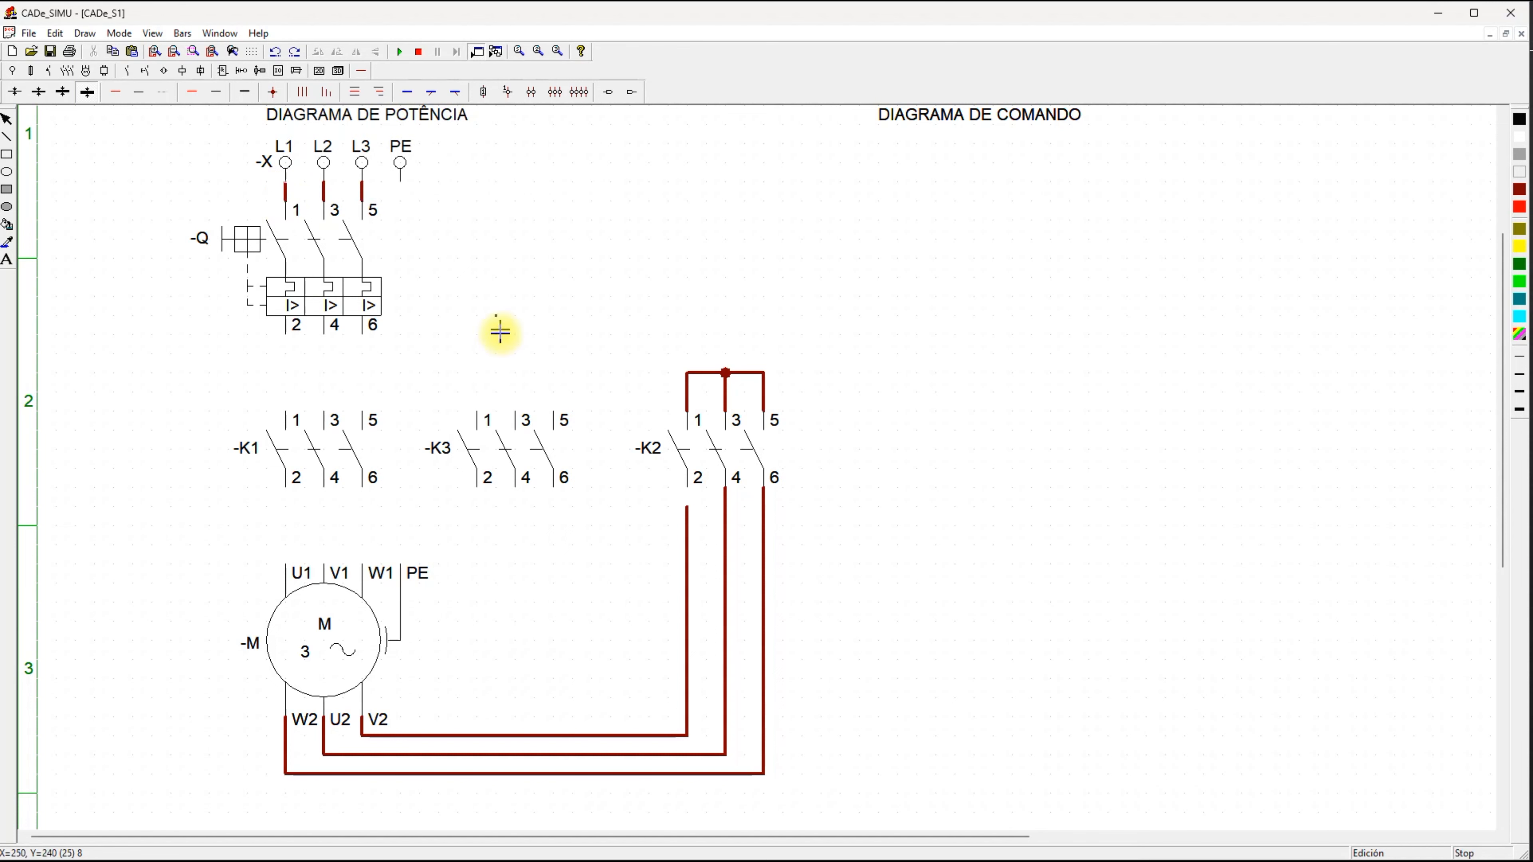
Wire breaker -Q outputs 2, 4 and 6 through contactor -K1 to motor terminals U1, V1 and W1.
click(491, 323)
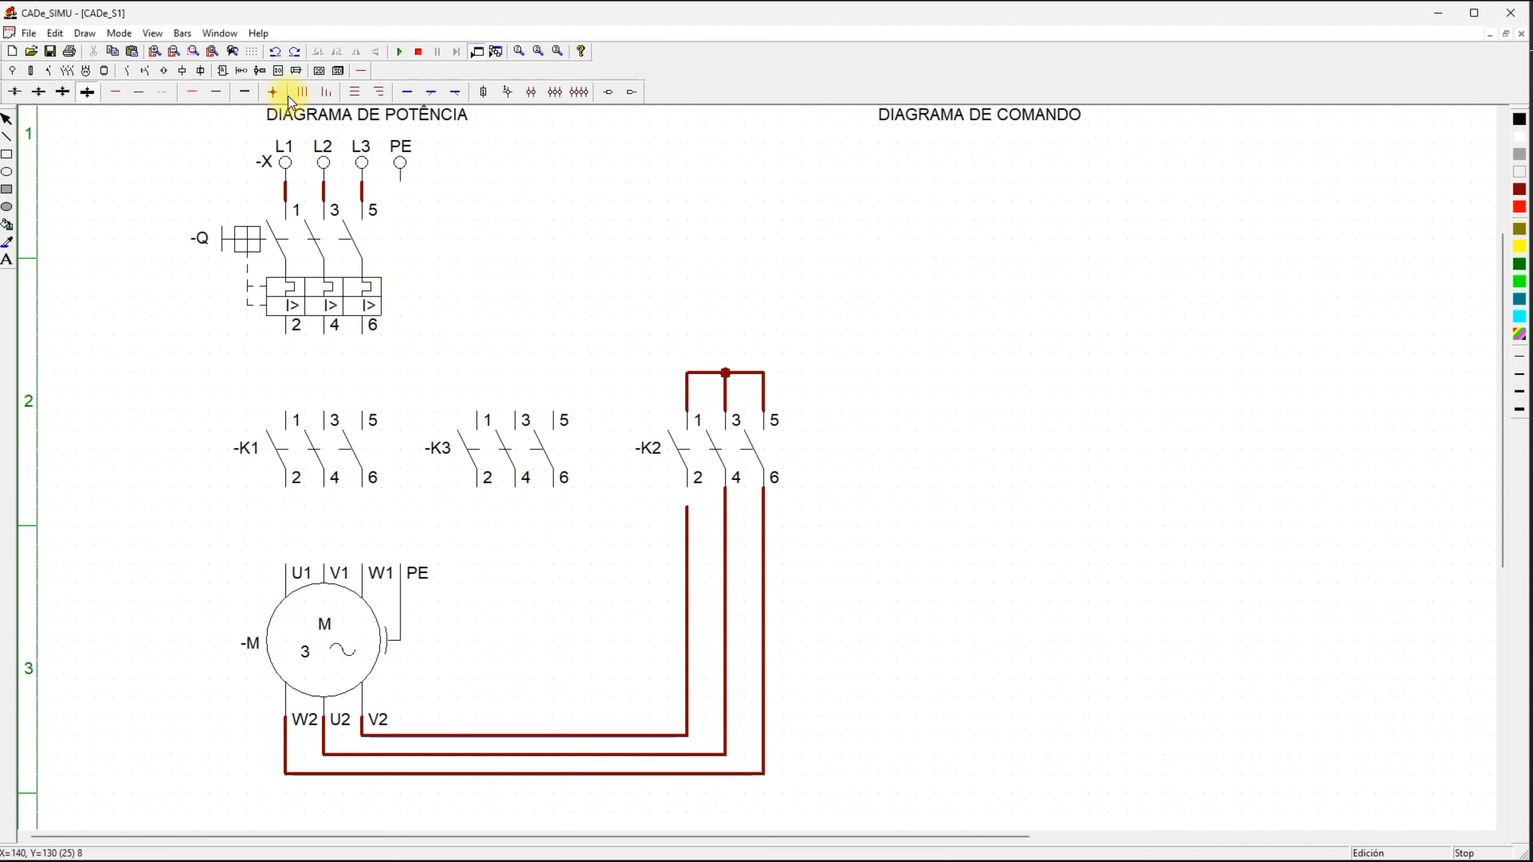
click(292, 364)
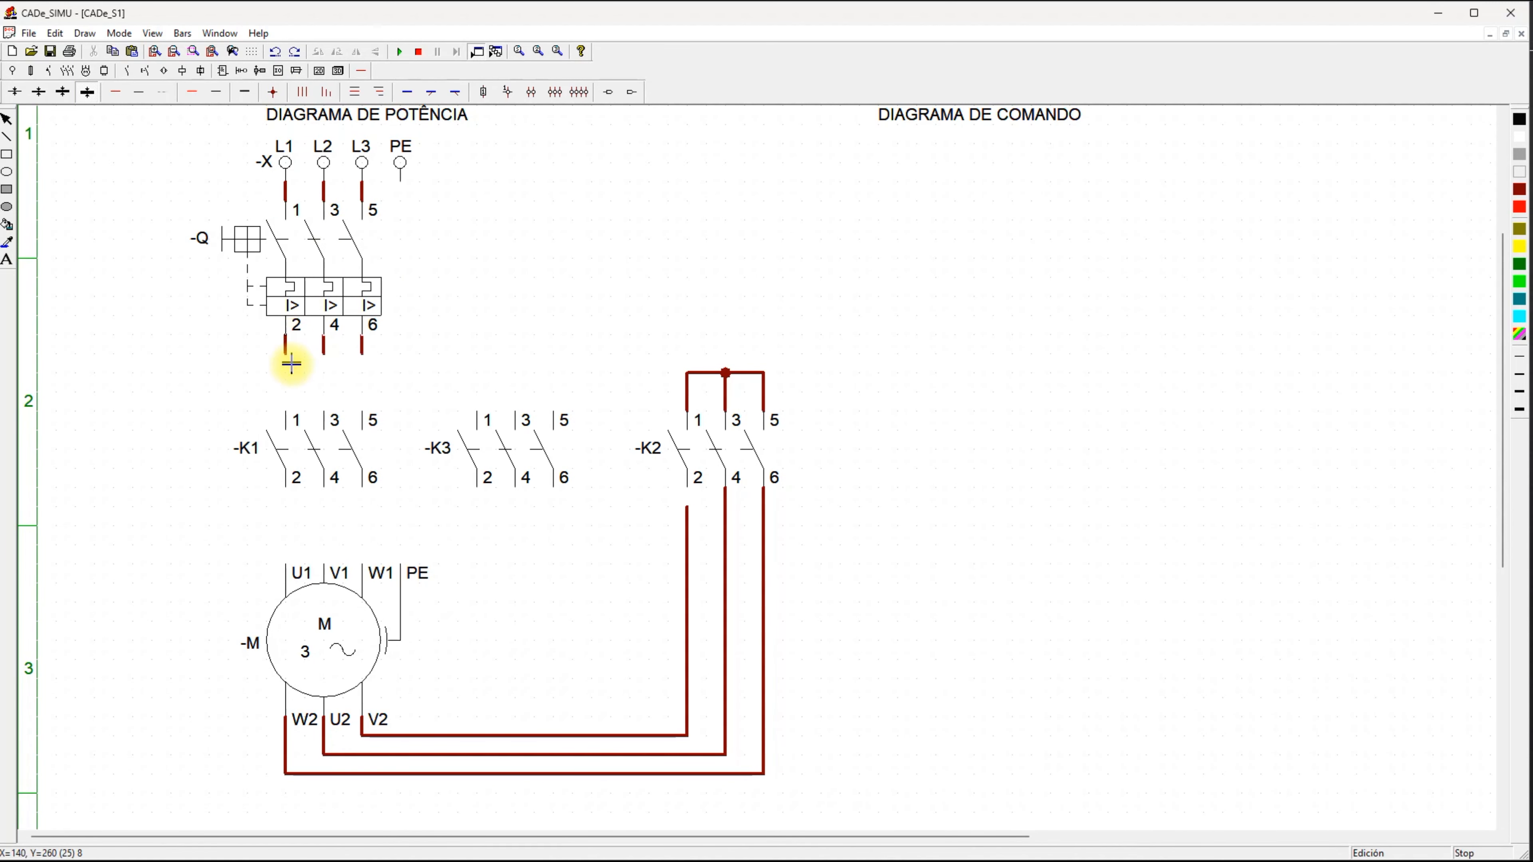
click(293, 413)
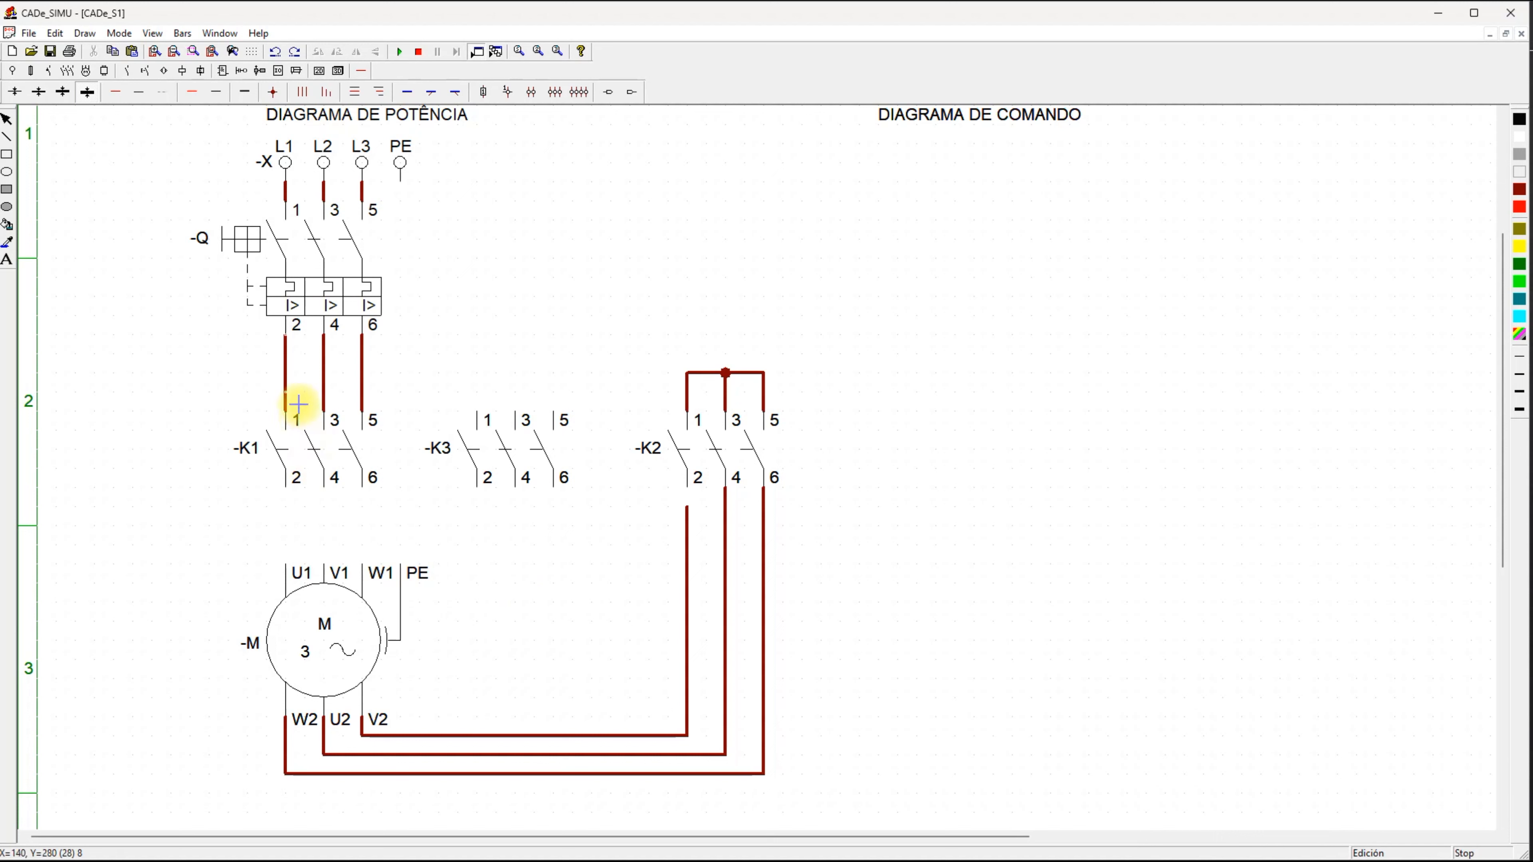
click(296, 500)
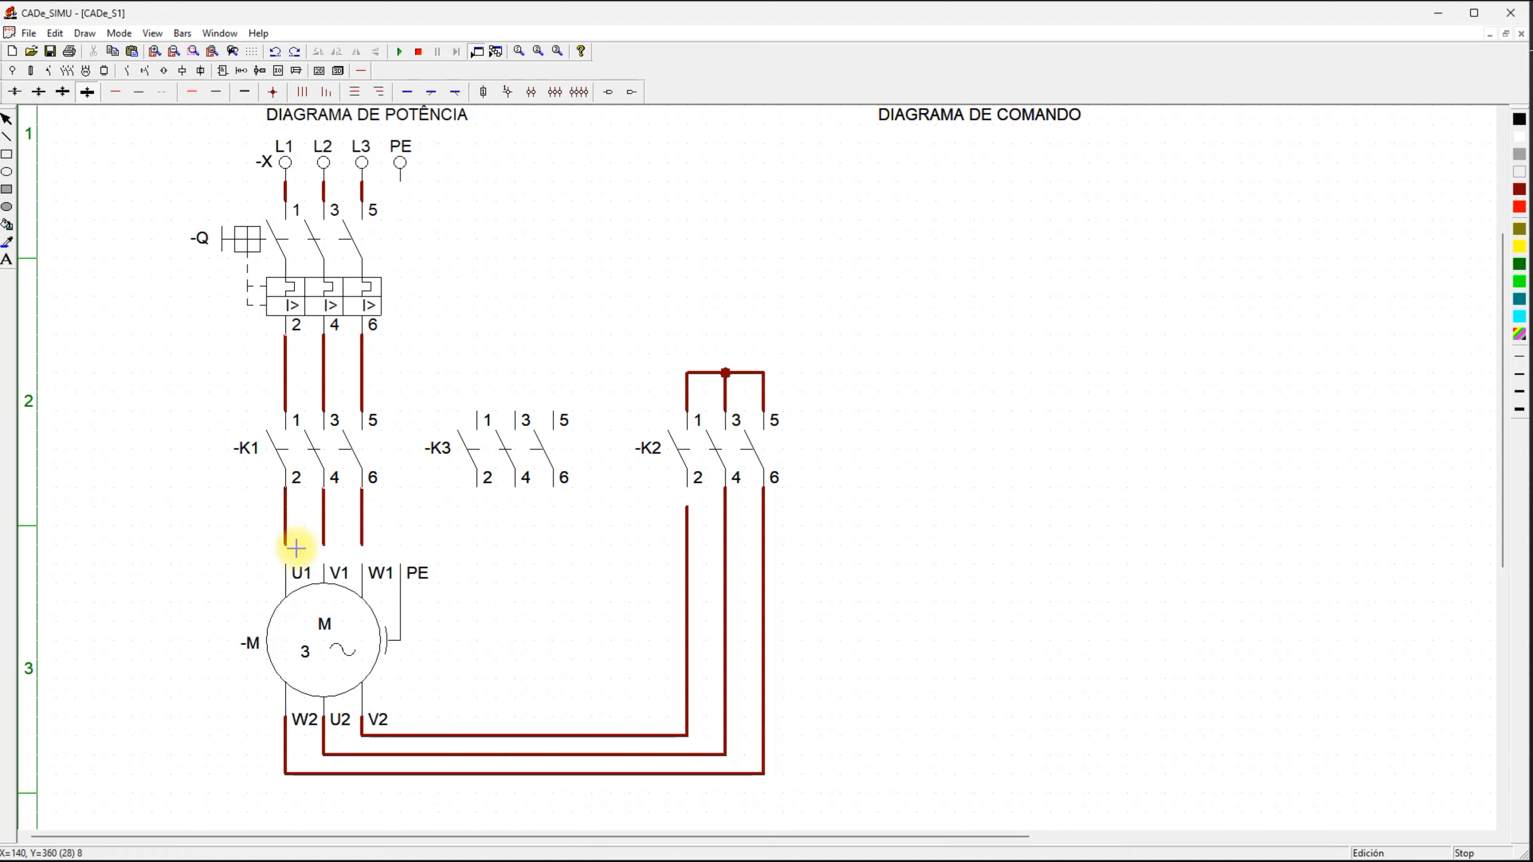
click(297, 566)
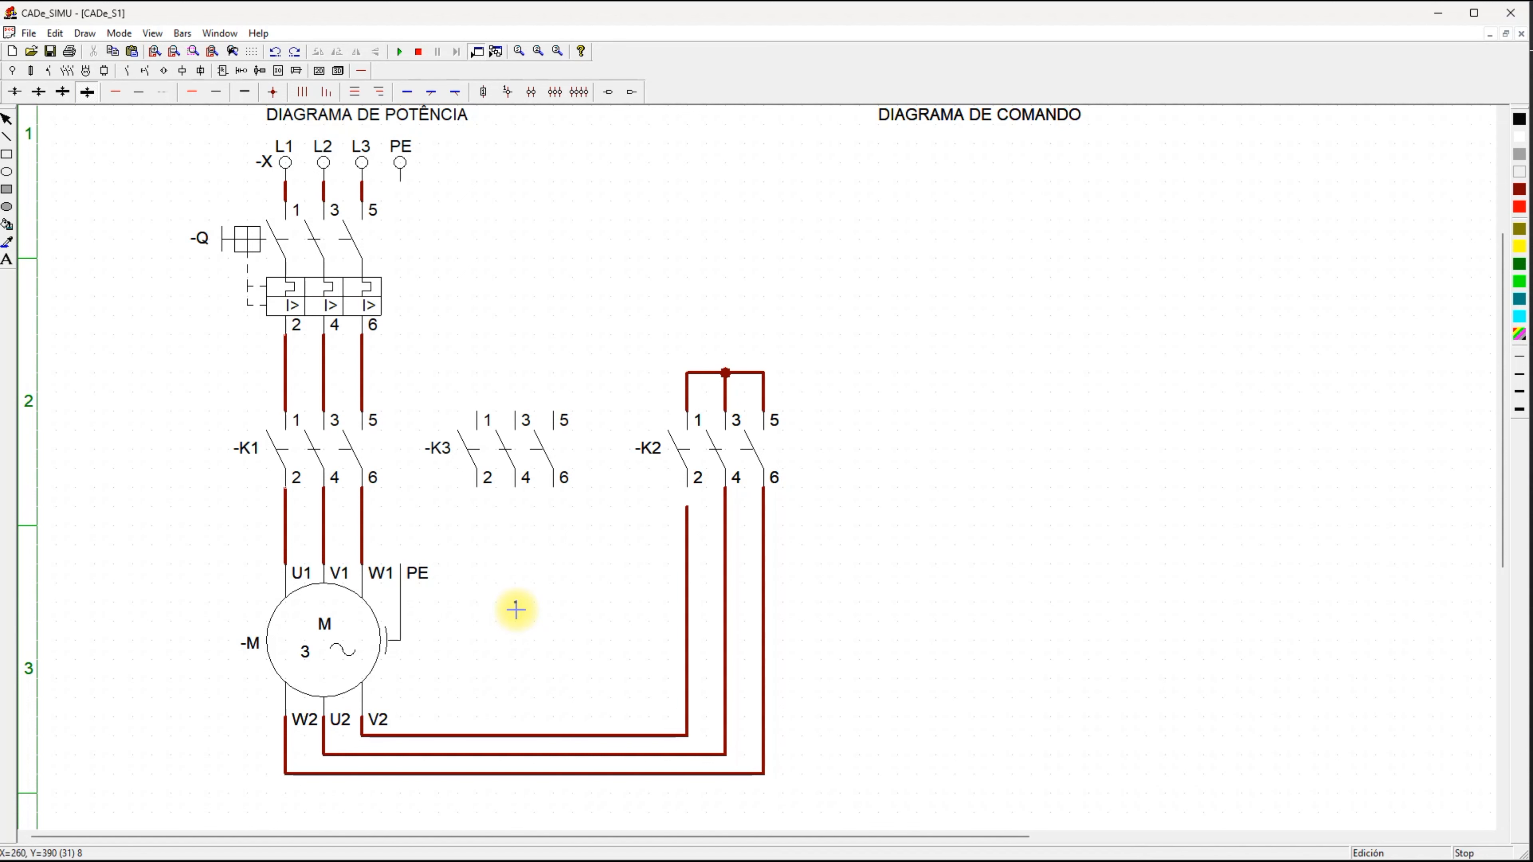
Replace the short vertical wire below contactor -K2 terminal 2 with one that reaches the terminal.
right_click(592, 315)
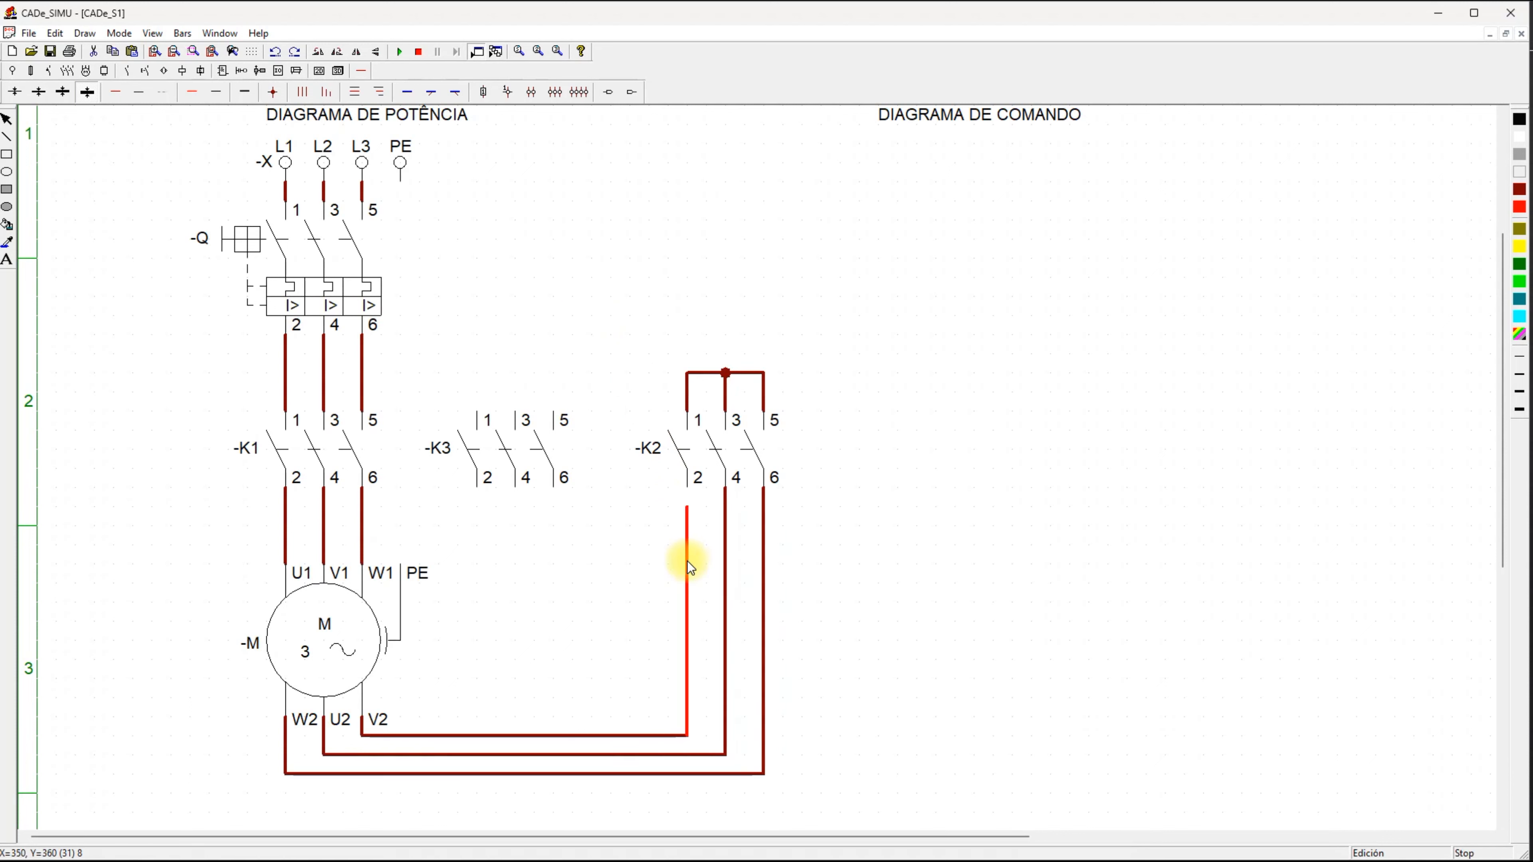
key(Delete)
click(116, 92)
drag(718, 663, 716, 737)
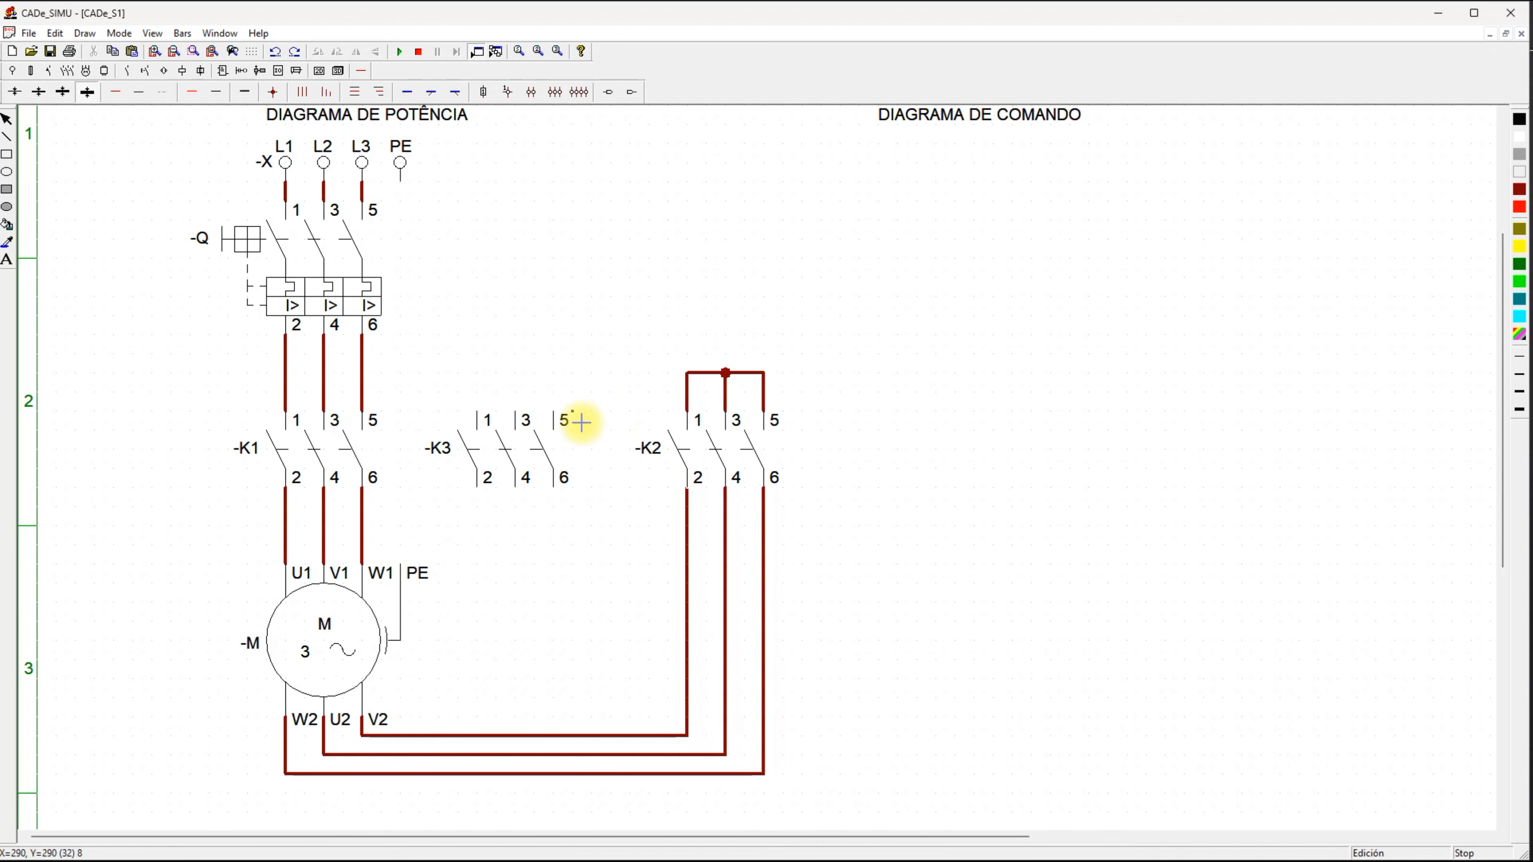
Rename the three-pole circuit breaker as -Q1.
right_click(180, 289)
click(252, 258)
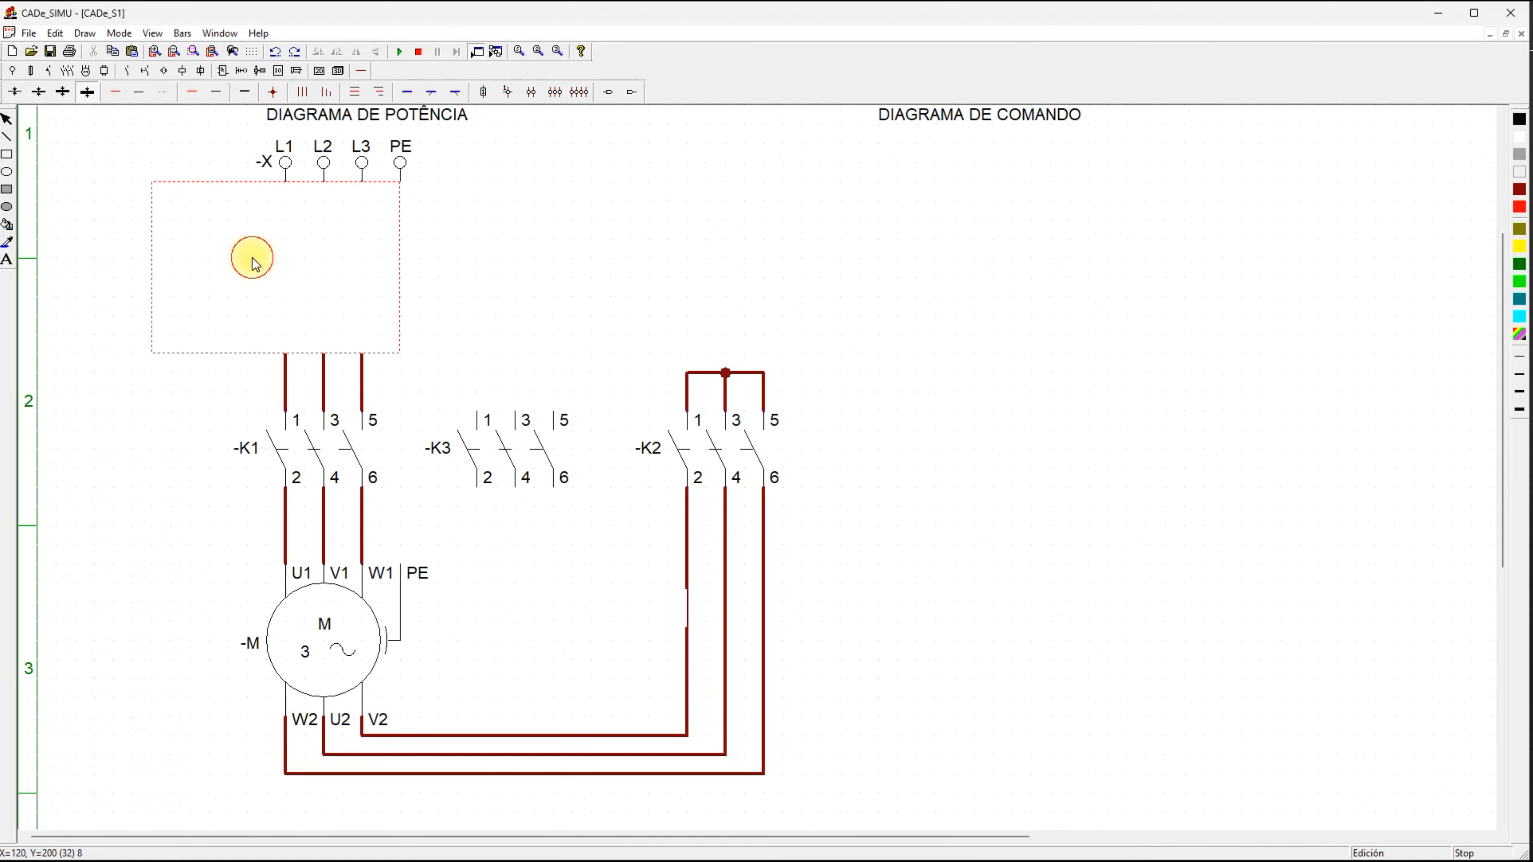
double_click(253, 262)
click(722, 338)
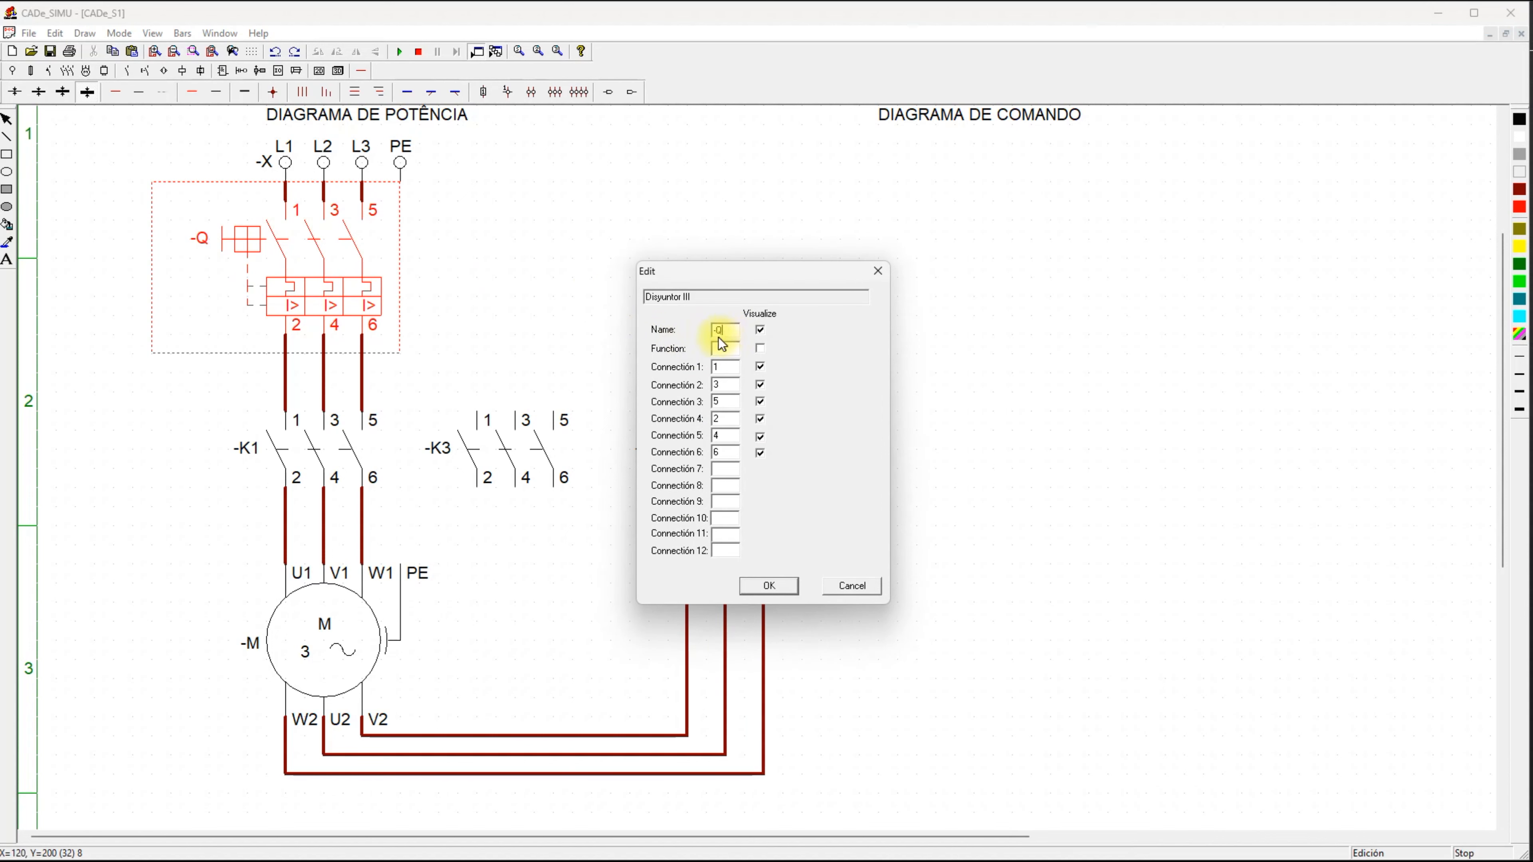
text(1)
click(775, 585)
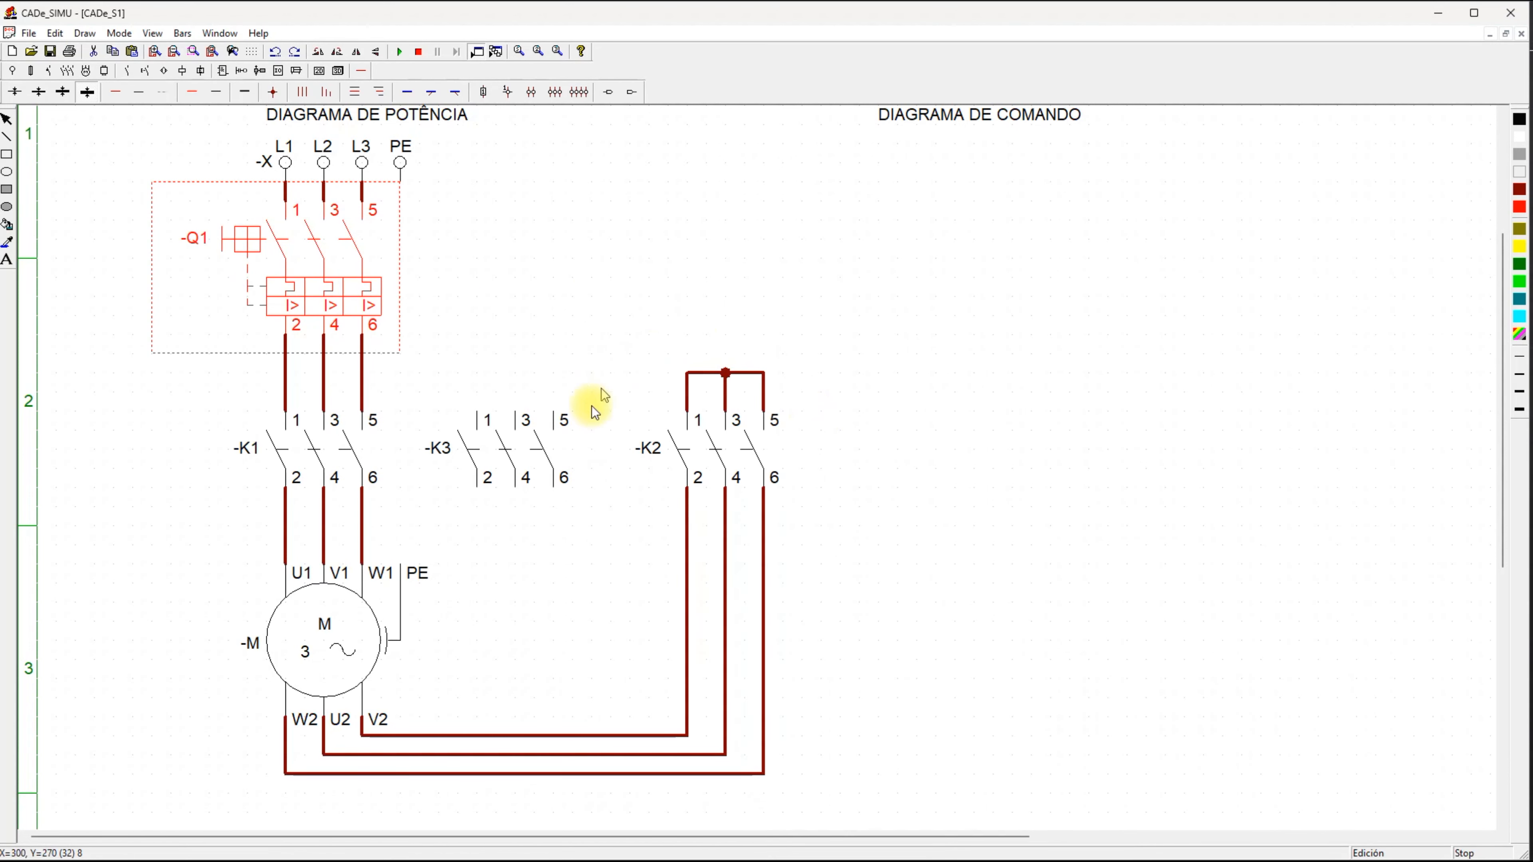
click(833, 443)
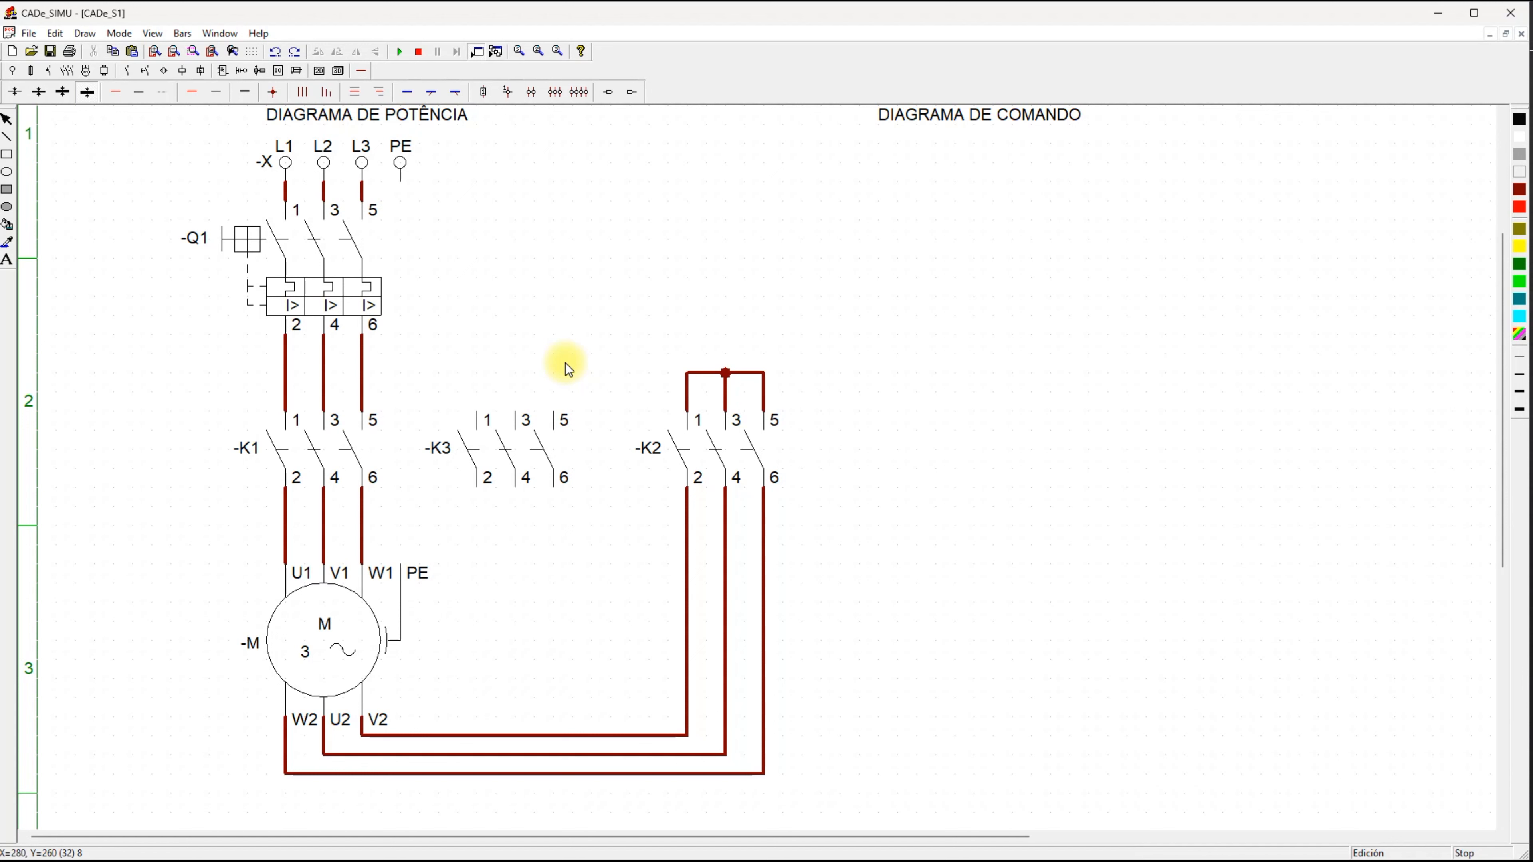
key(F9)
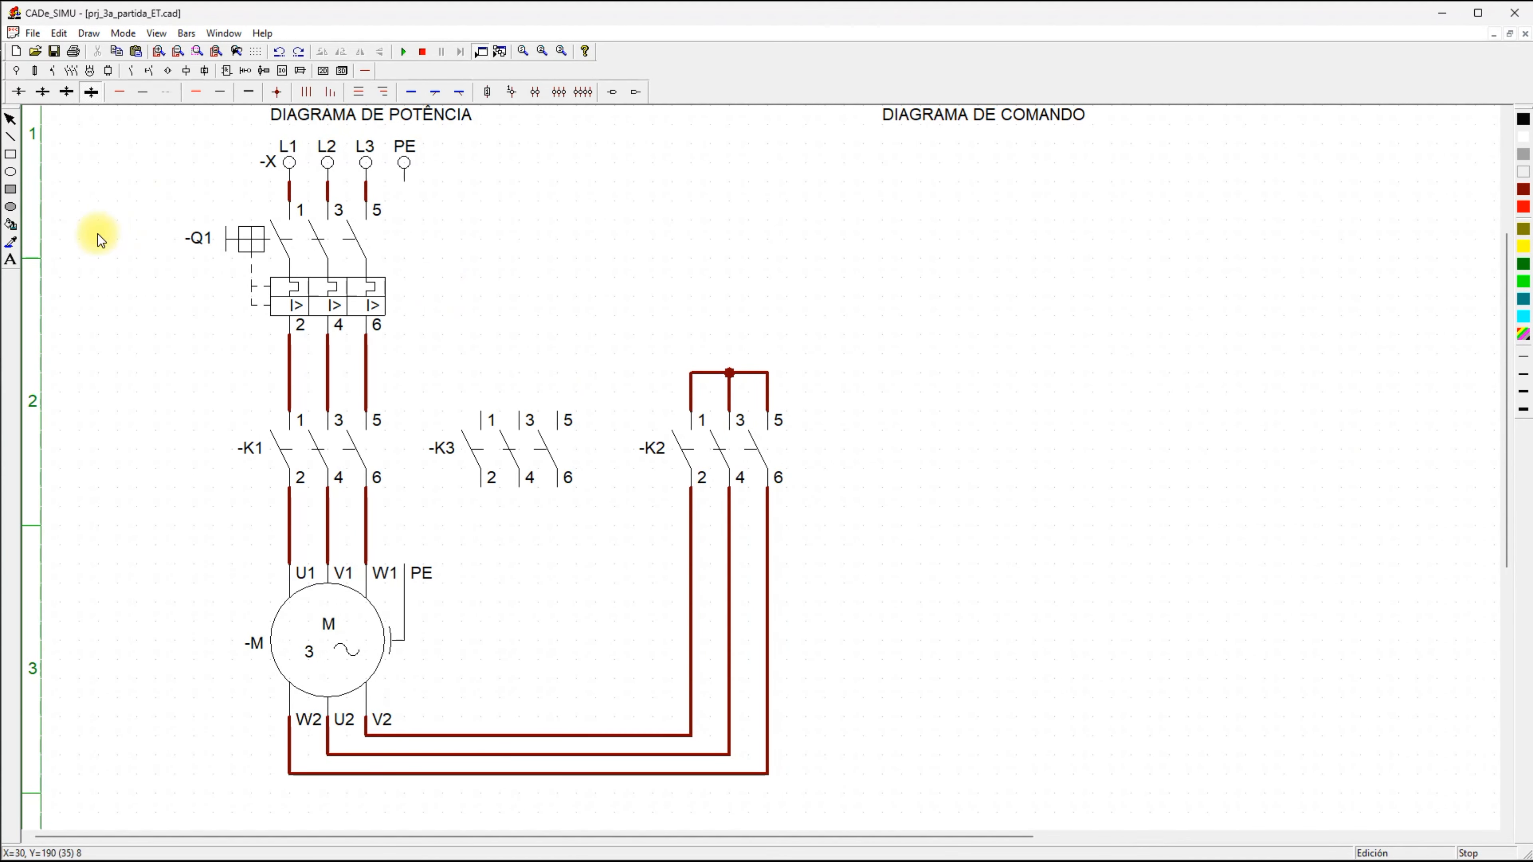
click(33, 33)
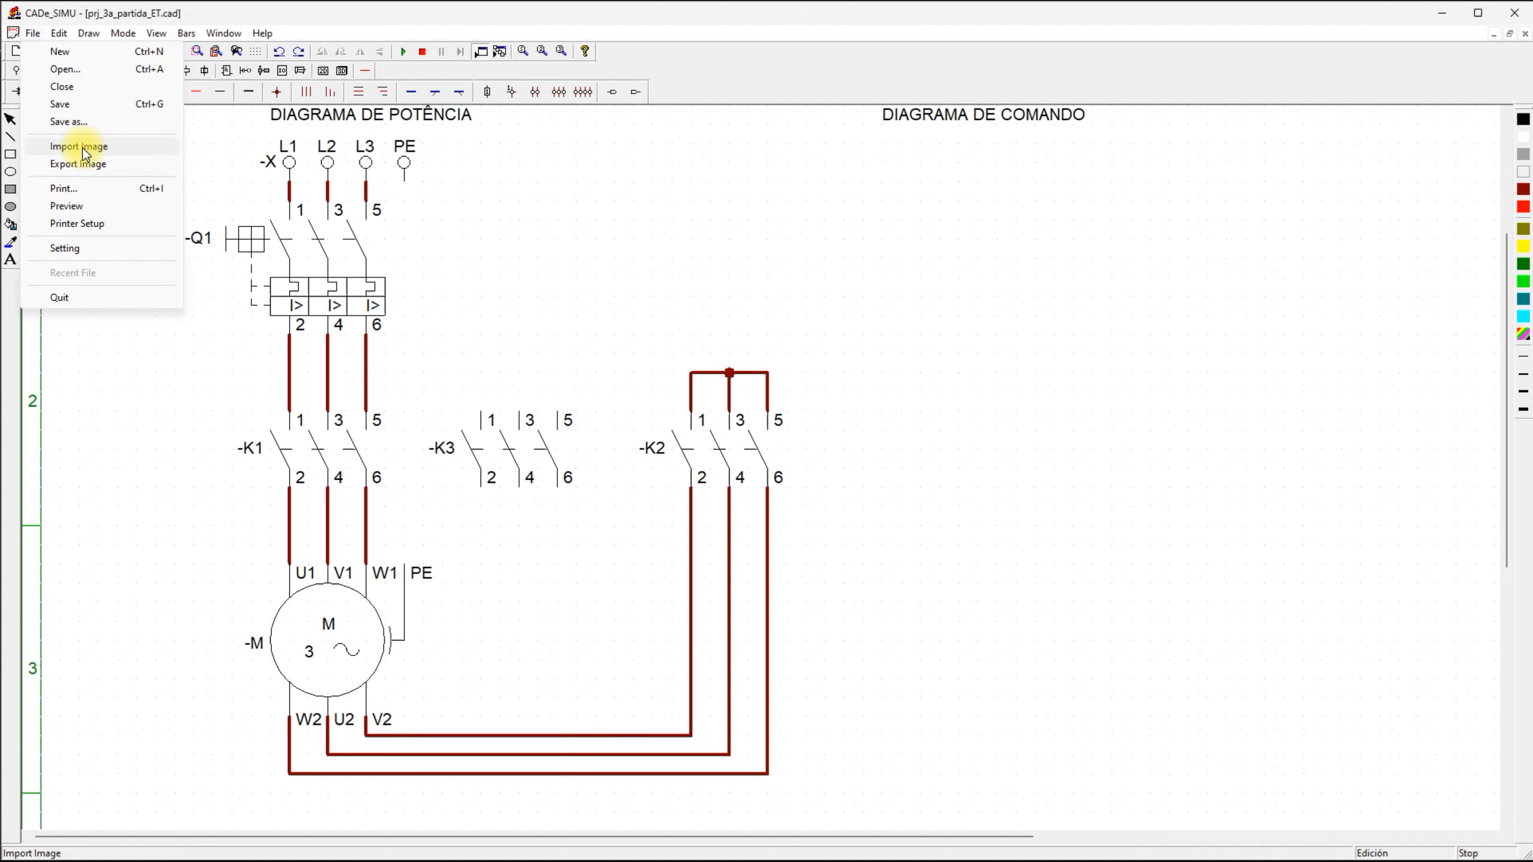
key(Escape)
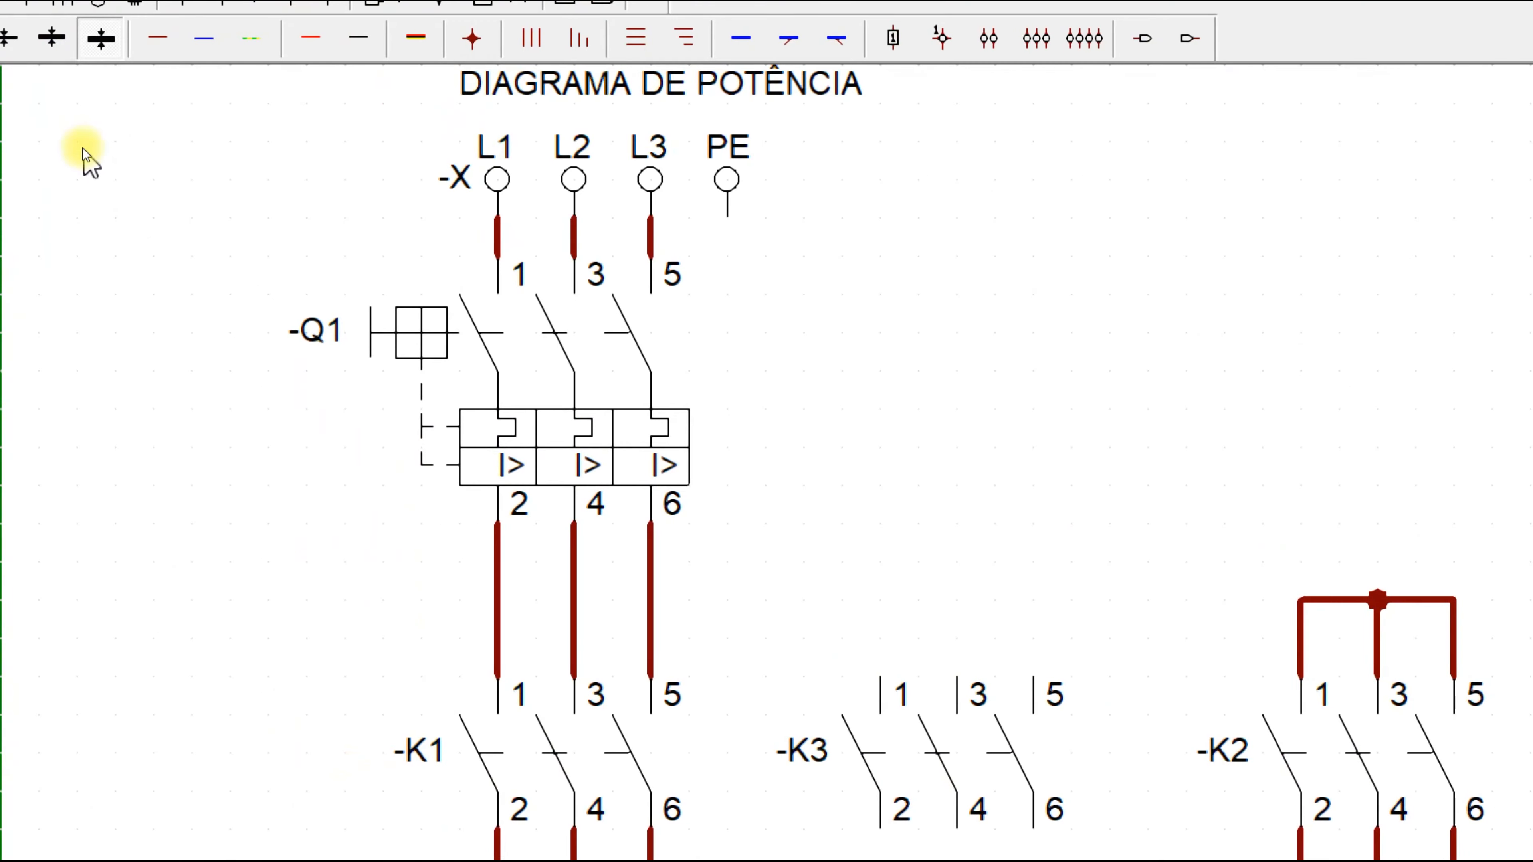
Import the image file "Imagem - fechamento triângulo" from the Cade_SImu folder into the drawing.
click(5, 65)
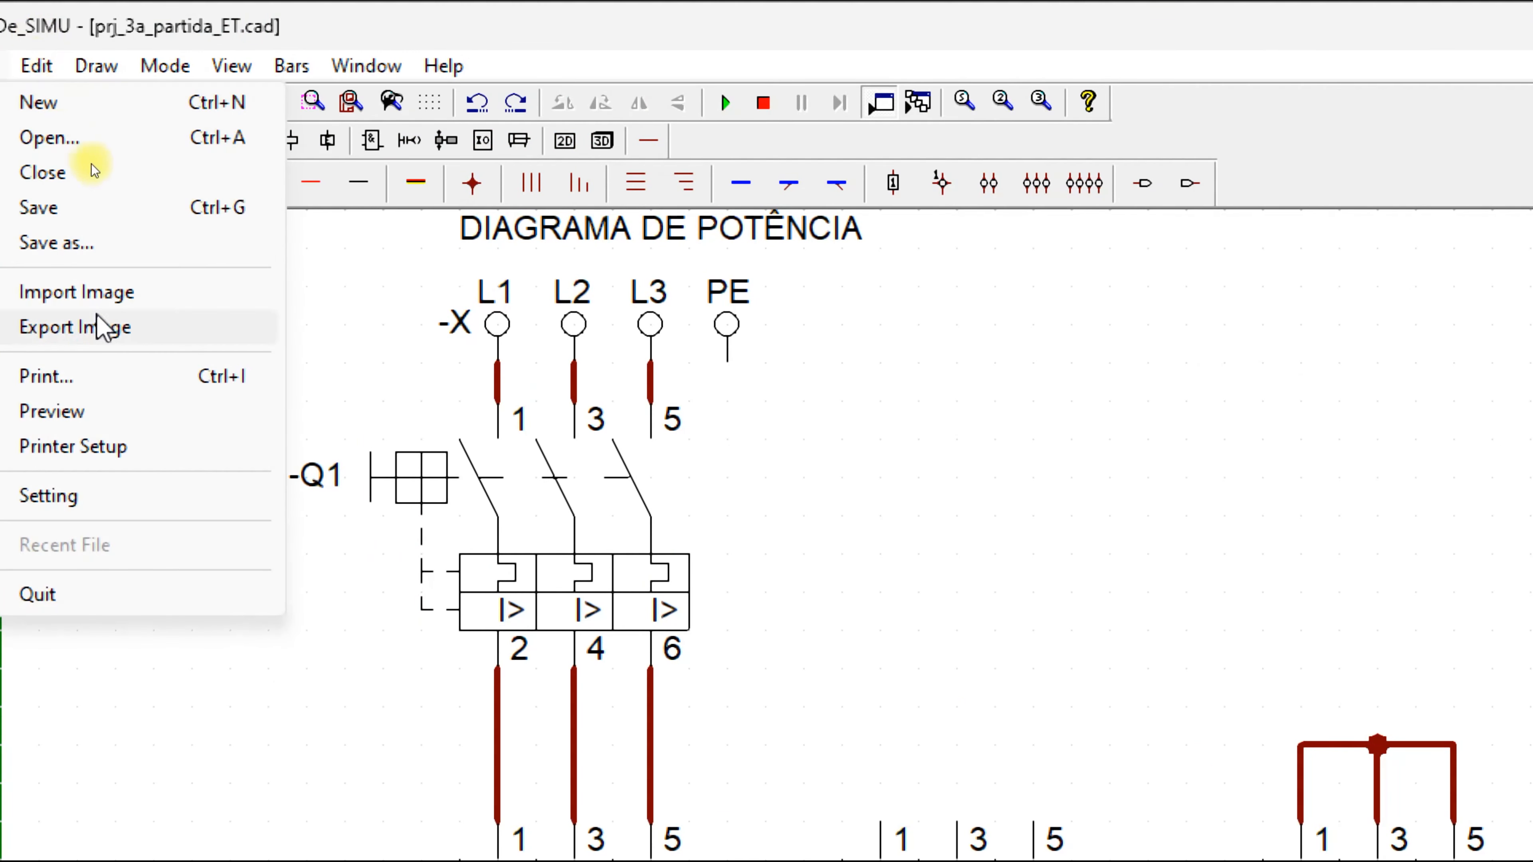
click(130, 302)
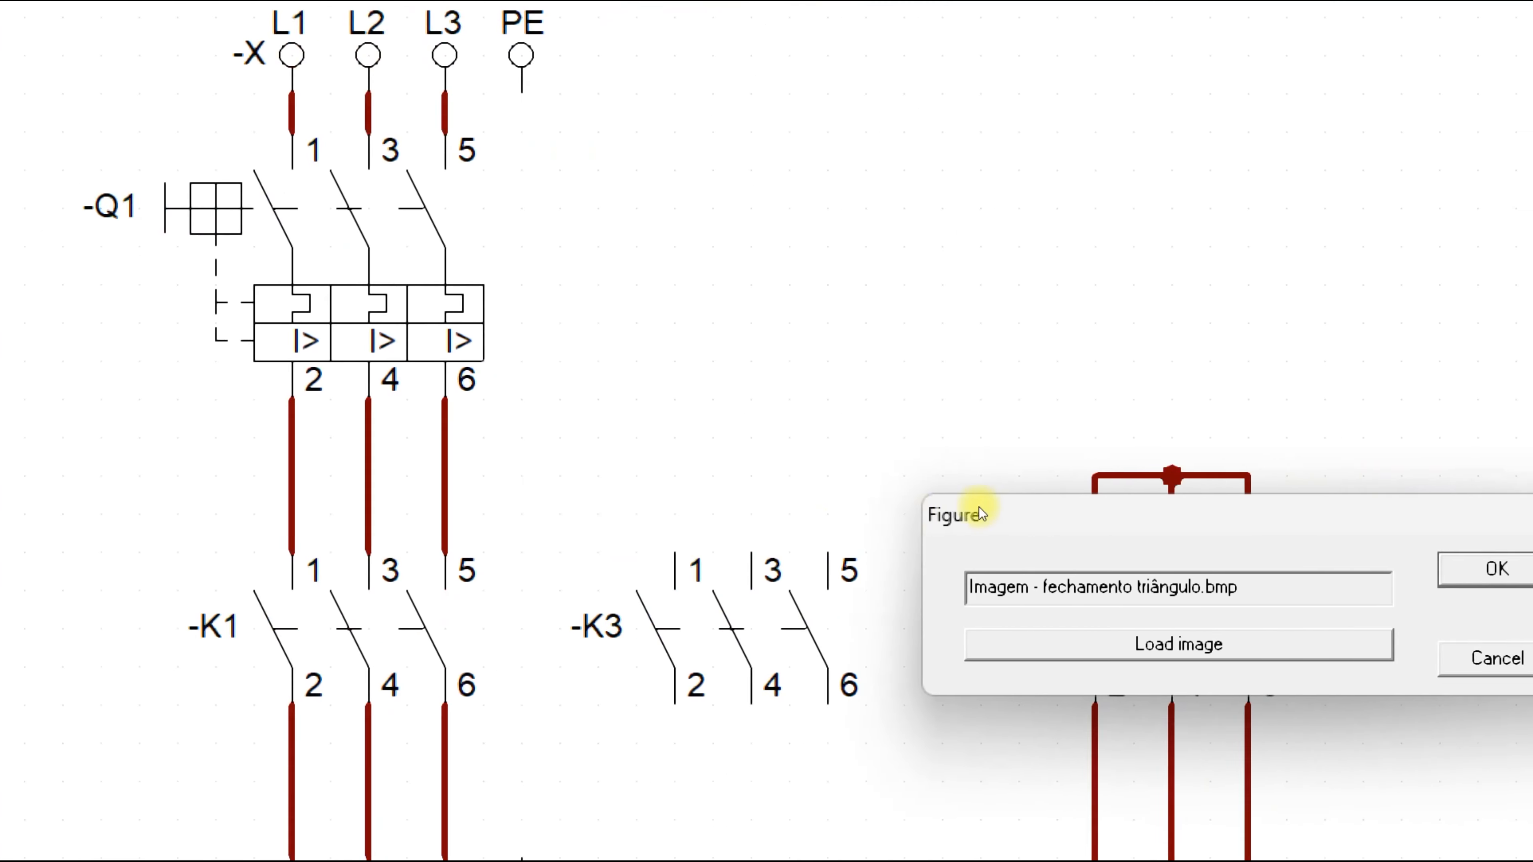
click(1126, 644)
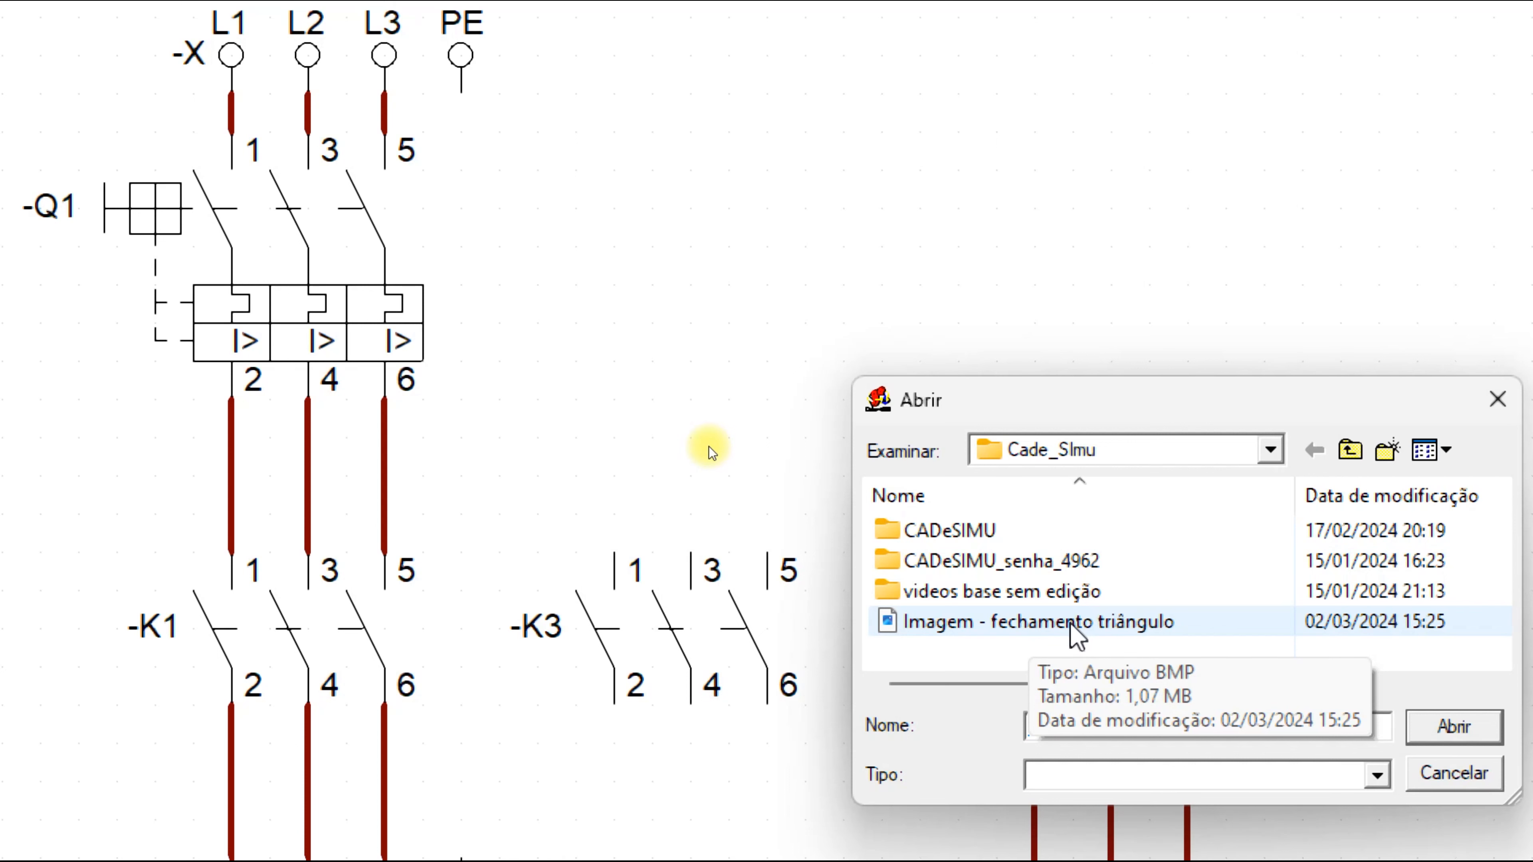
click(1071, 625)
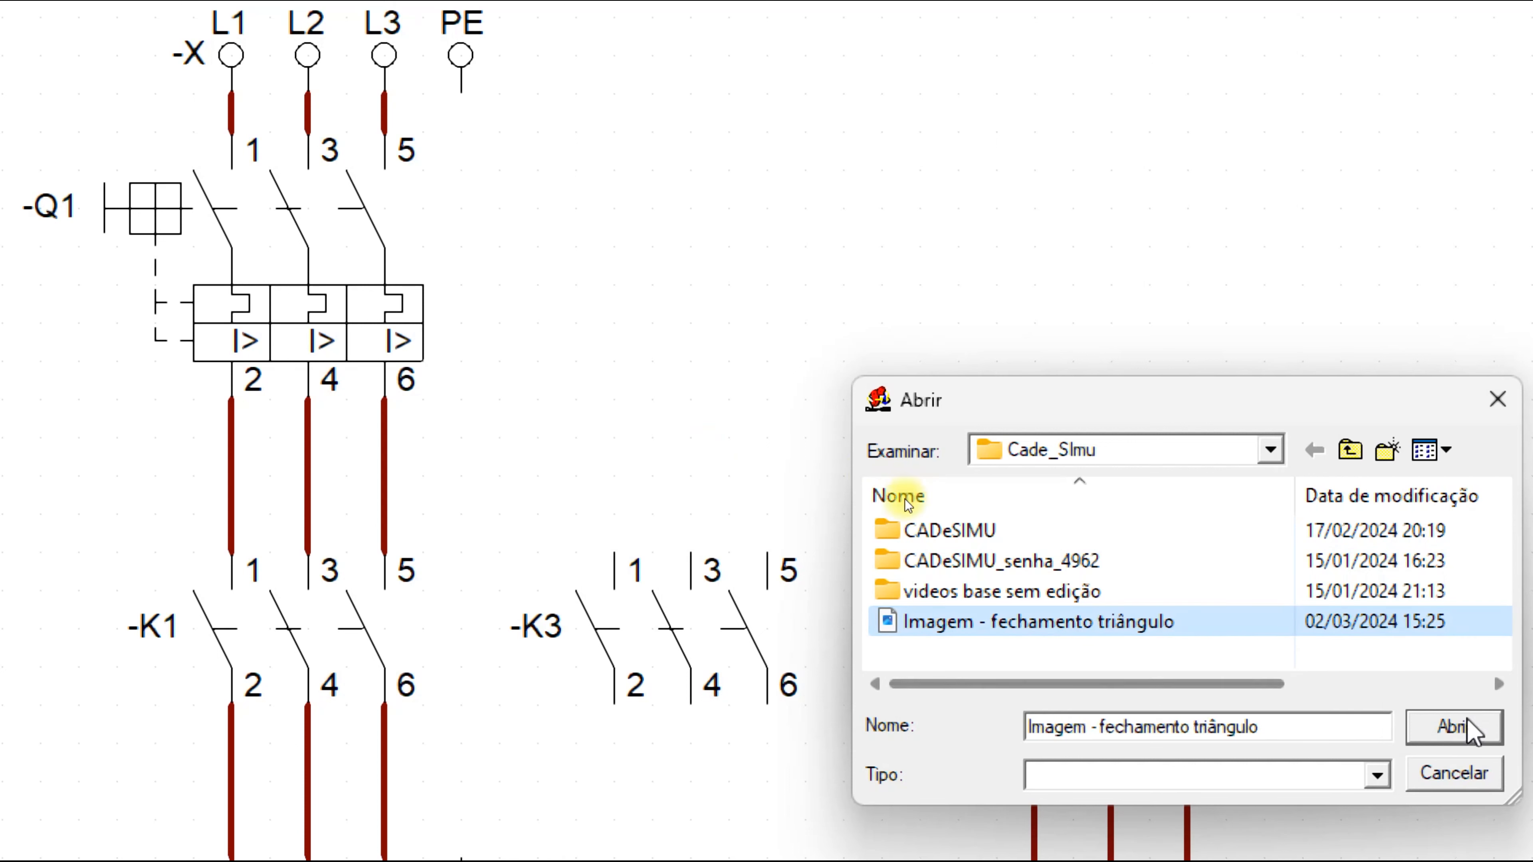
click(1455, 726)
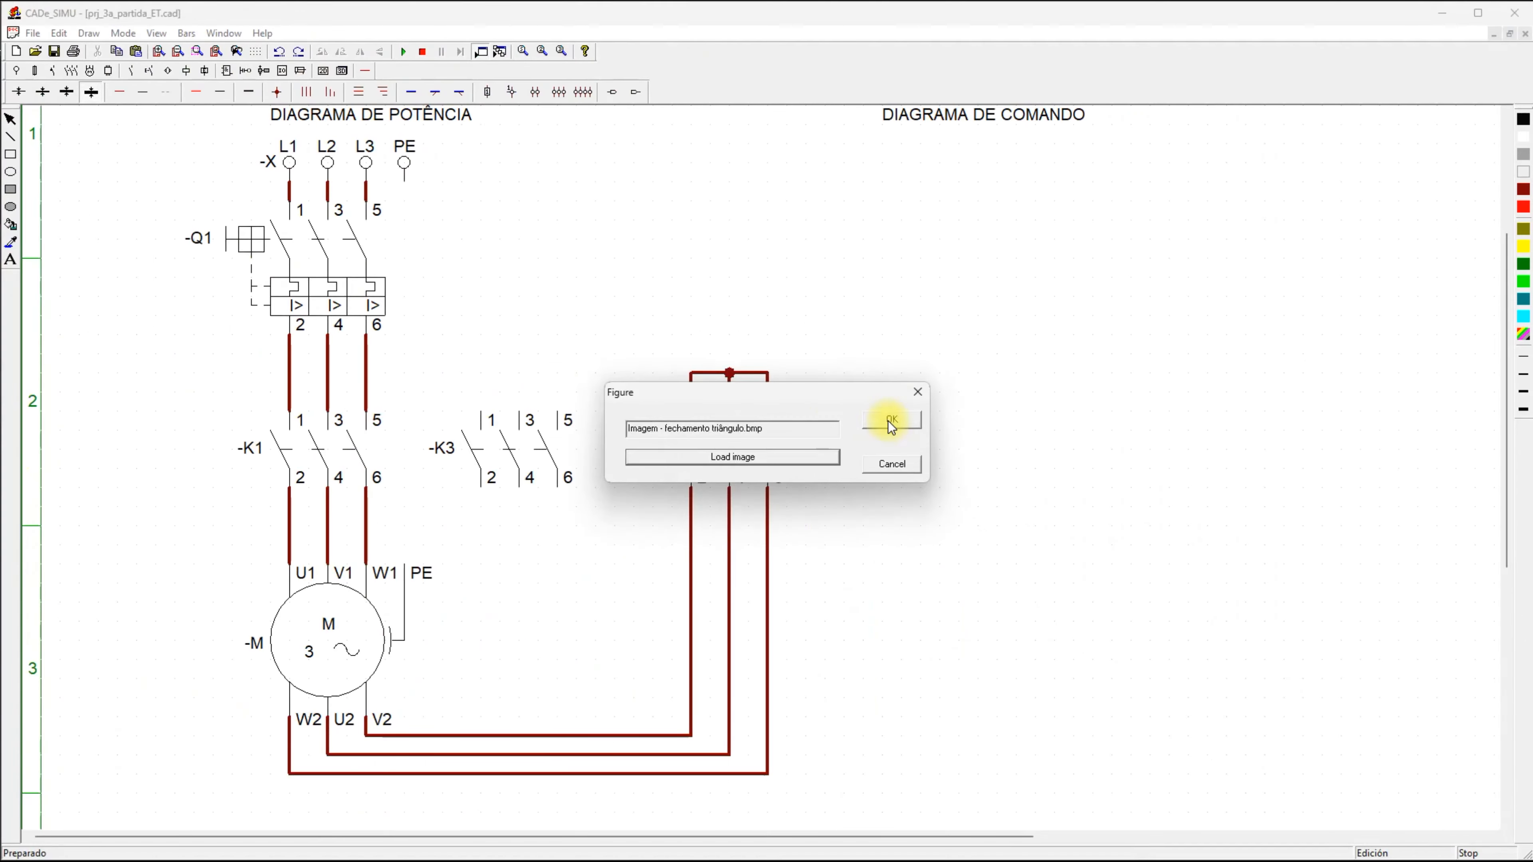
click(1394, 571)
Compare the L1 path through breaker -Q1 and contactor -K1 to motor terminal U1 with the U1–W2 link in the delta connection image.
click(311, 195)
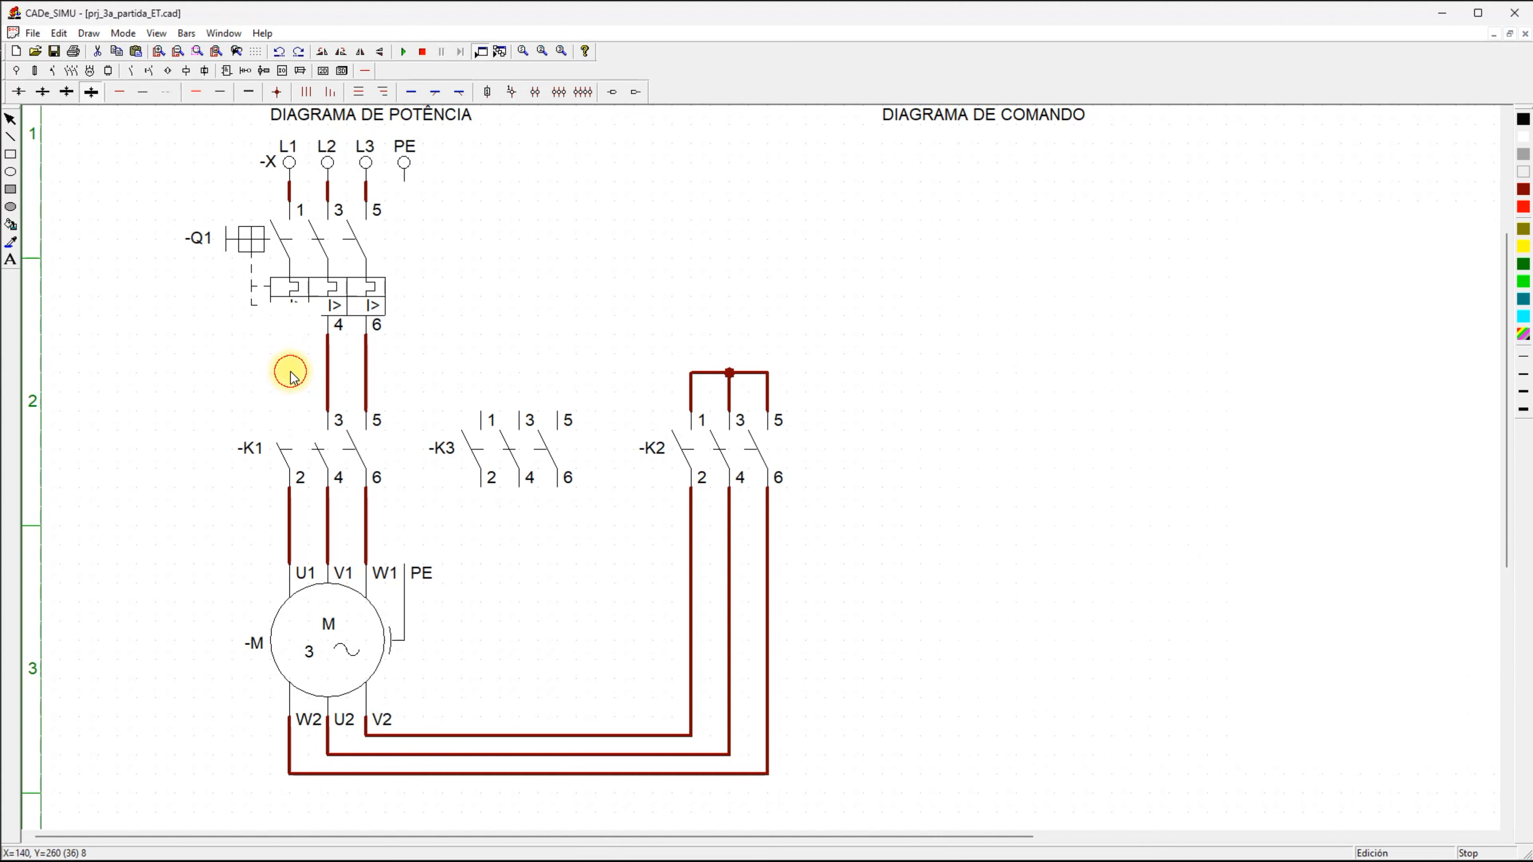
click(288, 375)
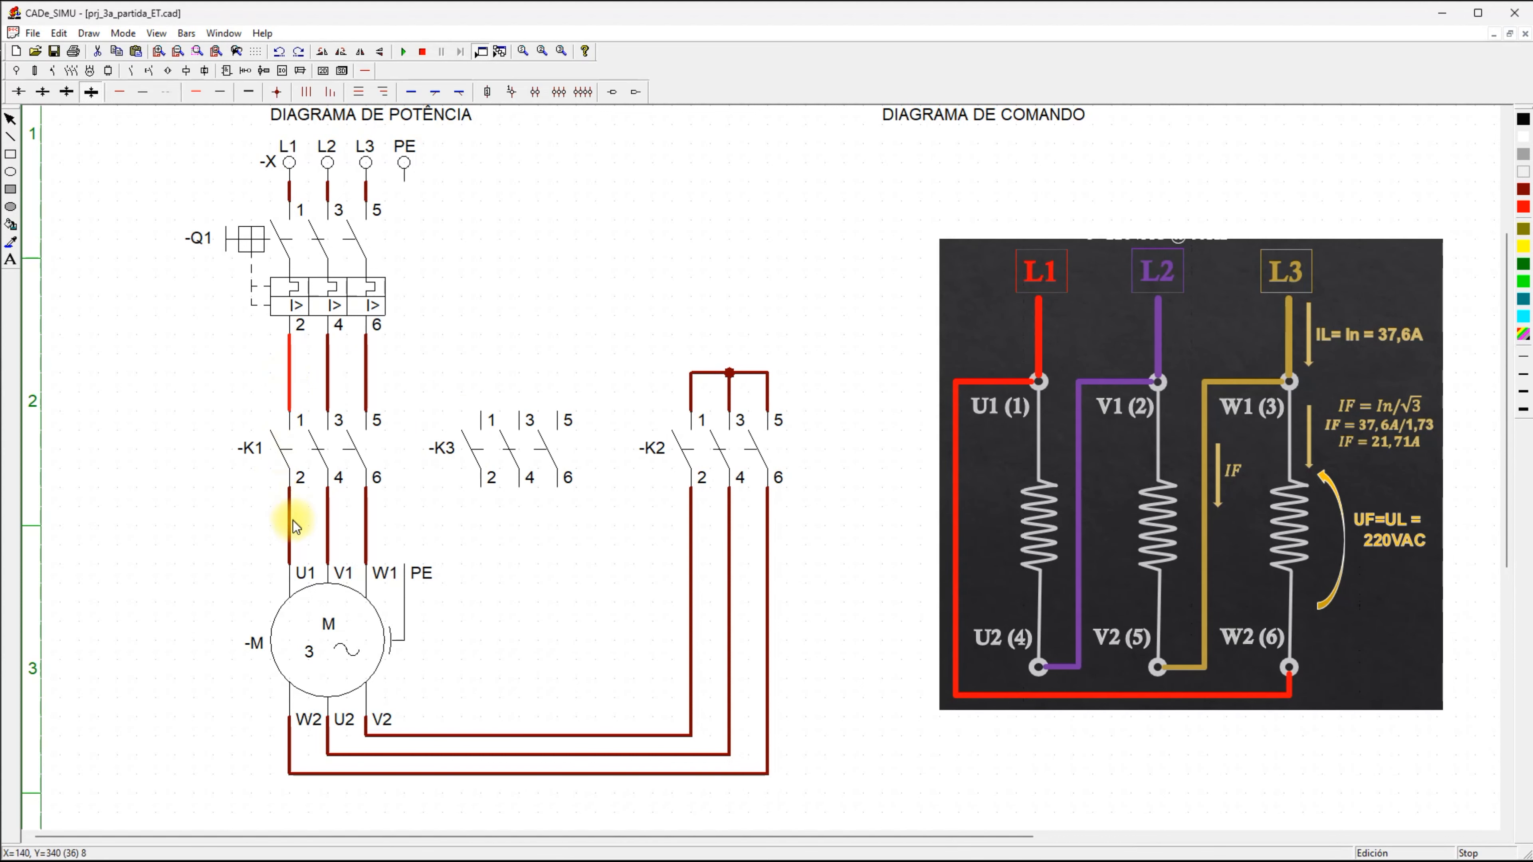
click(291, 553)
key(Delete)
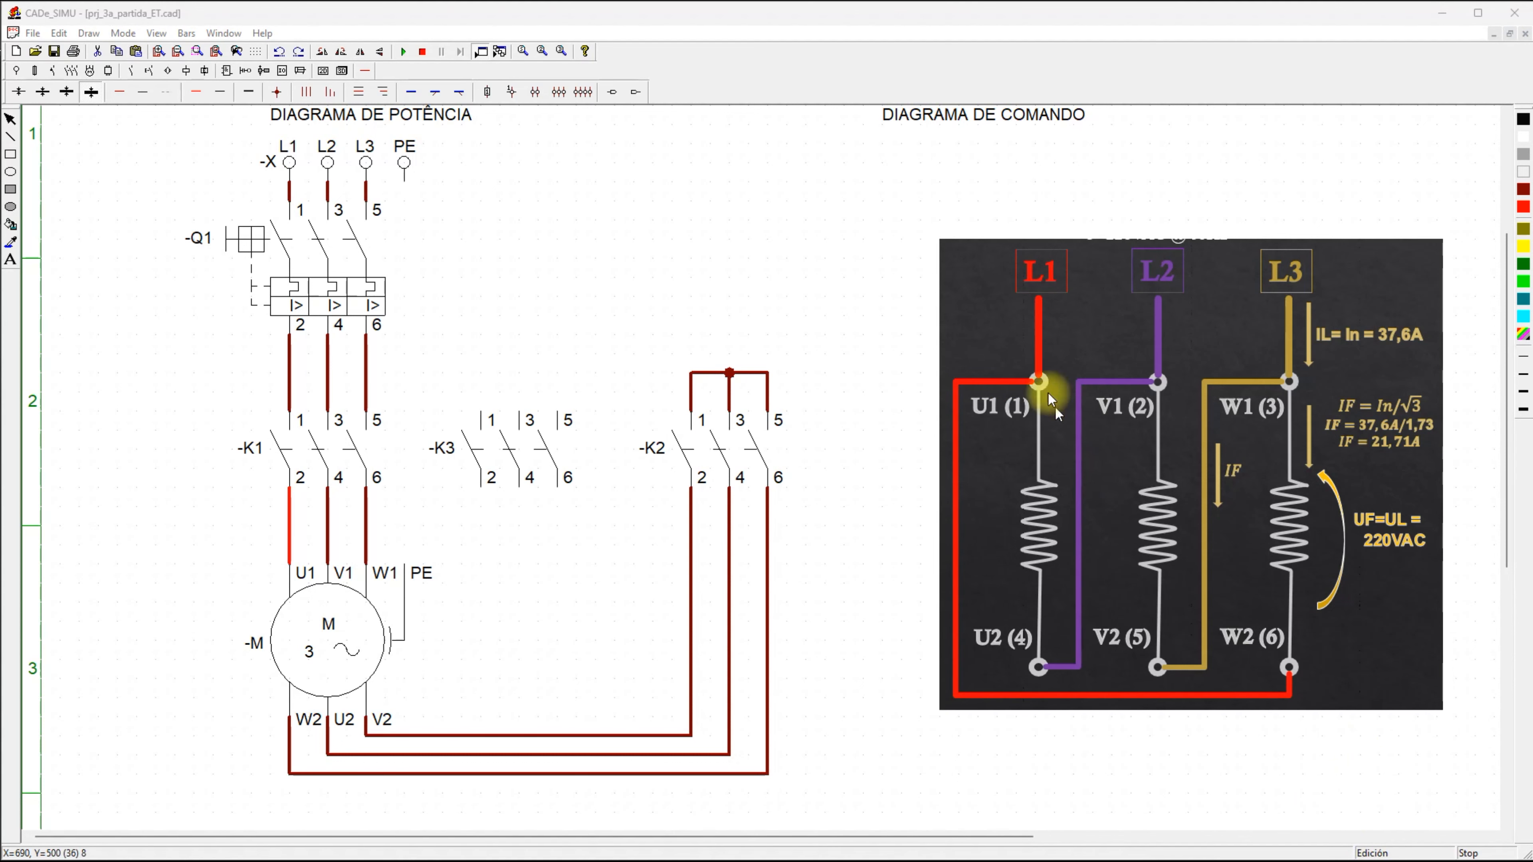
drag(1007, 366, 1035, 398)
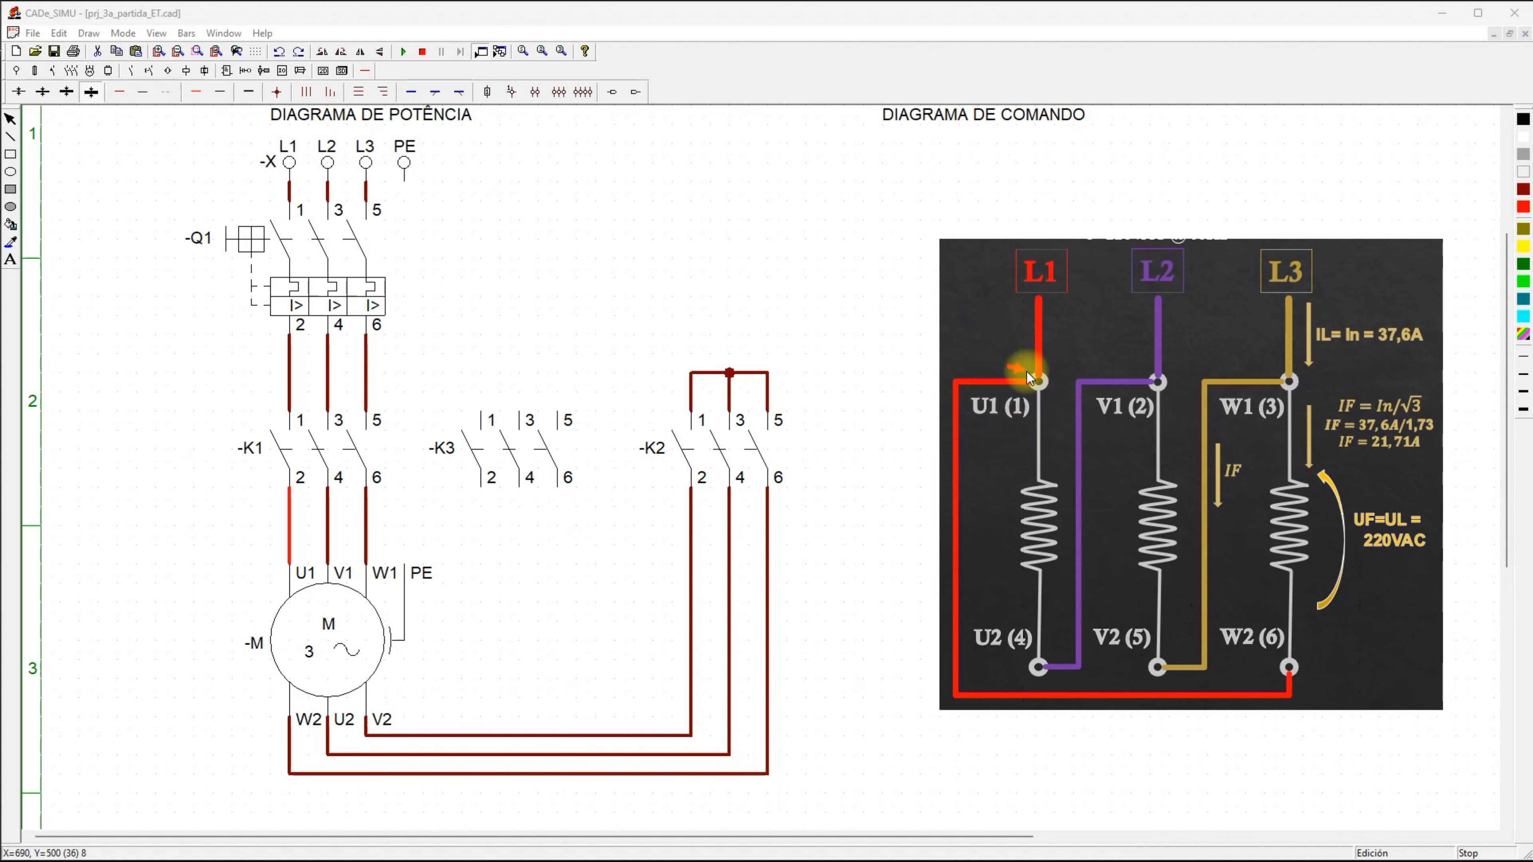
drag(1271, 681, 1278, 676)
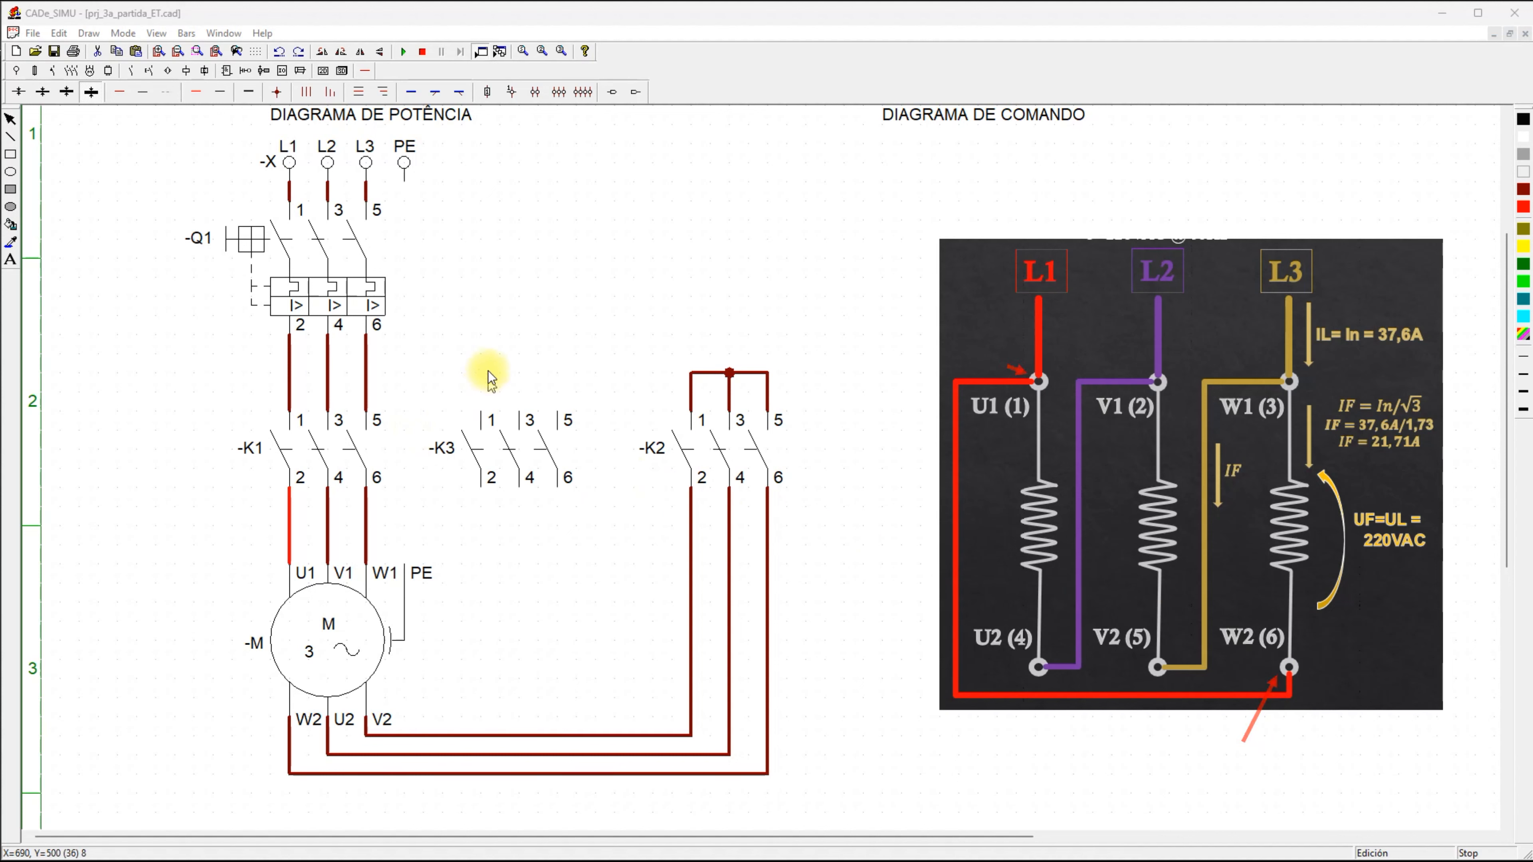
drag(294, 373, 474, 409)
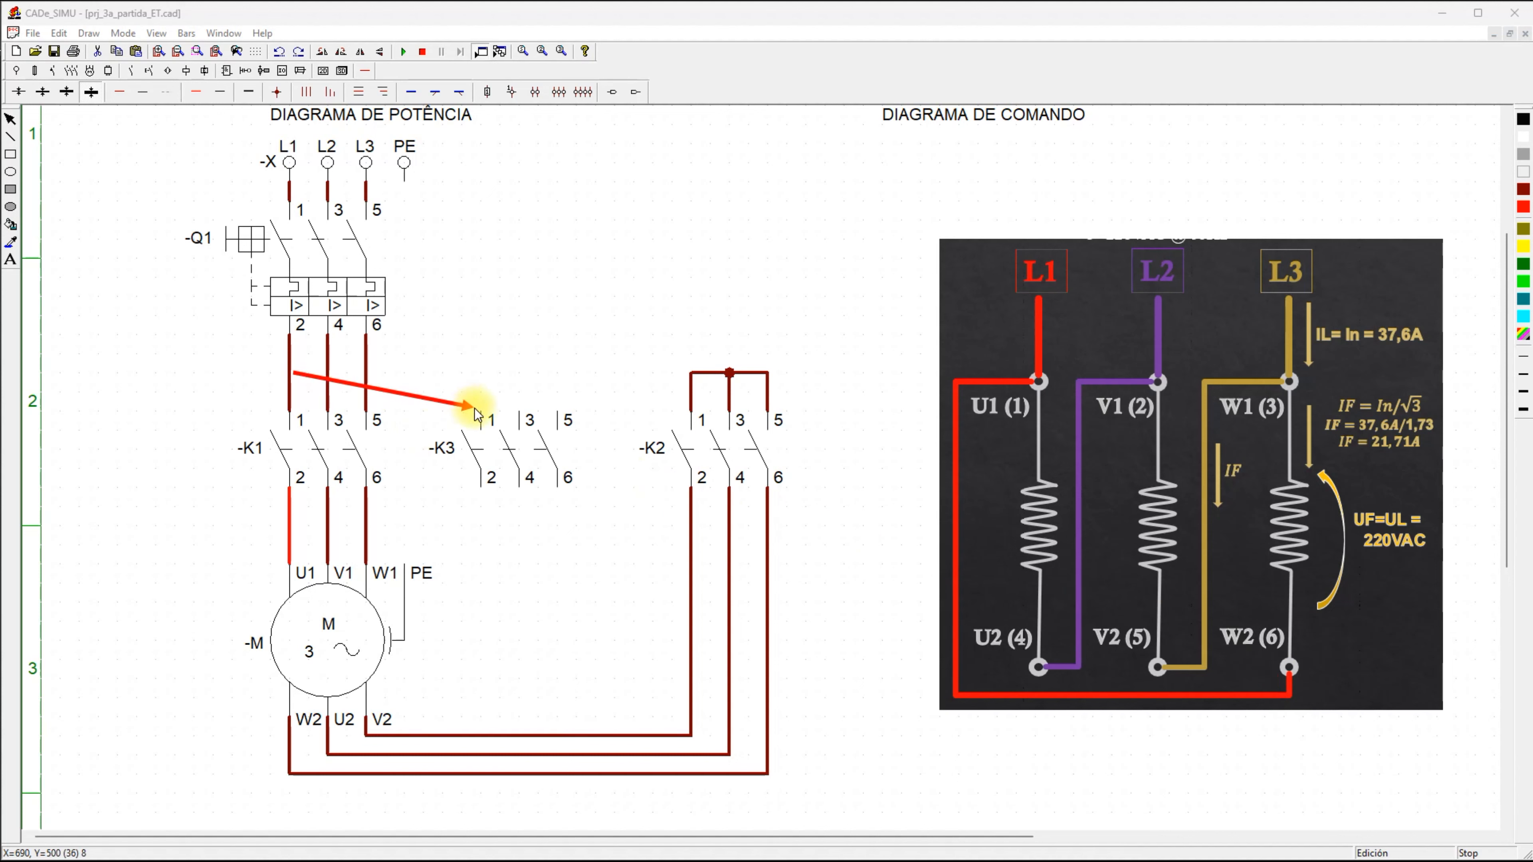
drag(485, 532, 449, 769)
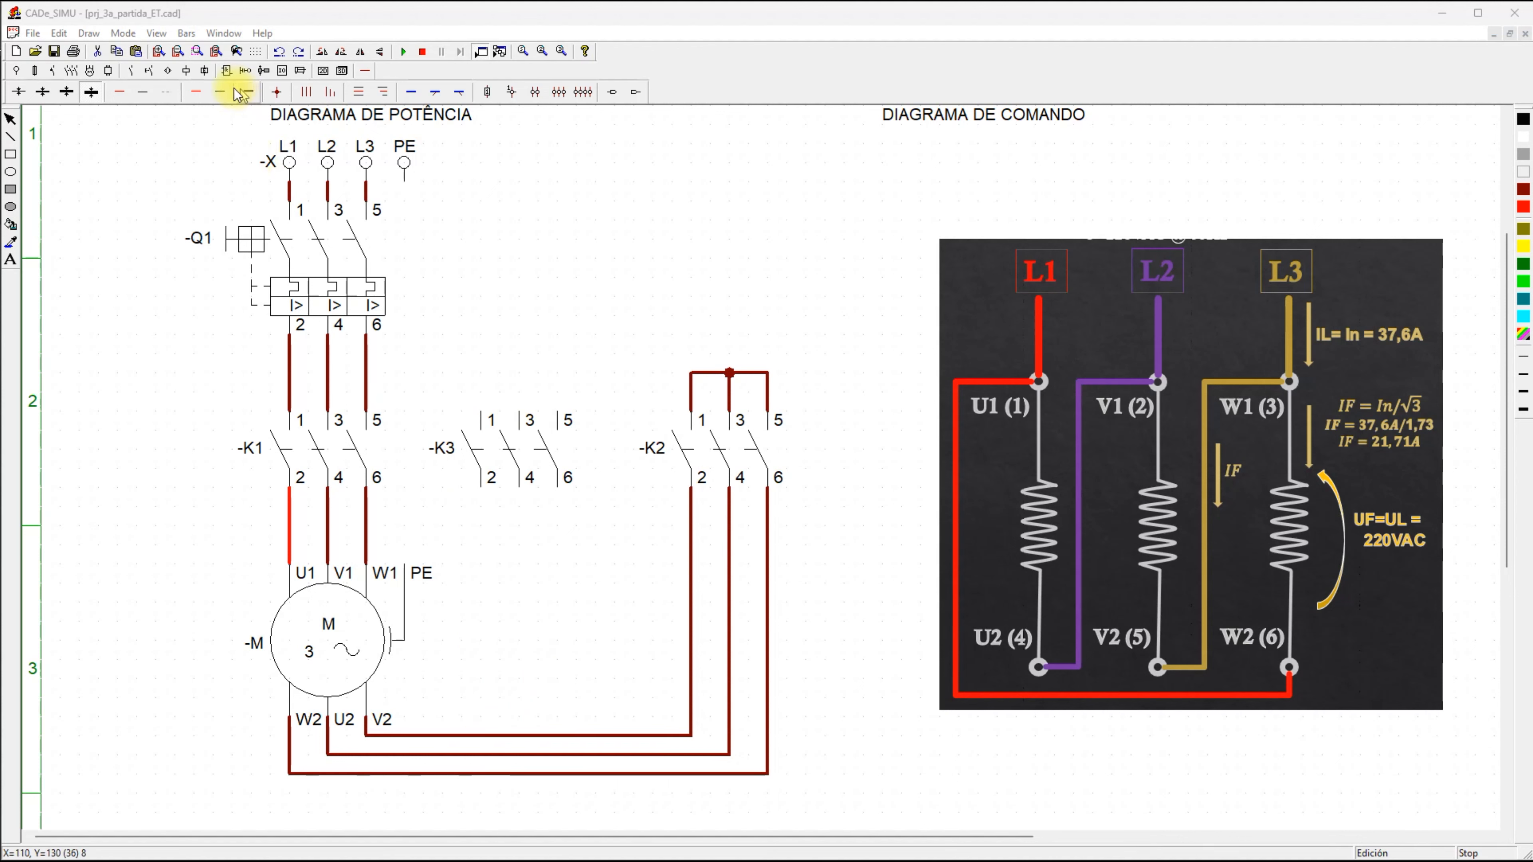
Wire contactor -K3 terminal 1 to the conductor between -Q1 terminal 2 and -K1 terminal 1, and -K3 terminal 2 to the W2 conductor.
click(92, 92)
click(119, 91)
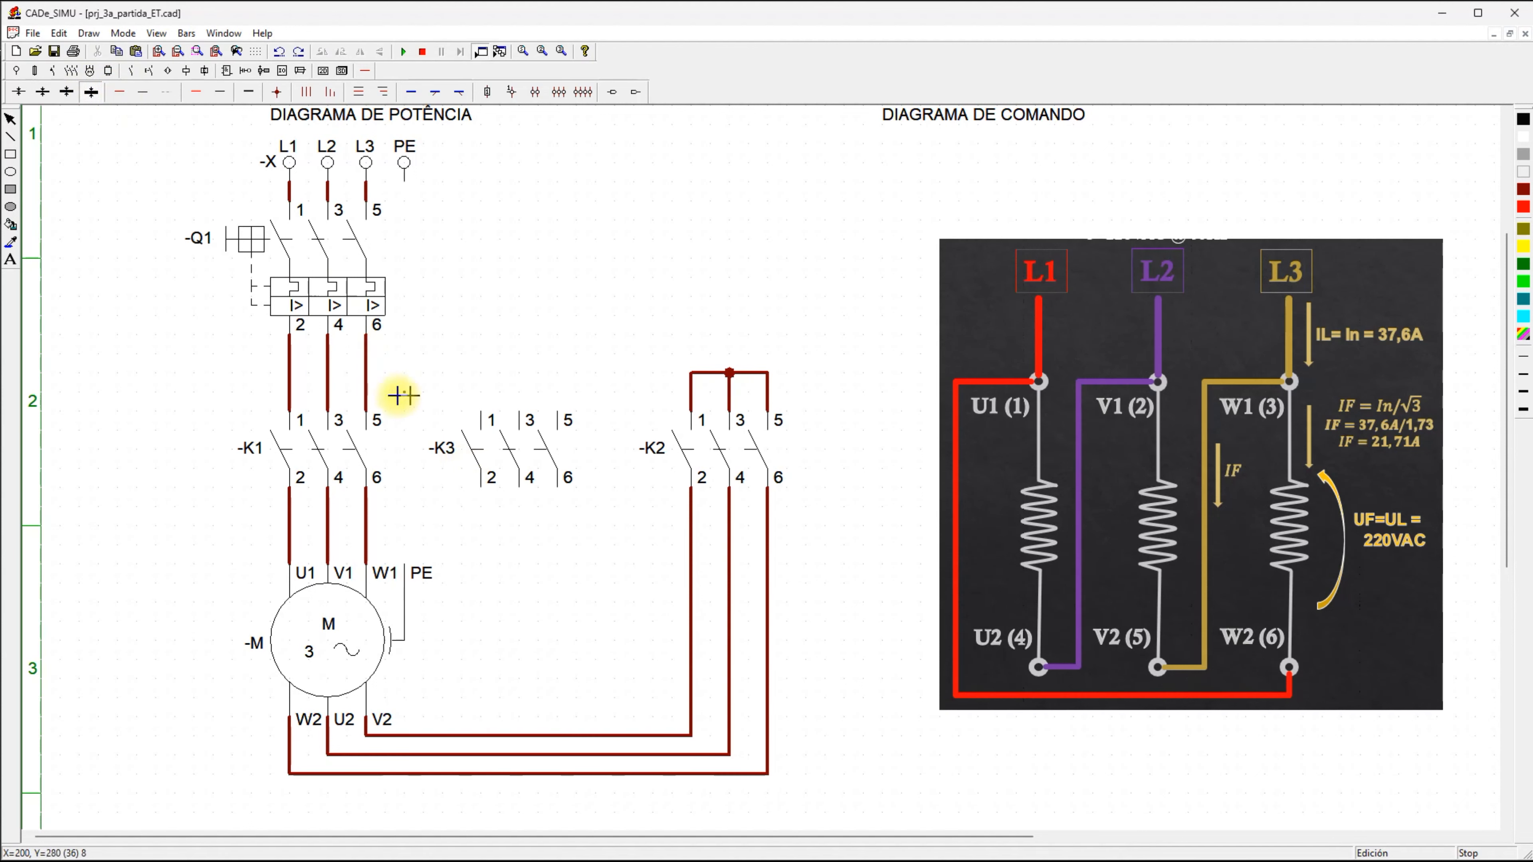
drag(485, 415, 290, 392)
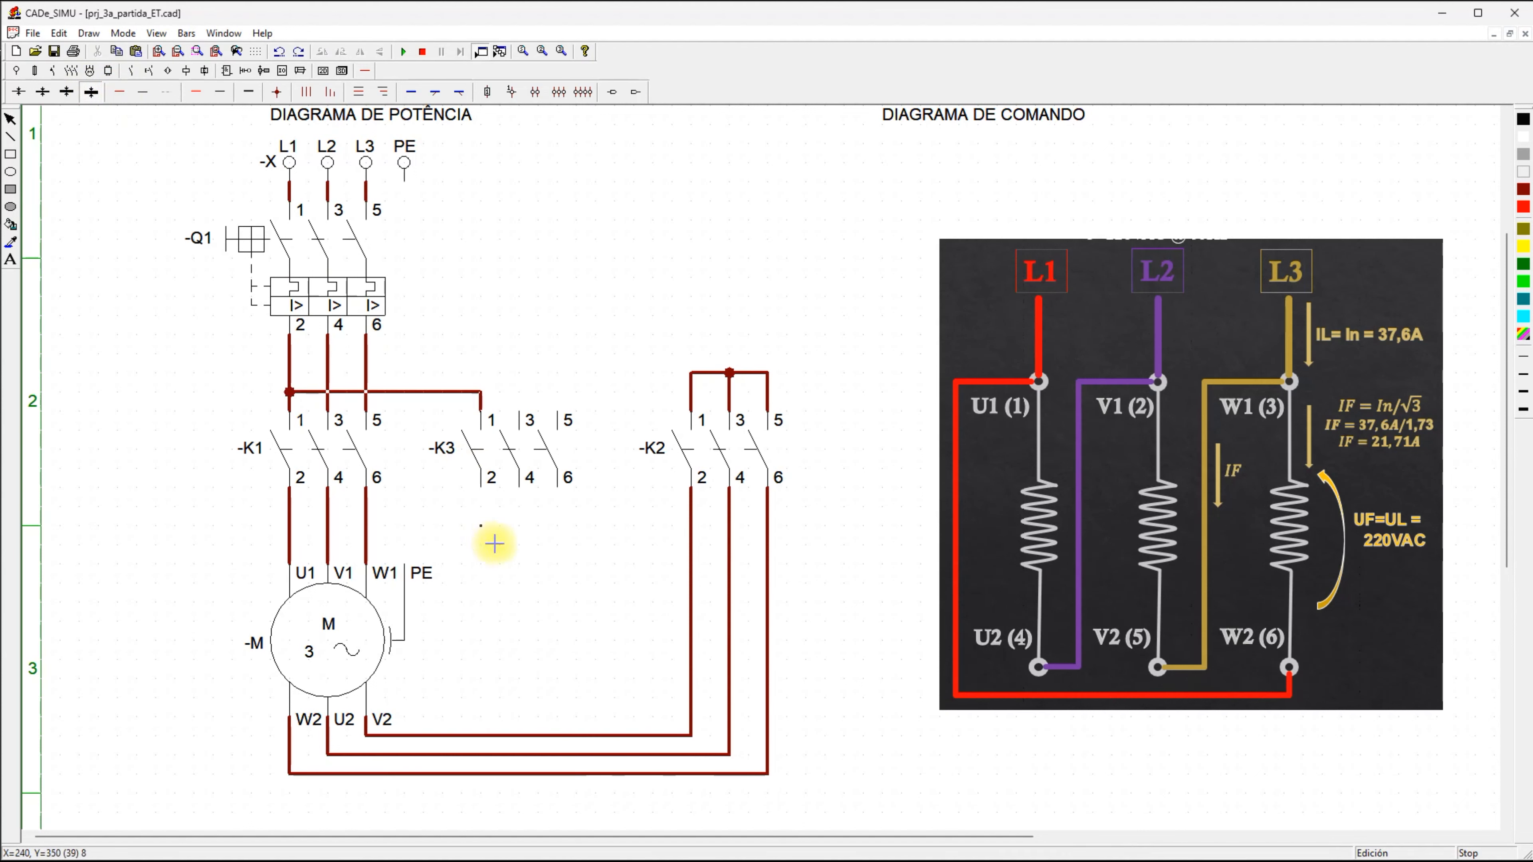
drag(483, 490, 490, 786)
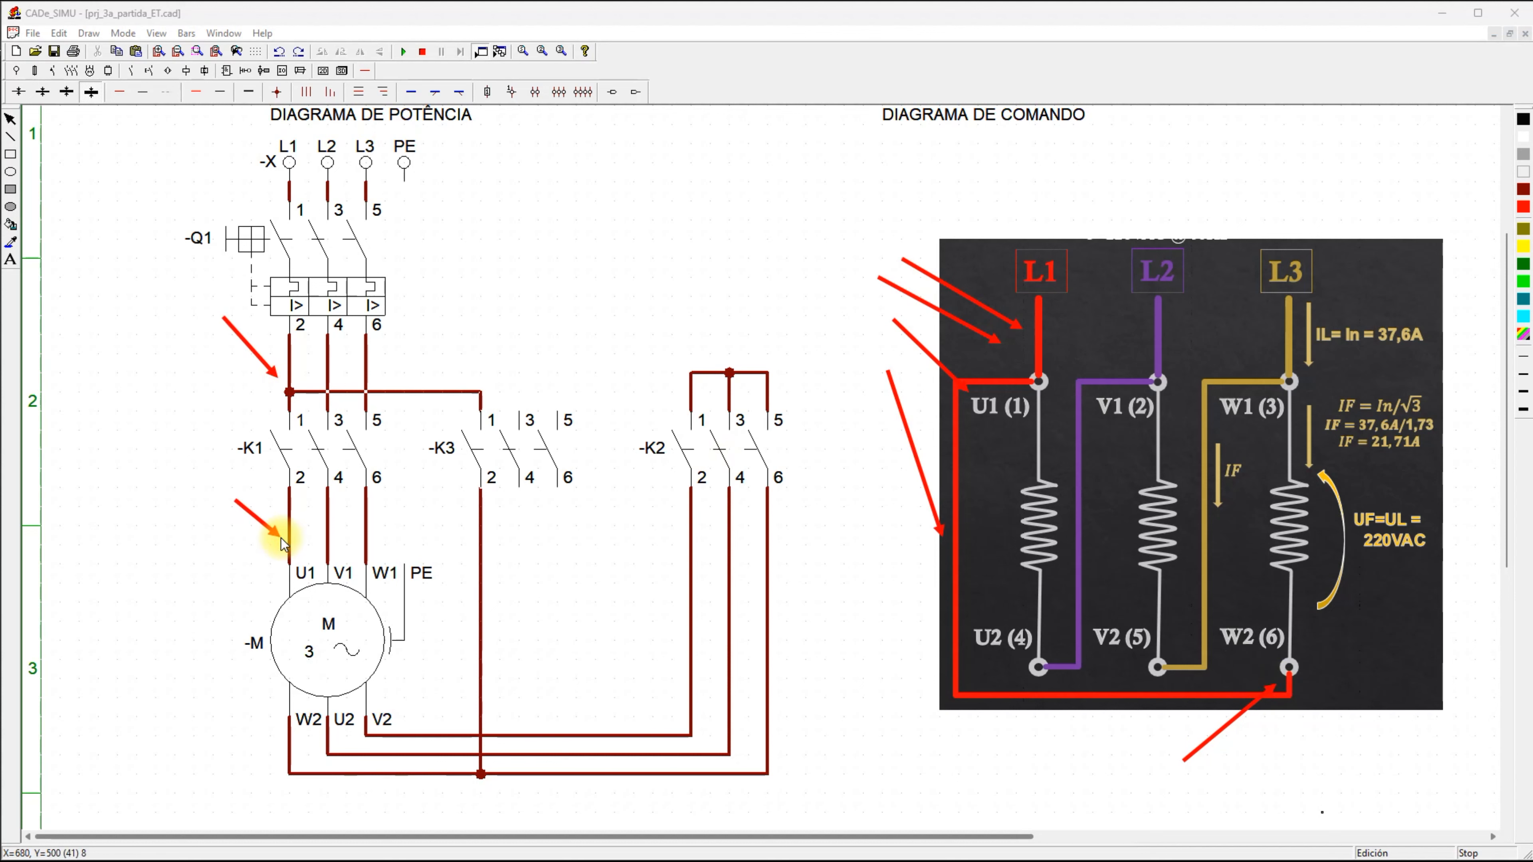
Trace the L1 wiring through -K3 to W2, and examine where L2 has to link V1 to U2 according to the delta image.
drag(442, 377, 442, 382)
drag(553, 531, 499, 576)
drag(520, 822, 480, 781)
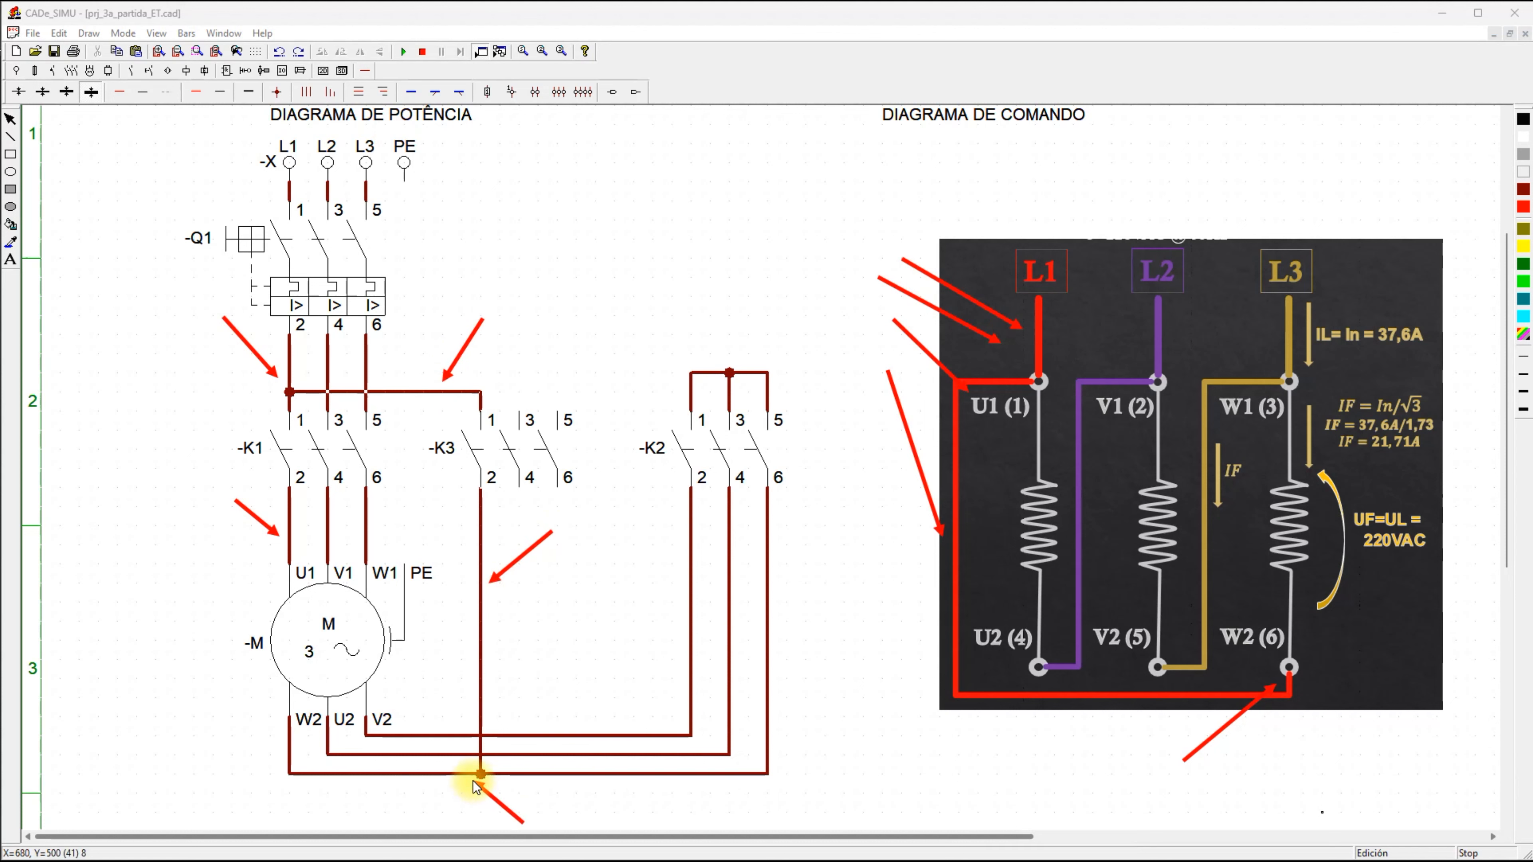
drag(224, 708, 251, 708)
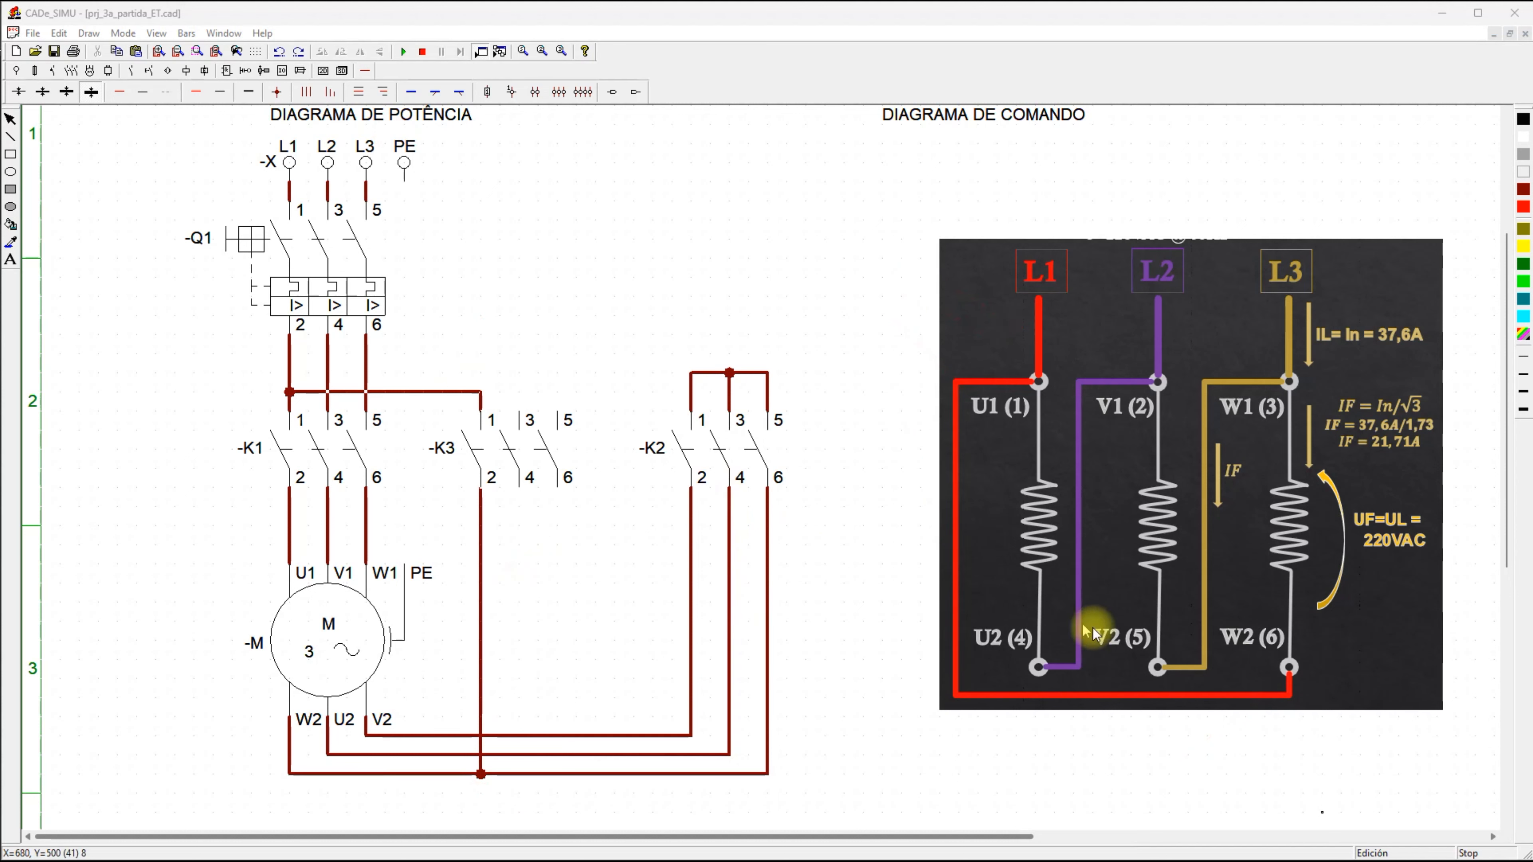
mouse_move(1091, 247)
mouse_down()
mouse_move(1140, 332)
mouse_move(1098, 374)
mouse_up()
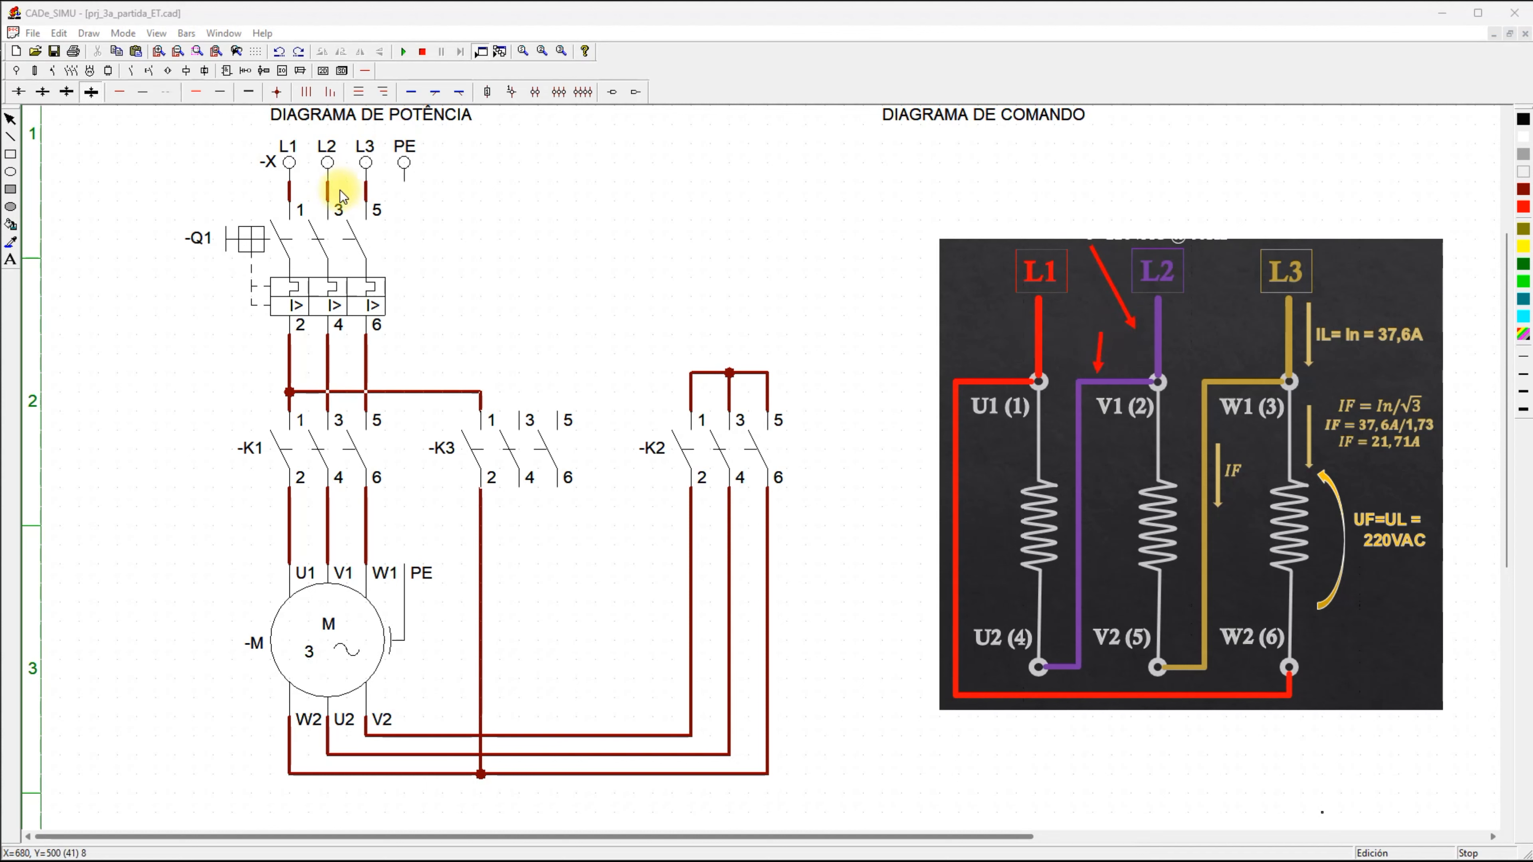
drag(428, 246, 341, 197)
drag(429, 340, 334, 383)
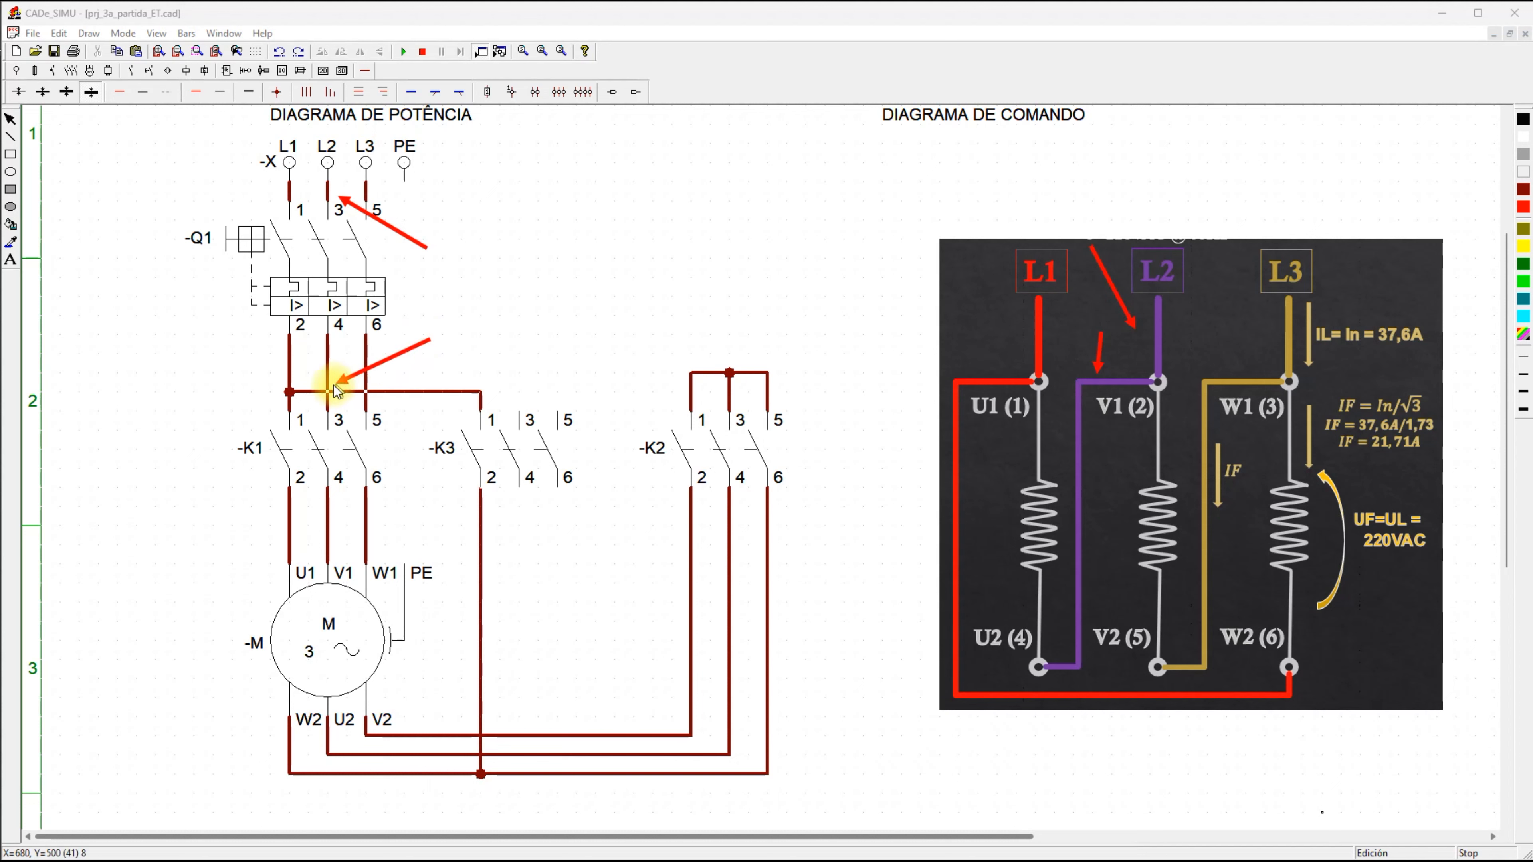
drag(442, 469, 336, 533)
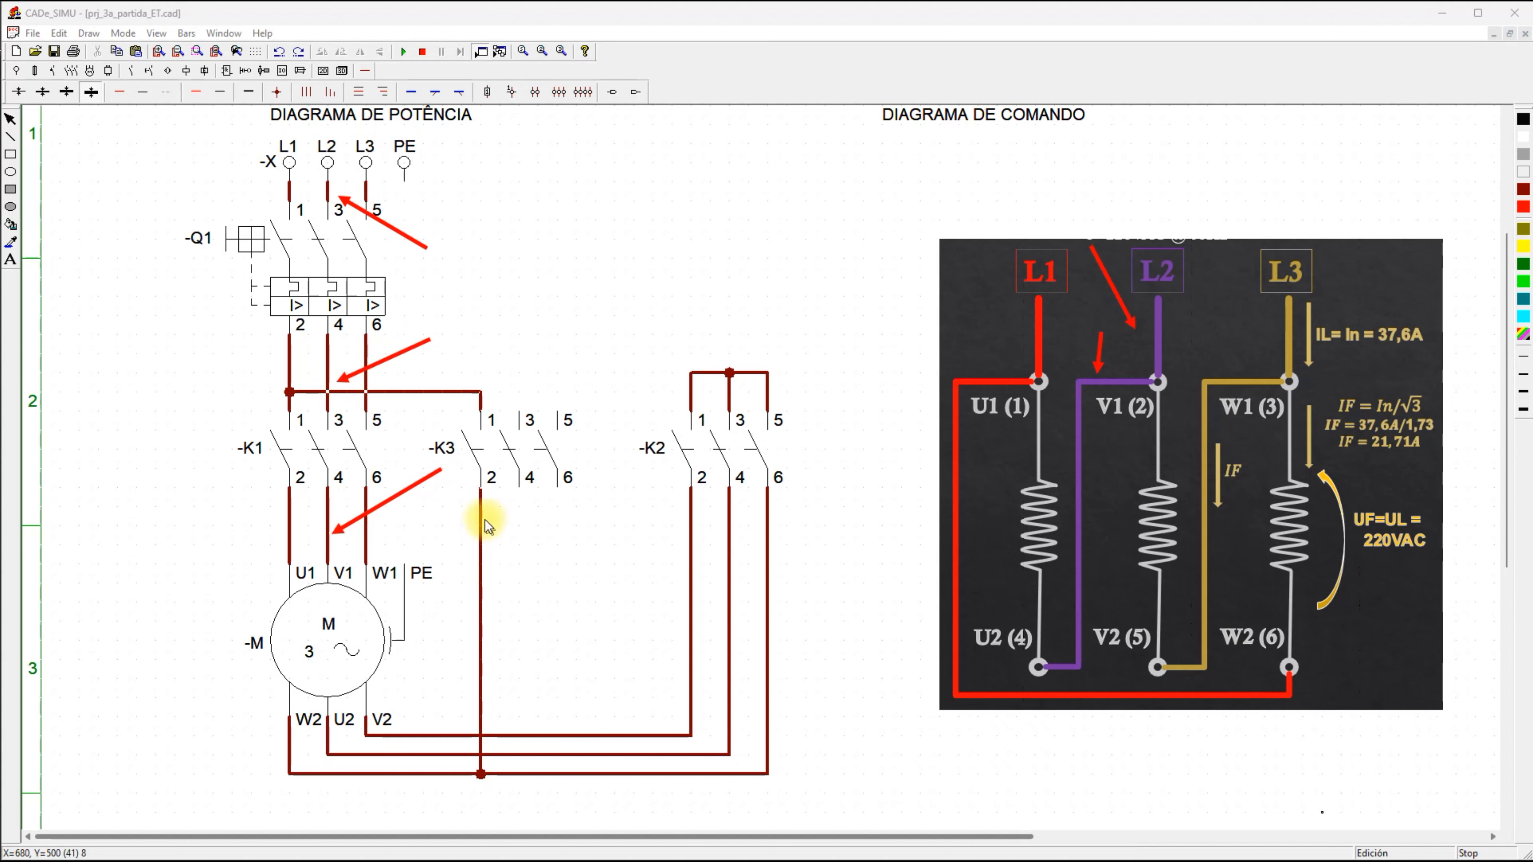
drag(606, 327, 529, 401)
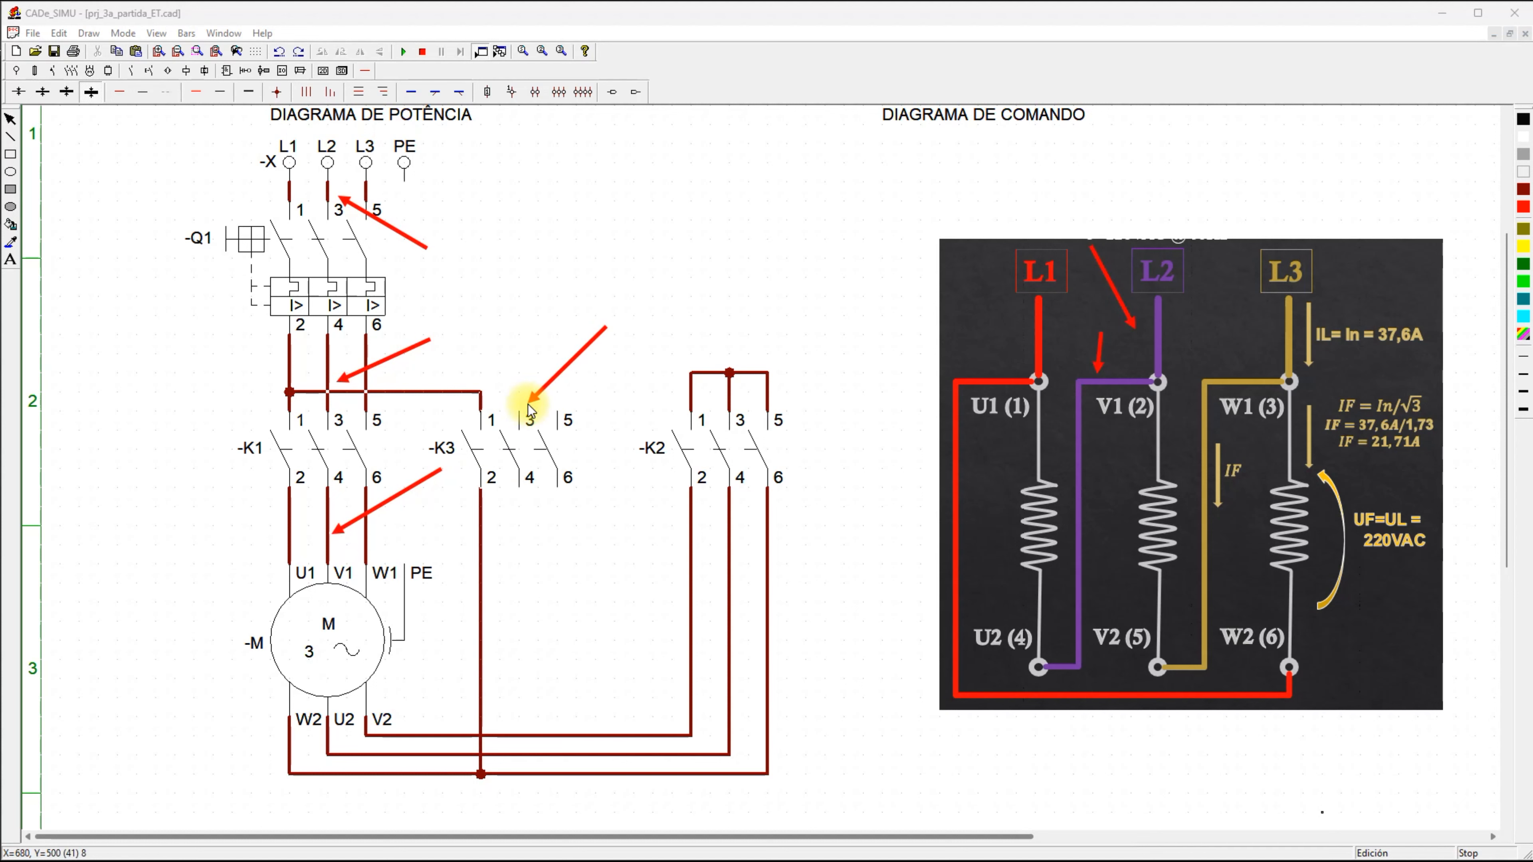
drag(1125, 535, 1053, 646)
mouse_move(525, 497)
mouse_down()
mouse_move(497, 696)
mouse_move(355, 712)
mouse_up()
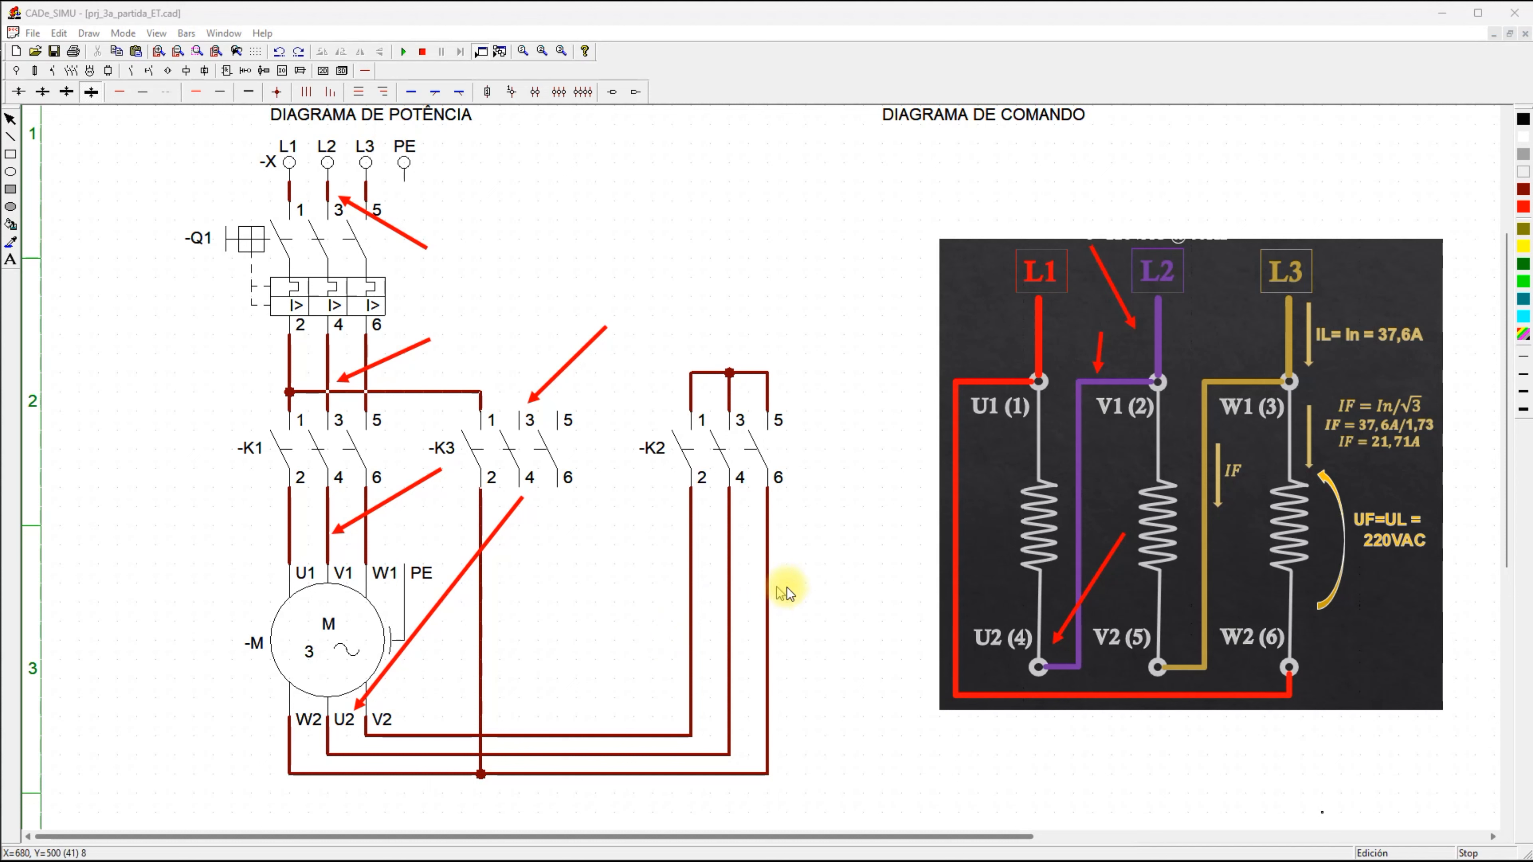
Wire contactor -K3 terminal 3 to the conductor between -Q1 terminal 4 and -K1 terminal 3, and -K3 terminal 4 to the U2 conductor.
click(1375, 843)
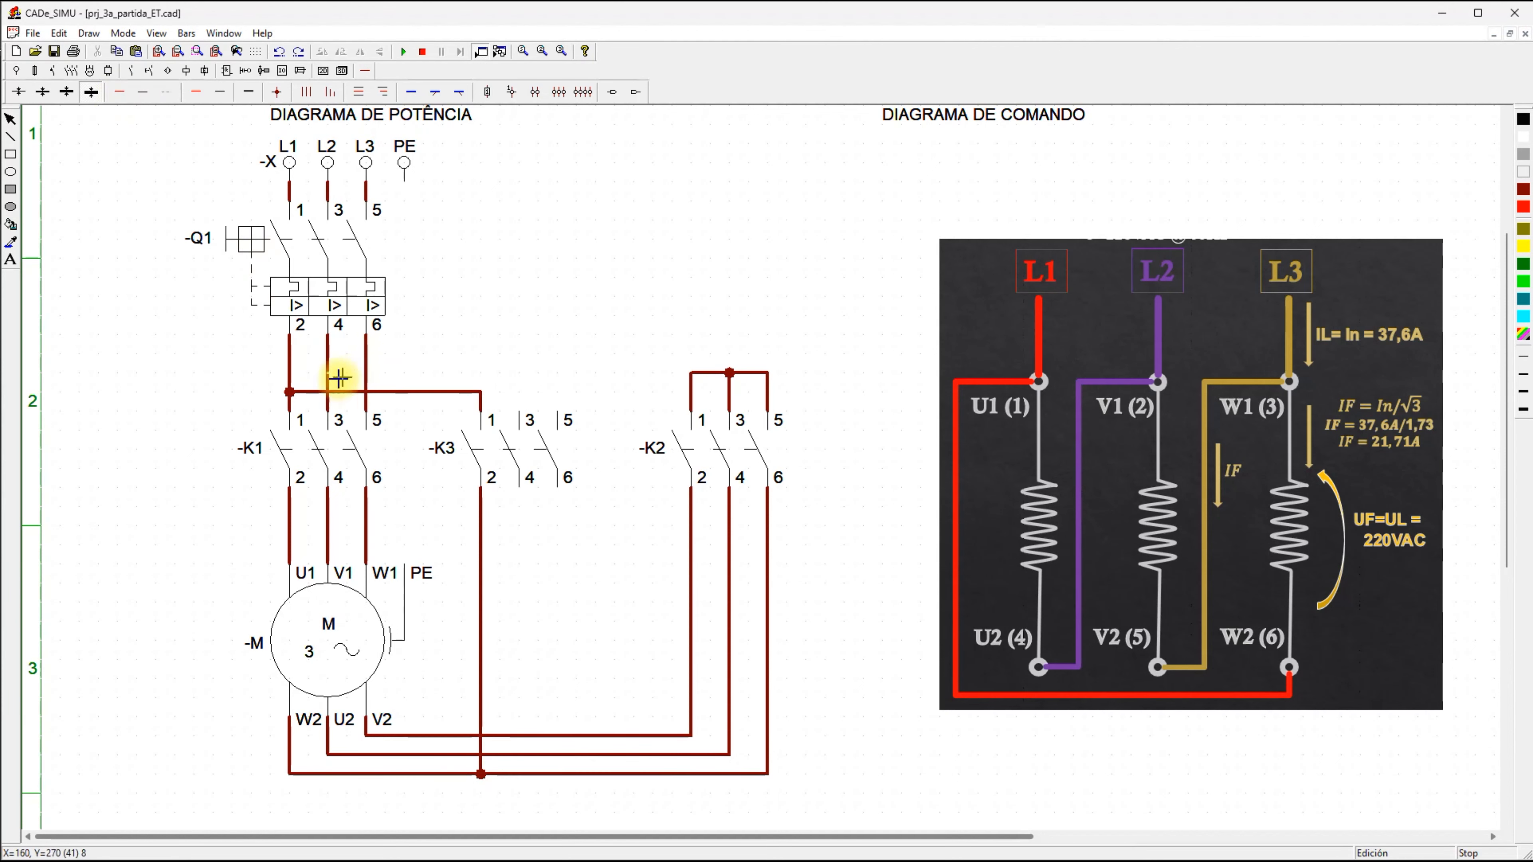
drag(520, 420, 338, 379)
drag(518, 494, 523, 756)
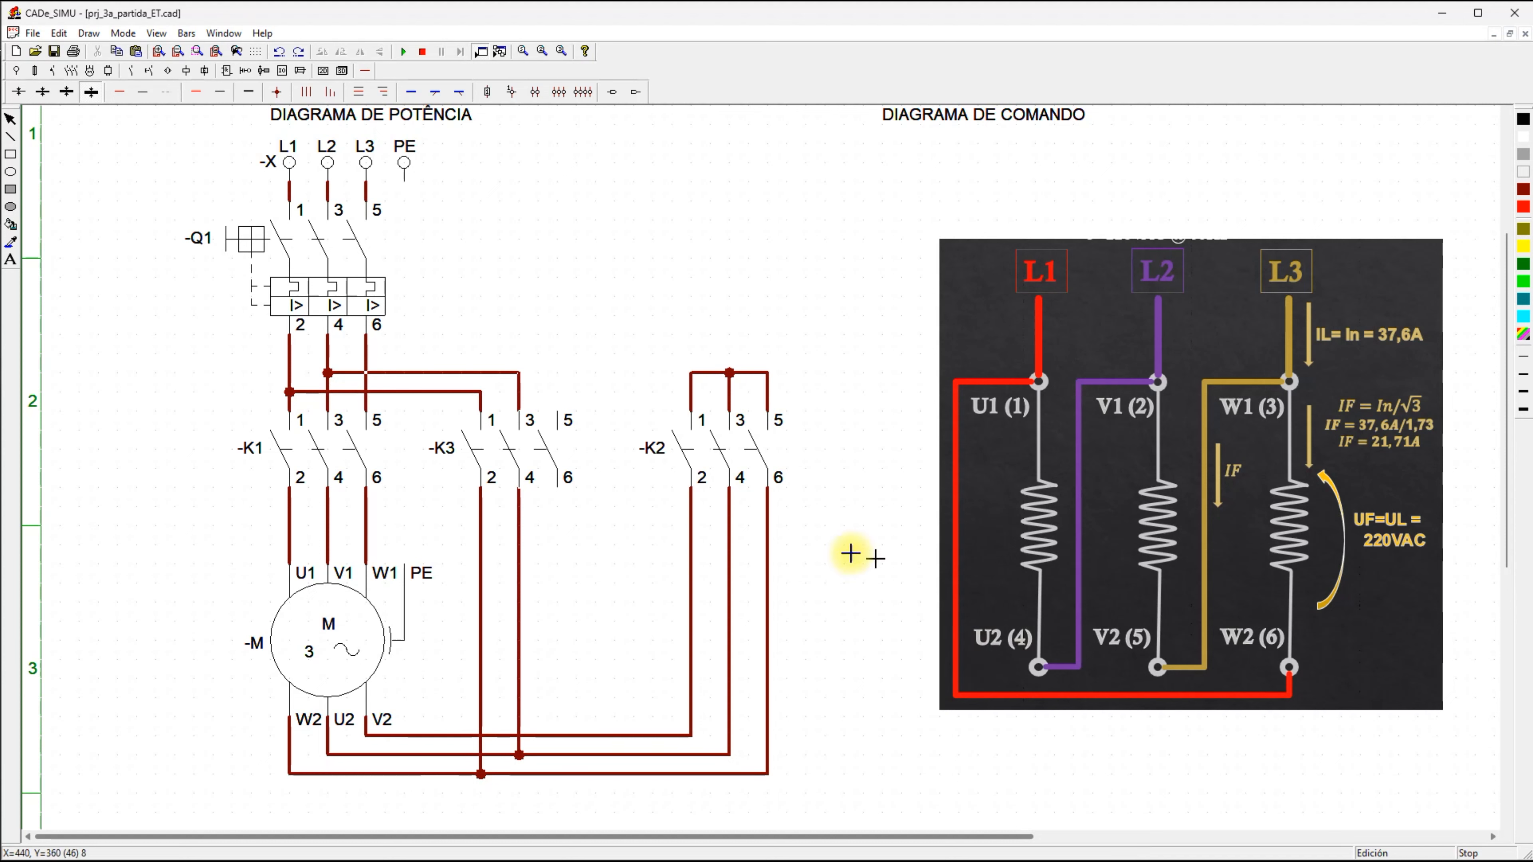
Check the L2 wiring through -K1 to V1 and through -K3 to U2 against the delta connection image.
click(1371, 852)
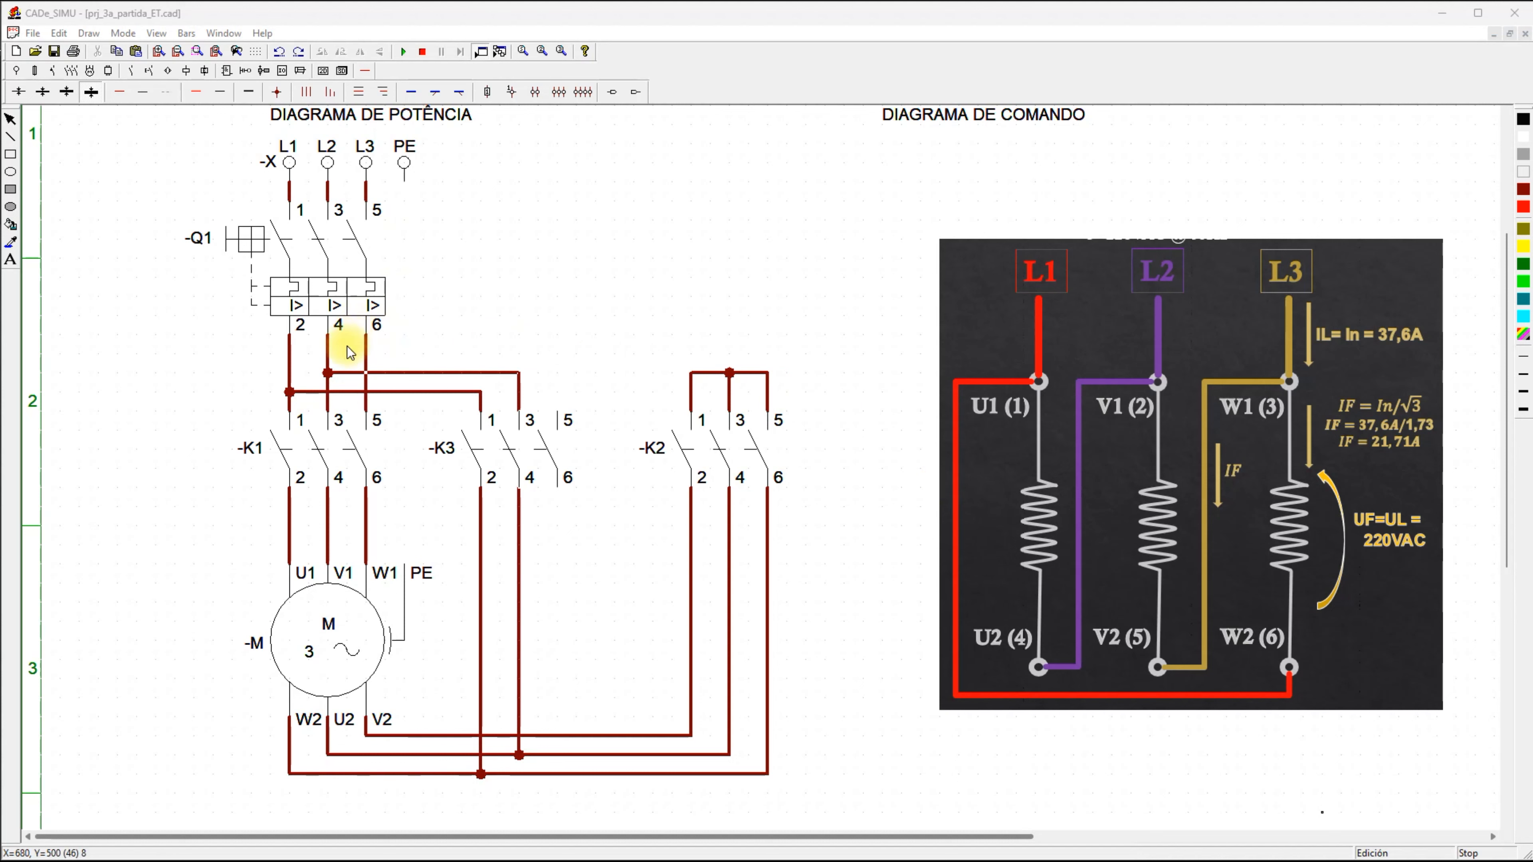
drag(442, 294, 341, 361)
drag(427, 480, 401, 503)
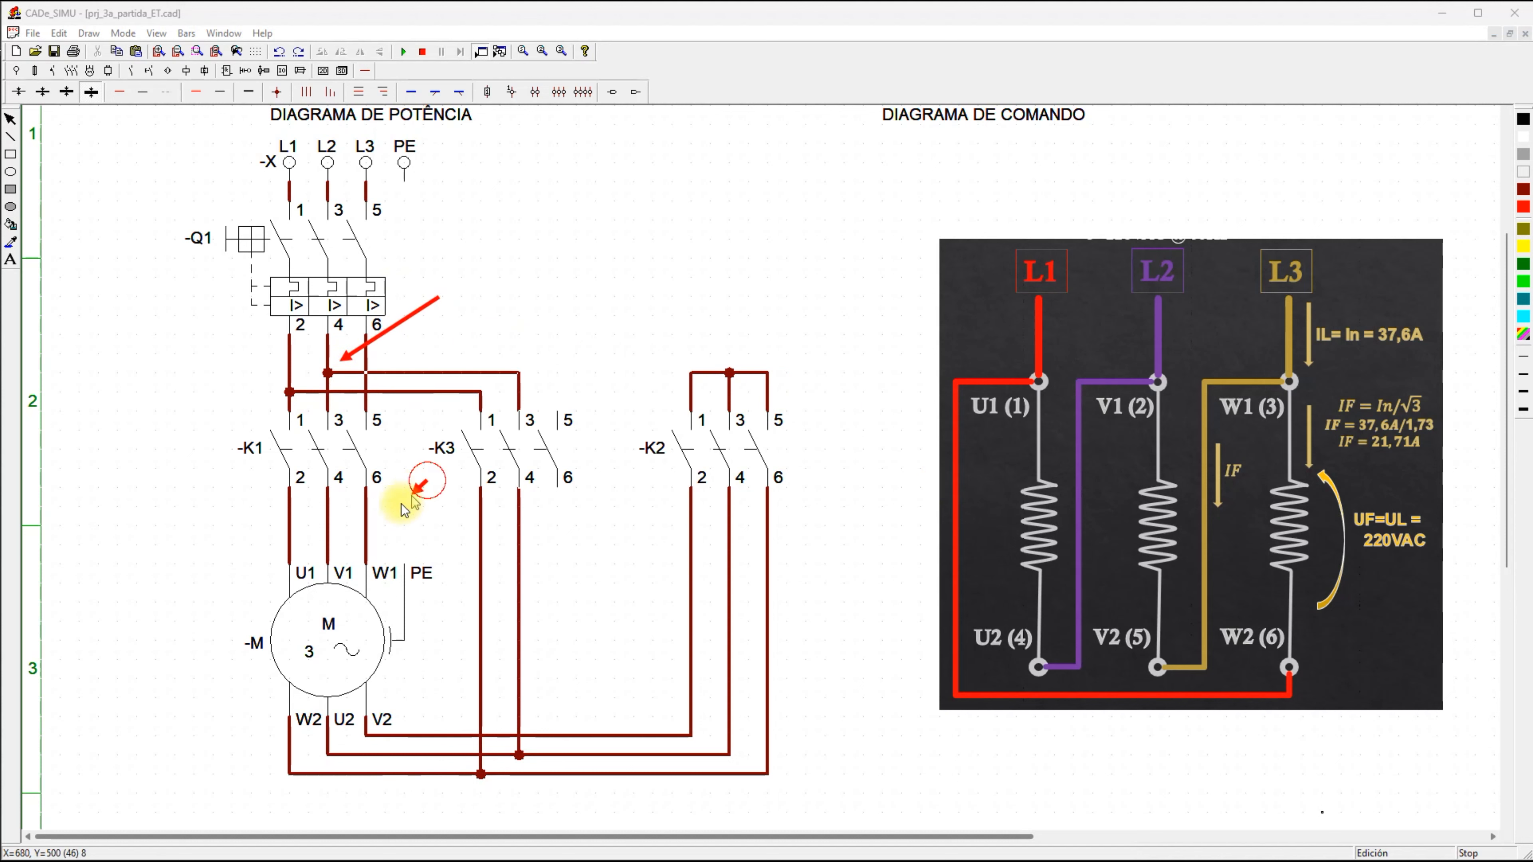
drag(1063, 333, 1089, 367)
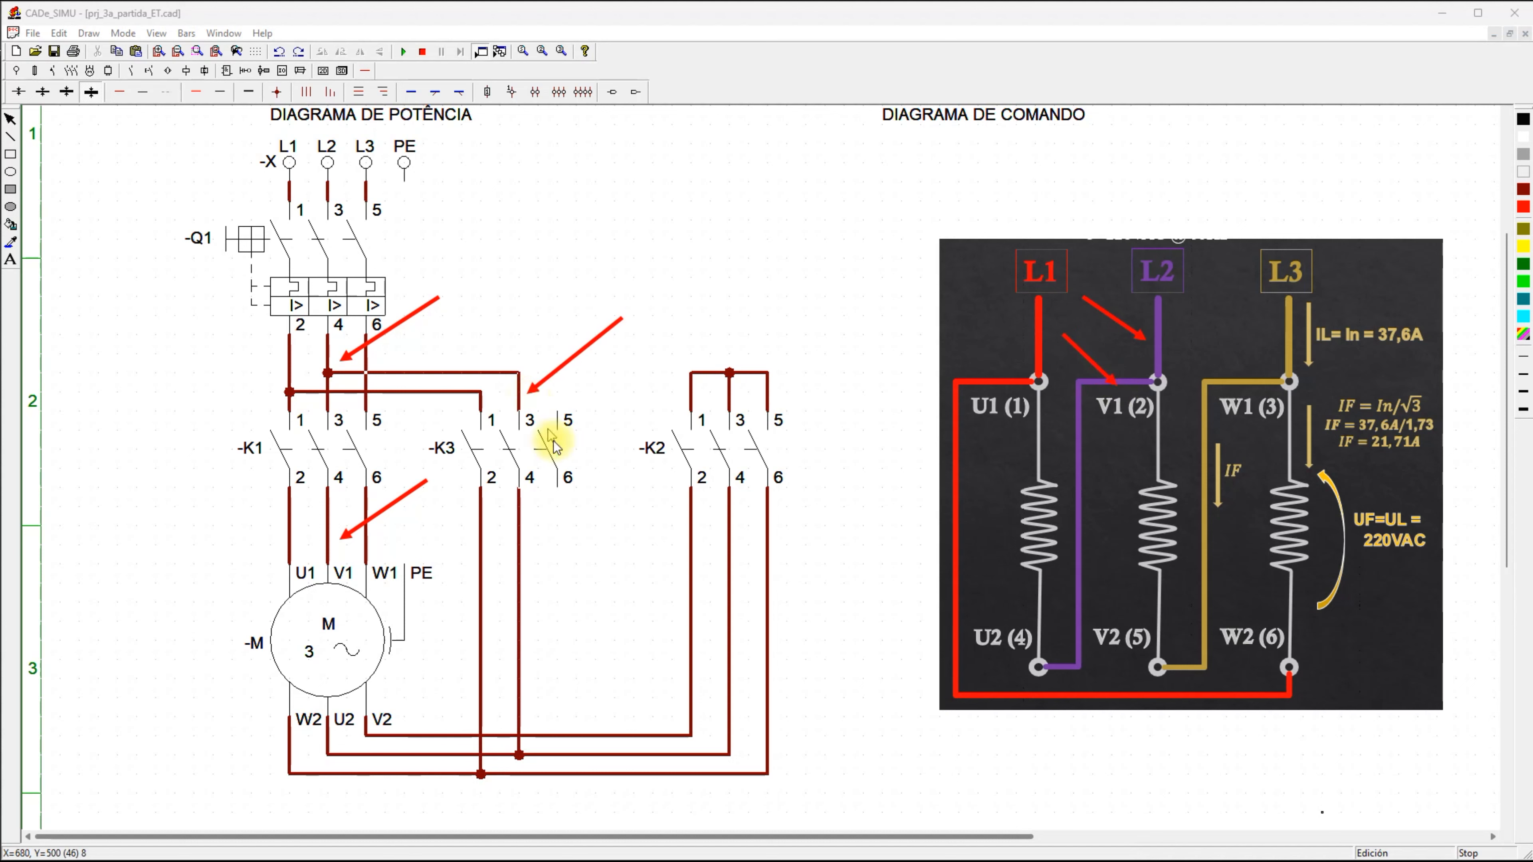
drag(620, 512, 529, 572)
drag(609, 821, 531, 766)
drag(189, 712, 353, 709)
drag(1148, 433, 1100, 479)
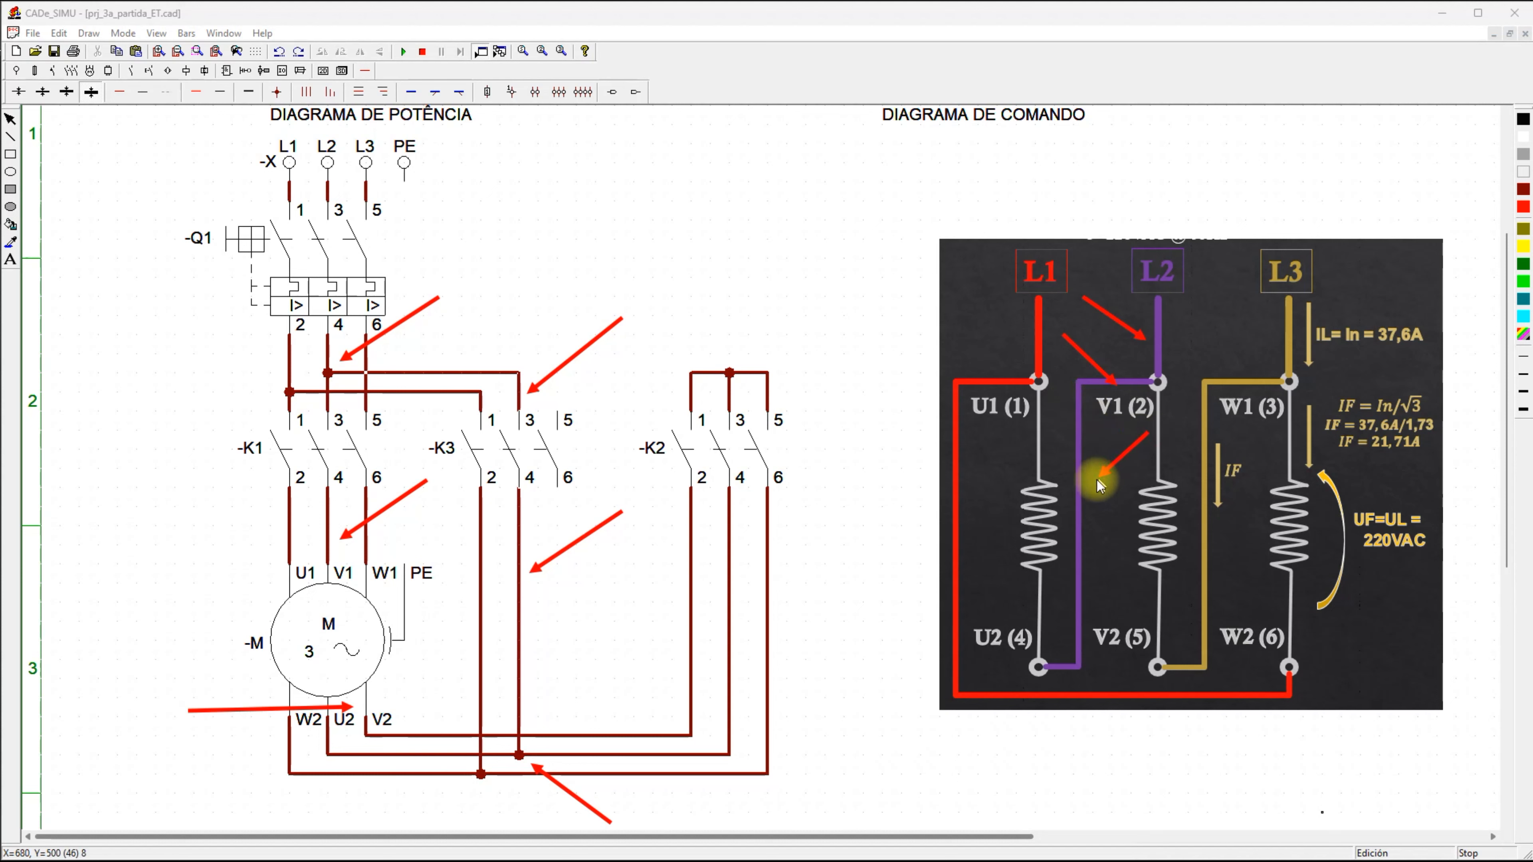
drag(1140, 758, 1060, 675)
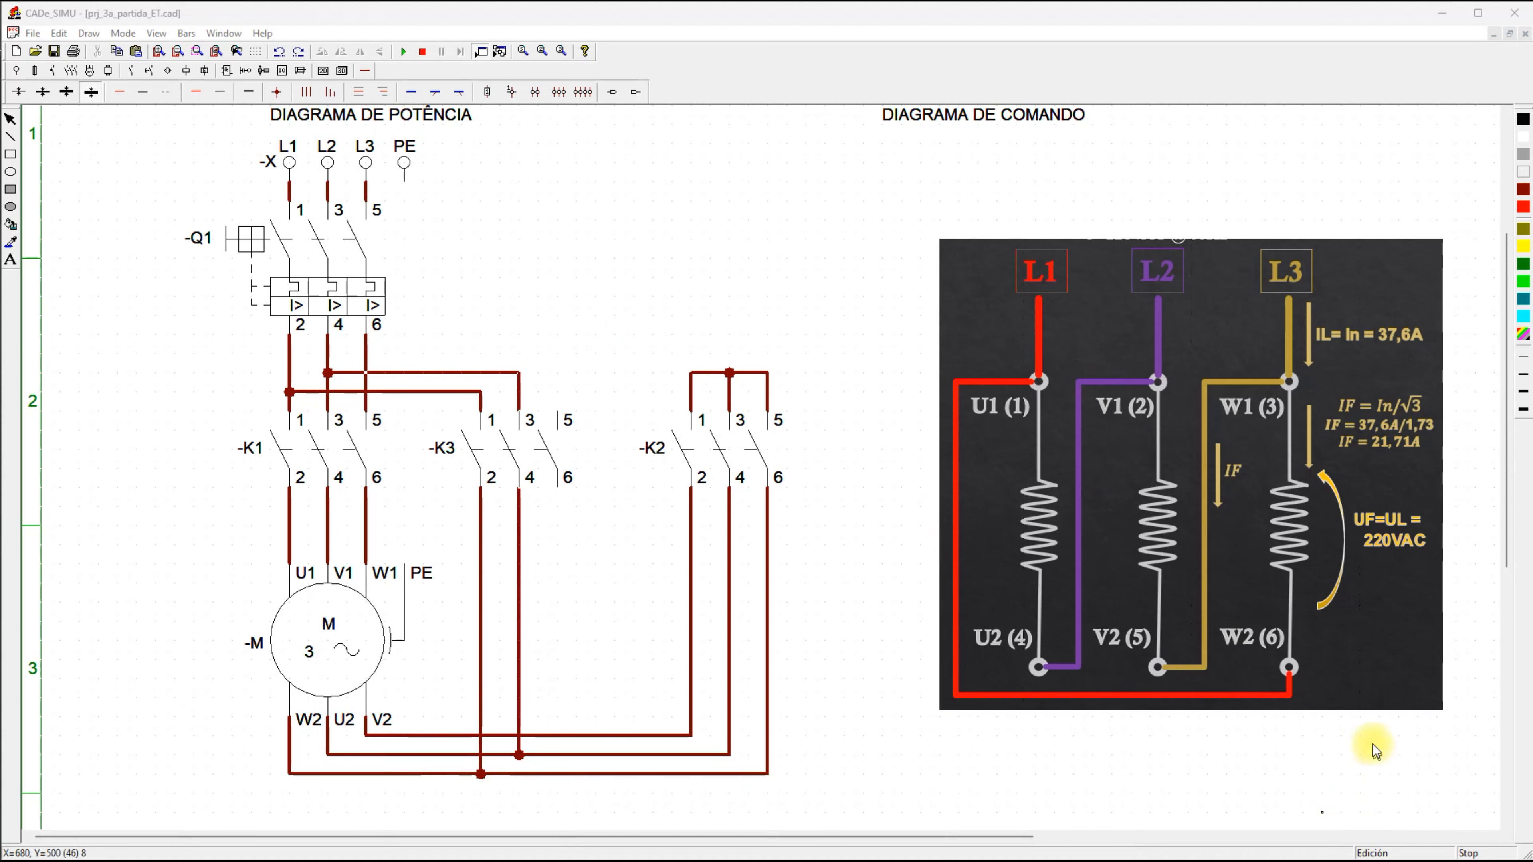
Trace L3 through -Q1 and -K1 to W1, and examine its required link through -K3 to V2 in the delta image.
drag(1216, 315, 1269, 349)
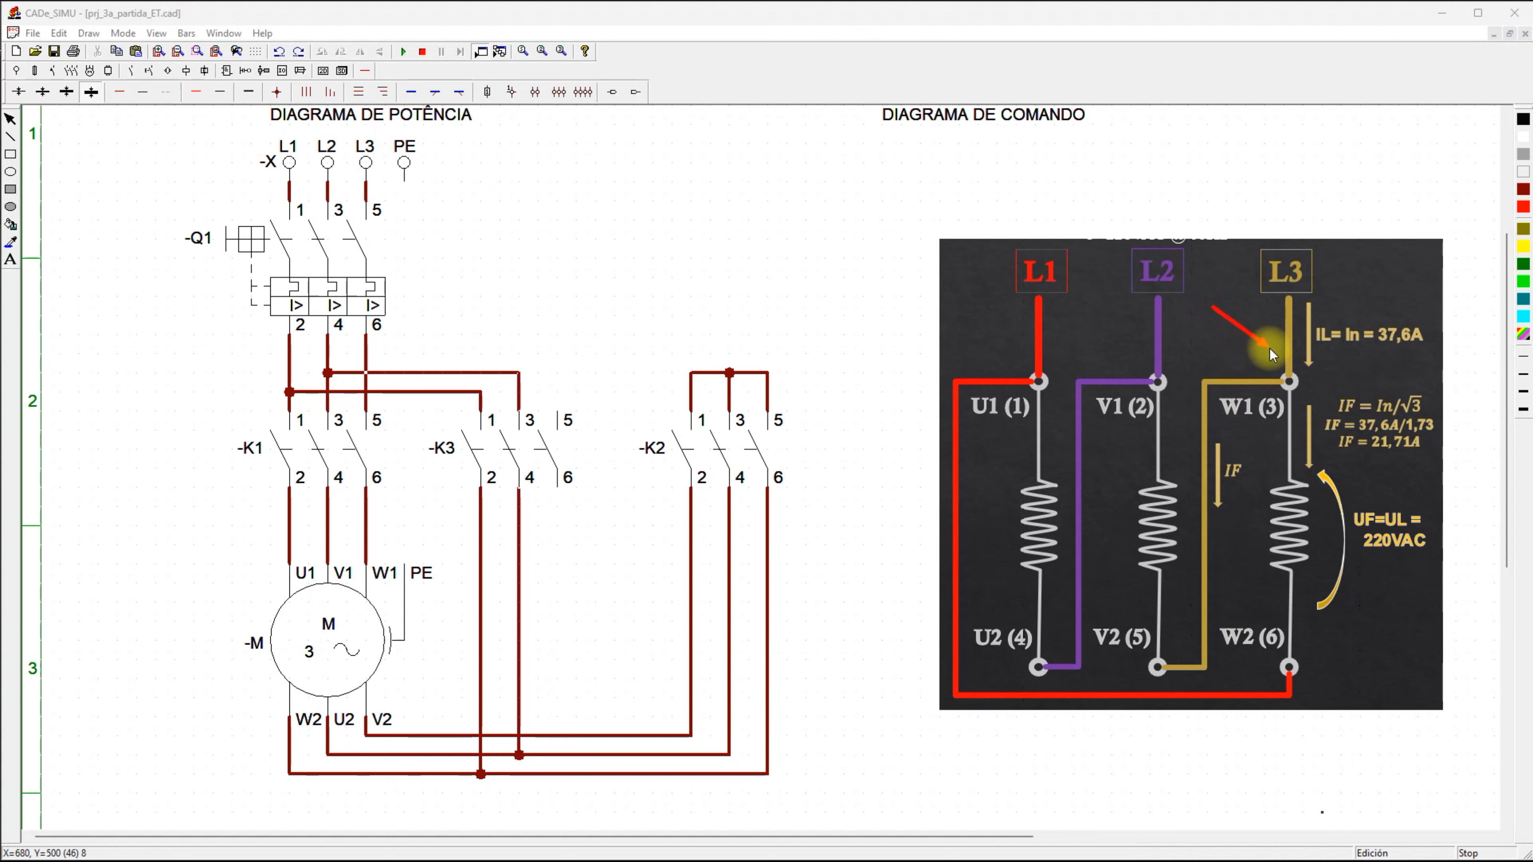
drag(1253, 465, 1260, 428)
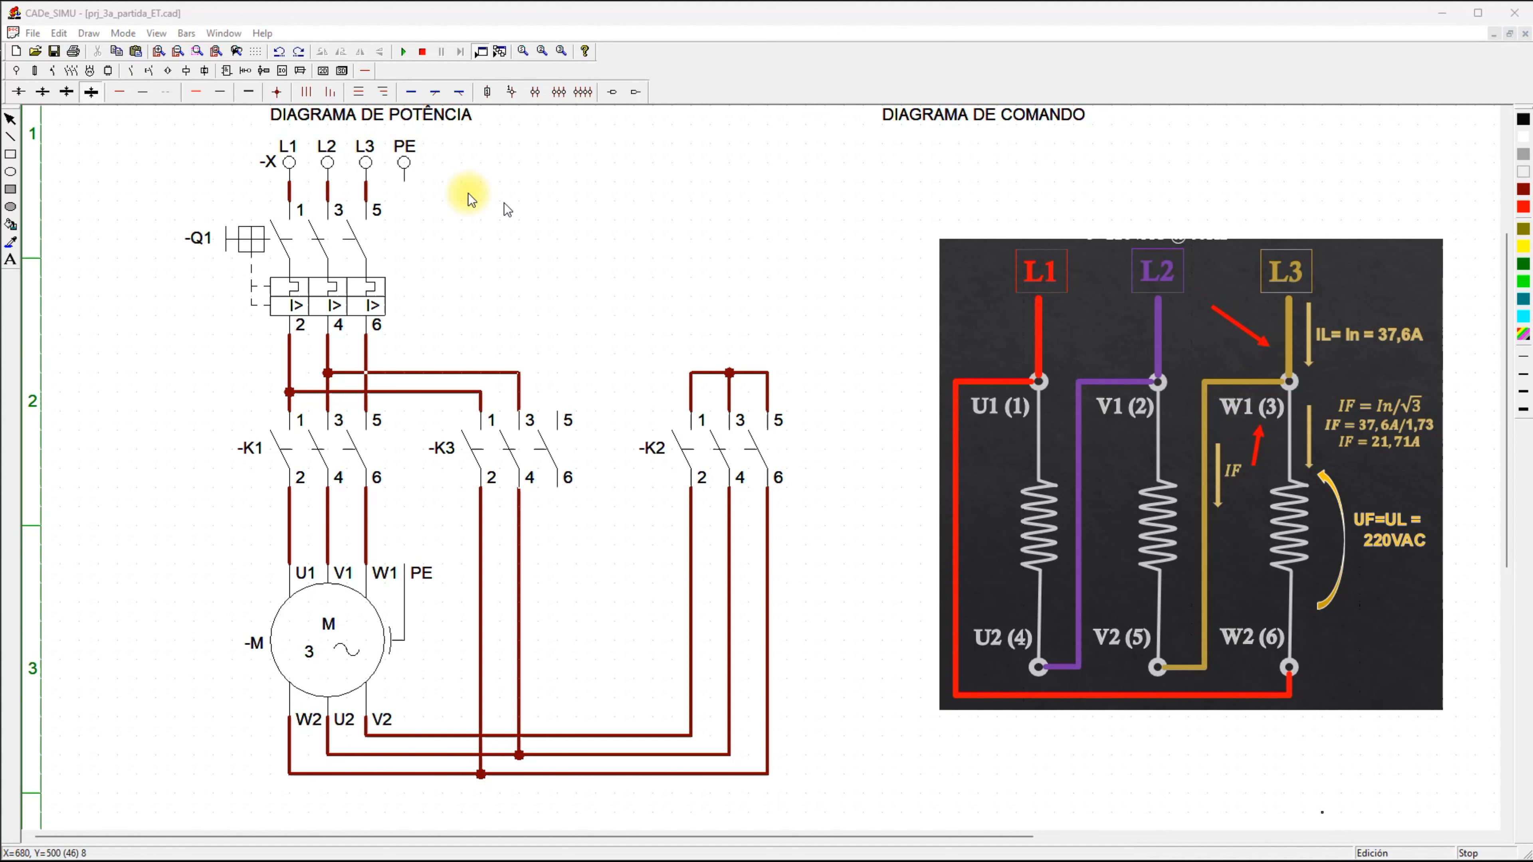
drag(429, 189, 374, 192)
drag(504, 275, 374, 342)
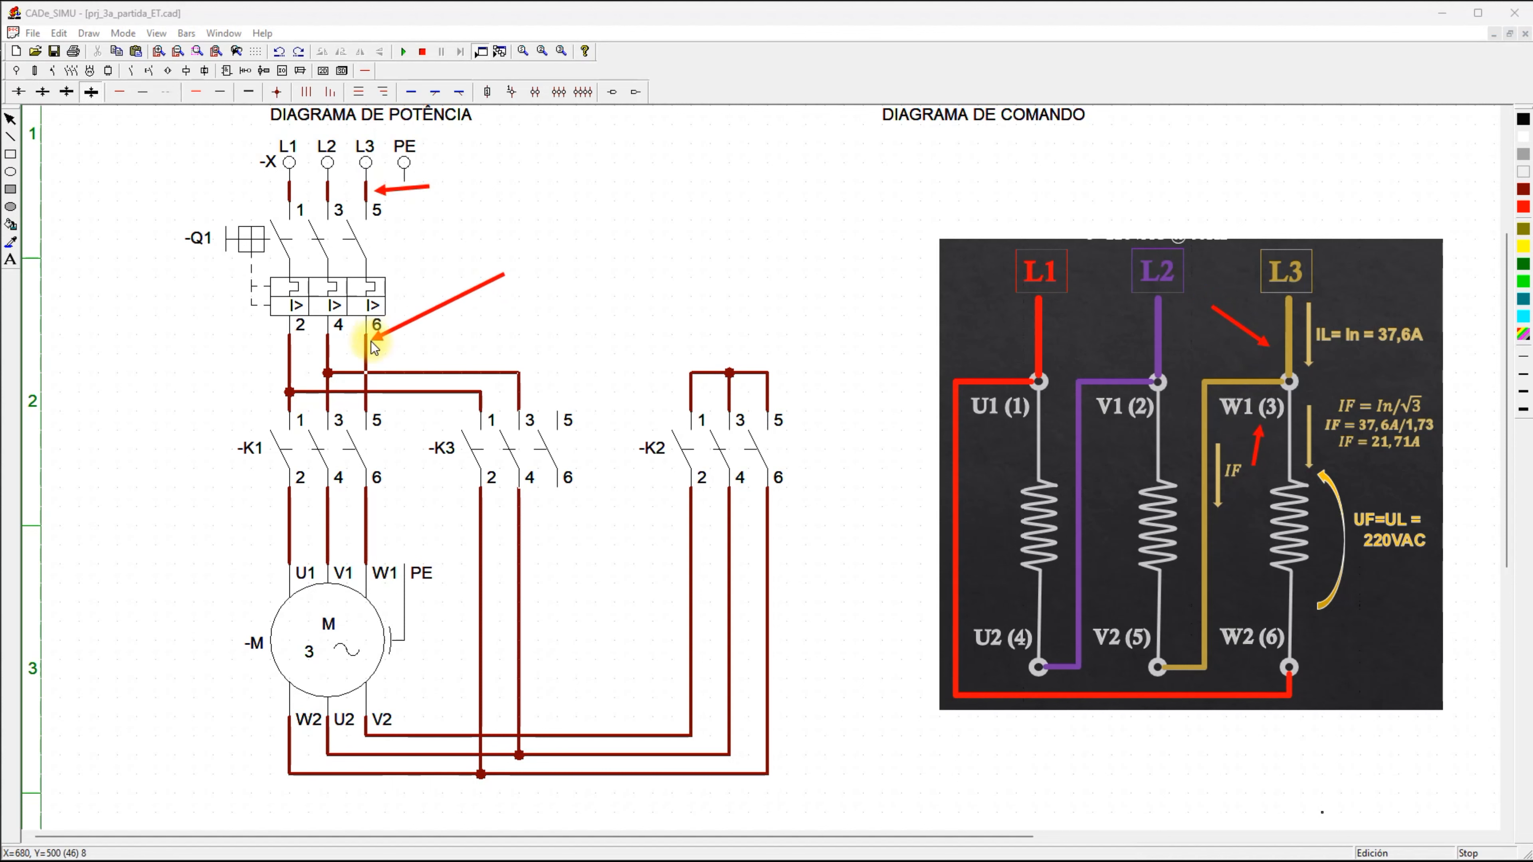
drag(442, 489, 379, 530)
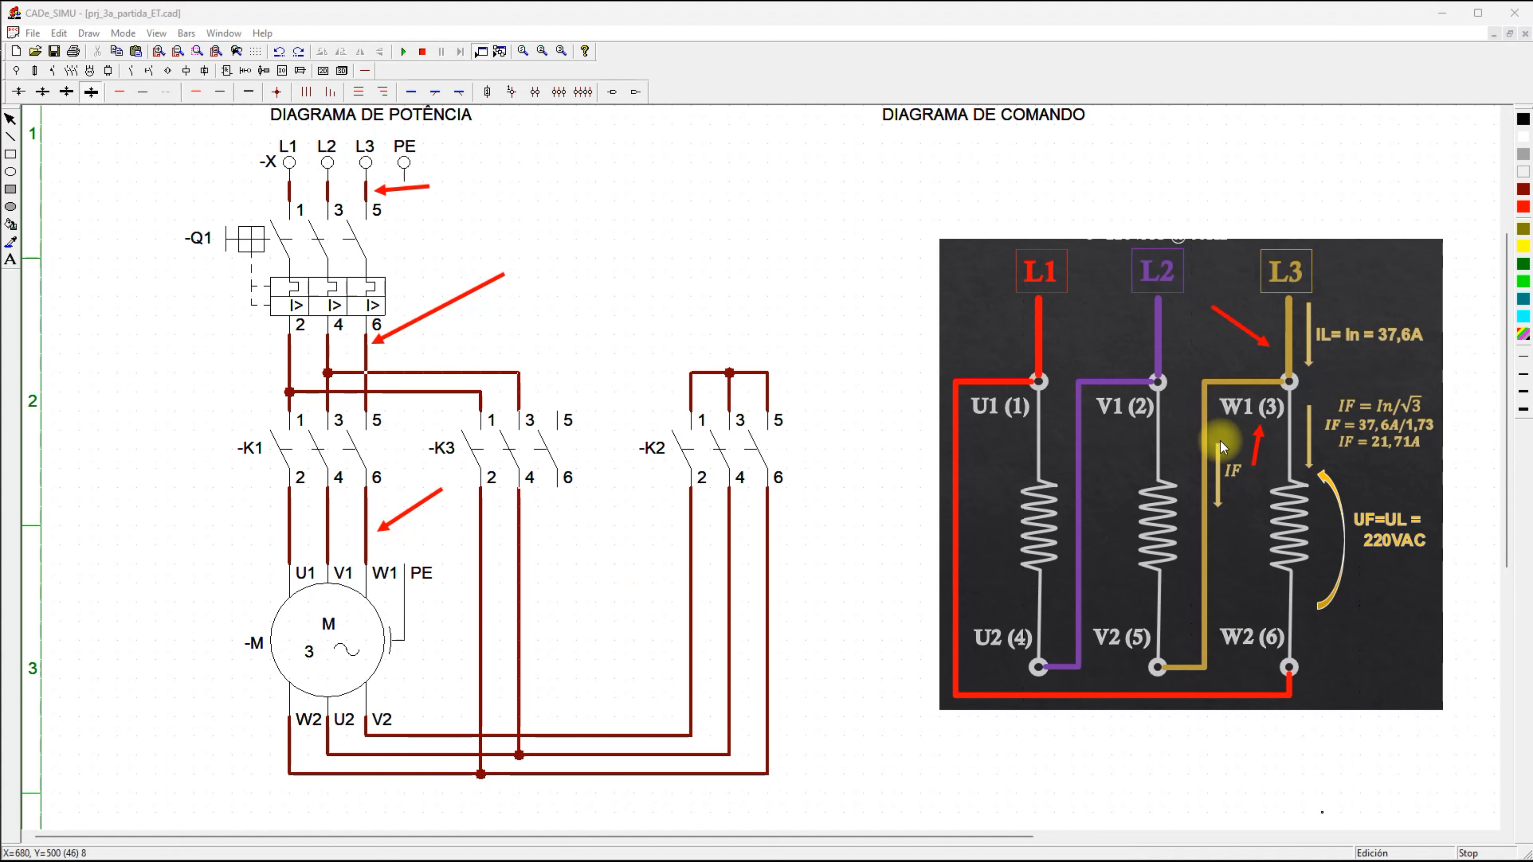
drag(1263, 543, 1226, 444)
drag(1246, 561, 1217, 621)
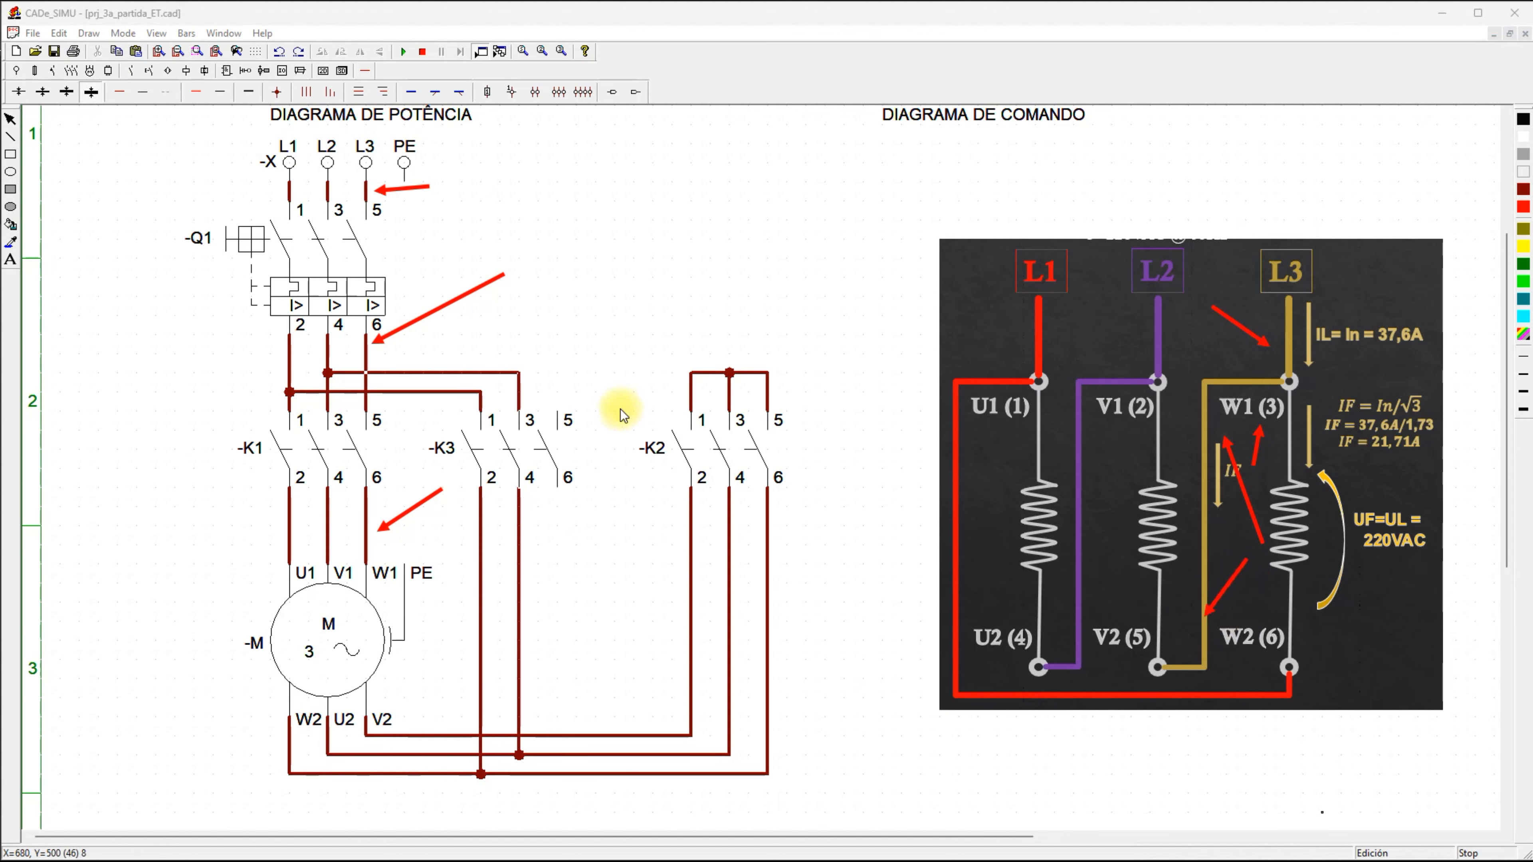
drag(533, 387, 552, 394)
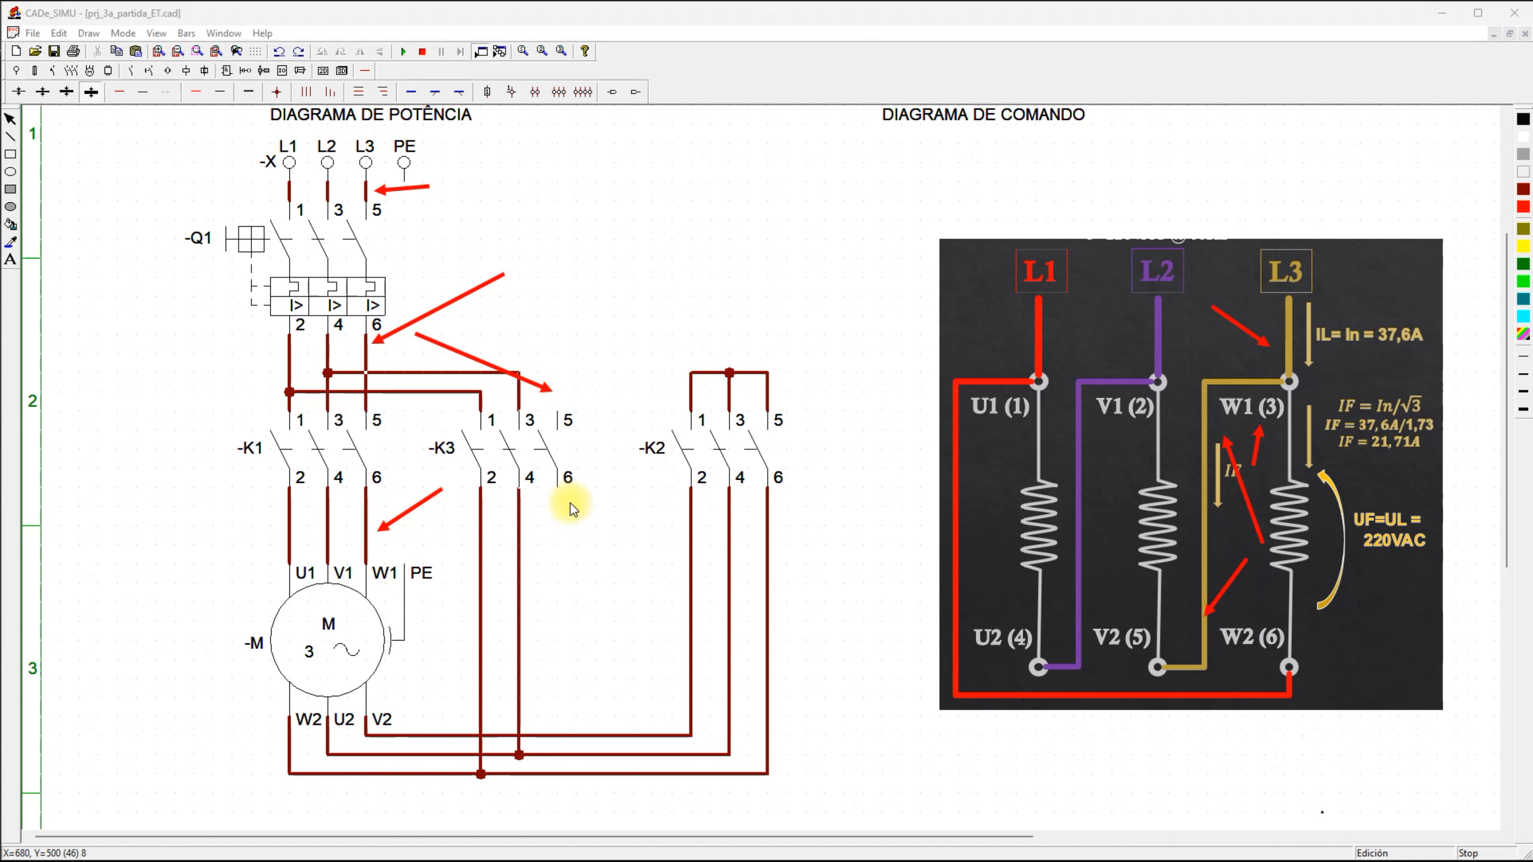
mouse_move(574, 513)
mouse_down()
mouse_move(532, 660)
mouse_move(546, 730)
mouse_up()
drag(434, 672, 398, 713)
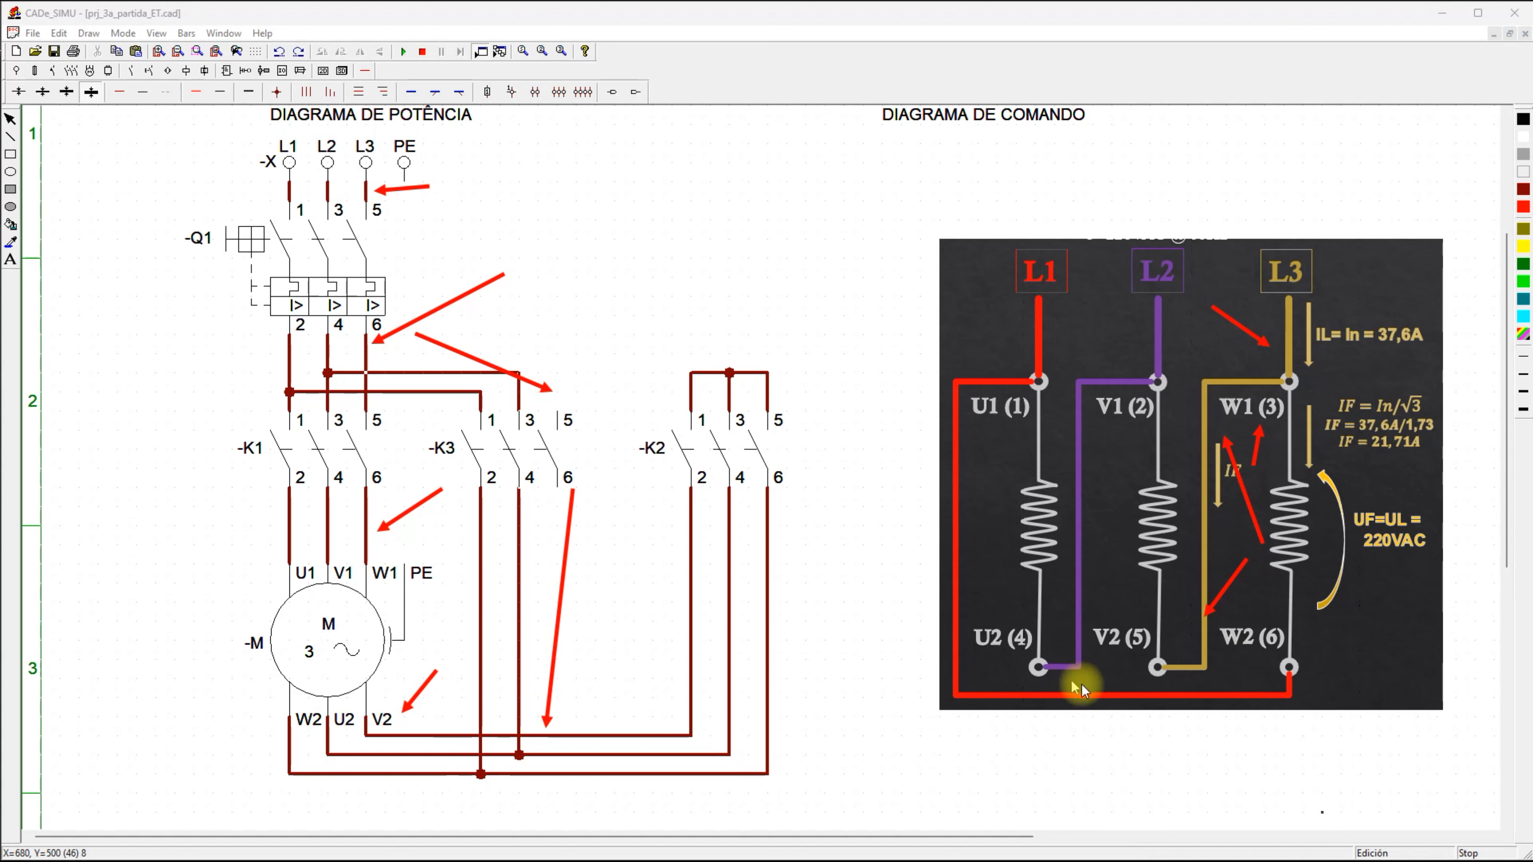
click(1370, 842)
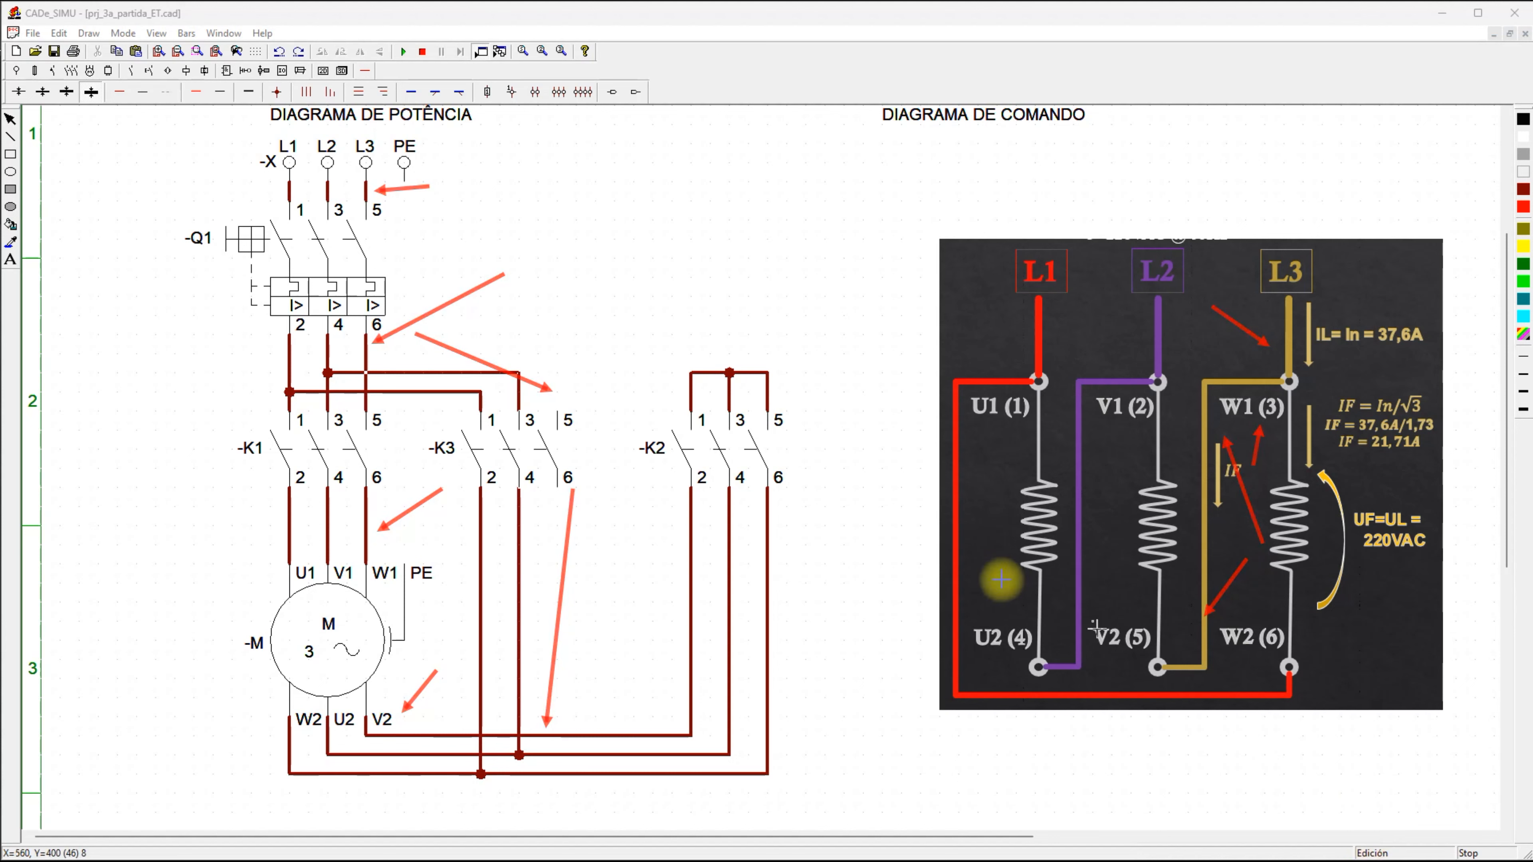
Wire contactor -K3 terminal 5 to the conductor between -Q1 terminal 6 and -K1 terminal 5, and -K3 terminal 6 to the V2 conductor.
click(123, 91)
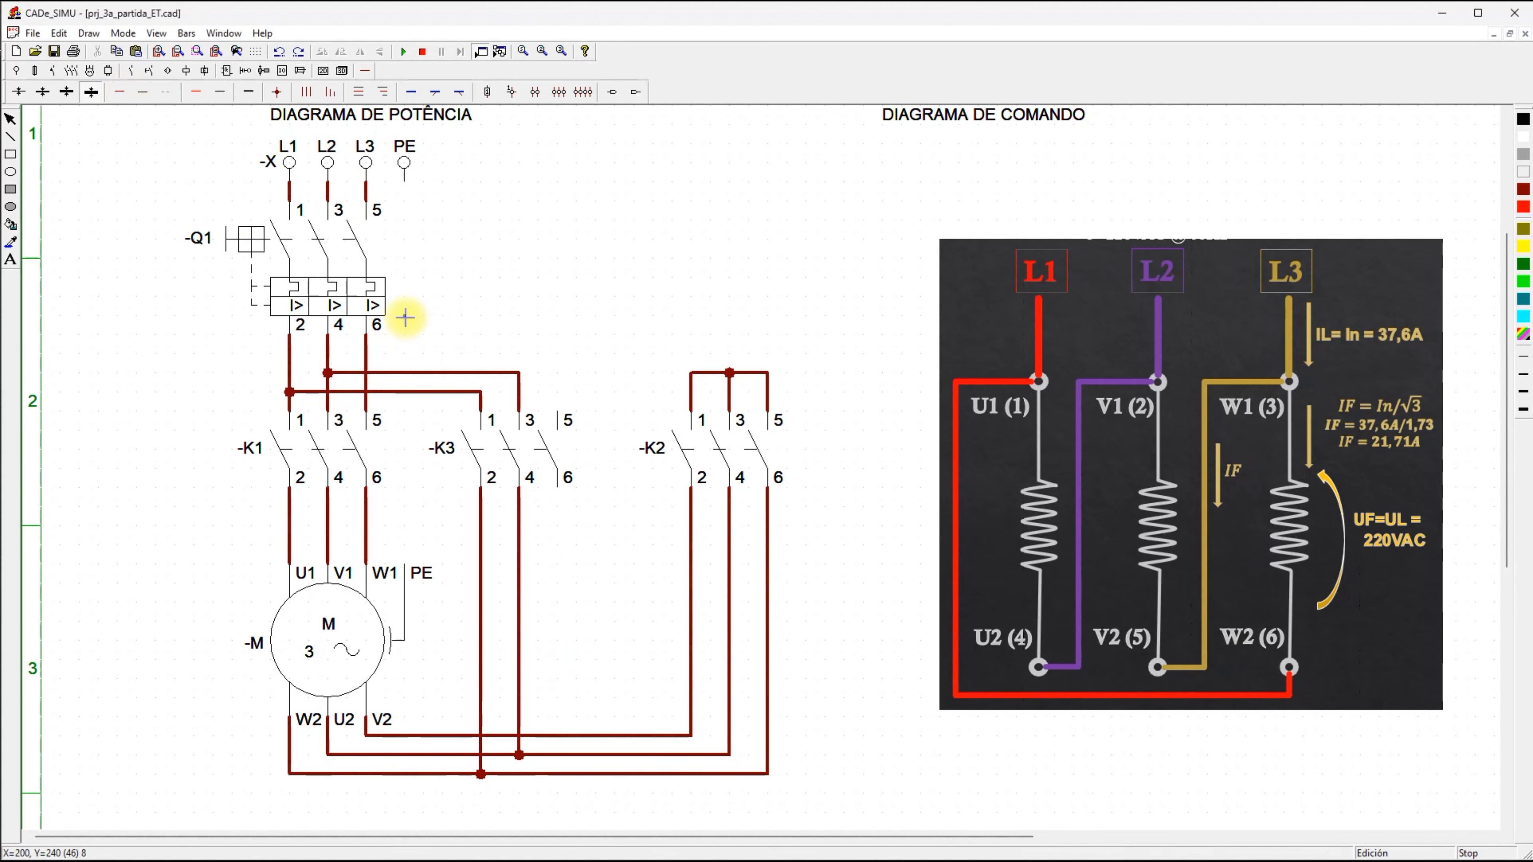
drag(561, 419, 366, 353)
drag(563, 495, 568, 738)
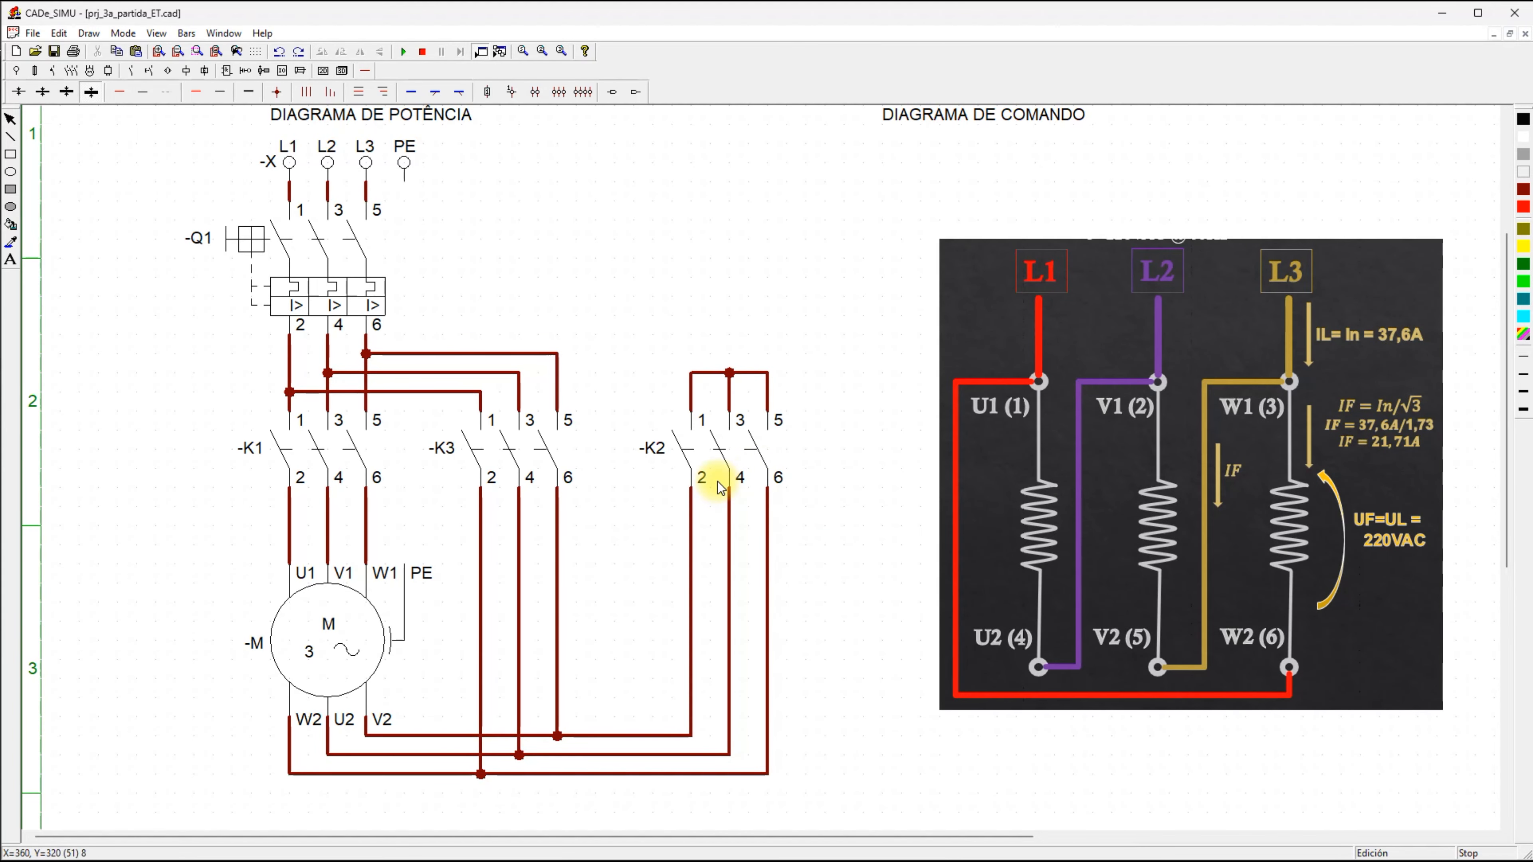
Connect the PE supply terminal to the motor's PE terminal with a green protective-earth wire.
click(162, 94)
click(405, 180)
click(404, 565)
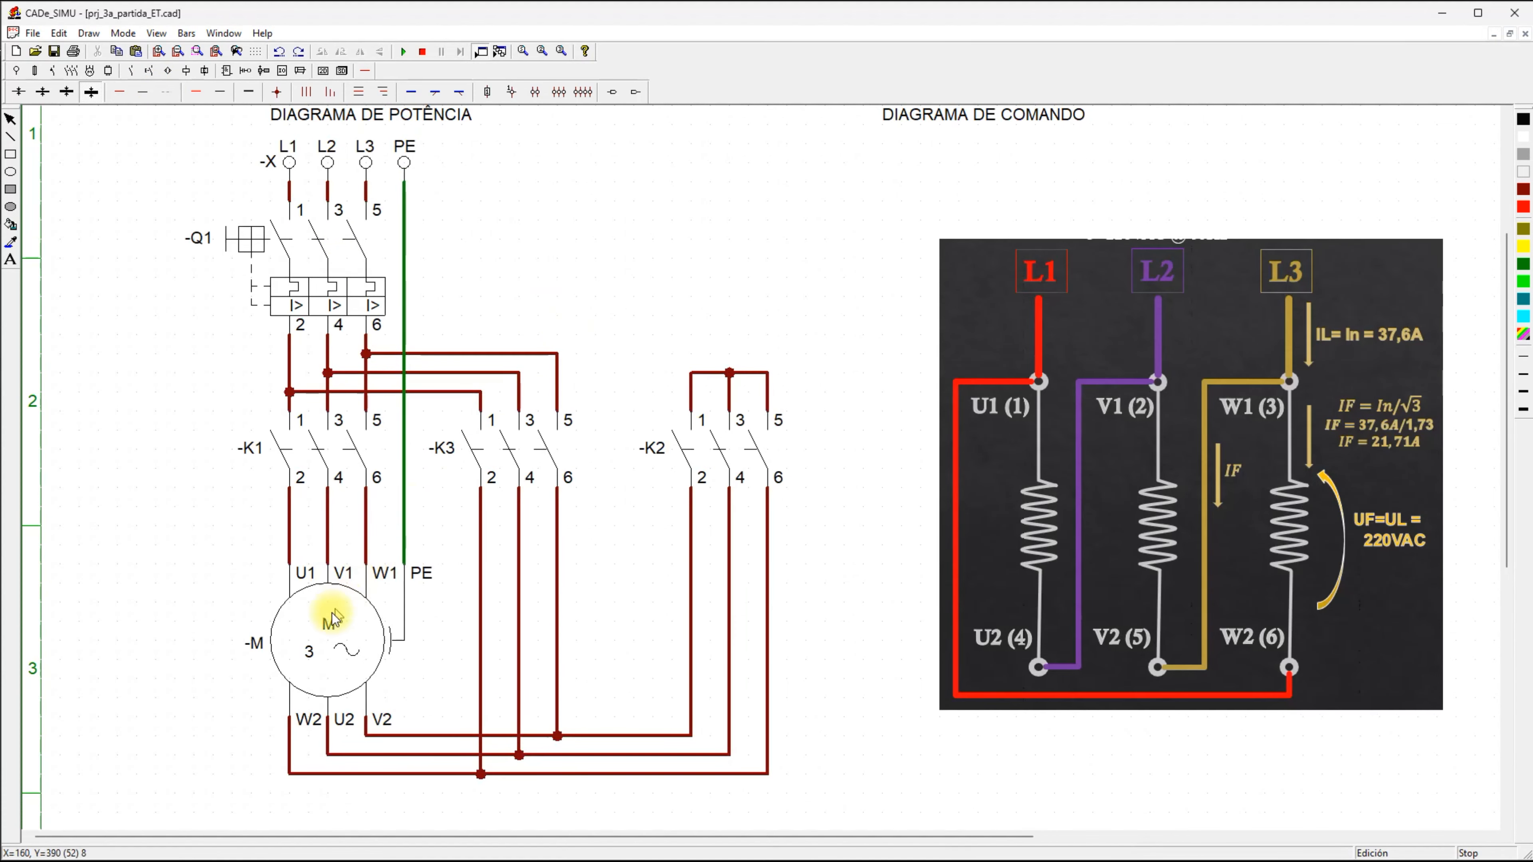
Rename the motor as -M1.
double_click(330, 622)
click(735, 331)
text(1)
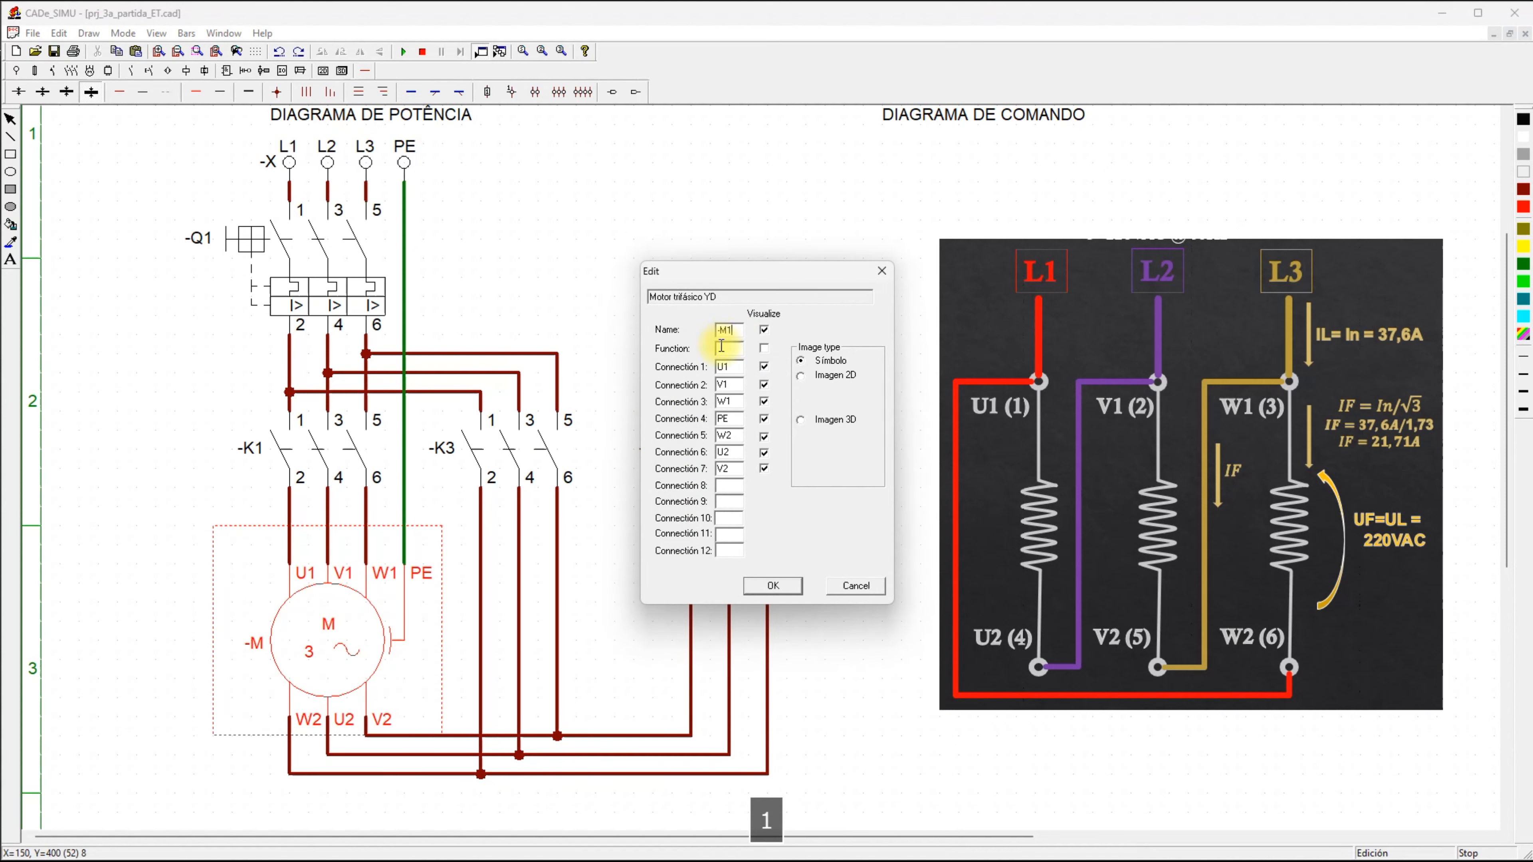
click(766, 587)
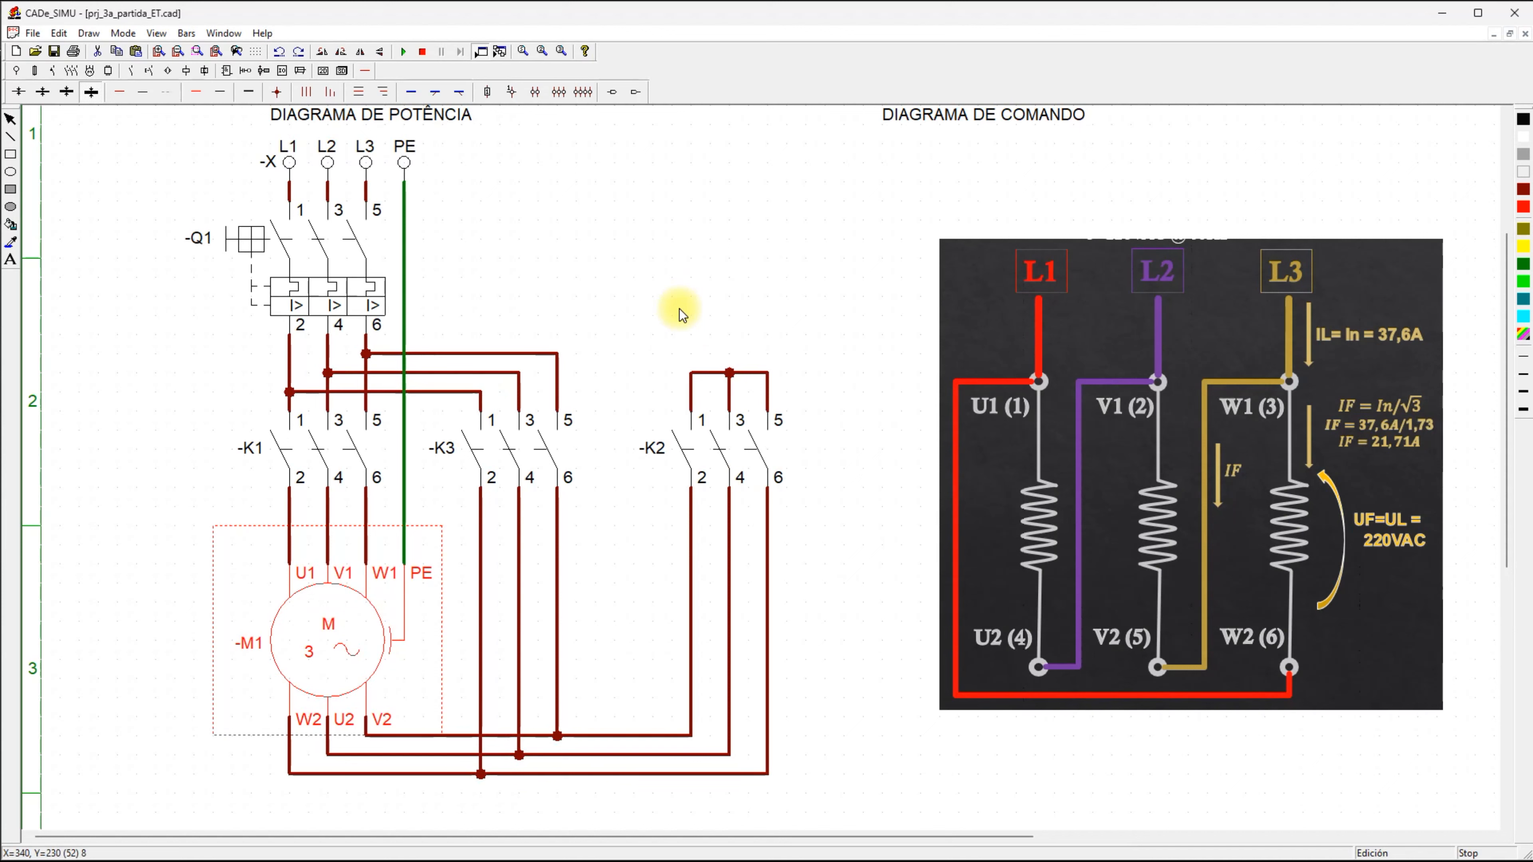
Delete the delta connection reference image from the command diagram area.
click(992, 322)
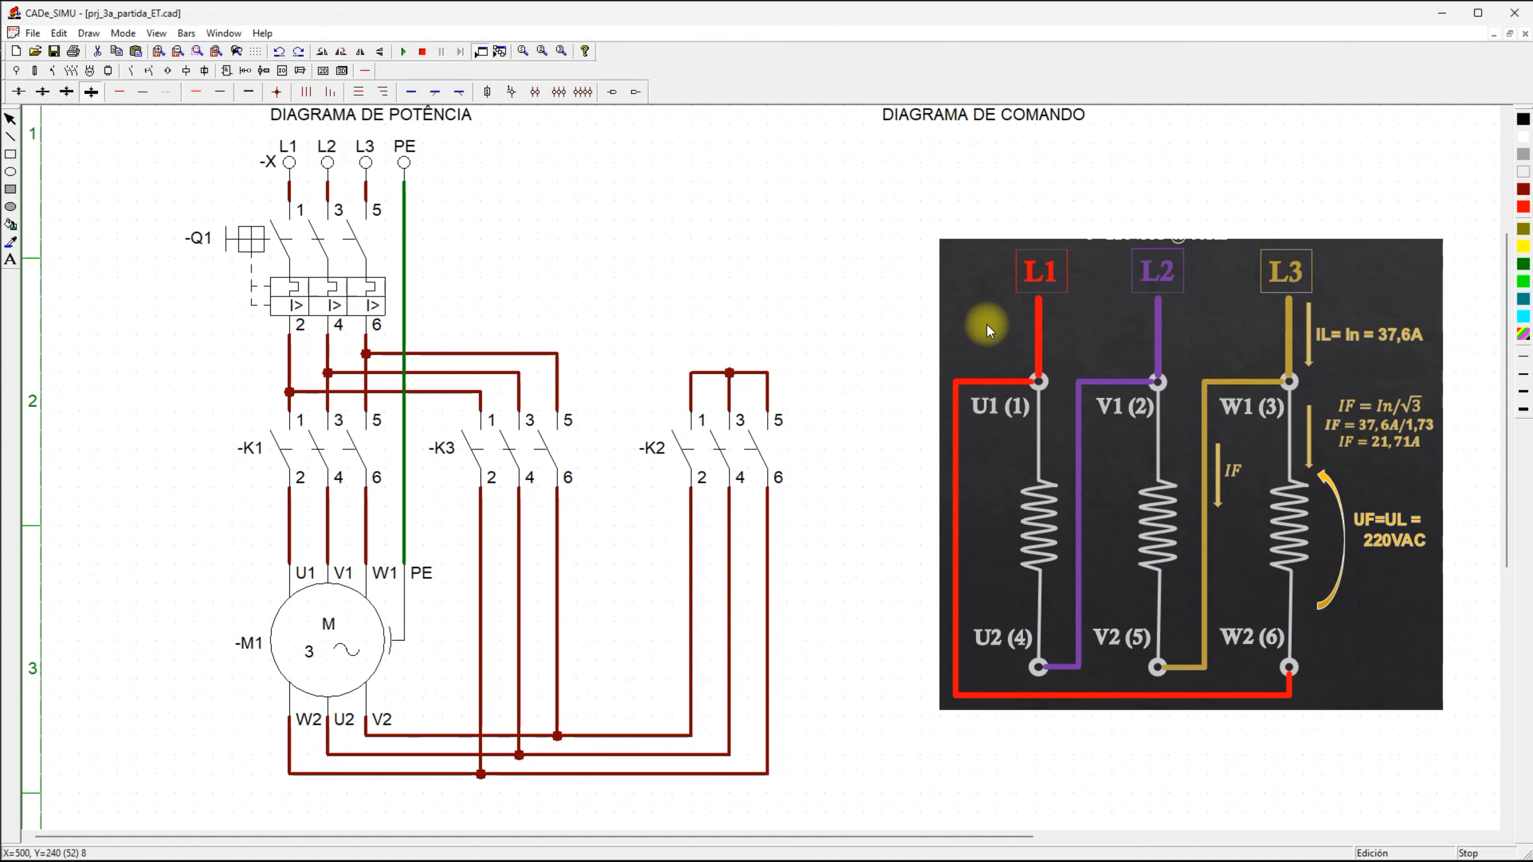
key(Delete)
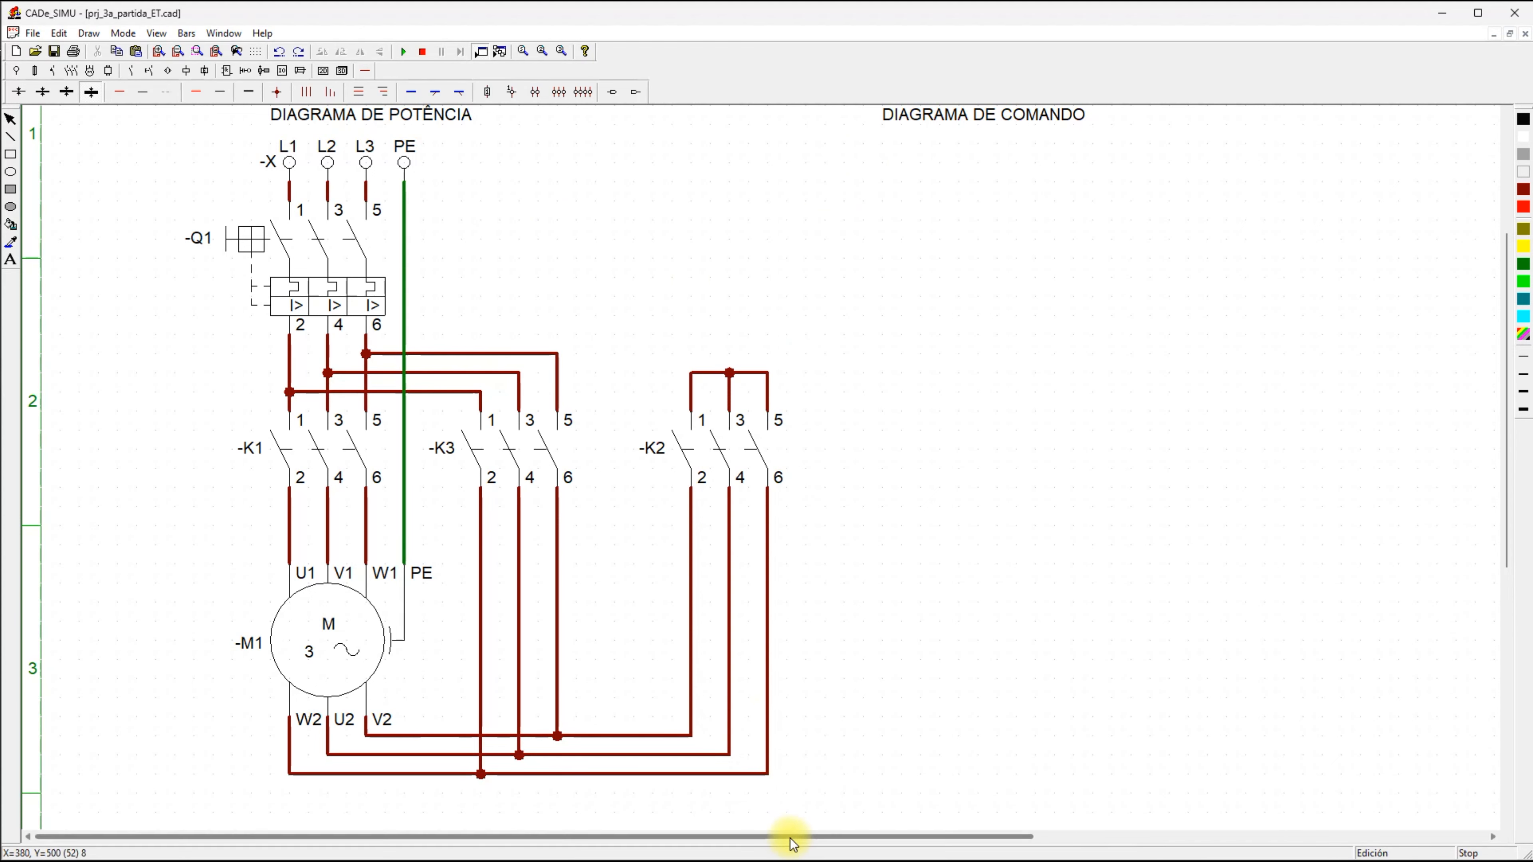
Place a single-phase L, N, PE supply under DIAGRAMA DE COMANDO and an AC/DC power supply beneath it.
drag(787, 837, 879, 827)
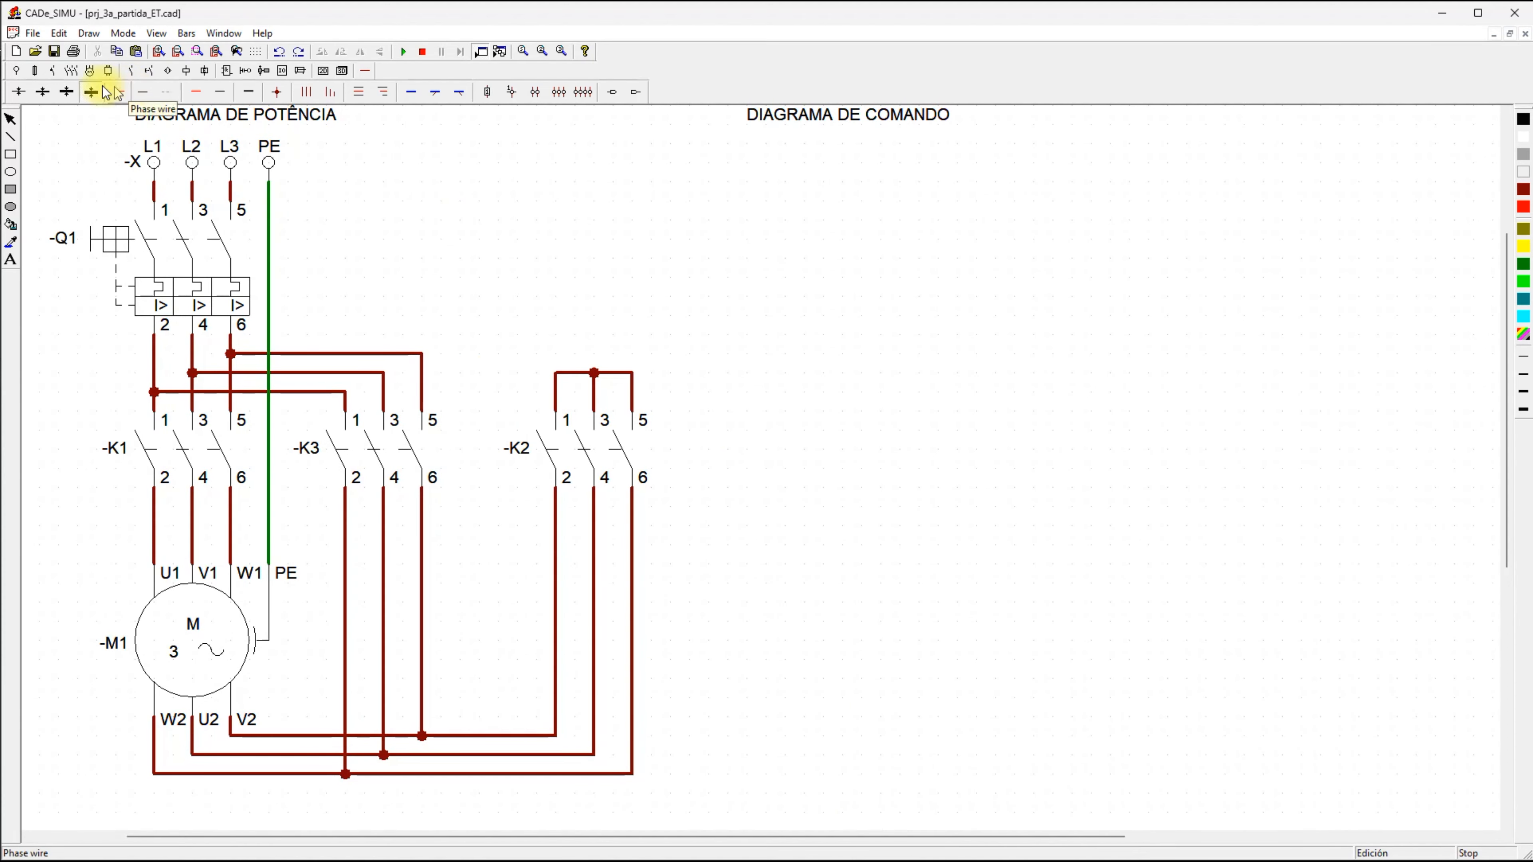
click(16, 71)
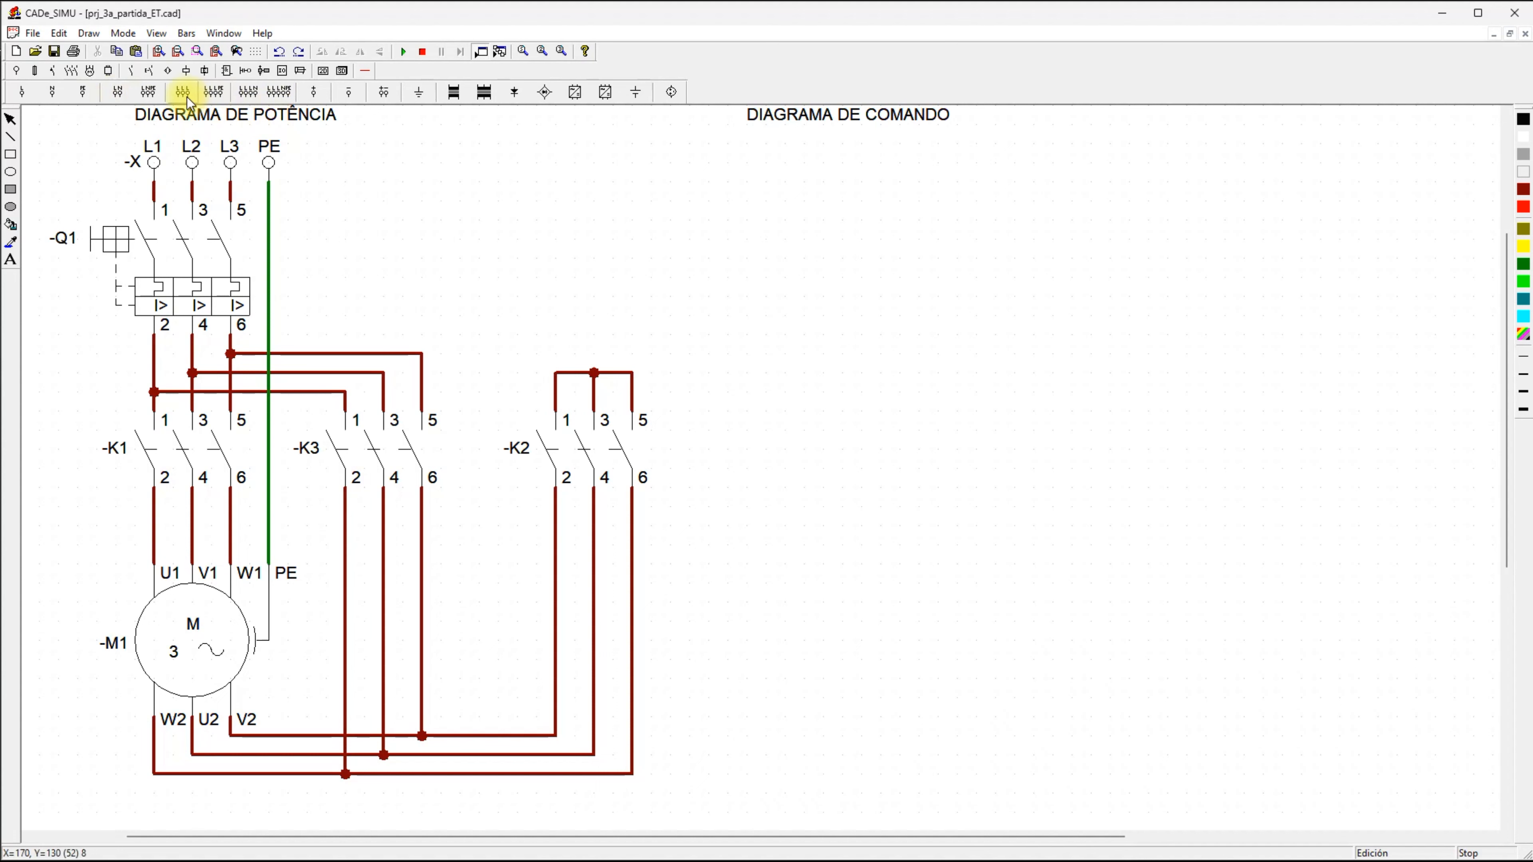
click(149, 92)
click(797, 208)
right_click(696, 189)
click(812, 178)
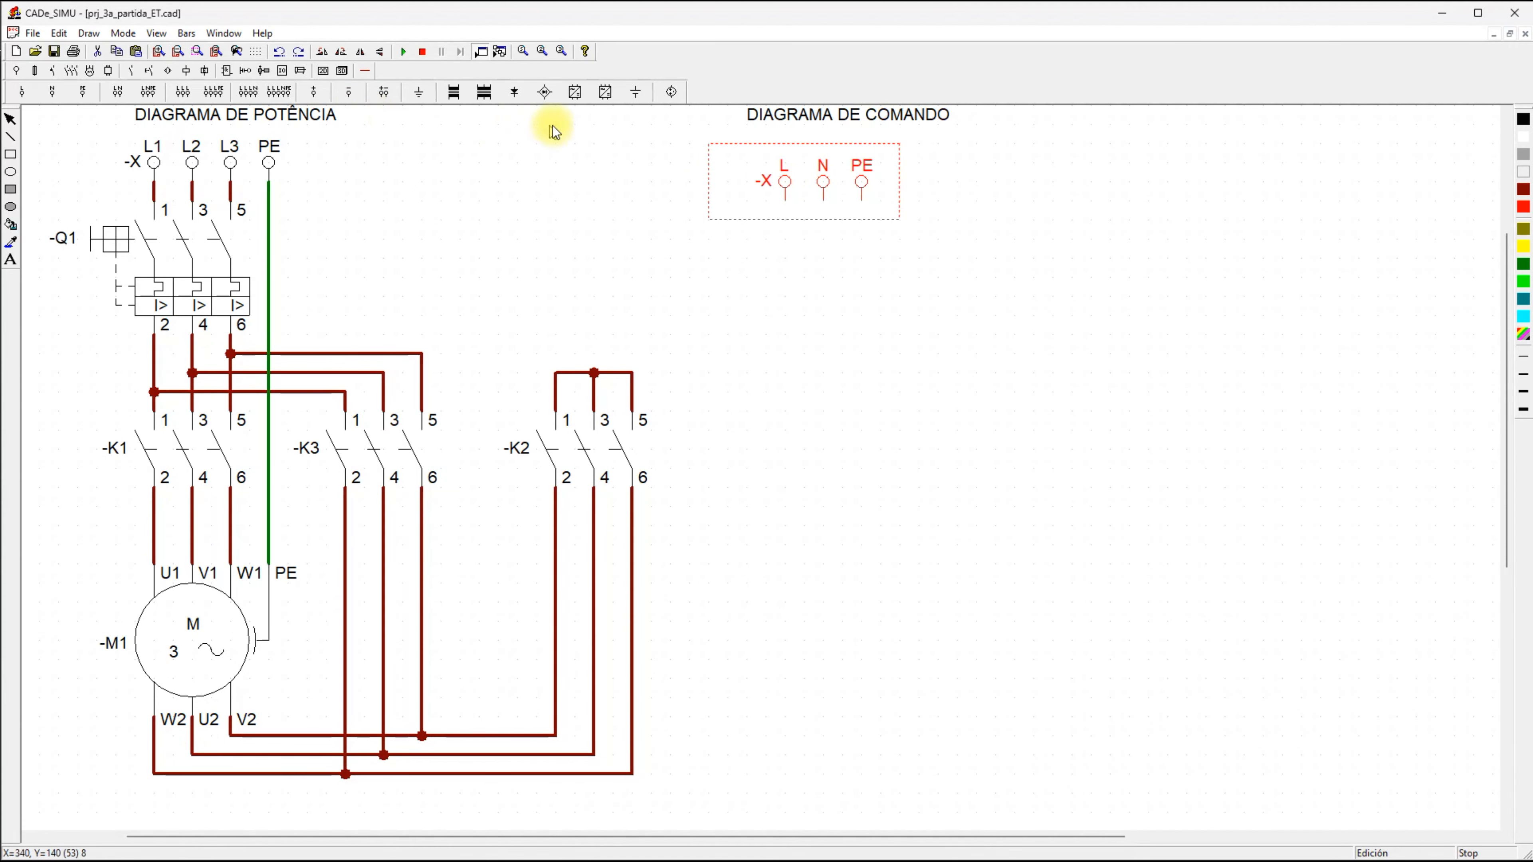
click(575, 92)
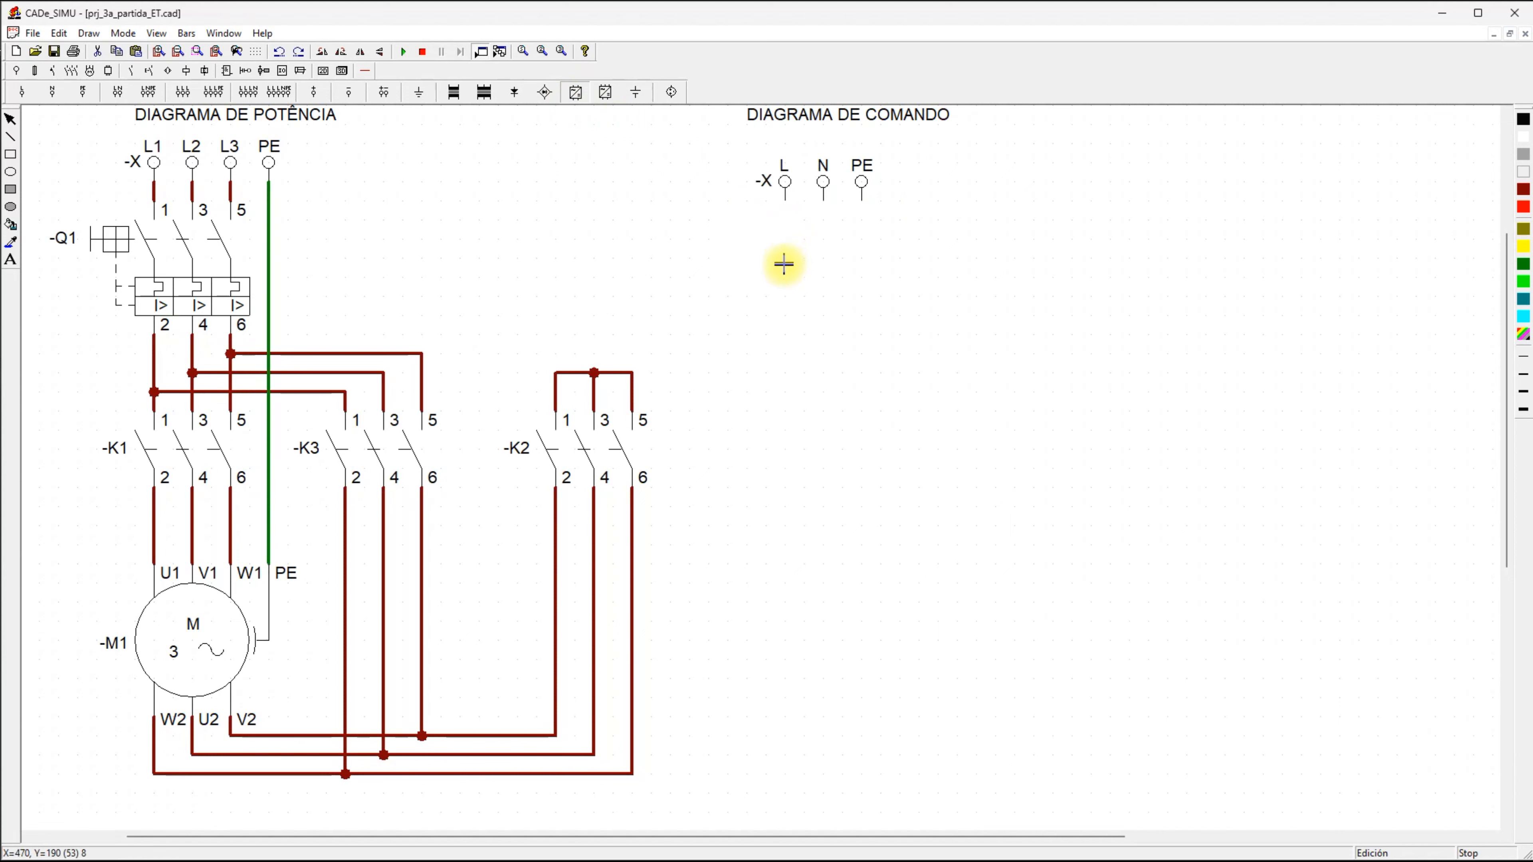
click(799, 245)
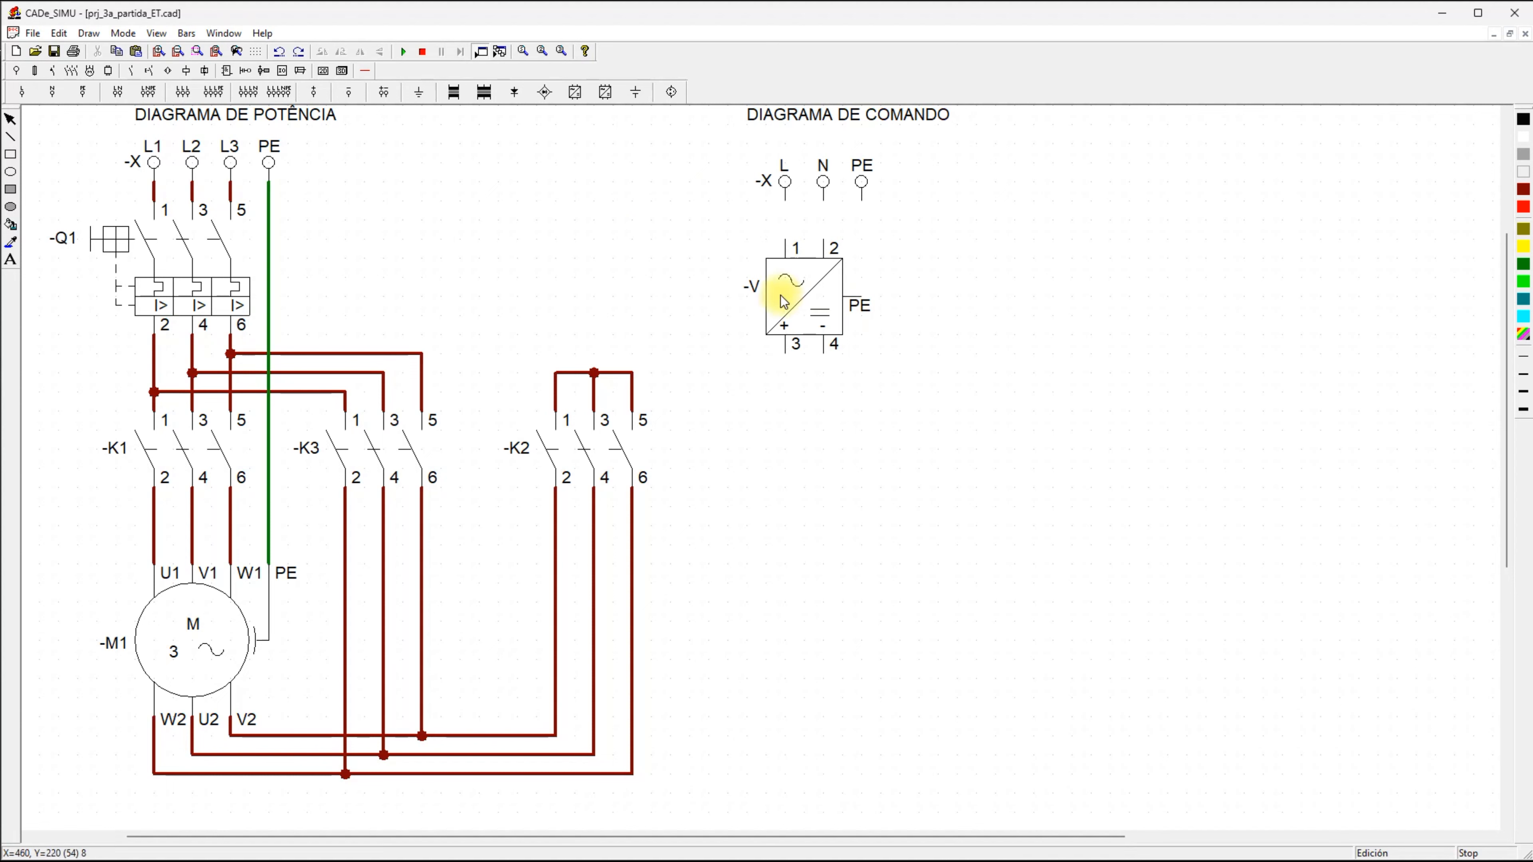
Apply the vertical mirror to the AC/DC power supply and to the L, N, PE supply terminals.
click(802, 304)
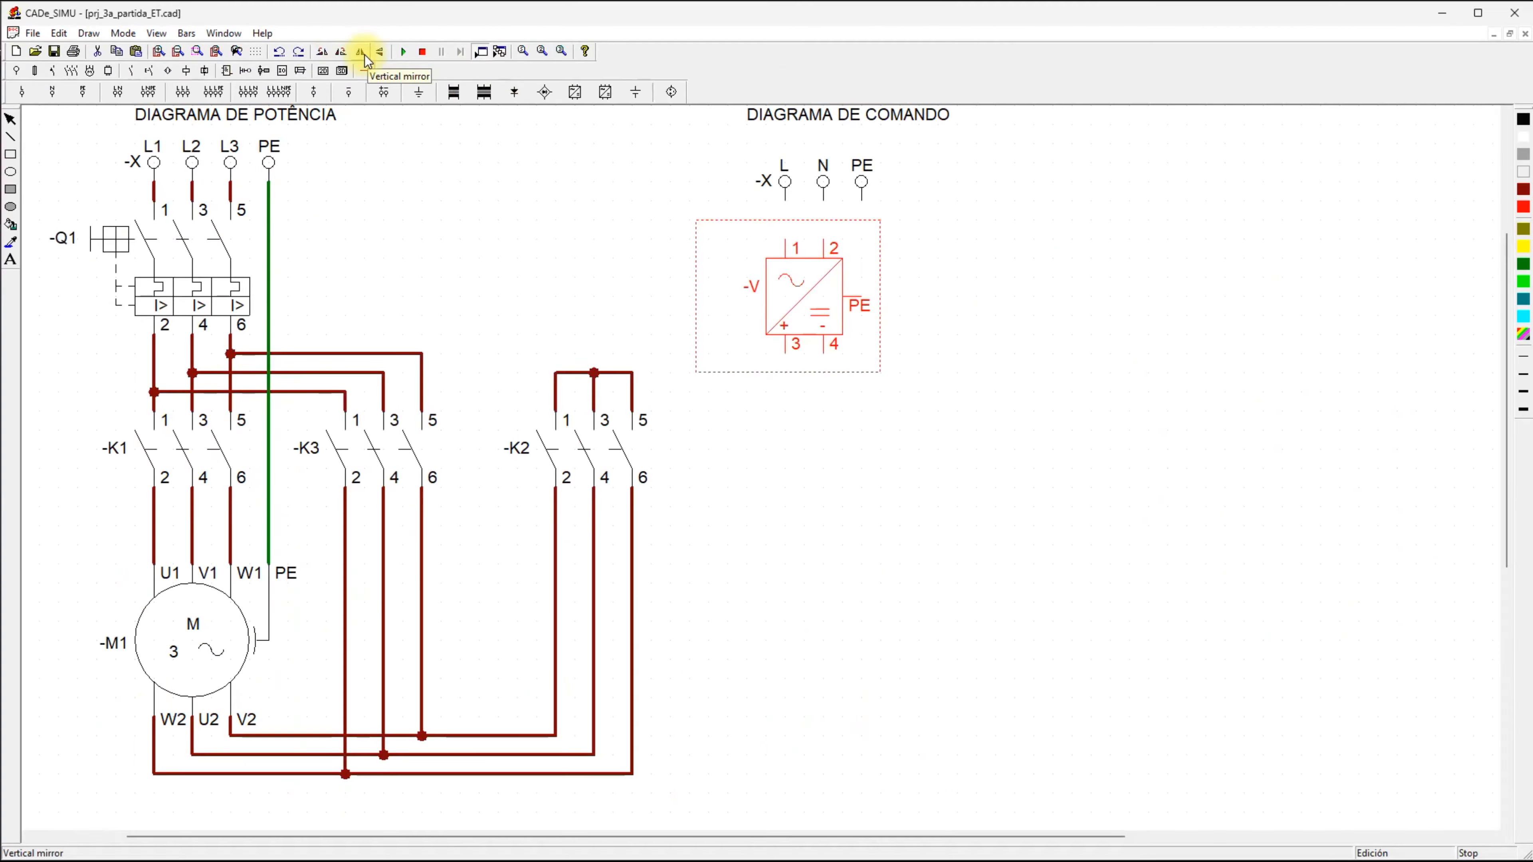
click(361, 54)
click(772, 185)
click(367, 53)
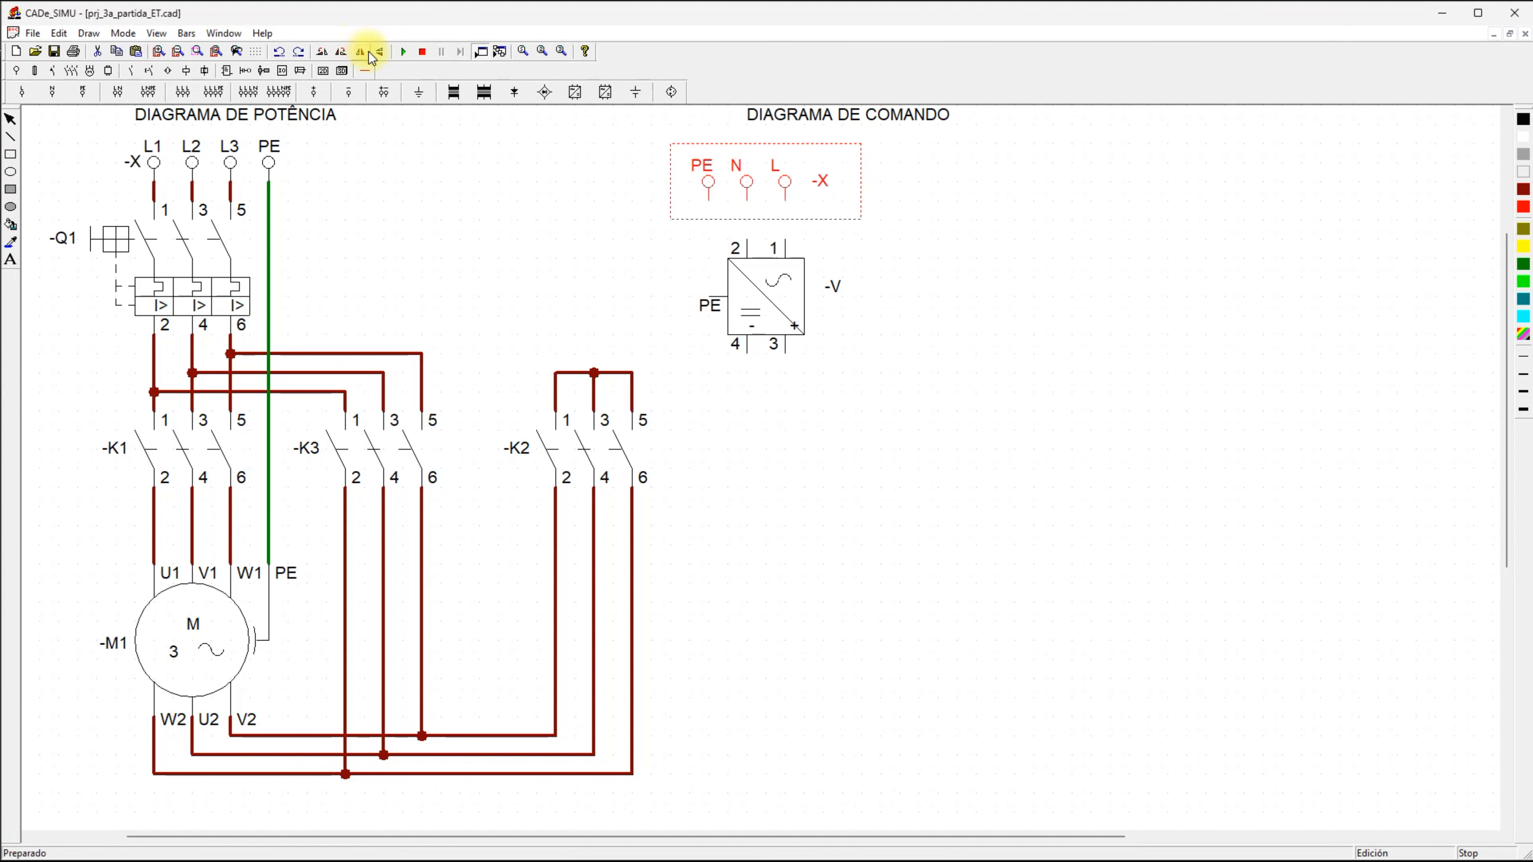
Reposition the mirrored supply terminals and power supply so N and L line up directly above power supply terminals 2 and 1.
drag(752, 260, 815, 274)
drag(779, 179, 842, 159)
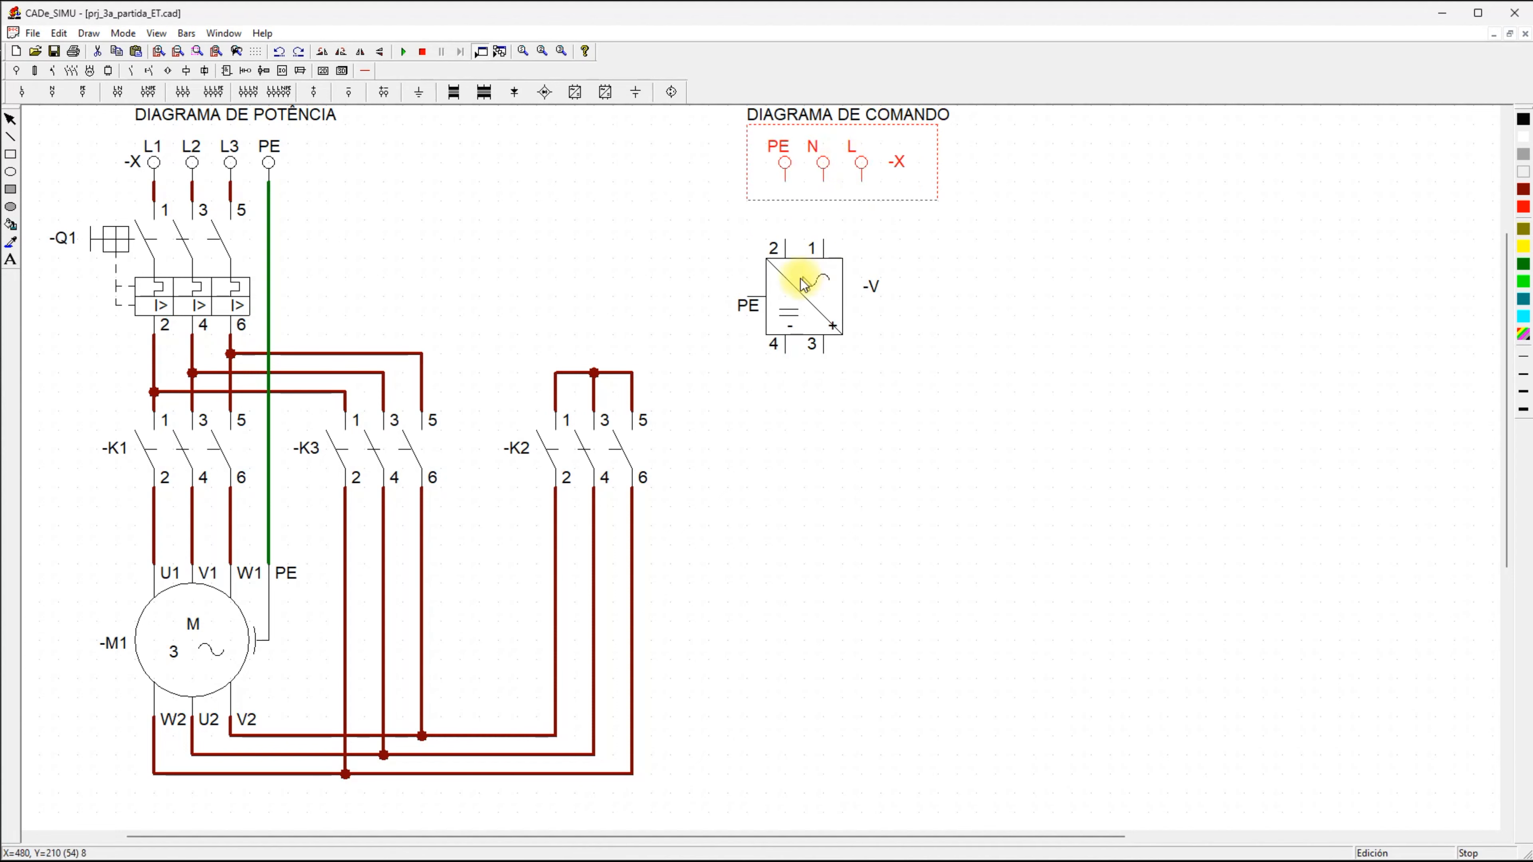
drag(805, 285, 826, 247)
click(702, 227)
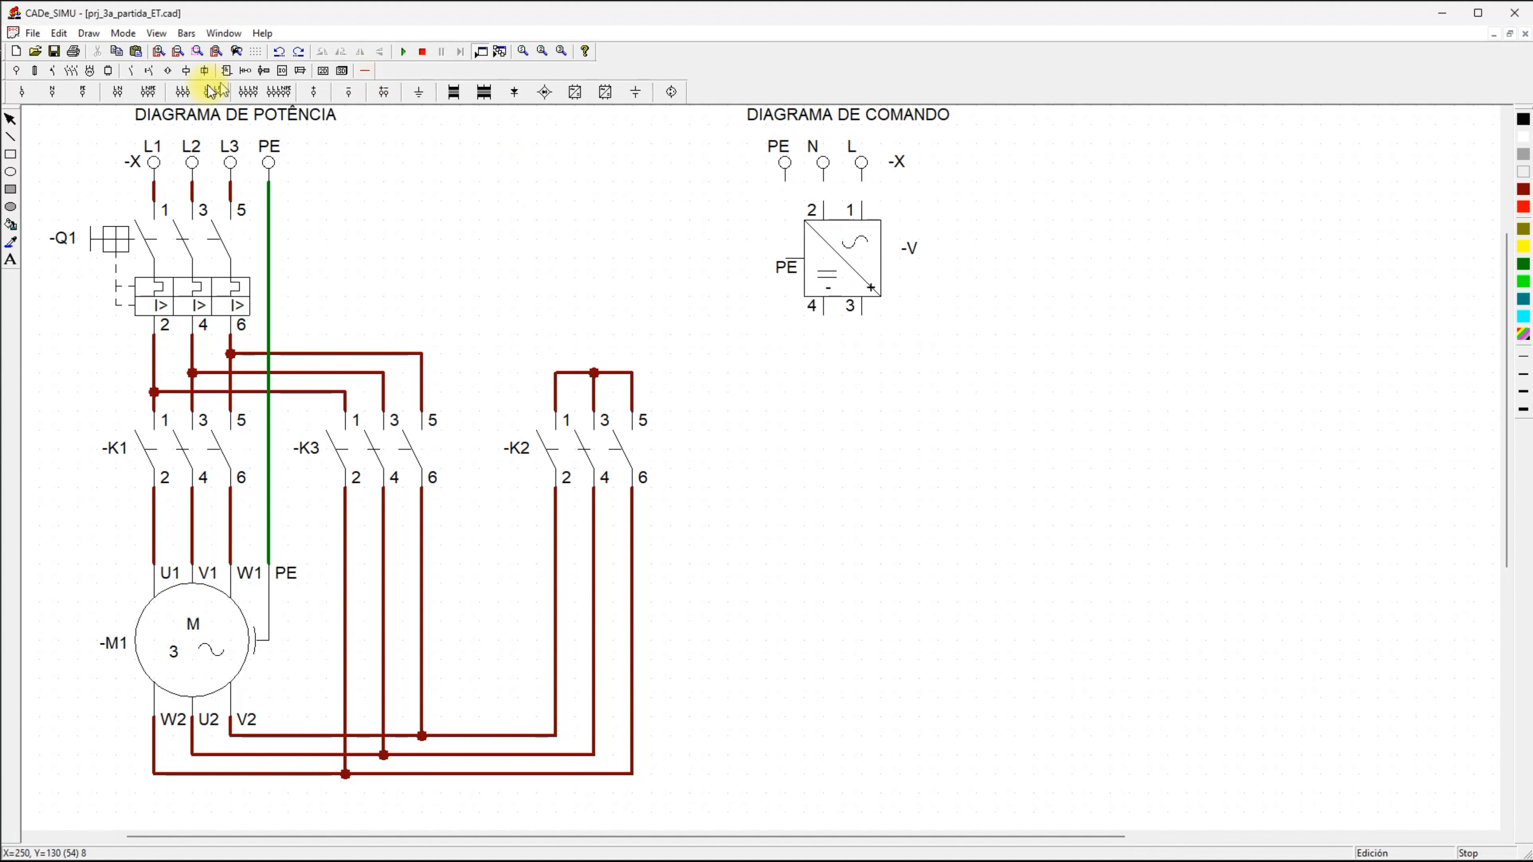
Place a single-pole fuse below power supply terminal 3 and name it -F1.
click(39, 72)
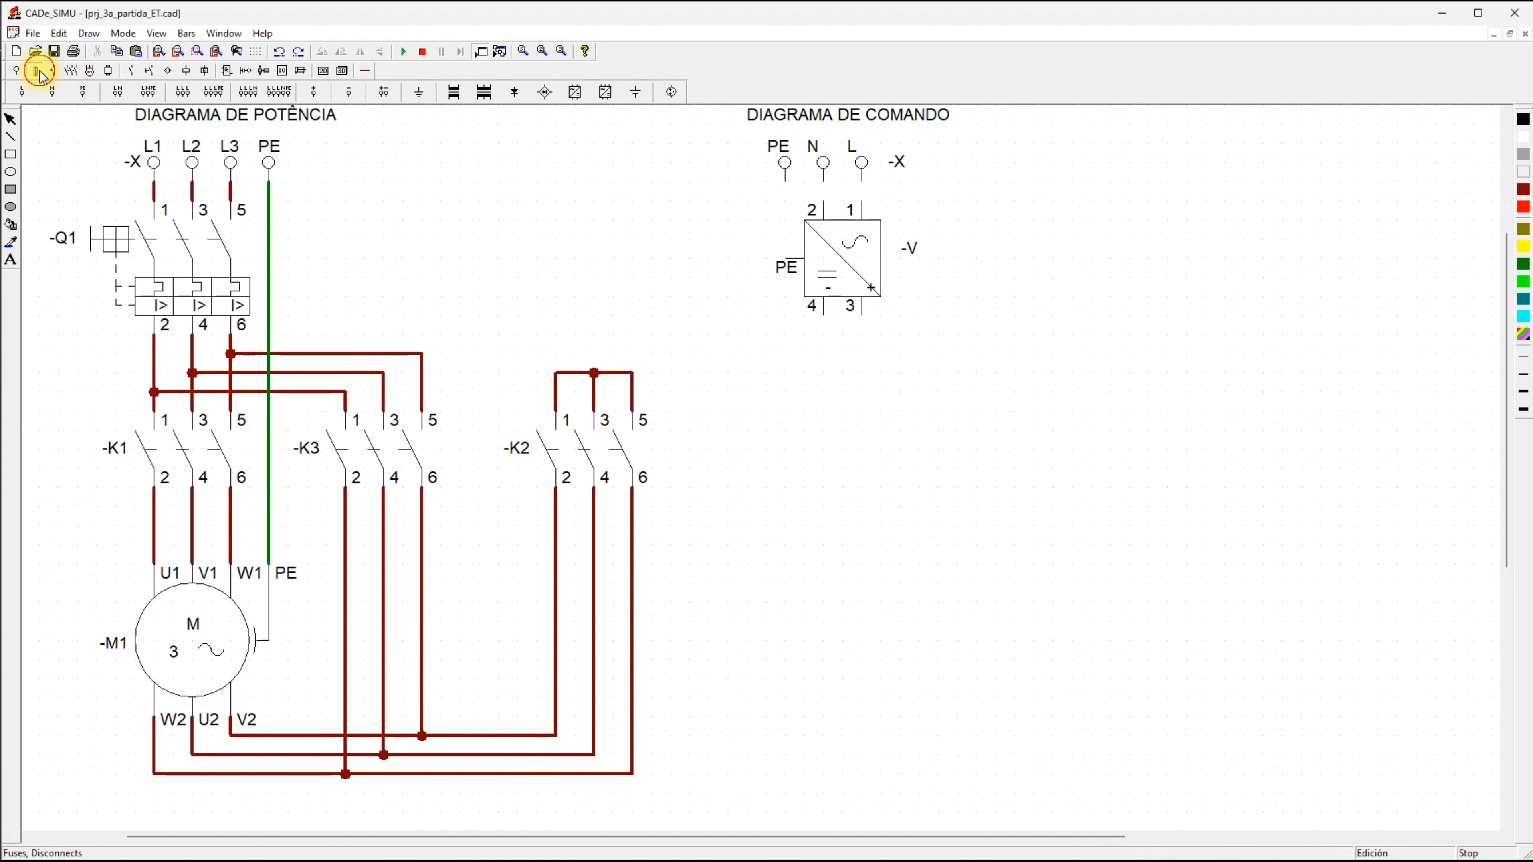
click(23, 92)
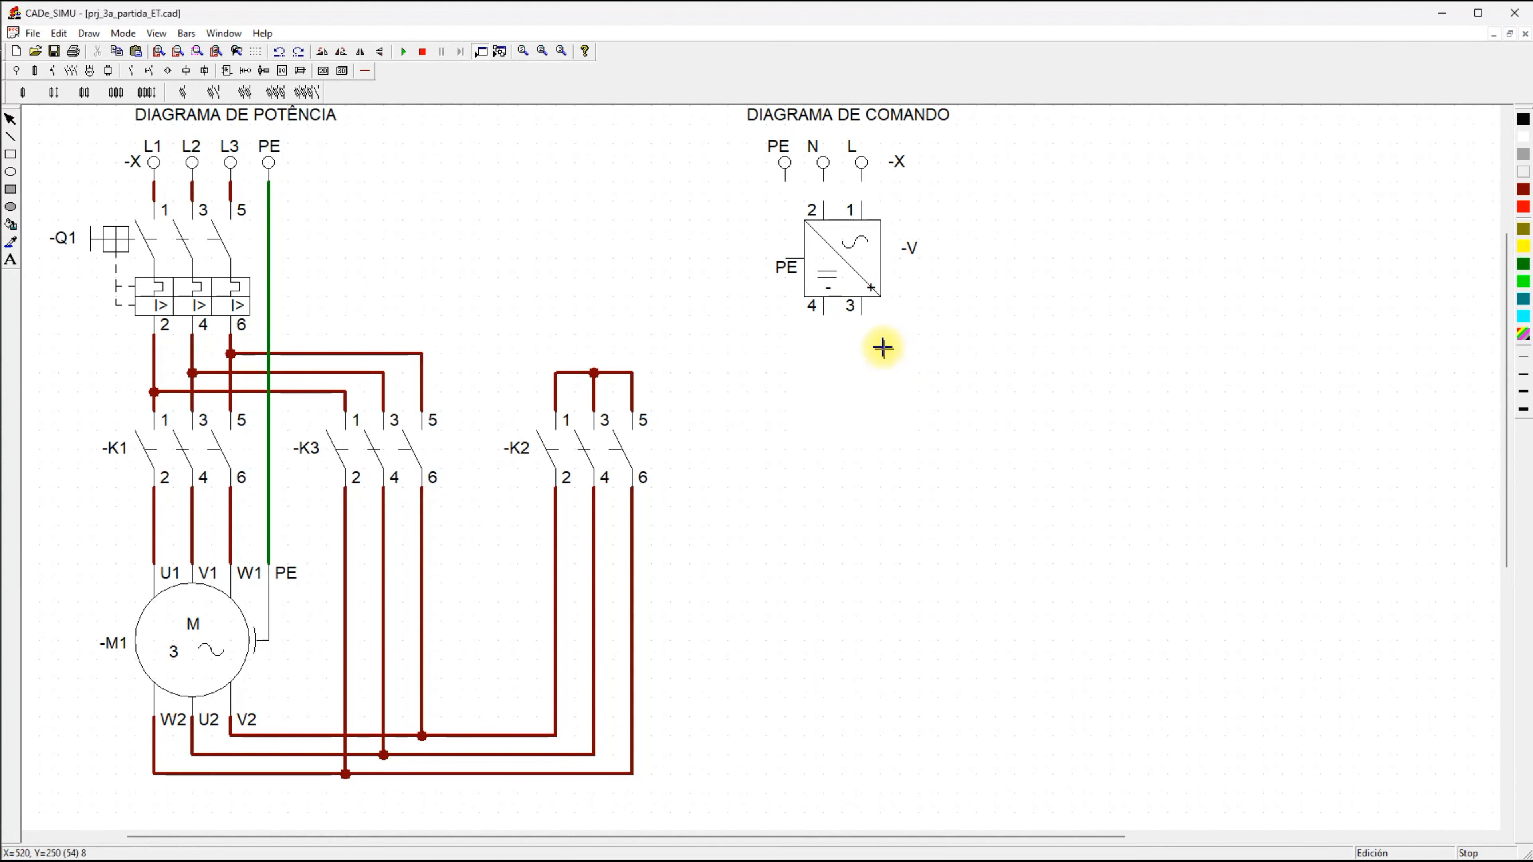
click(868, 345)
double_click(879, 368)
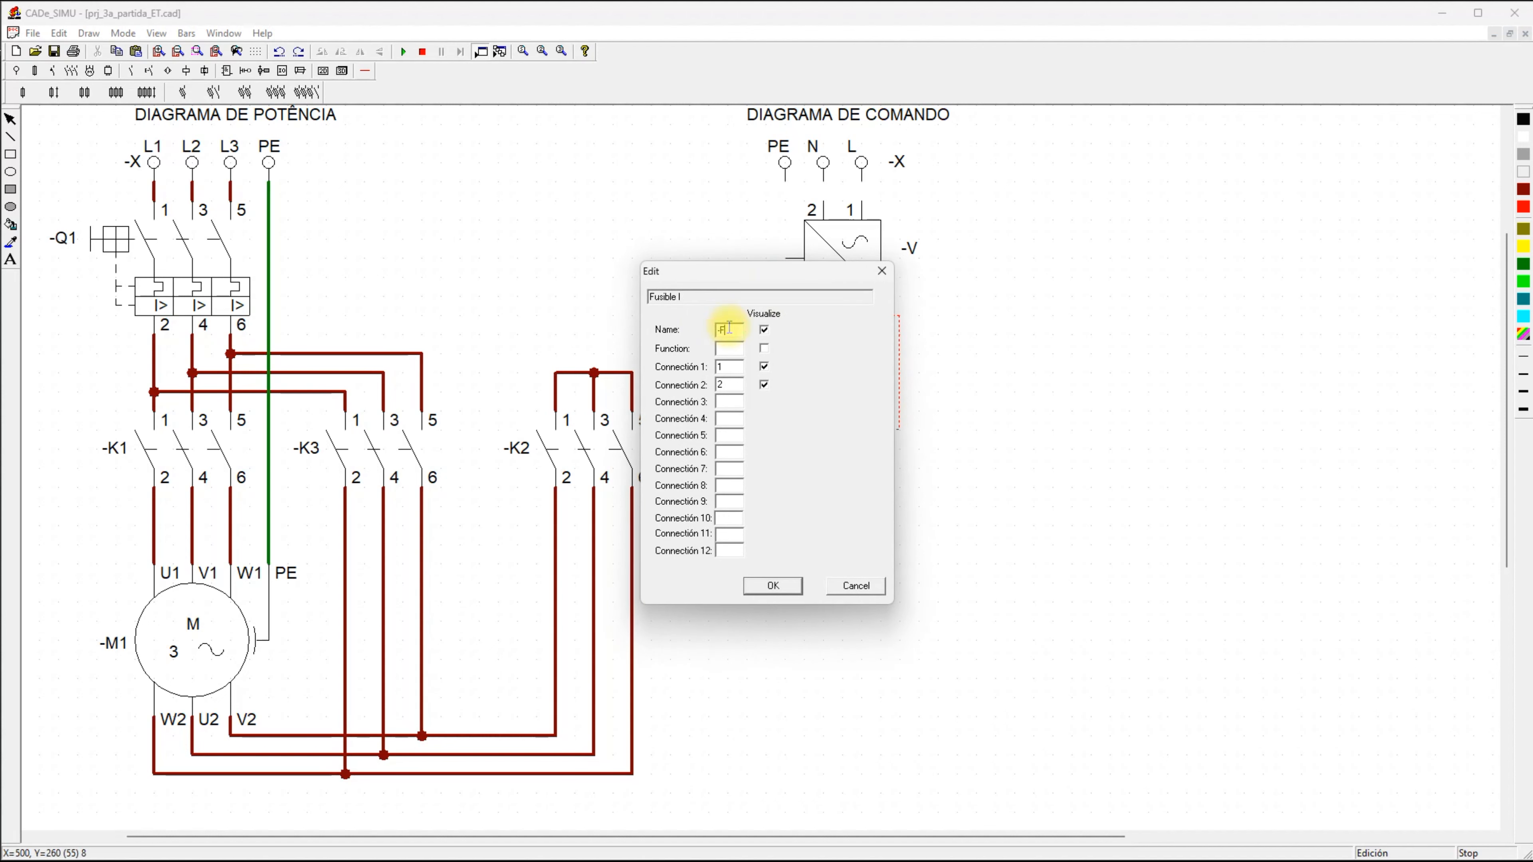
text(1)
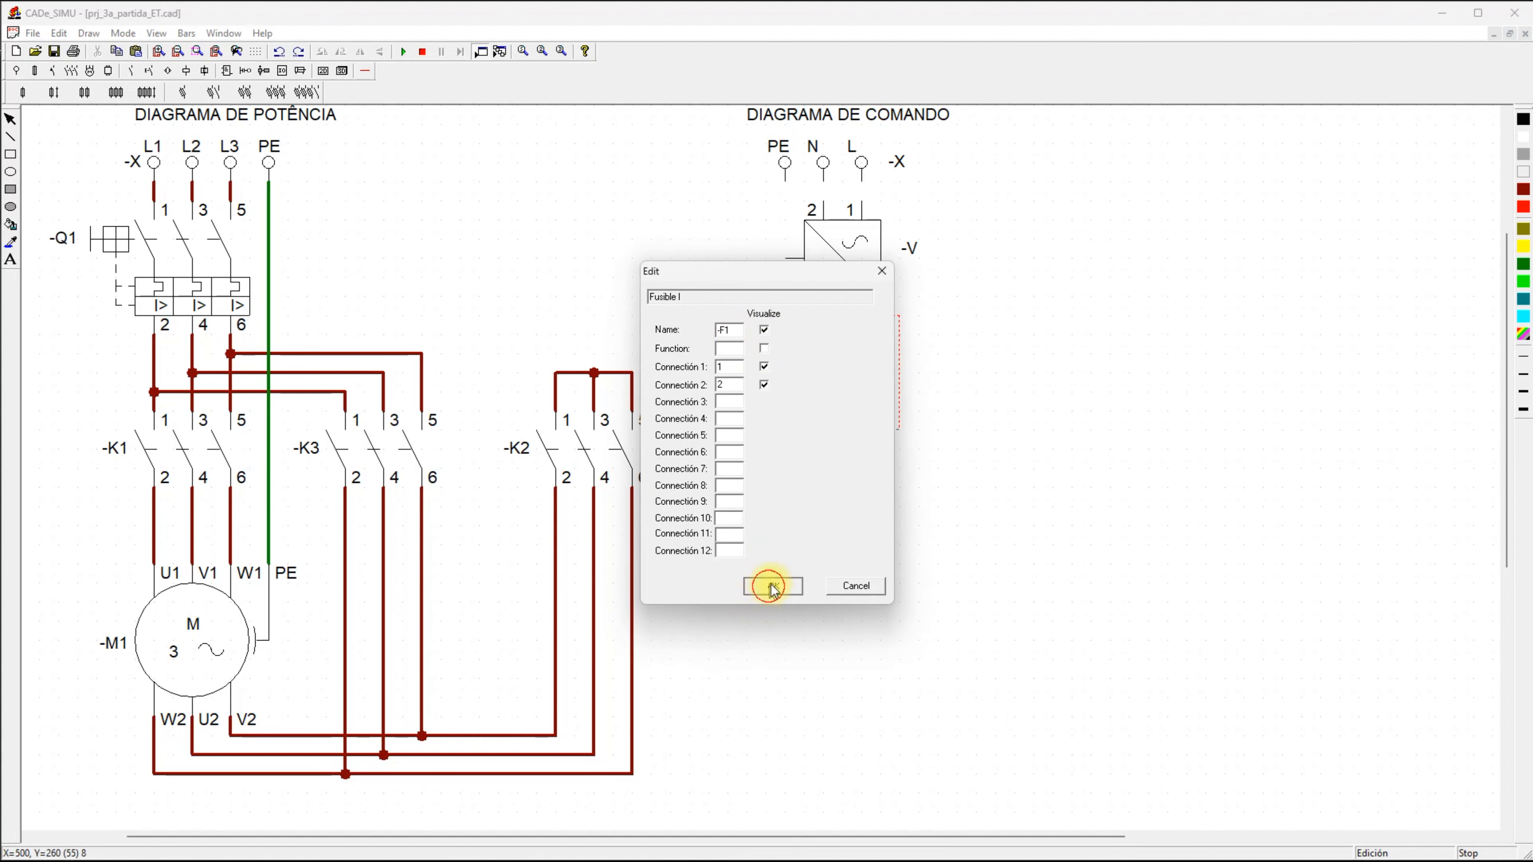
click(763, 590)
Rename the AC/DC power supply as -V1.
double_click(910, 249)
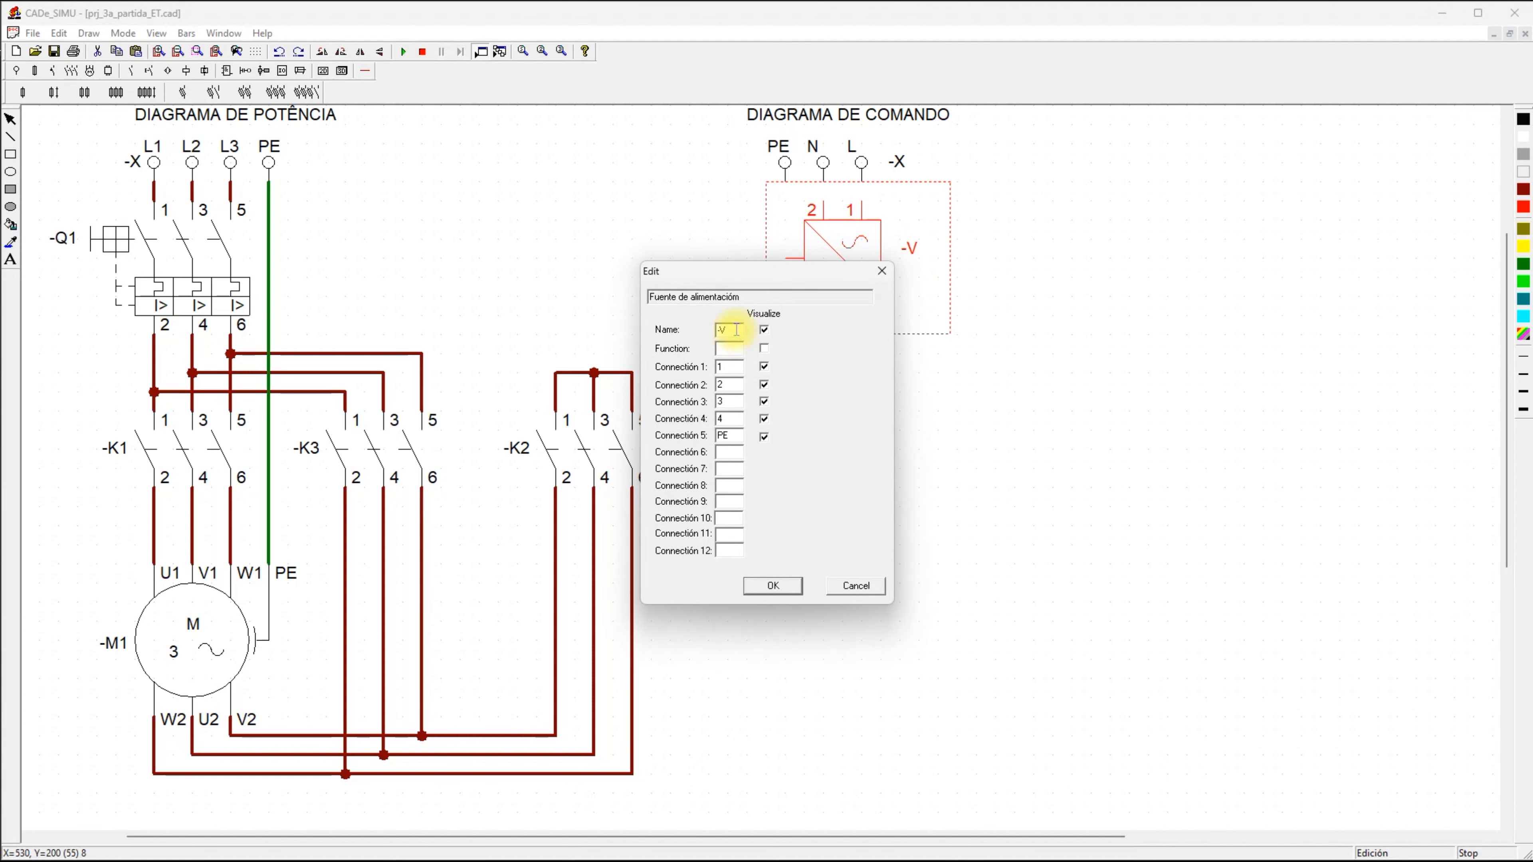
text(1)
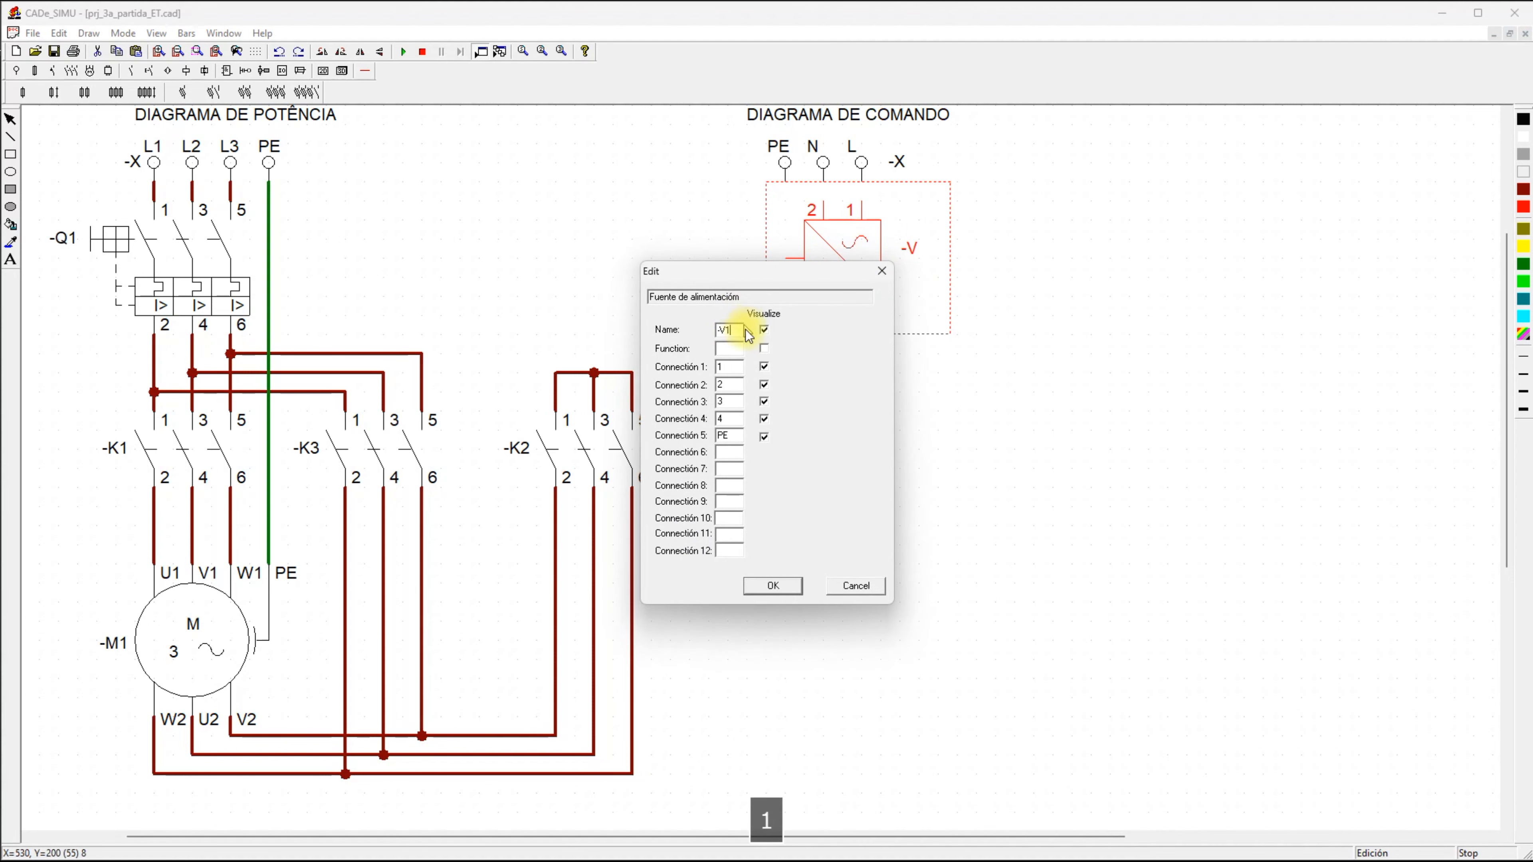
click(794, 588)
click(1066, 398)
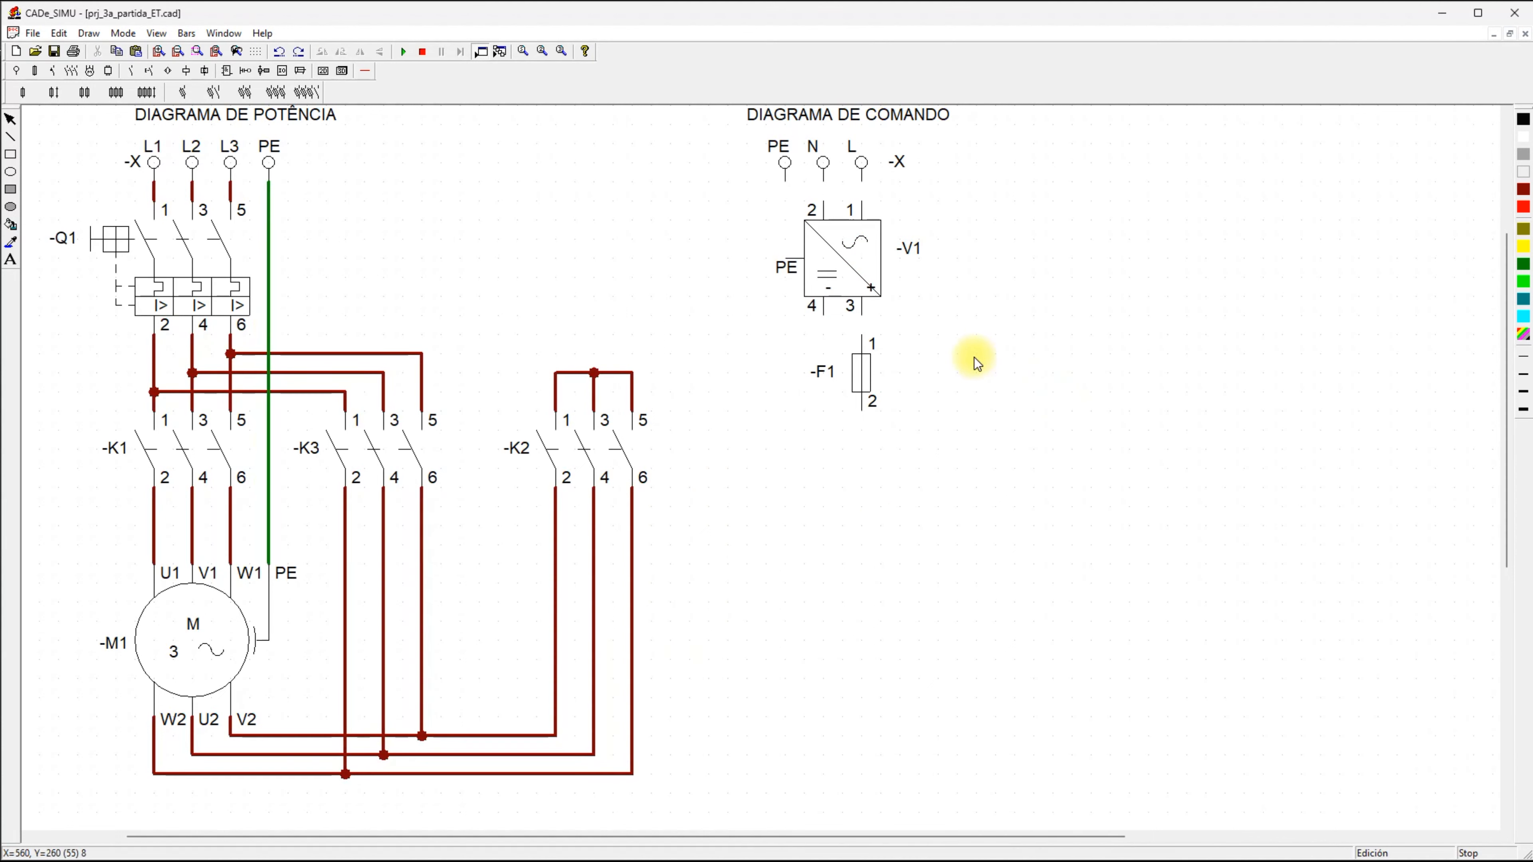
Turn fuse -F1 right to horizontal and move it beside -V1, level with the end of terminal 3.
click(864, 378)
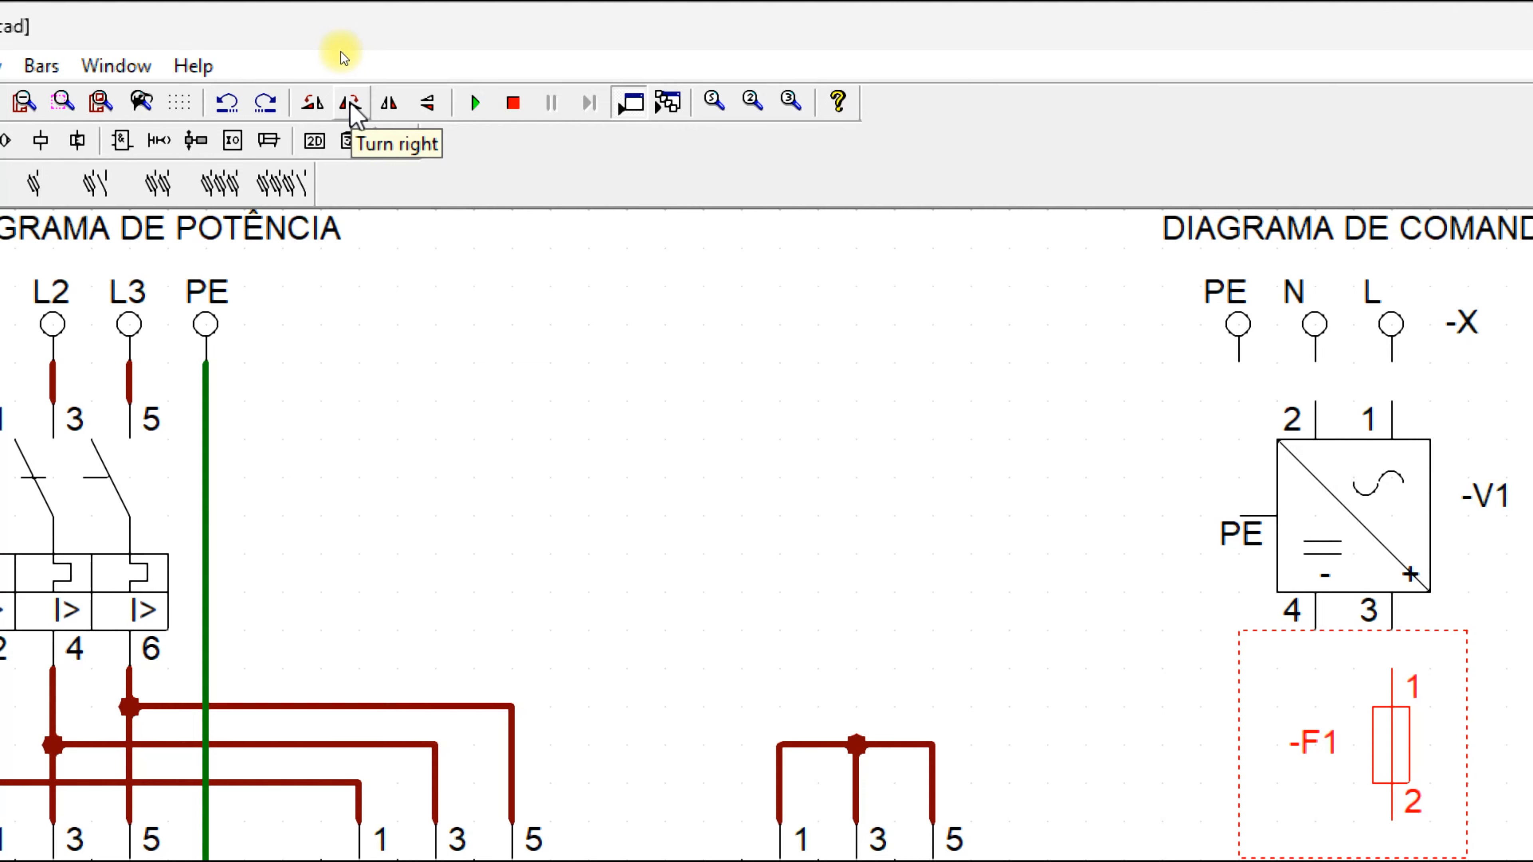
click(349, 103)
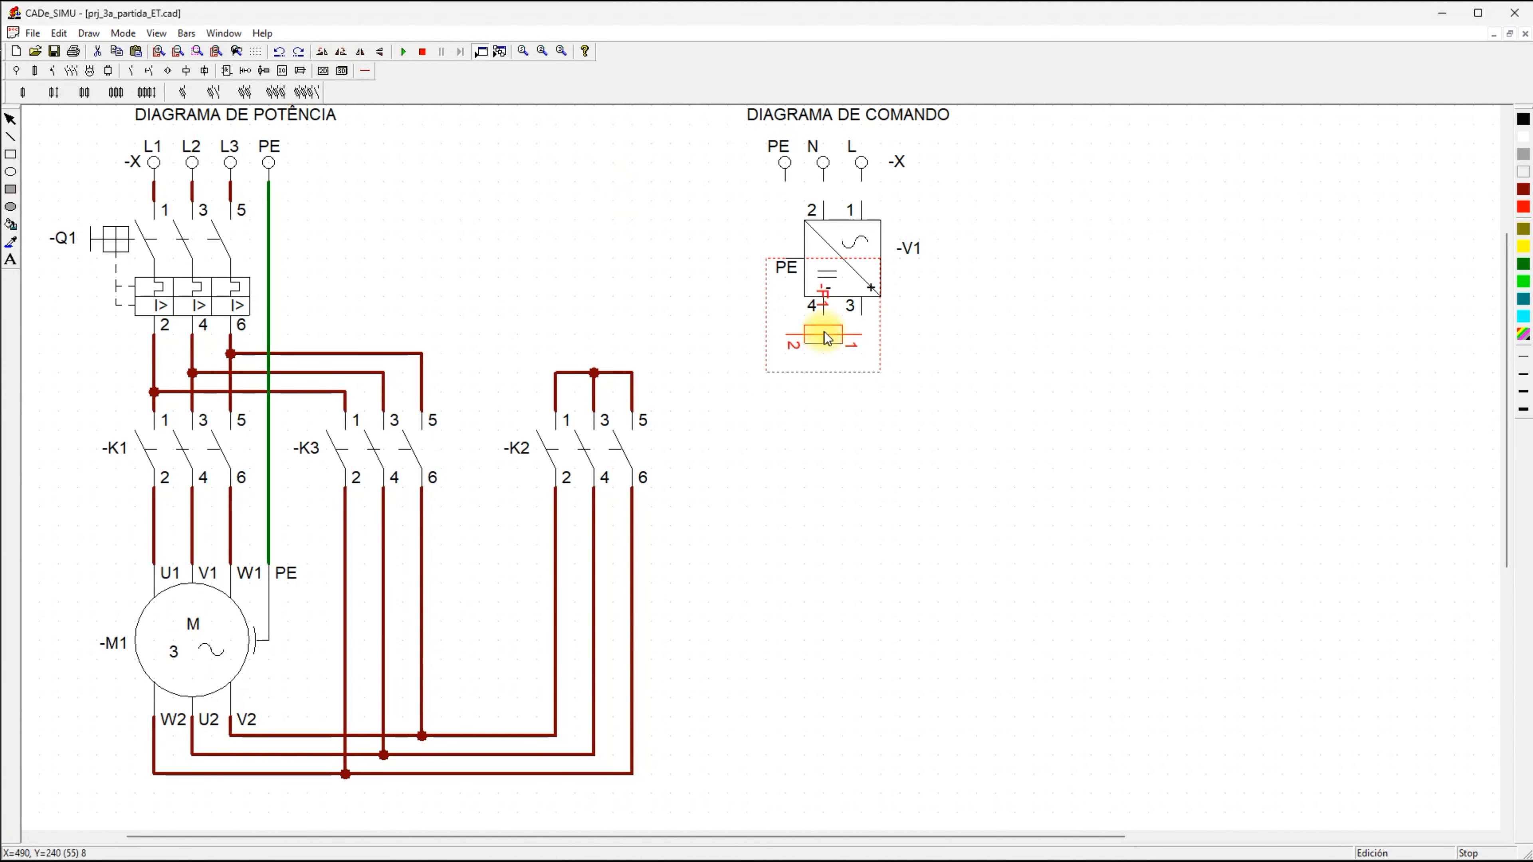
drag(839, 334, 944, 313)
click(764, 343)
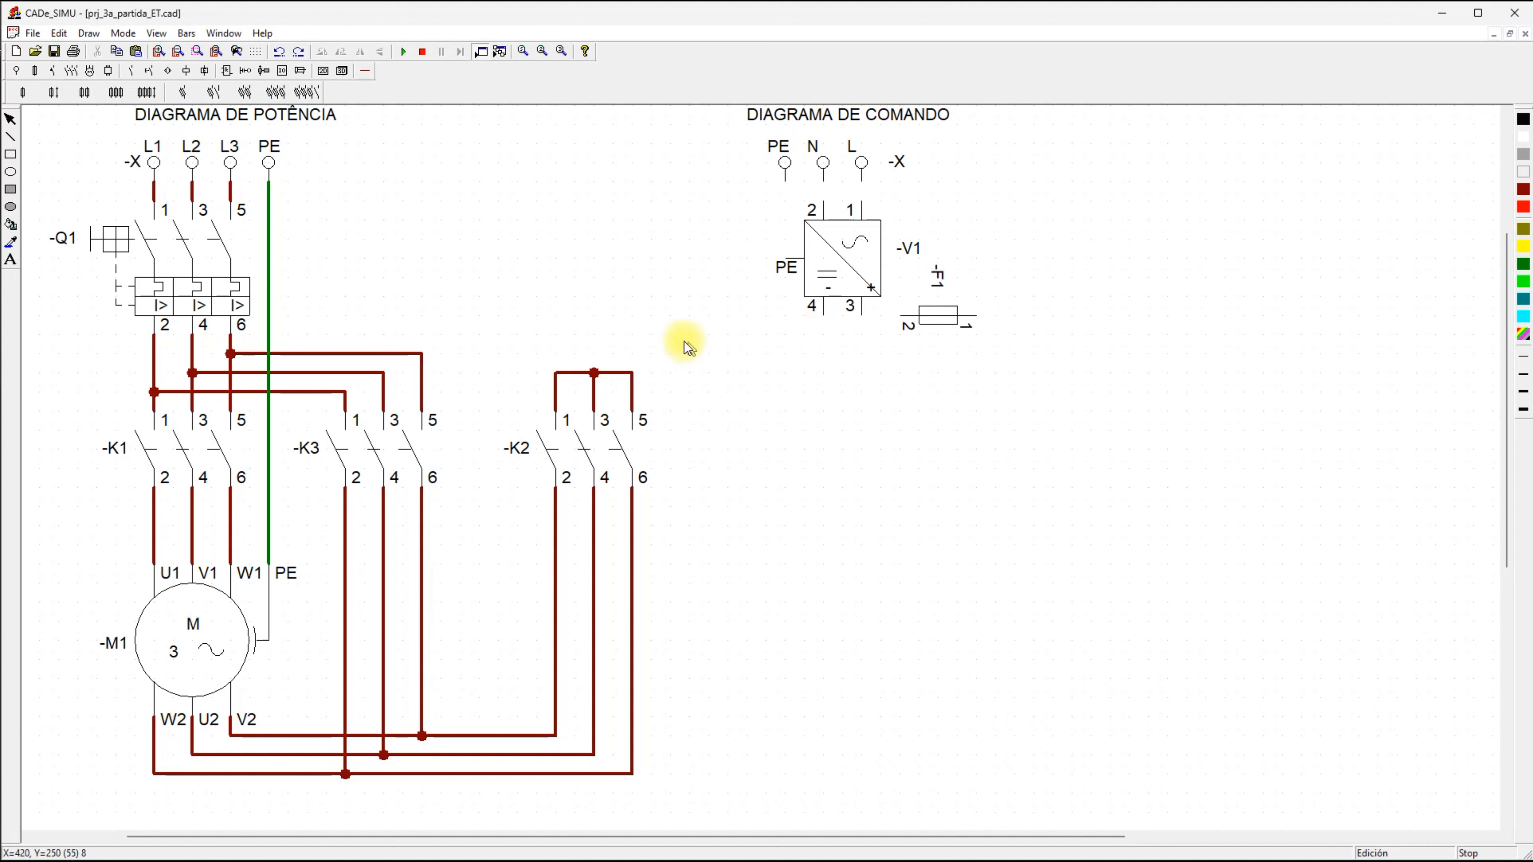
Draw the black negative rail from -V1 terminal 4 down and across the sheet, and the red positive rail from terminal 3 through fuse -F1.
click(369, 75)
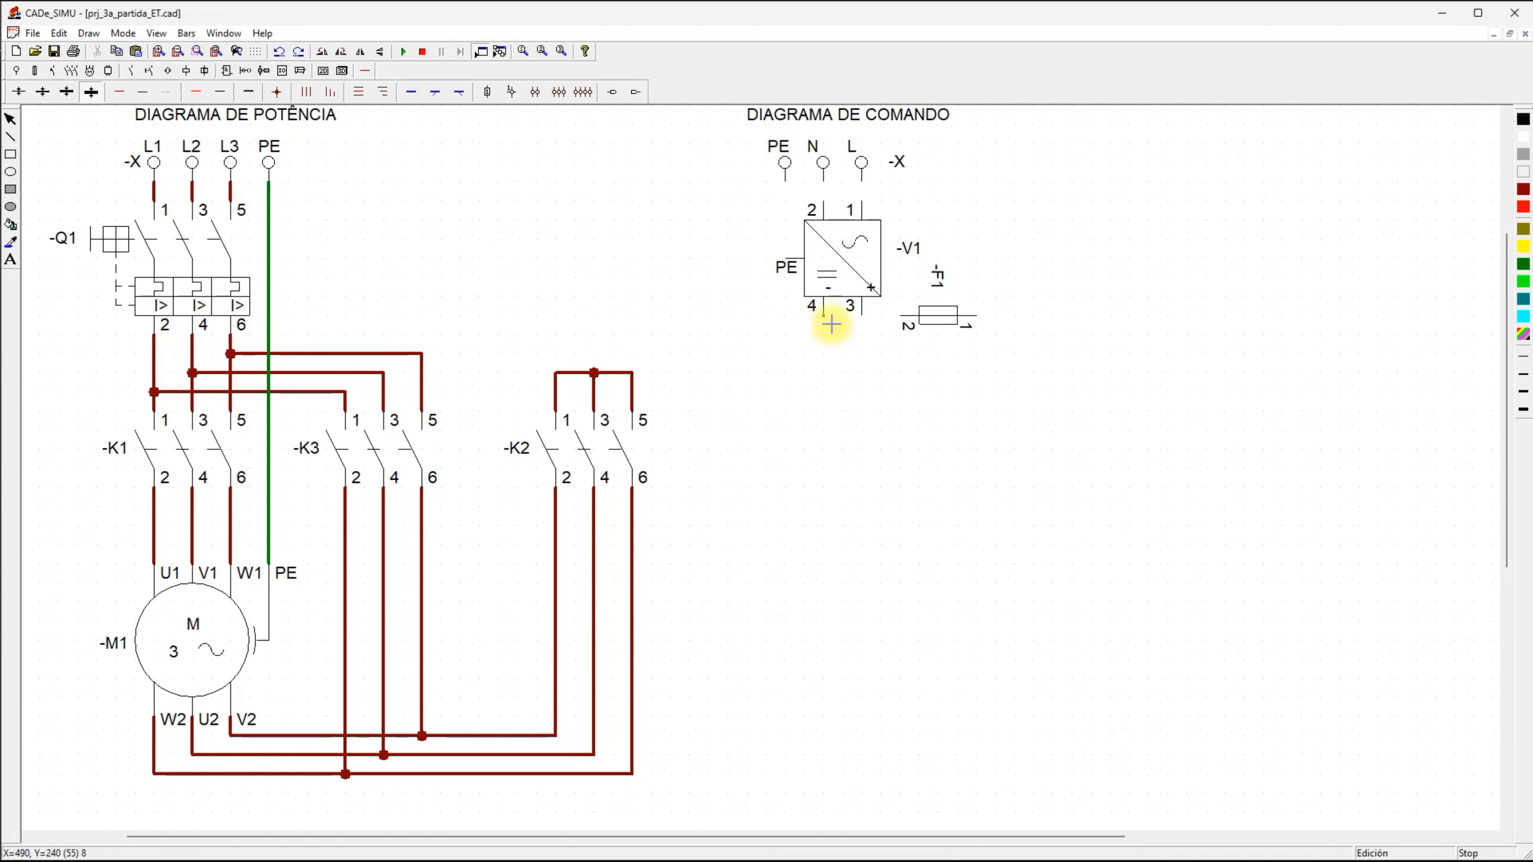
drag(823, 317, 1492, 812)
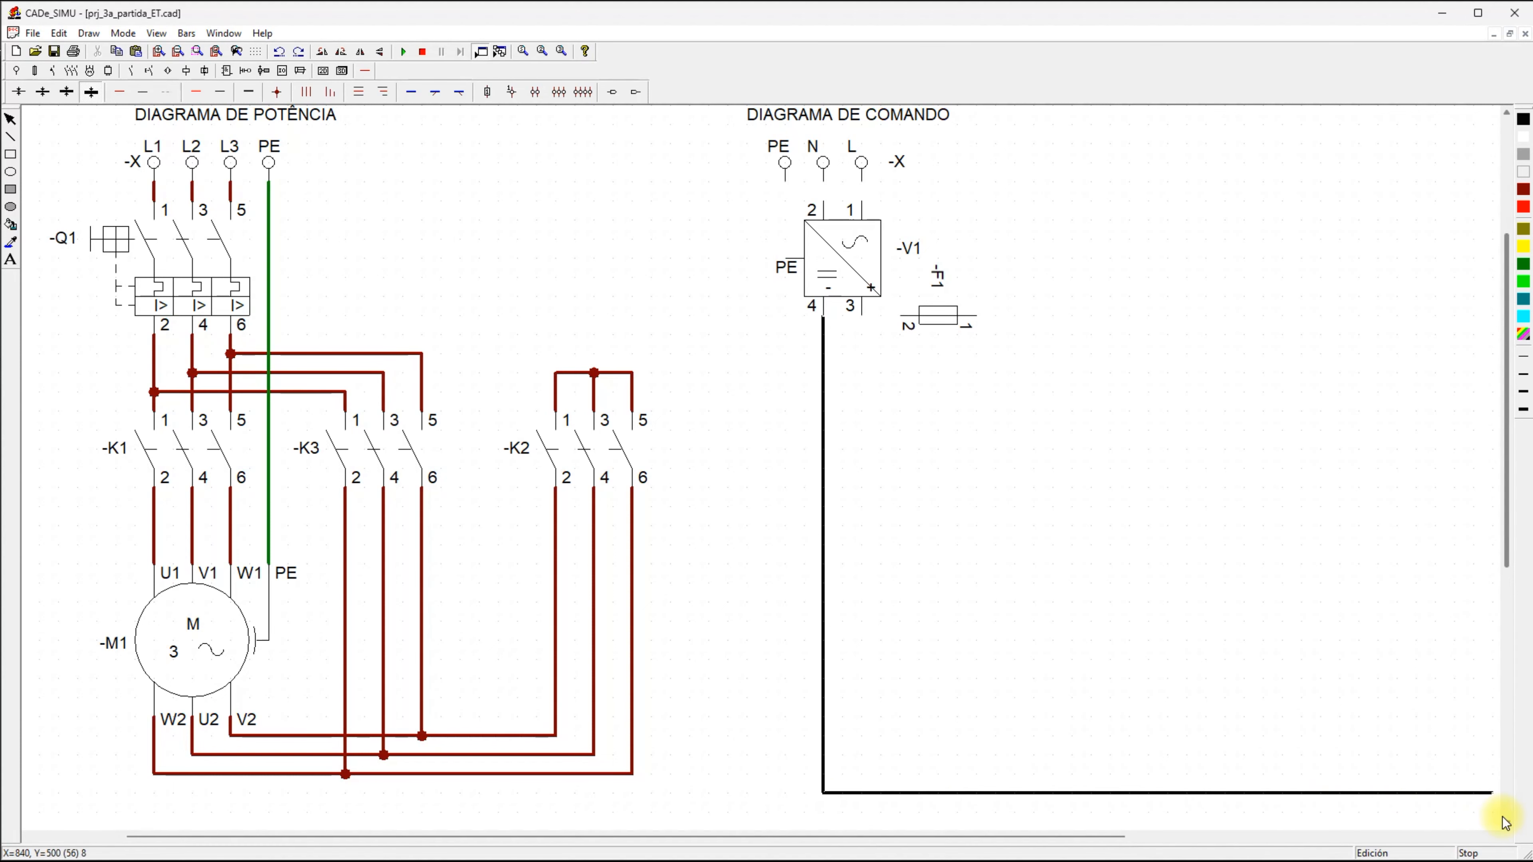
click(197, 93)
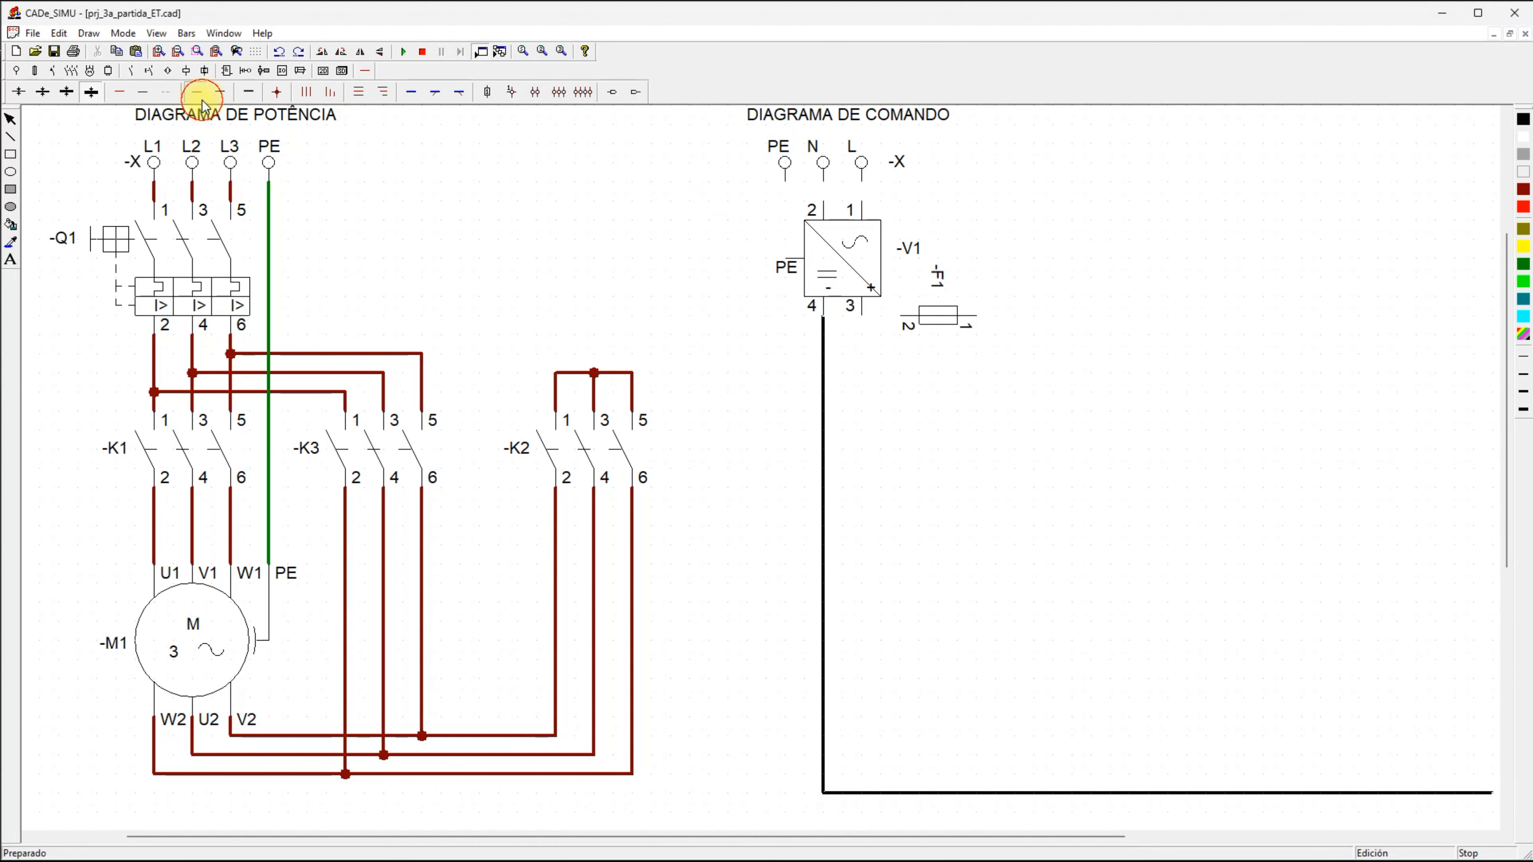
drag(863, 319, 1495, 356)
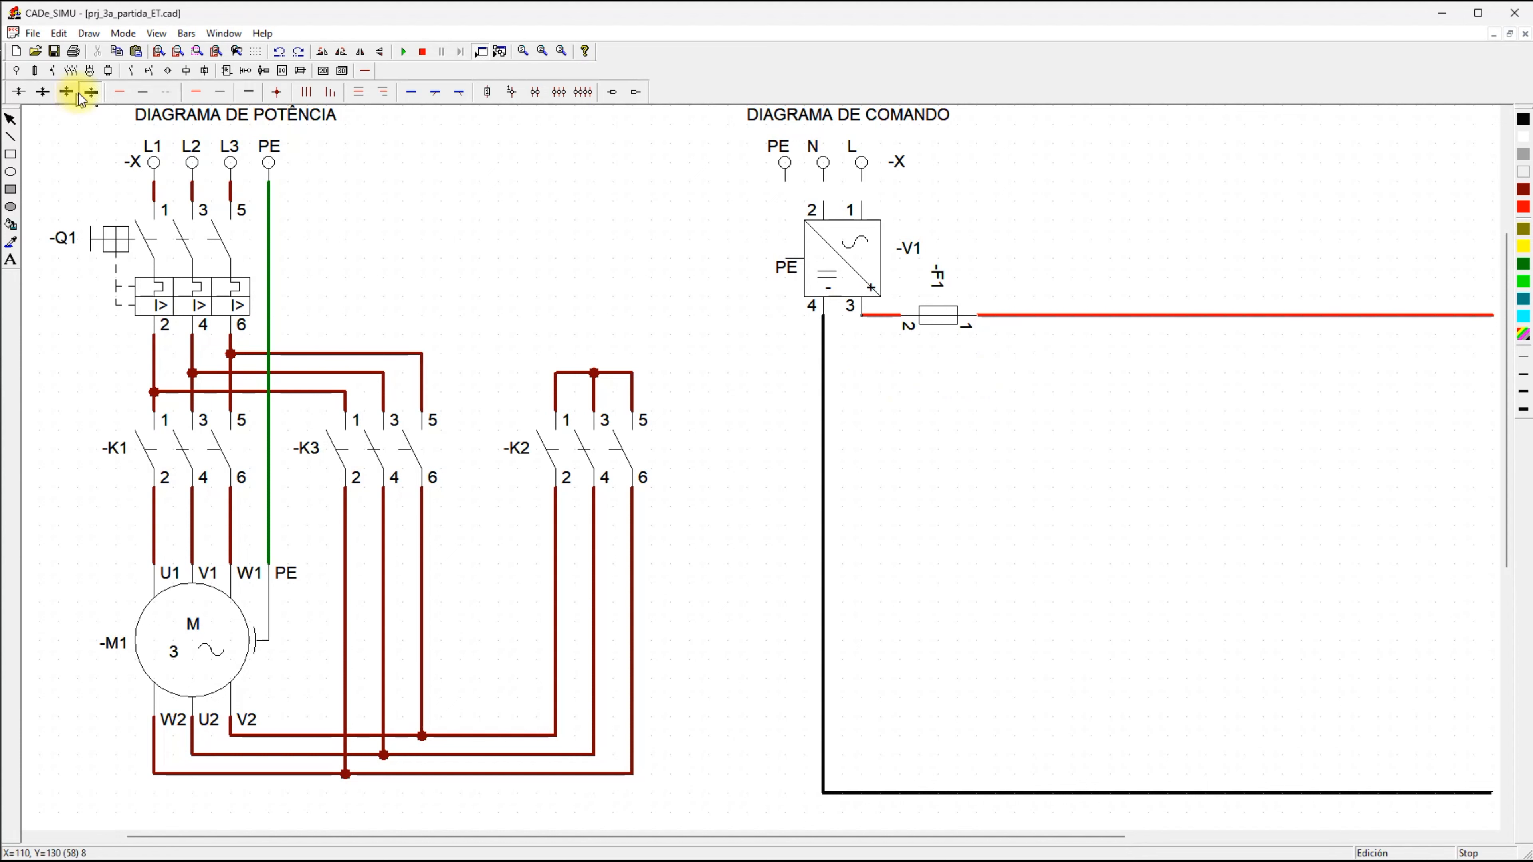
Wire L to -V1 terminal 1 with a phase wire, N to terminal 2 with a blue neutral wire, and PE to -V1's PE with a green wire.
click(118, 93)
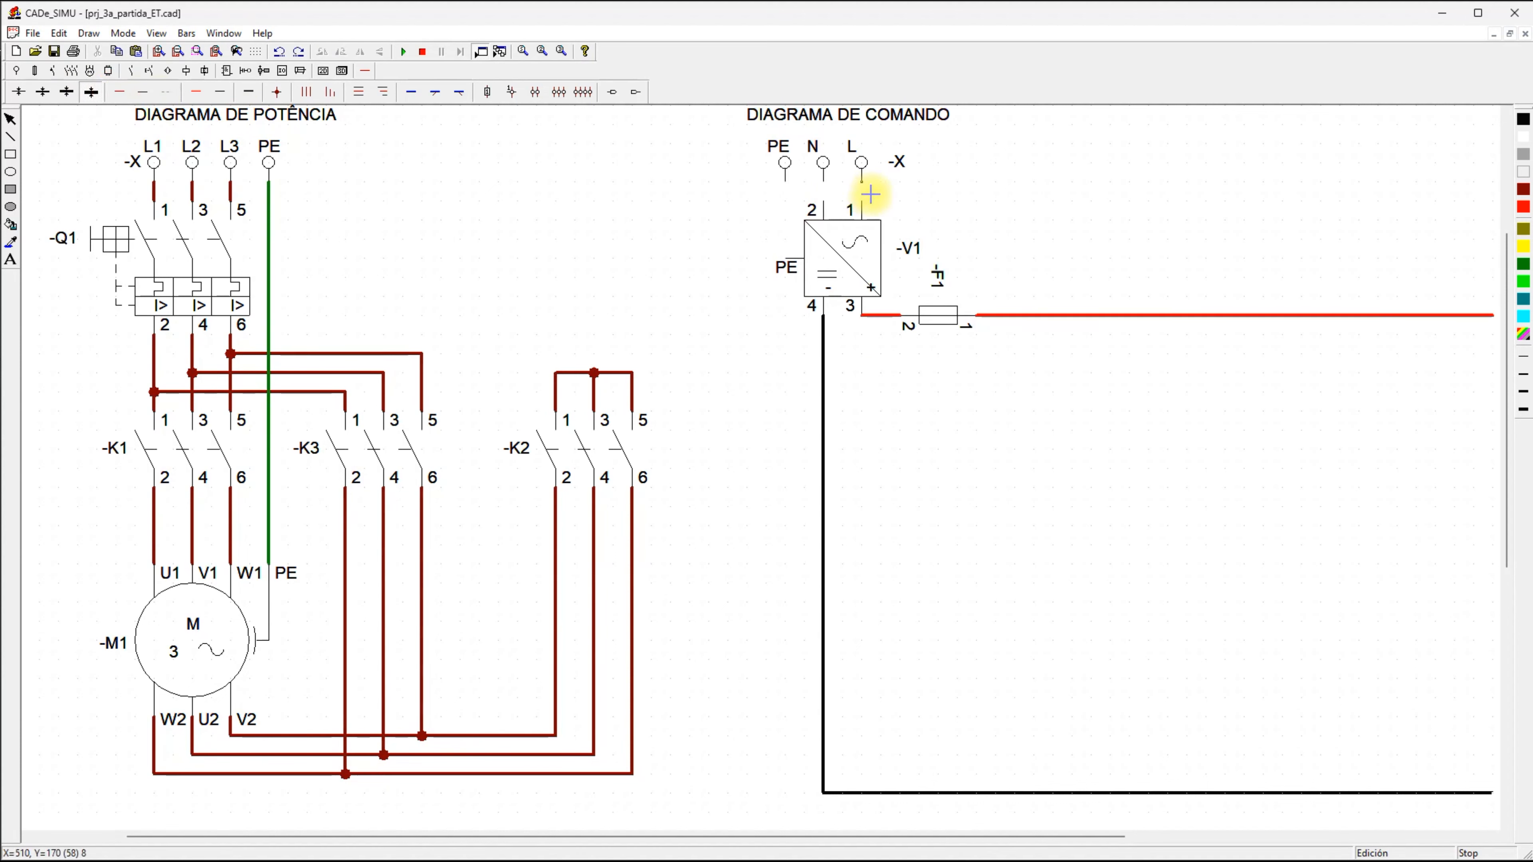
drag(871, 194, 858, 213)
click(143, 96)
drag(824, 188, 825, 206)
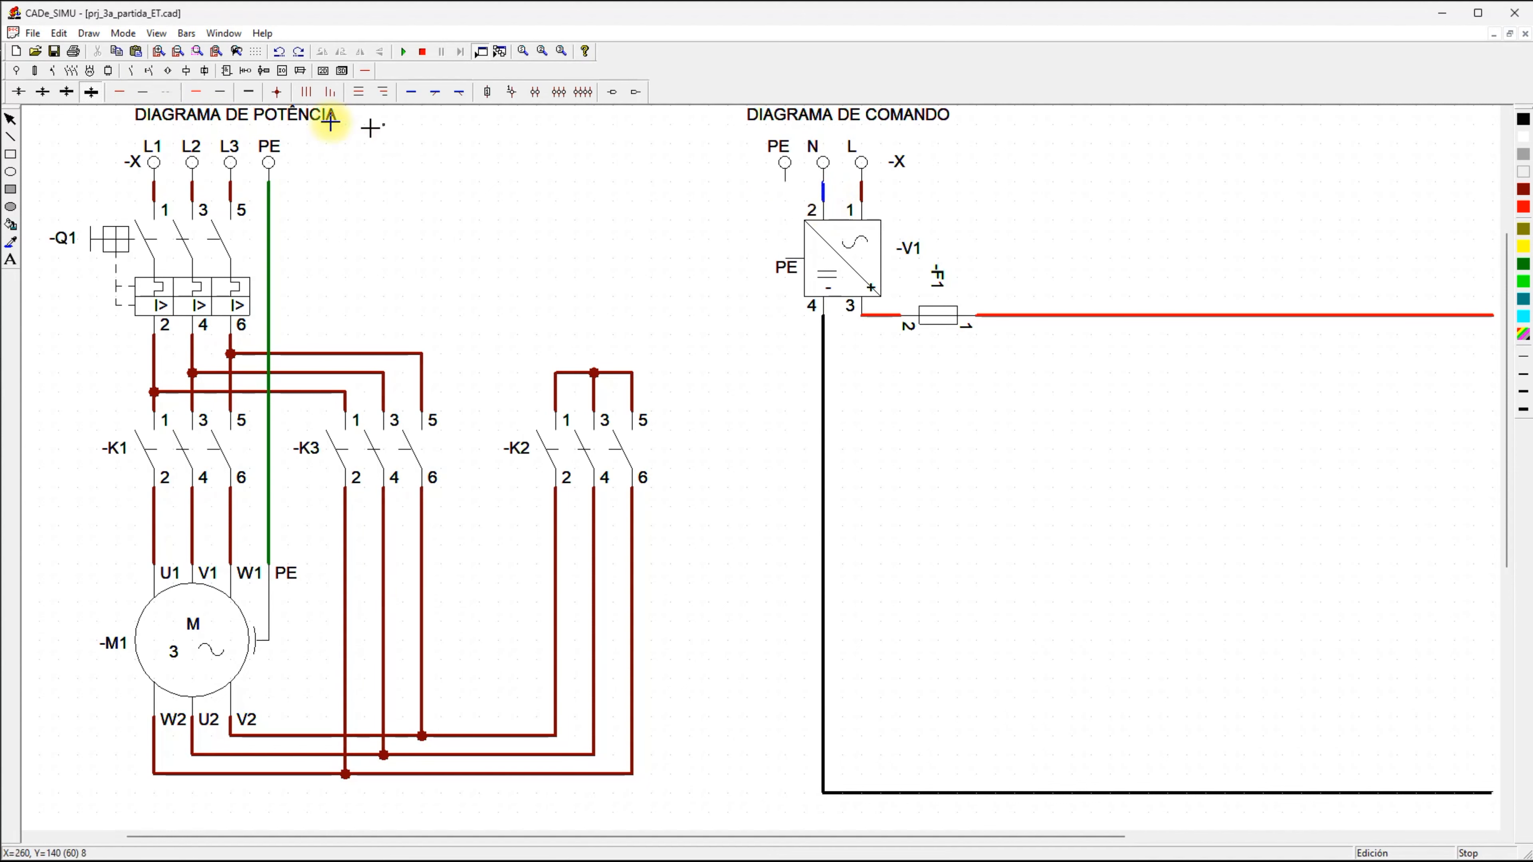
click(196, 91)
drag(785, 178, 792, 260)
right_click(602, 252)
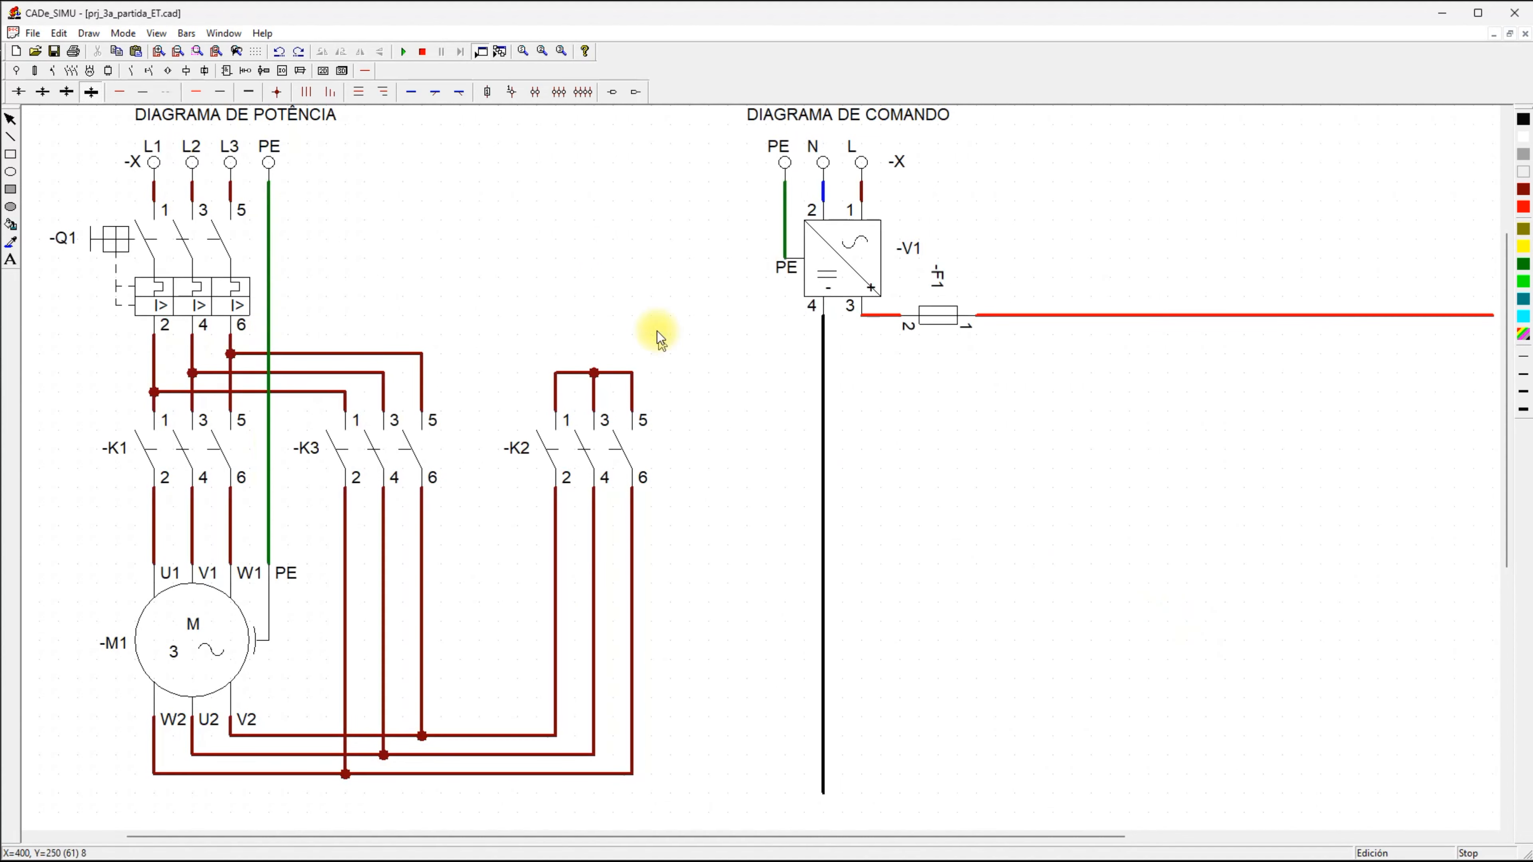
Redraw the horizontal part of the black negative rail from the lower end of the terminal 4 conductor across the sheet.
click(219, 92)
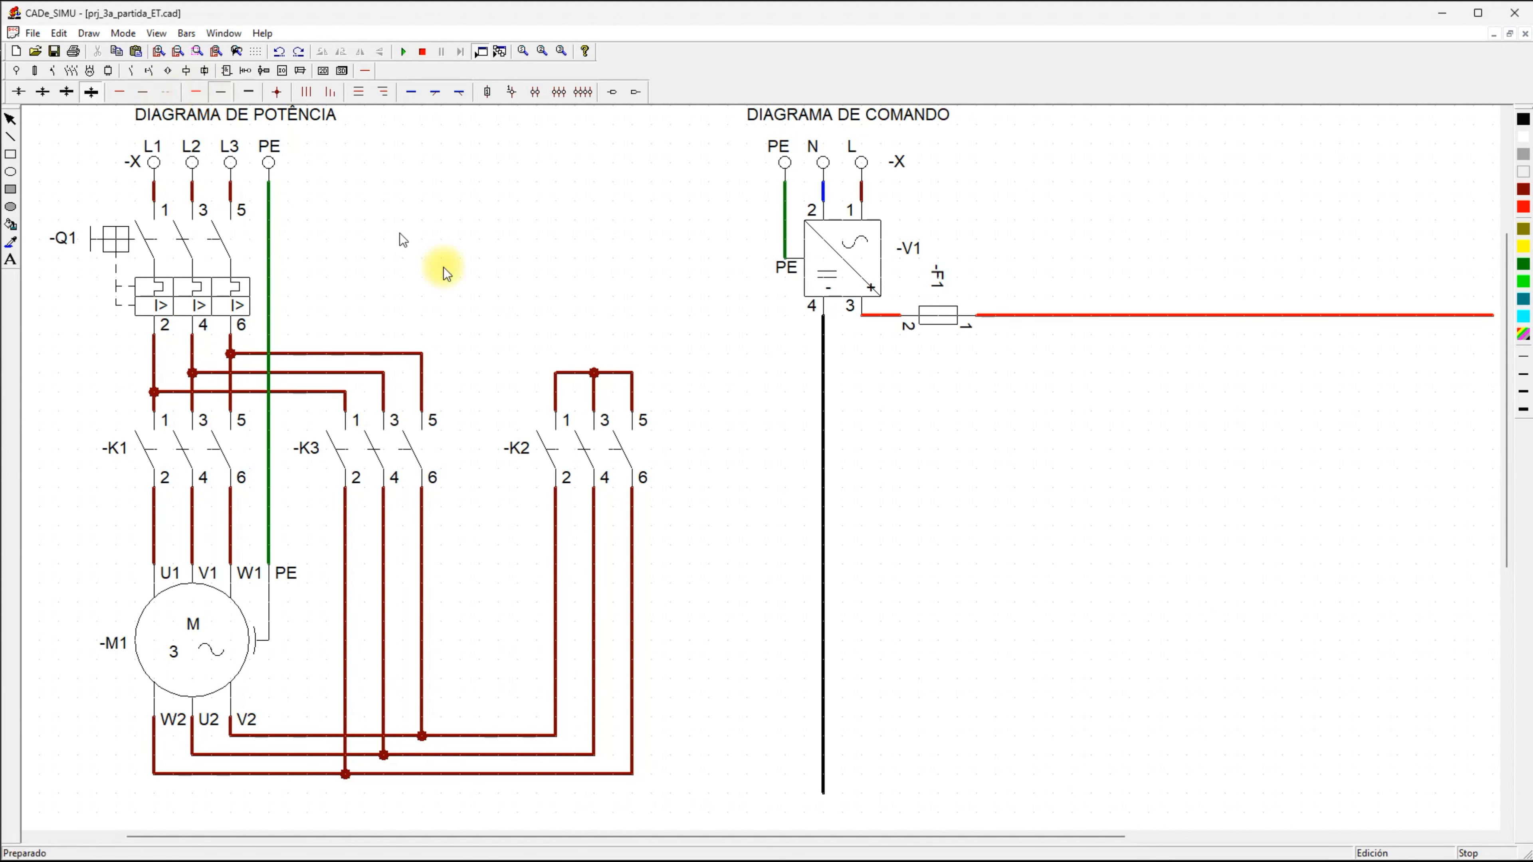
click(824, 793)
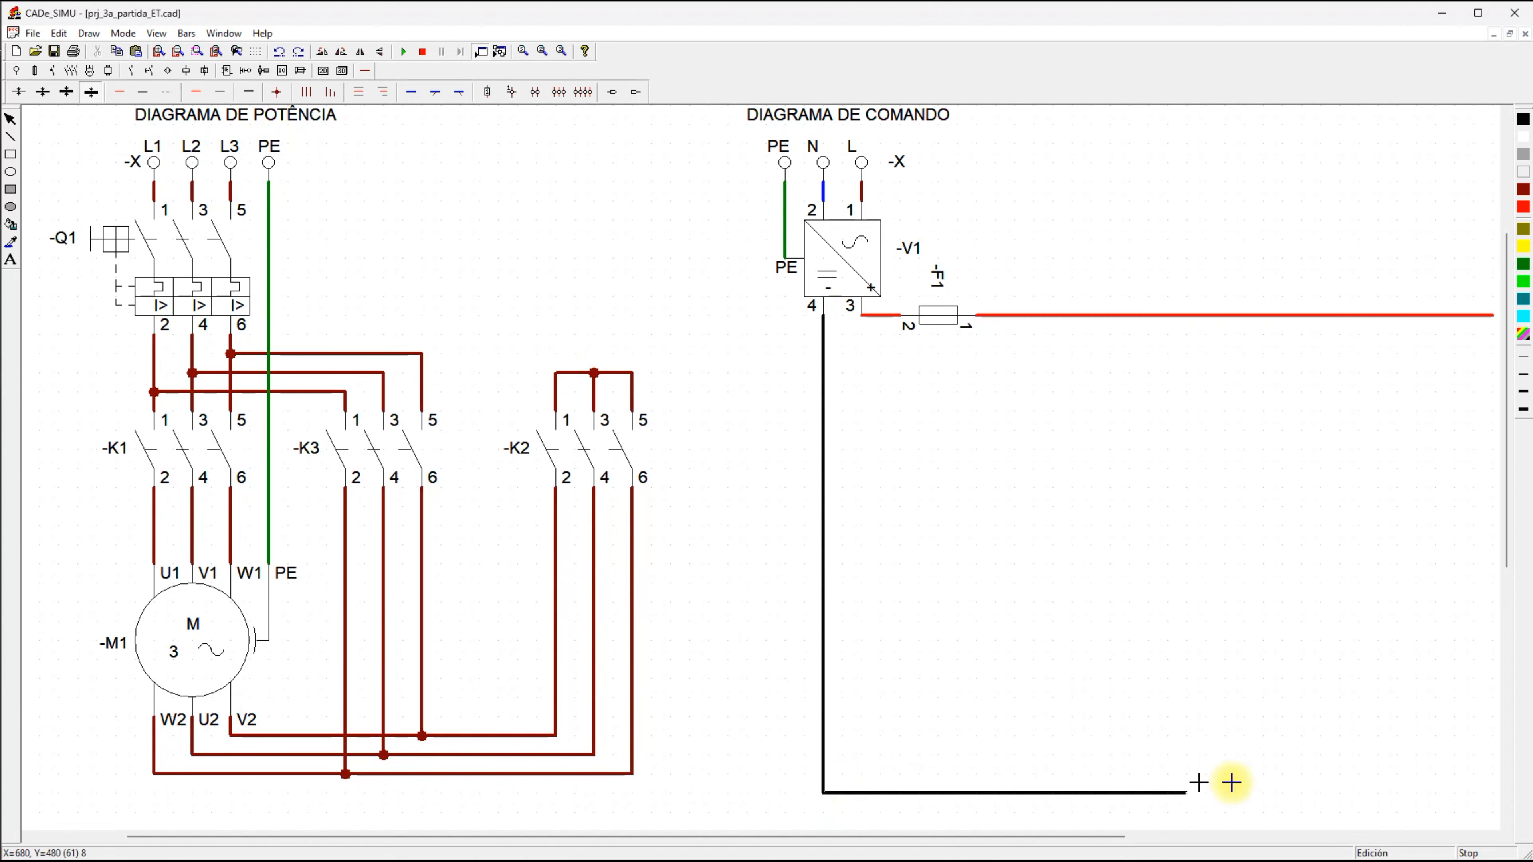
click(1495, 793)
right_click(690, 254)
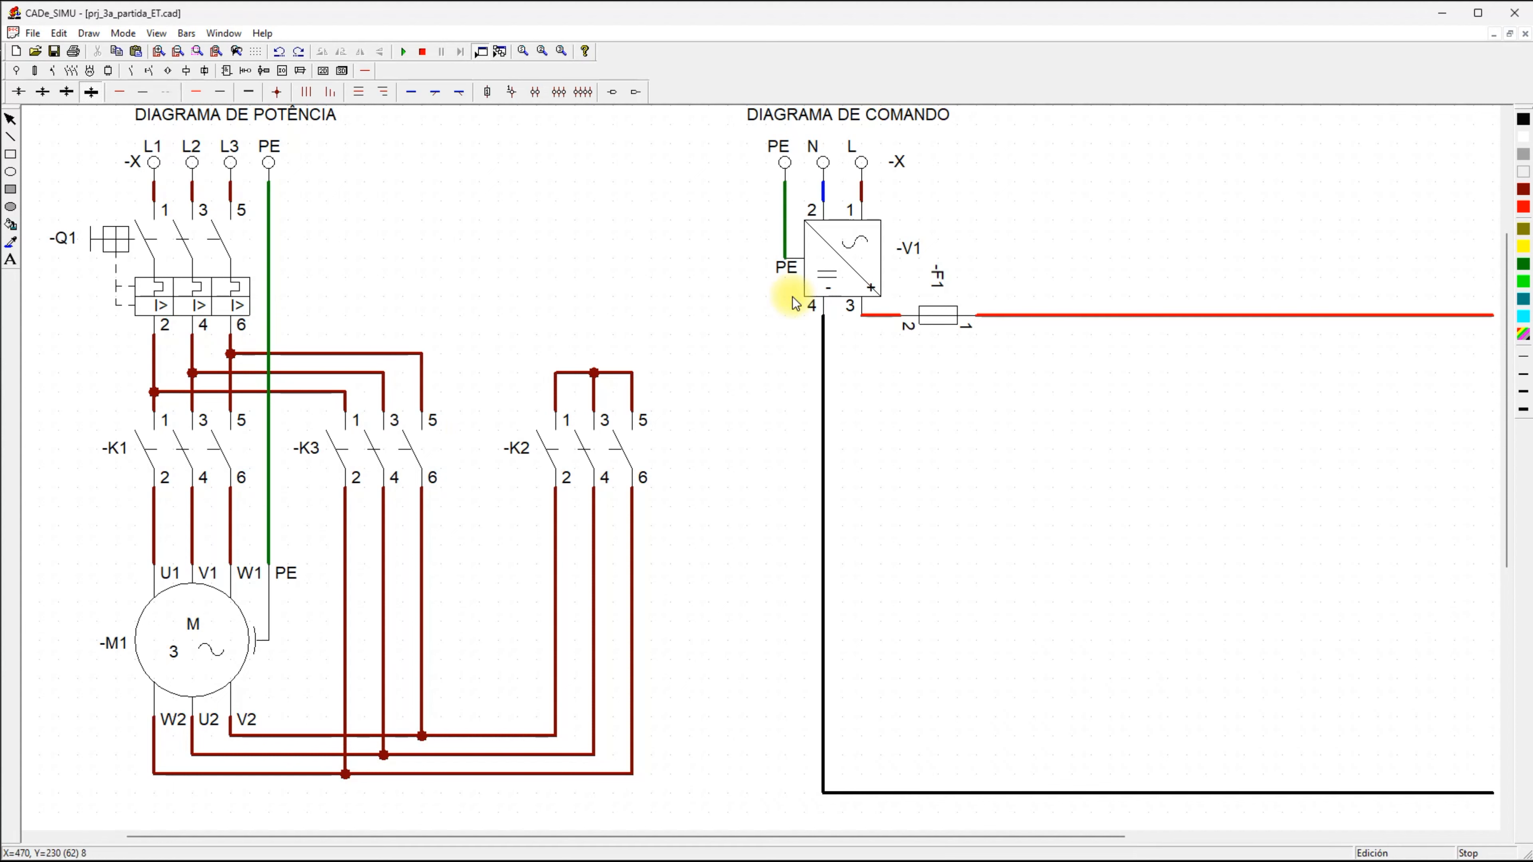
Place a normally open auxiliary contact below the positive rail just past fuse -F1 and name it -Q1.
click(130, 71)
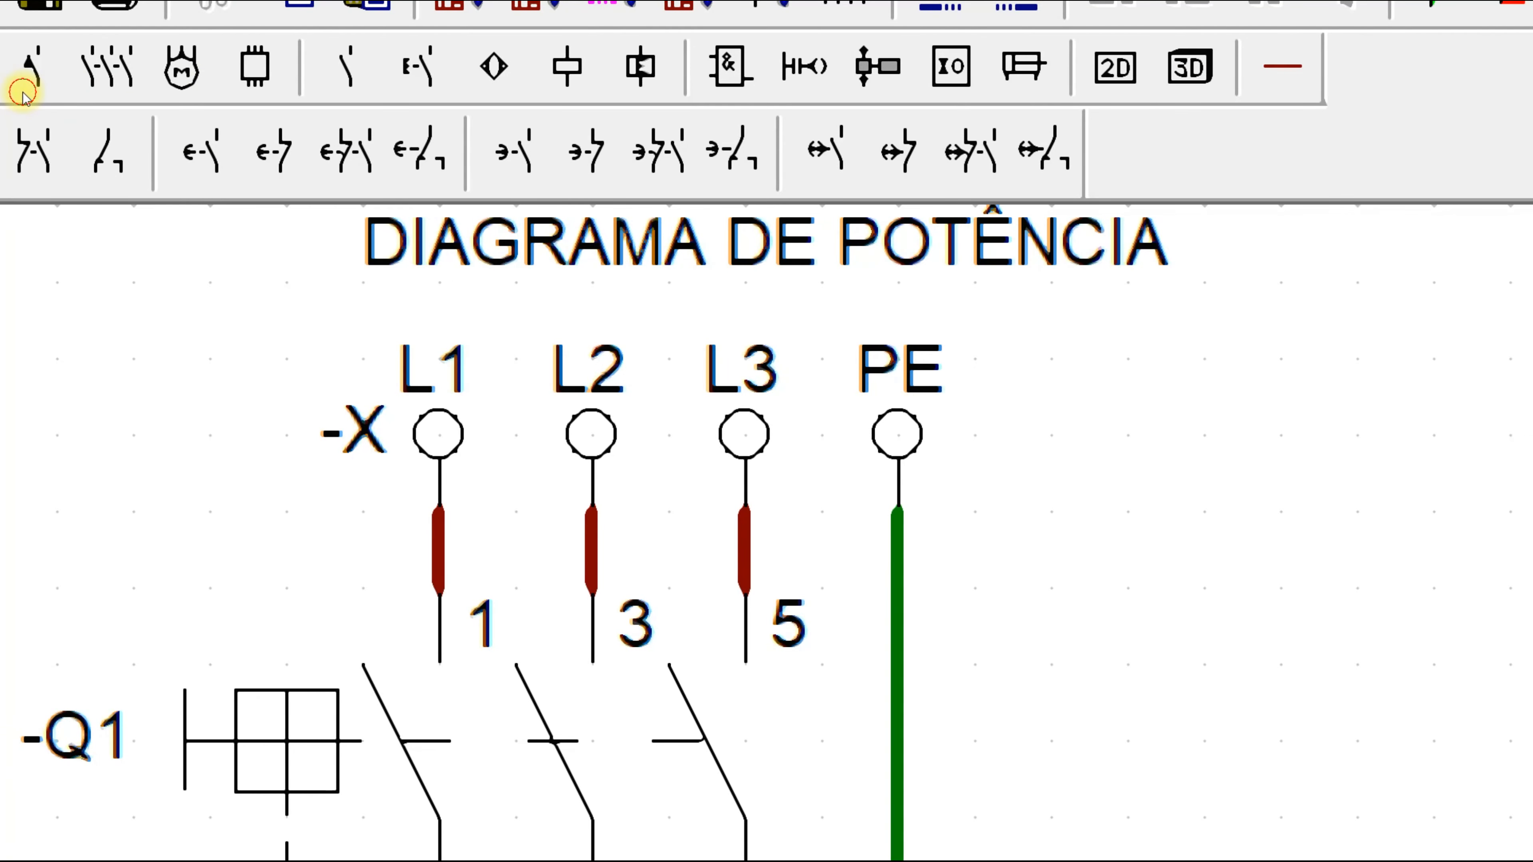
click(23, 92)
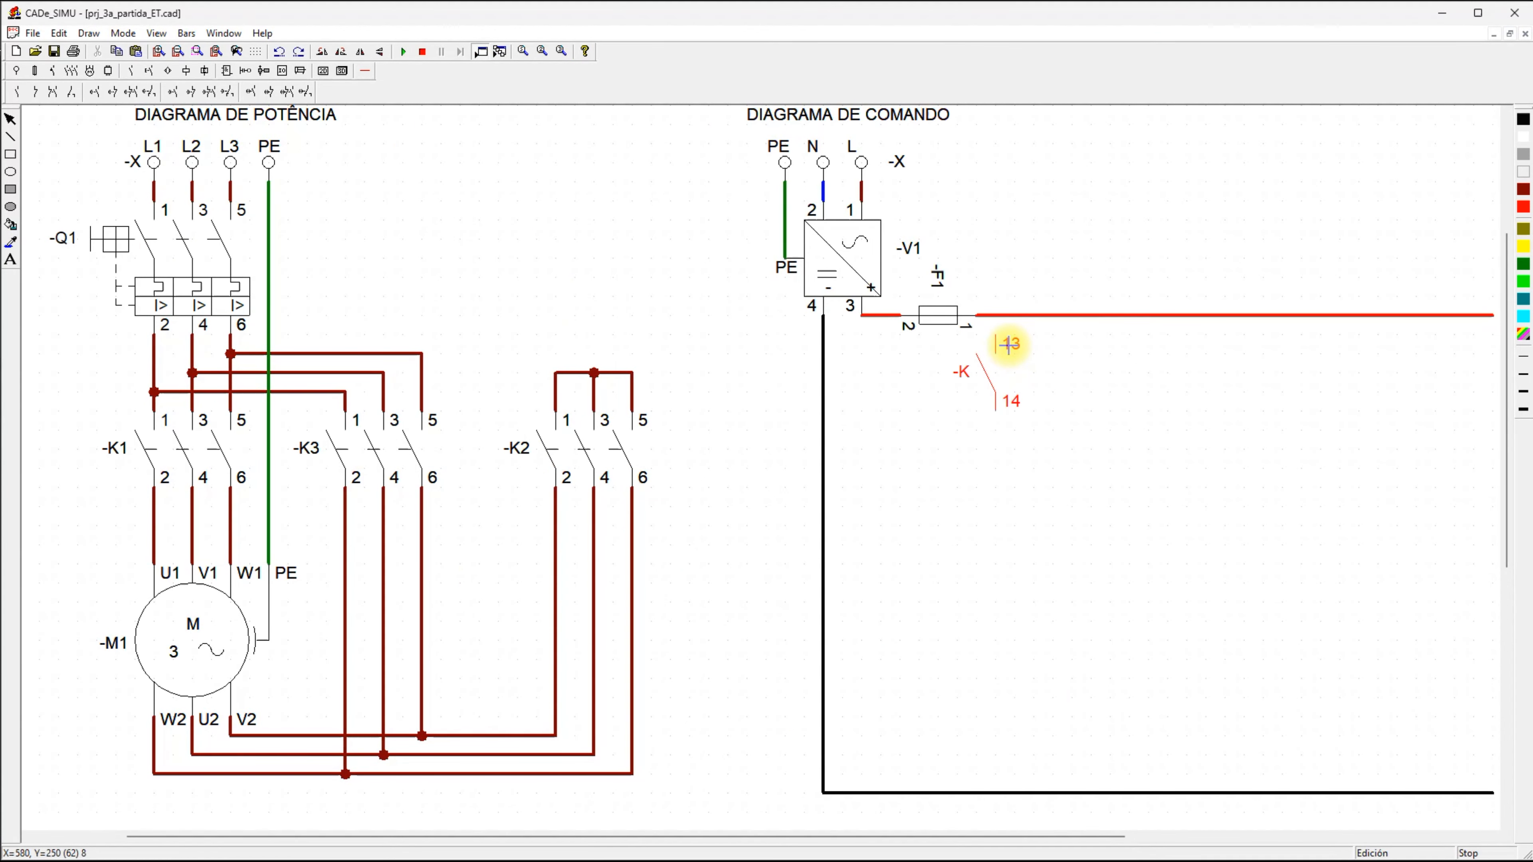
click(1008, 344)
double_click(996, 394)
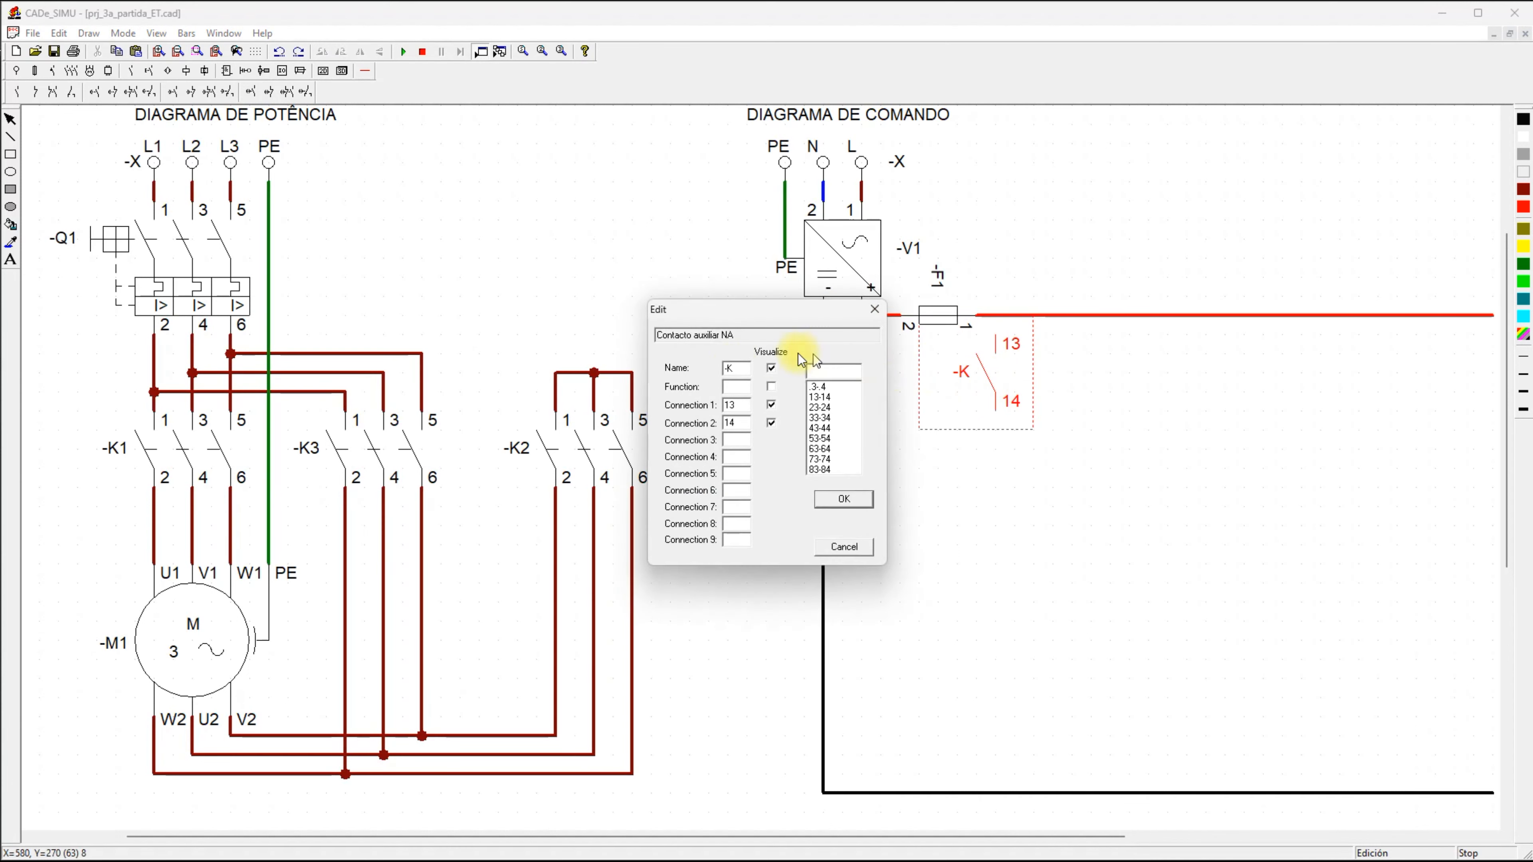
double_click(732, 368)
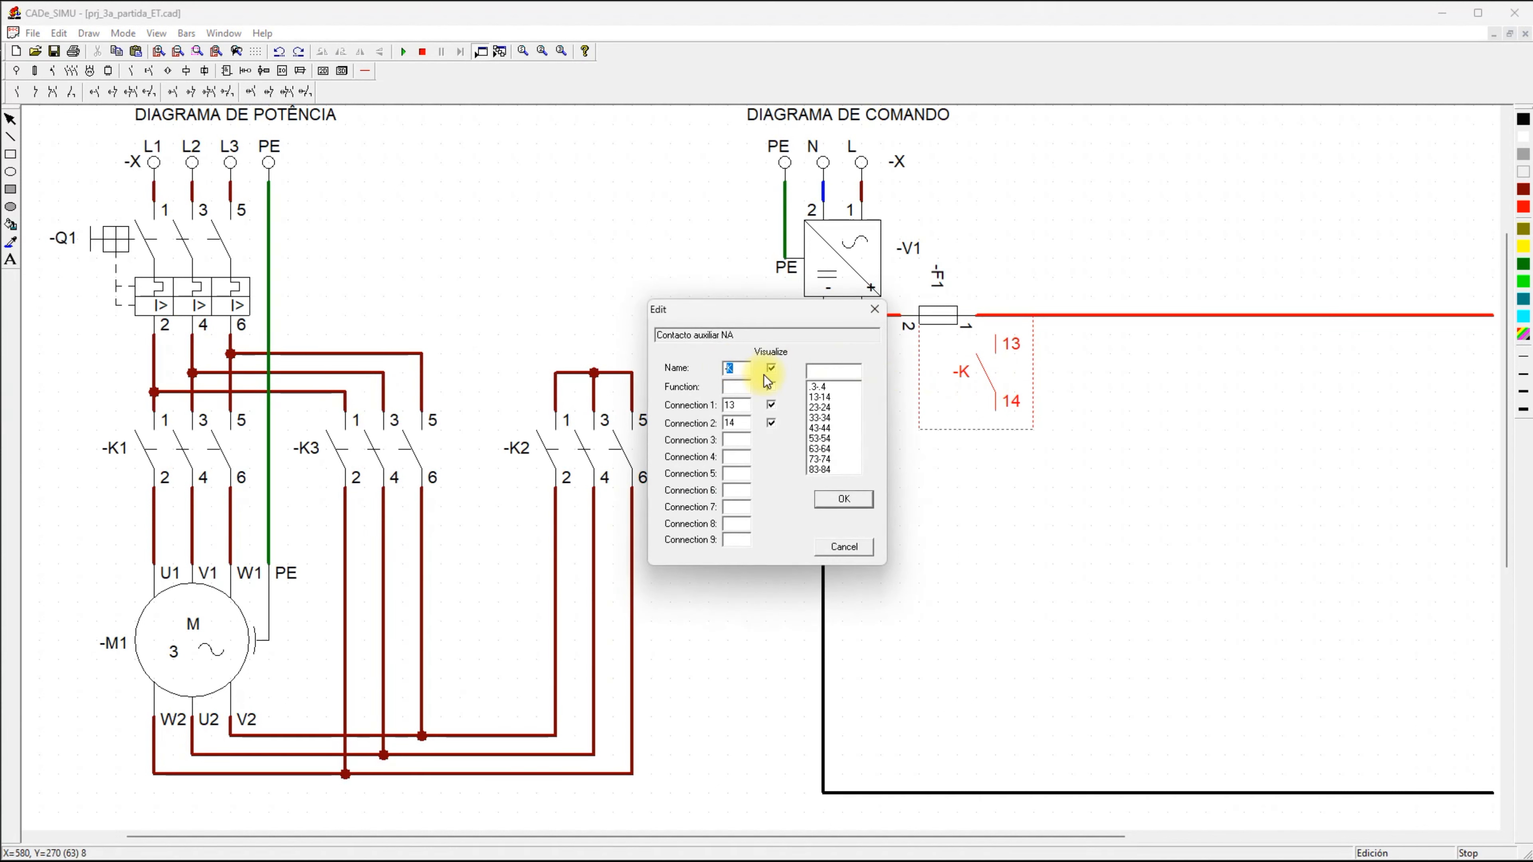
key(Caps_Lock)
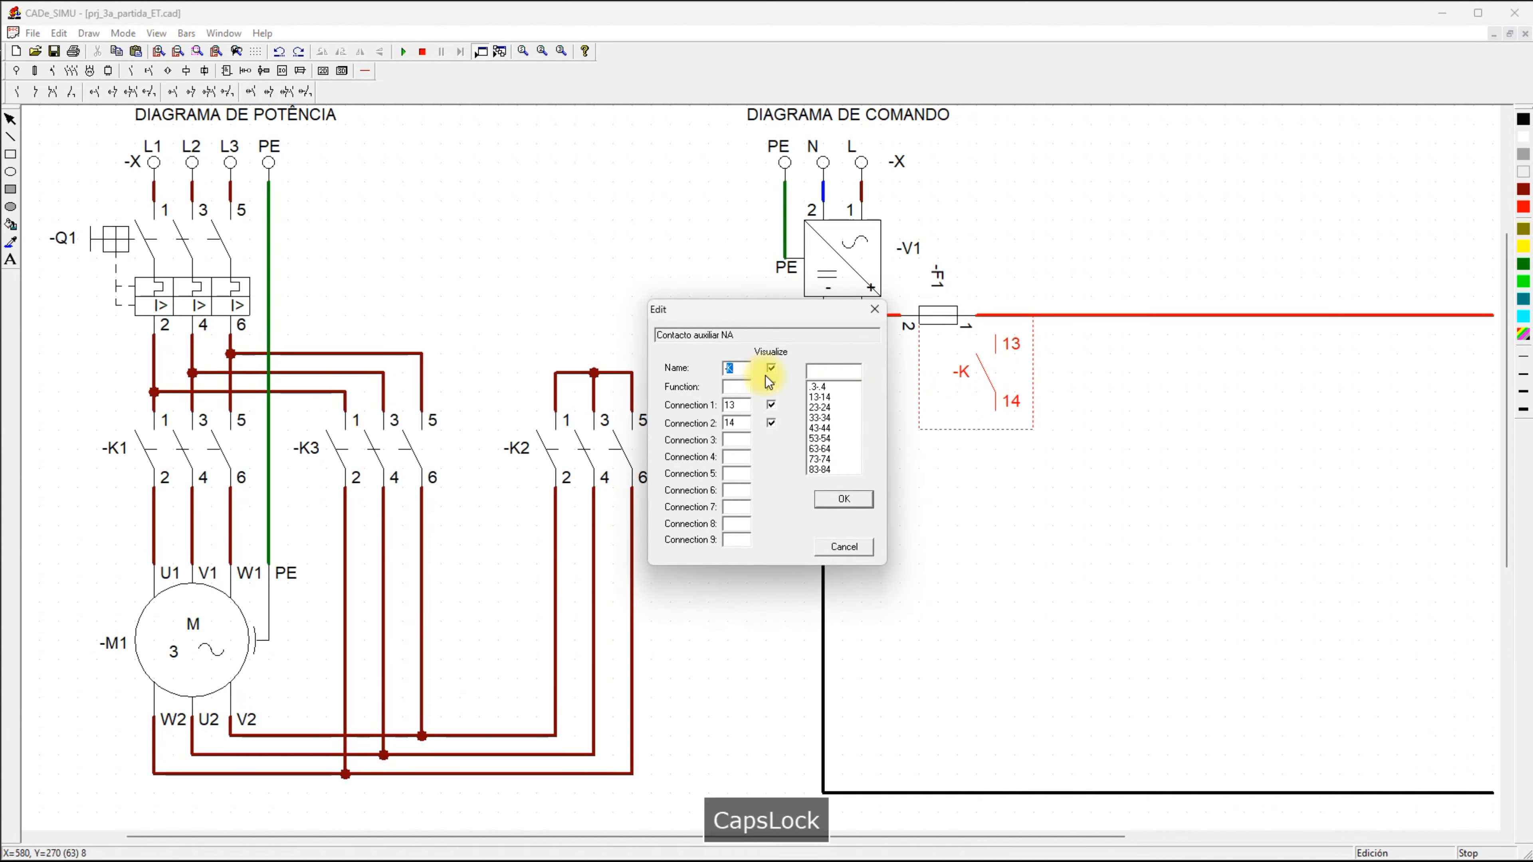
text(Q1)
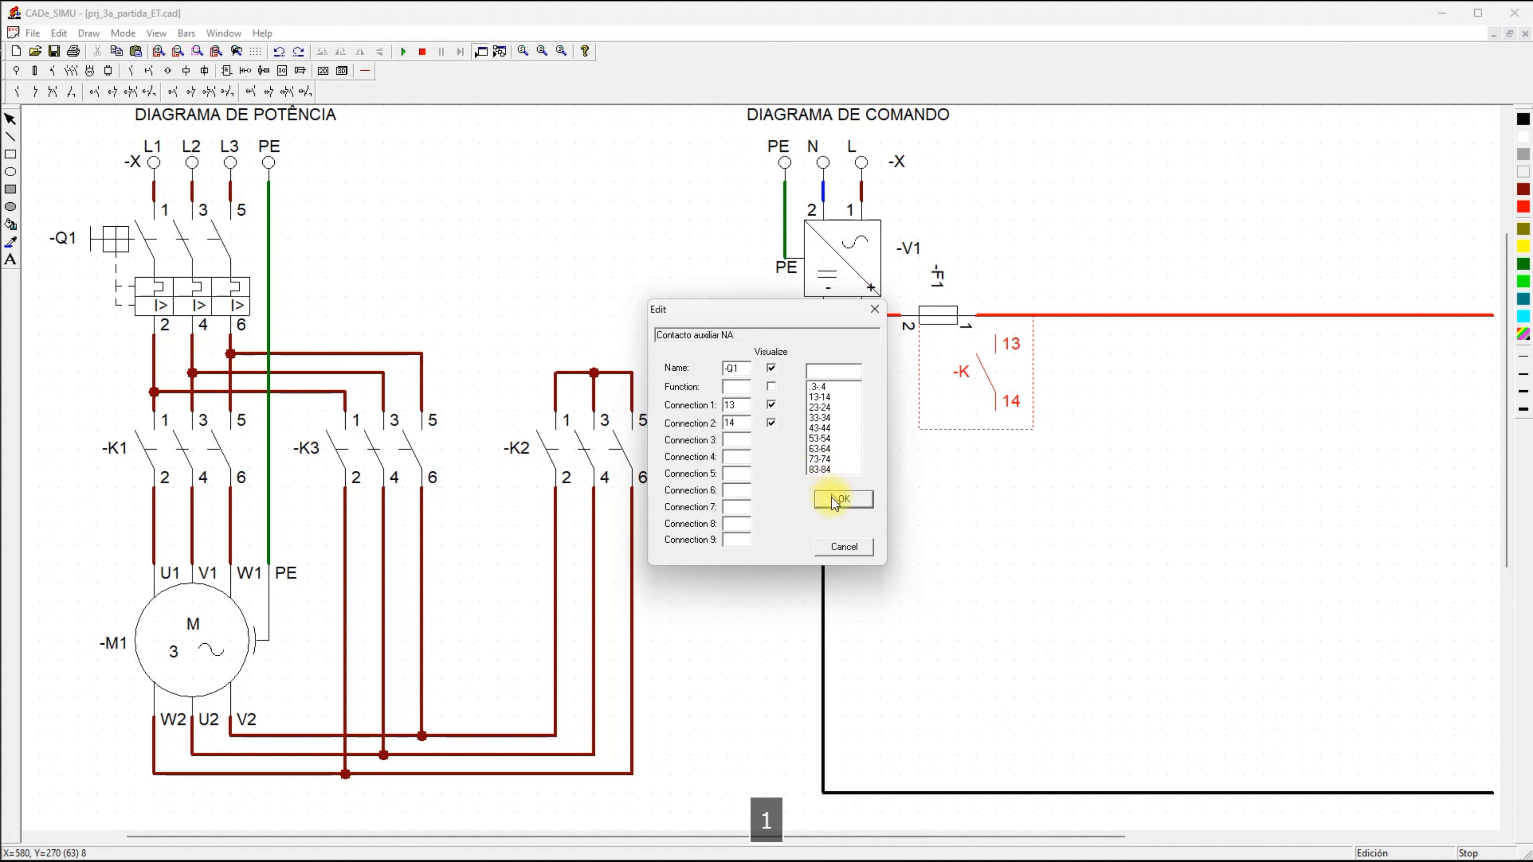
click(844, 499)
click(1030, 484)
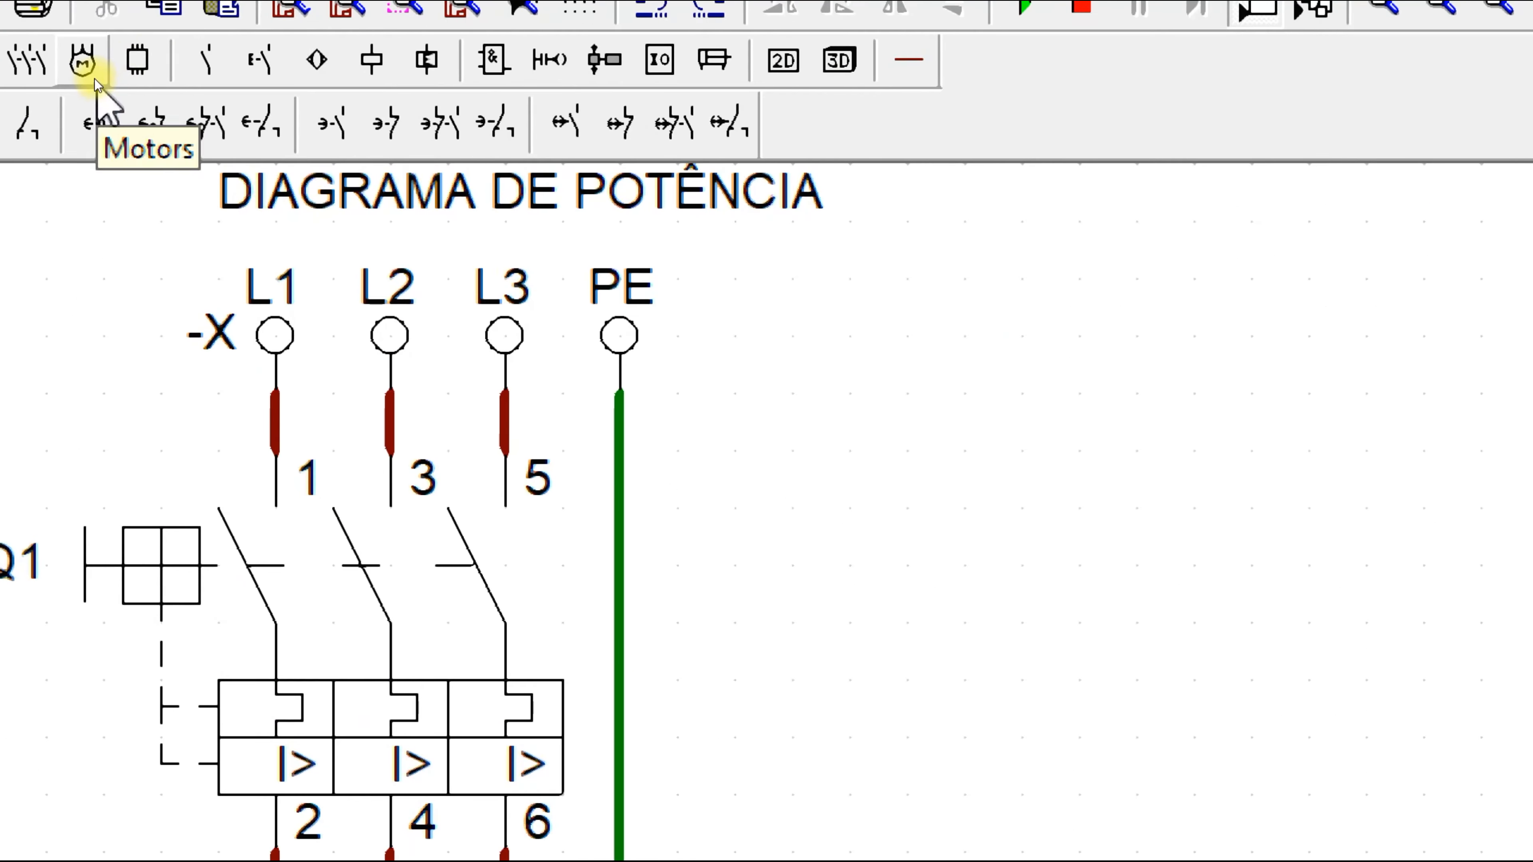
Place a normally closed pushbutton contact directly below the command contact -Q1 and name it -S0.
click(266, 59)
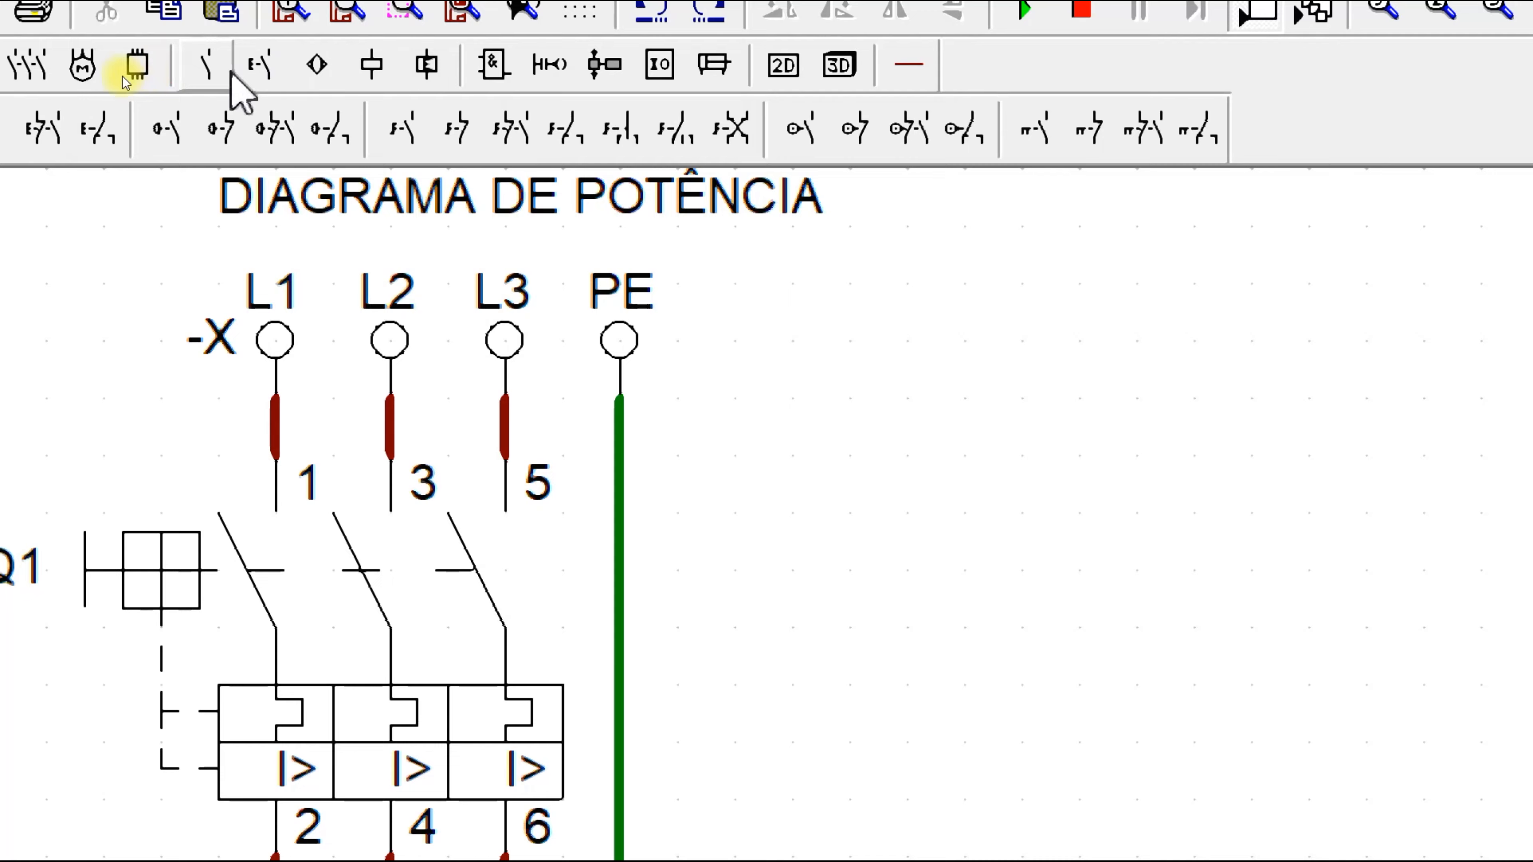
click(56, 96)
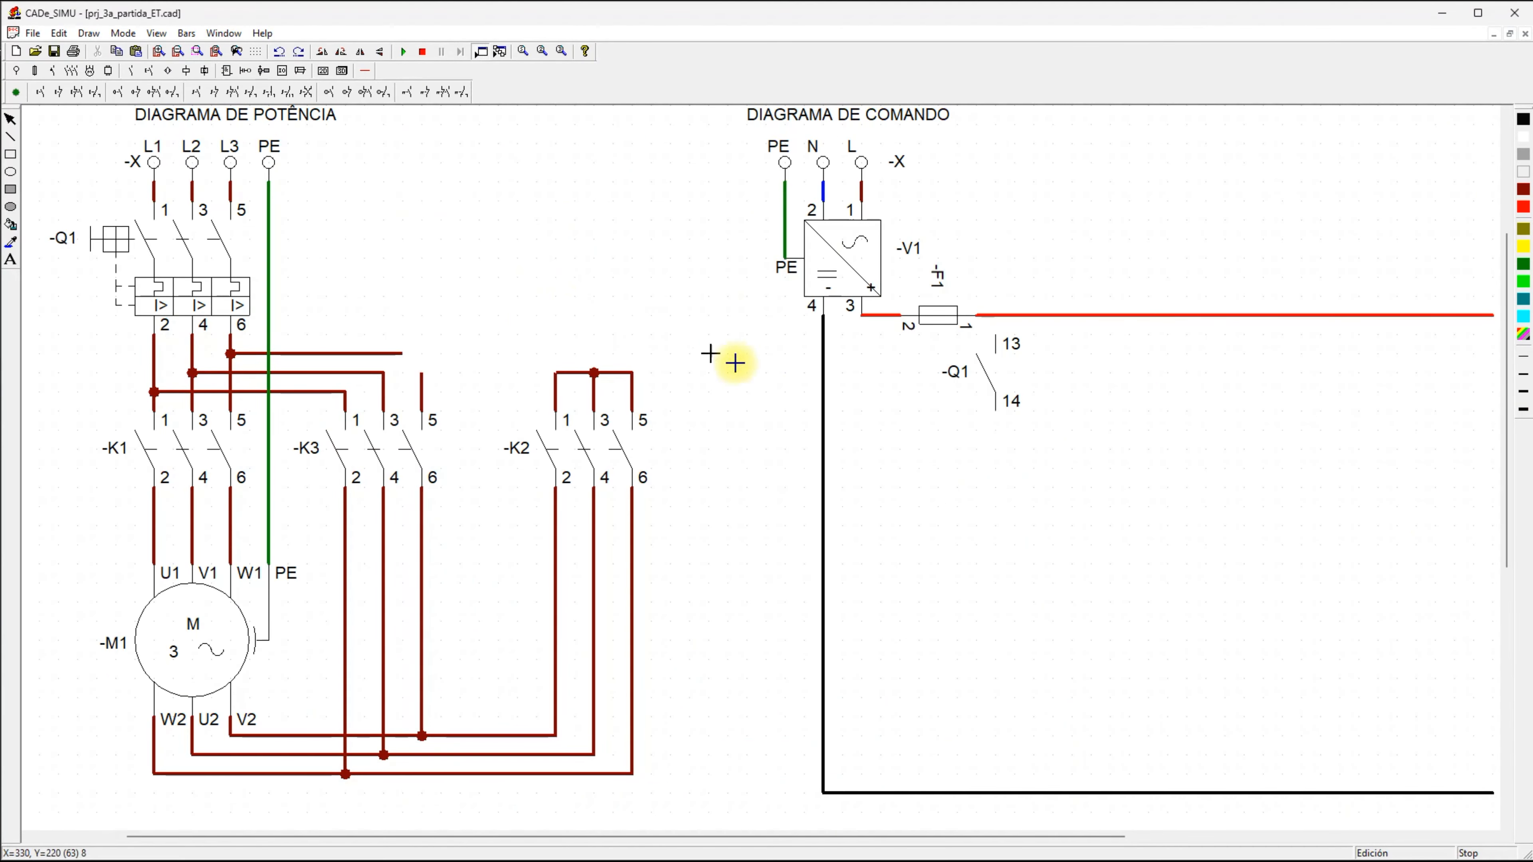
click(1006, 437)
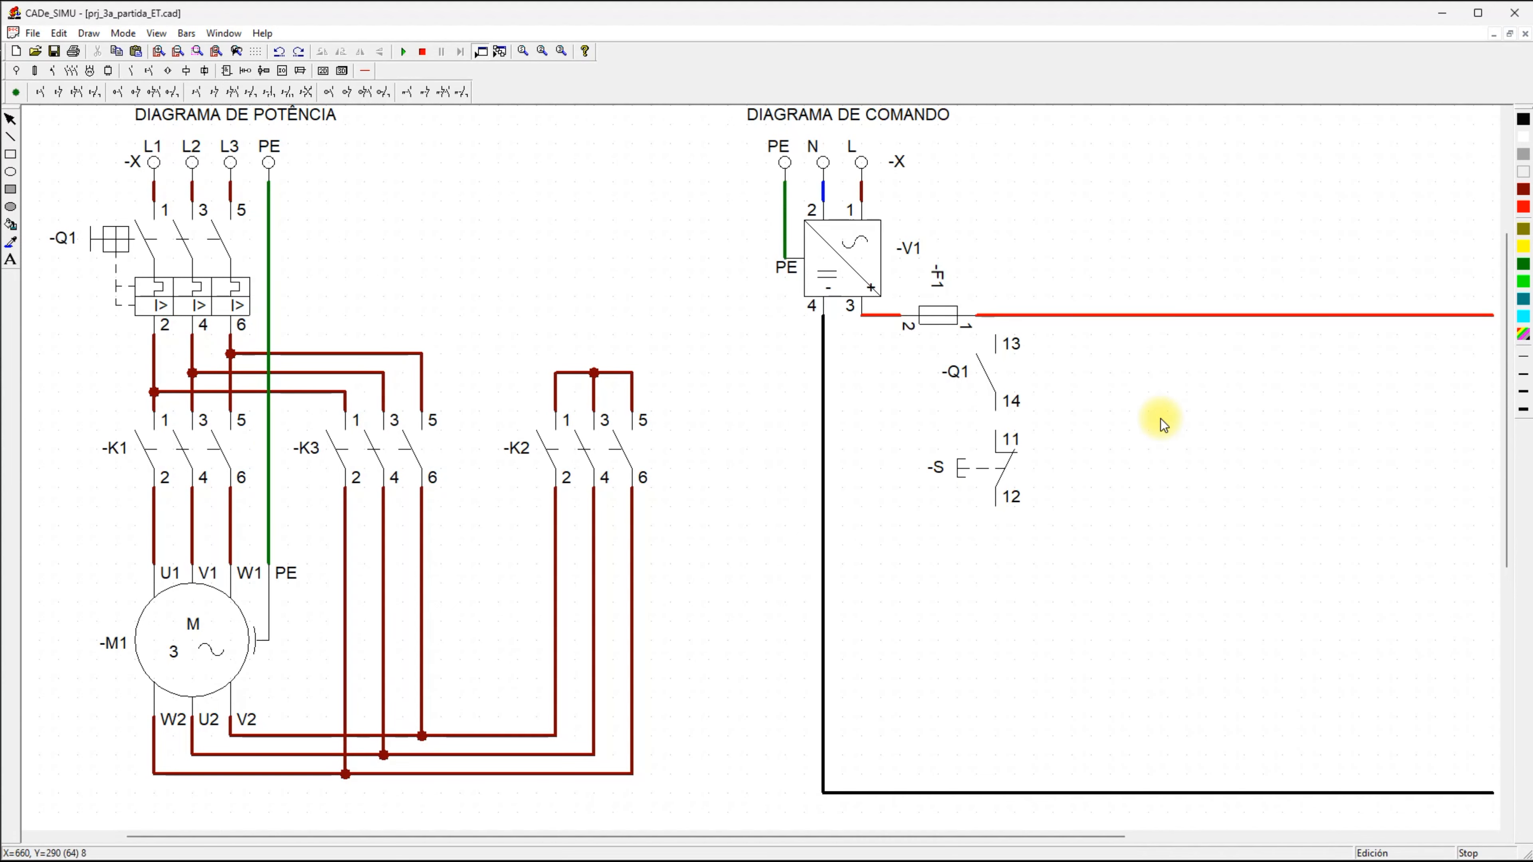
scroll(1116, 407, down, 1)
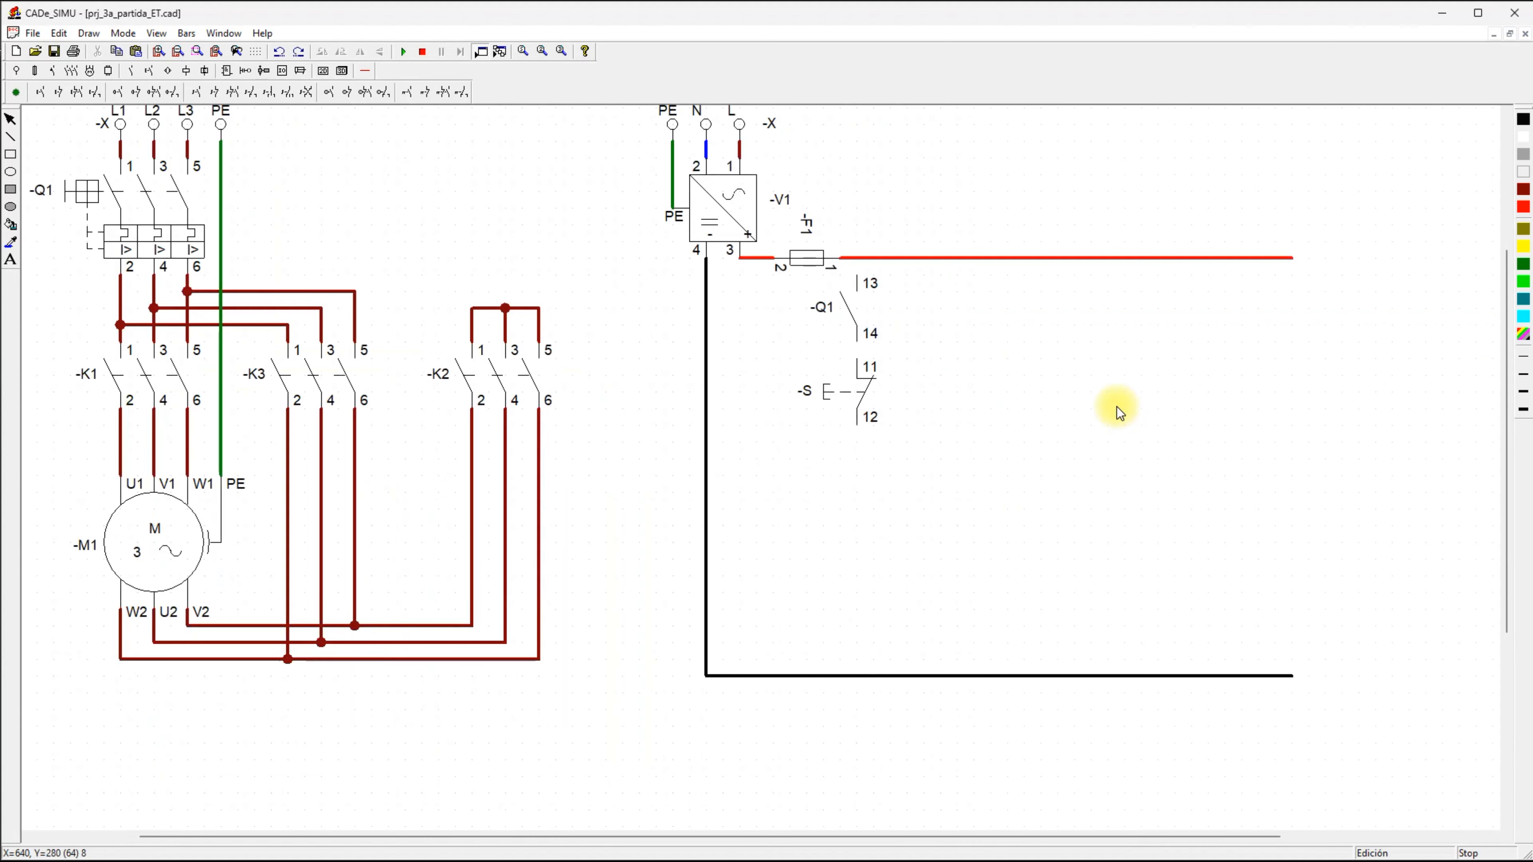
scroll(992, 363, up, 1)
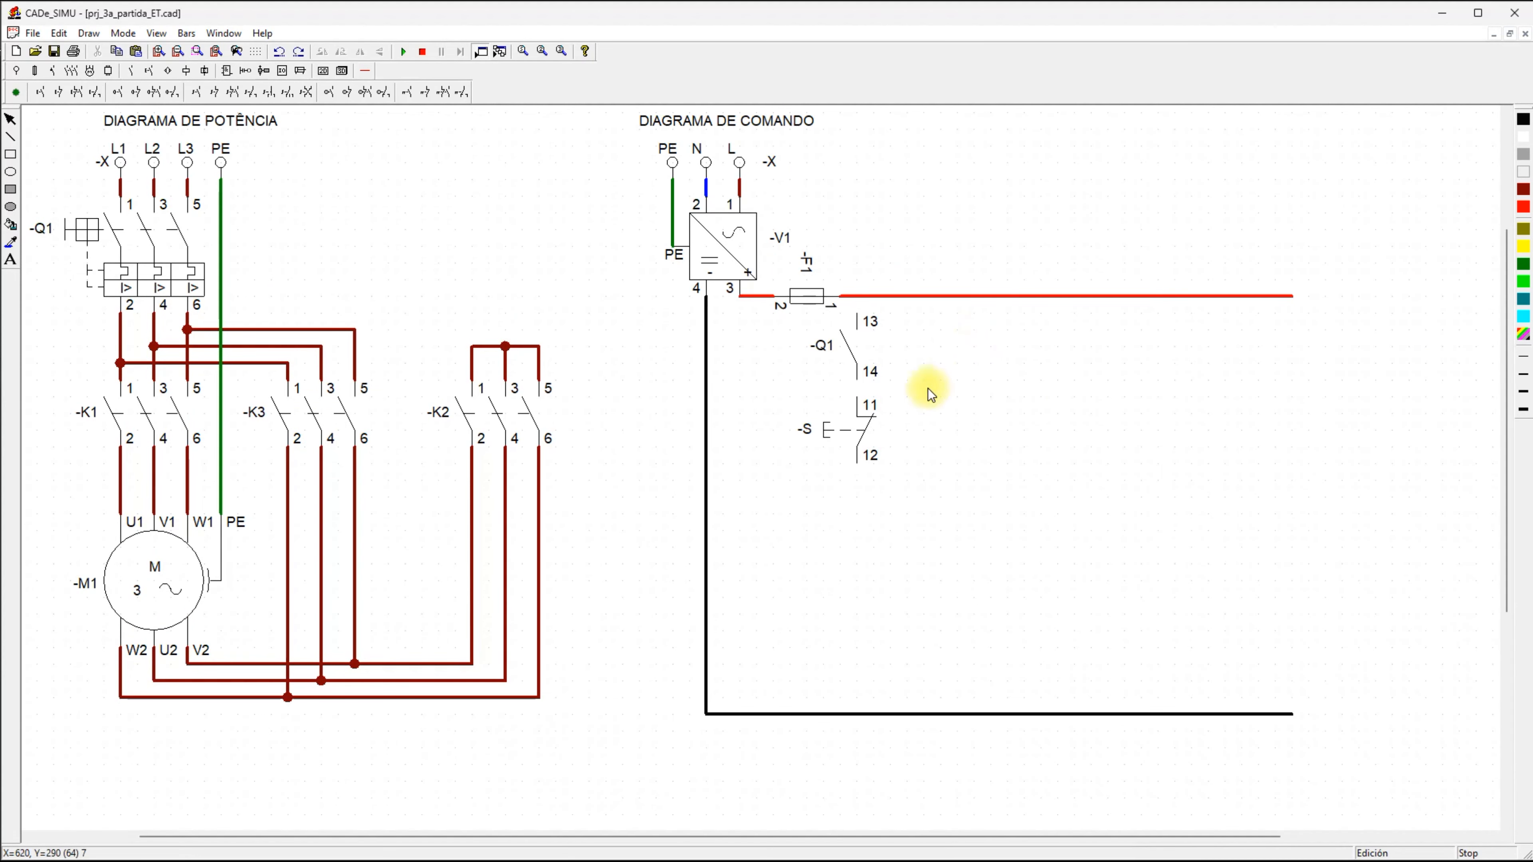
double_click(836, 433)
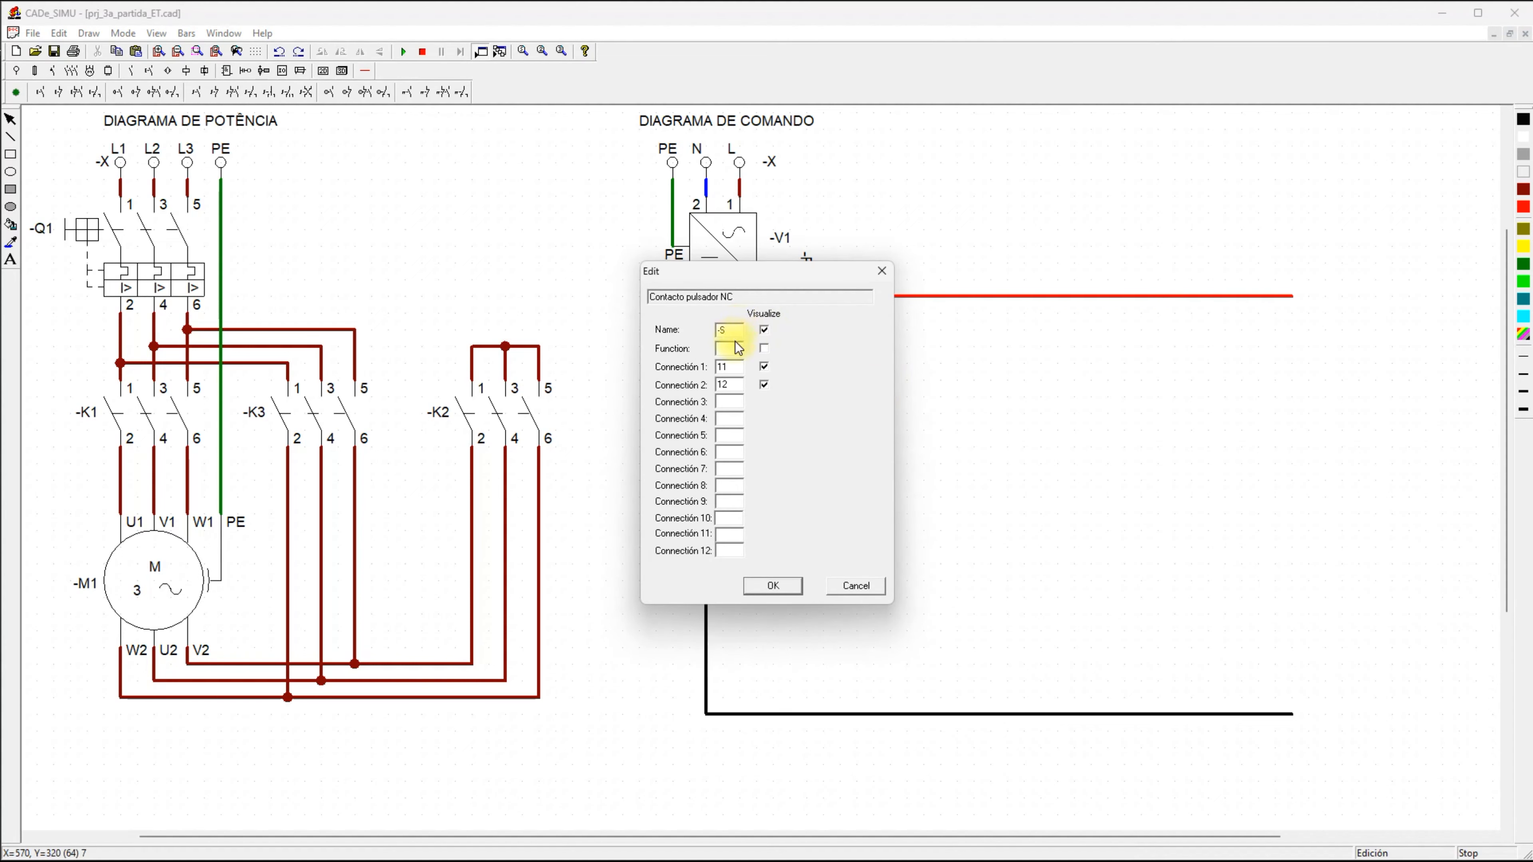
text(0)
click(773, 585)
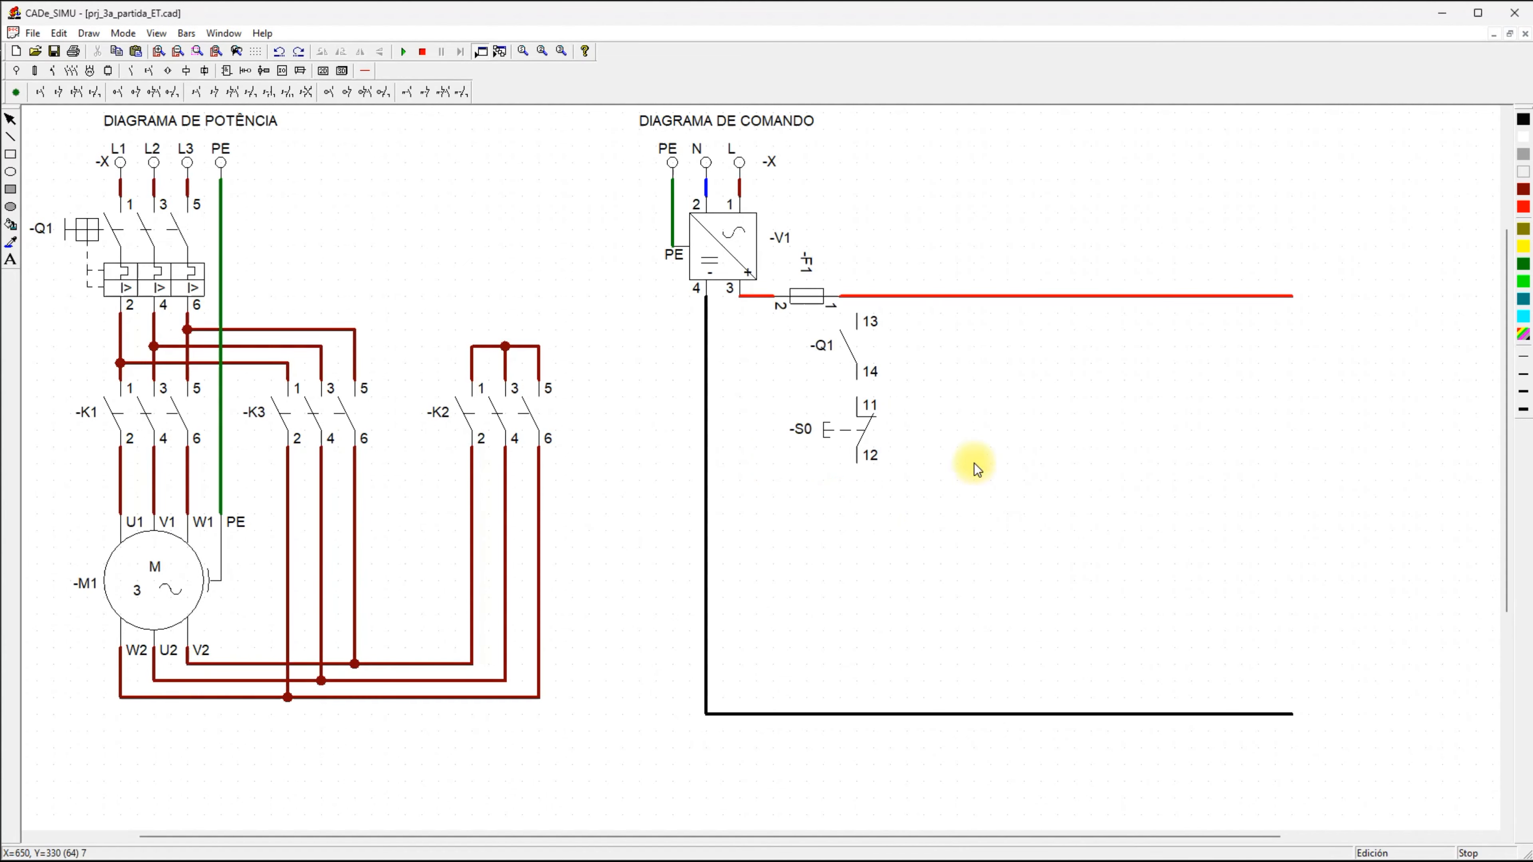
Move the horizontal negative rail further down the sheet and delete the vertical conductor from -V1 terminal 4.
click(823, 716)
key(Delete)
drag(823, 715, 828, 801)
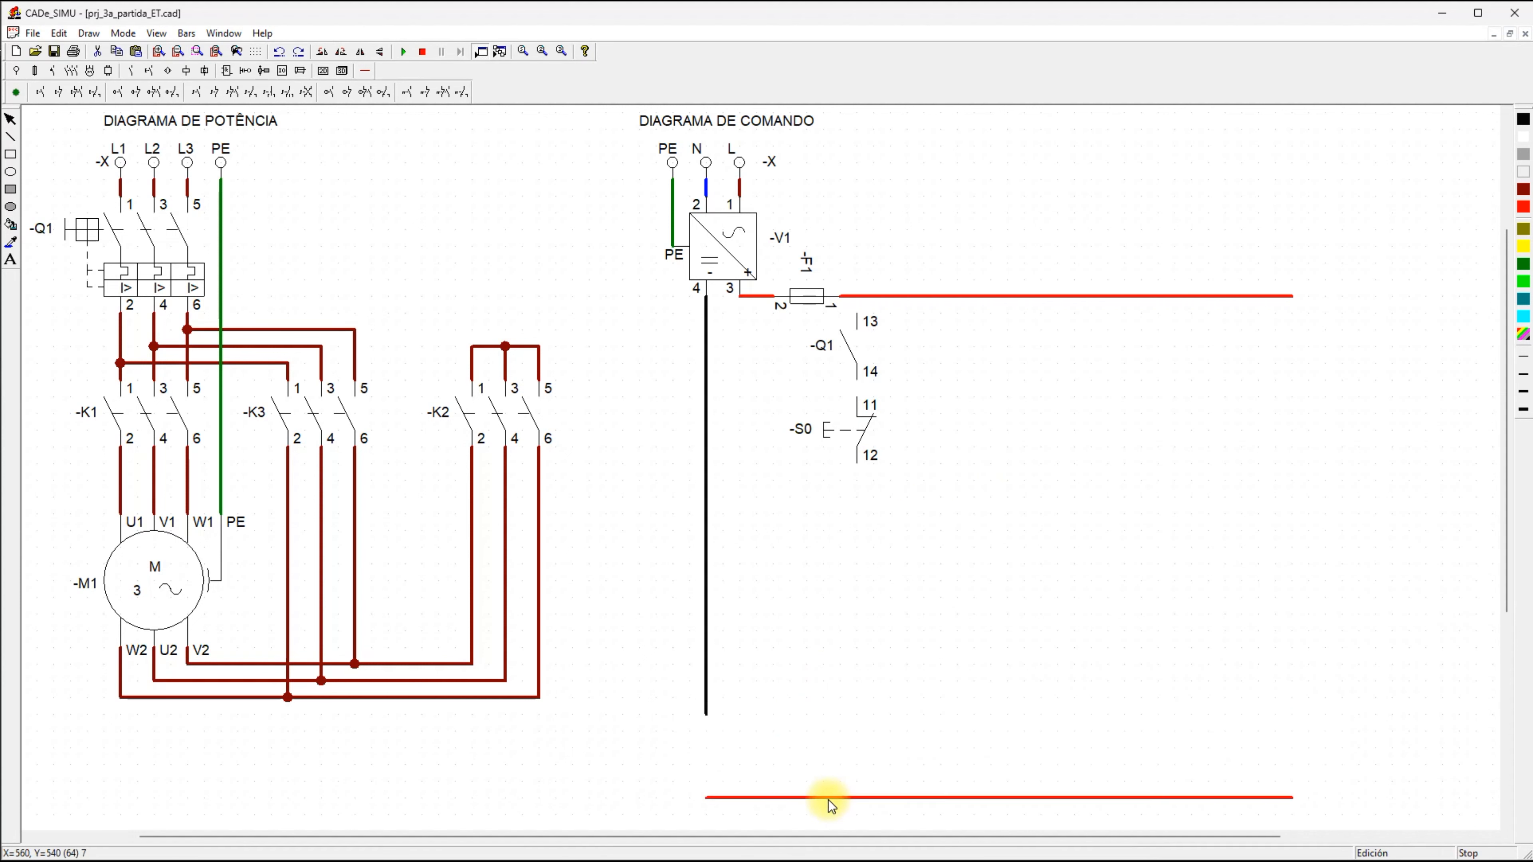
click(714, 664)
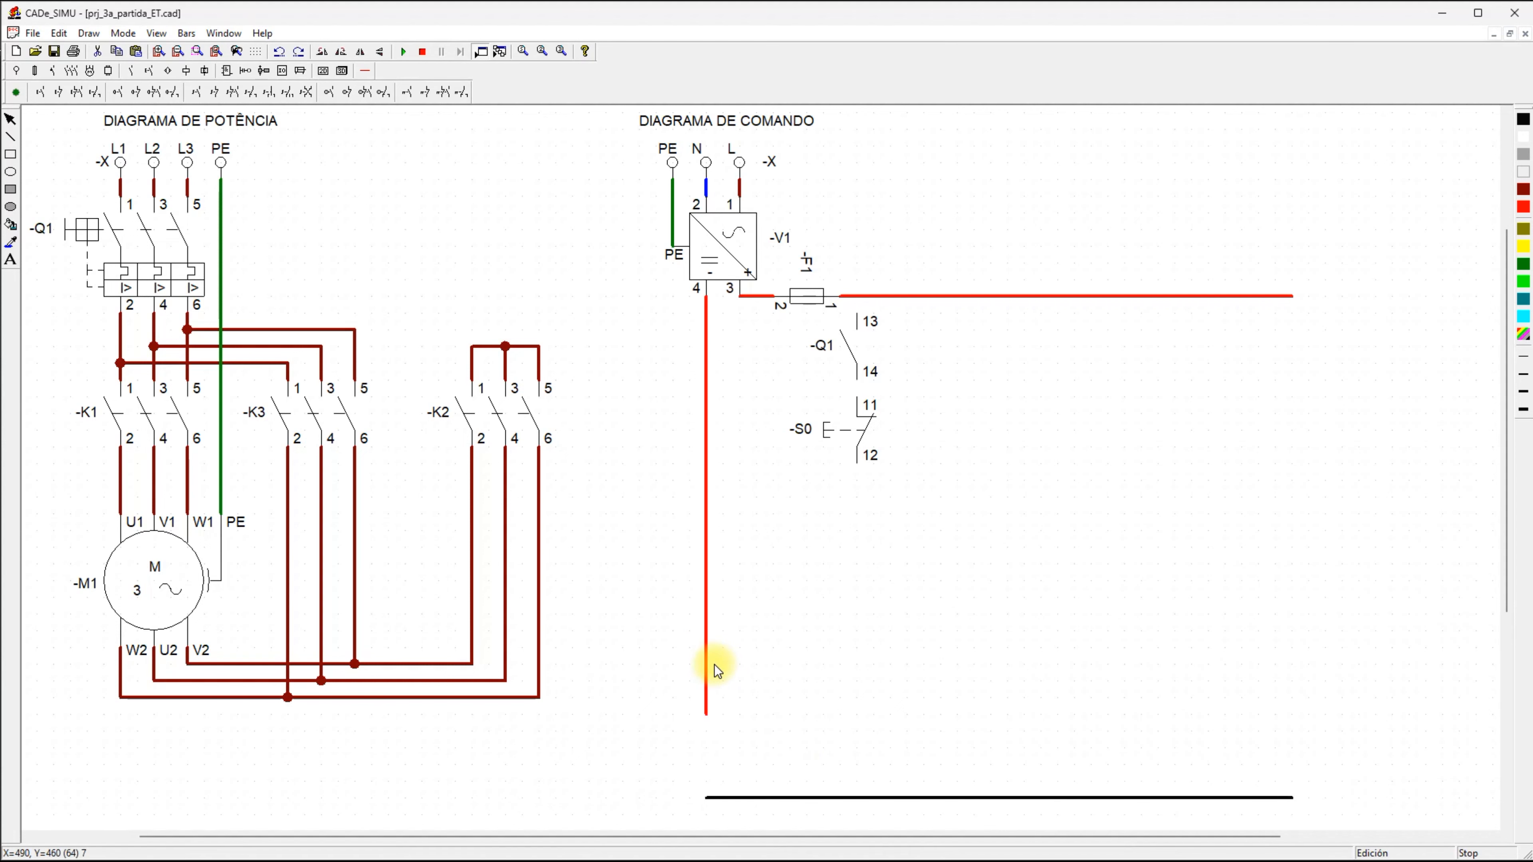
key(Delete)
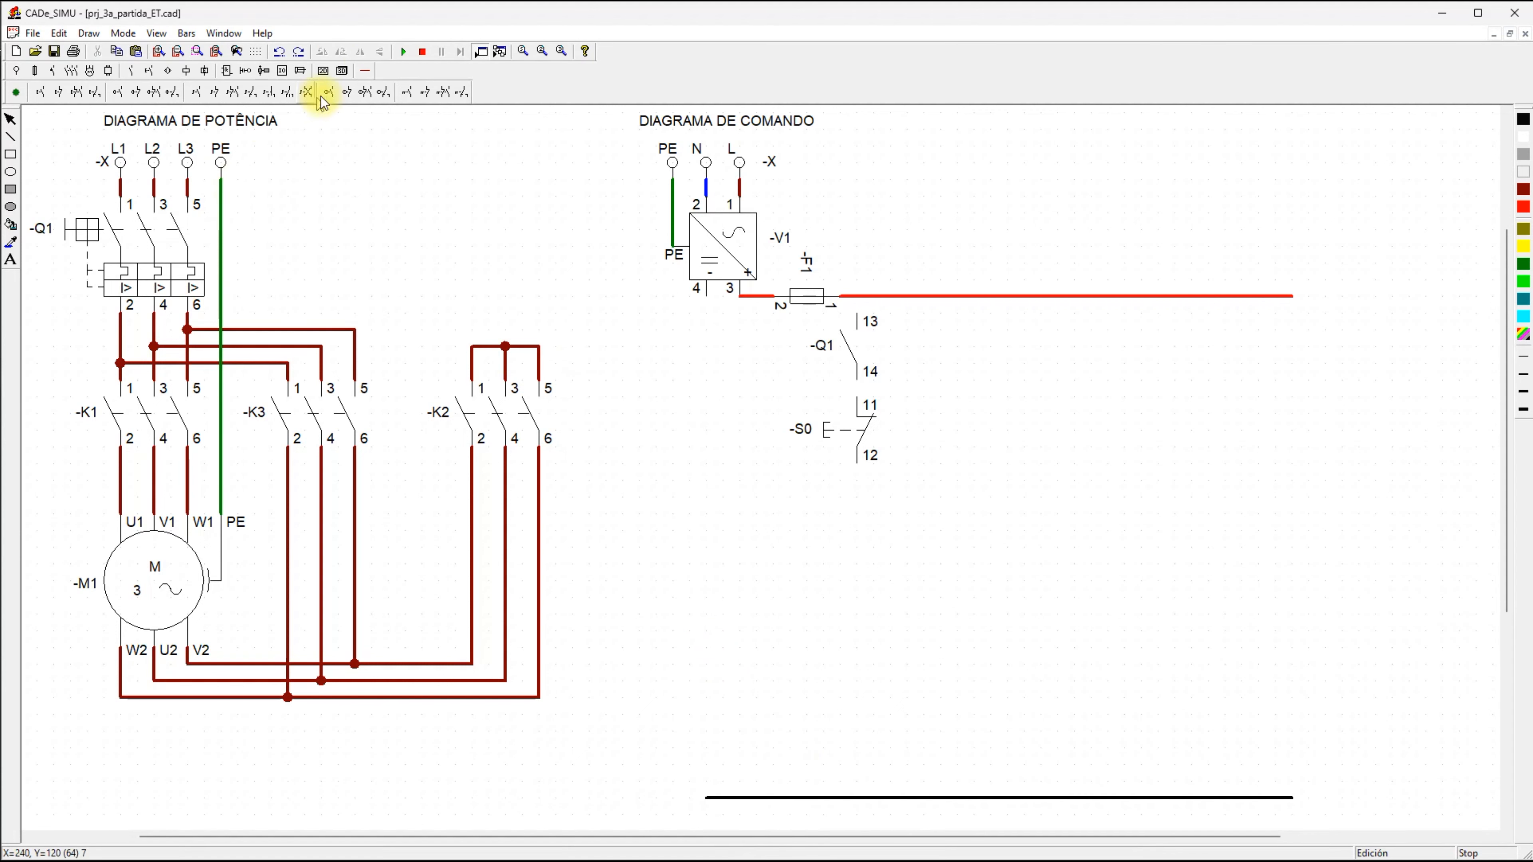
Draw a black negative wire from -V1 terminal 4 down towards the lowered negative rail.
click(371, 71)
click(221, 92)
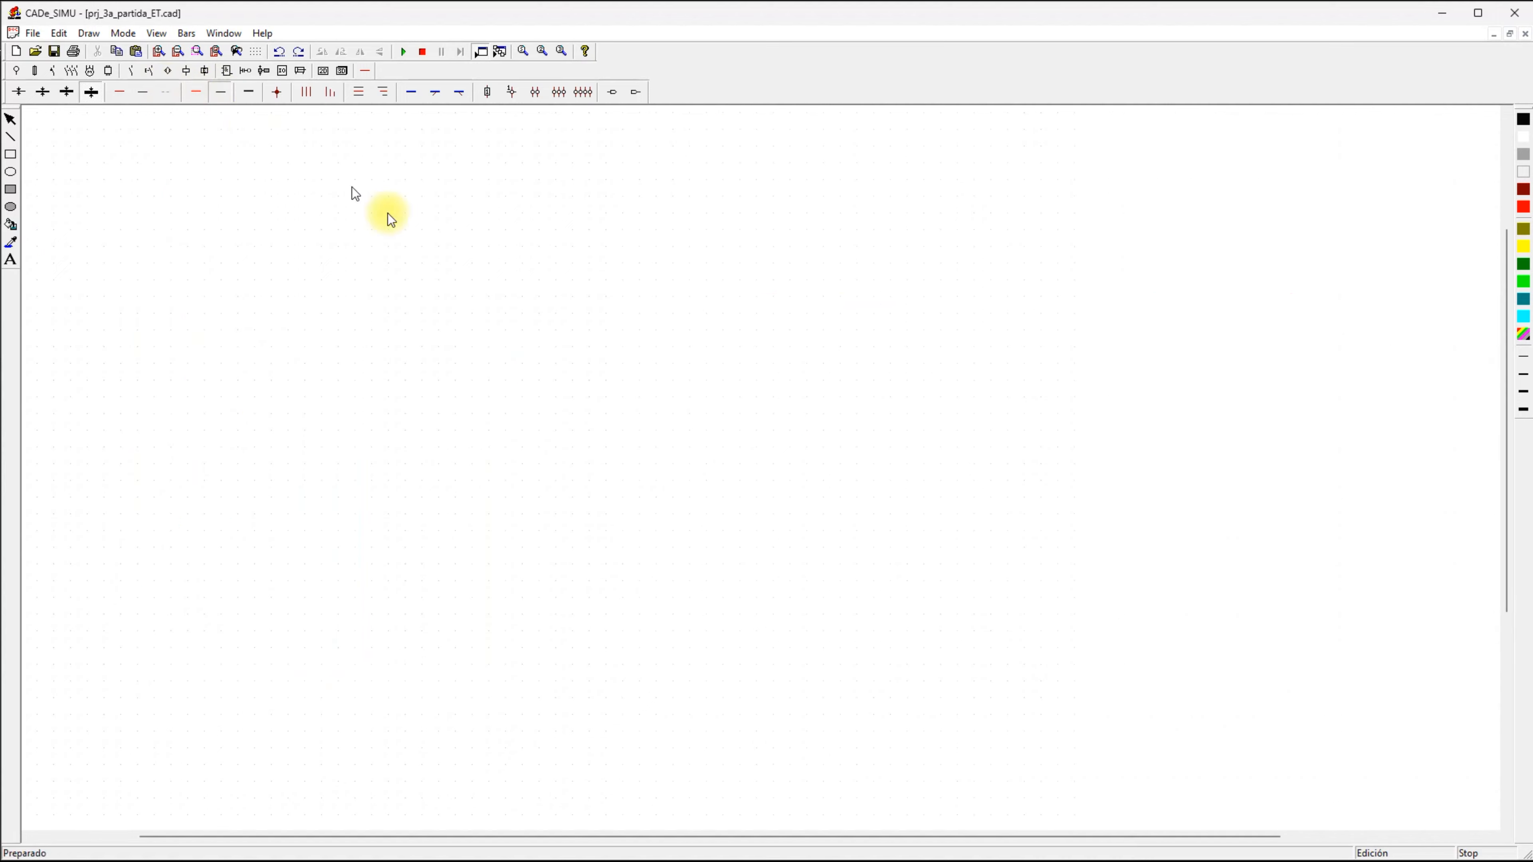
click(705, 296)
click(706, 779)
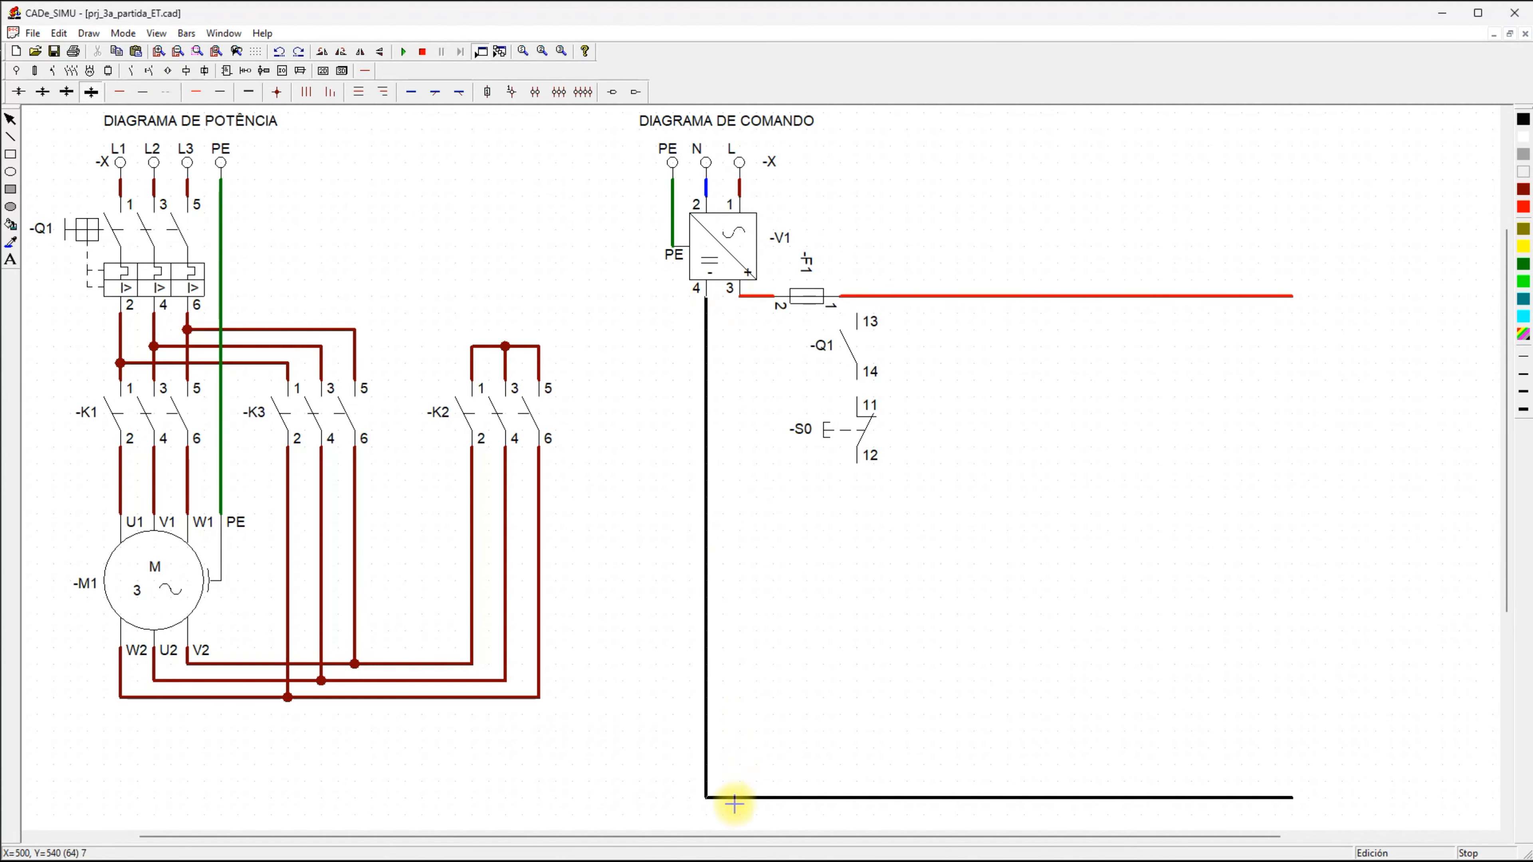
right_click(880, 636)
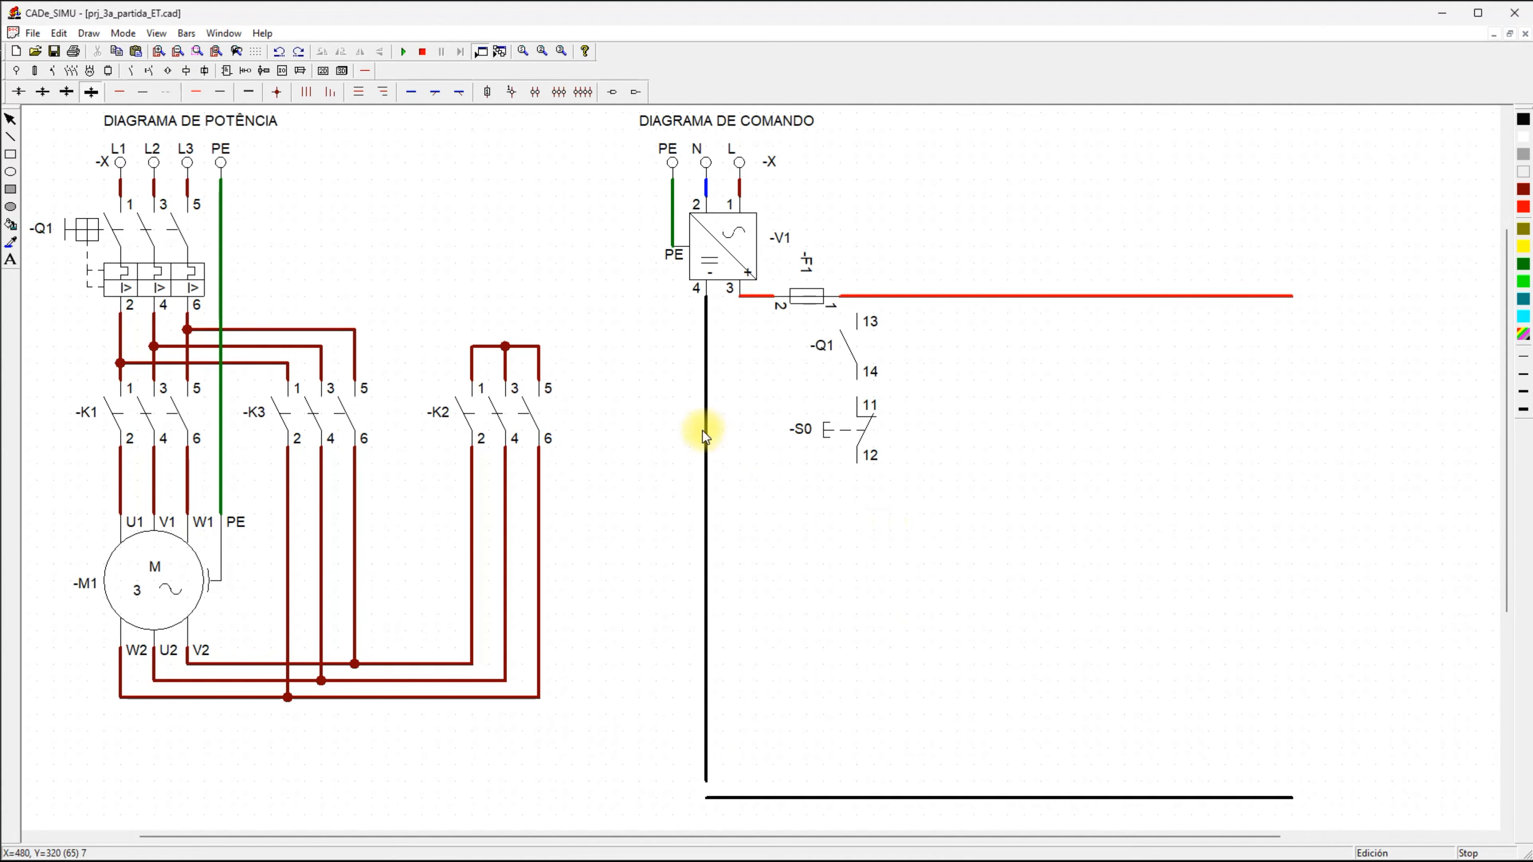
Wire the positive rail to -Q1 terminal 13 in red with a junction, and -Q1 terminal 14 to -S0 terminal 11 with a phase wire.
click(196, 92)
click(857, 296)
click(857, 314)
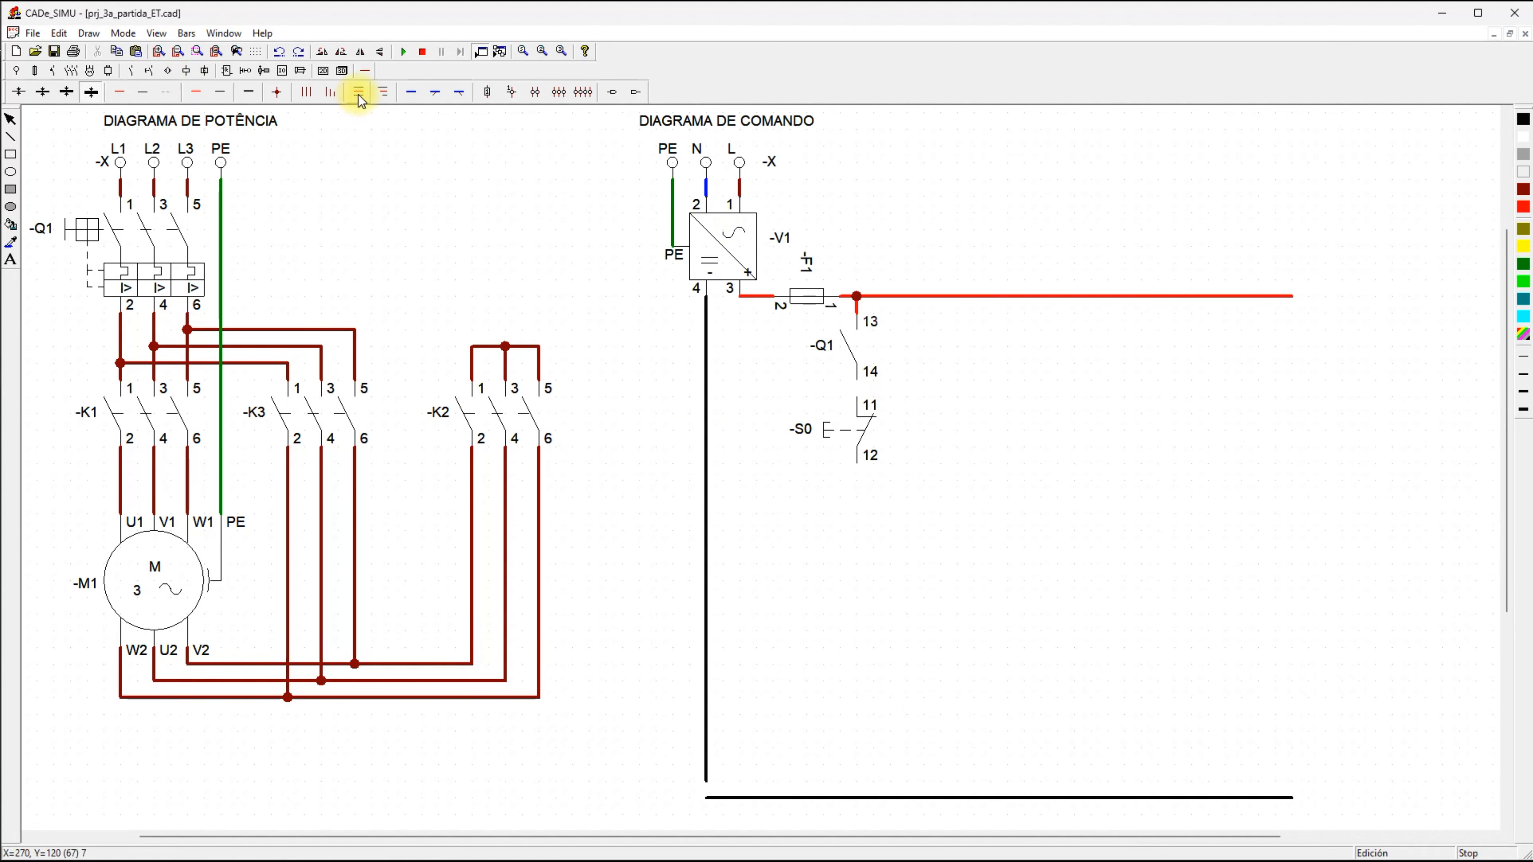
click(126, 97)
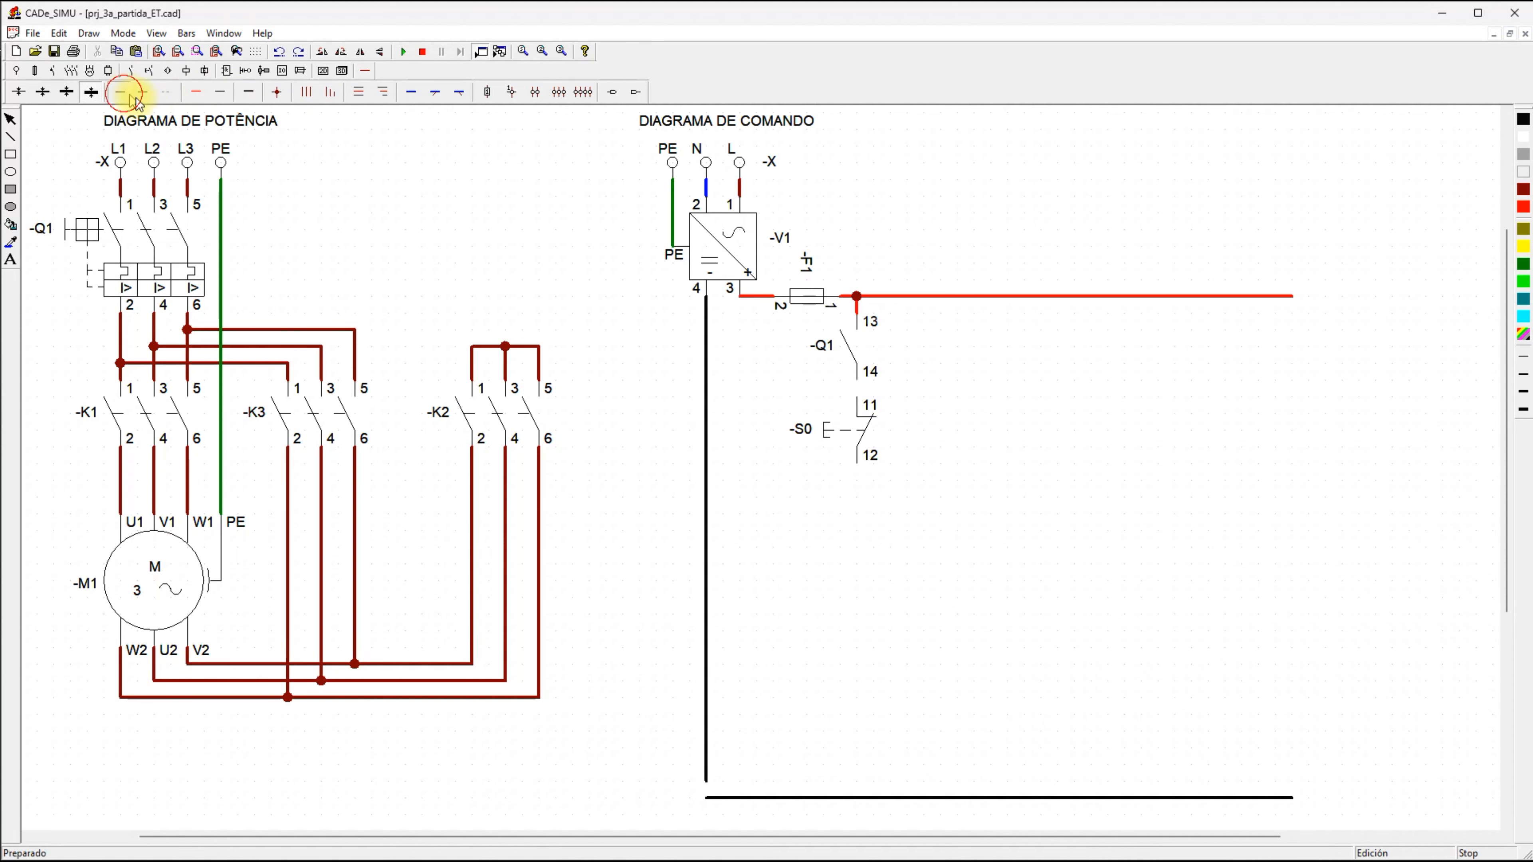
click(860, 395)
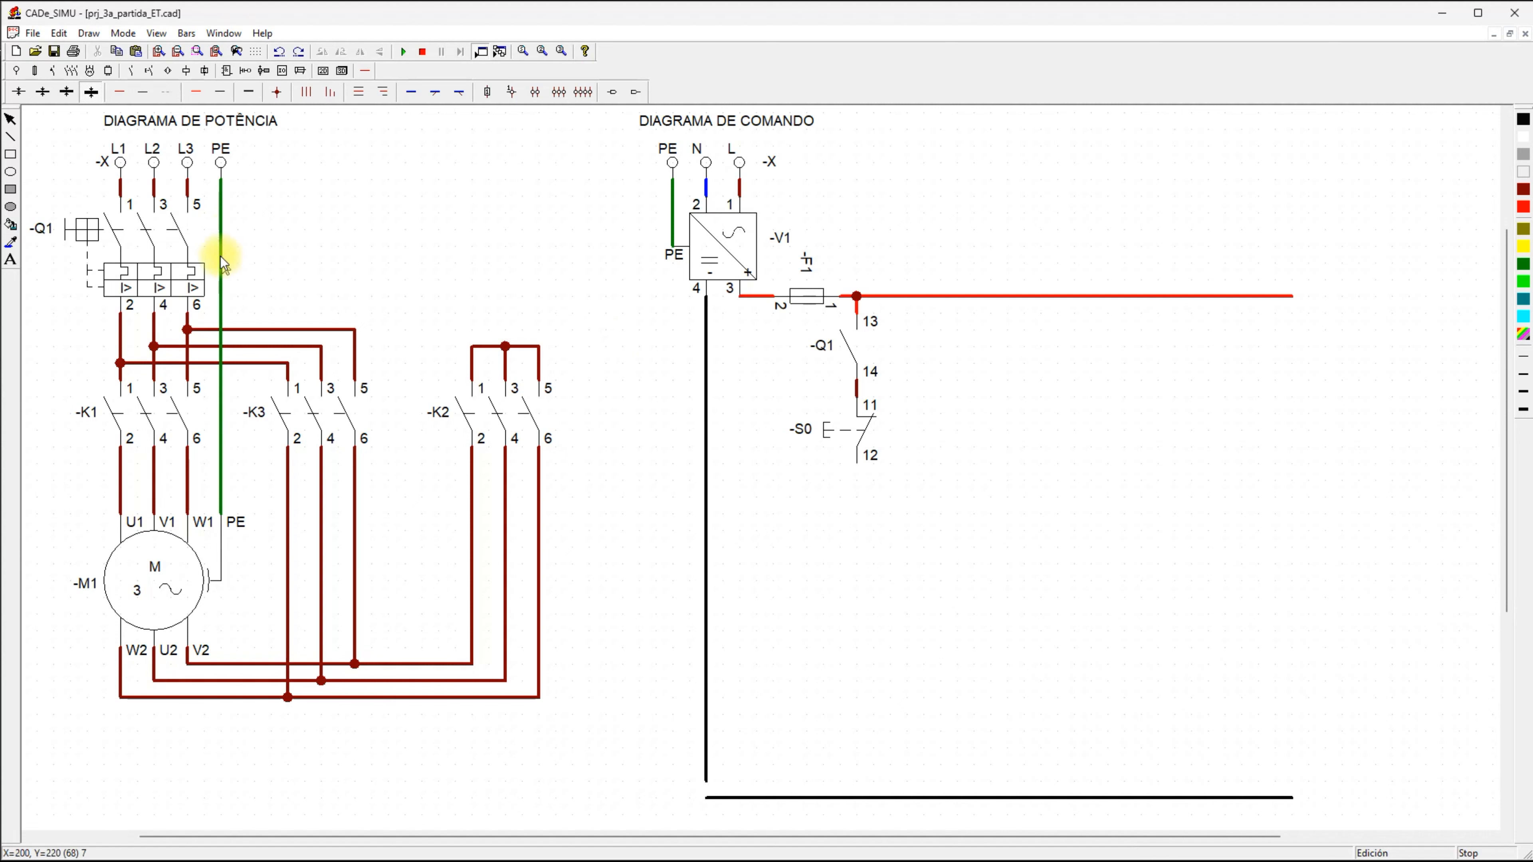
Place a monostable coil in line with -S0, just above the negative rail, and name it -K2.
click(187, 70)
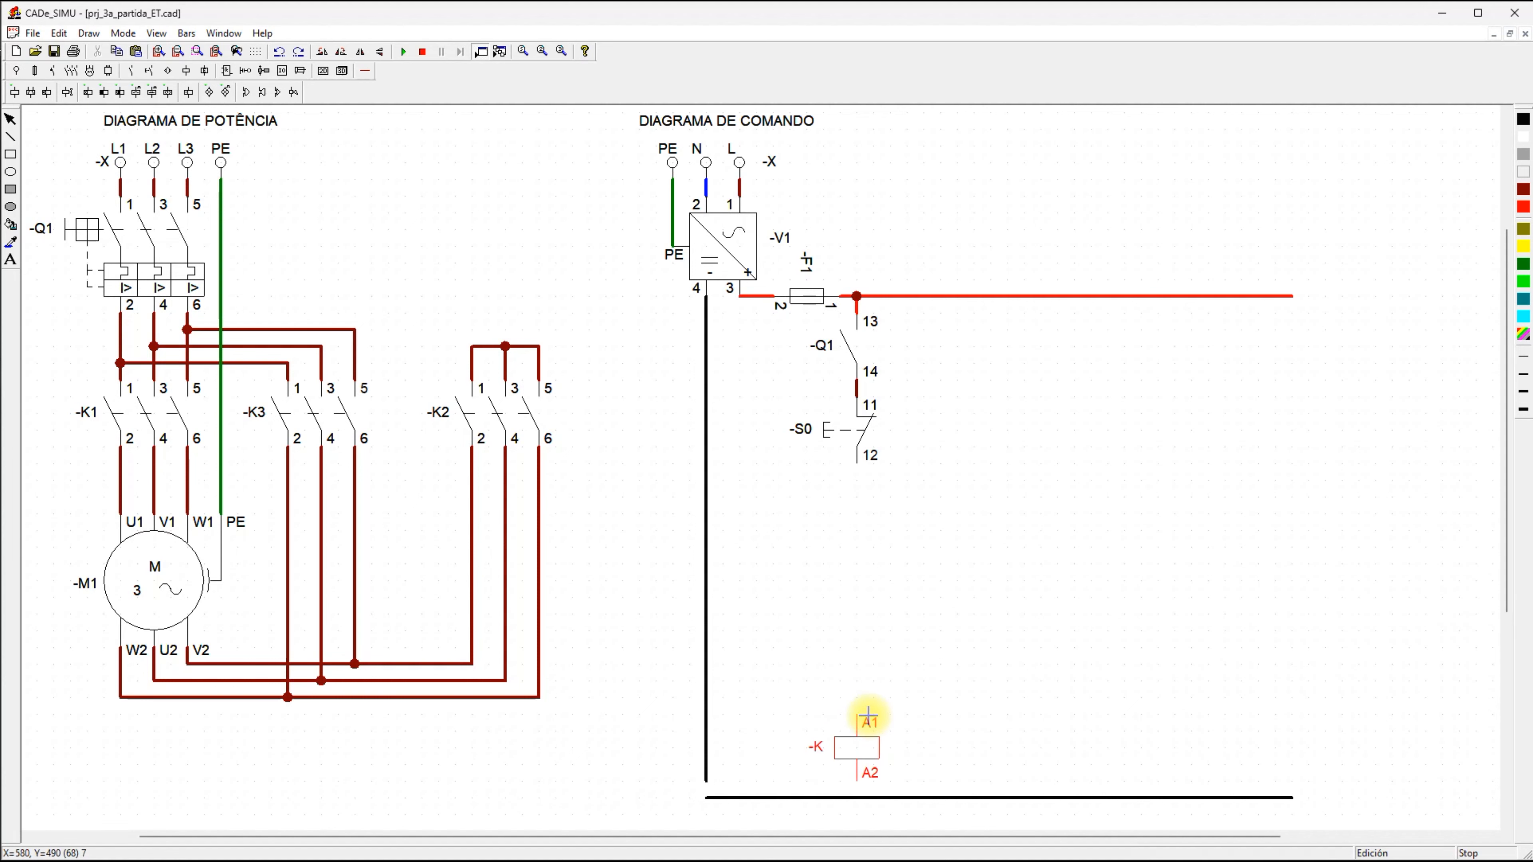
click(867, 715)
double_click(873, 753)
click(727, 330)
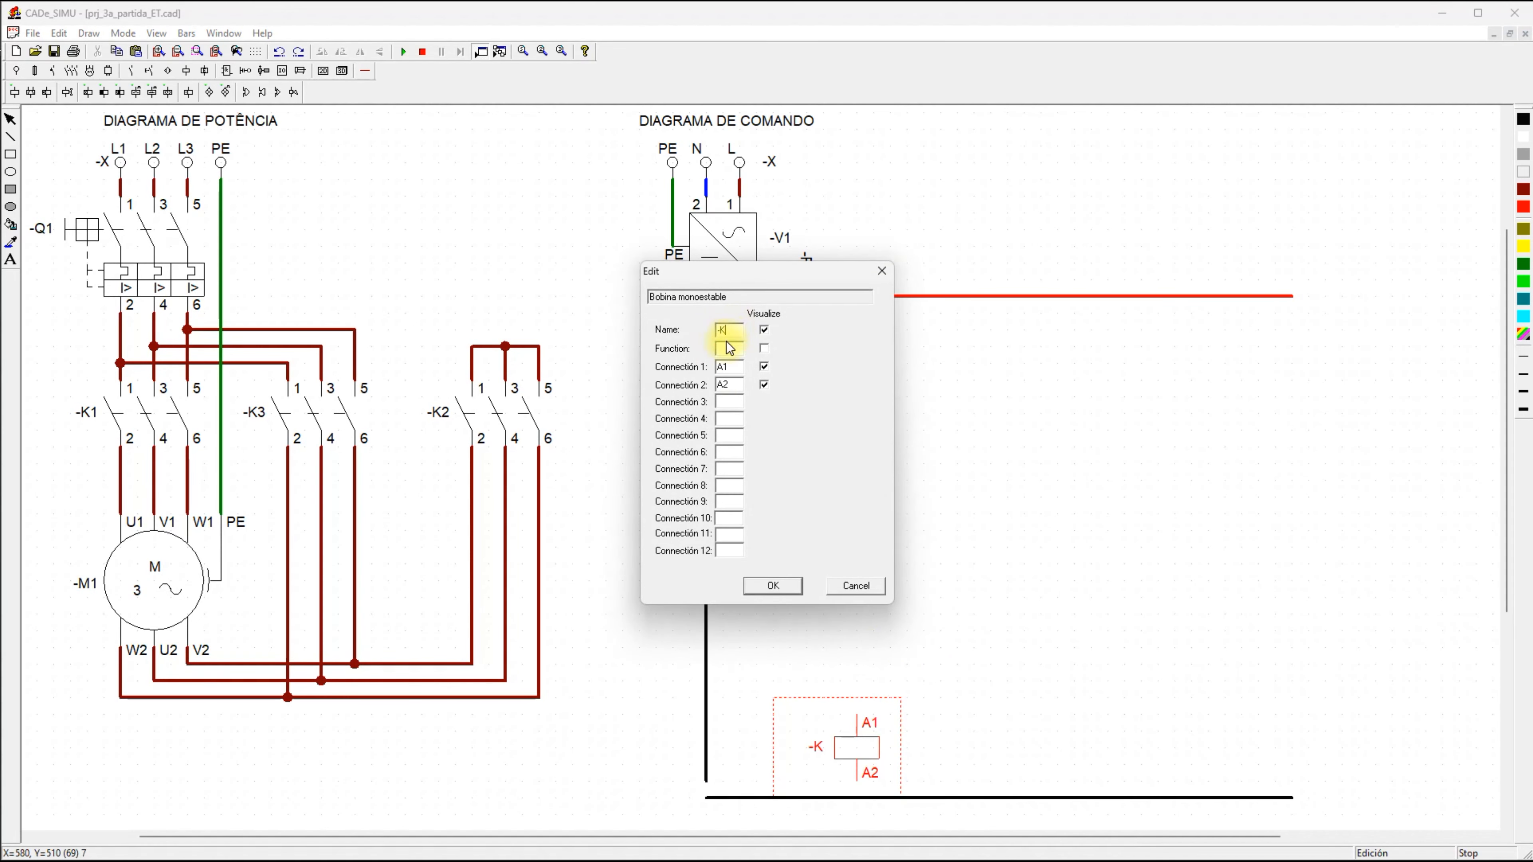
text(2)
click(774, 586)
Delete the vertical negative conductor and try to redraw it from -V1 terminal 4 down to the negative rail.
click(708, 720)
key(Delete)
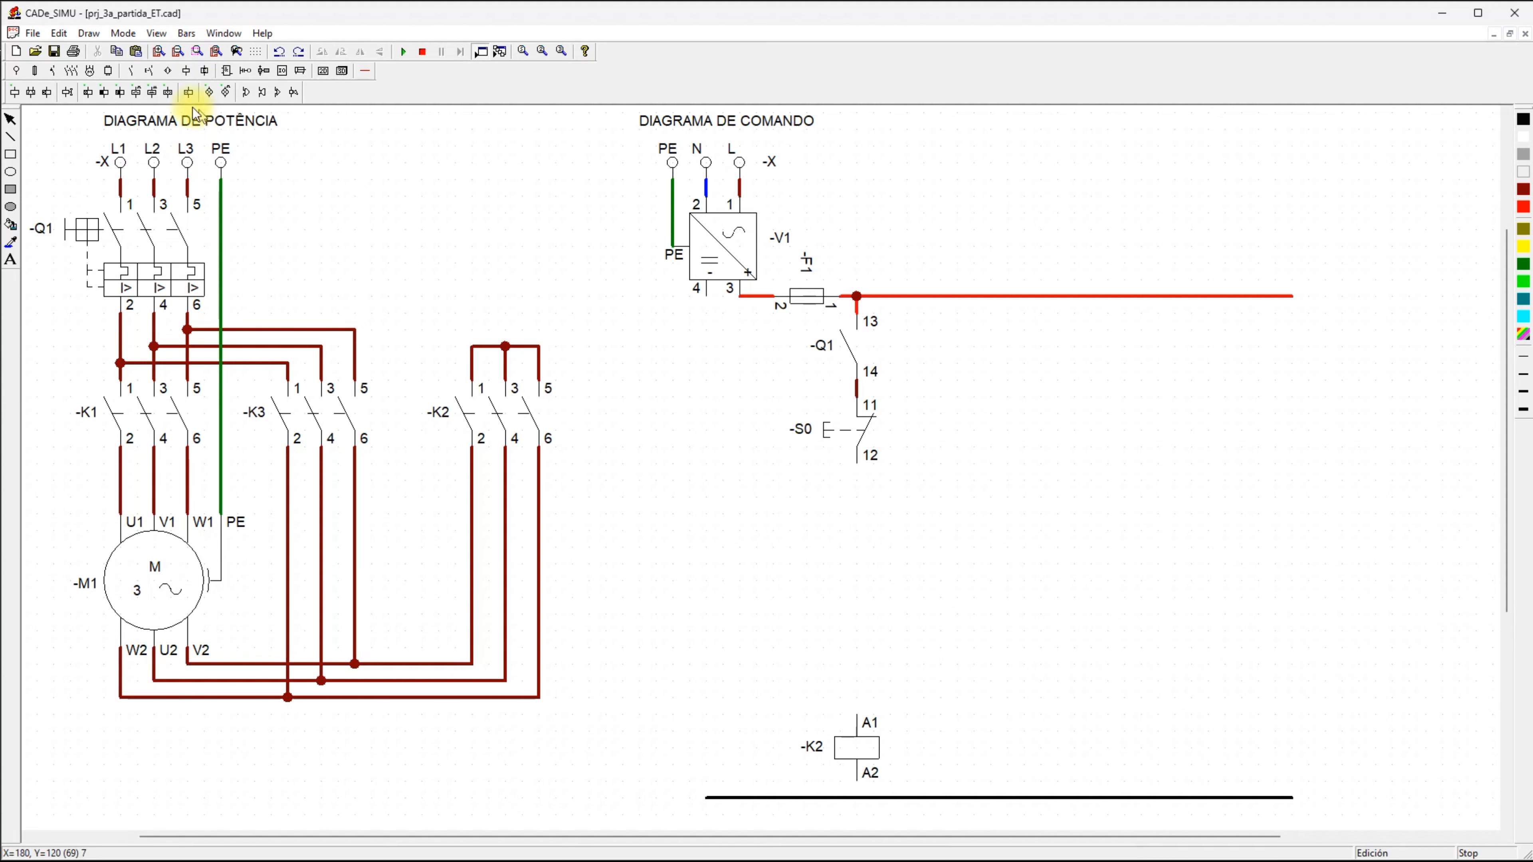
click(369, 71)
click(220, 89)
drag(709, 295, 740, 784)
right_click(781, 569)
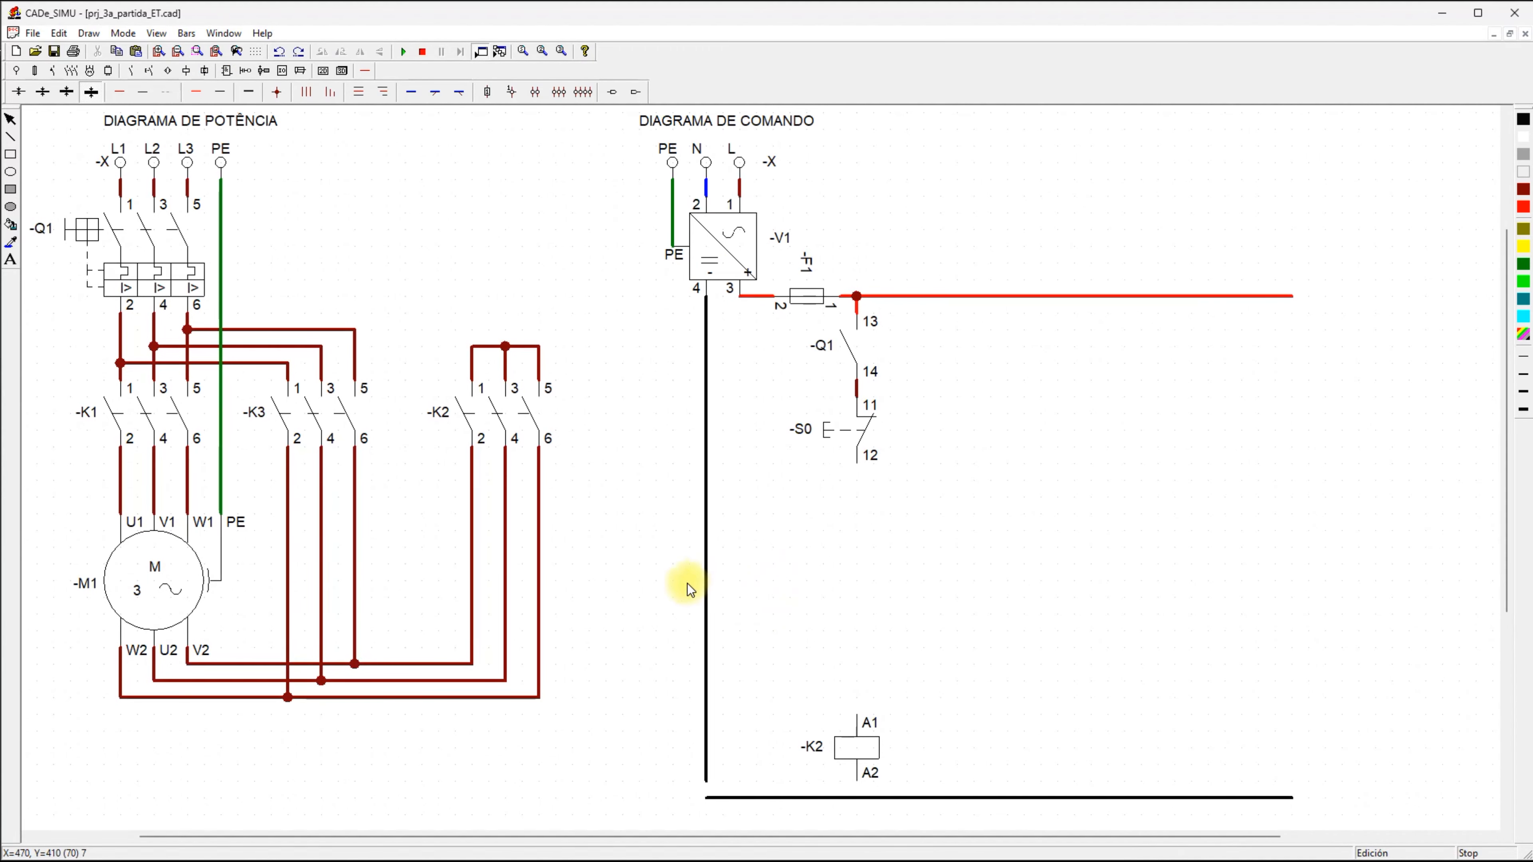
Replace the vertical negative conductor with one drawn from the start of the lowered rail up to -V1 terminal 4.
click(707, 598)
key(Delete)
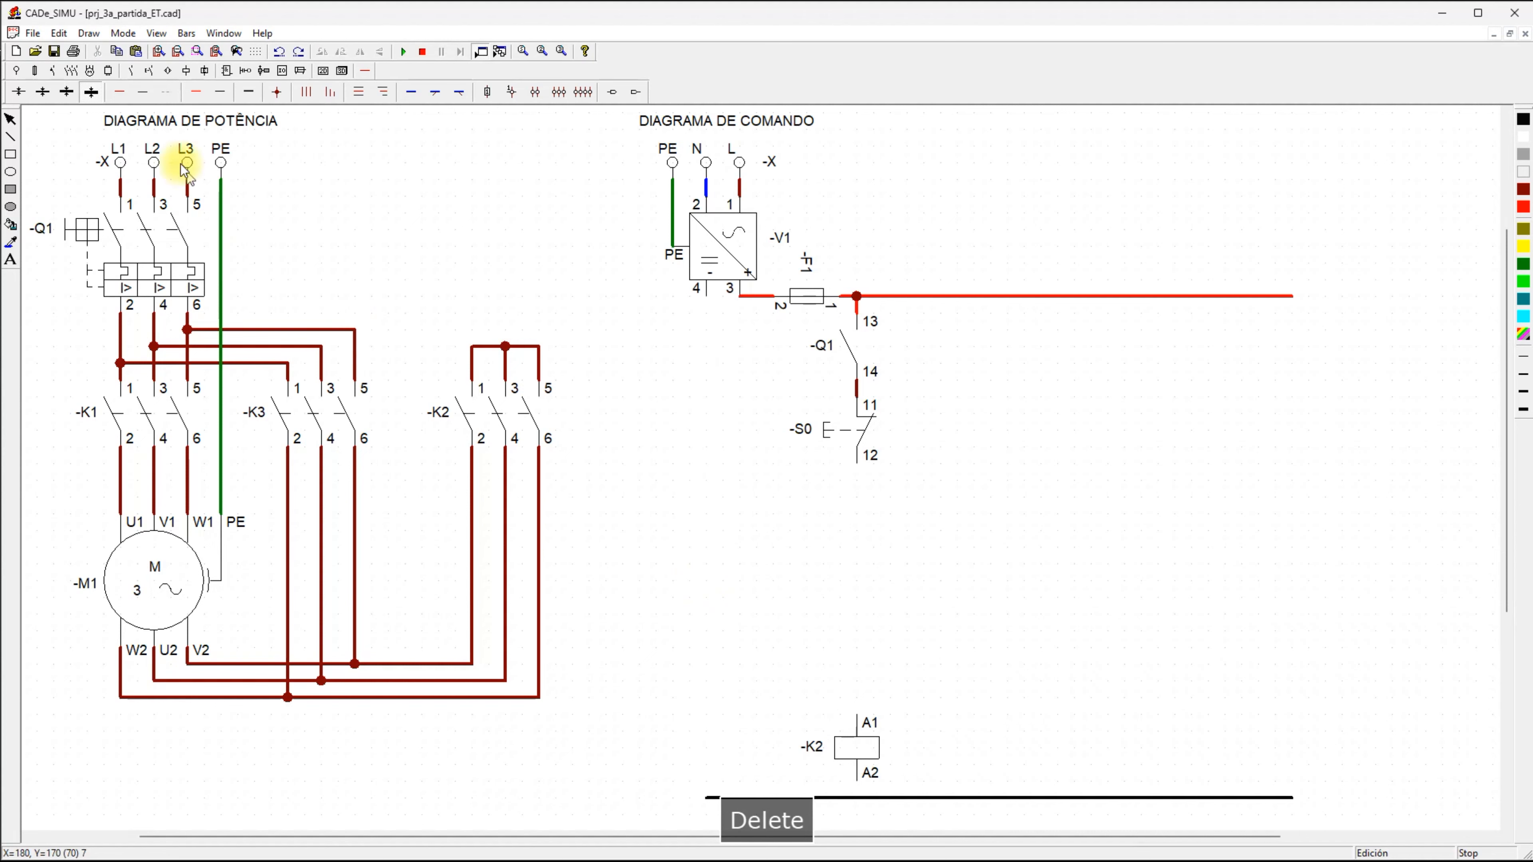
click(220, 92)
drag(706, 798, 706, 296)
right_click(781, 481)
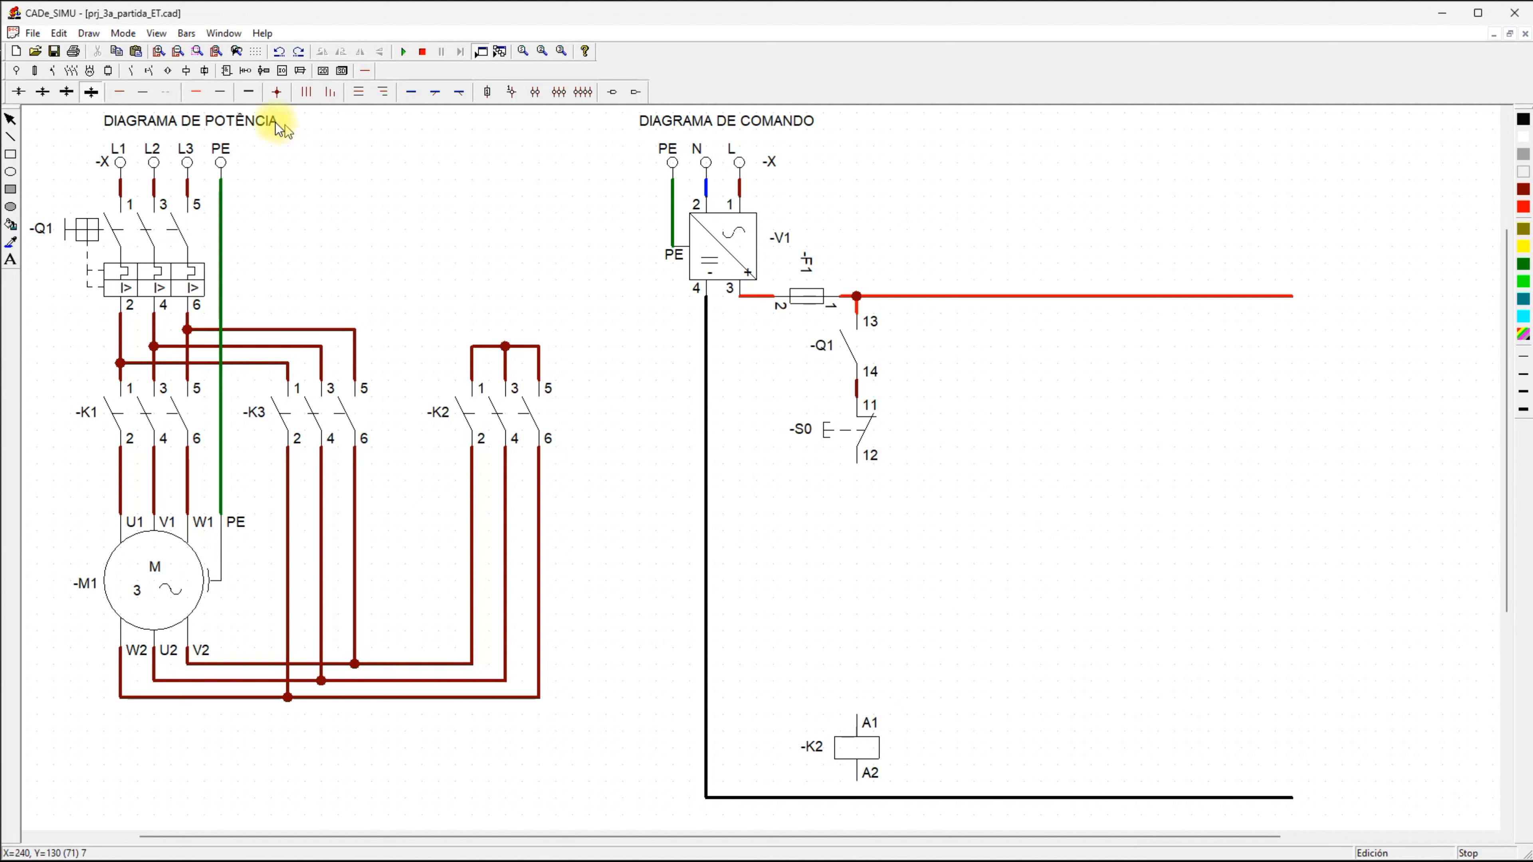
Try to draw a black wire from coil -K2 terminal A2 down past the negative rail, and delete it.
click(141, 93)
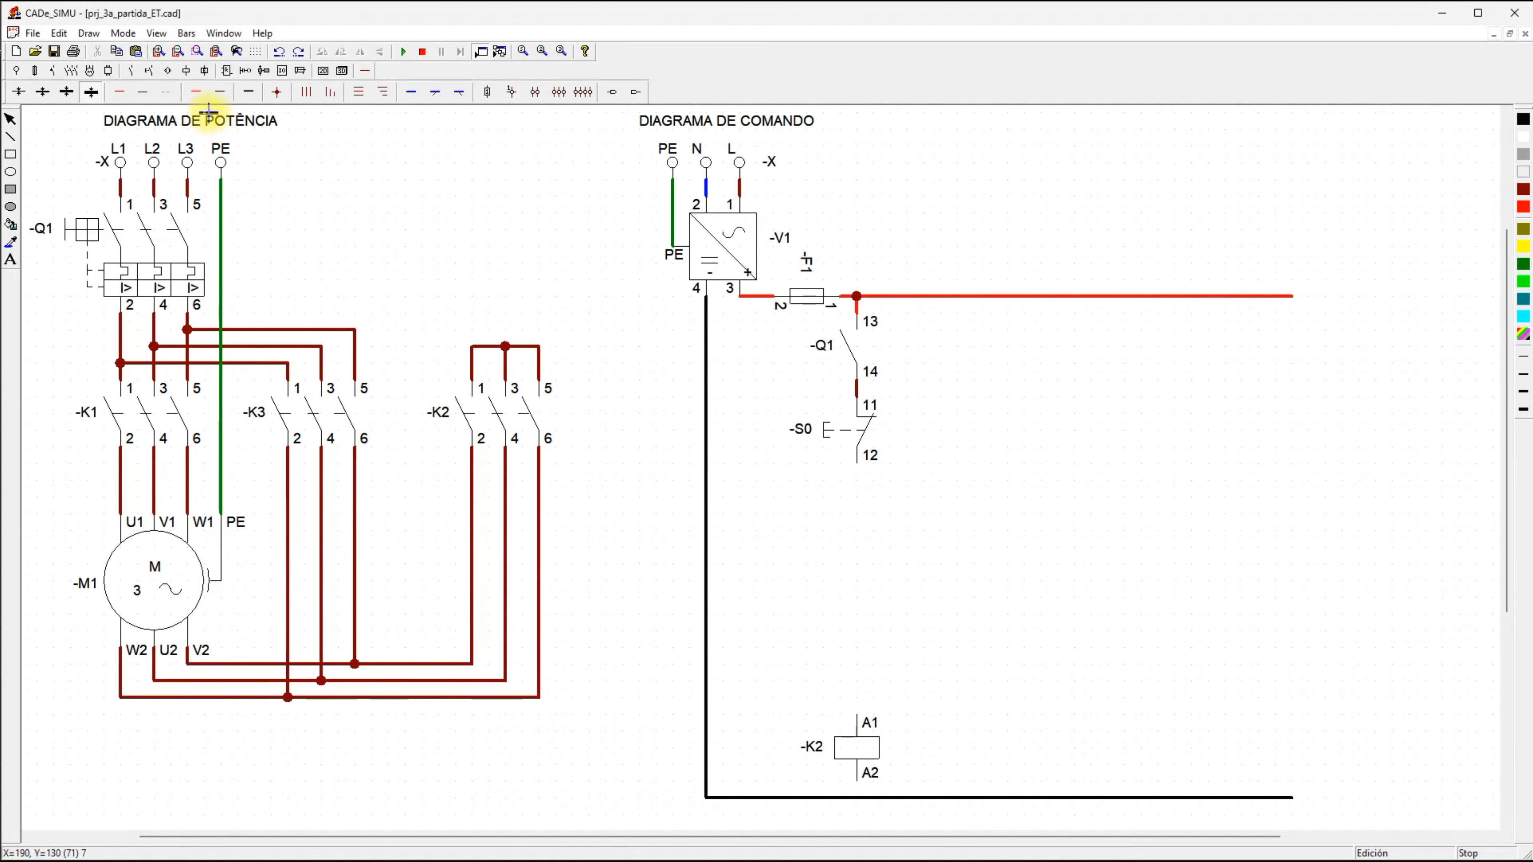
click(859, 786)
click(860, 815)
right_click(748, 778)
click(858, 815)
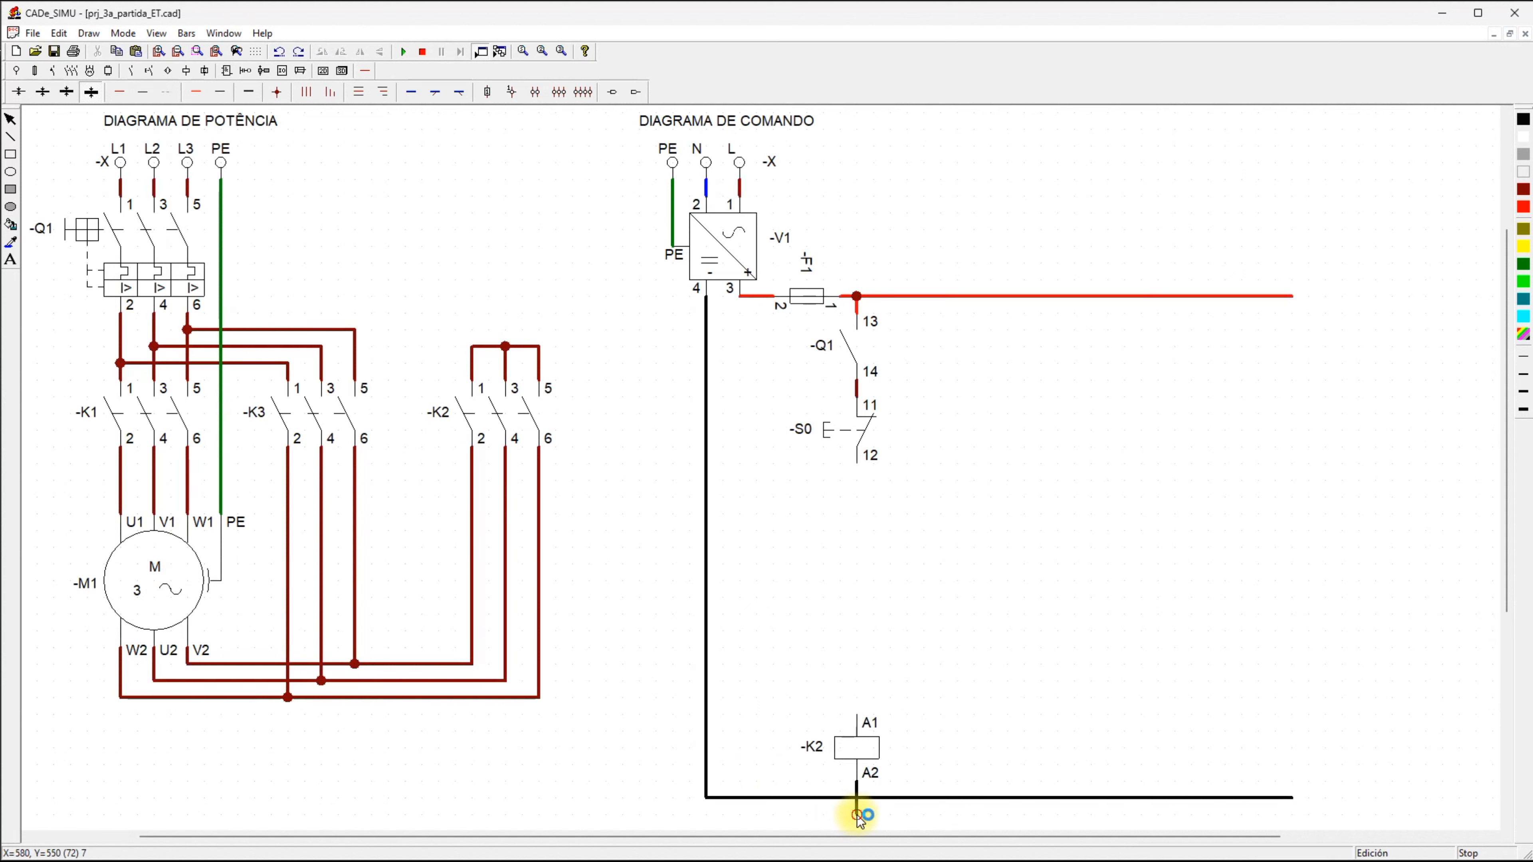
key(Delete)
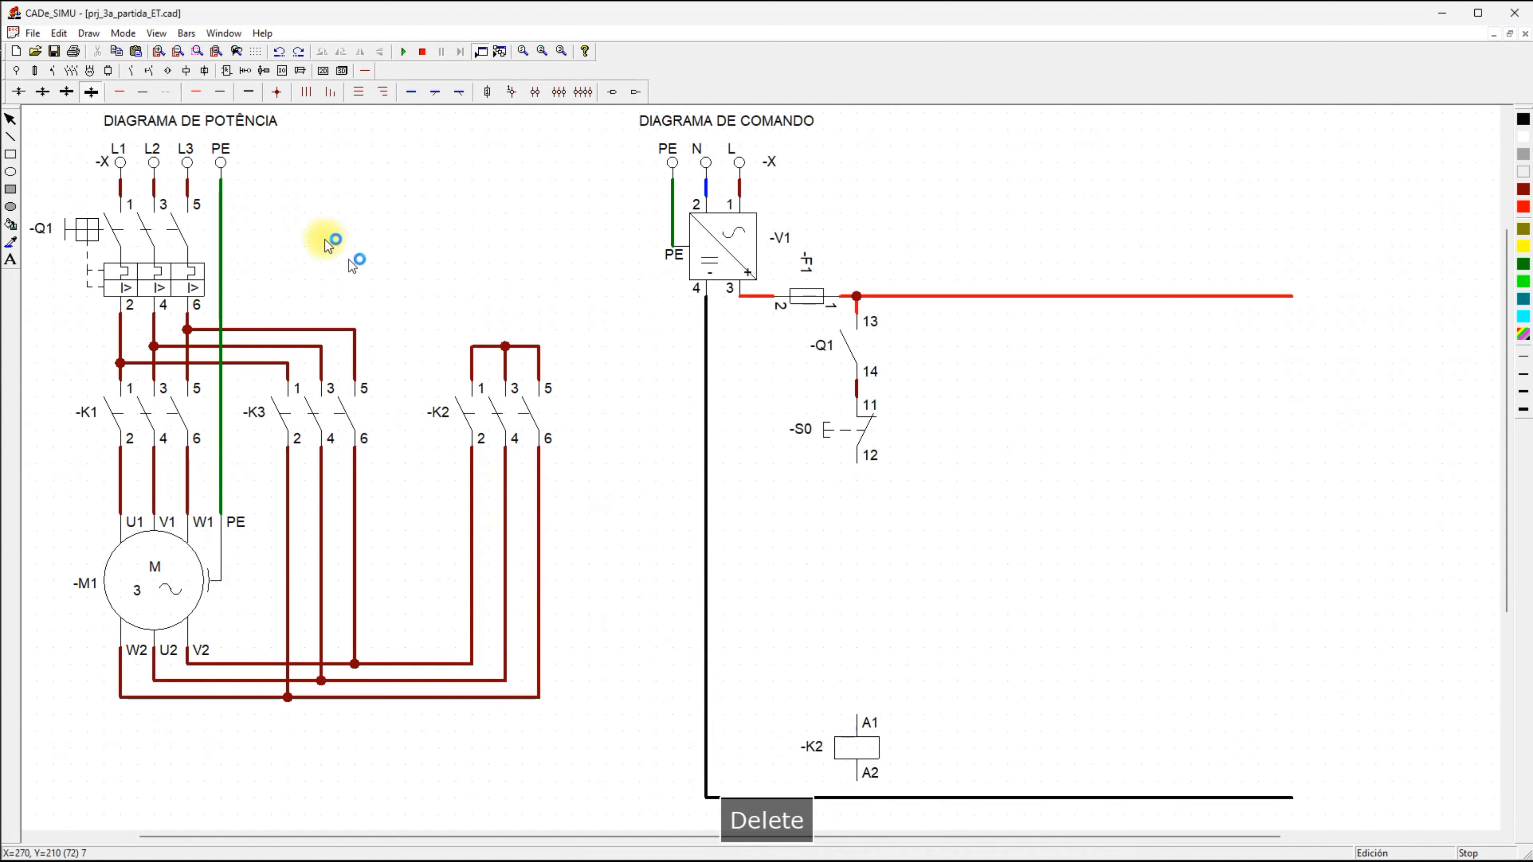
Wire coil -K2 terminal A2 to the negative rail with a negative wire and a junction.
click(219, 92)
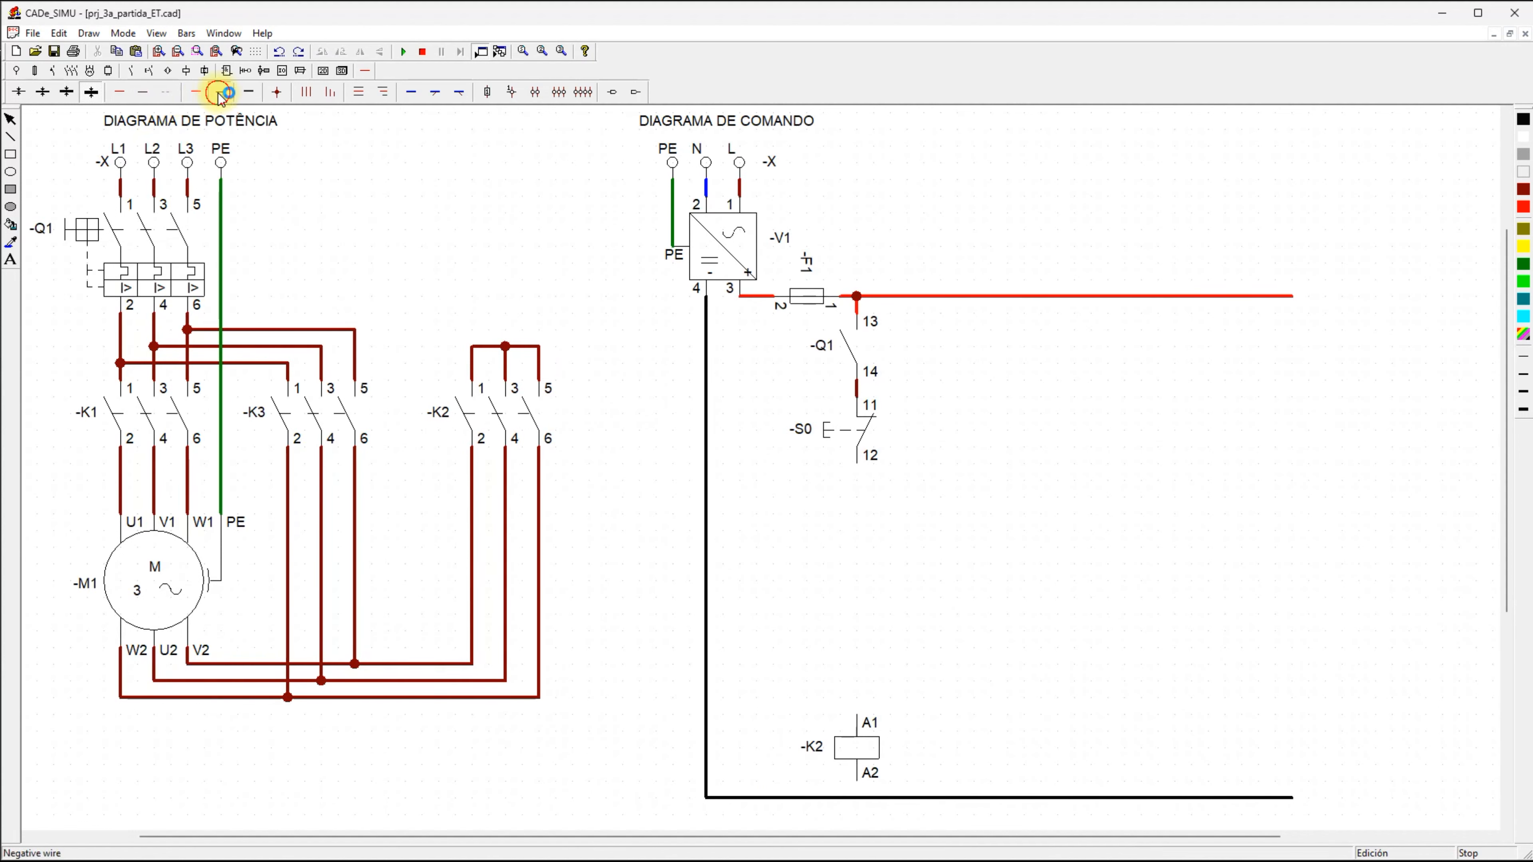
drag(861, 784, 867, 798)
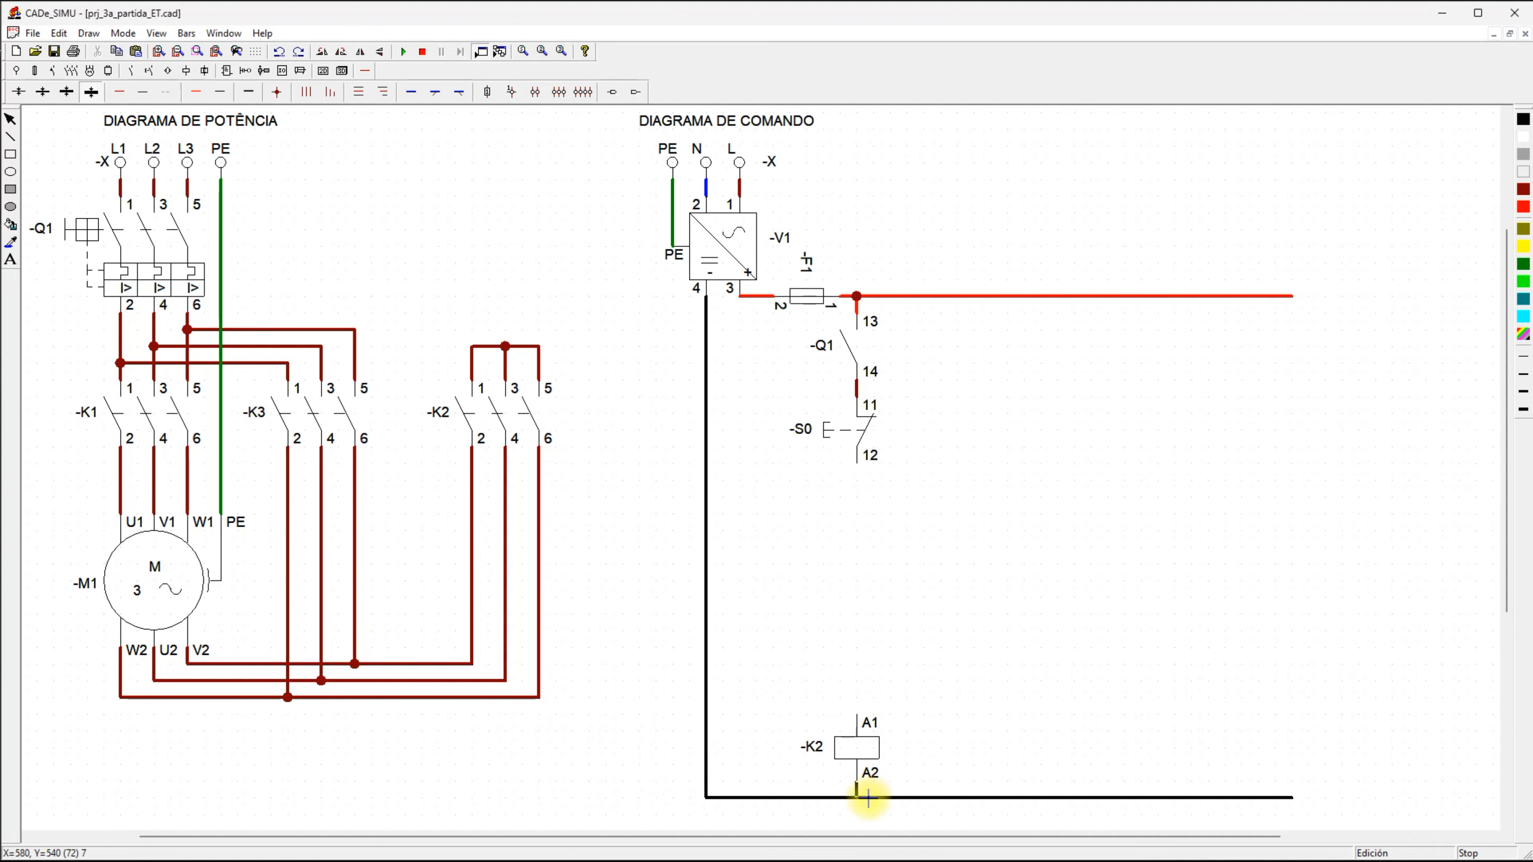
right_click(615, 600)
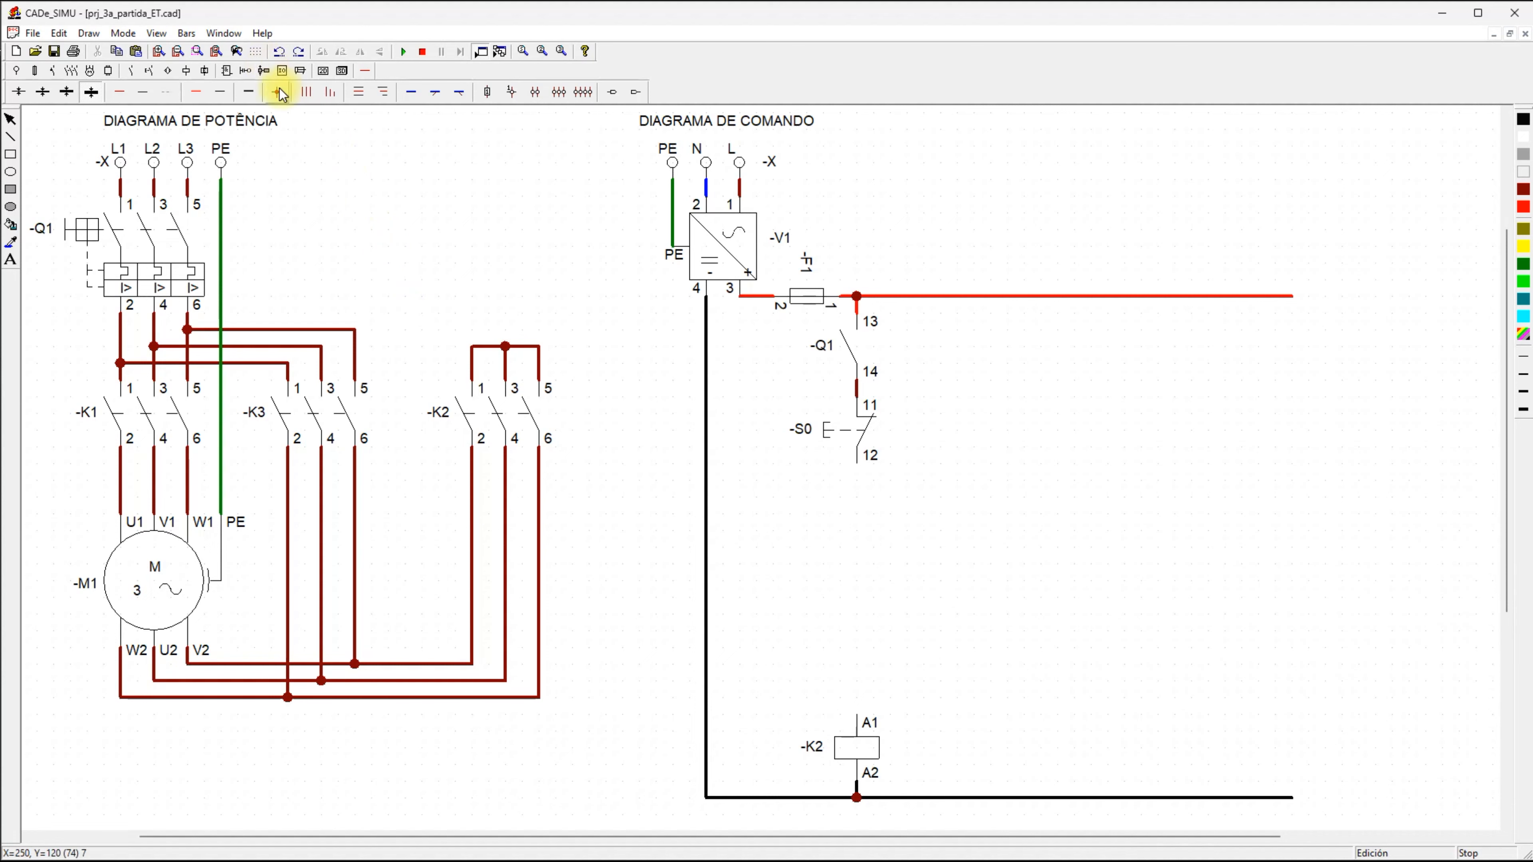
Place an on-delay timer coil beside coil -K2, above the negative rail.
click(206, 70)
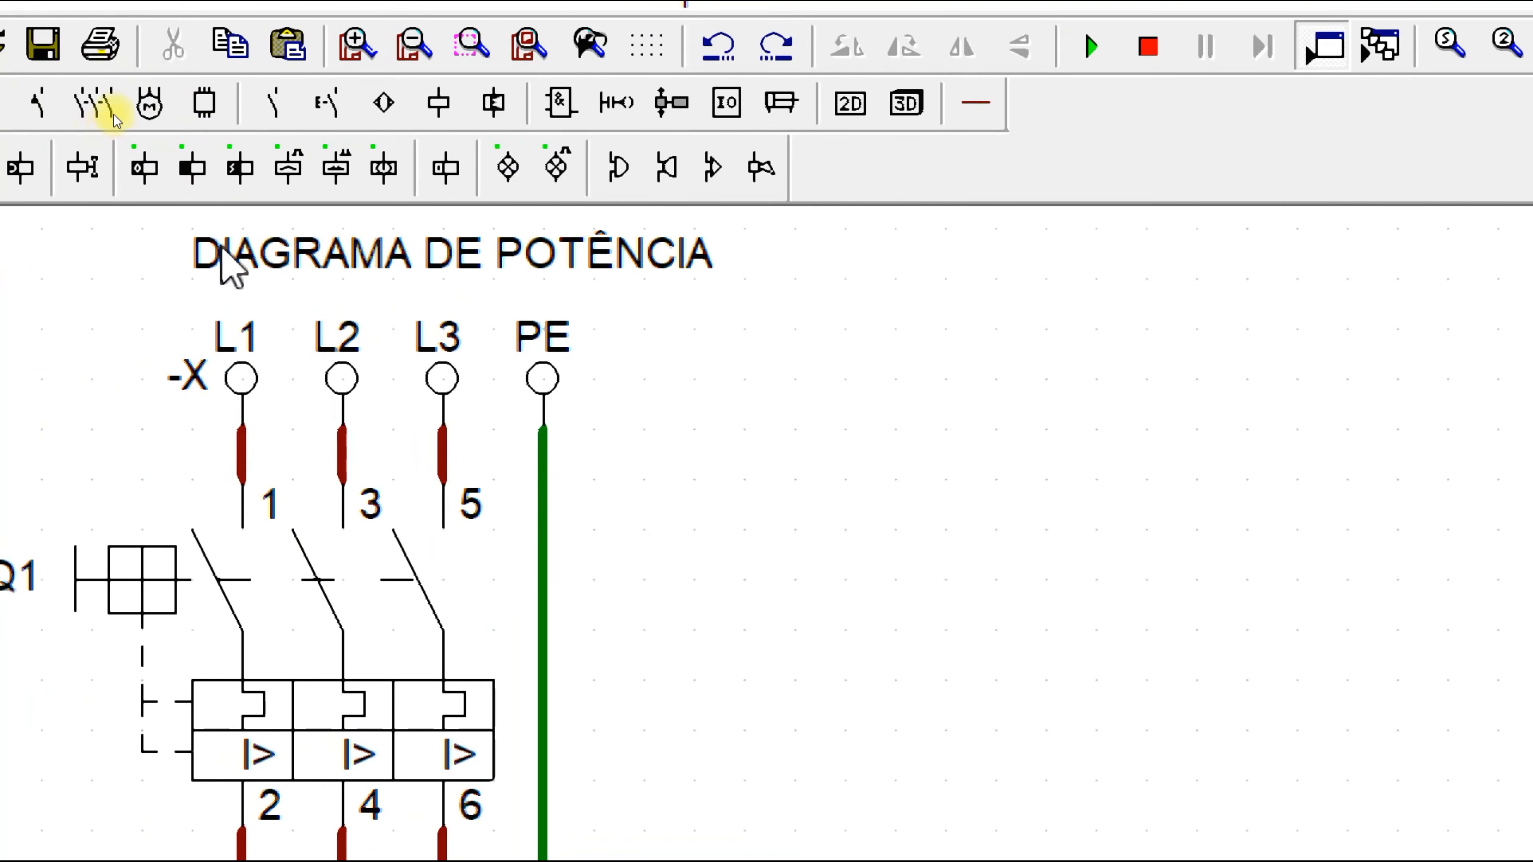
click(139, 182)
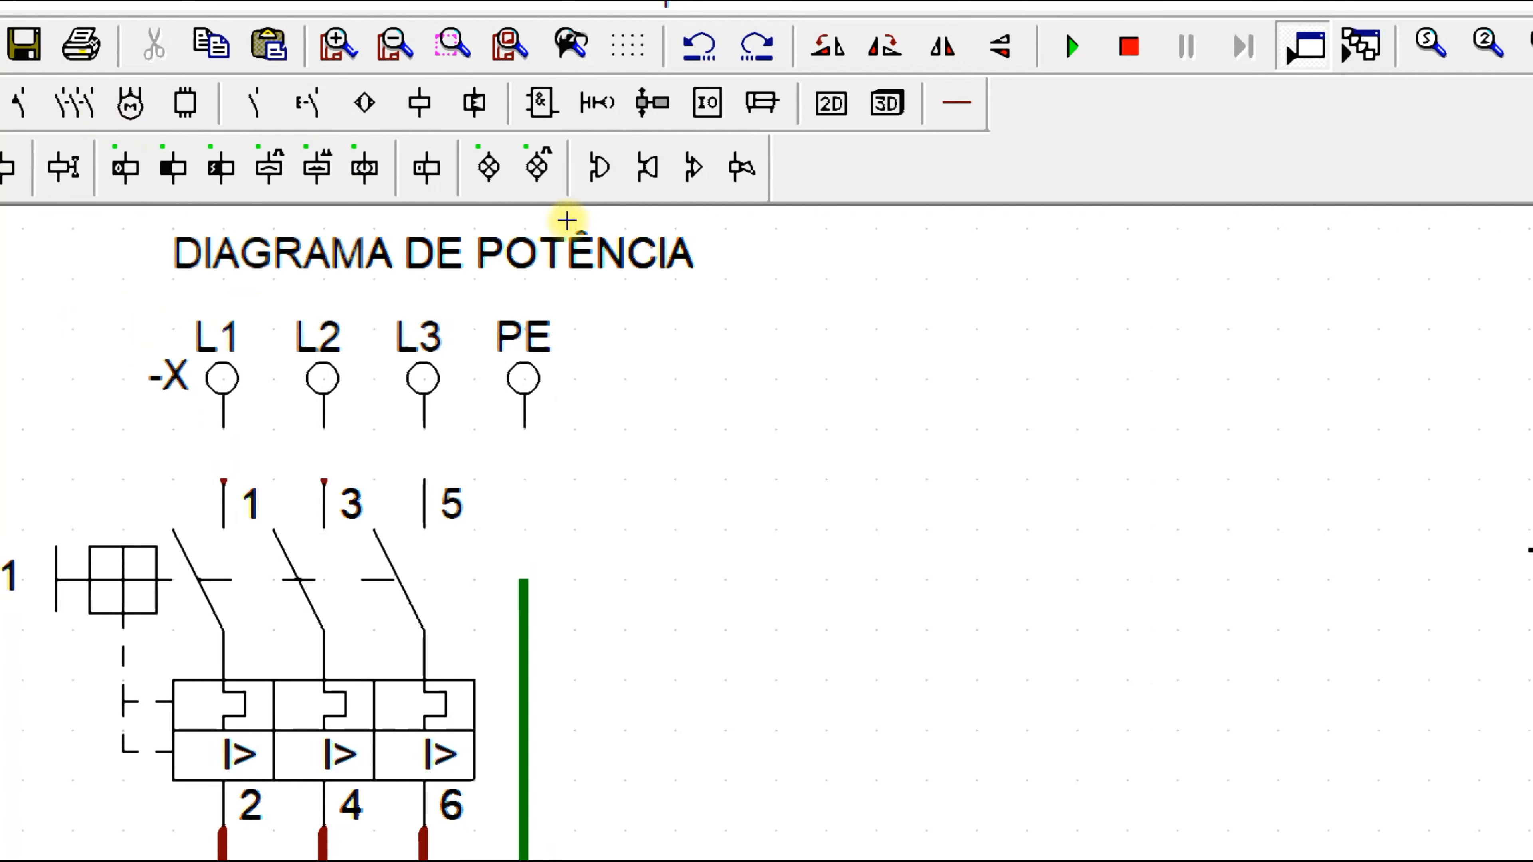
click(856, 414)
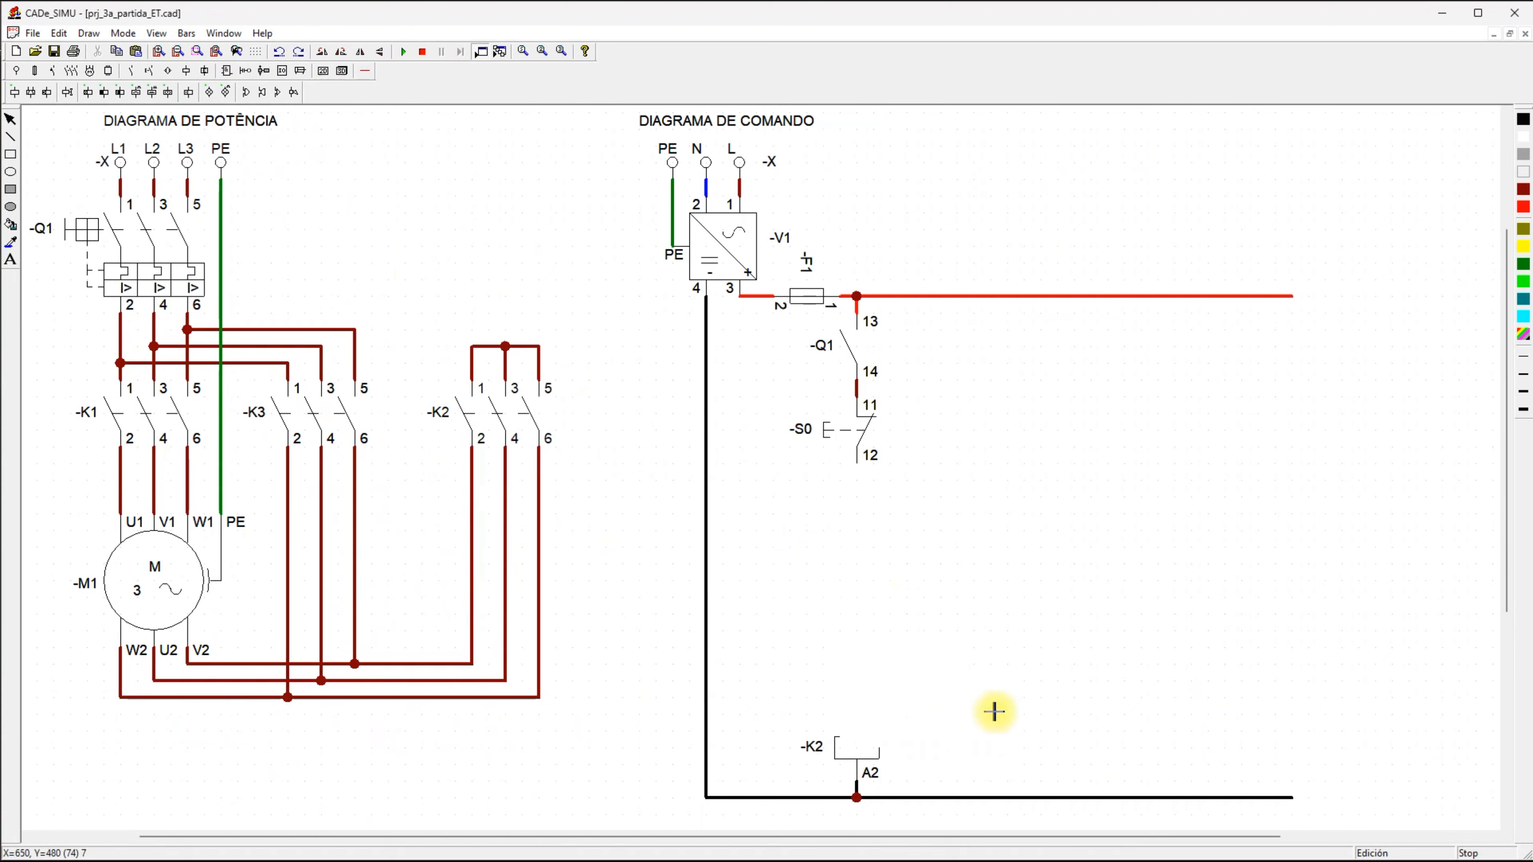
click(991, 727)
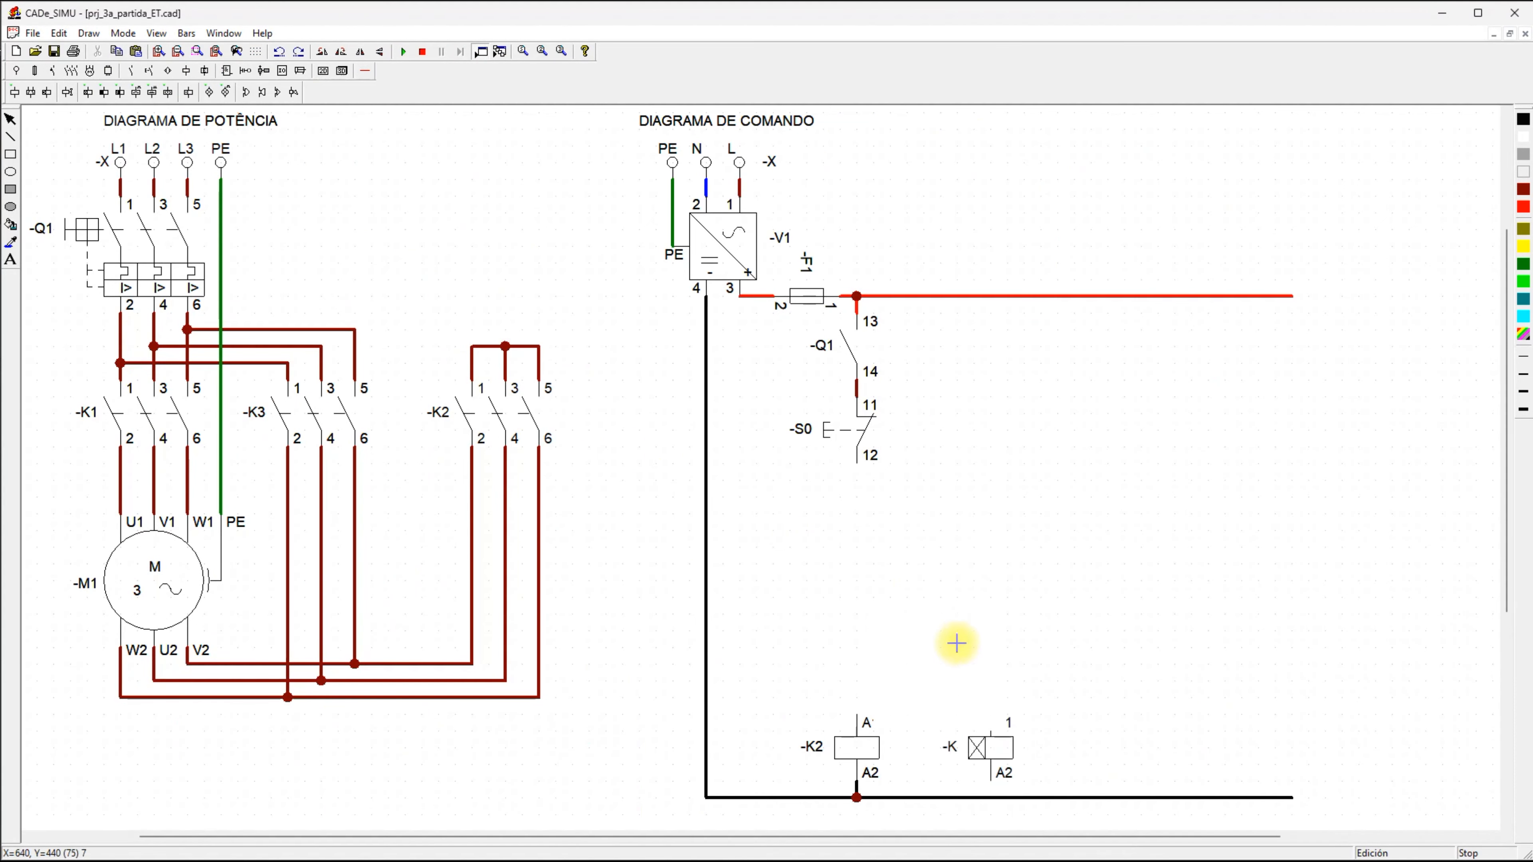
Name the timer coil -KT1 and set its delay to 8 with the x 1 Seg multiplier.
double_click(1003, 762)
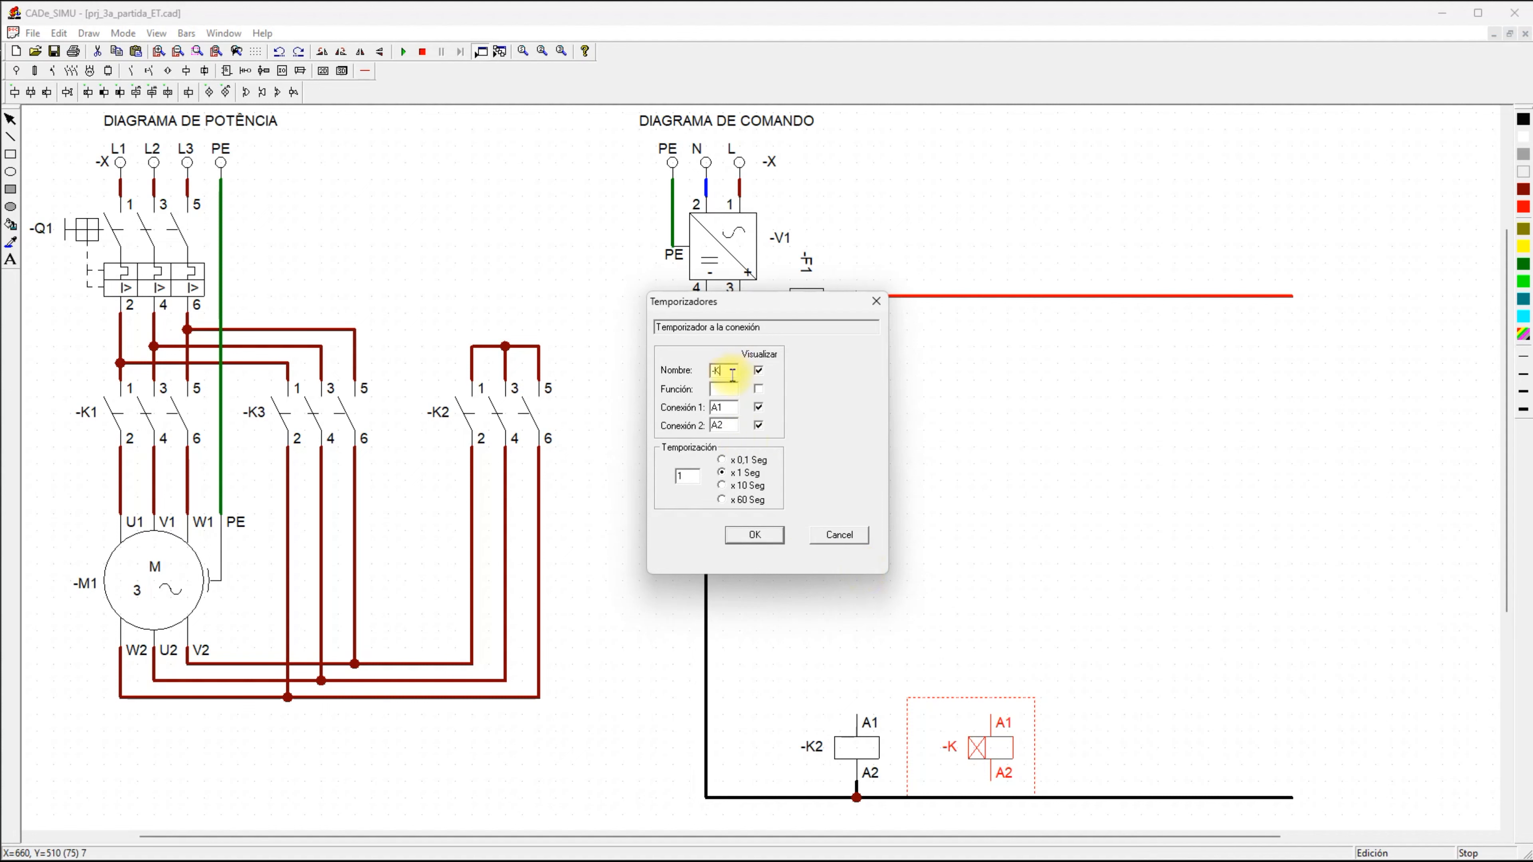
text(T1)
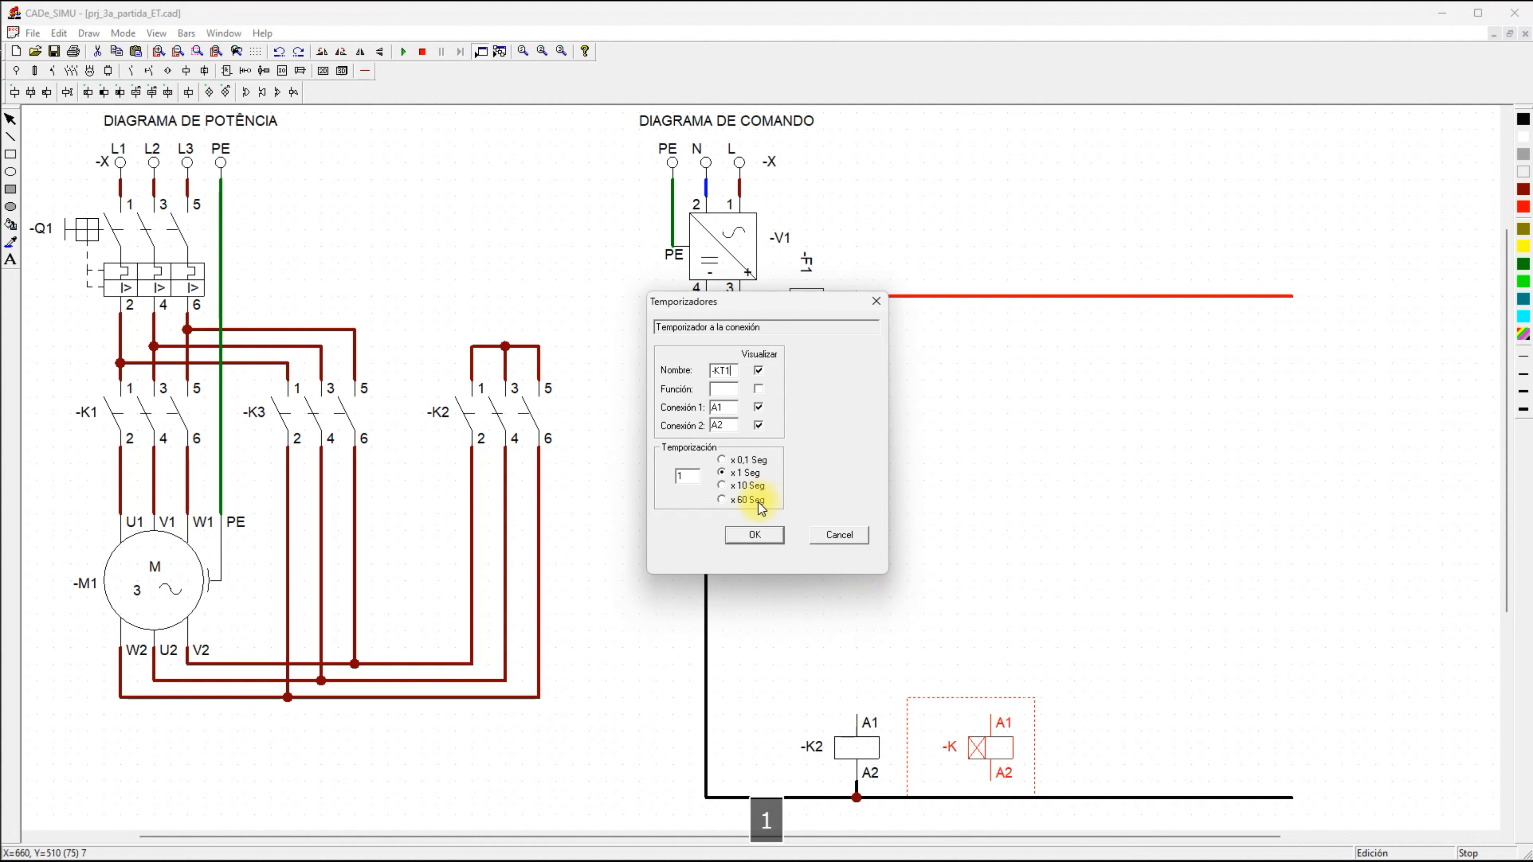
drag(688, 477, 654, 478)
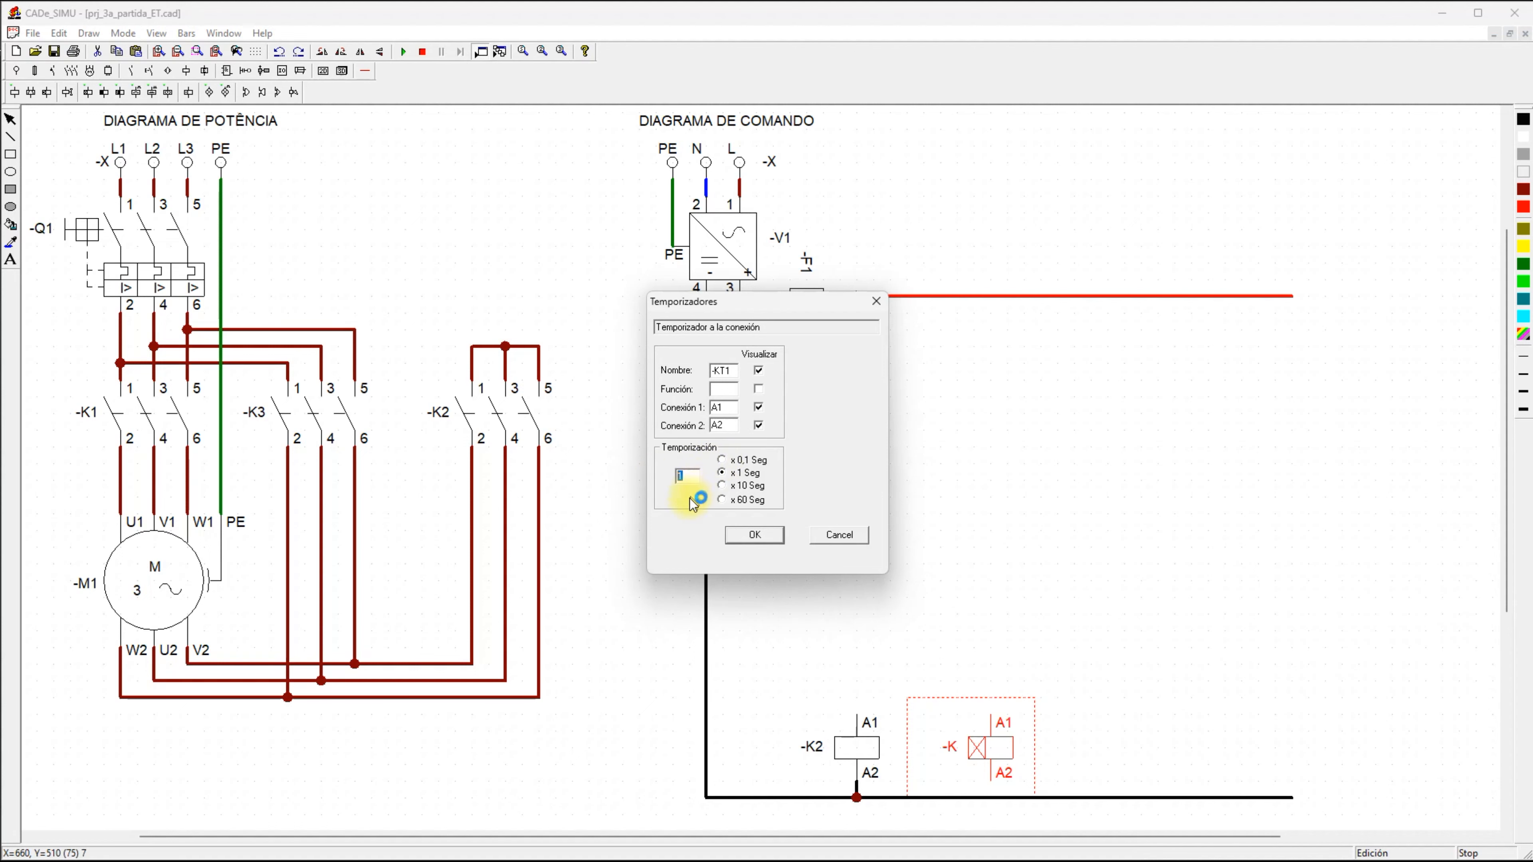
text(8)
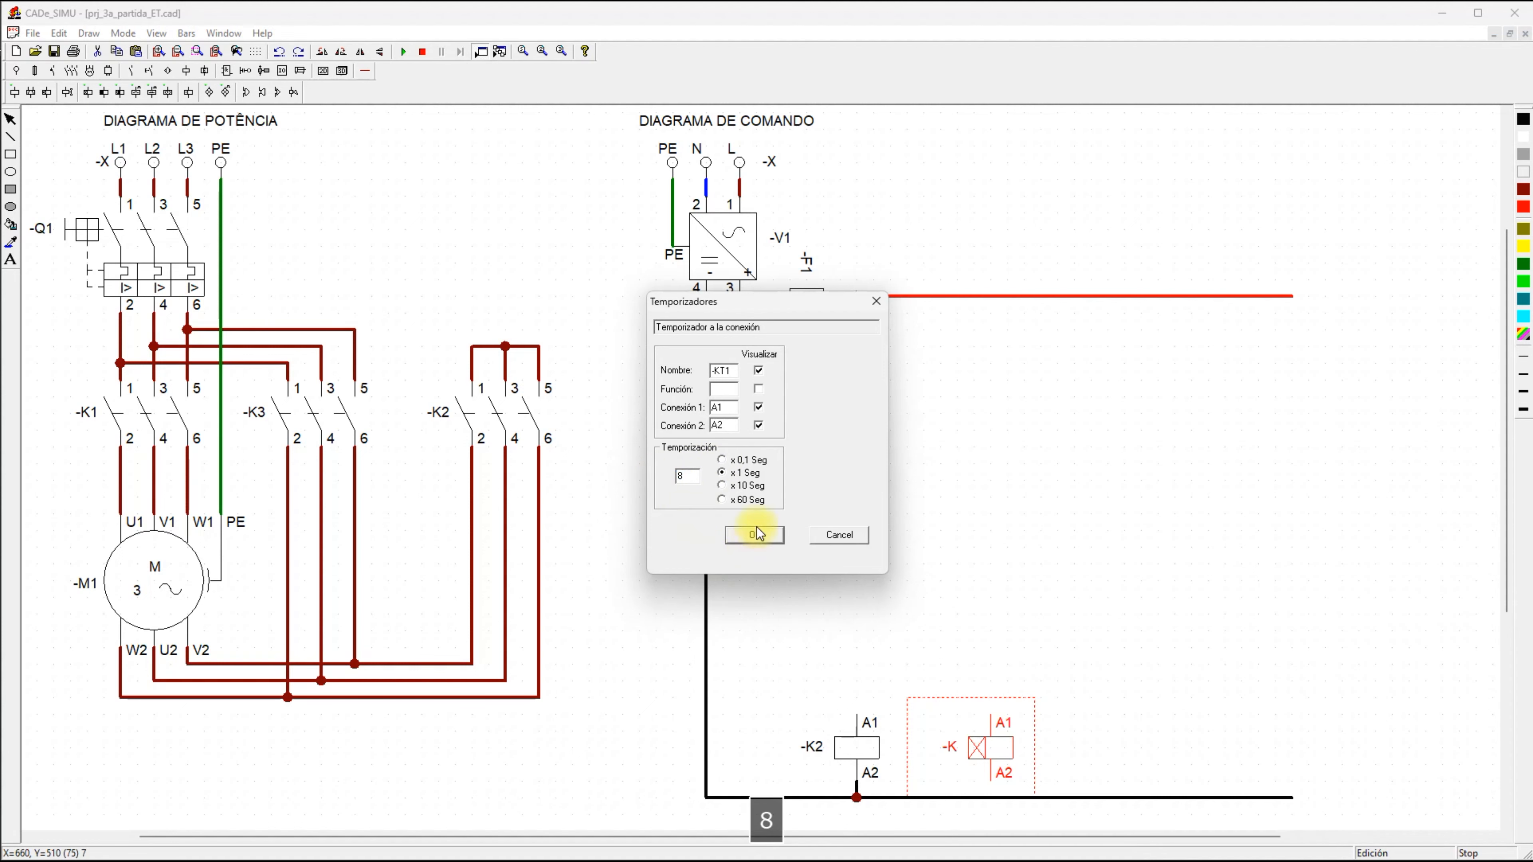
click(756, 535)
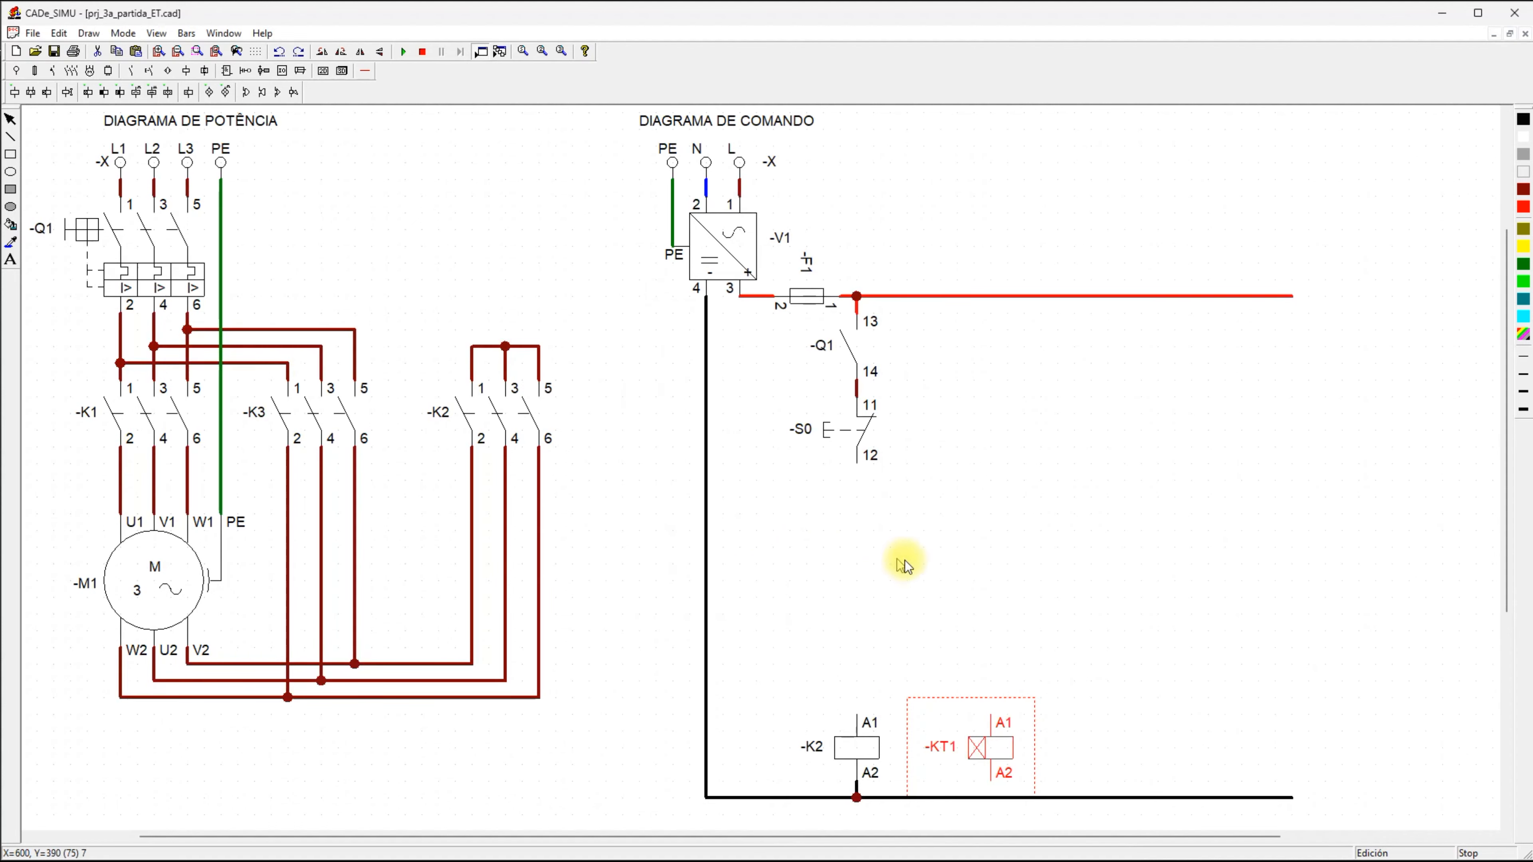
double_click(986, 731)
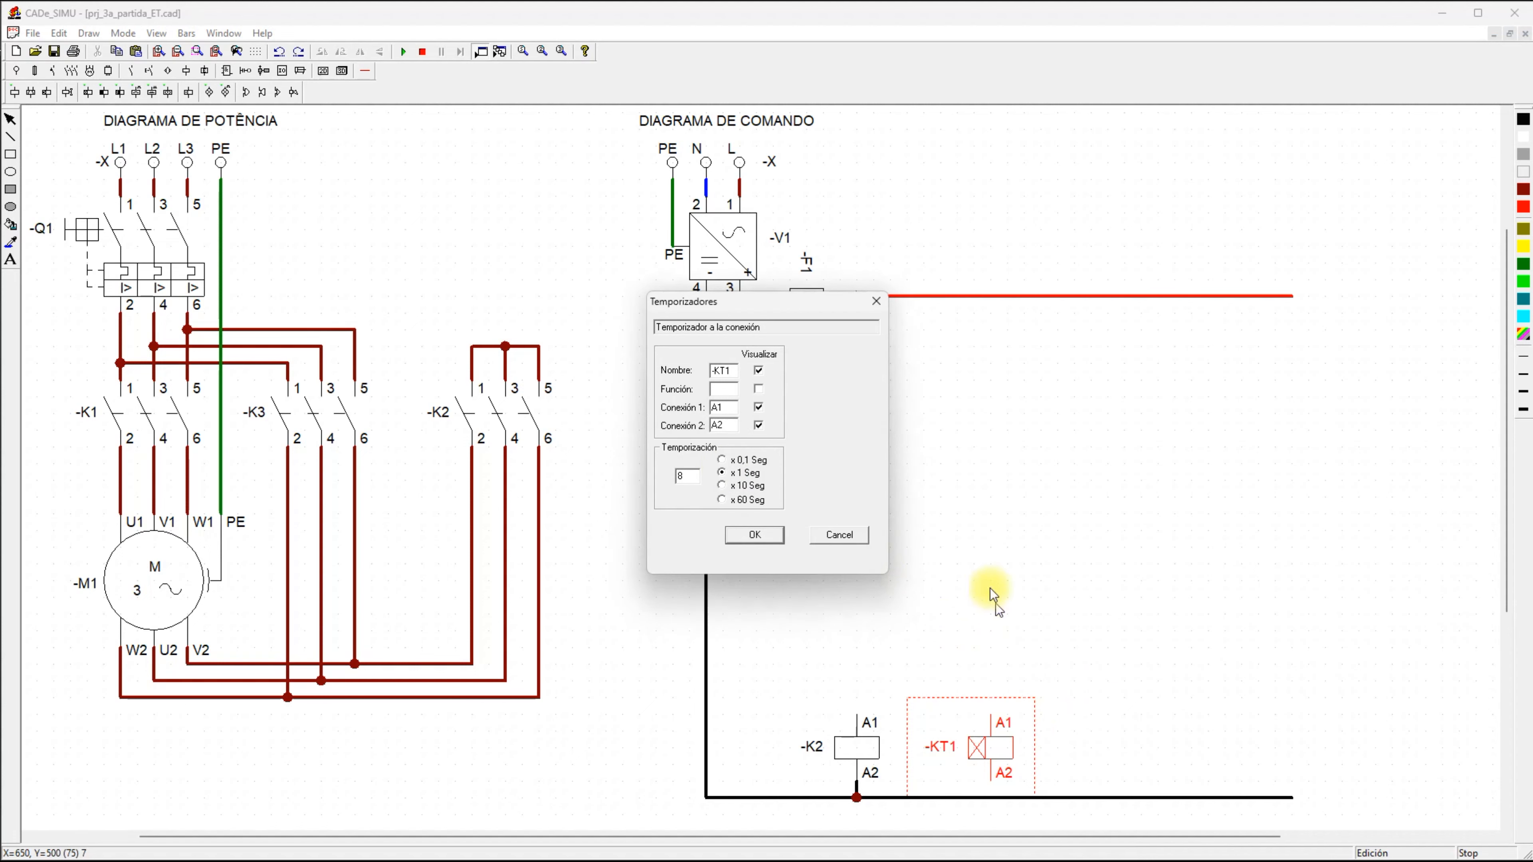
click(776, 536)
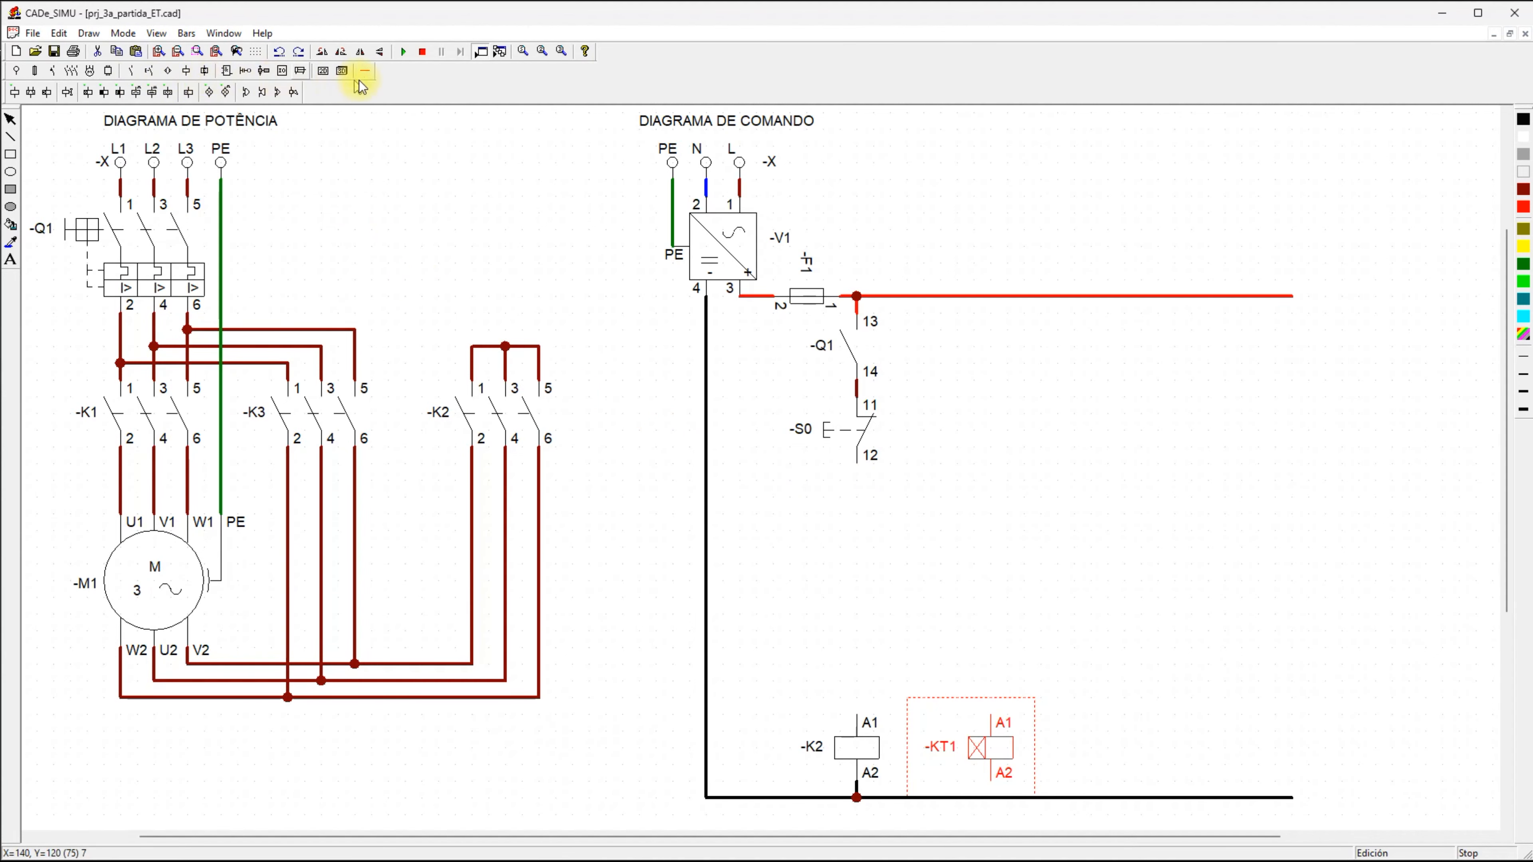
Wire timer coil -KT1 terminal A2 to the negative rail with a negative wire and a junction.
click(370, 75)
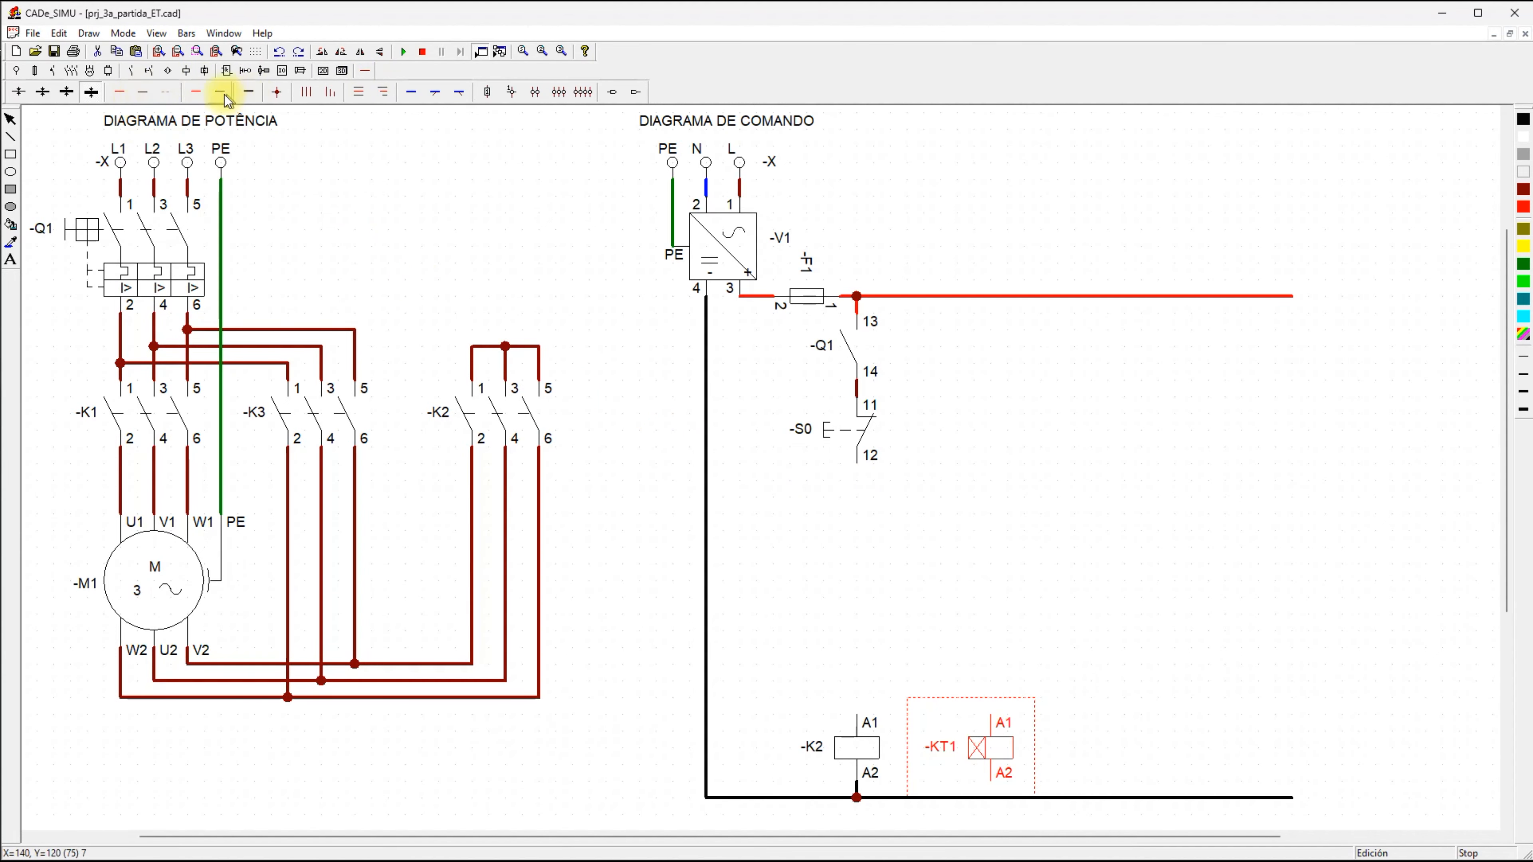
click(1000, 799)
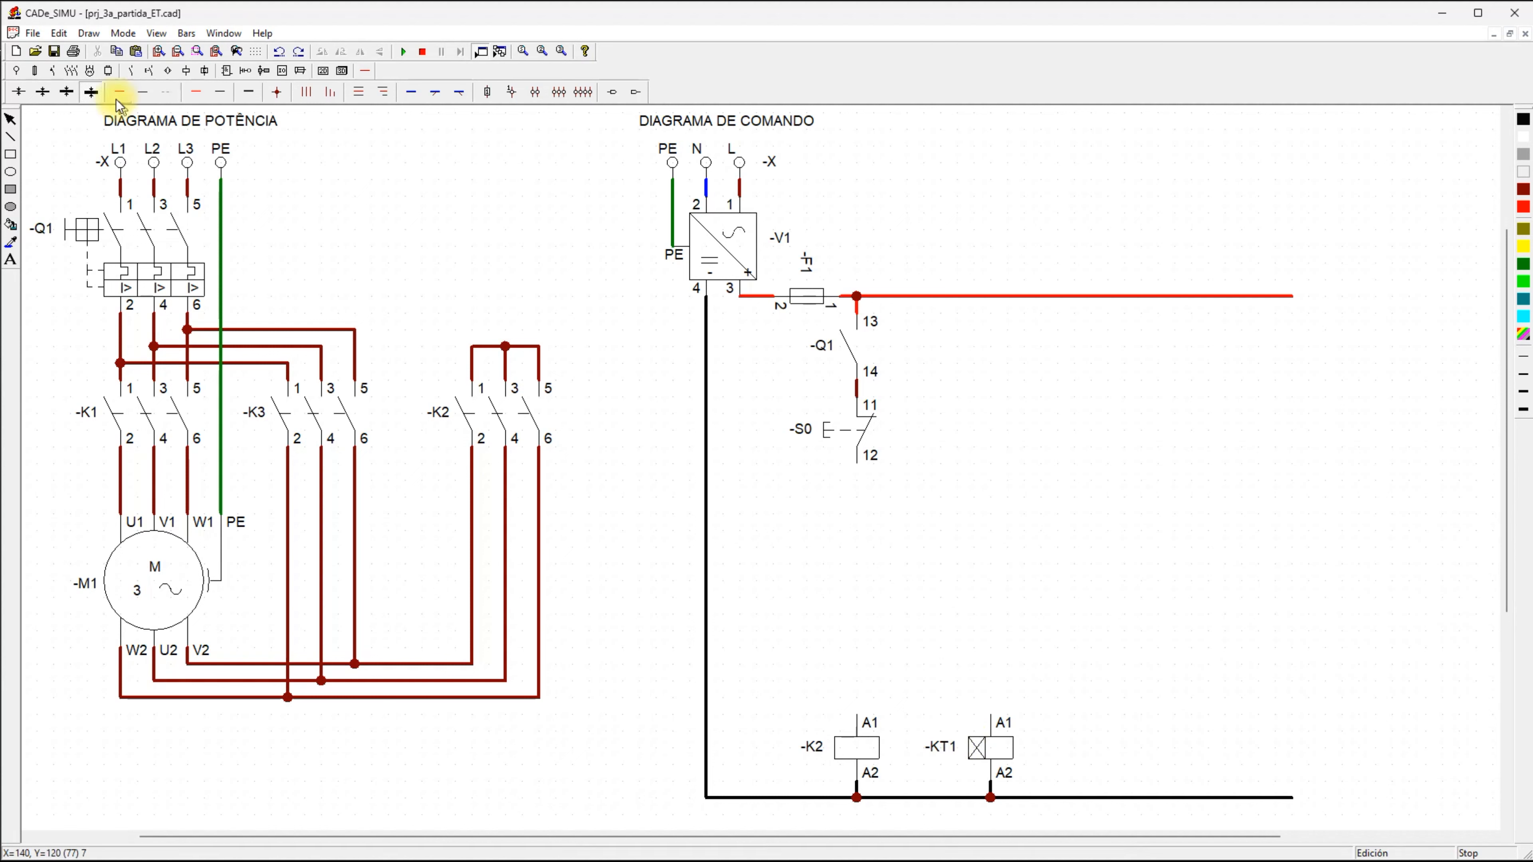
Place an on-delay timed changeover contact above coil -K2, with terminal 55 vertically in line with -S0.
click(135, 71)
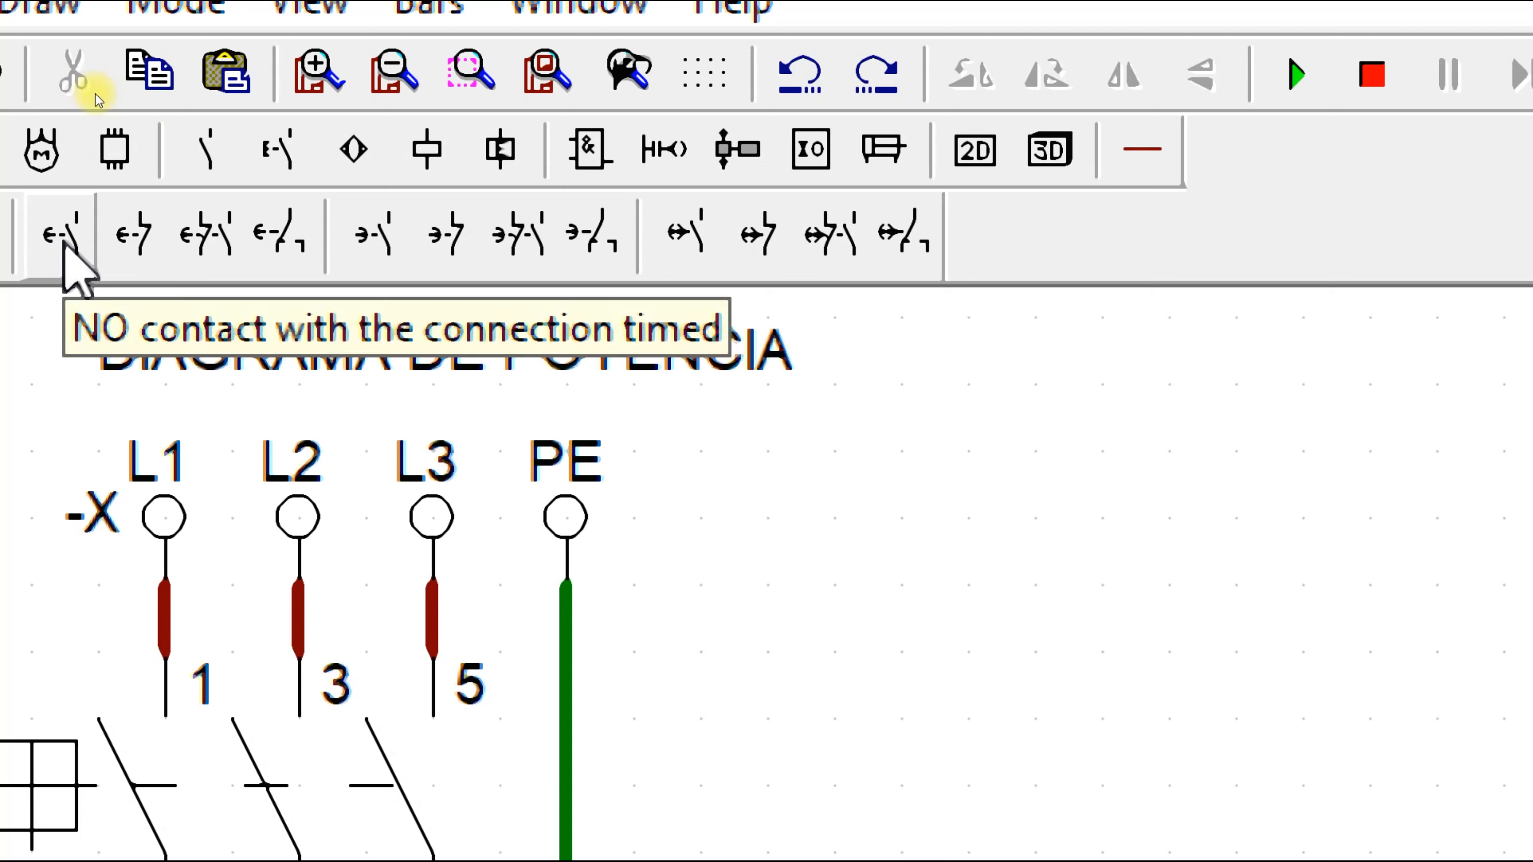
click(278, 254)
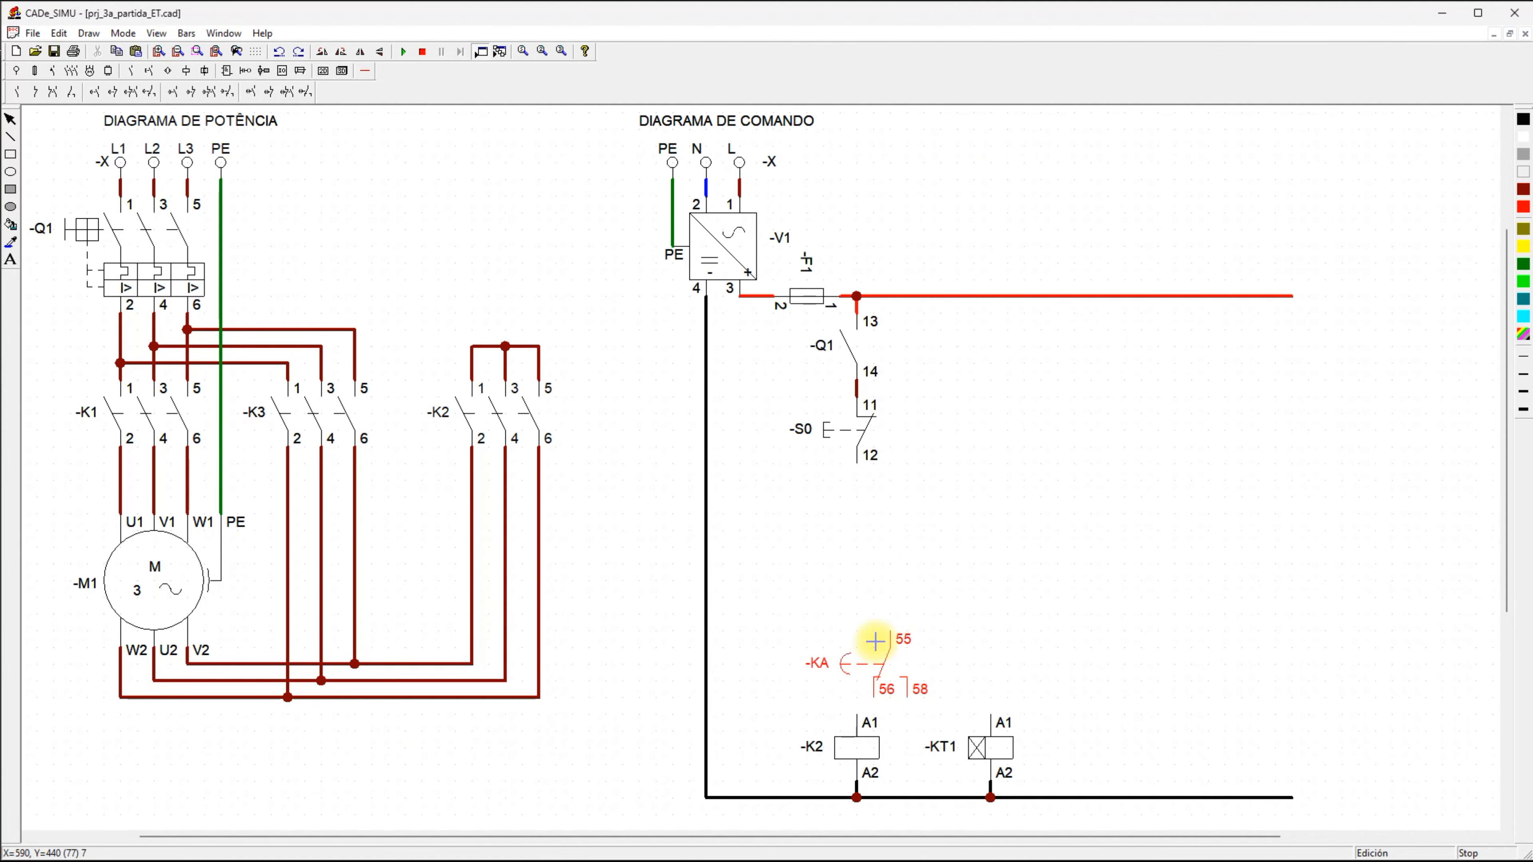
click(869, 645)
key(Escape)
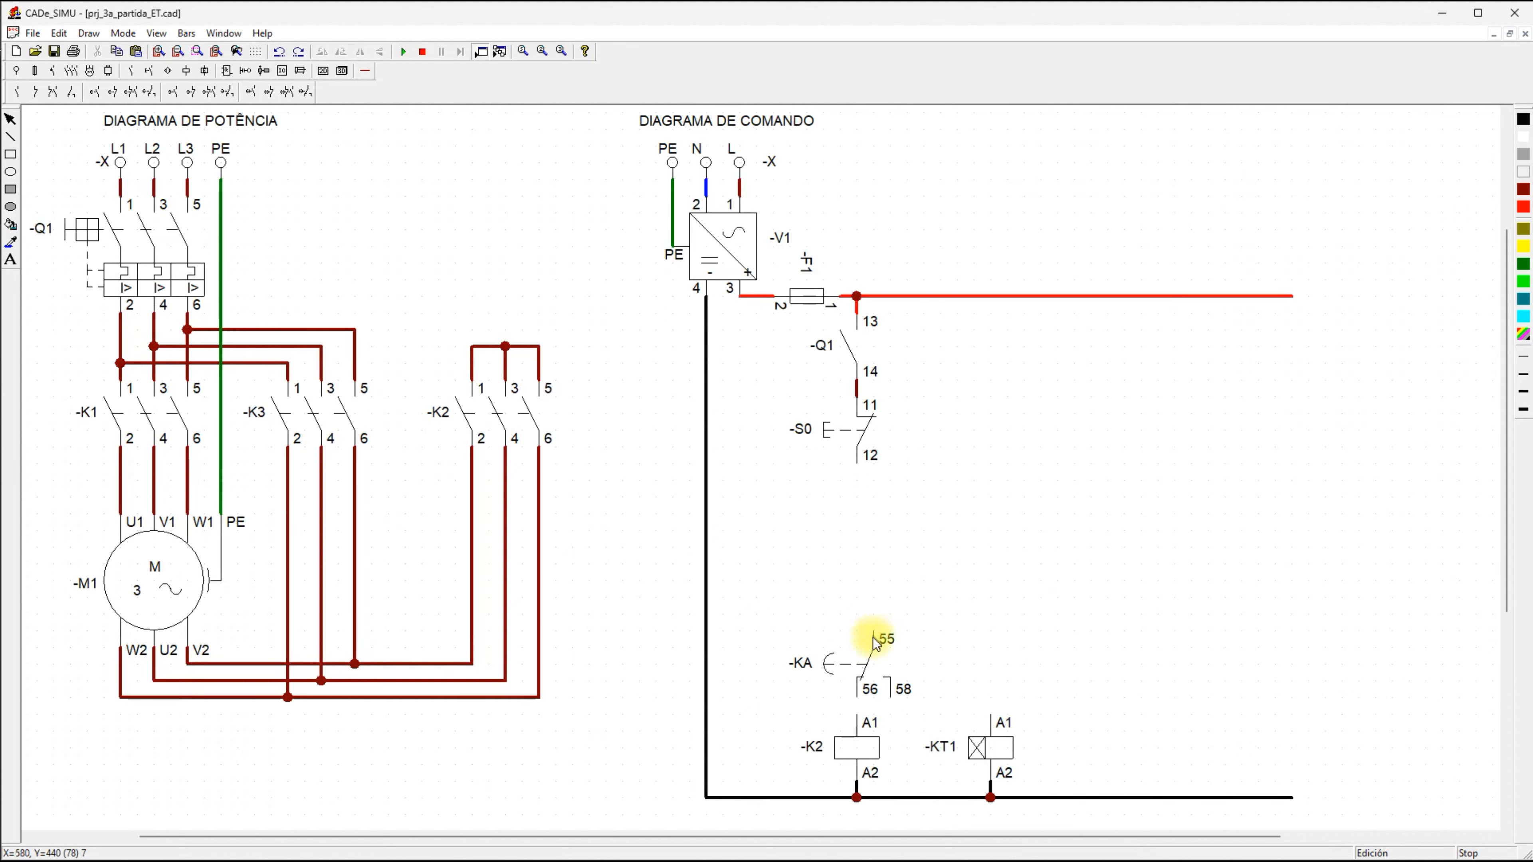
click(876, 659)
drag(859, 652, 856, 650)
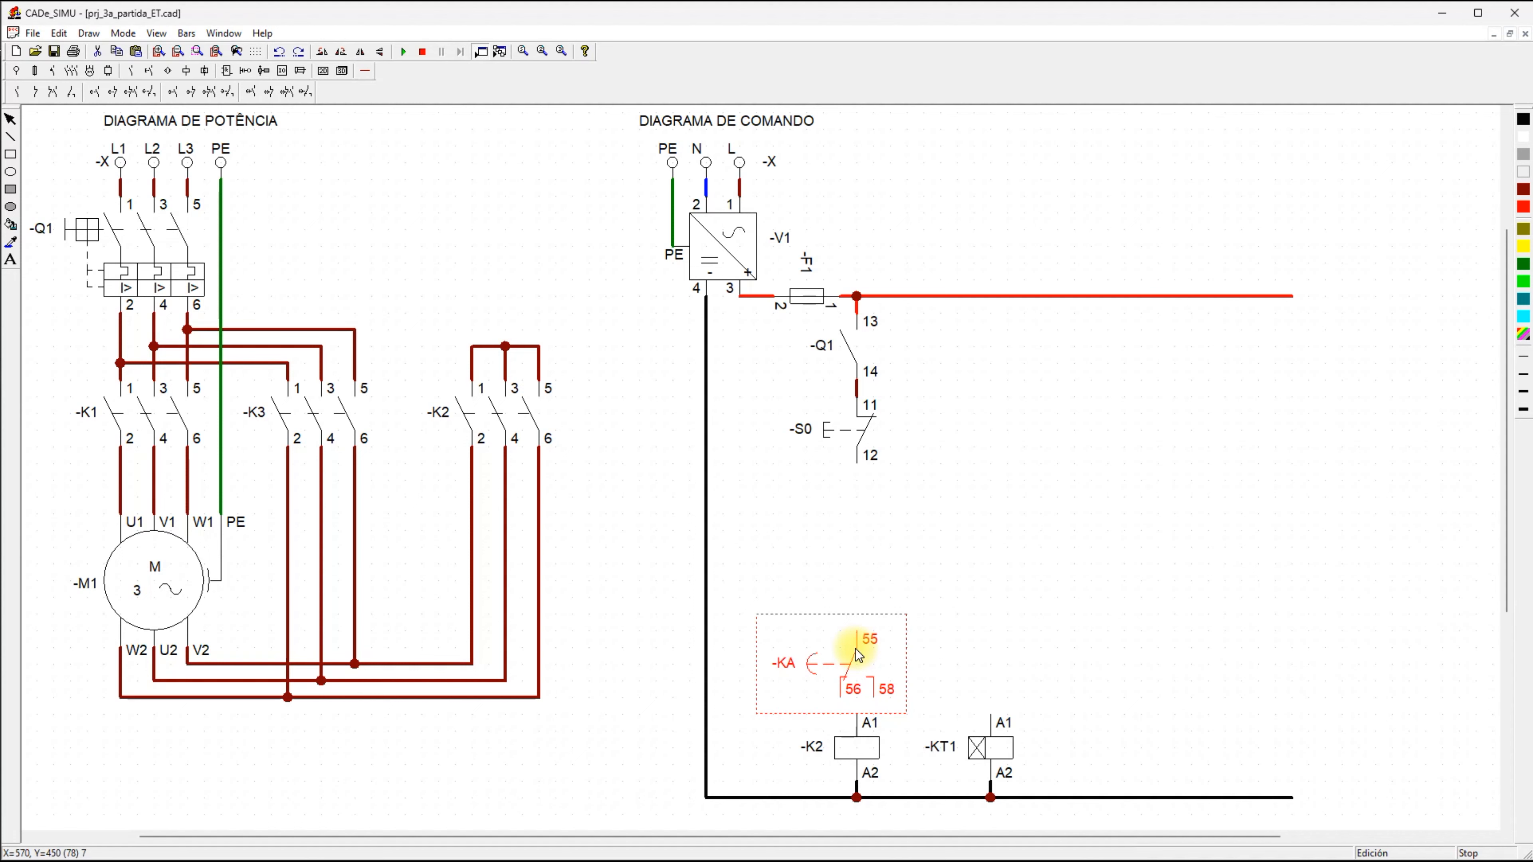
click(929, 708)
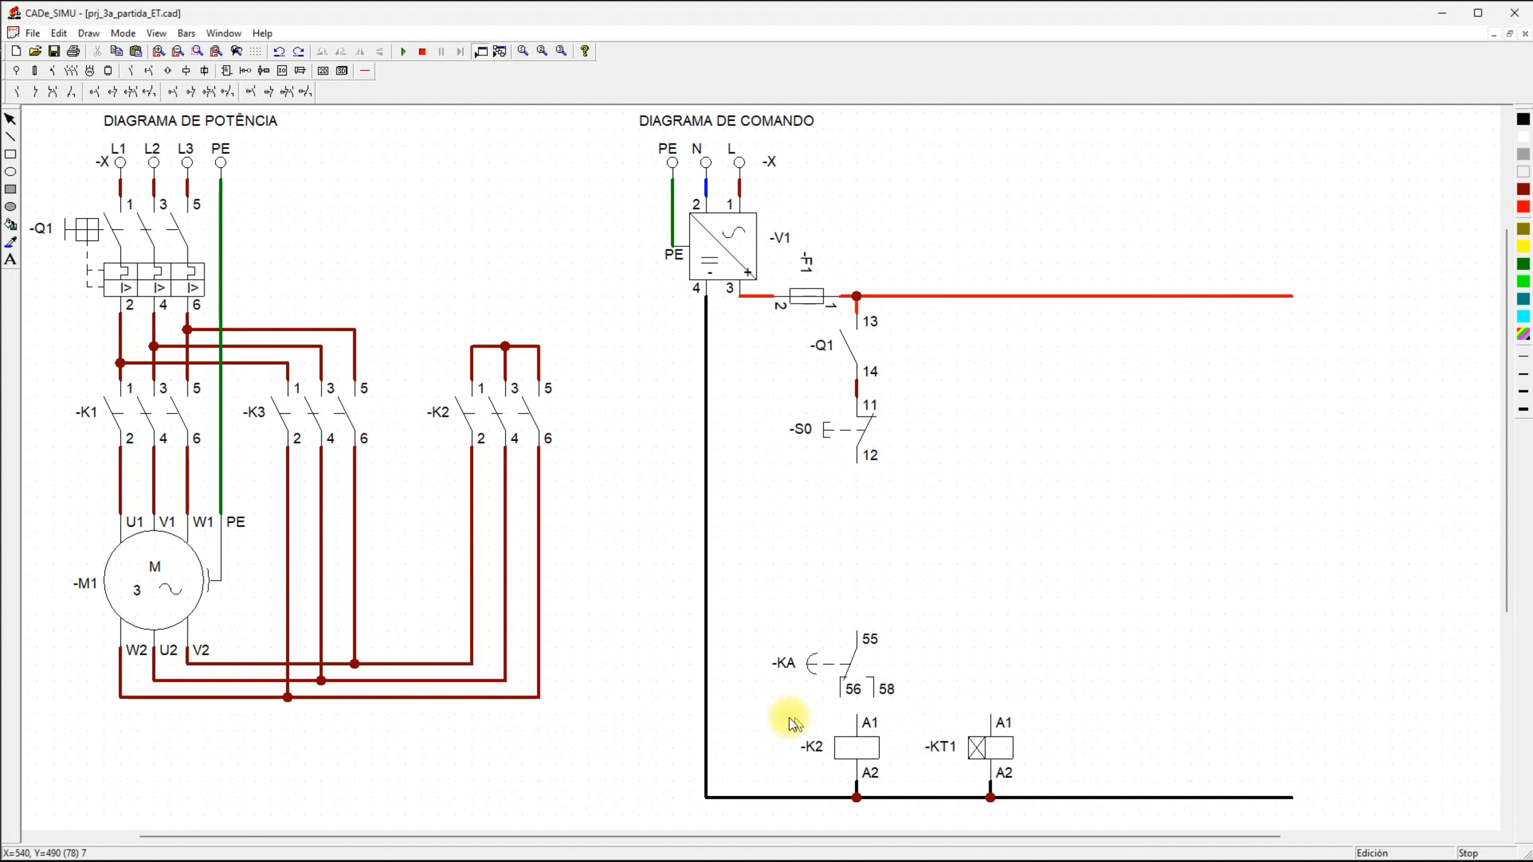
Shift coil -K2 with its negative wire and junction left so terminal A1 sits below terminal 56, keeping the timed contact in place.
drag(790, 712, 975, 564)
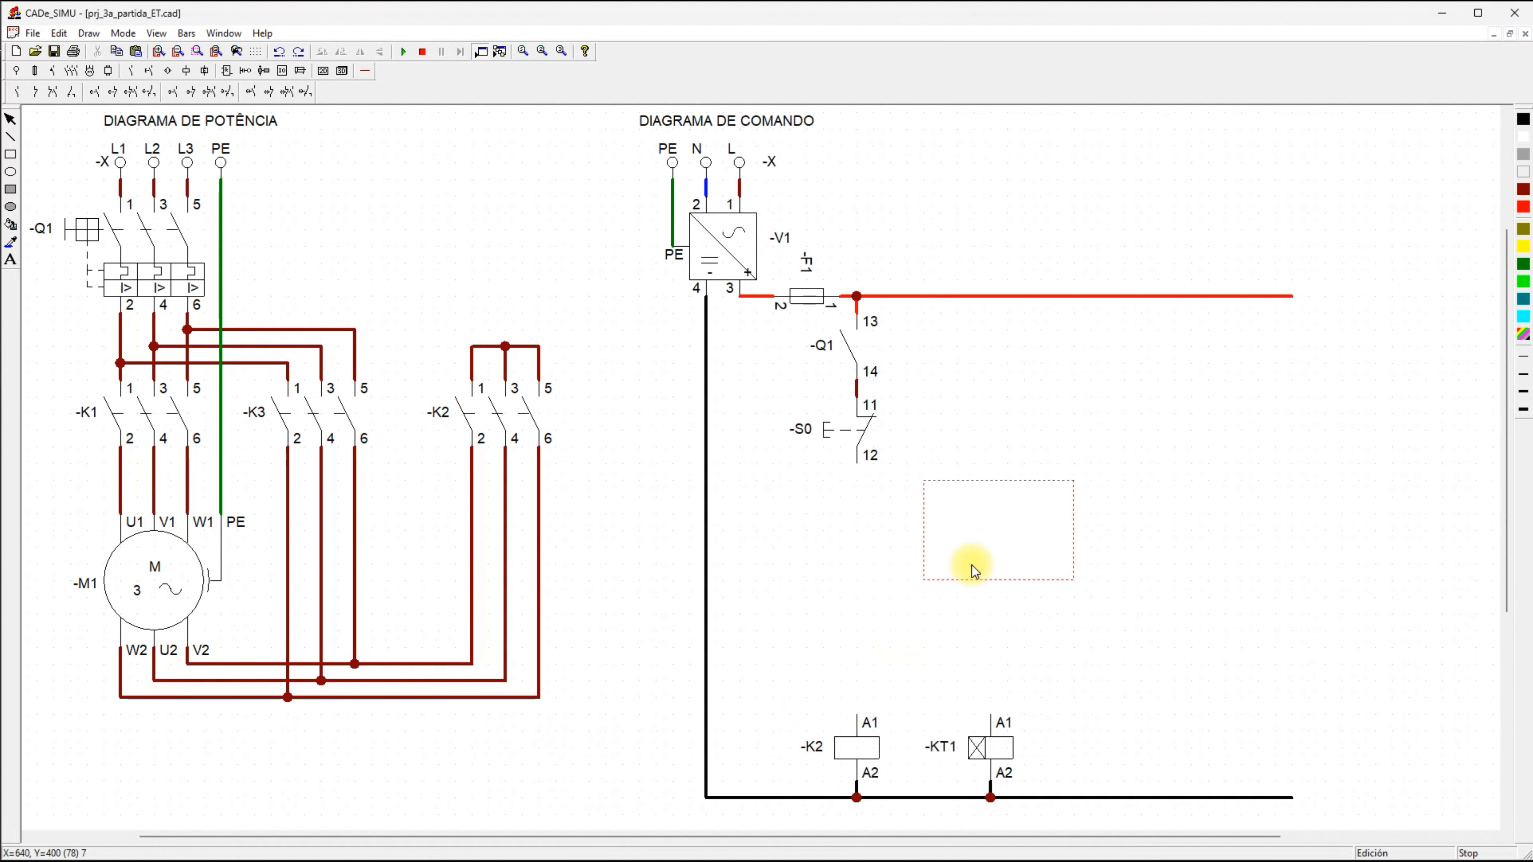
click(833, 628)
drag(790, 681, 907, 820)
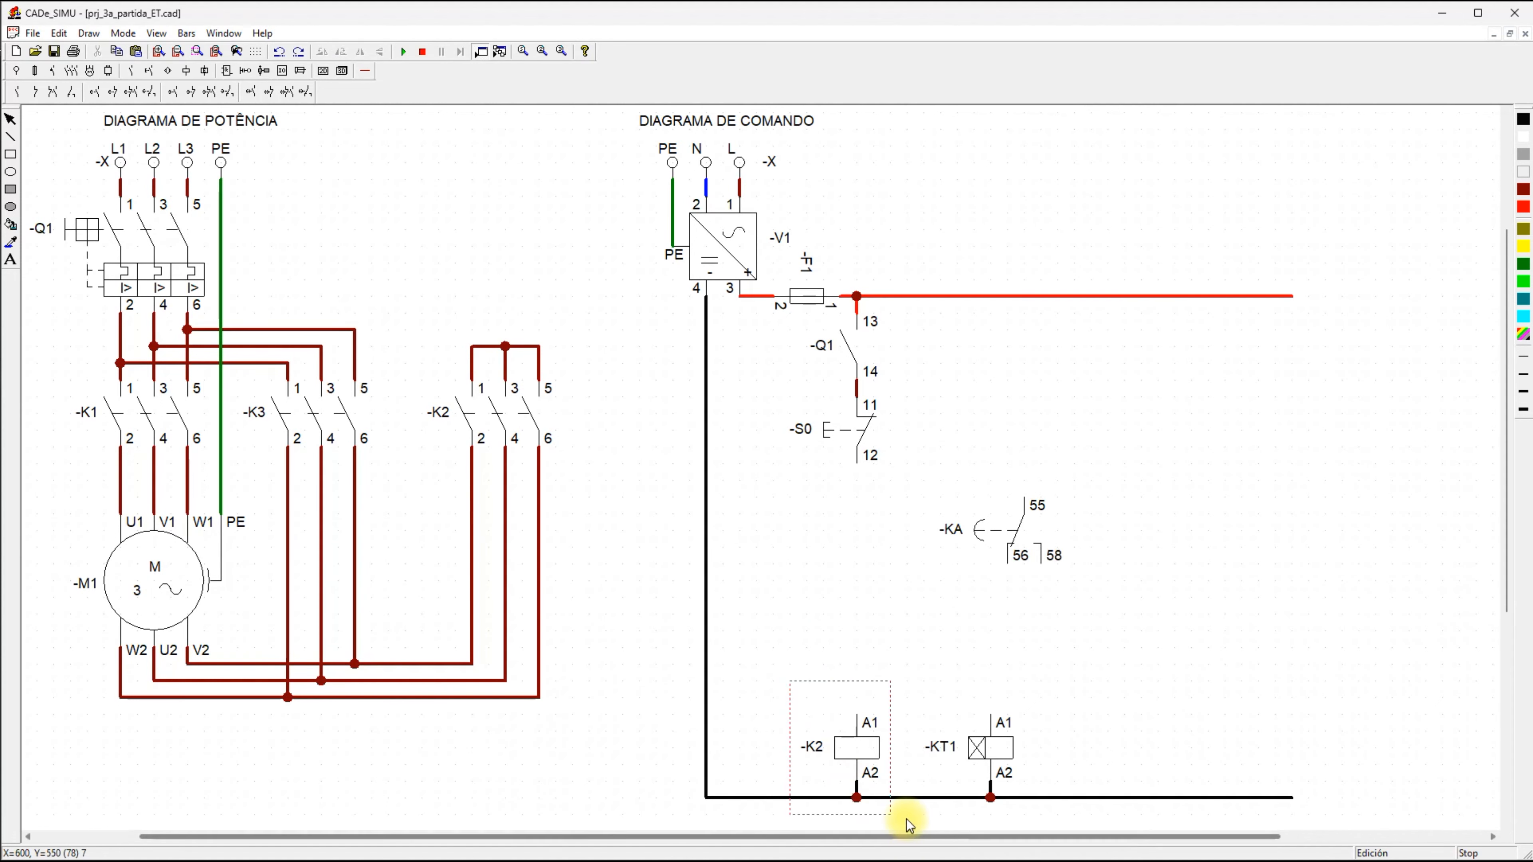
drag(861, 754, 851, 753)
click(910, 616)
drag(998, 547, 860, 675)
click(960, 547)
Name the timed changeover contact above coil -K2 as -KT1.
double_click(856, 664)
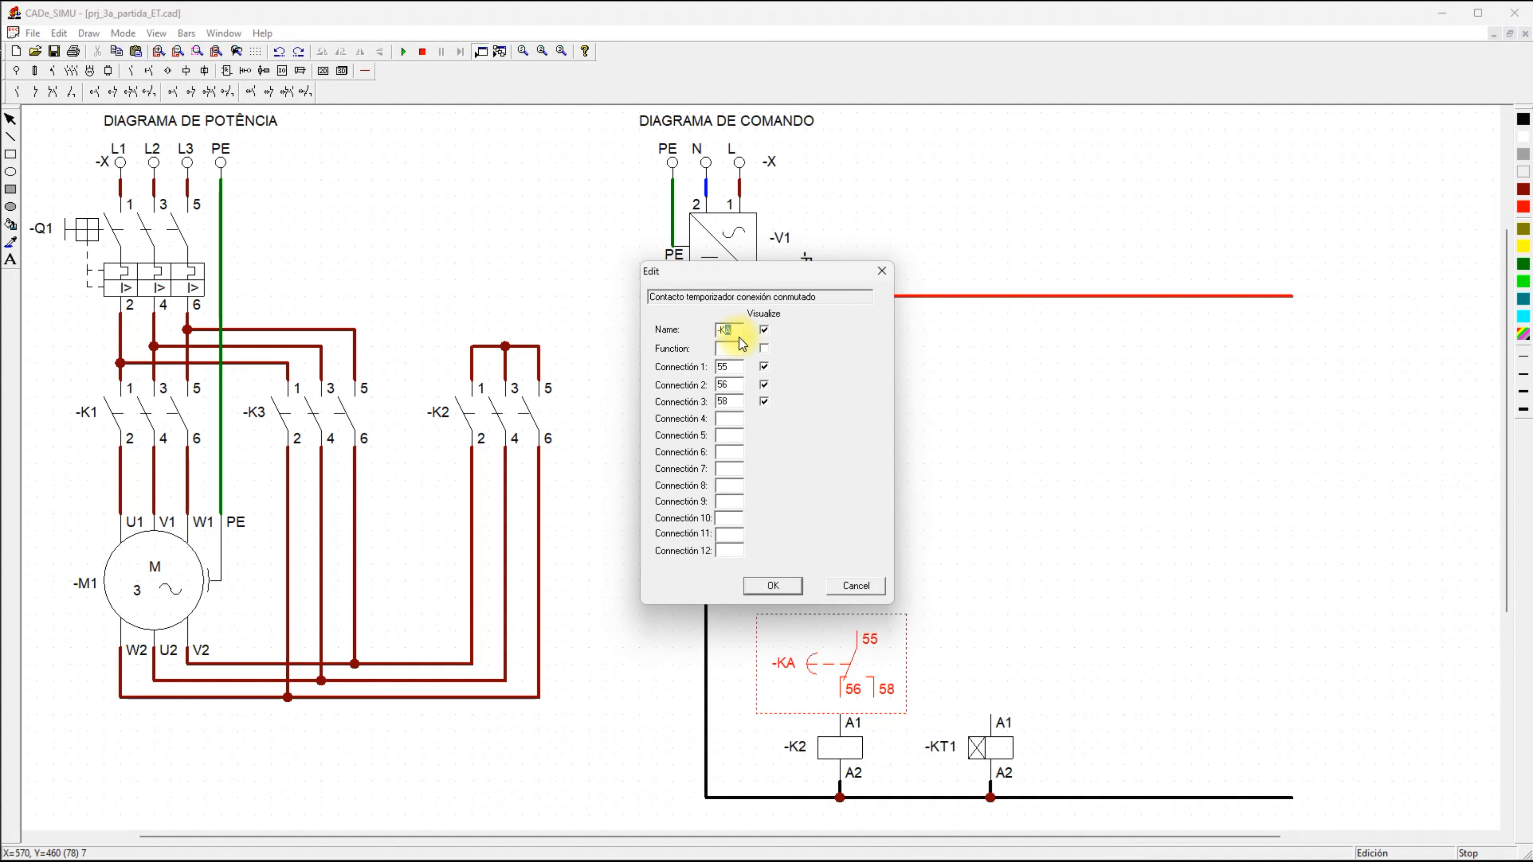
key(BackSpace)
text(T1)
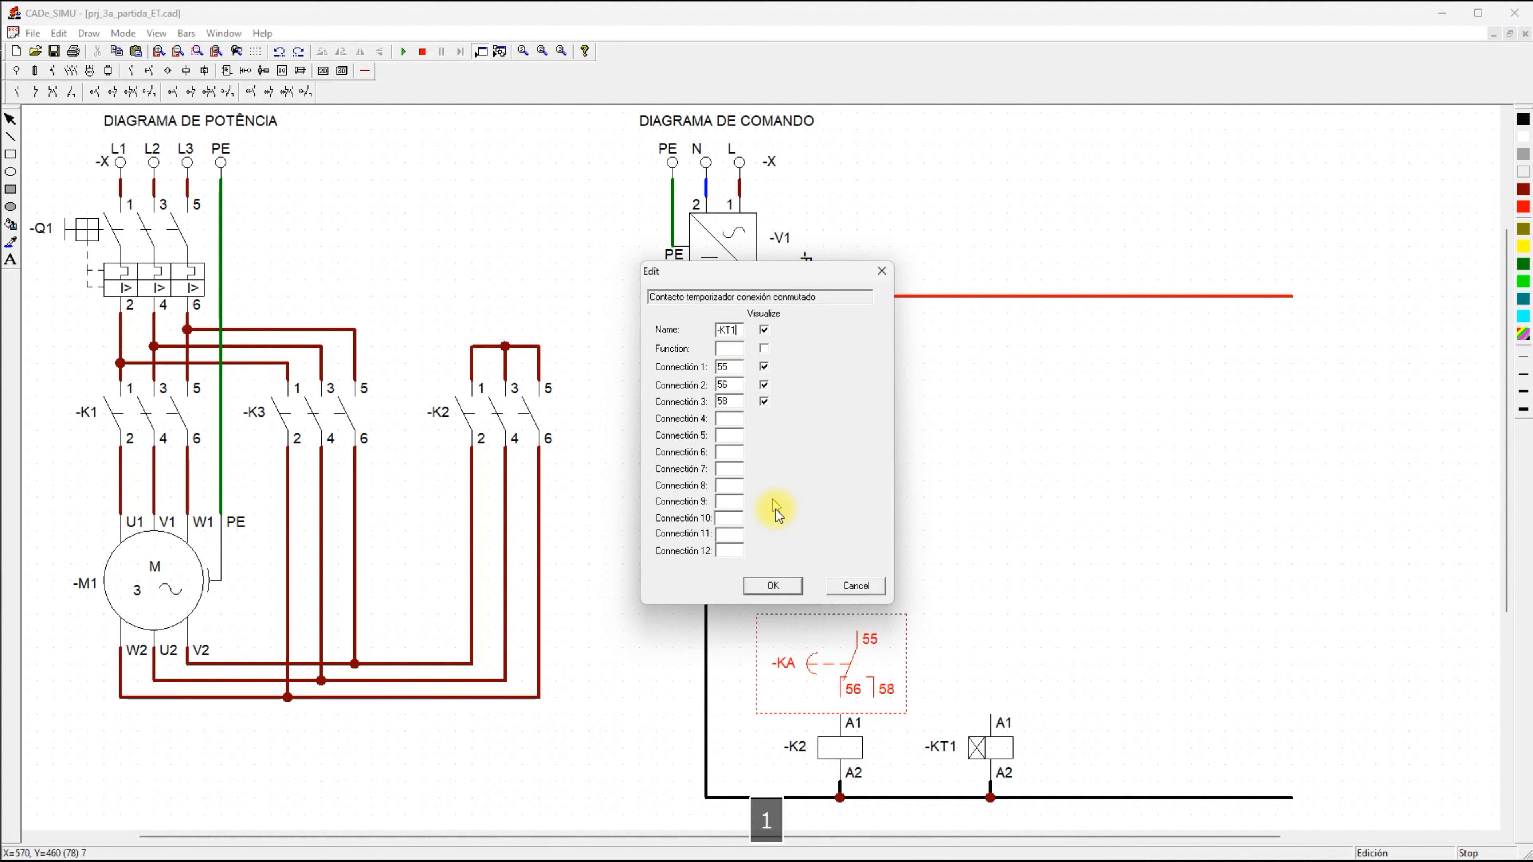
click(776, 587)
click(982, 453)
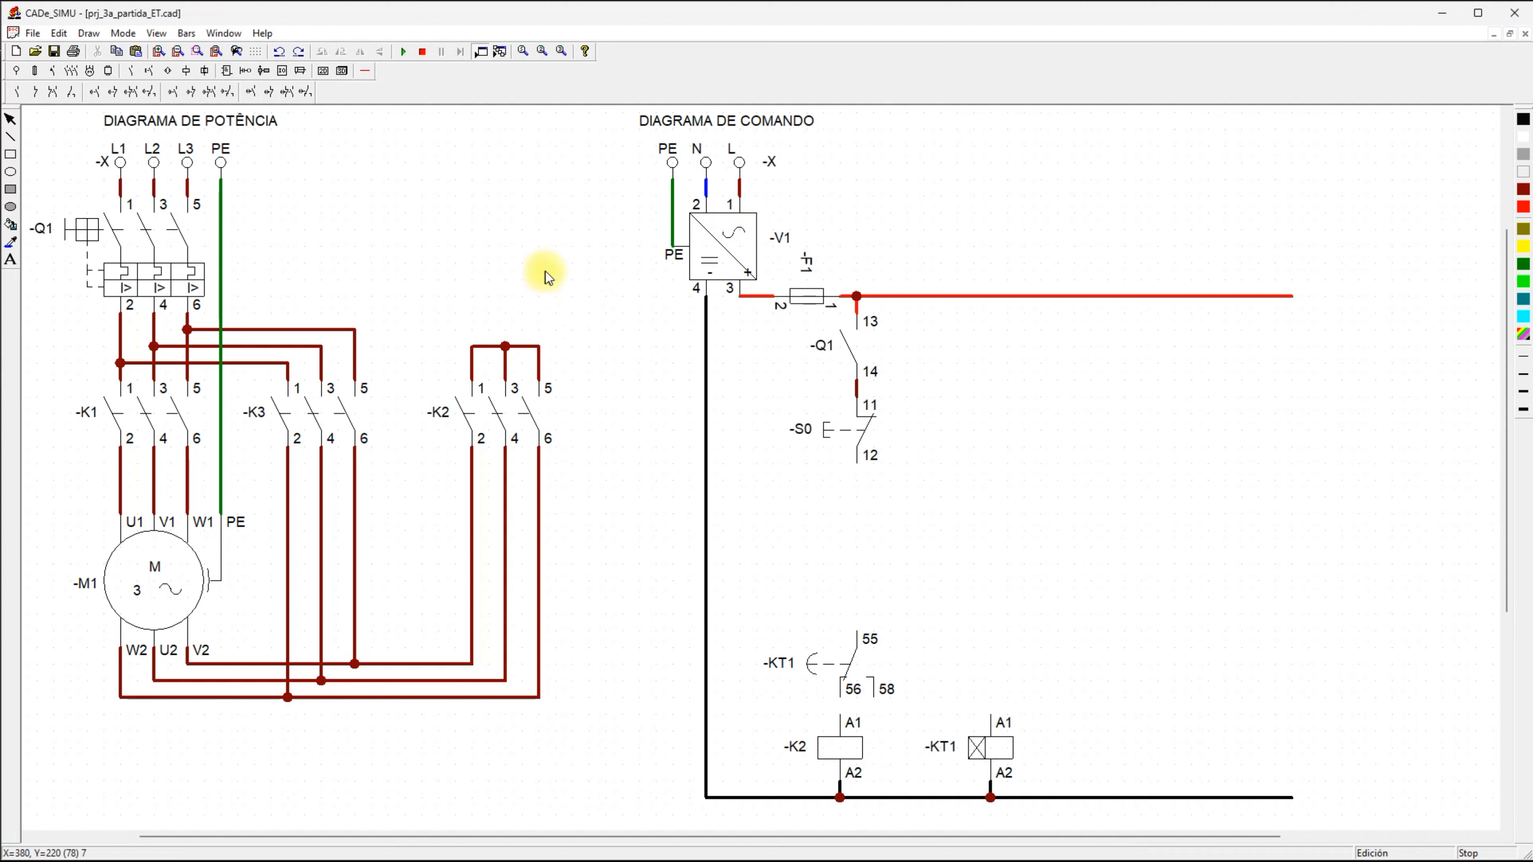
Place a normally open pushbutton directly below stop button -S0 and name it -S1.
click(149, 71)
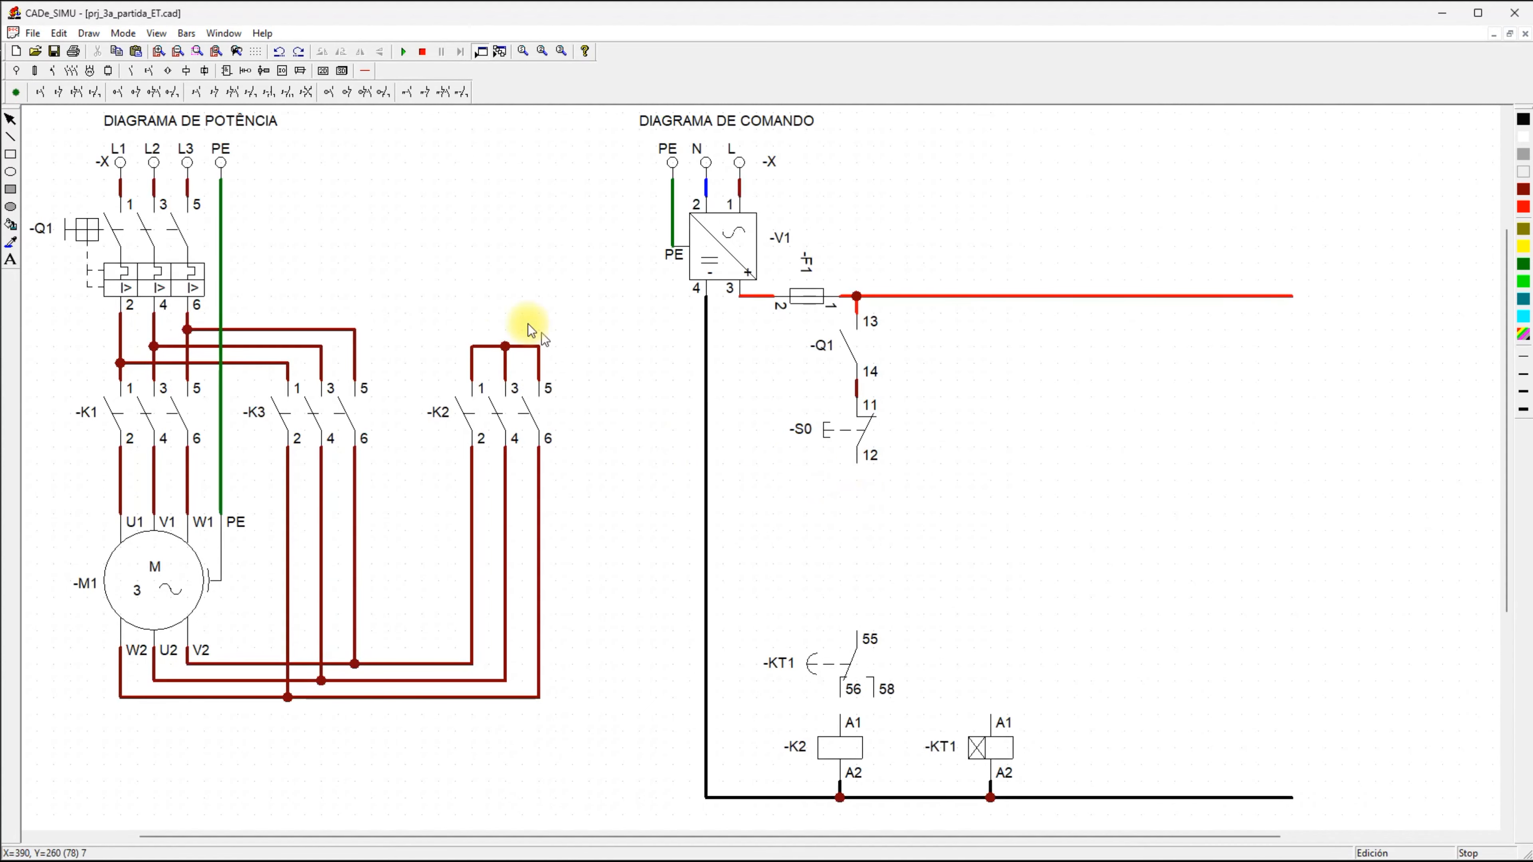
click(40, 92)
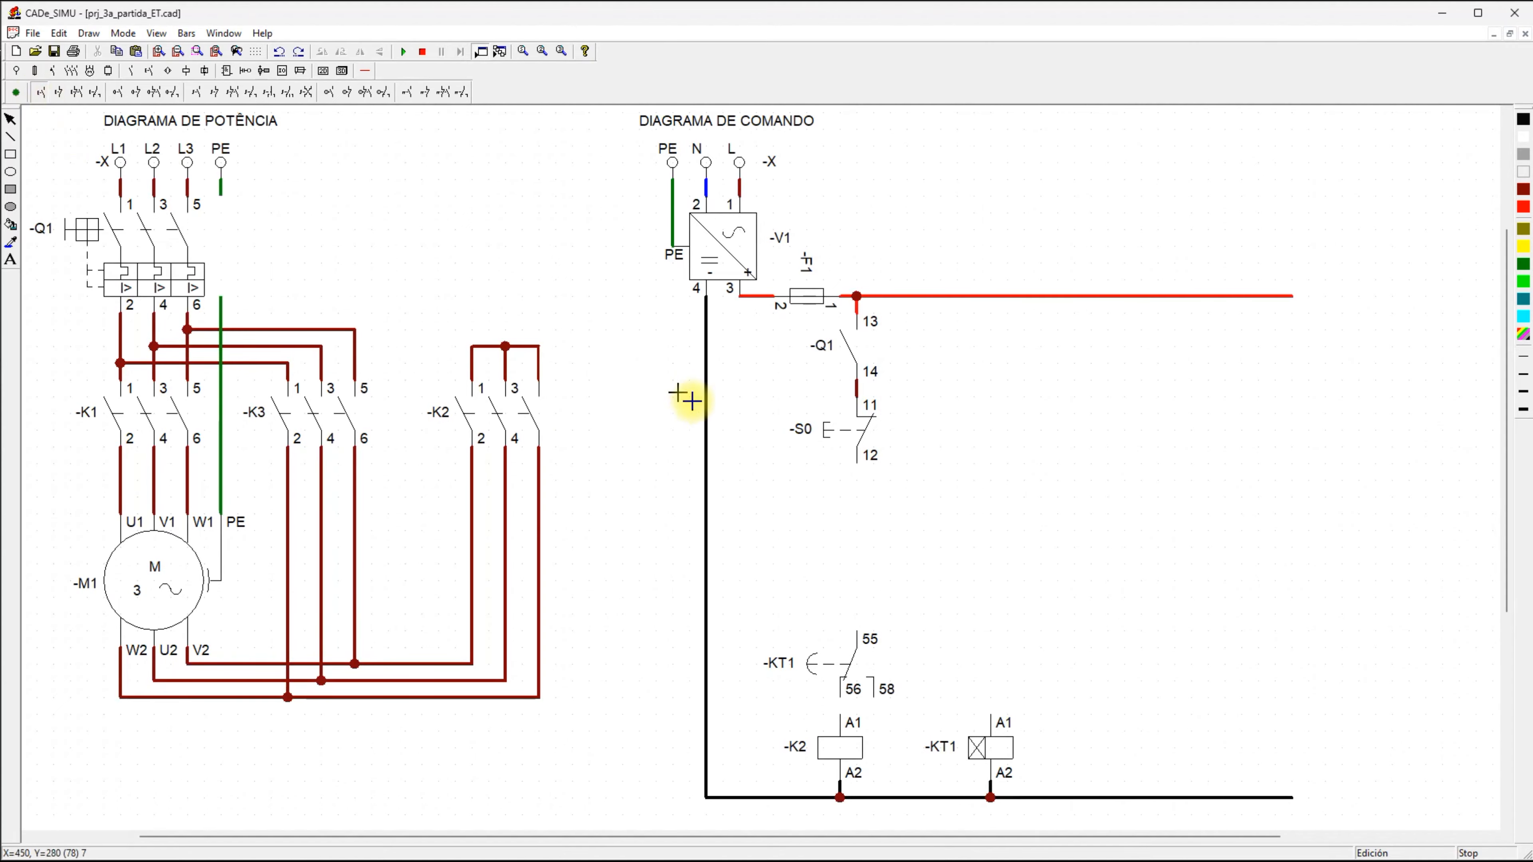
click(846, 508)
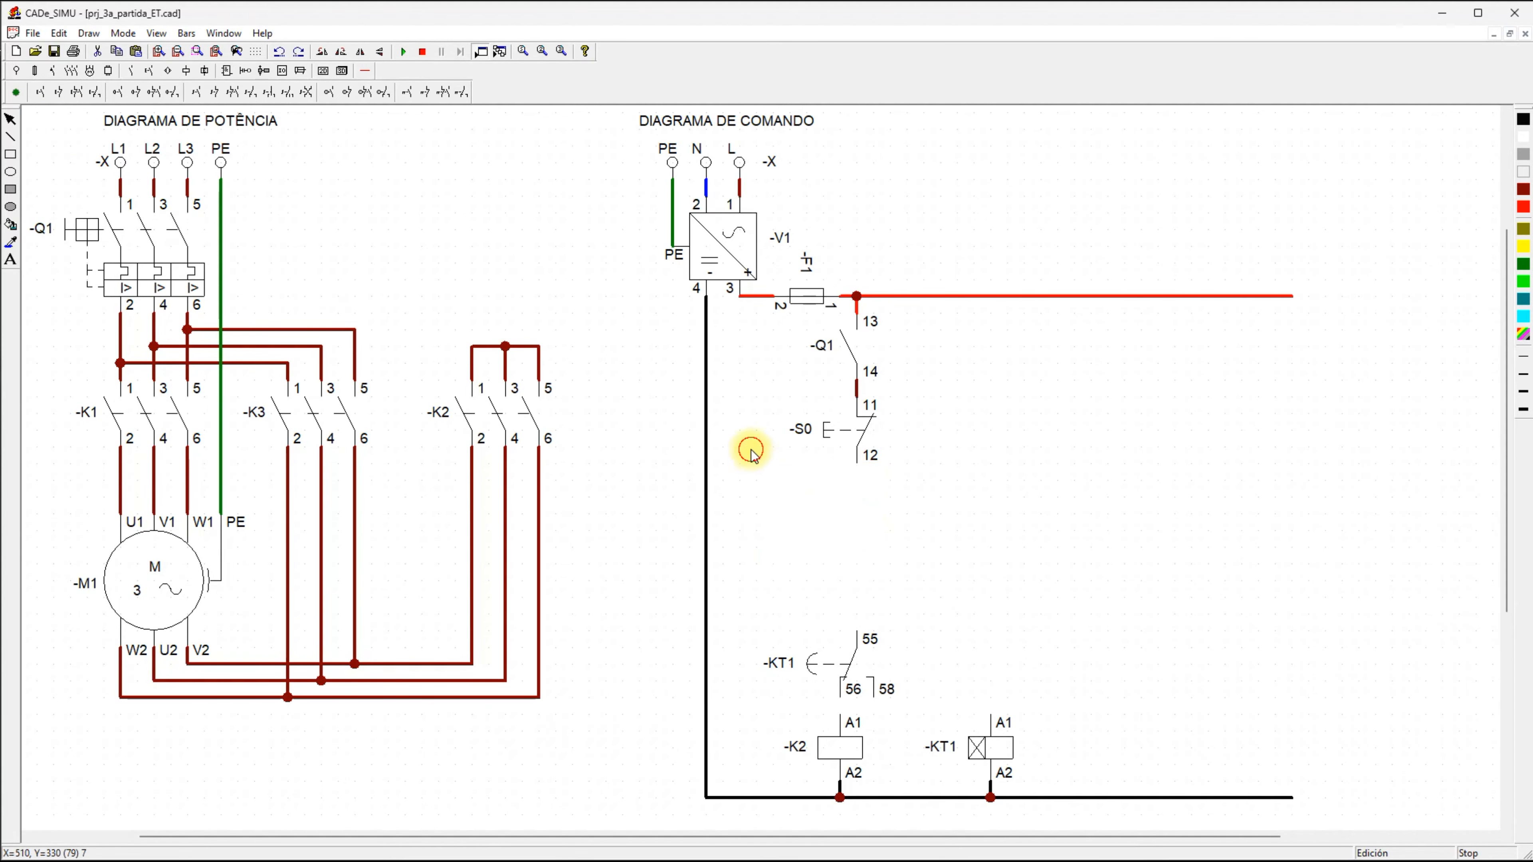
double_click(858, 502)
click(731, 331)
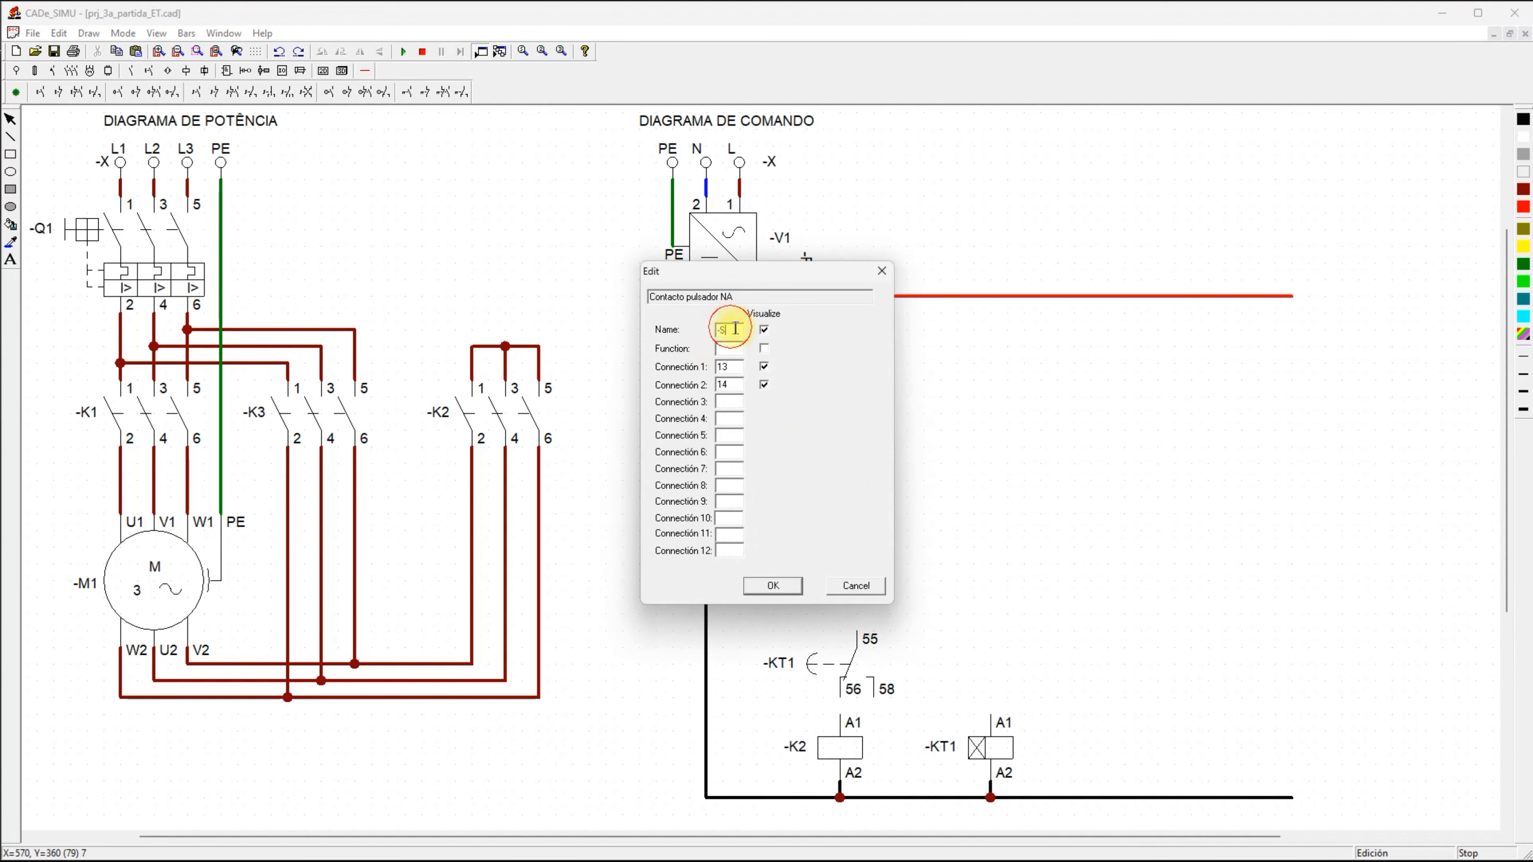
text(1)
click(772, 587)
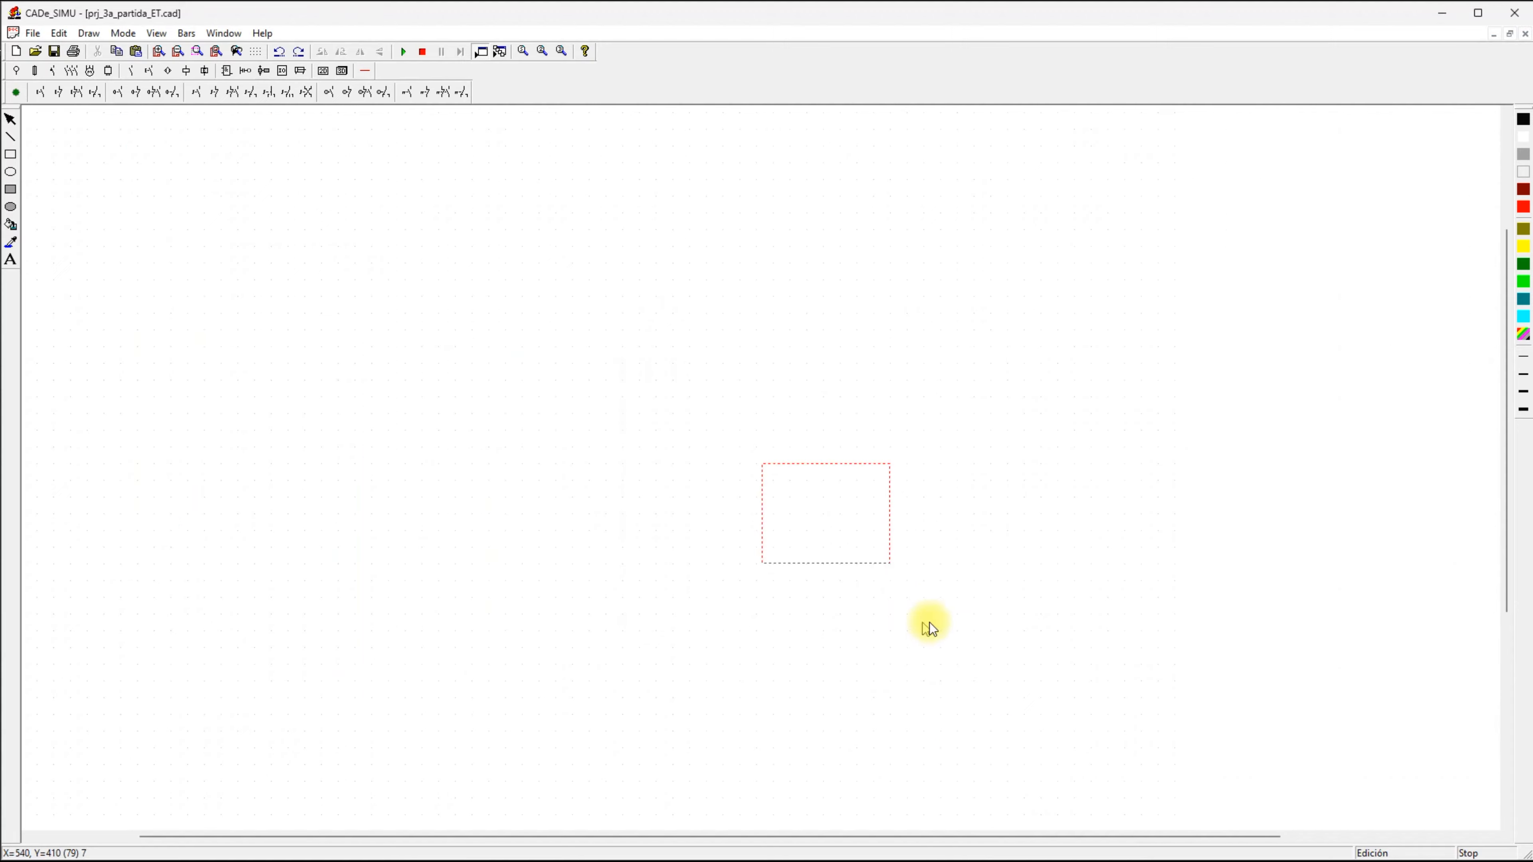
click(743, 470)
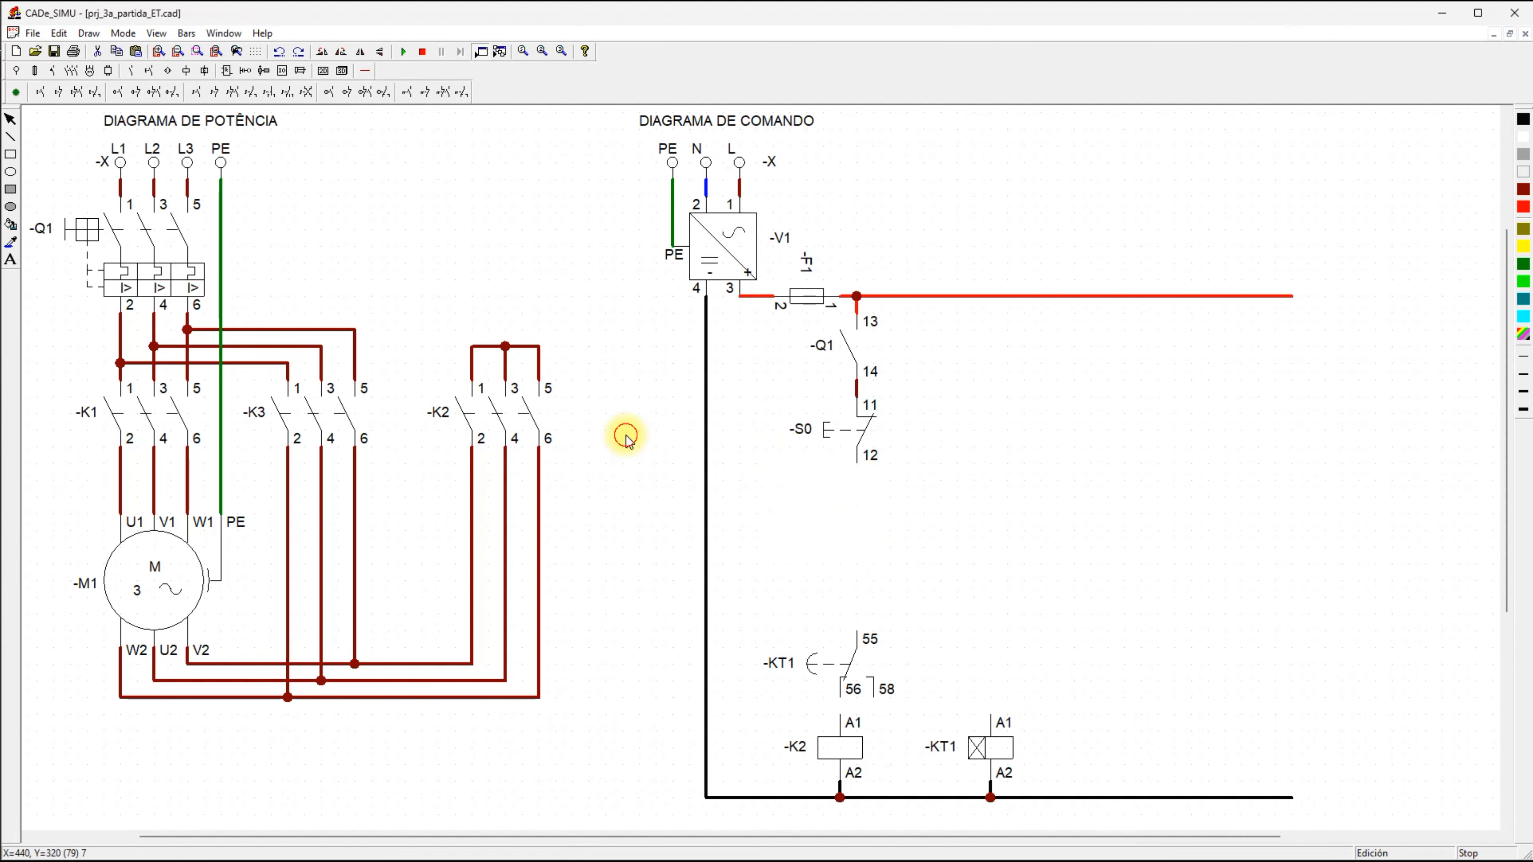
Wire -S0 terminal 12 to -S1 terminal 13, -S1 terminal 14 to -KT1 terminal 55, and -KT1 terminal 56 to -K2 terminal A1.
click(367, 71)
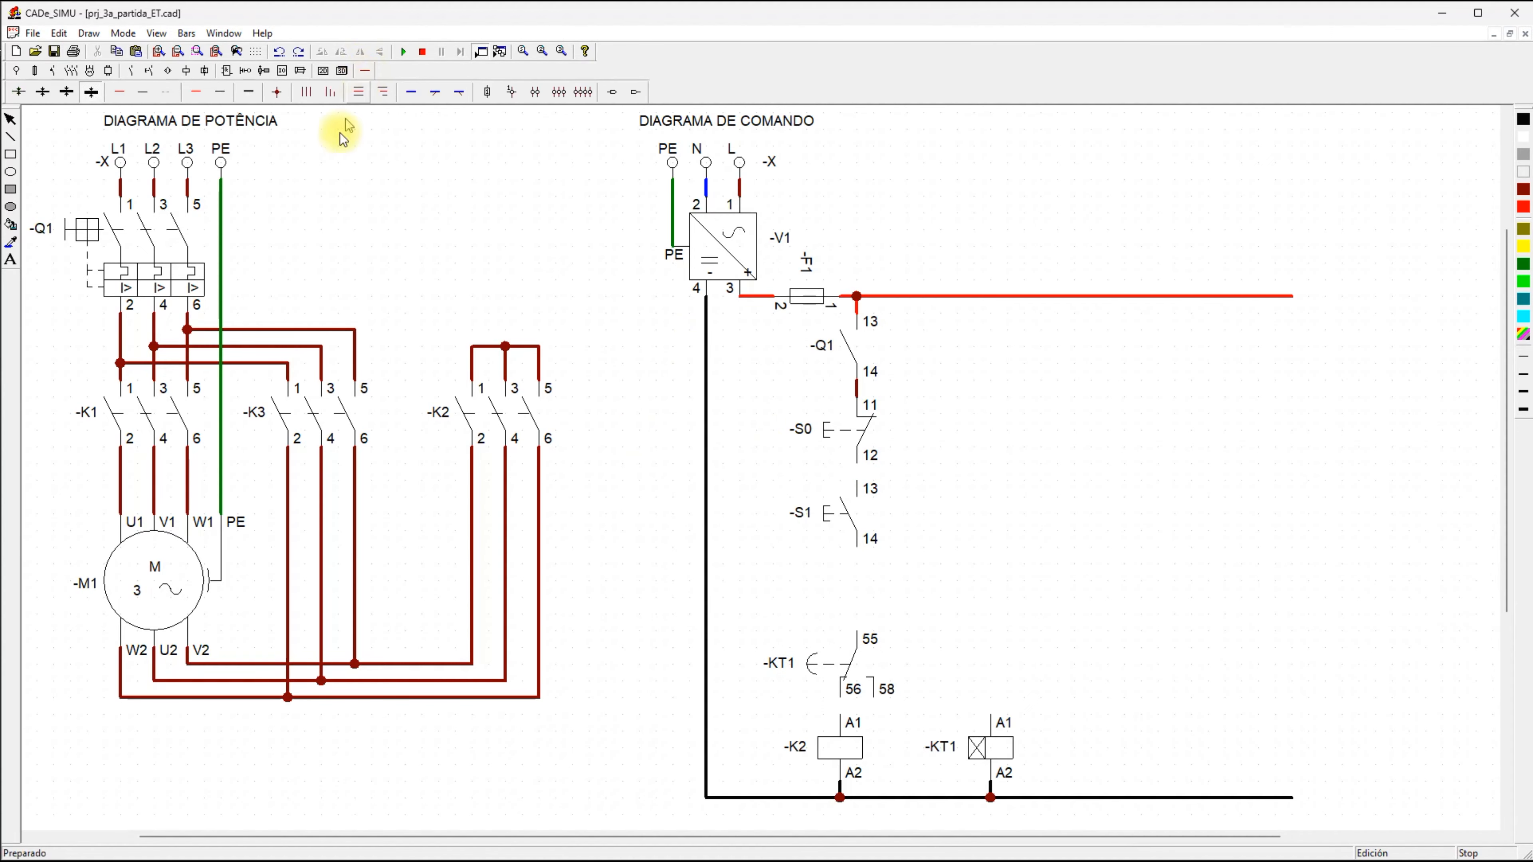
click(124, 90)
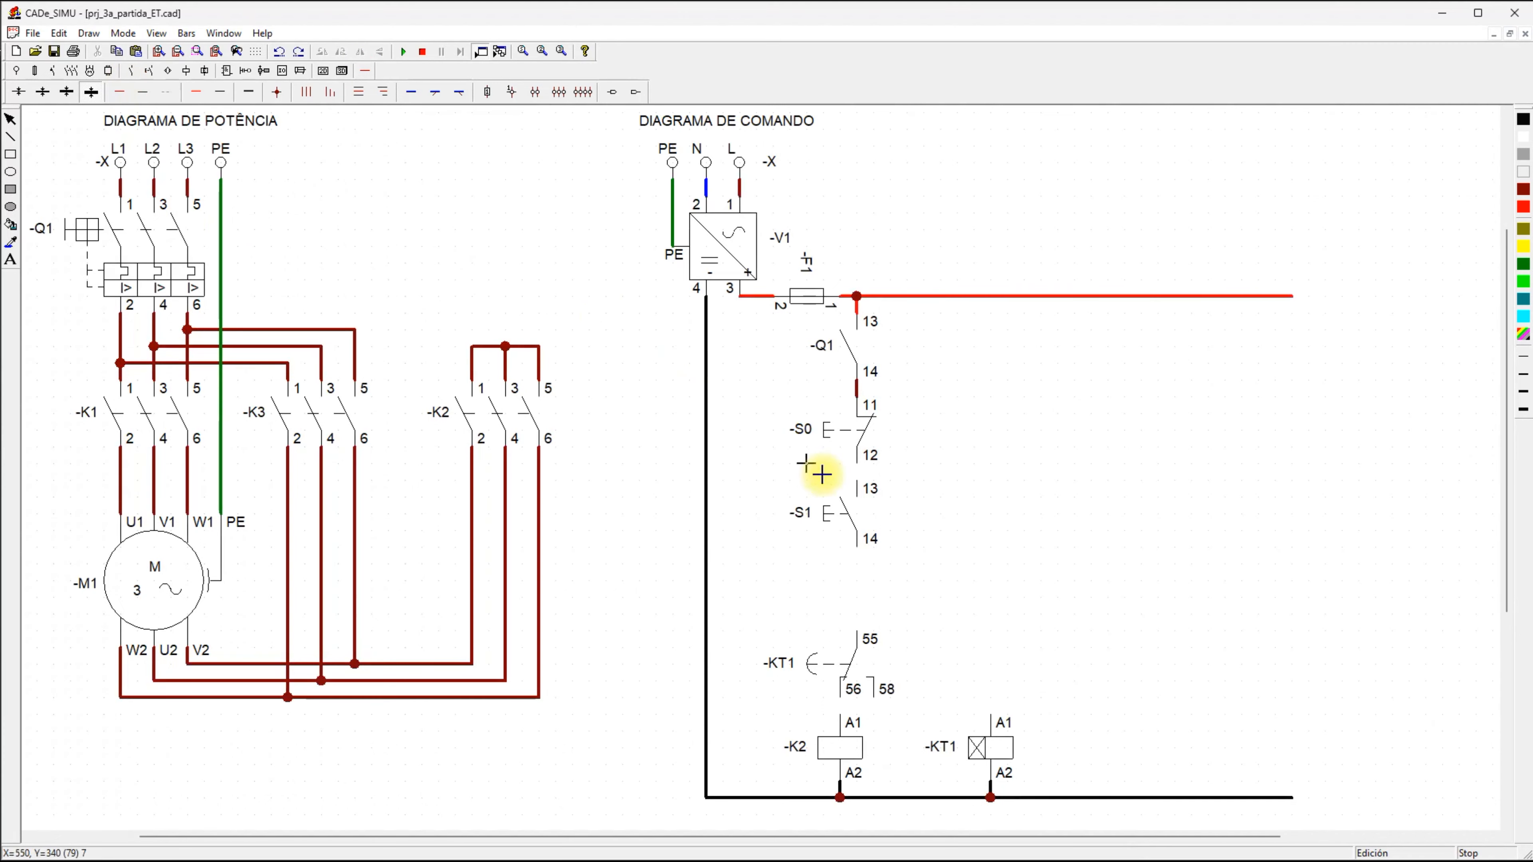
drag(868, 482, 867, 489)
drag(863, 560, 865, 638)
drag(844, 705, 843, 726)
key(Escape)
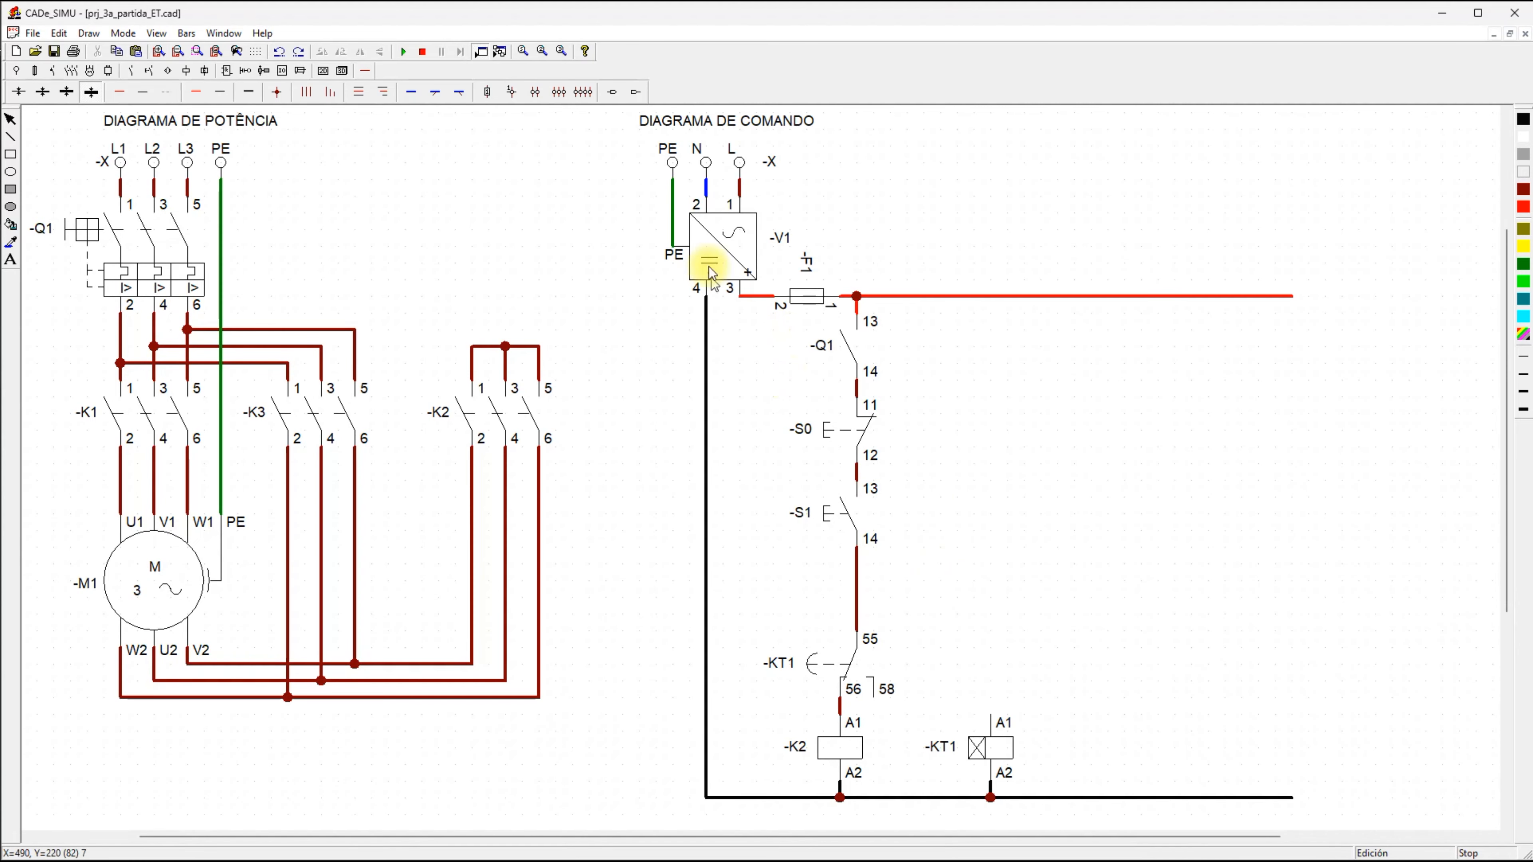
Wire timer coil -KT1 terminal A1 up and across to a junction on the conductor between -S1 terminal 14 and -KT1 terminal 55.
click(119, 92)
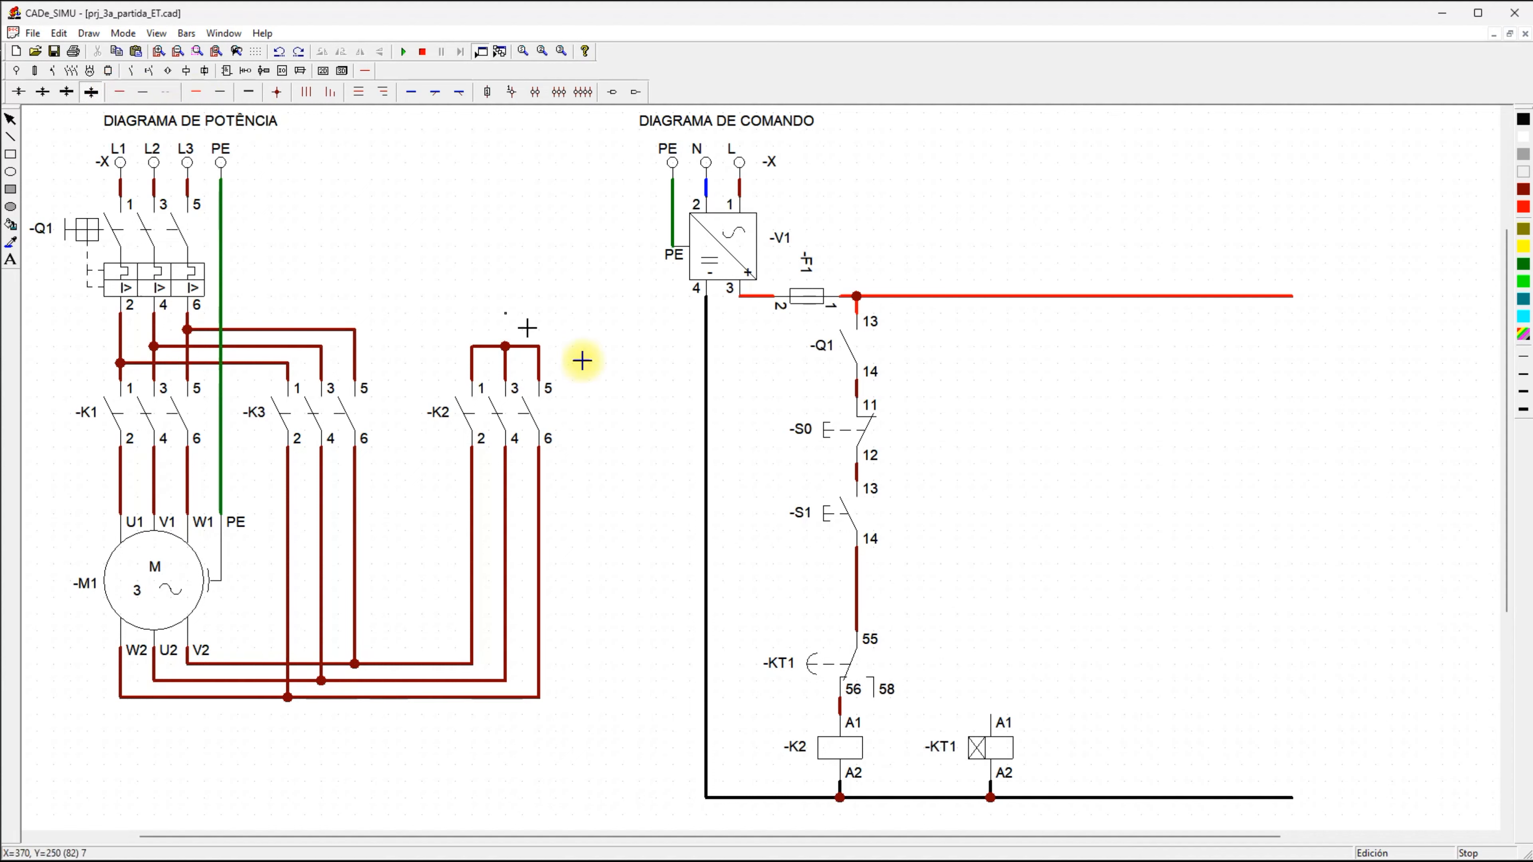
click(1001, 707)
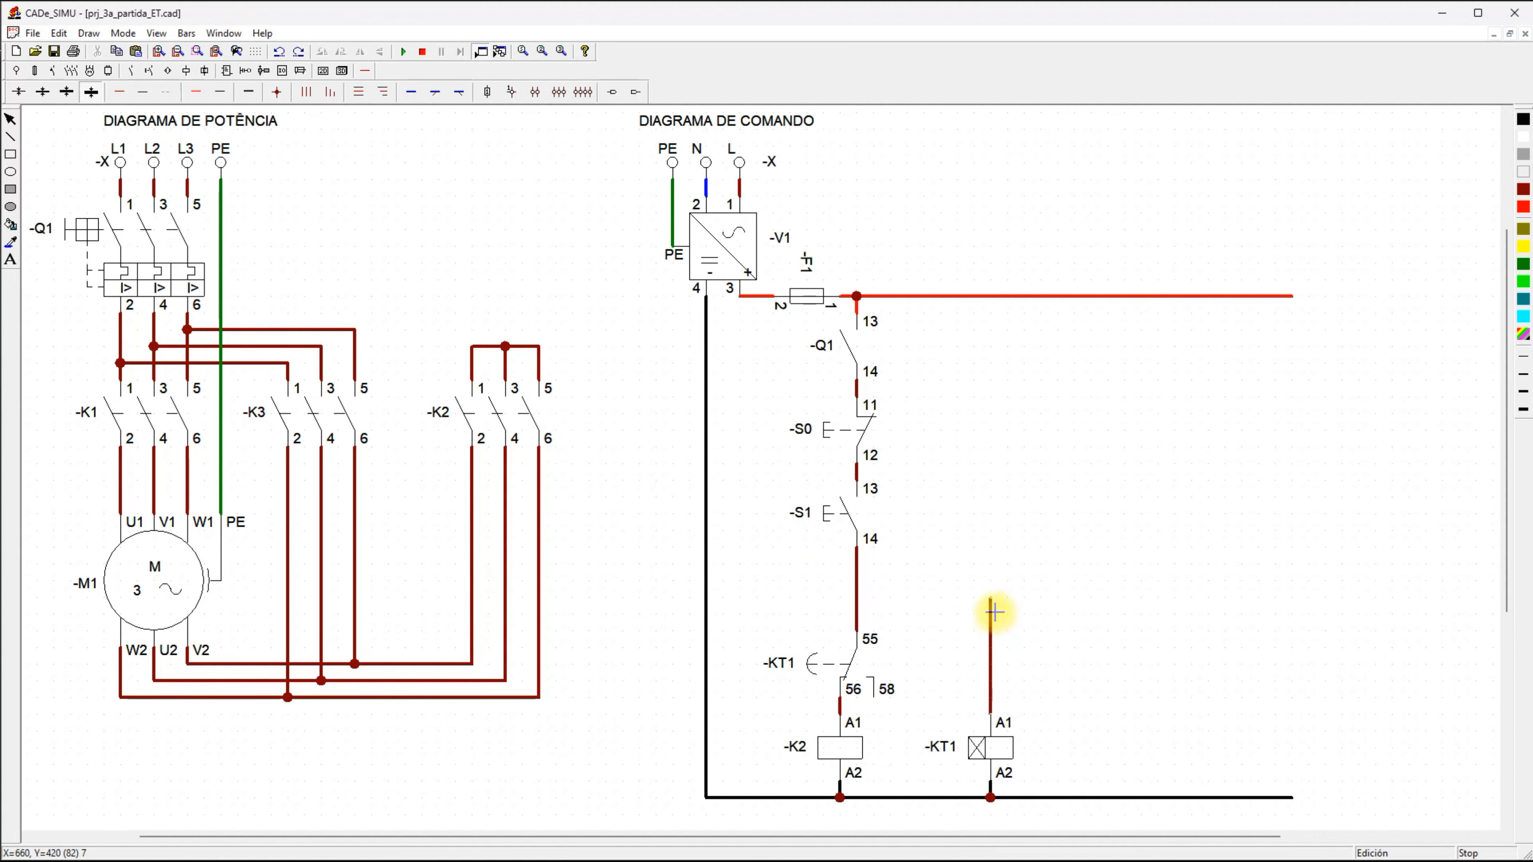
click(991, 598)
click(856, 598)
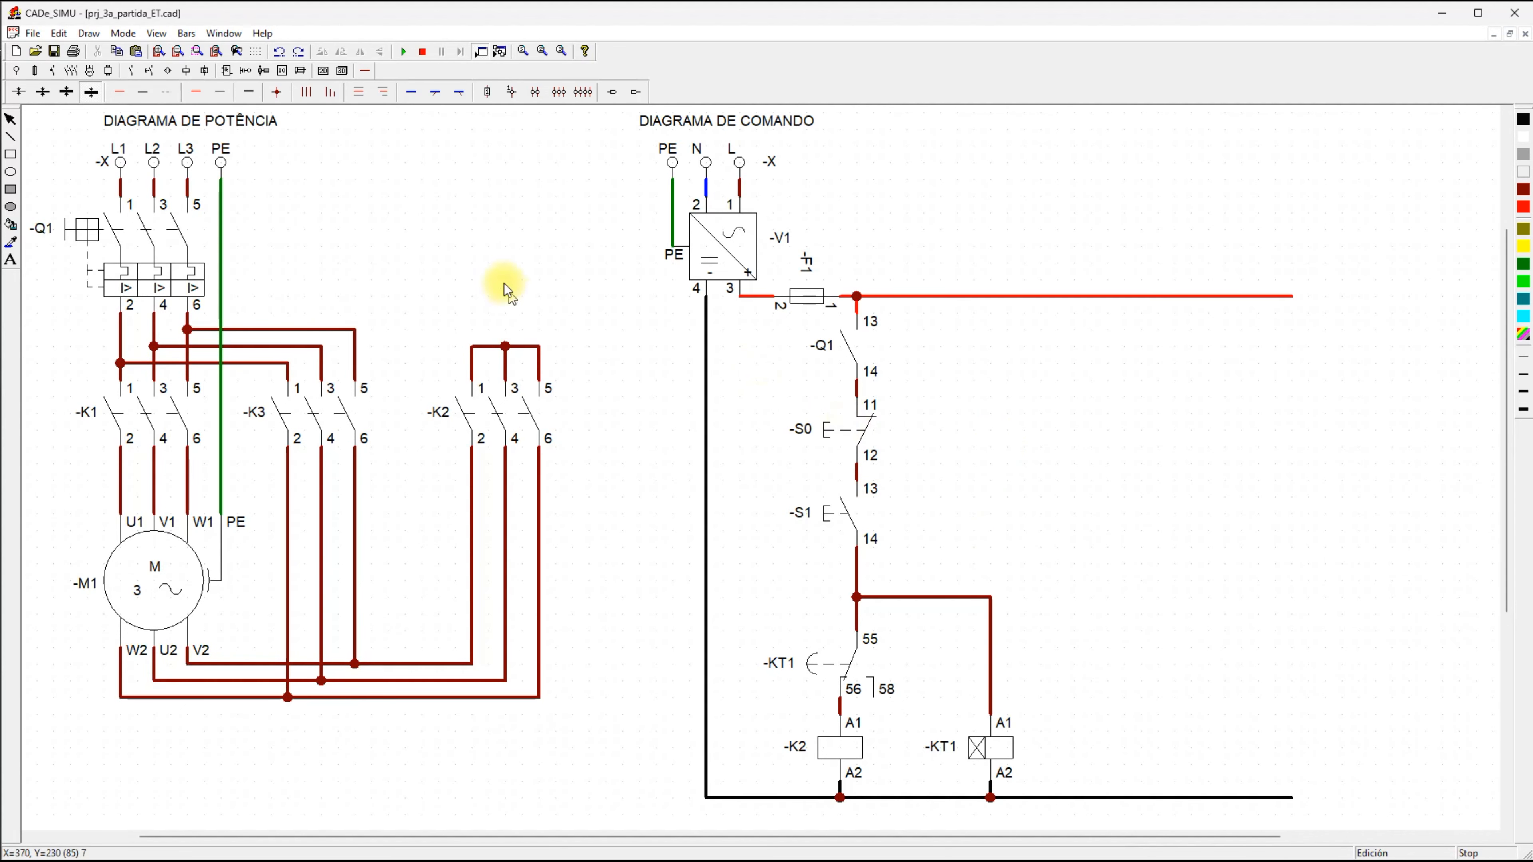
Simulate the circuit: close breaker -Q1, actuate and release start button -S1, and stop the simulation.
click(403, 52)
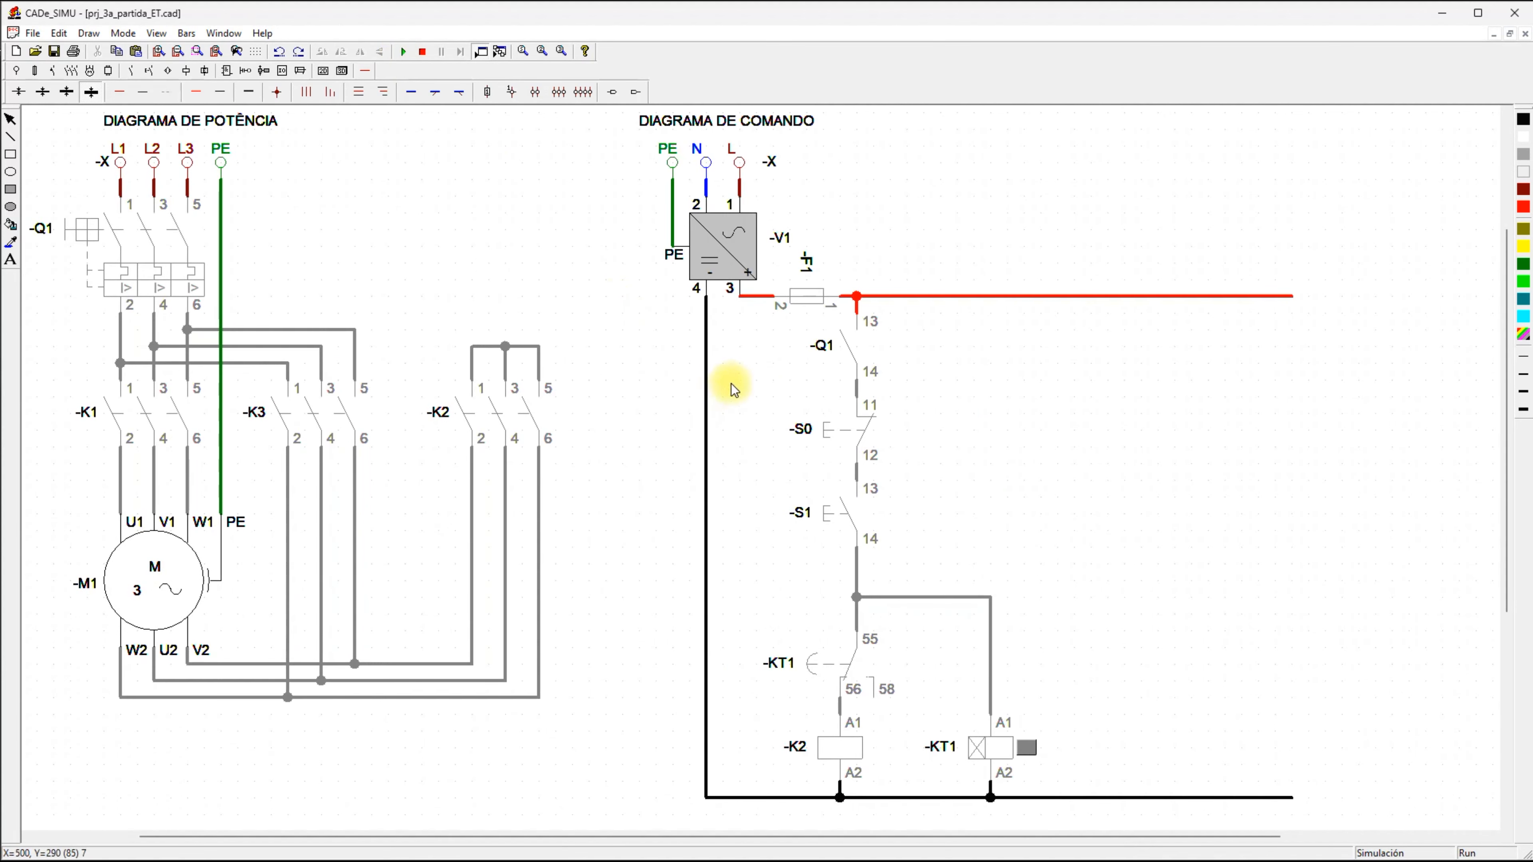
click(90, 233)
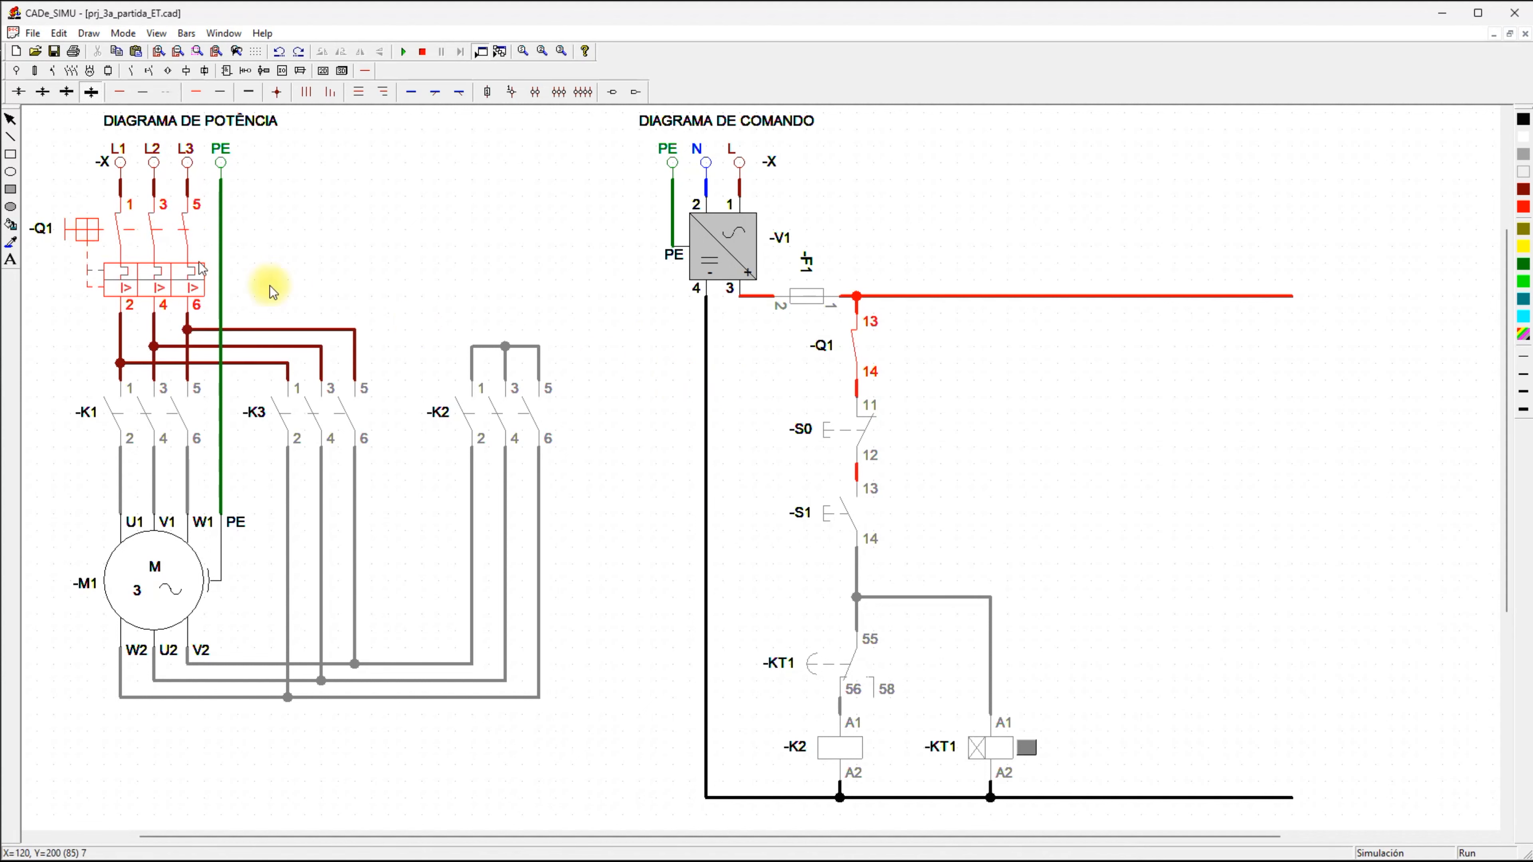
click(827, 523)
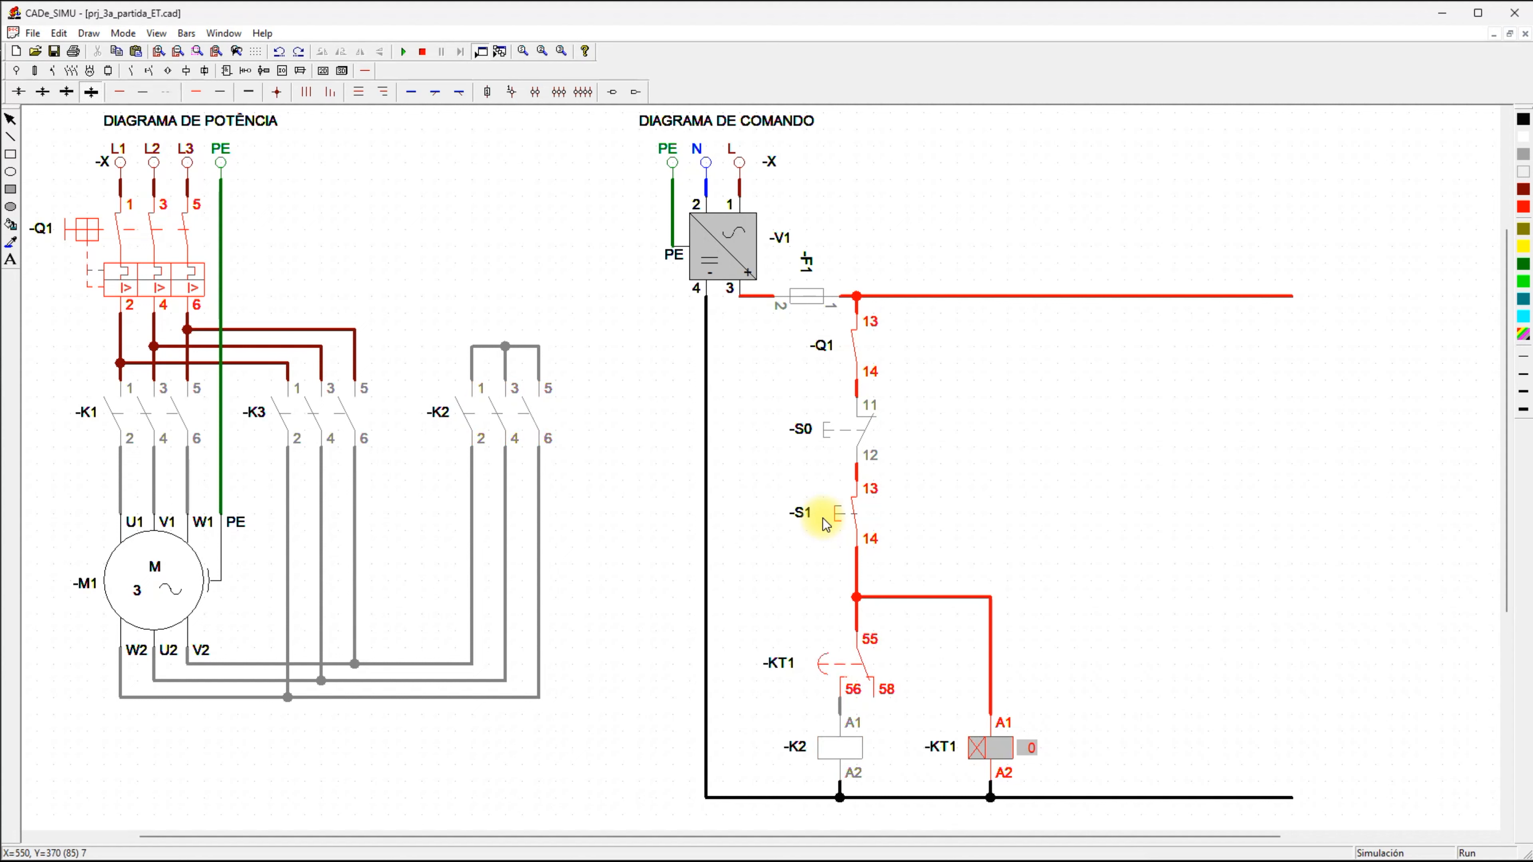
drag(826, 523, 653, 316)
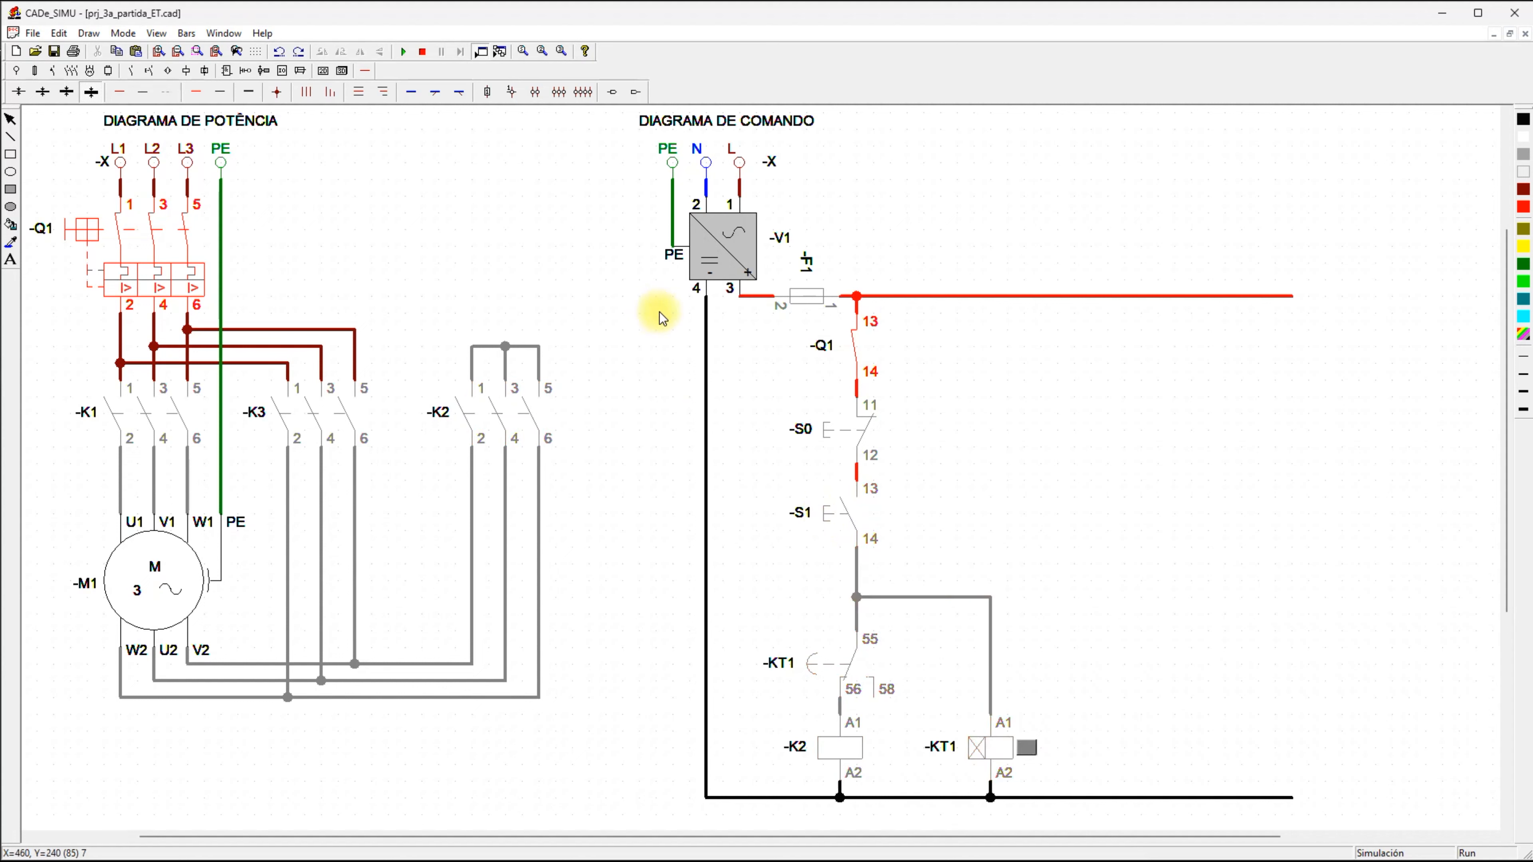
click(422, 52)
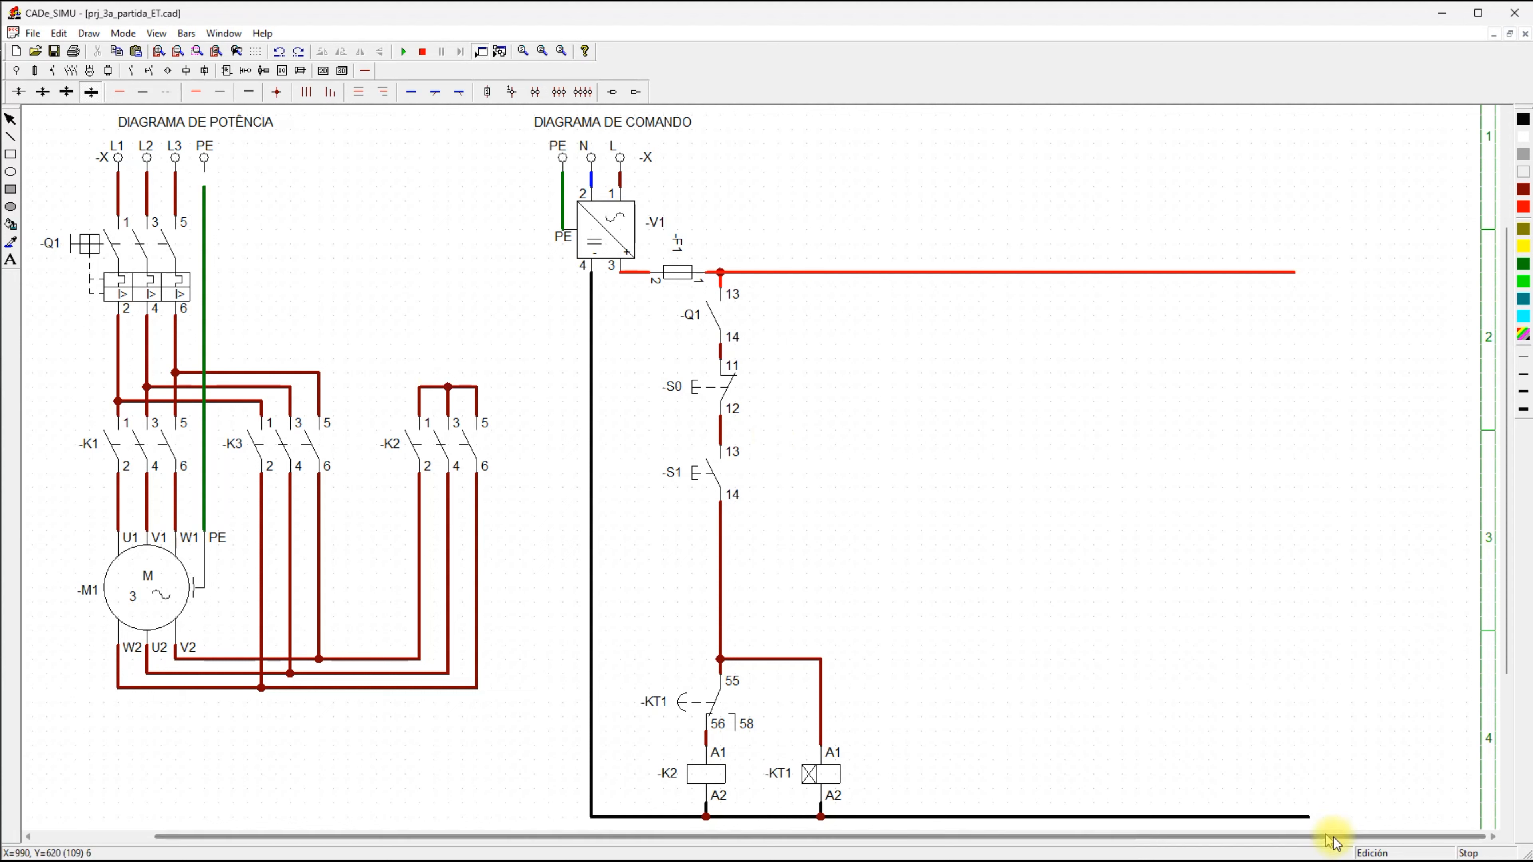
click(1369, 848)
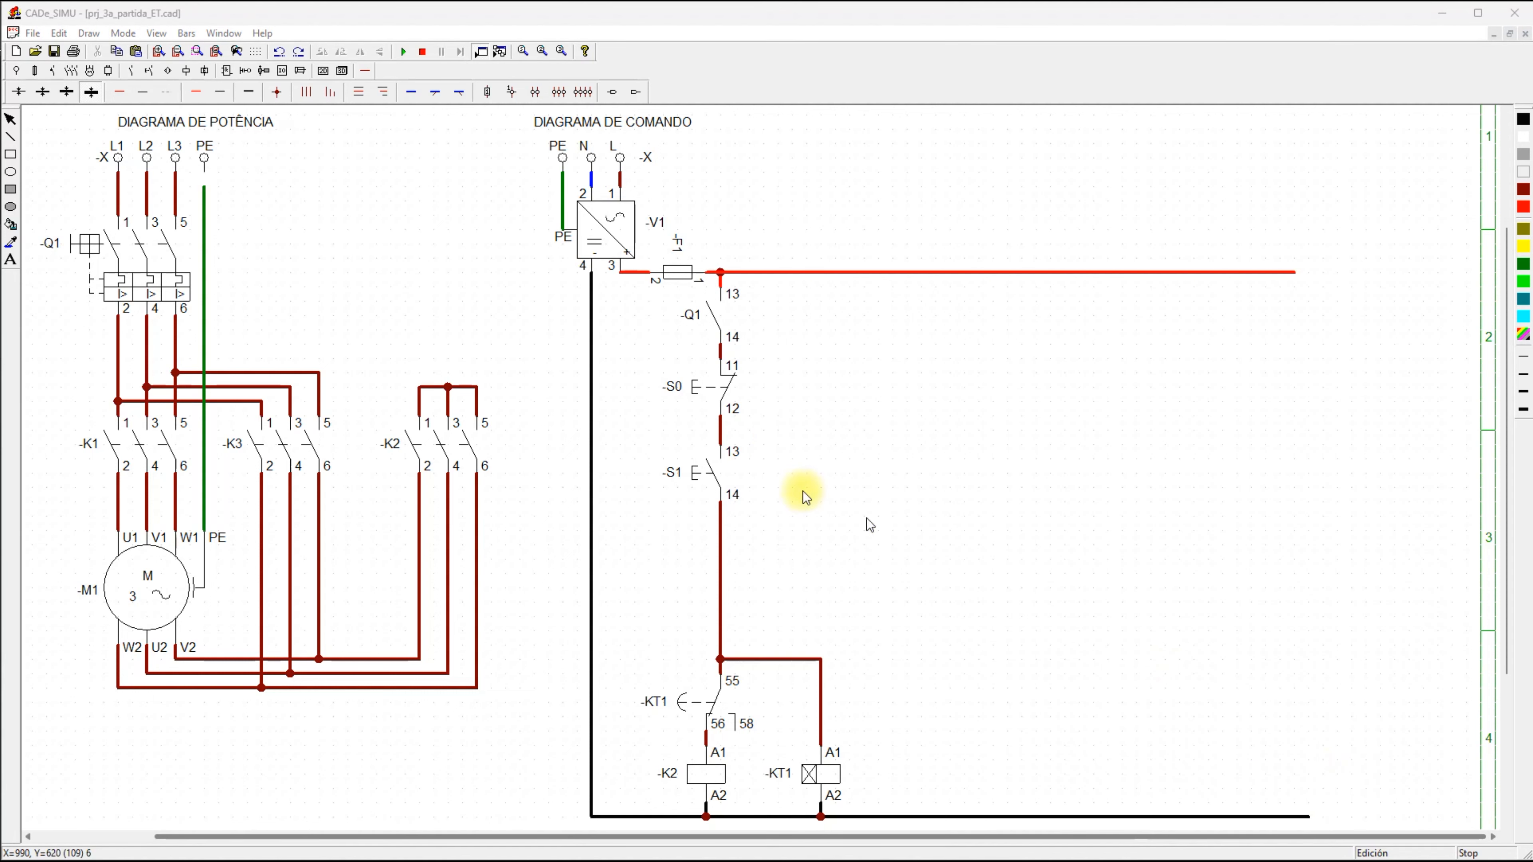
drag(540, 322, 481, 424)
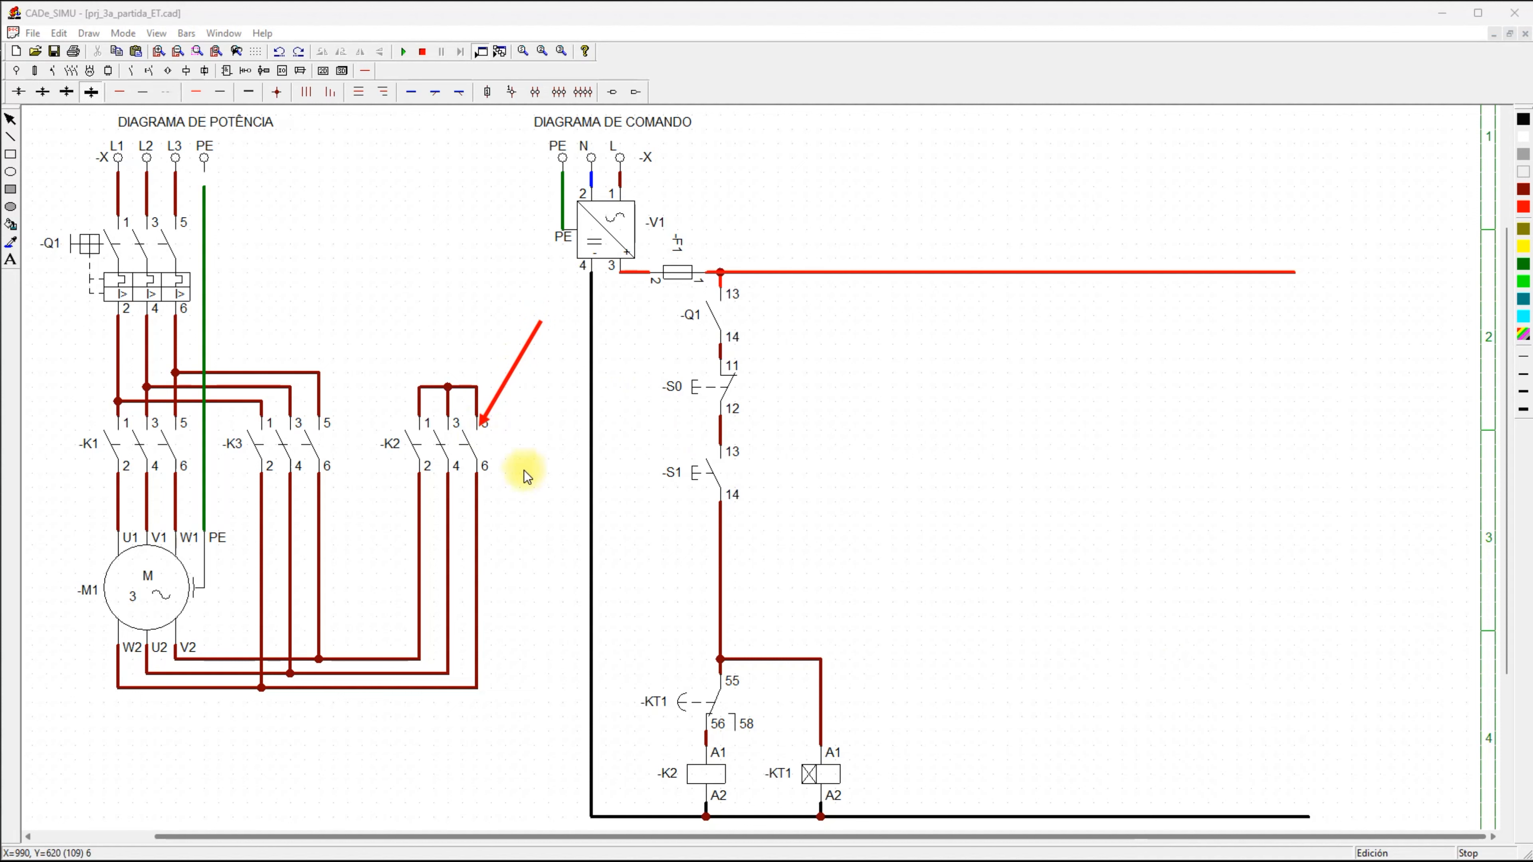
drag(323, 278, 190, 435)
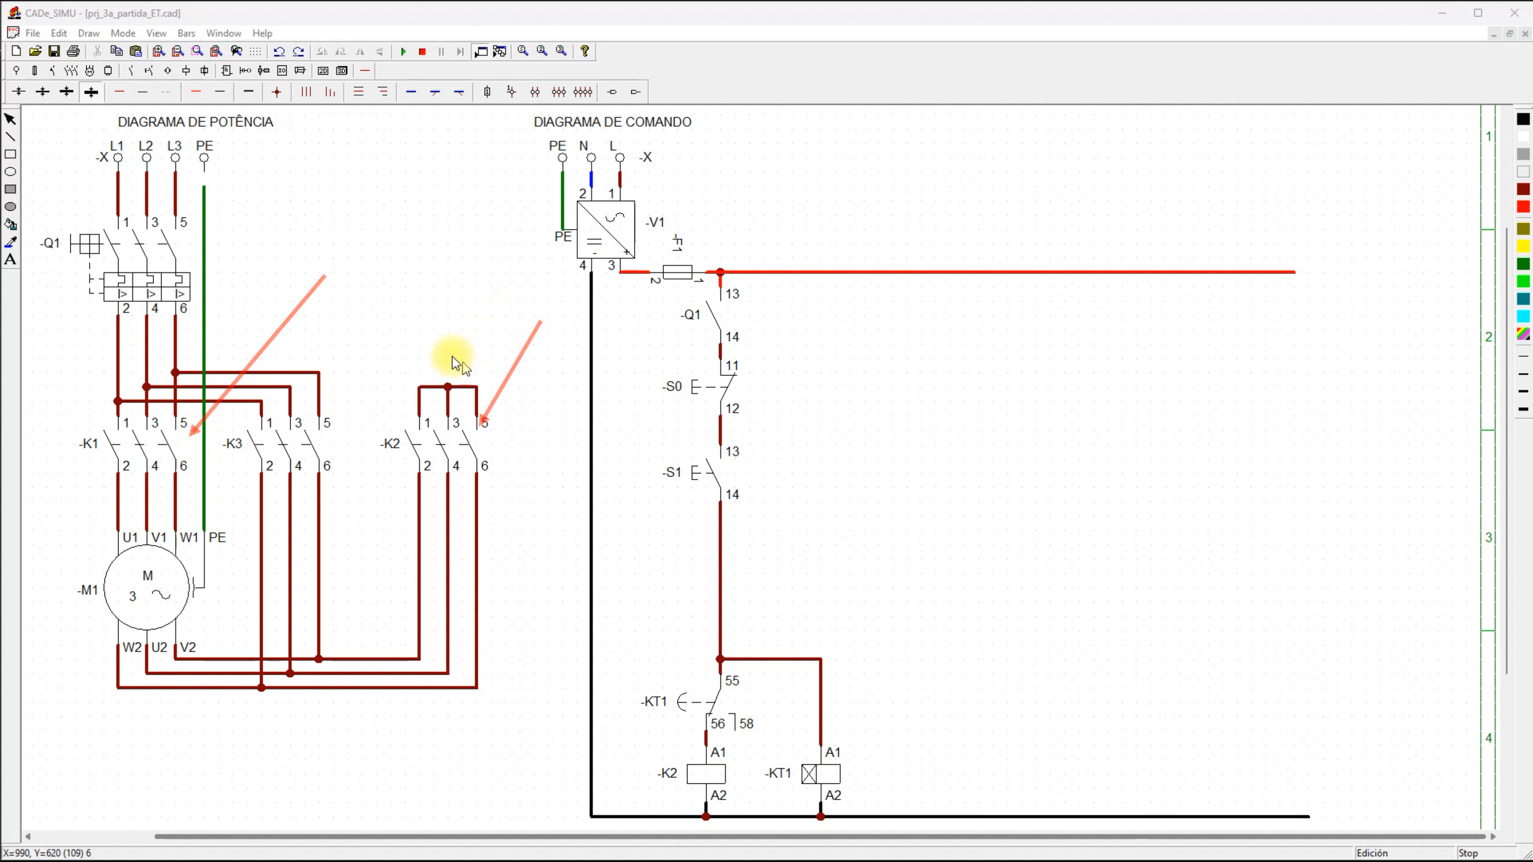
drag(414, 302, 324, 443)
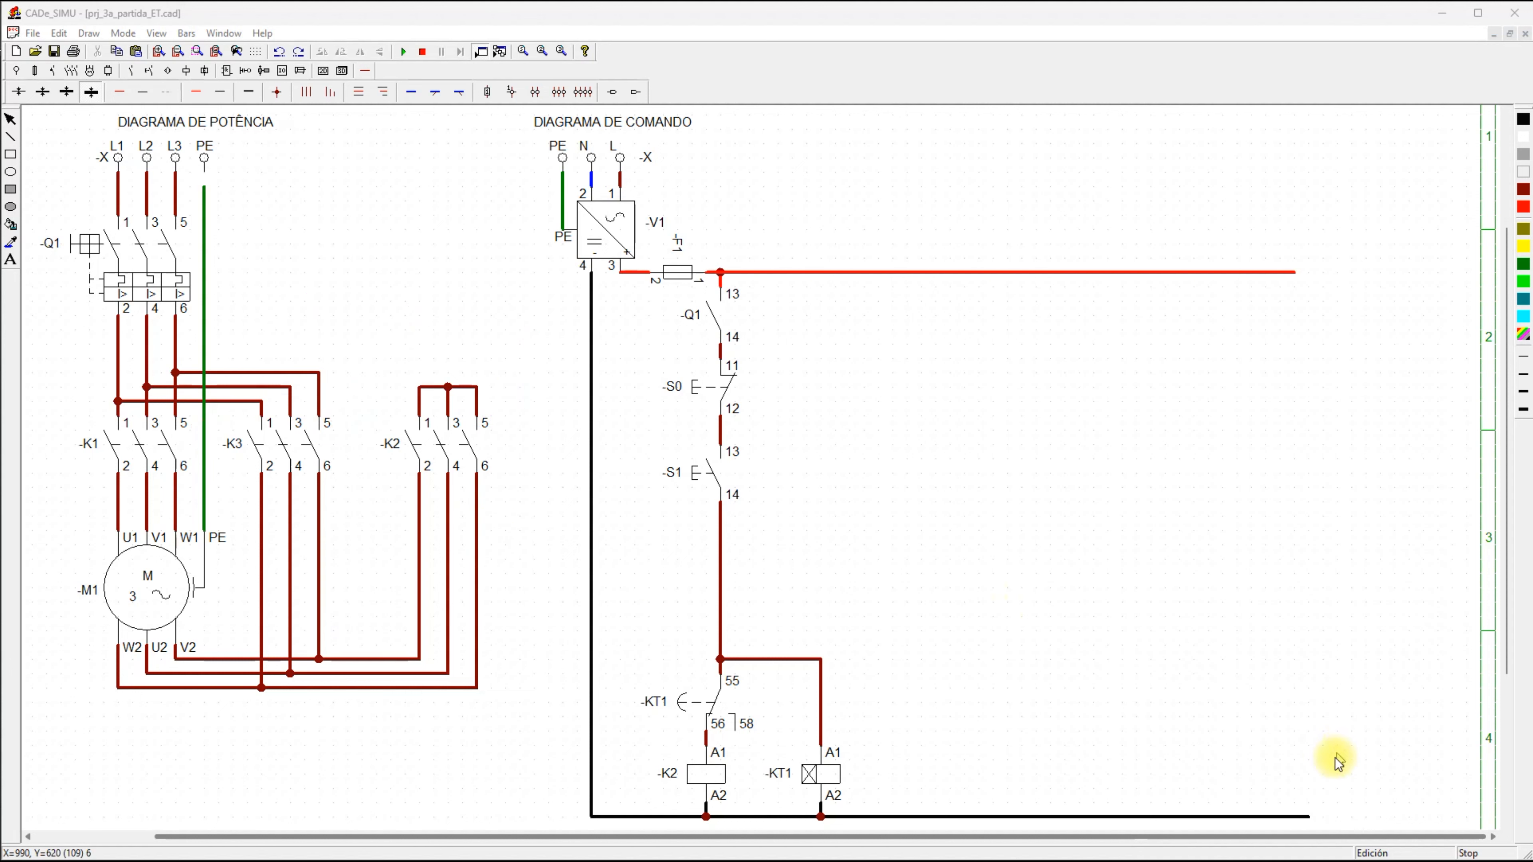
click(1363, 844)
Replace the conductor below -S1 with two normally closed auxiliary contacts stacked in line above the -KT1 junction.
click(723, 595)
key(Delete)
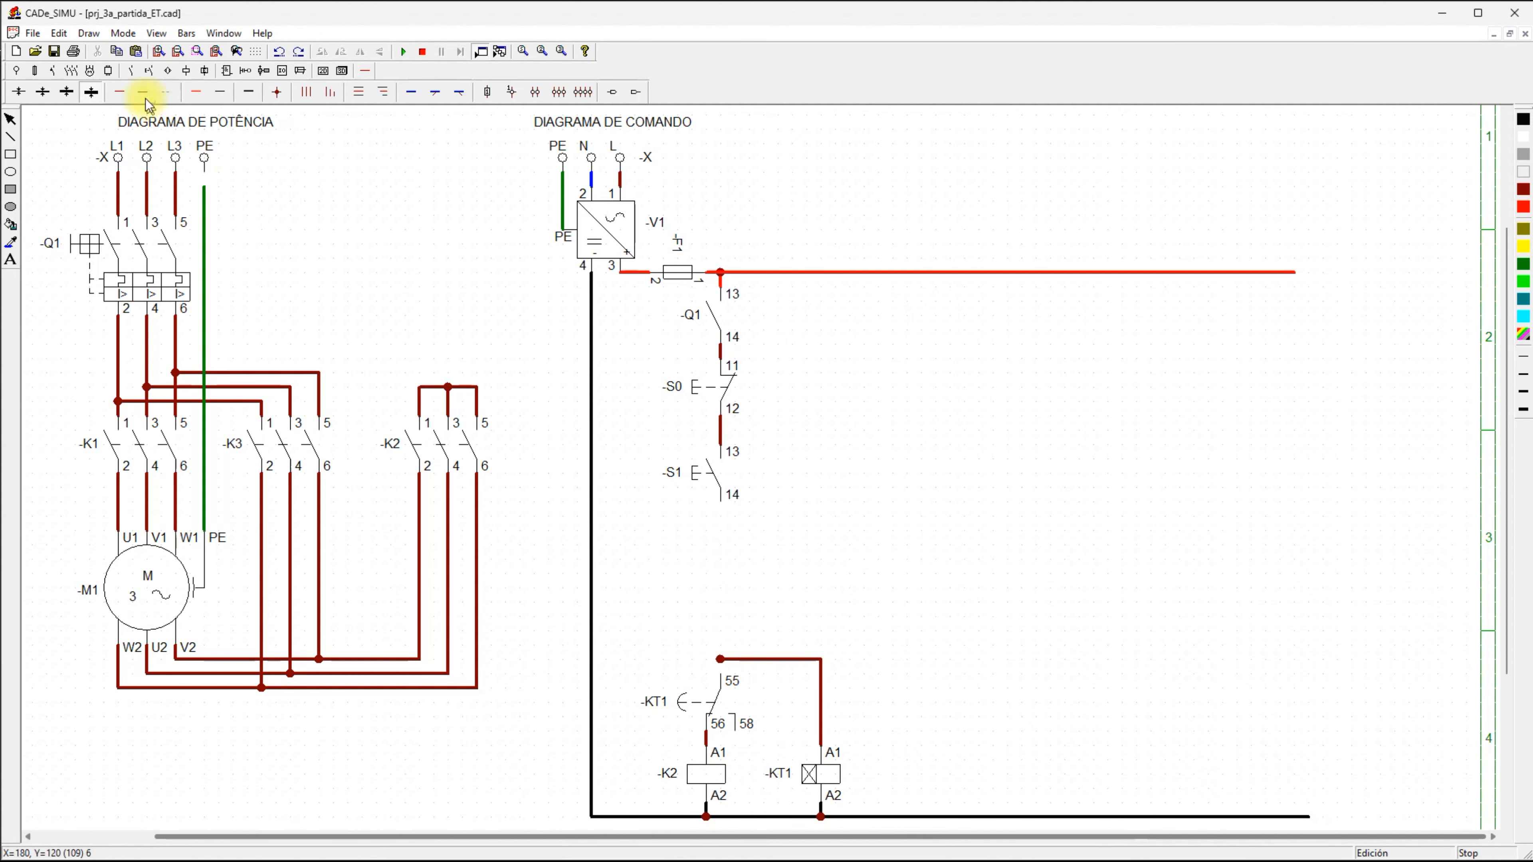
click(132, 70)
click(38, 96)
click(731, 596)
click(731, 596)
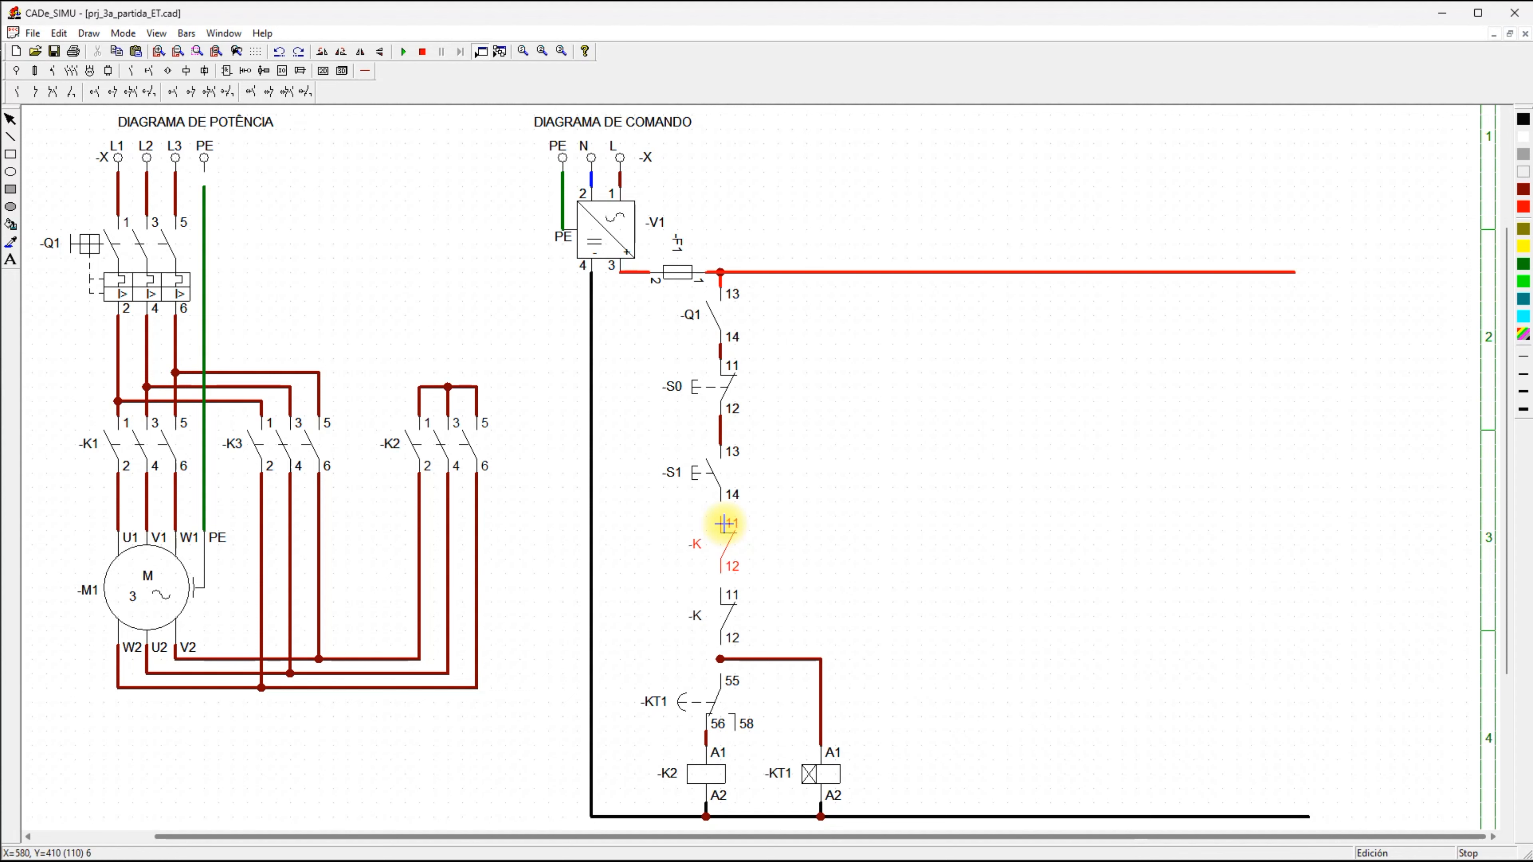
click(725, 523)
right_click(866, 537)
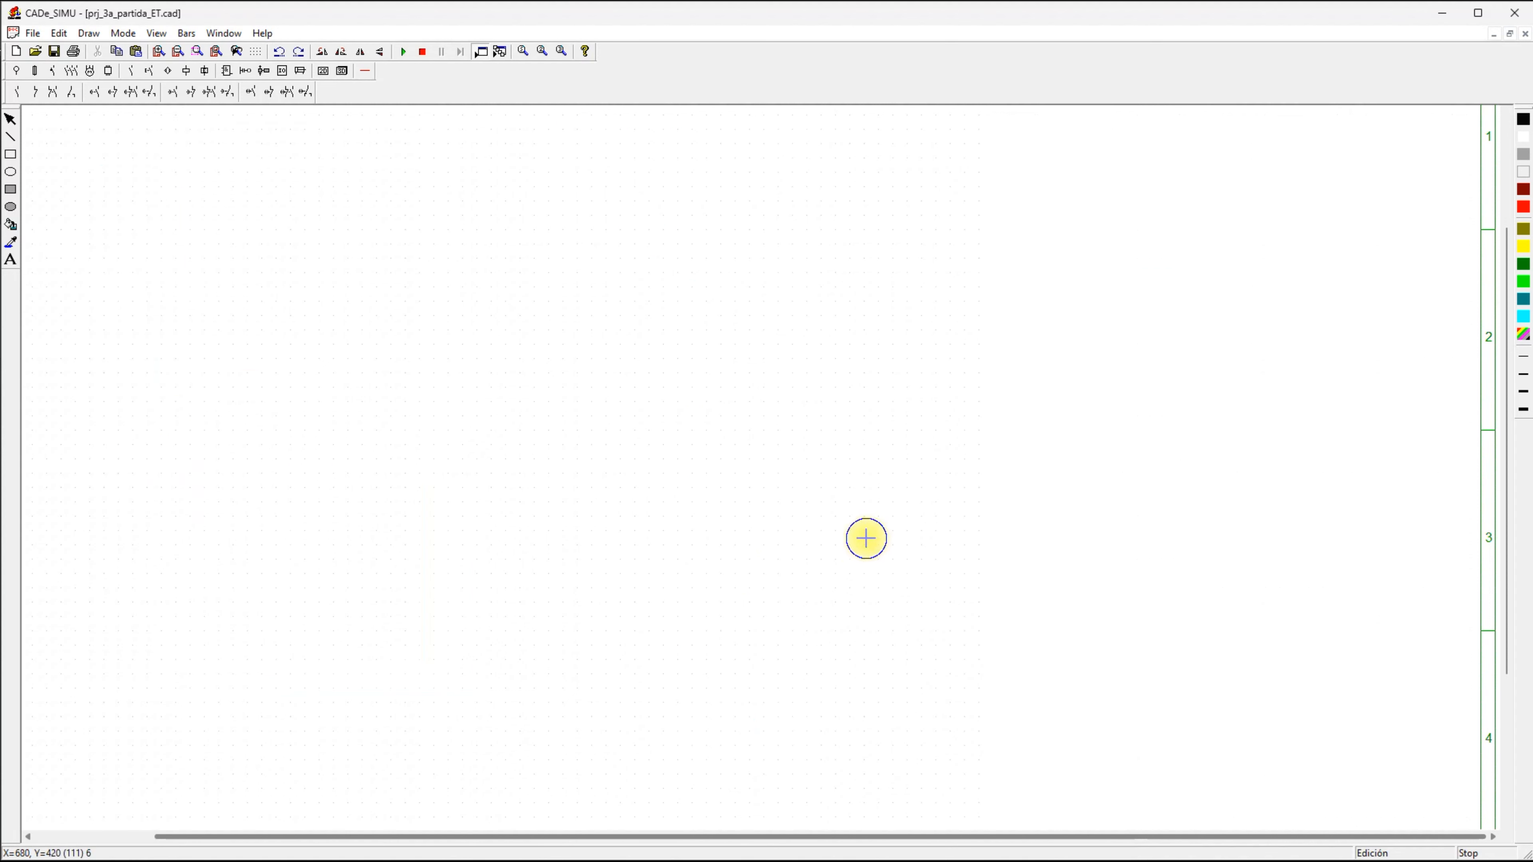
Name the upper normally closed contact below -S1 as -K1 and the lower one as -K3.
double_click(722, 553)
click(749, 369)
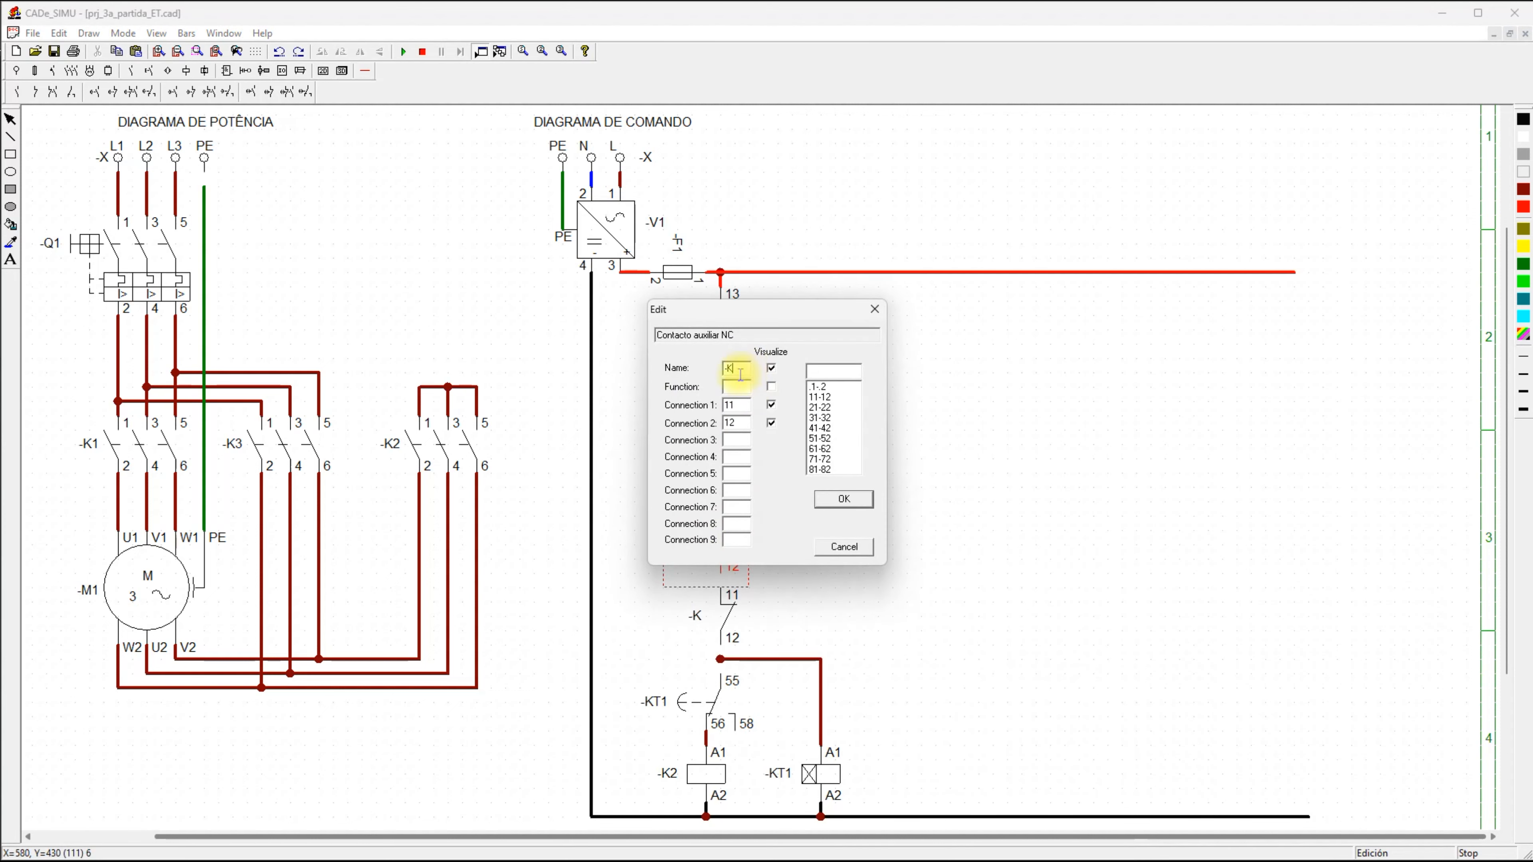
text(1)
click(844, 499)
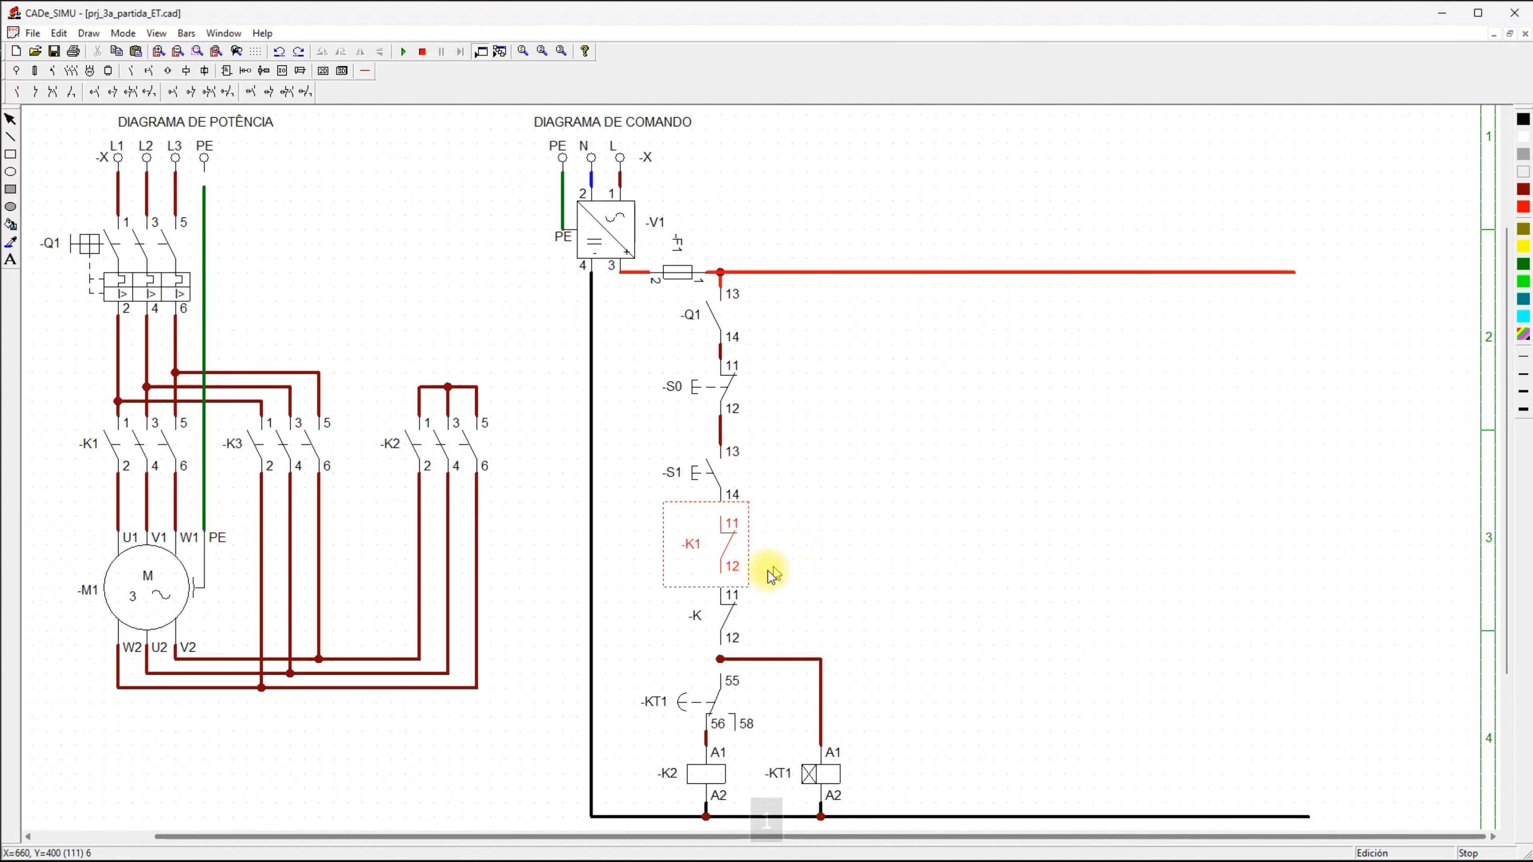
double_click(723, 622)
click(747, 368)
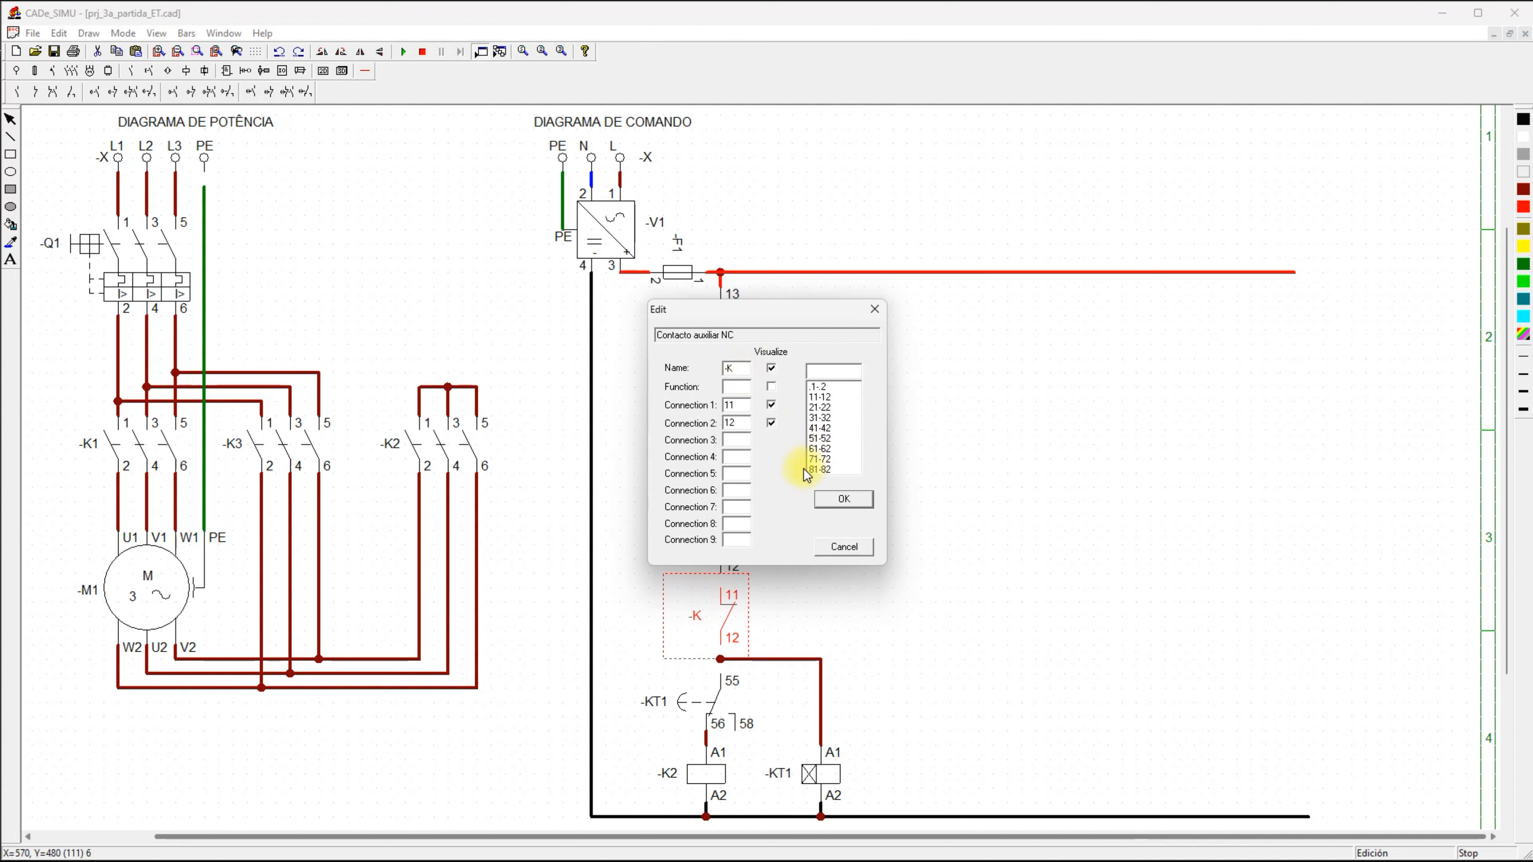
text(3)
click(848, 500)
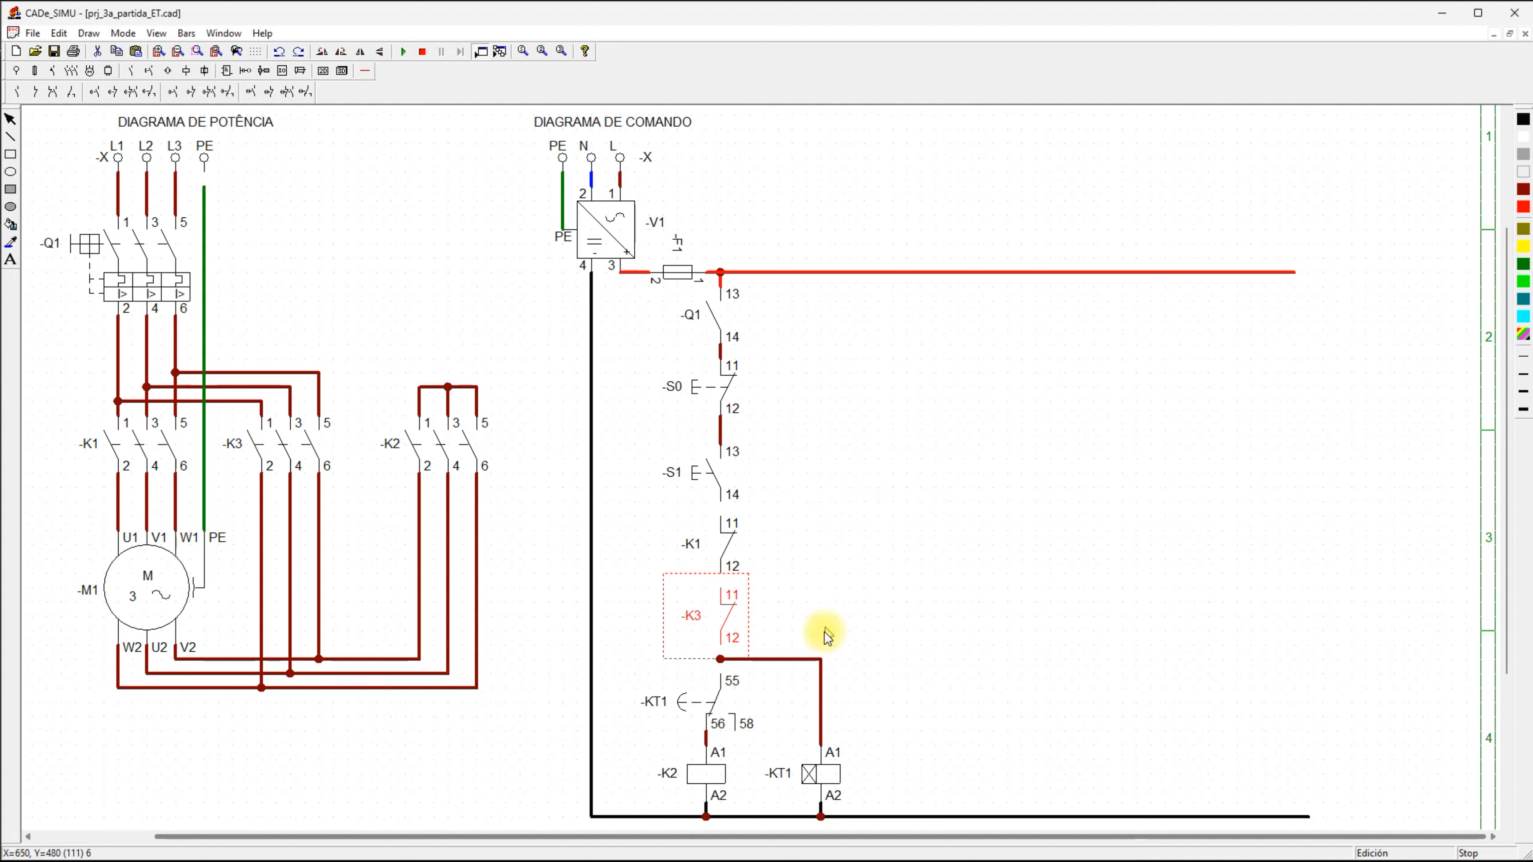
click(824, 479)
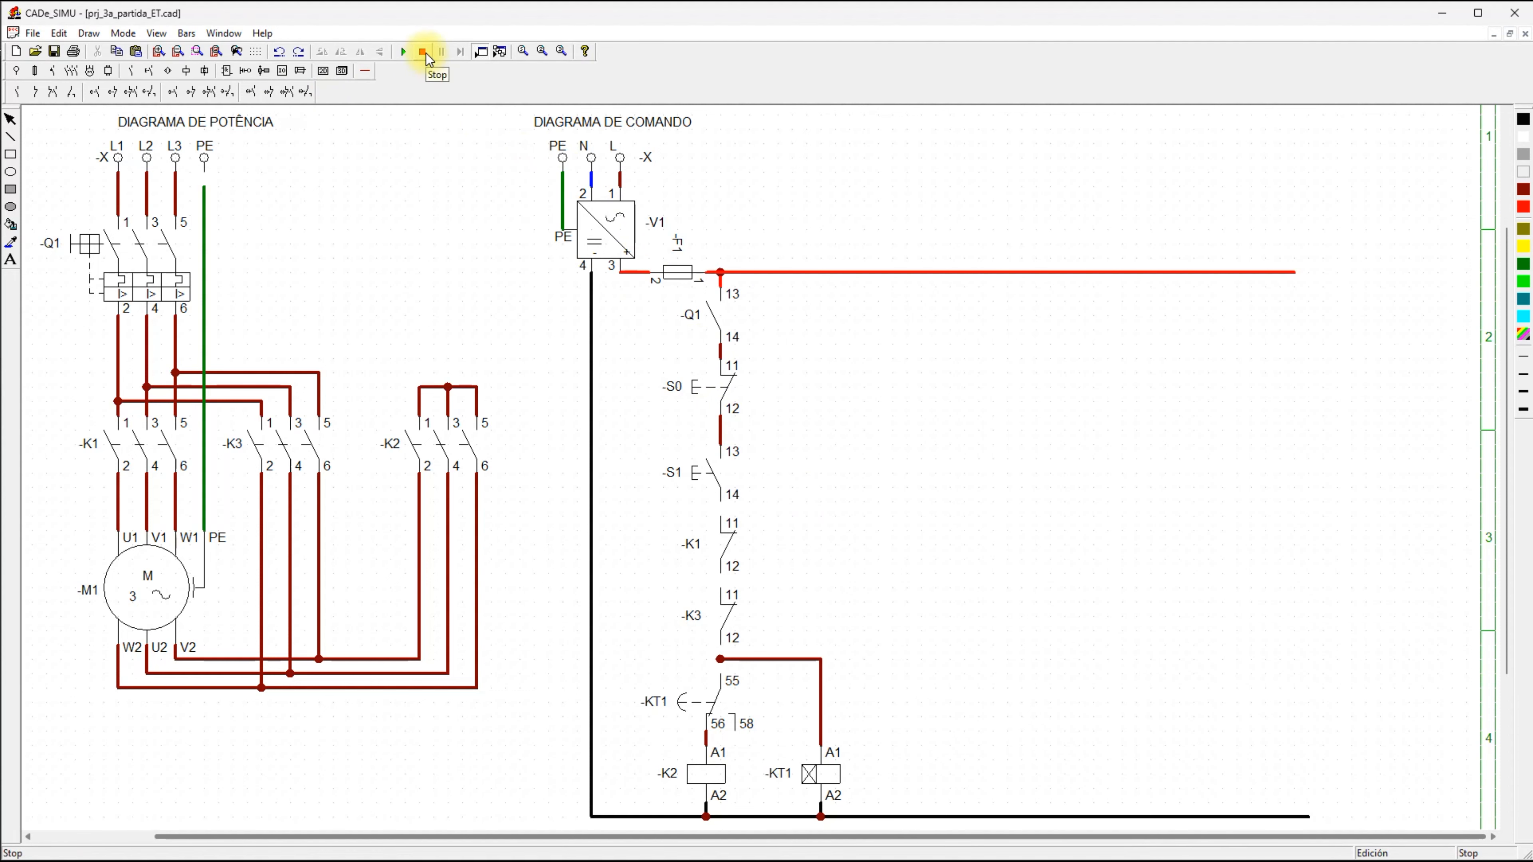
Move the upper part of the command diagram, from its title and supply down to -S1, up by one grid step.
click(594, 204)
click(500, 138)
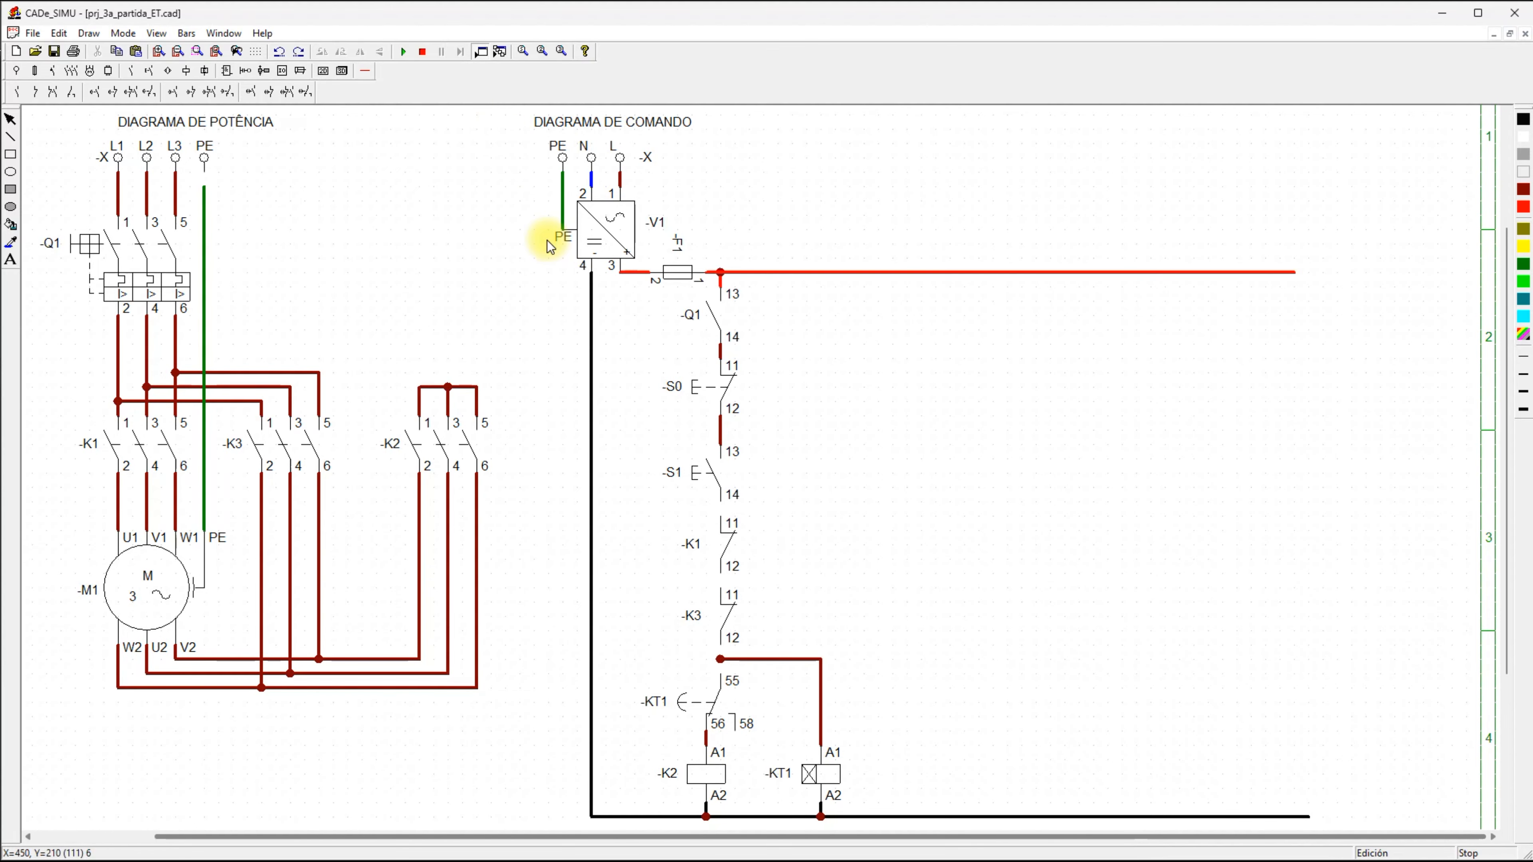
scroll(548, 240, down, 1)
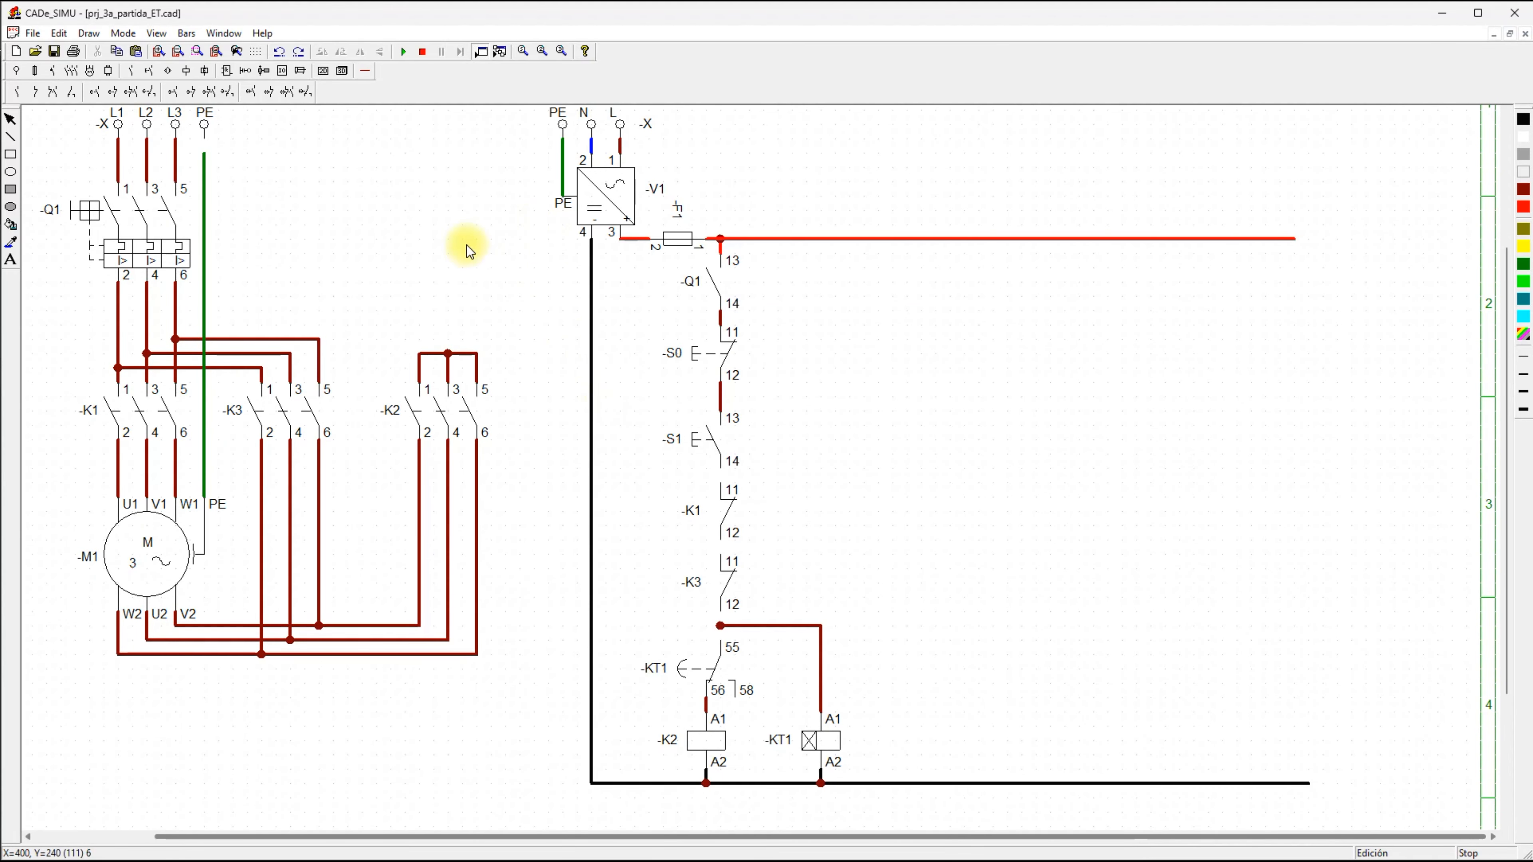
scroll(466, 245, up, 1)
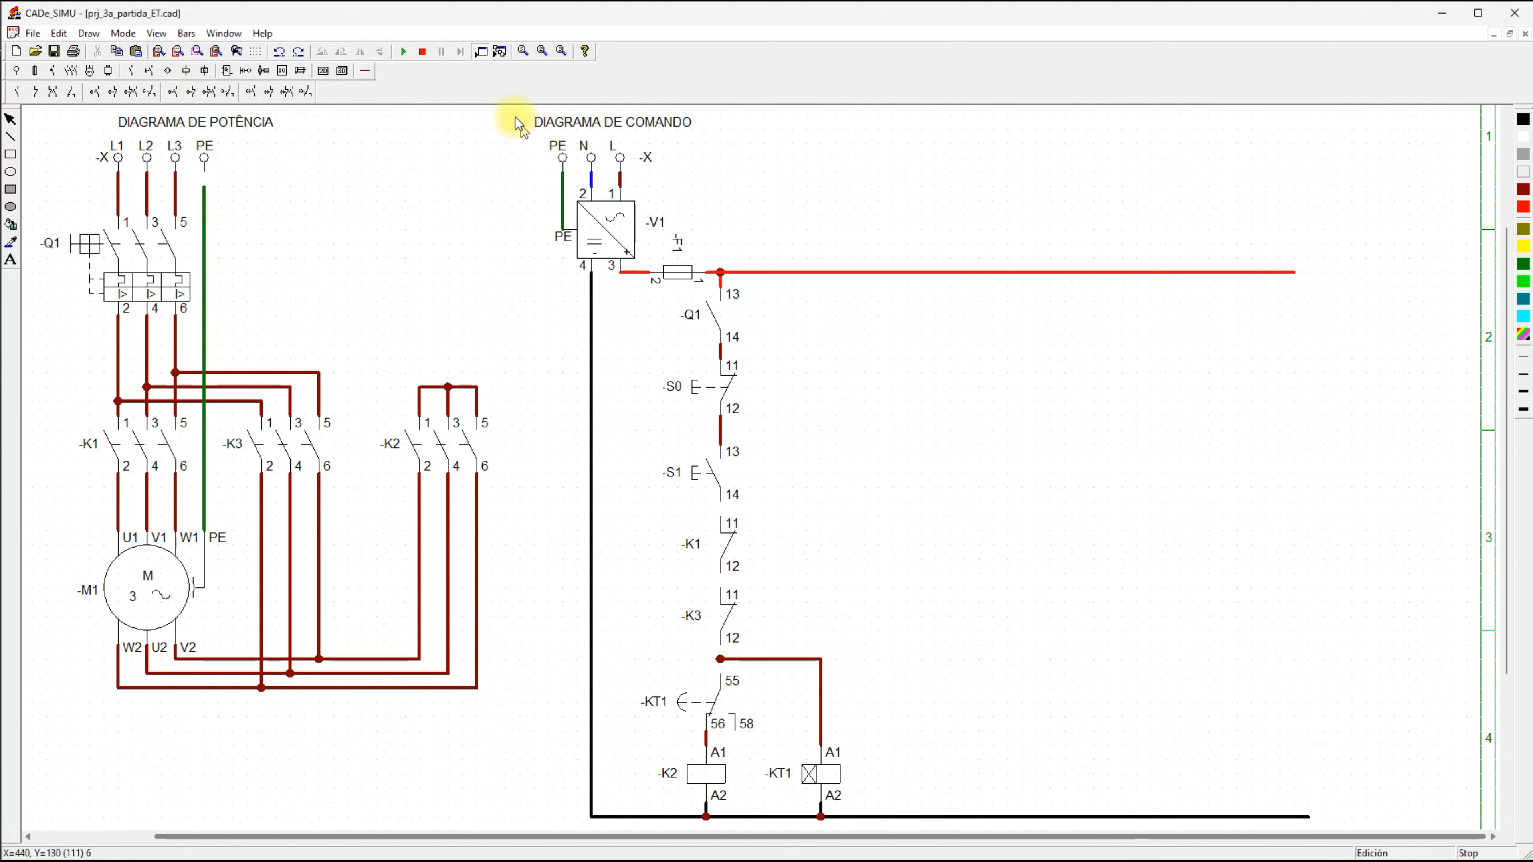
drag(506, 108, 1391, 521)
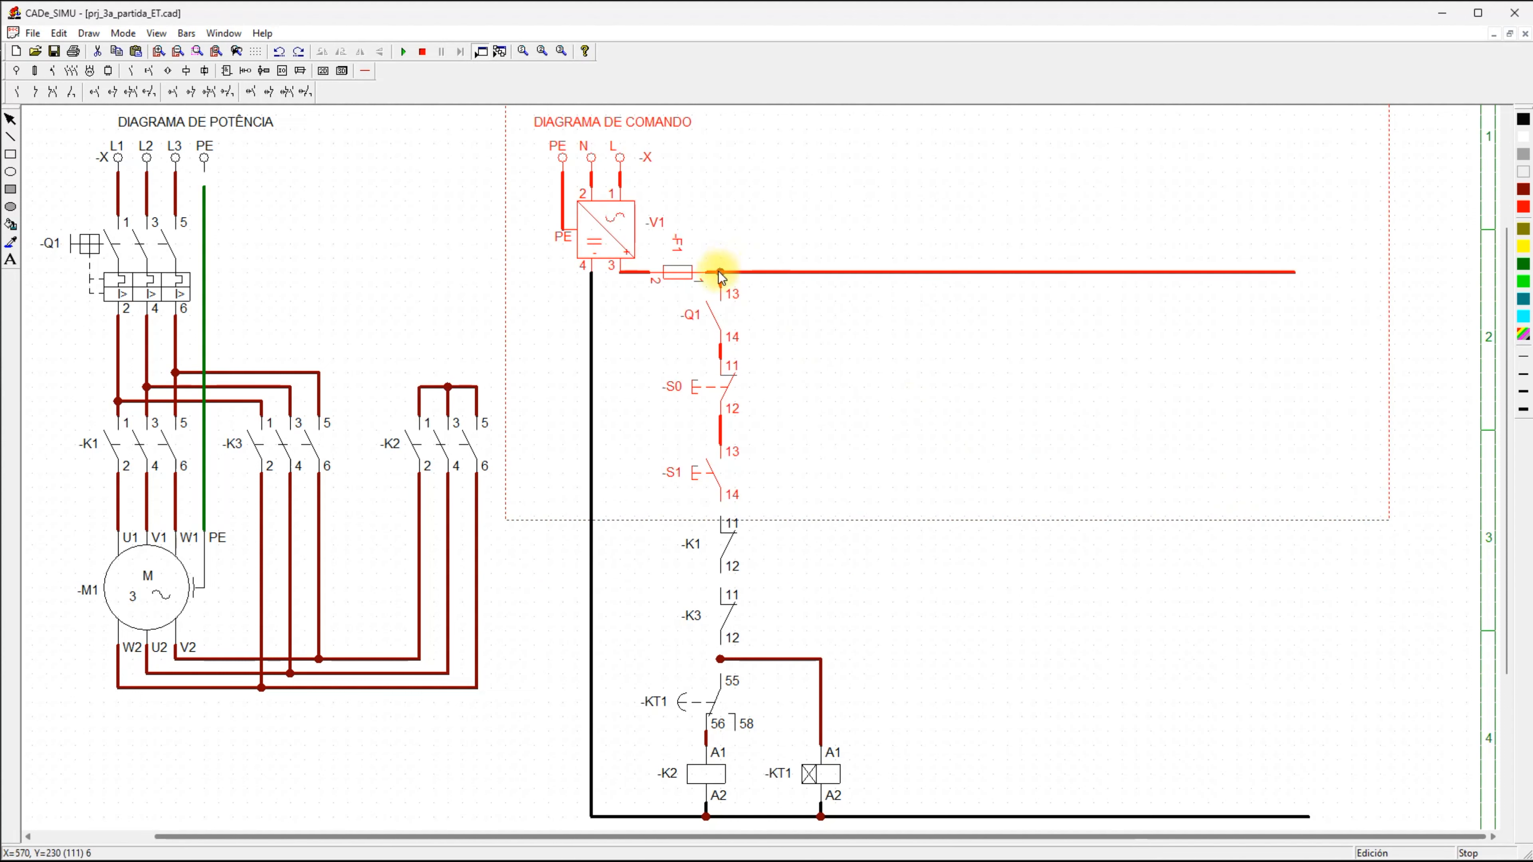
drag(718, 271, 718, 257)
click(948, 554)
Delete the vertical black conductor below -V1 terminal 4 and redraw it from the terminal down to the negative rail.
click(605, 475)
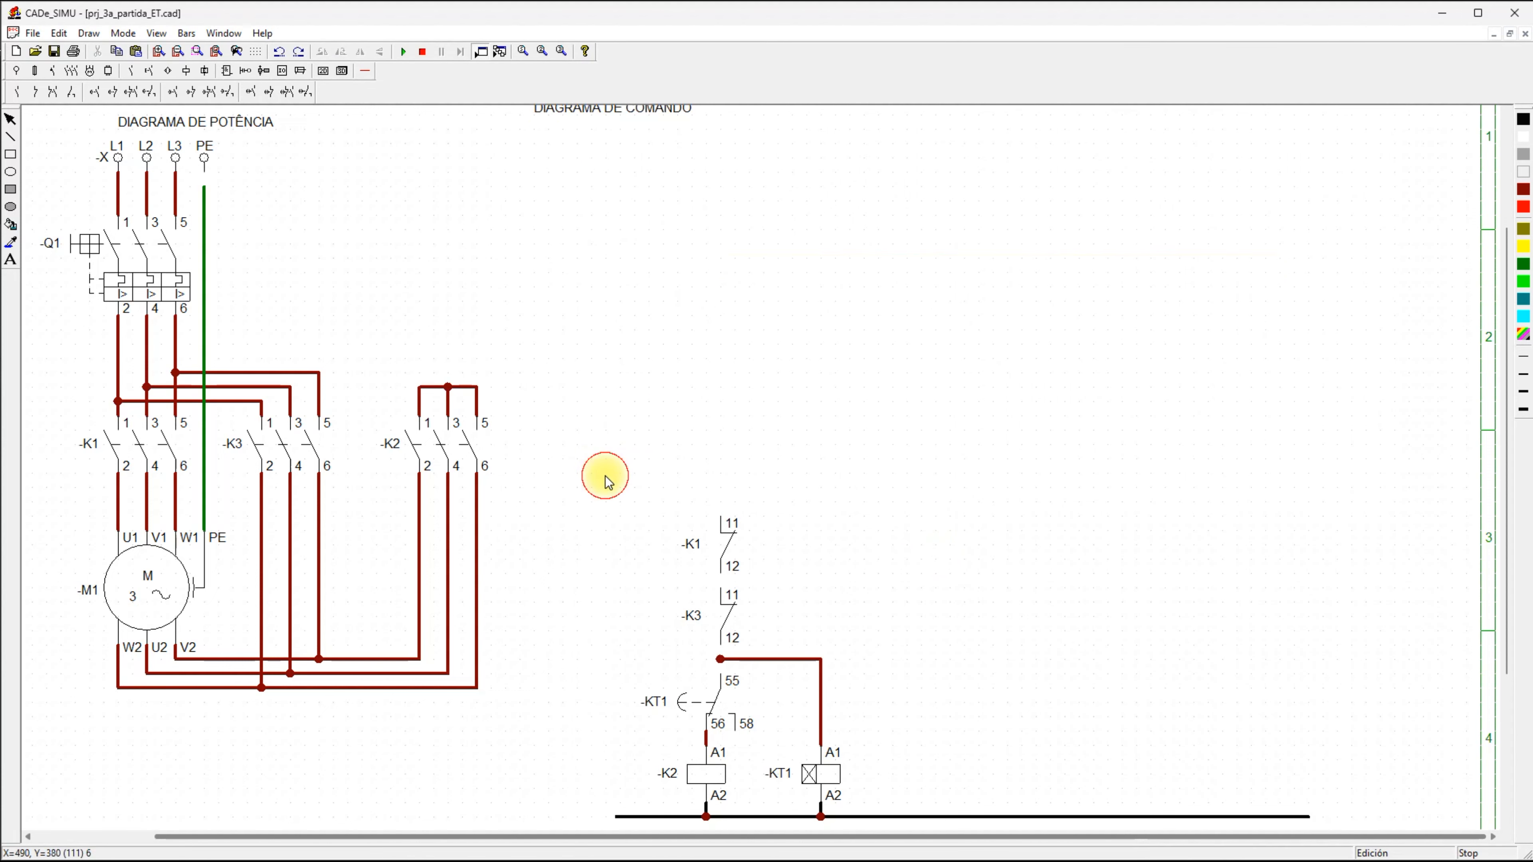
key(Delete)
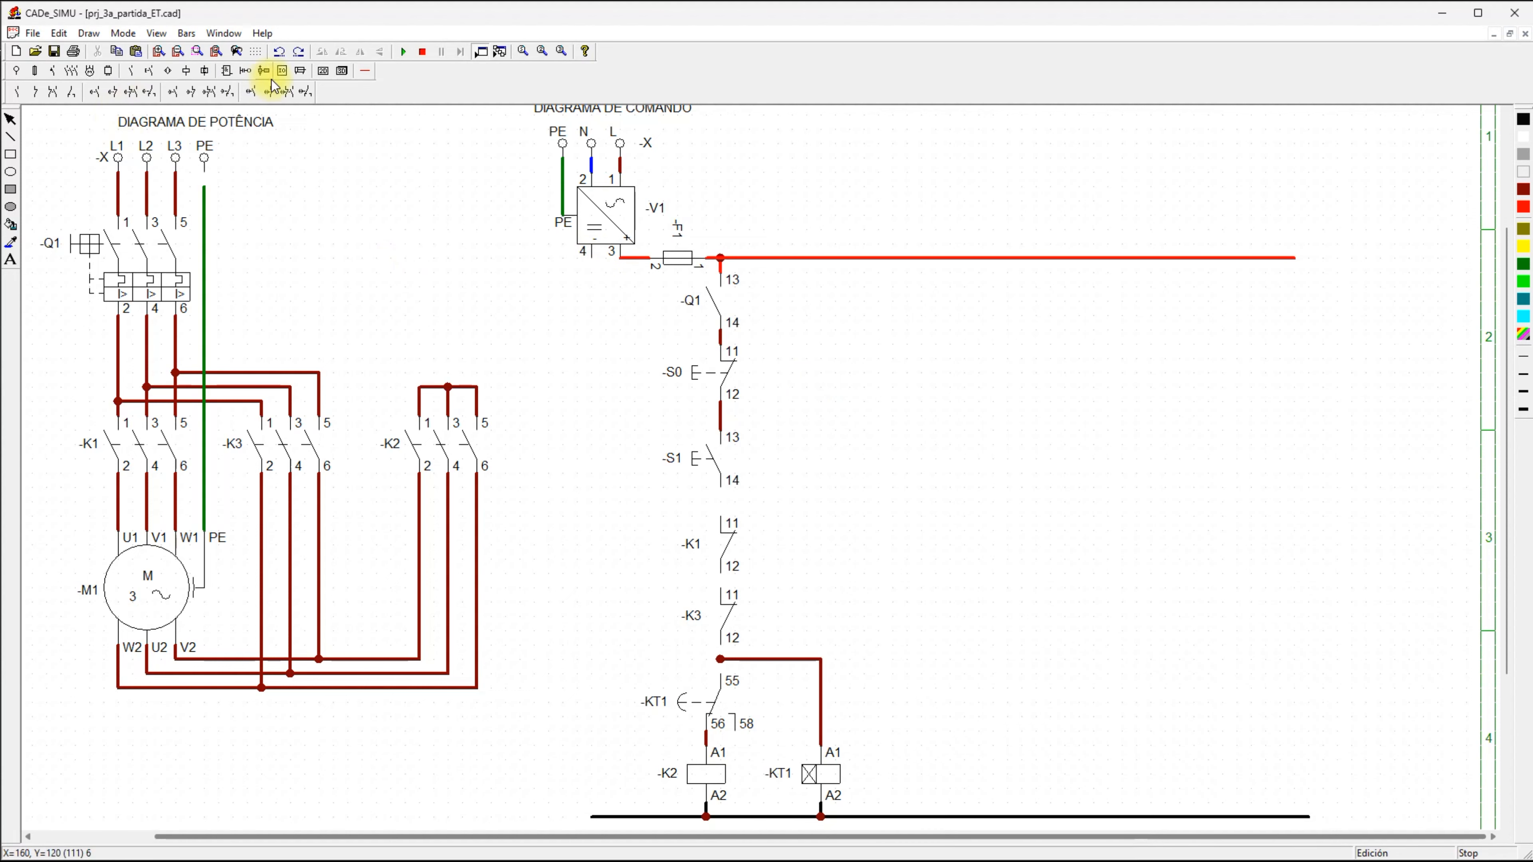
click(365, 71)
click(220, 92)
mouse_move(587, 274)
mouse_down()
mouse_move(599, 266)
mouse_move(630, 815)
mouse_up()
right_click(944, 618)
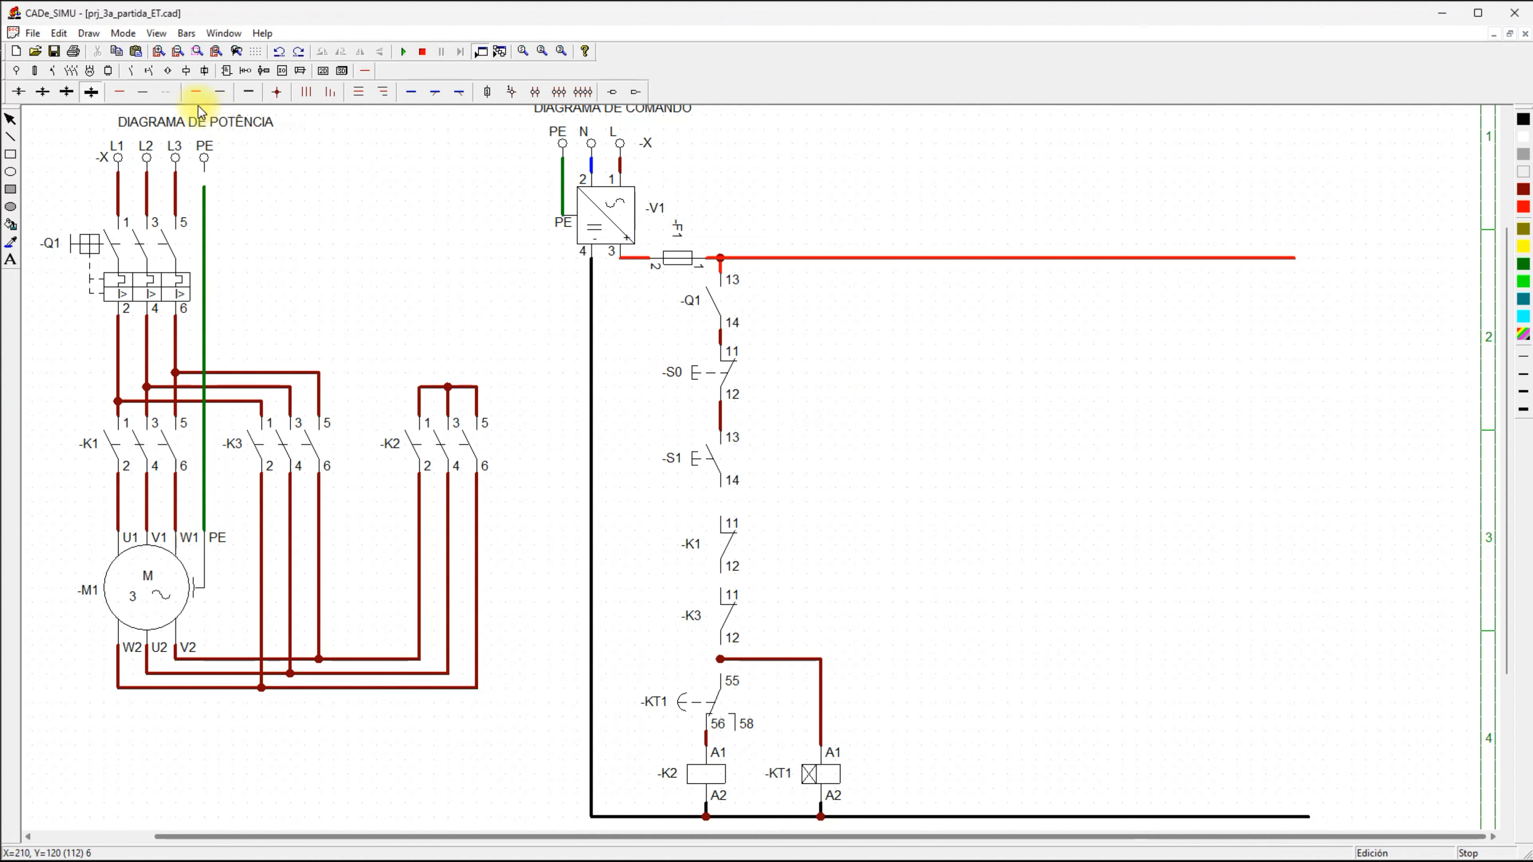
Wire -S1 terminal 14 to -K1 terminal 11, -K1 terminal 12 to -K3 terminal 11, and -K3 terminal 12 through the junction to -KT1 terminal 55.
click(121, 92)
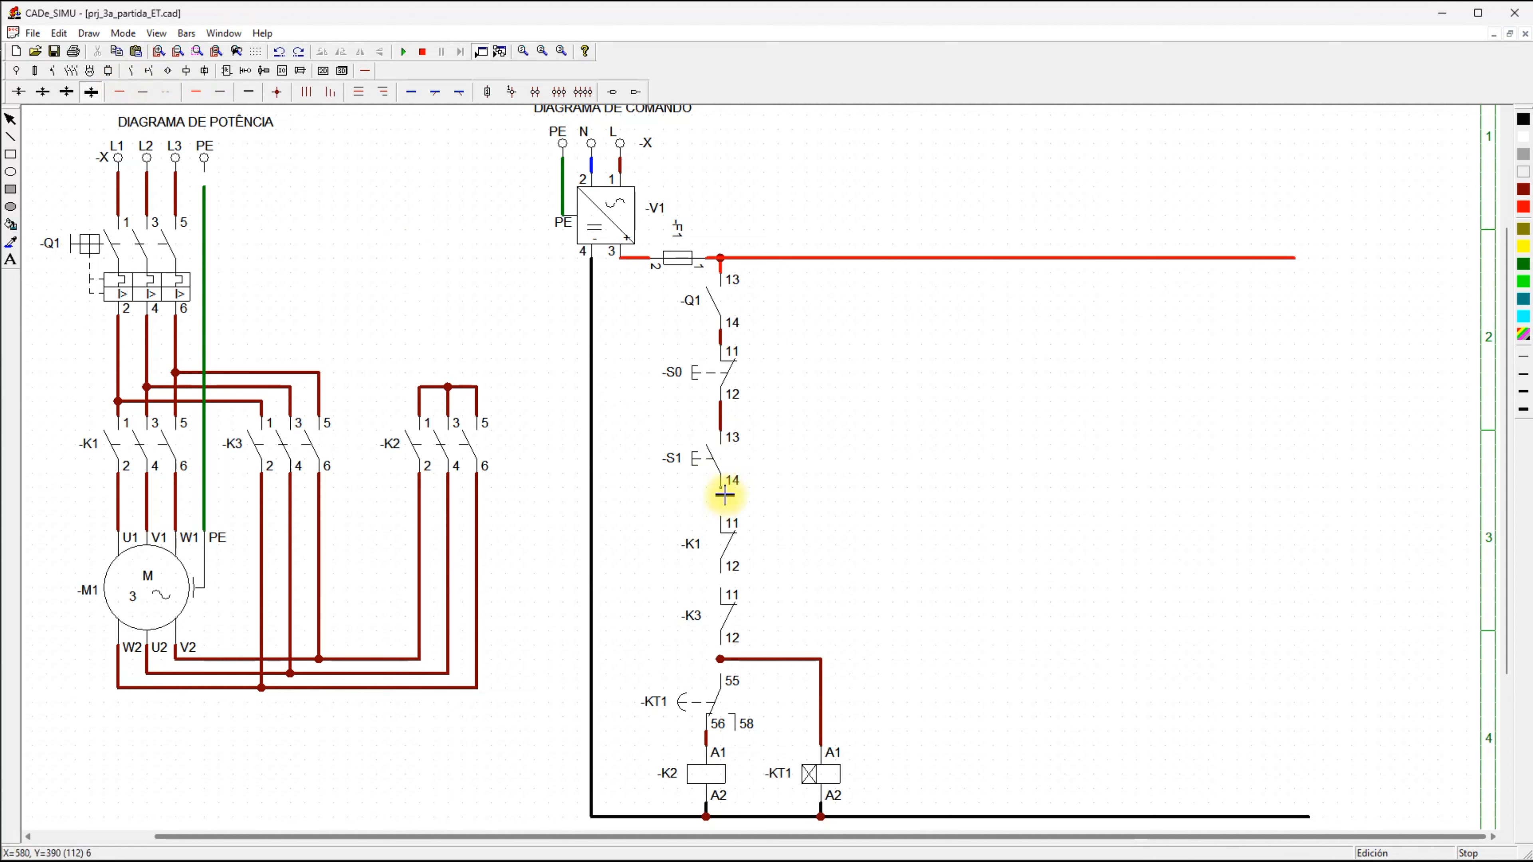
drag(727, 583, 727, 592)
drag(727, 651, 726, 678)
right_click(917, 583)
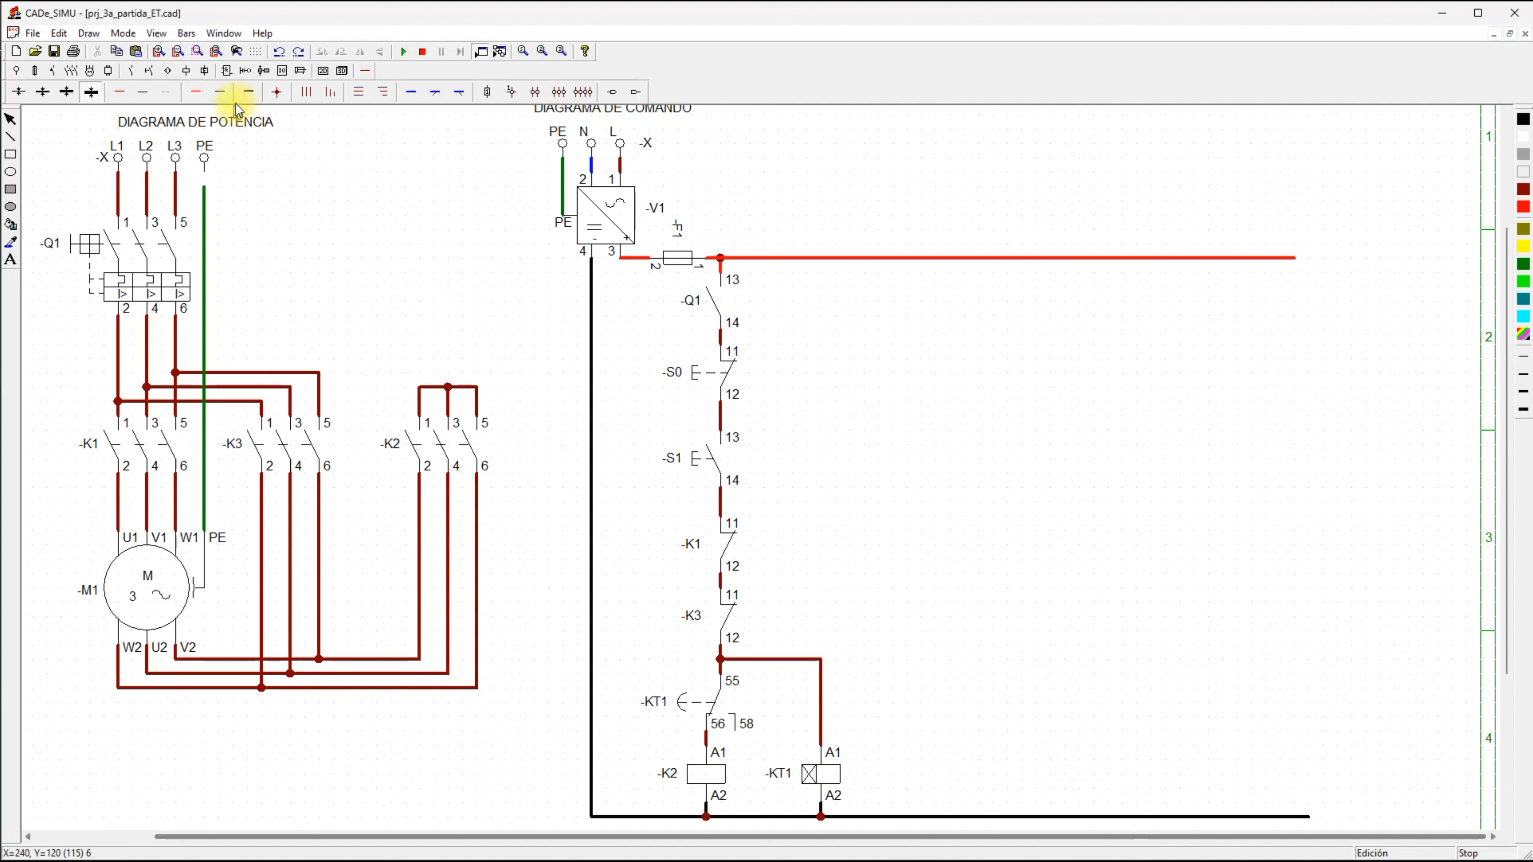
Place a monostable coil beside timer coil -KT1, just above the negative rail, and name it -K1.
click(187, 70)
click(18, 93)
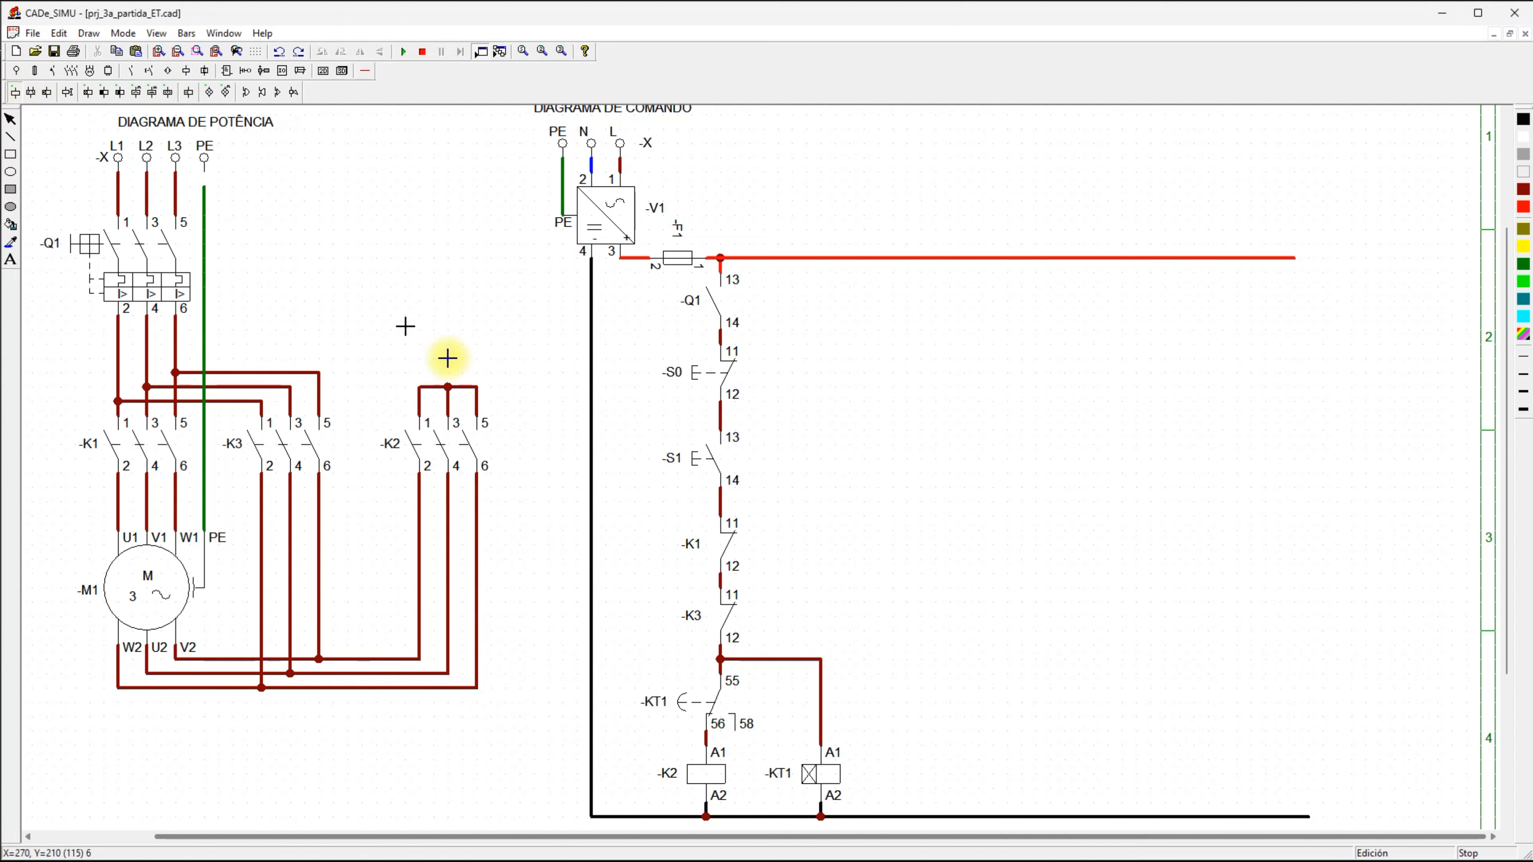
click(945, 749)
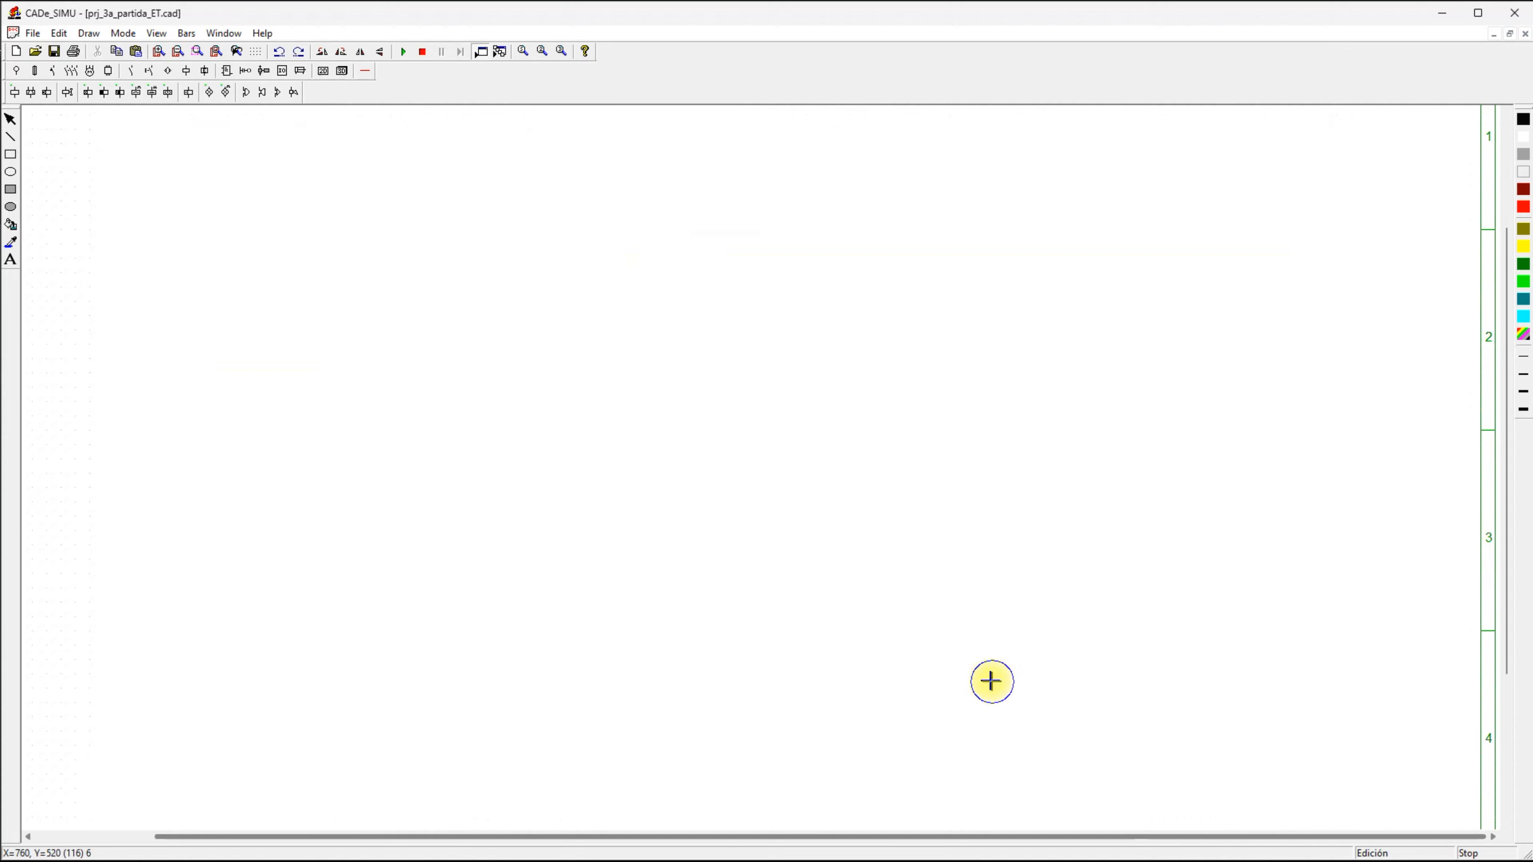
double_click(932, 738)
click(739, 330)
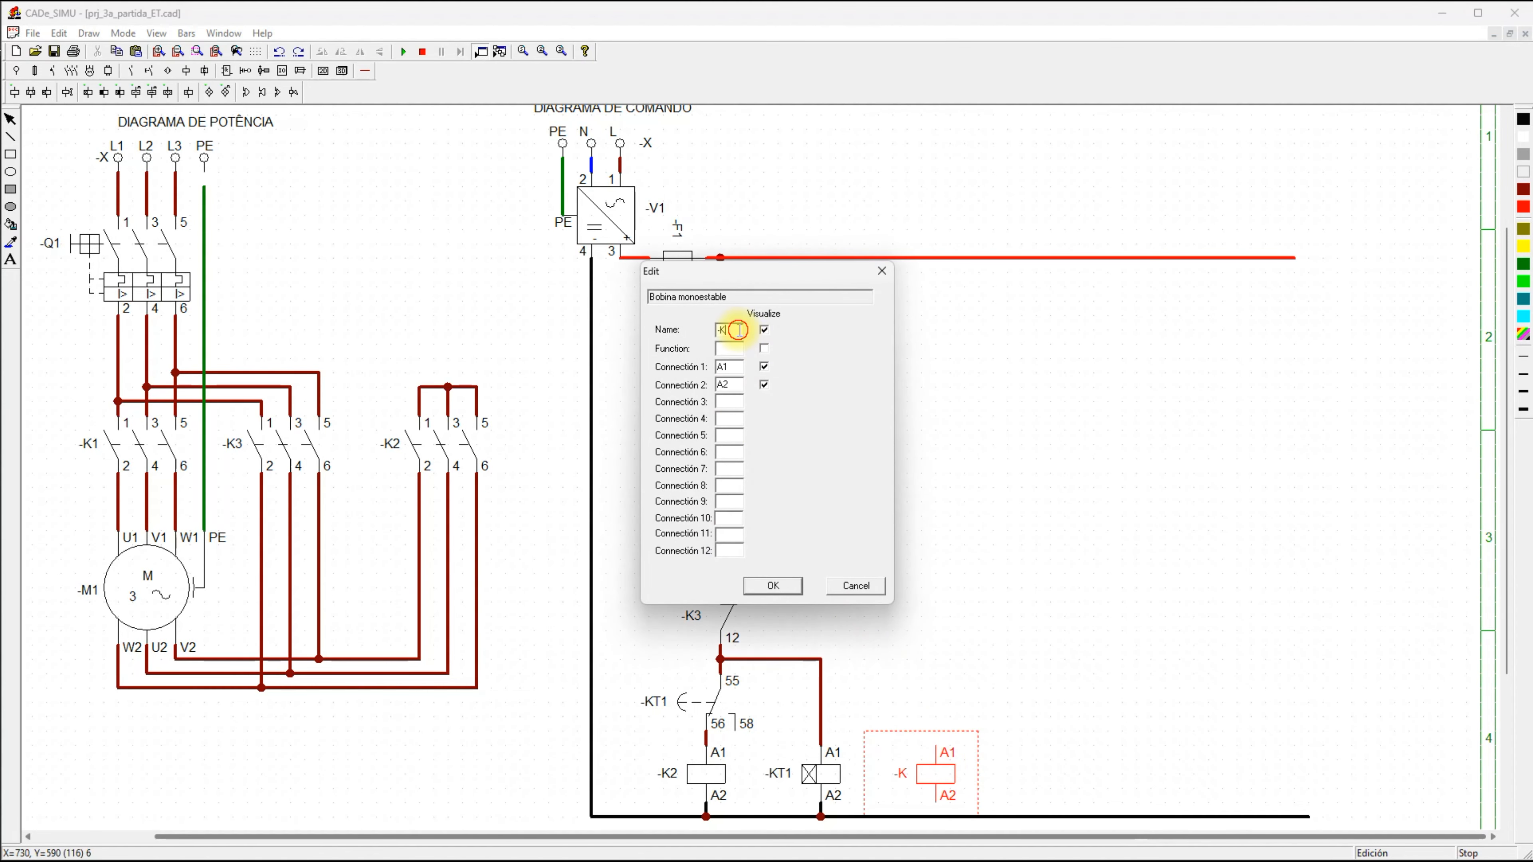
text(1)
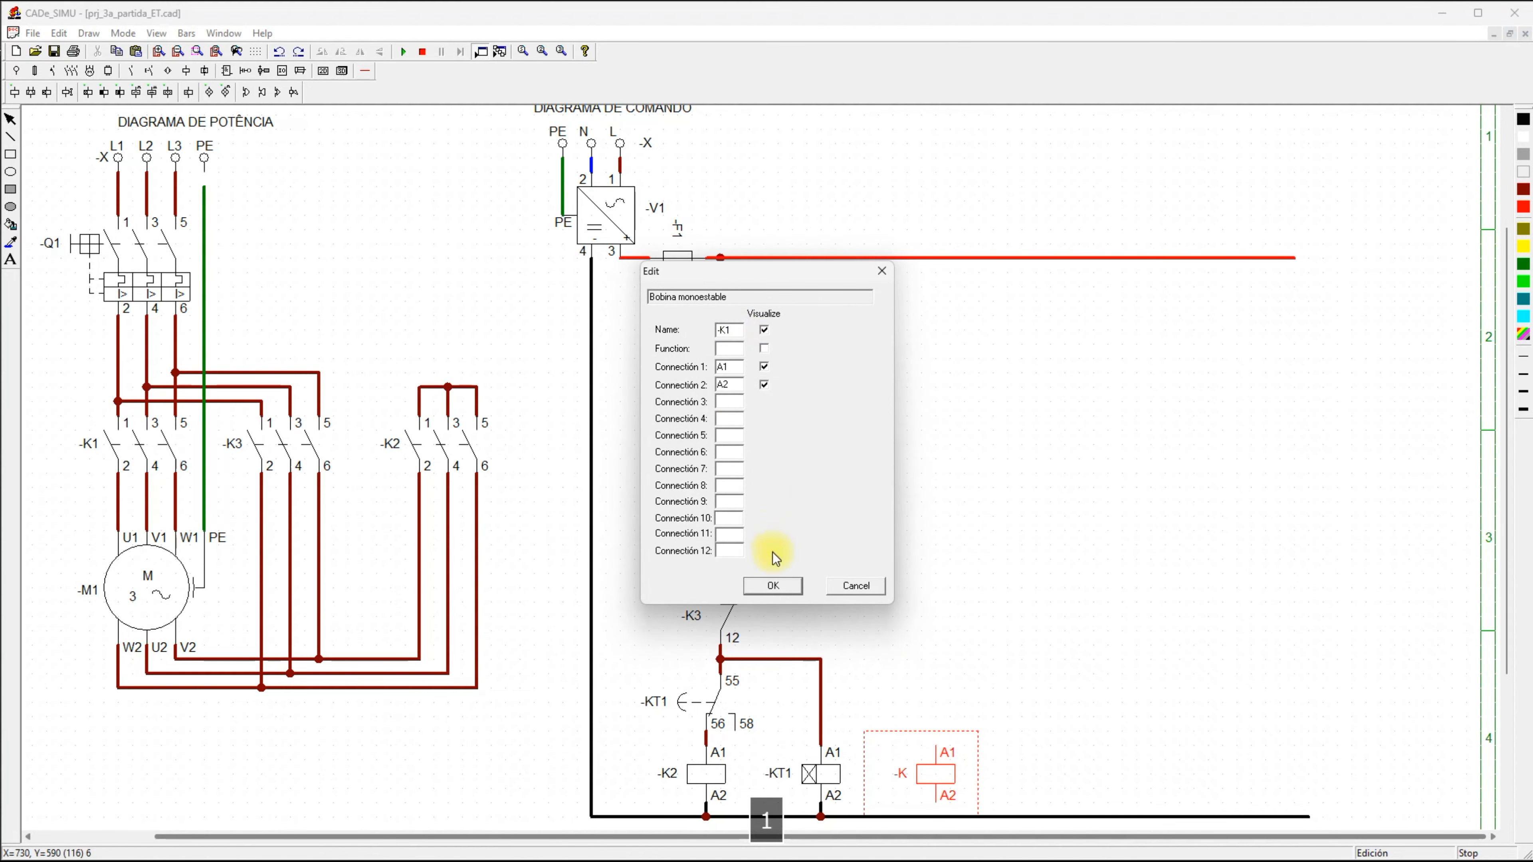
click(774, 585)
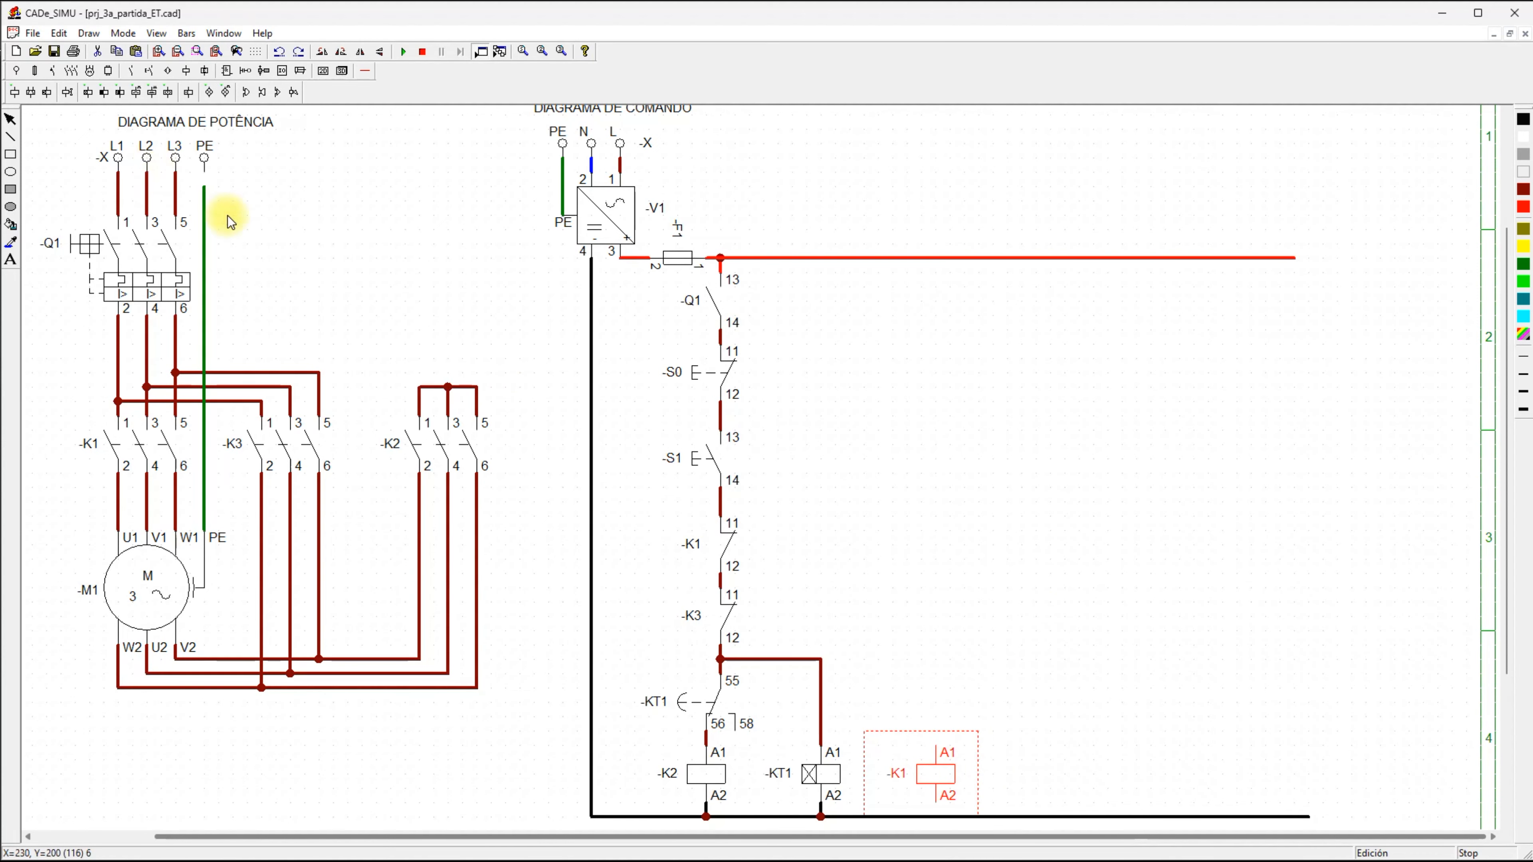
Delete the green PE conductor in the power diagram and redraw it from the PE terminal to the motor's PE connection.
click(208, 227)
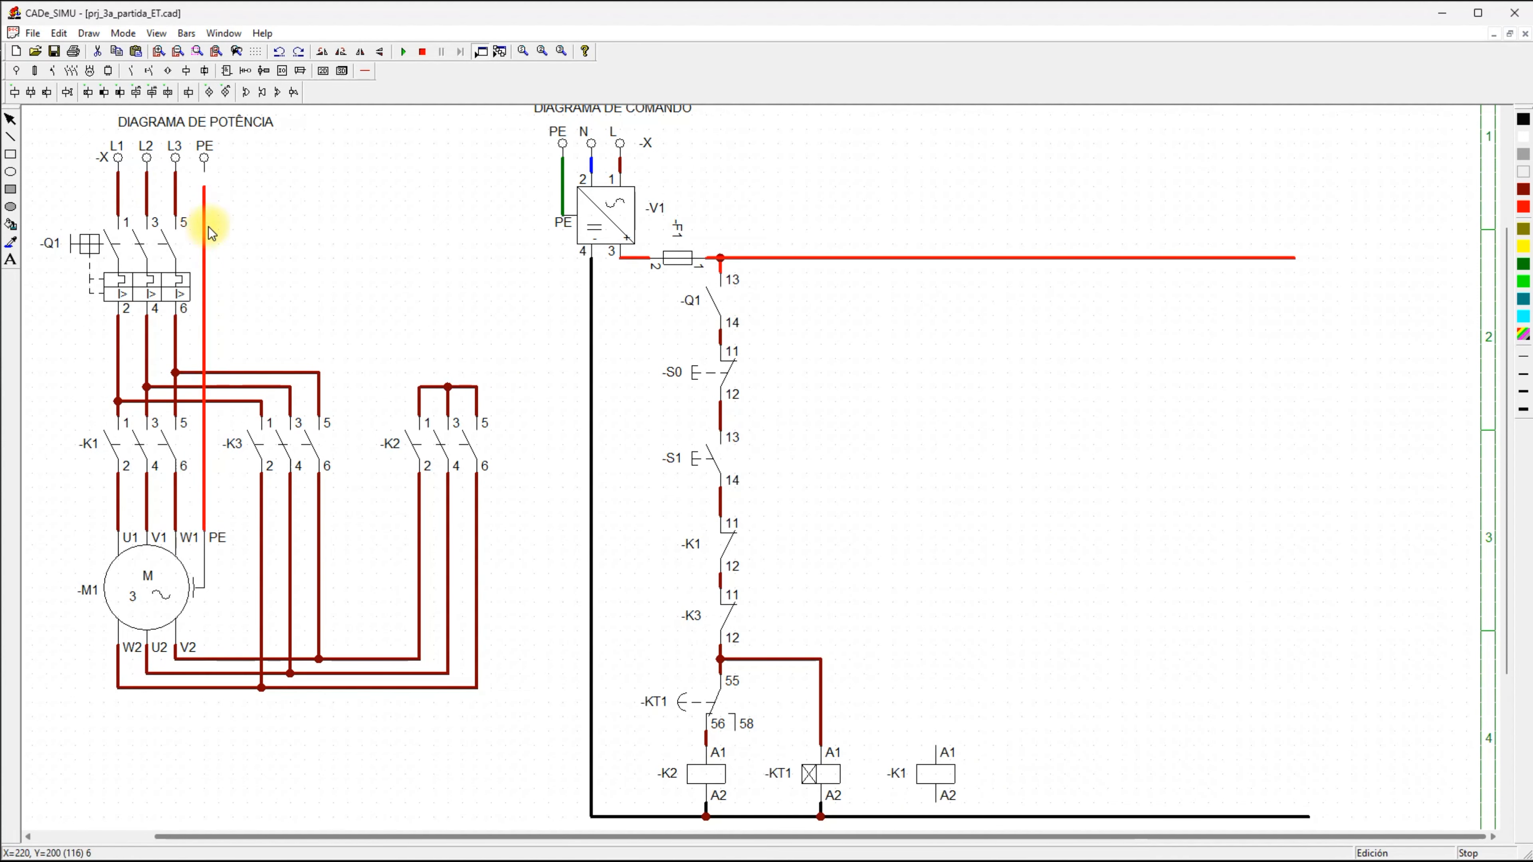
key(Delete)
click(366, 71)
drag(211, 176, 208, 532)
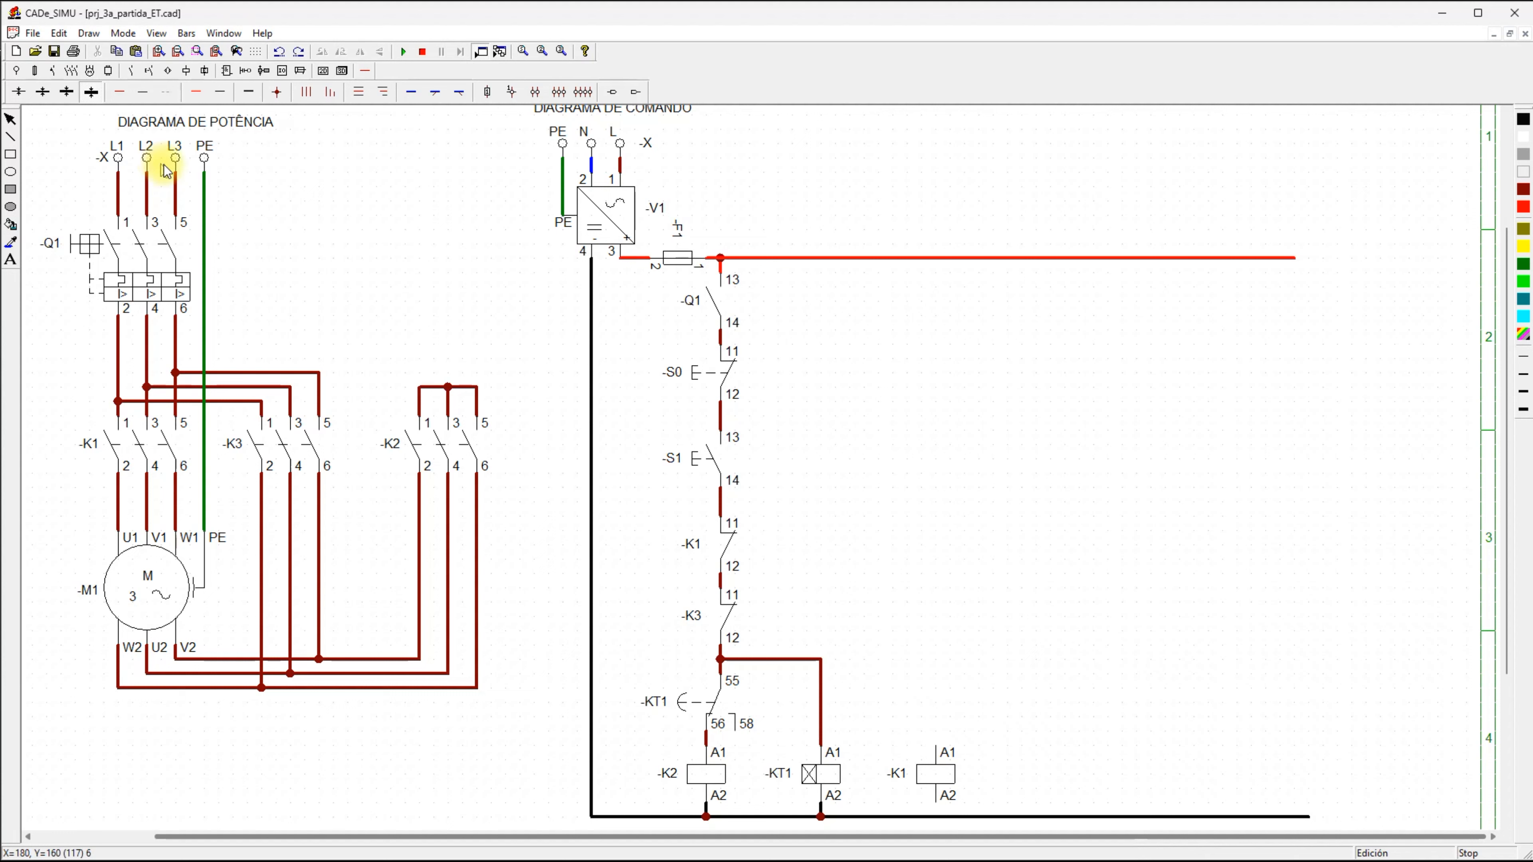
Draw a horizontal phase conductor from the wire below -S1 terminal 14 to directly above coil -K1, keeping no vertical segment down to the coil.
click(128, 92)
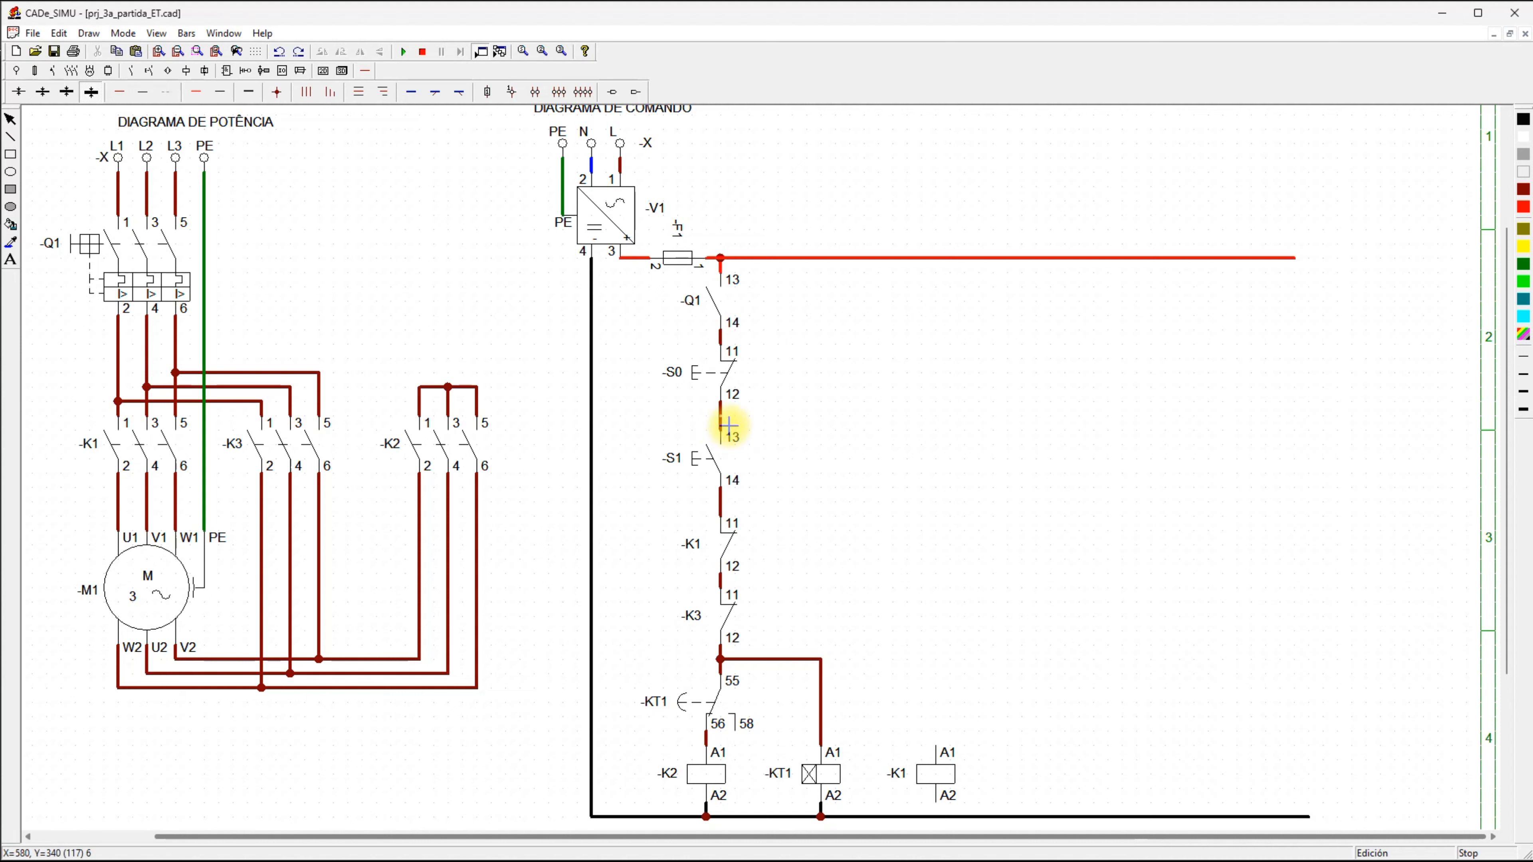
drag(727, 507, 948, 513)
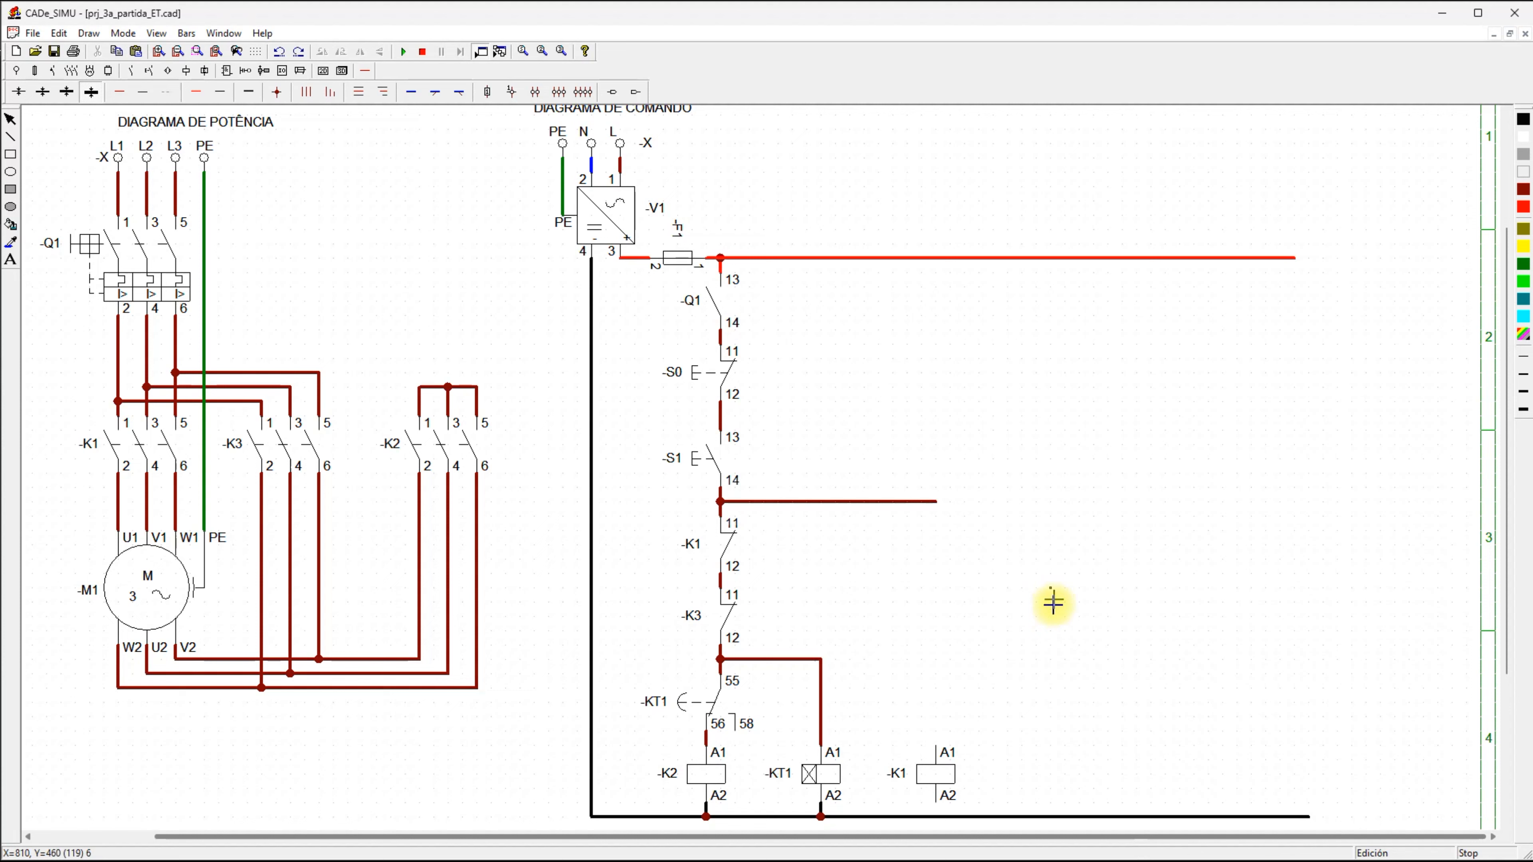
drag(945, 522, 954, 739)
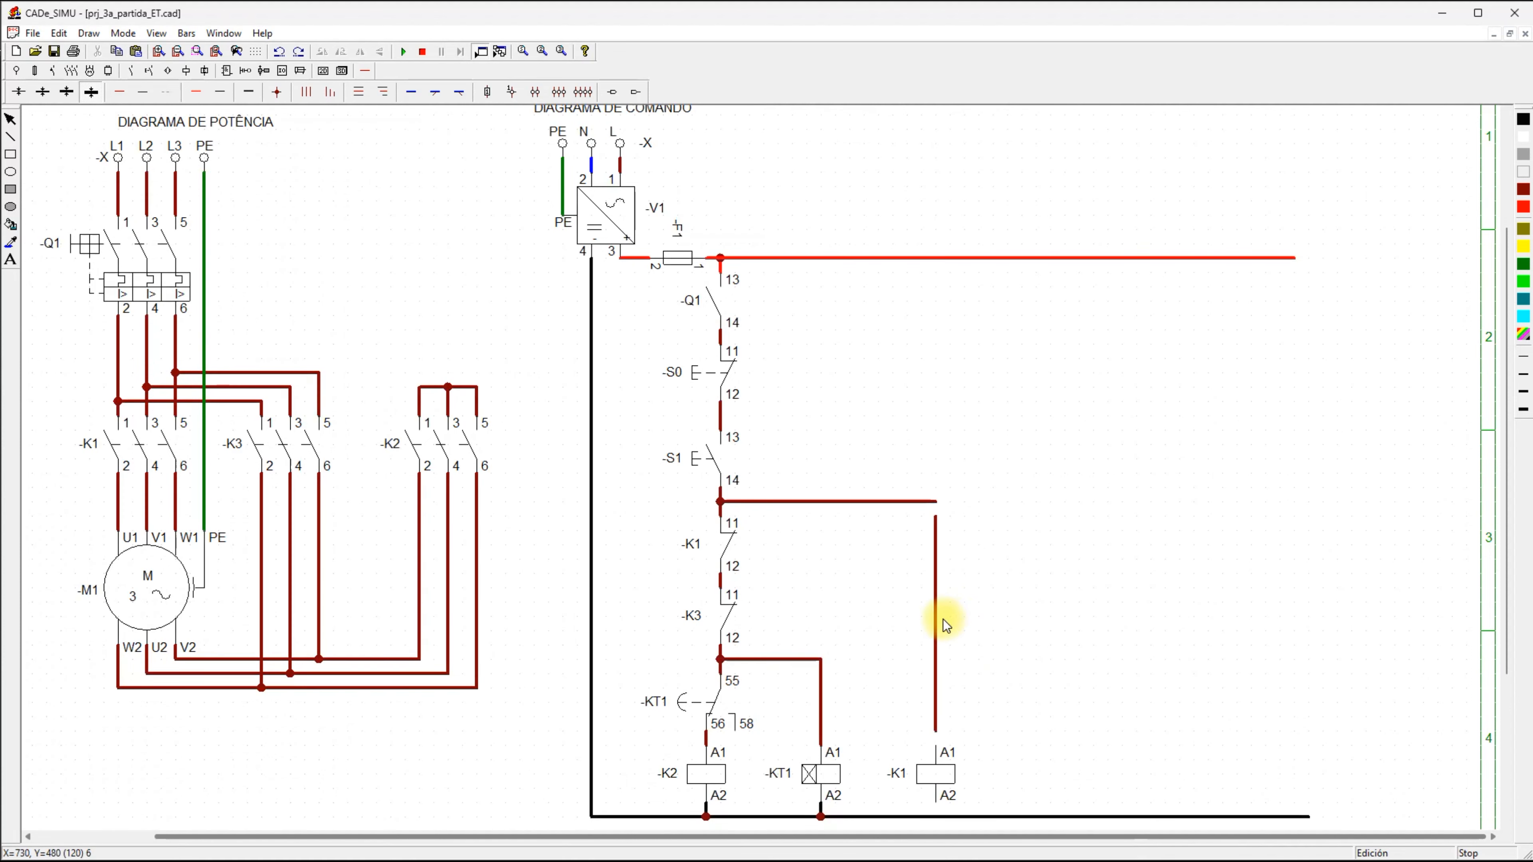
key(Delete)
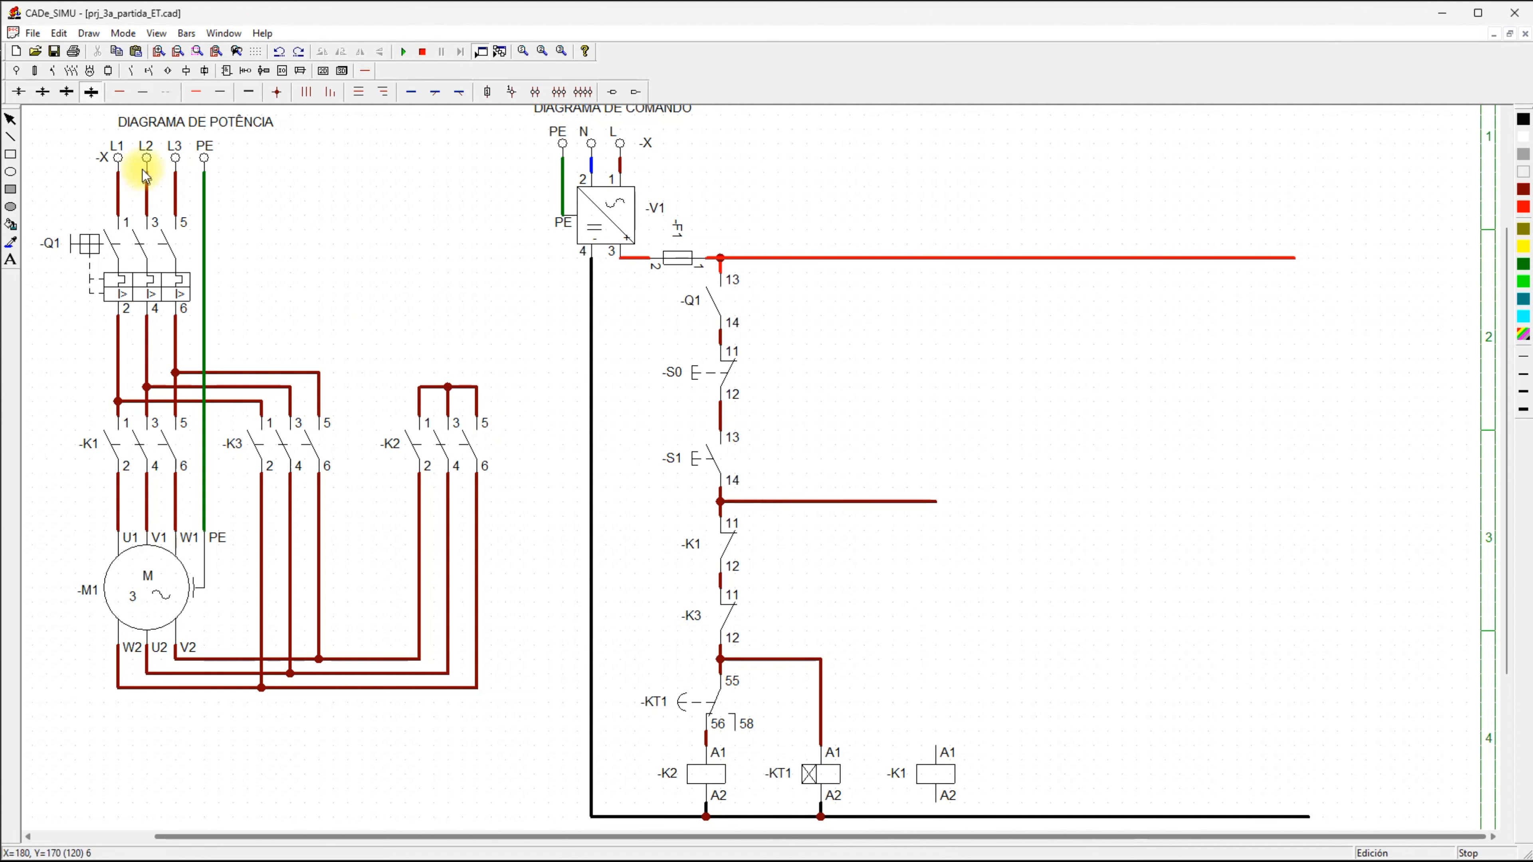
Place a normally open auxiliary contact under the end of the new horizontal conductor, above coil -K1, and name it -K2.
click(131, 71)
click(15, 93)
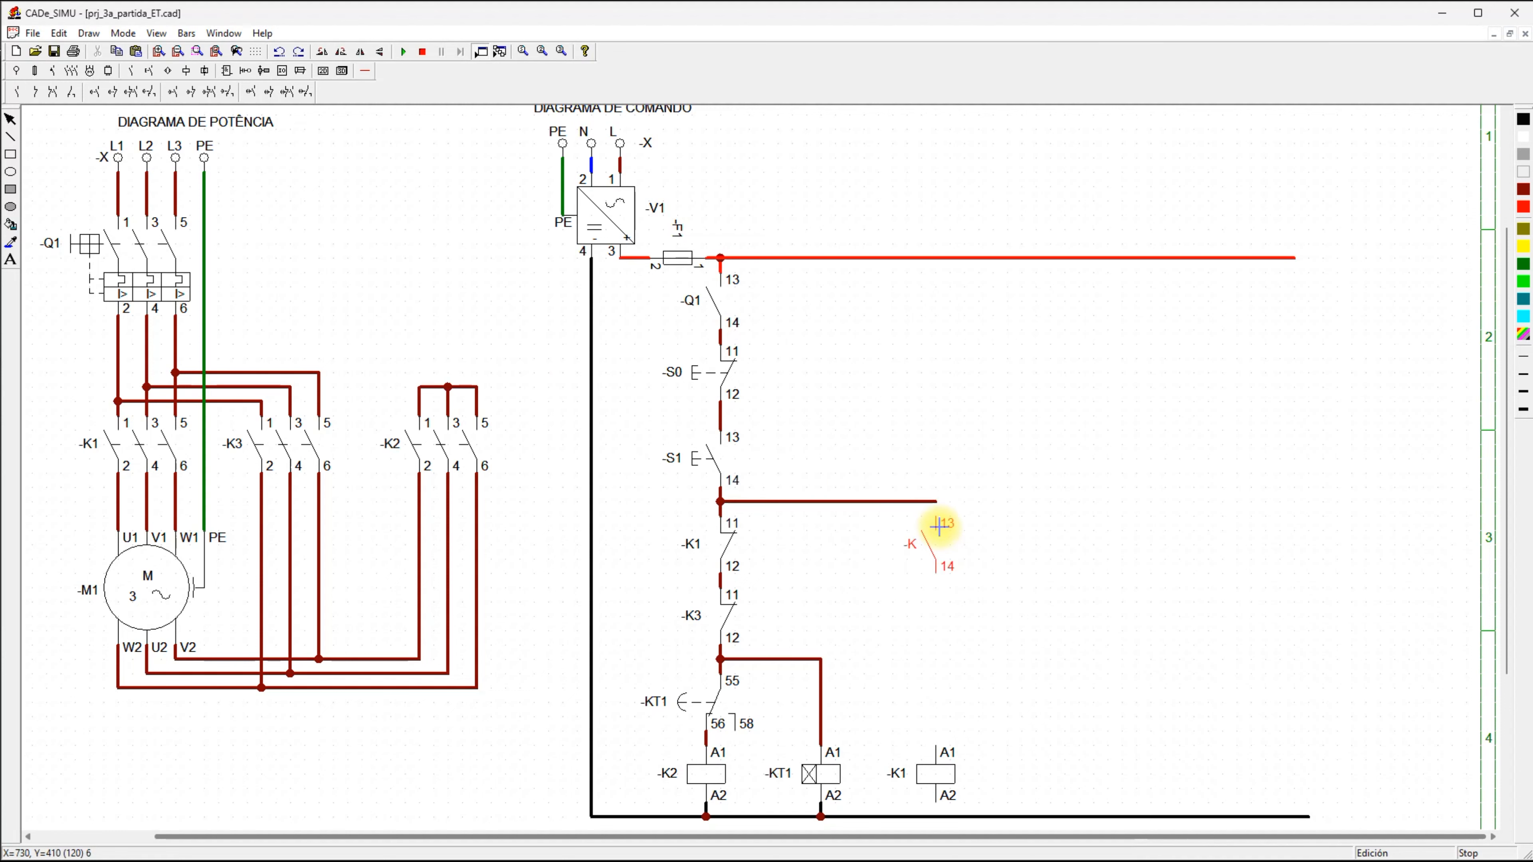
click(937, 516)
double_click(932, 551)
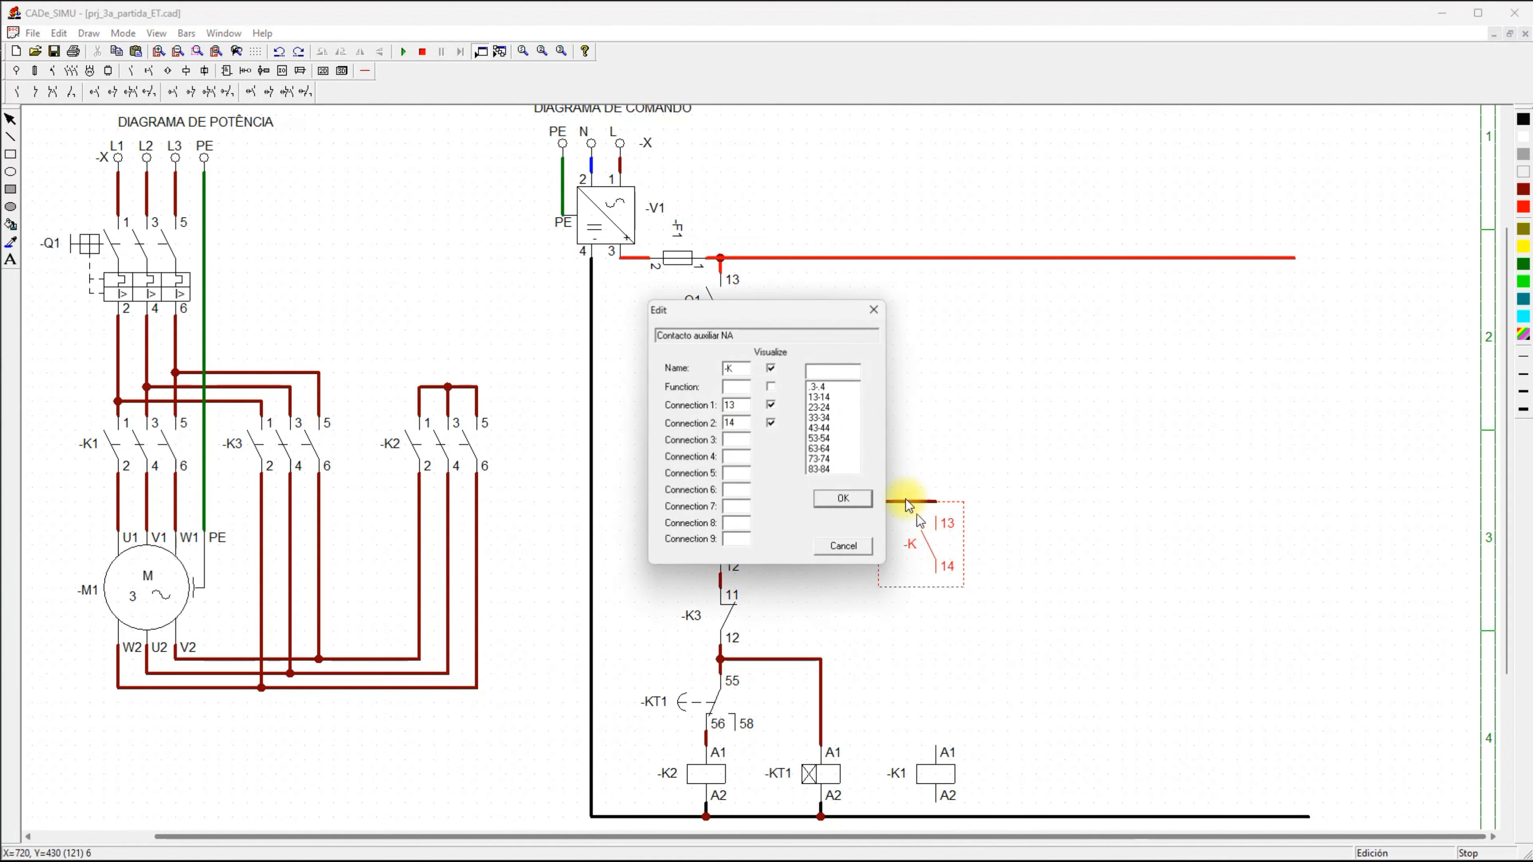
text(2)
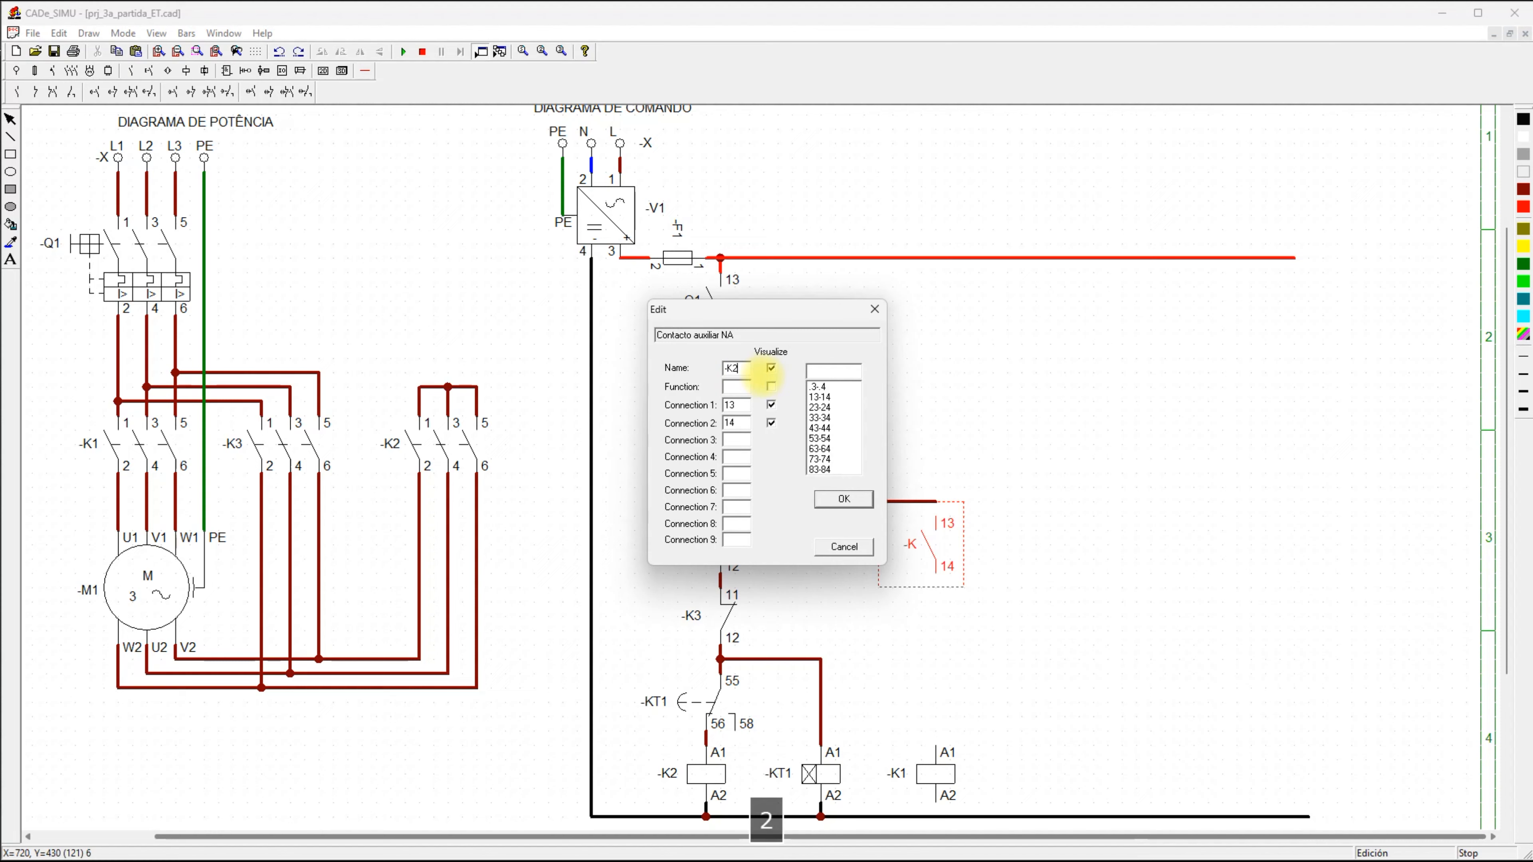
click(868, 501)
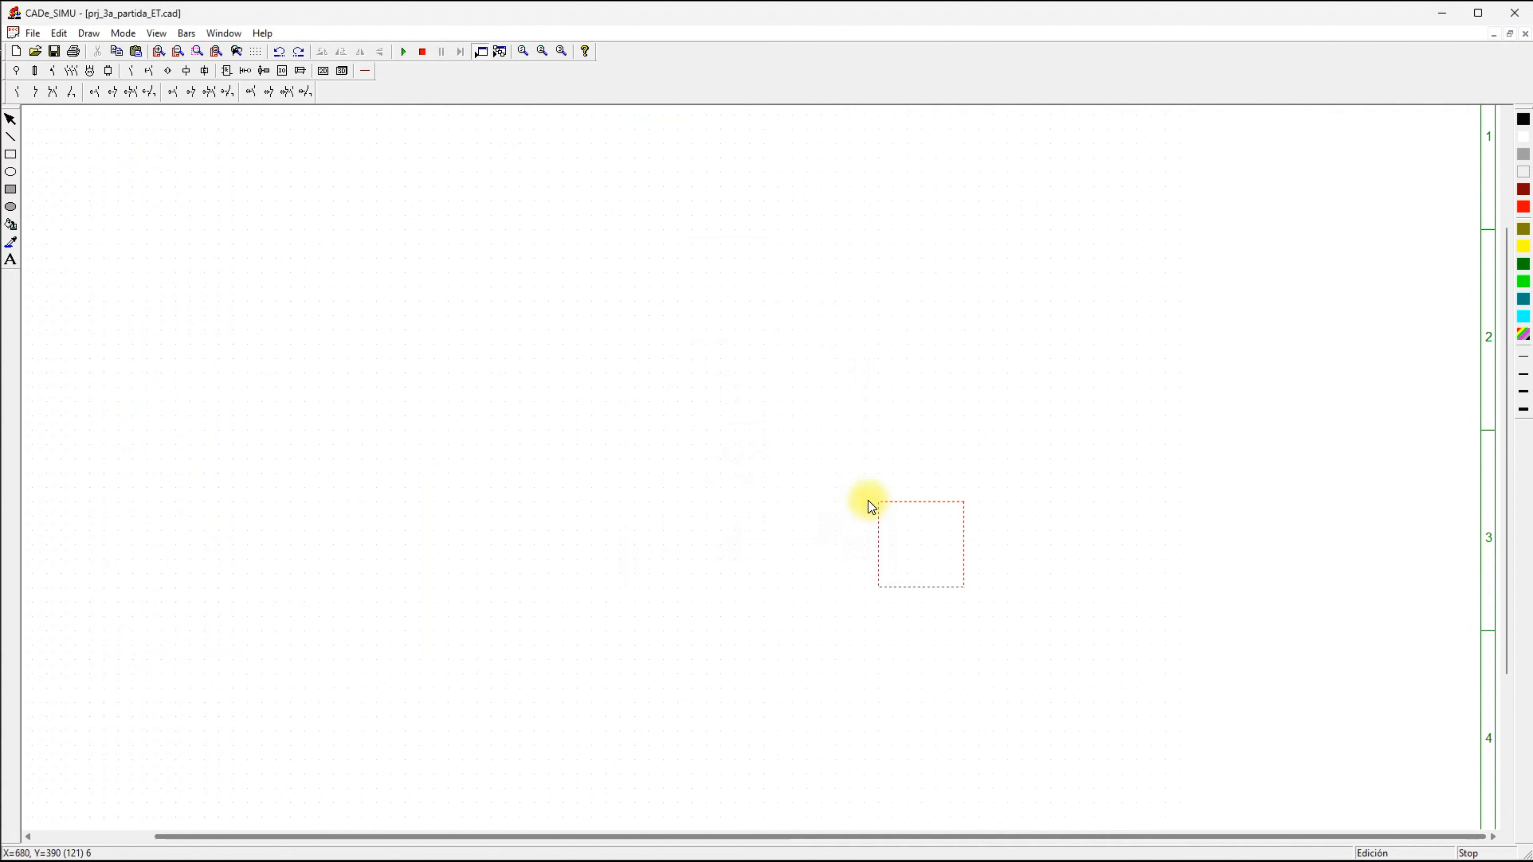
click(835, 426)
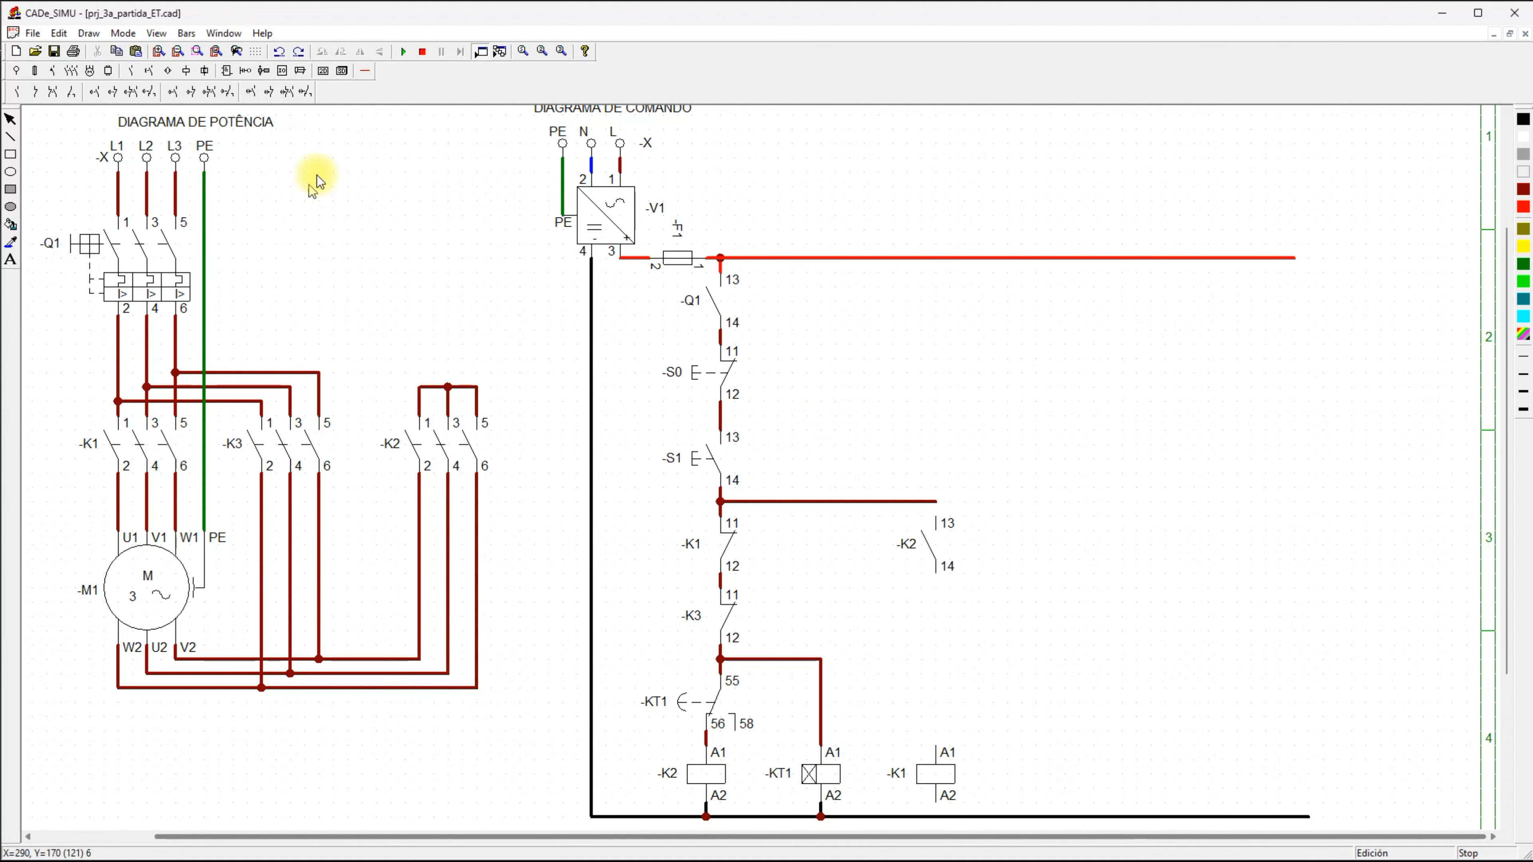
Wire the branch conductor to -K2 terminal 13, -K2 terminal 14 to coil -K1 A1, and coil -K1 A2 to the negative rail.
click(362, 76)
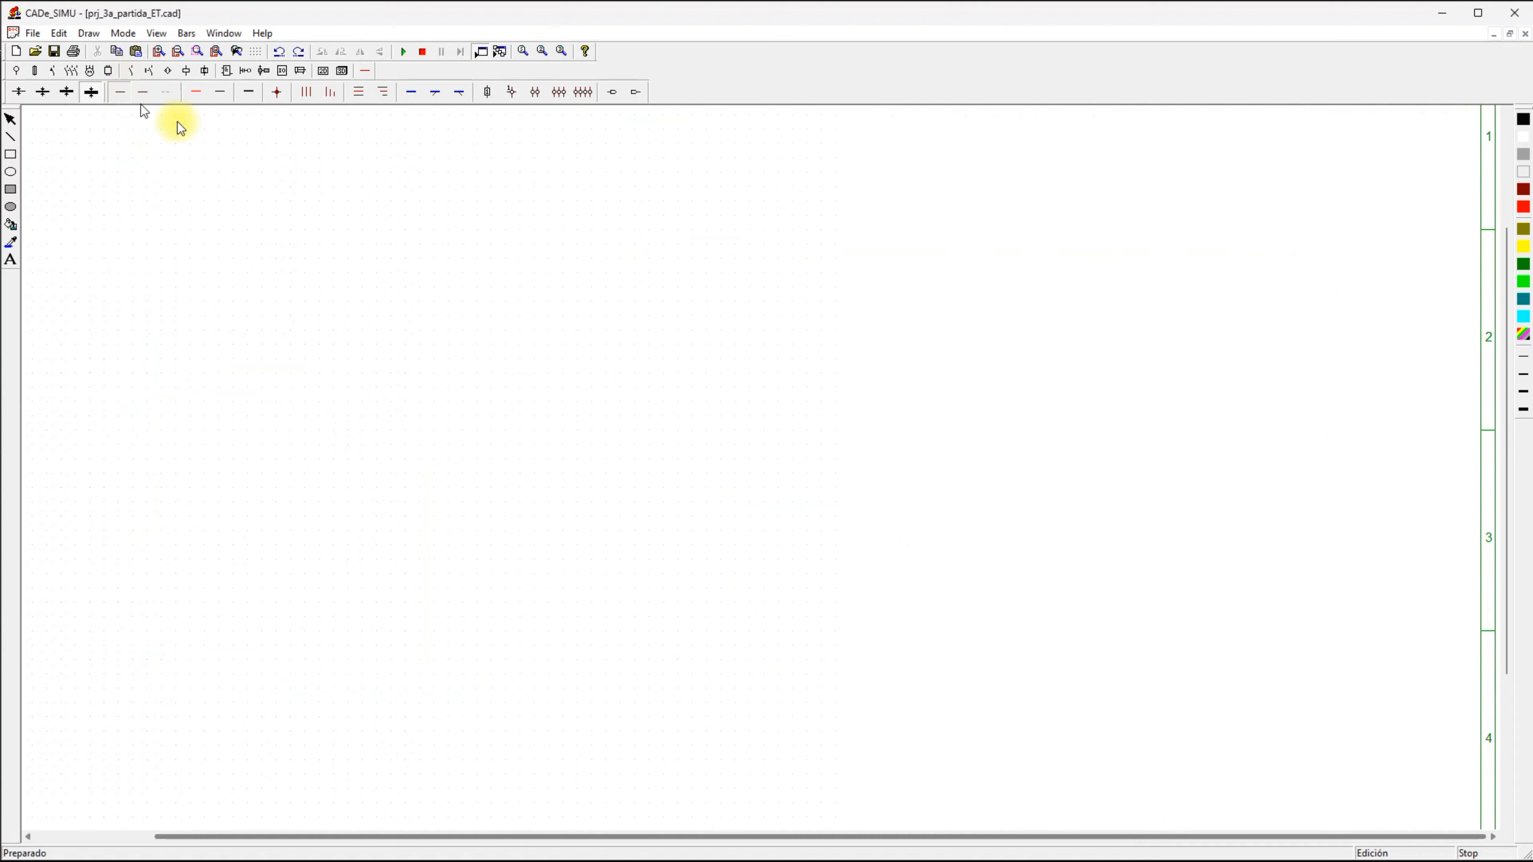
drag(940, 518, 939, 507)
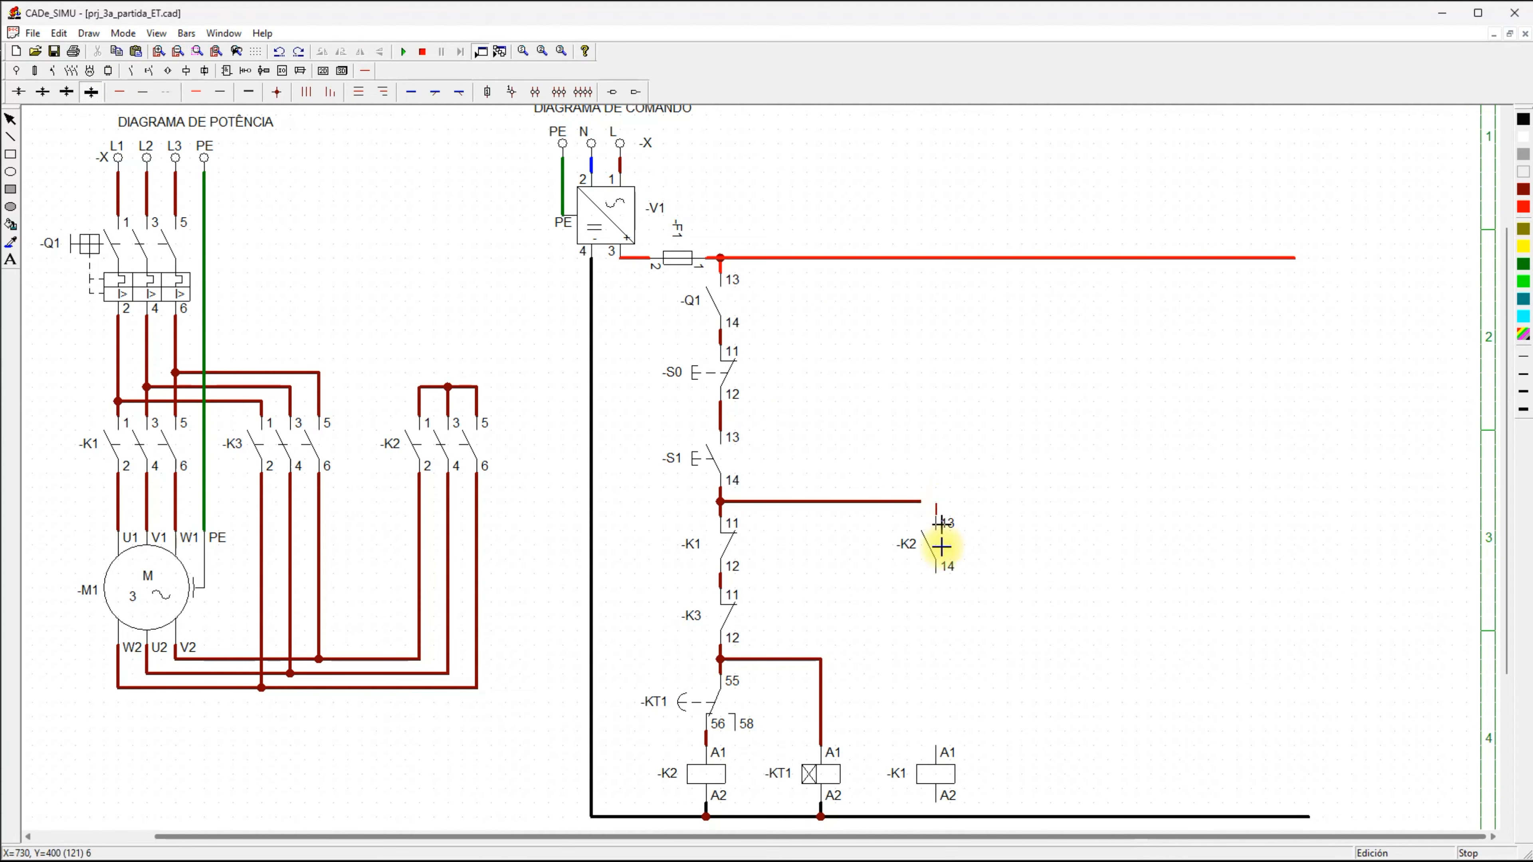
drag(937, 582, 939, 750)
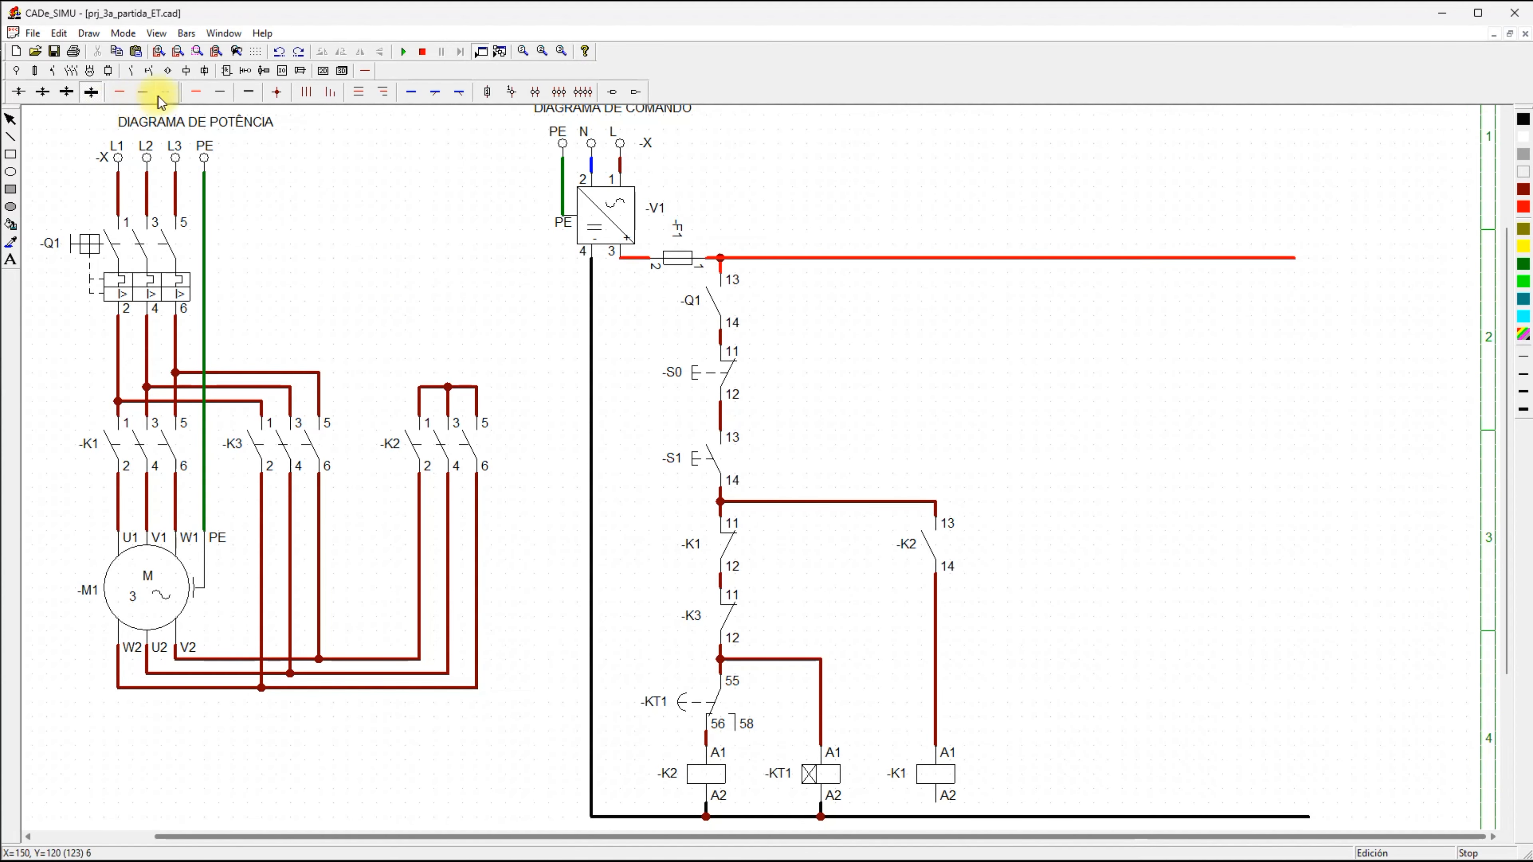
click(228, 93)
drag(937, 807, 938, 819)
right_click(1048, 688)
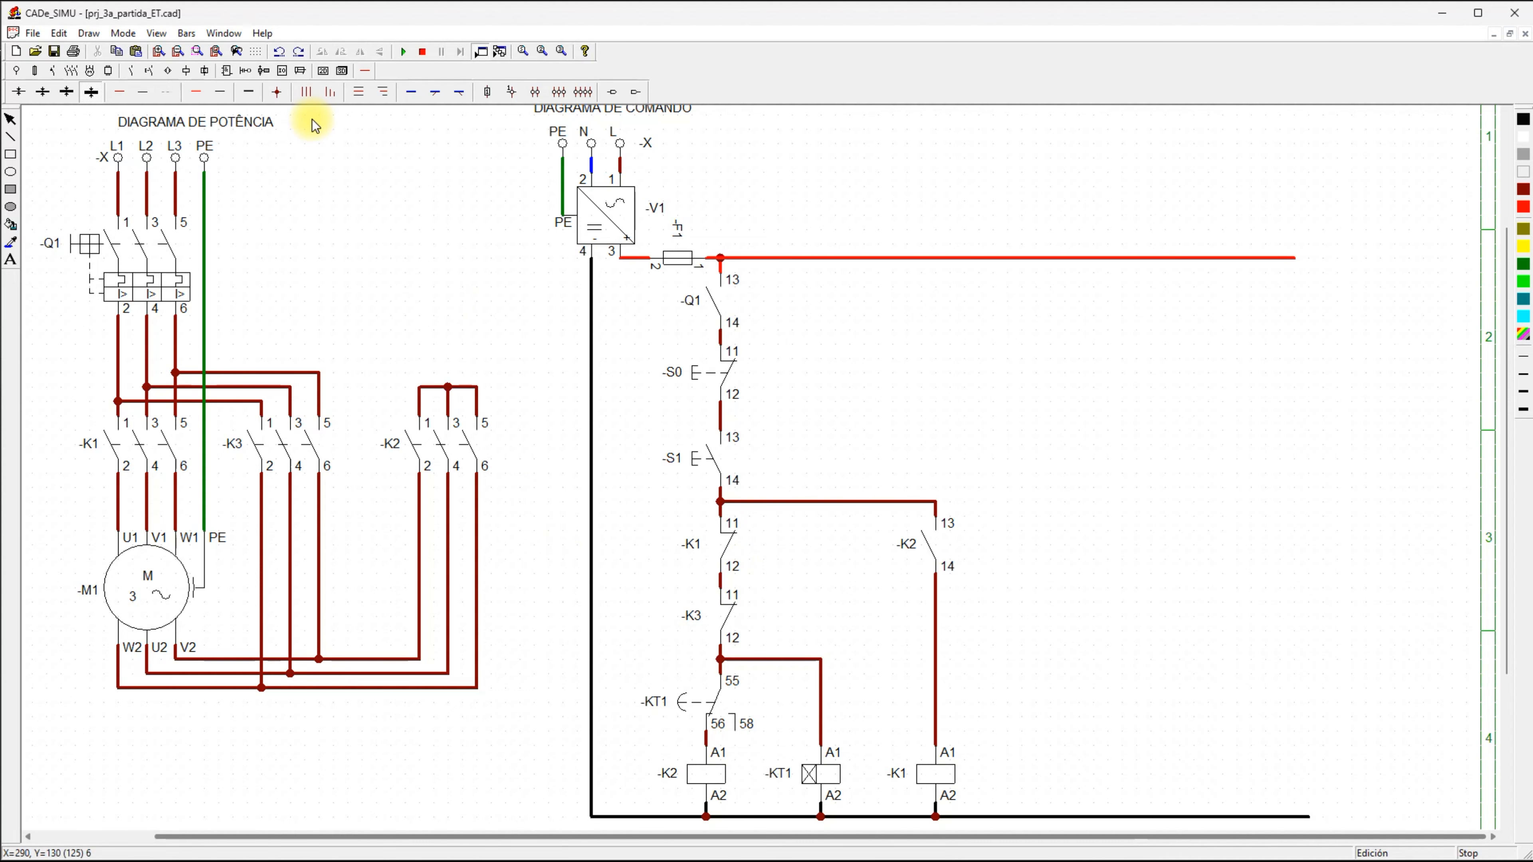
Place another normally open auxiliary contact between the -K1 interlock contact and the -K2 contact, and name it -K2.
key(F9)
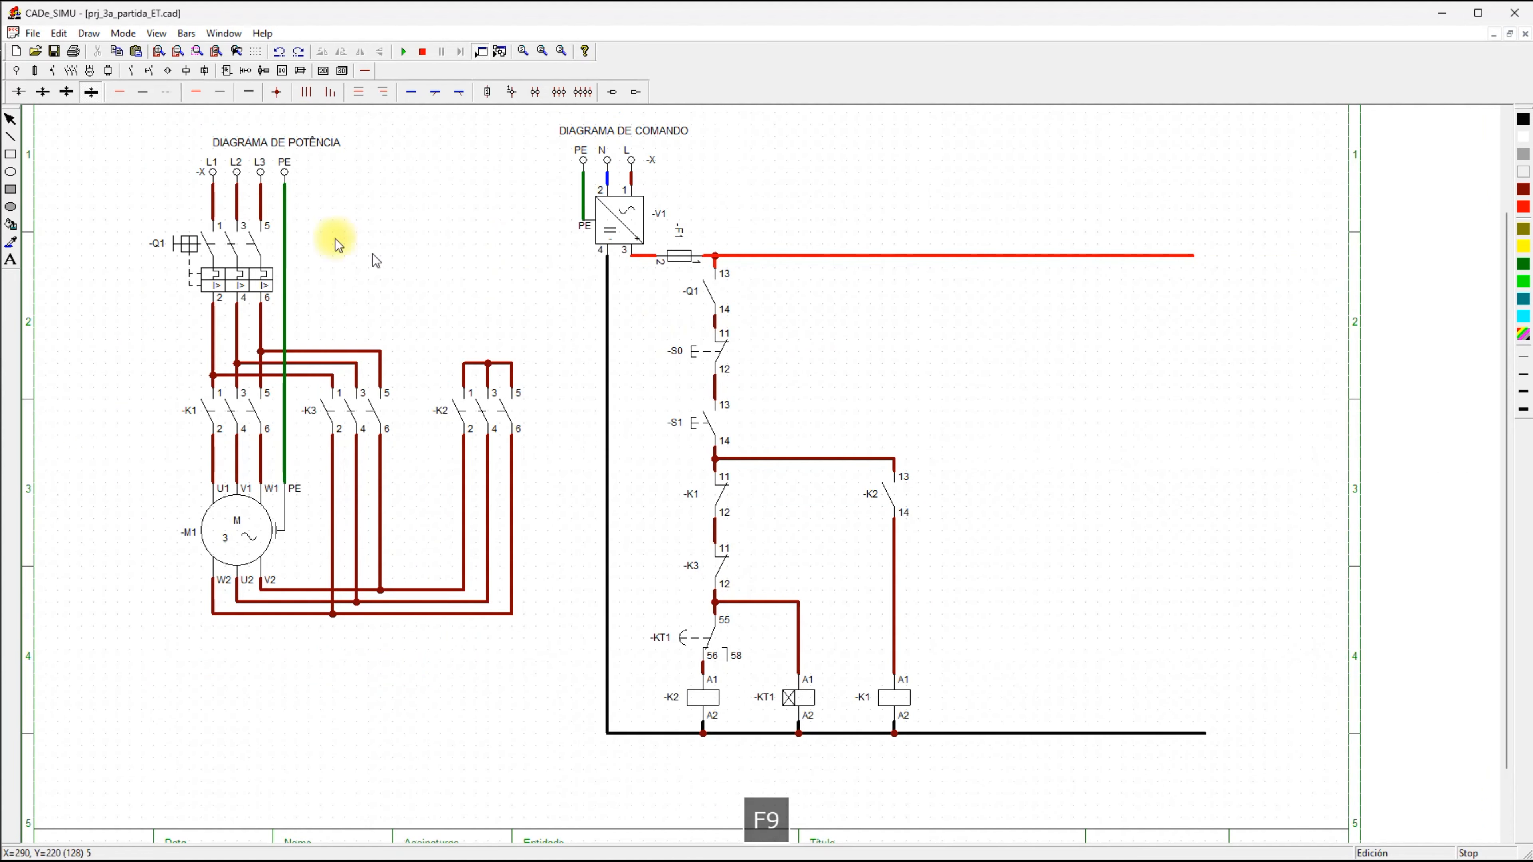
click(131, 70)
click(19, 94)
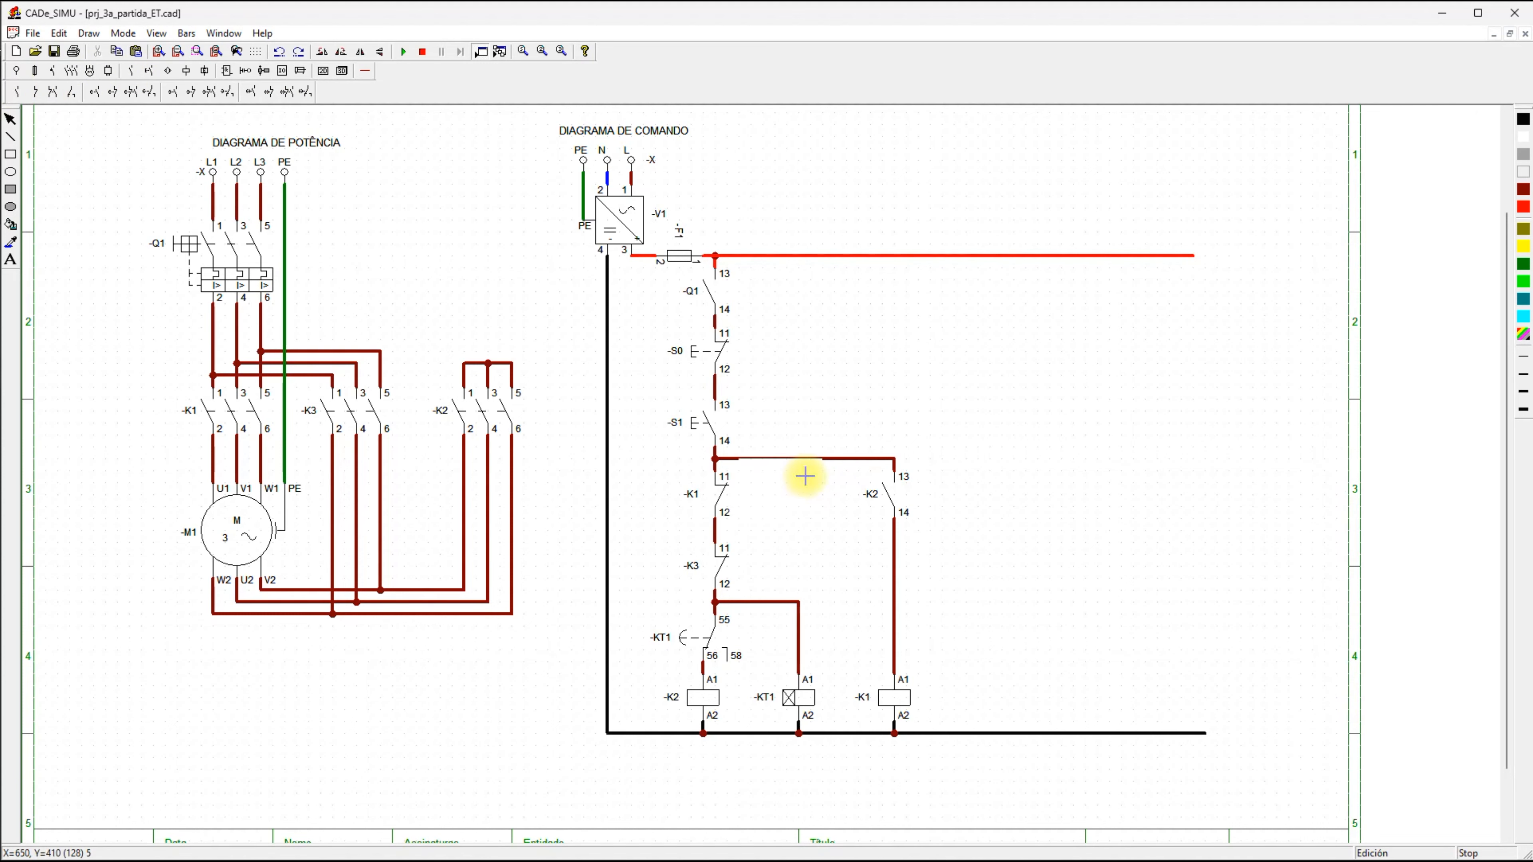
click(805, 459)
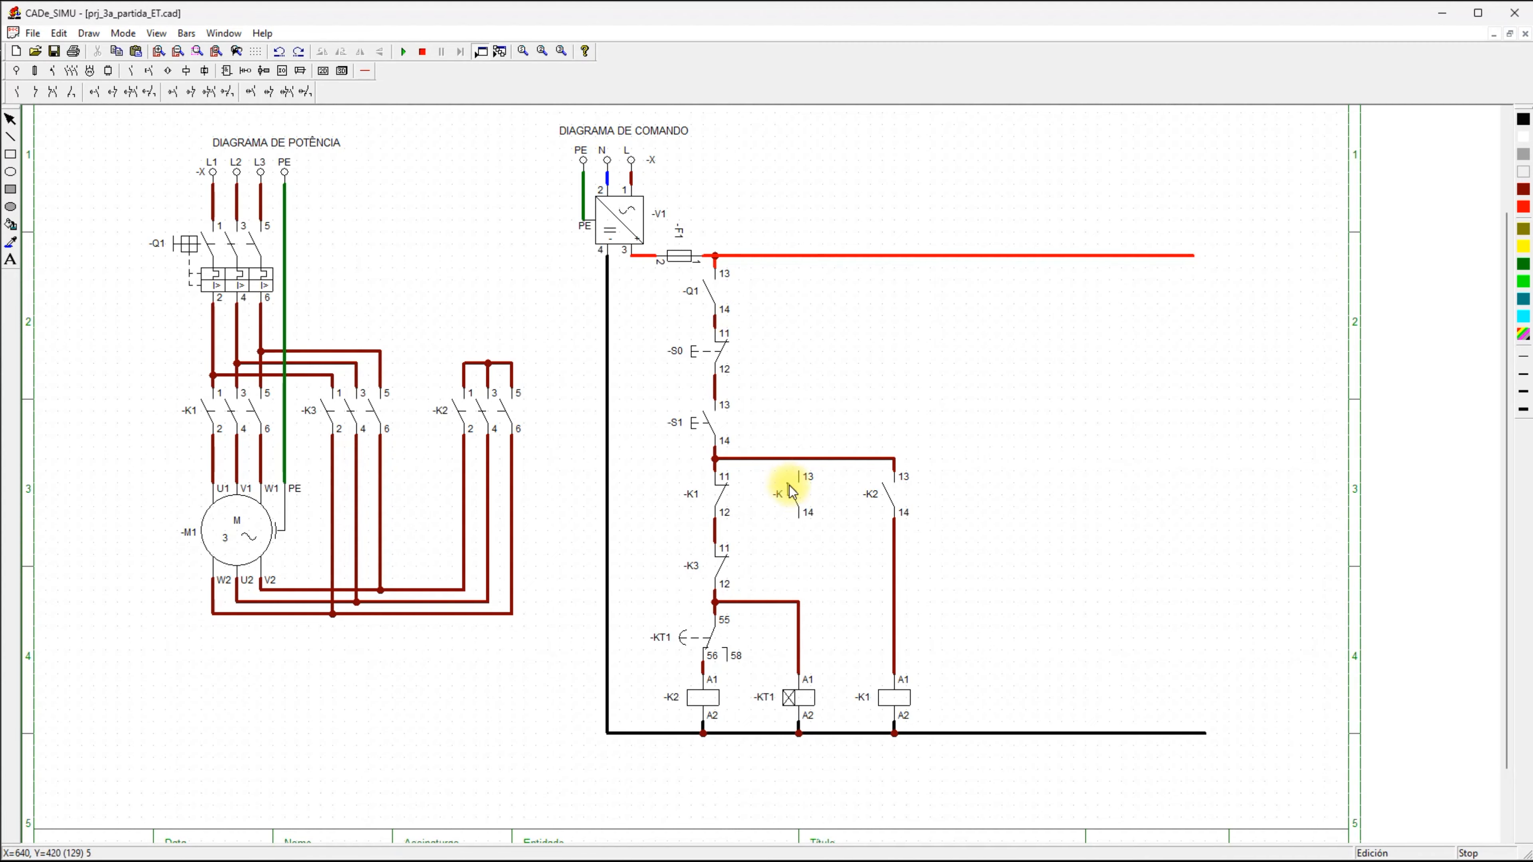
double_click(794, 495)
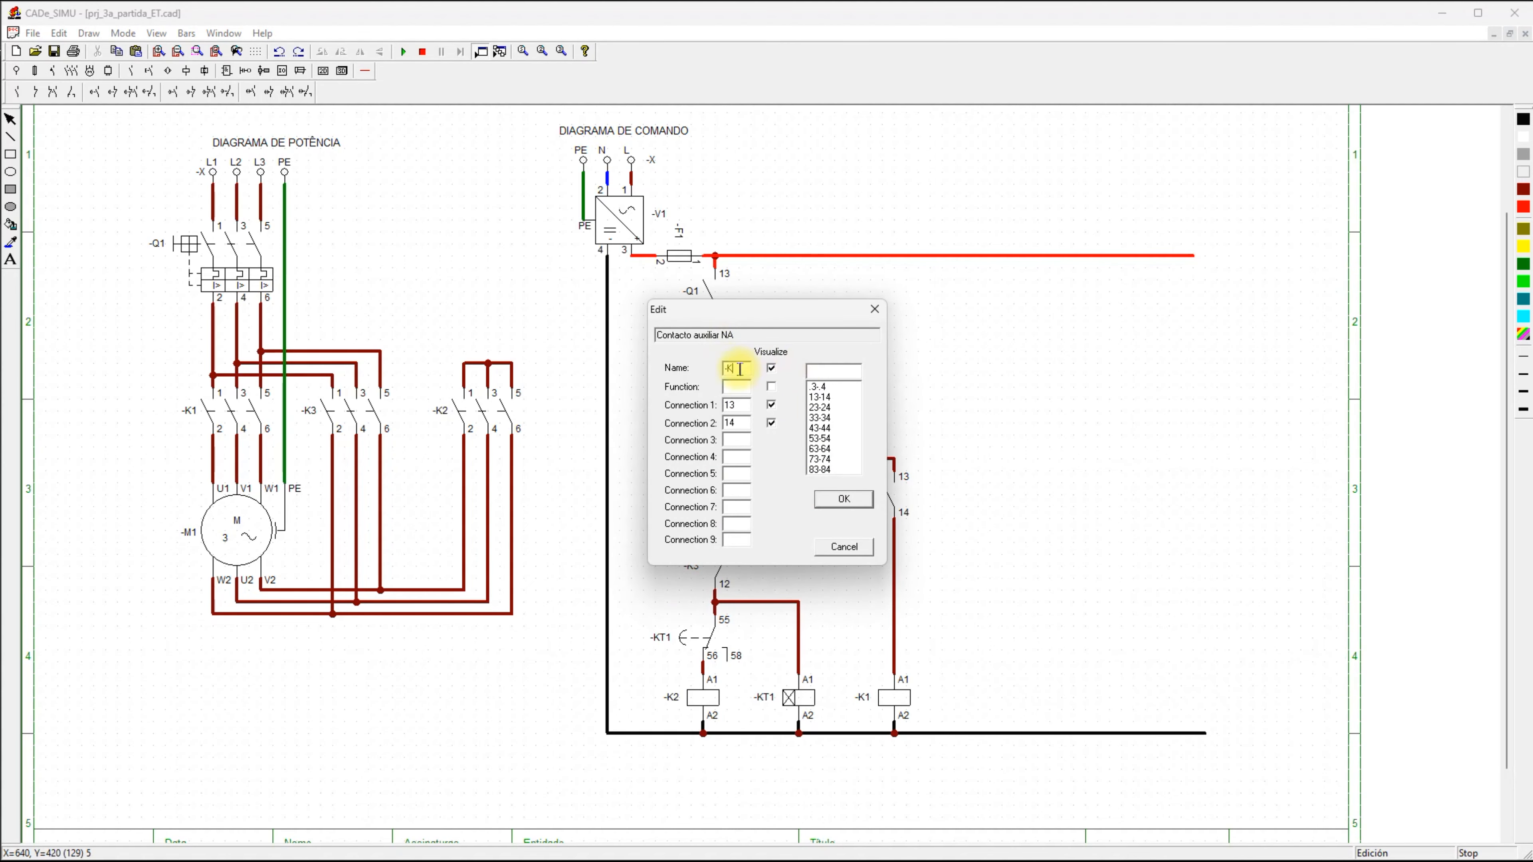
text(2)
click(843, 498)
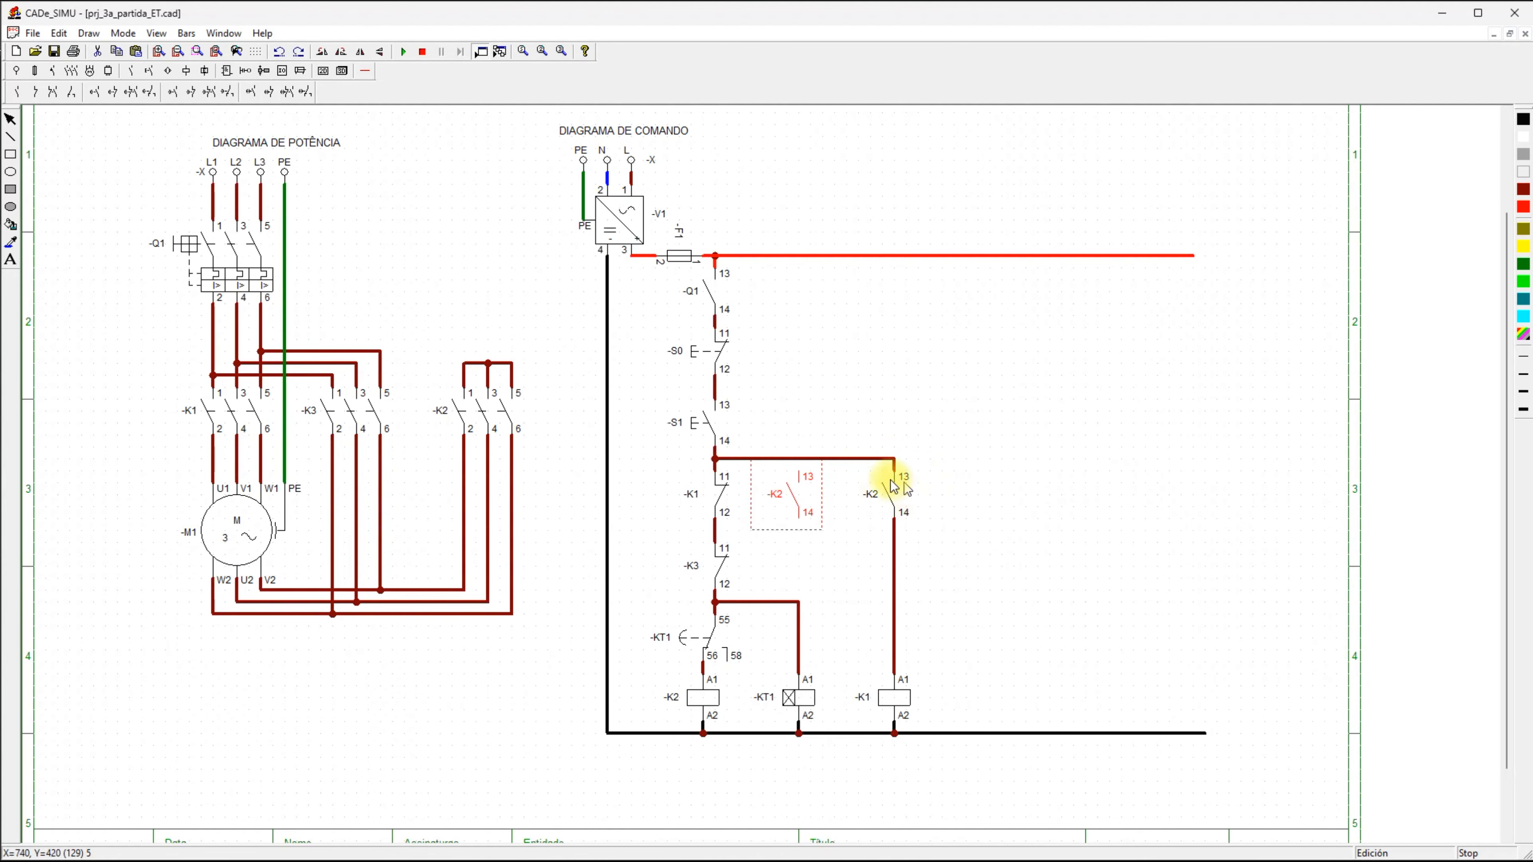
Wire the new -K2 contact's terminal 13 to the branch conductor above it and terminal 14 to the wire between -K1 terminal 12 and -K3 terminal 11.
click(364, 71)
click(120, 92)
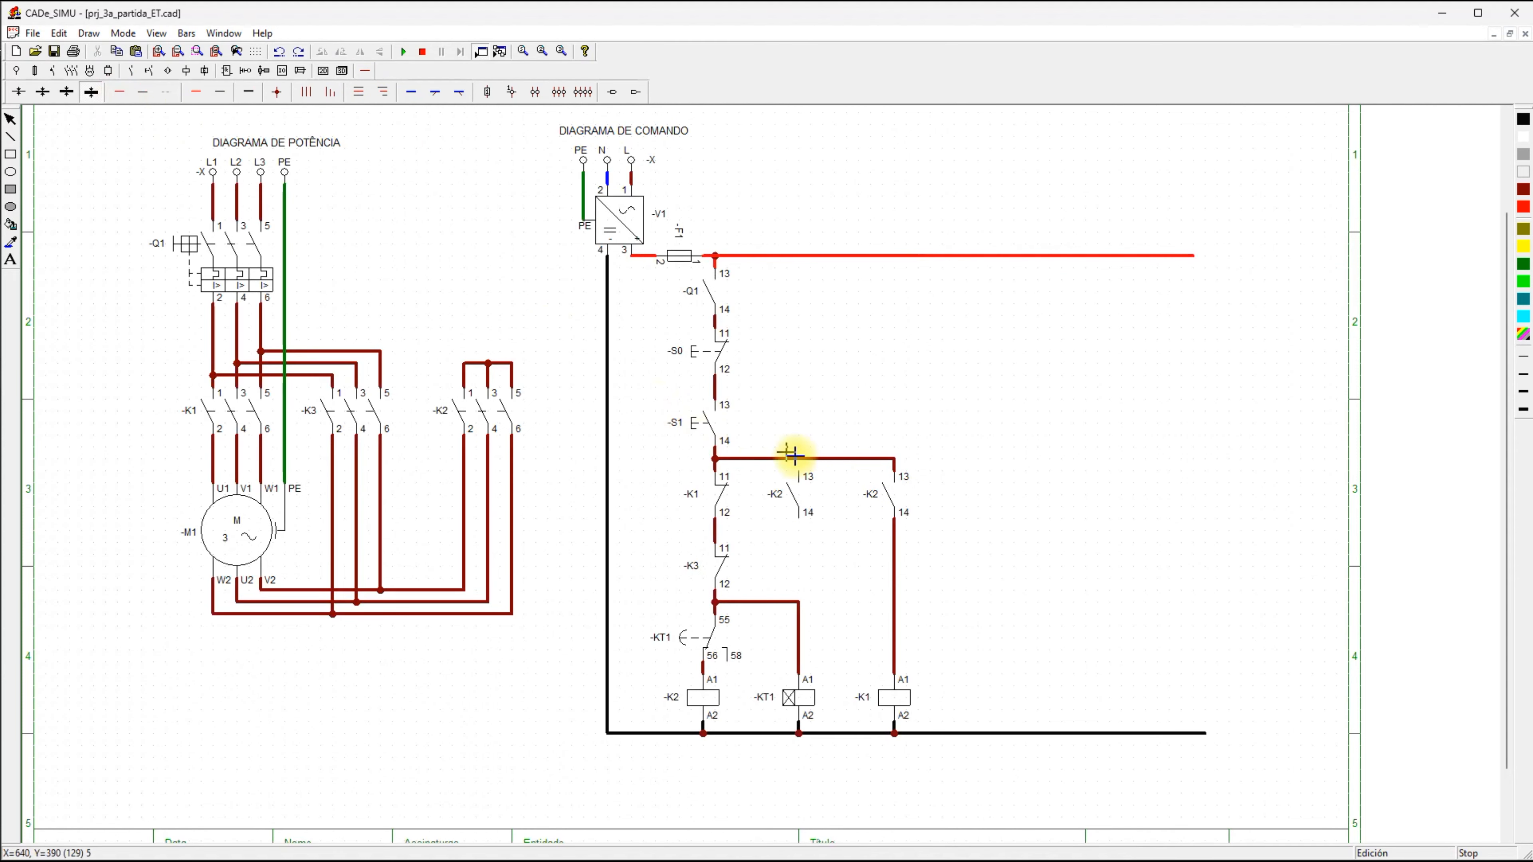
click(807, 475)
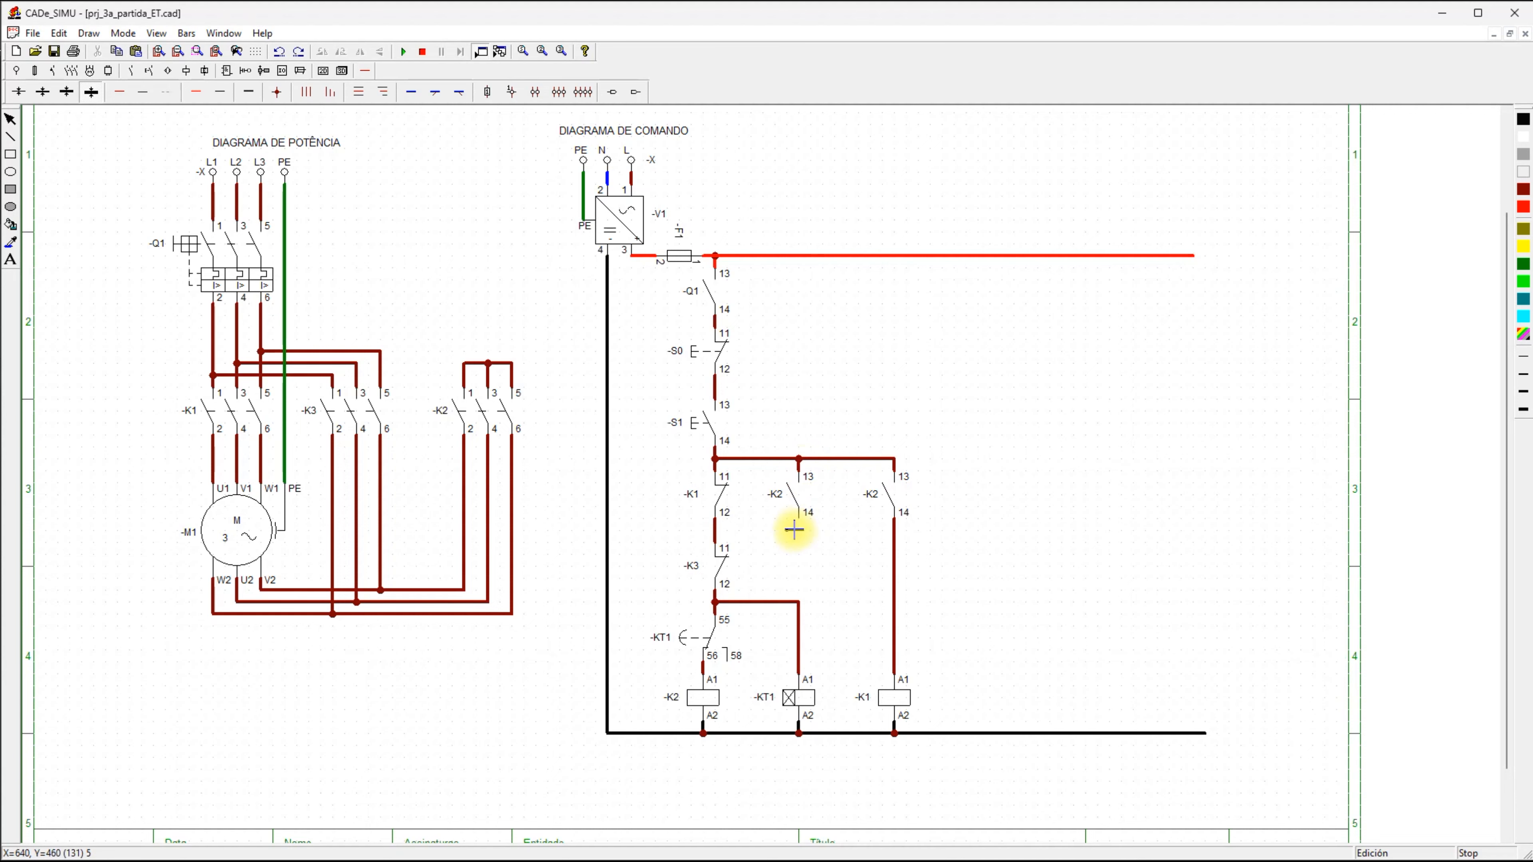
click(802, 530)
click(720, 532)
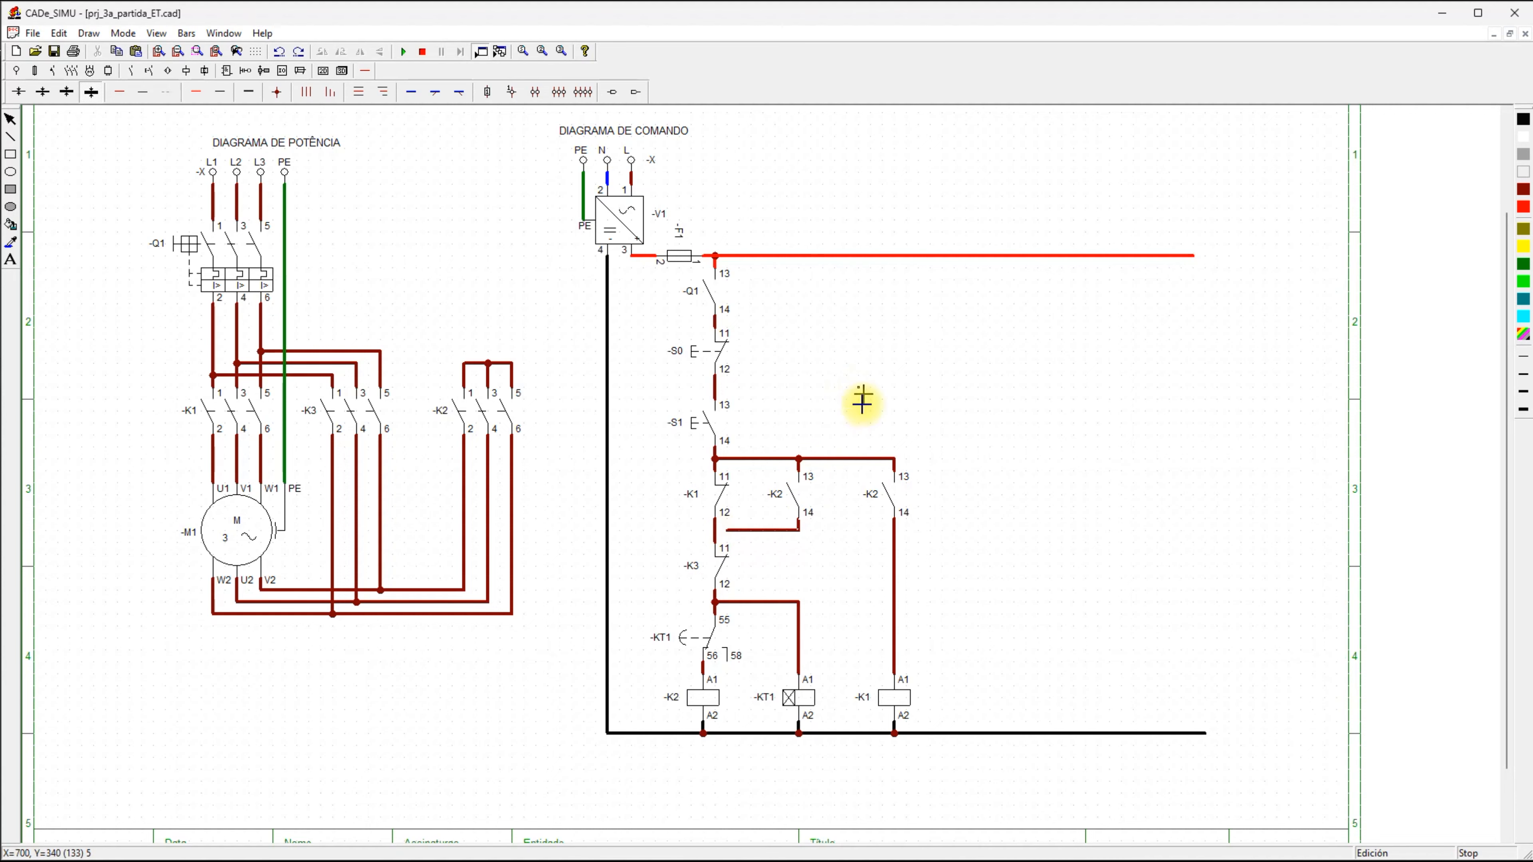
key(Escape)
click(758, 534)
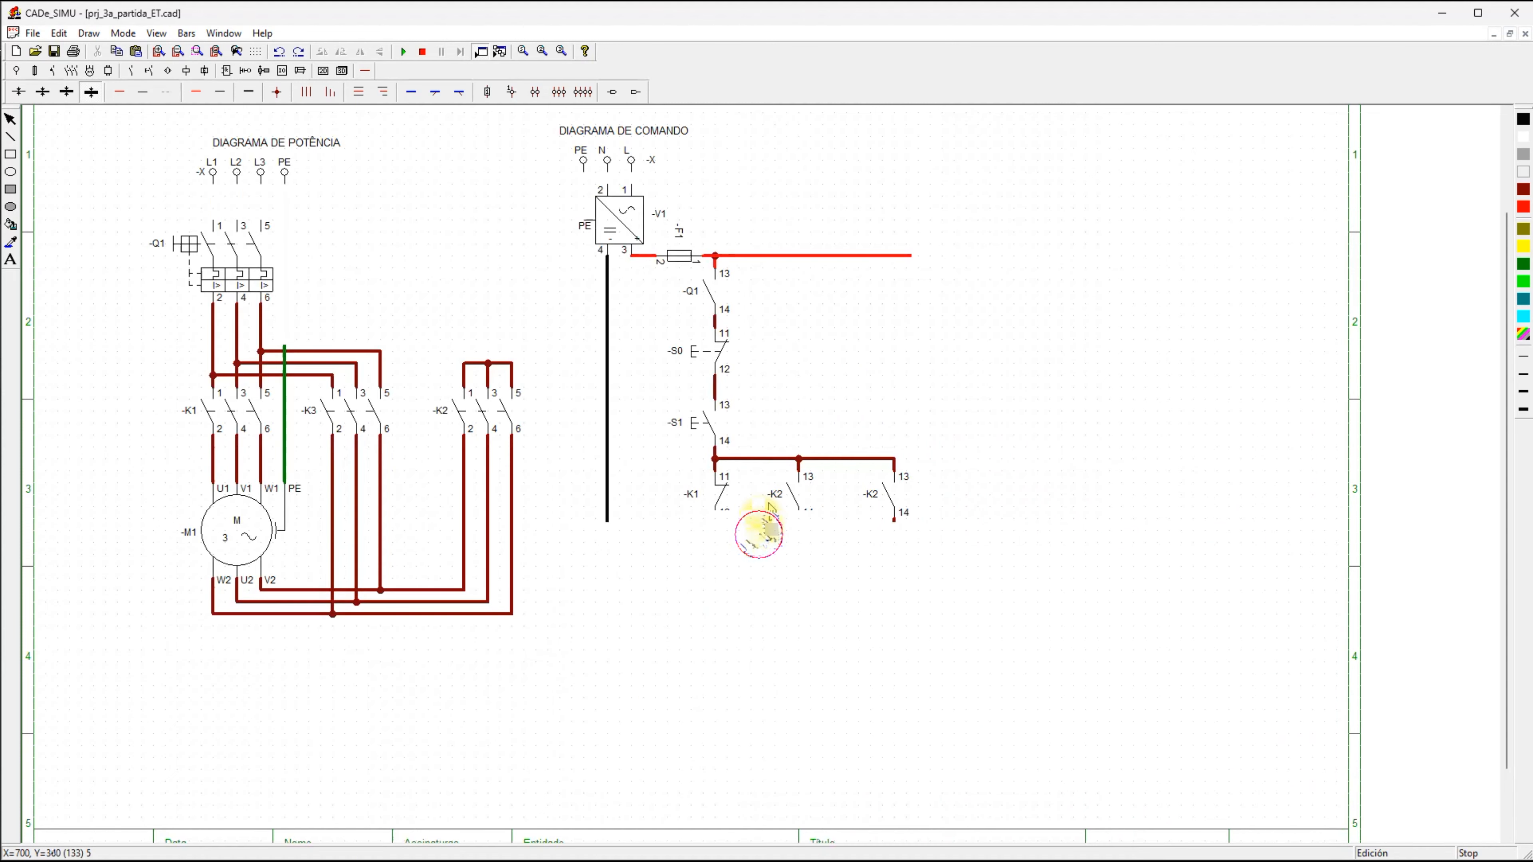
key(Delete)
click(126, 93)
drag(800, 540, 721, 536)
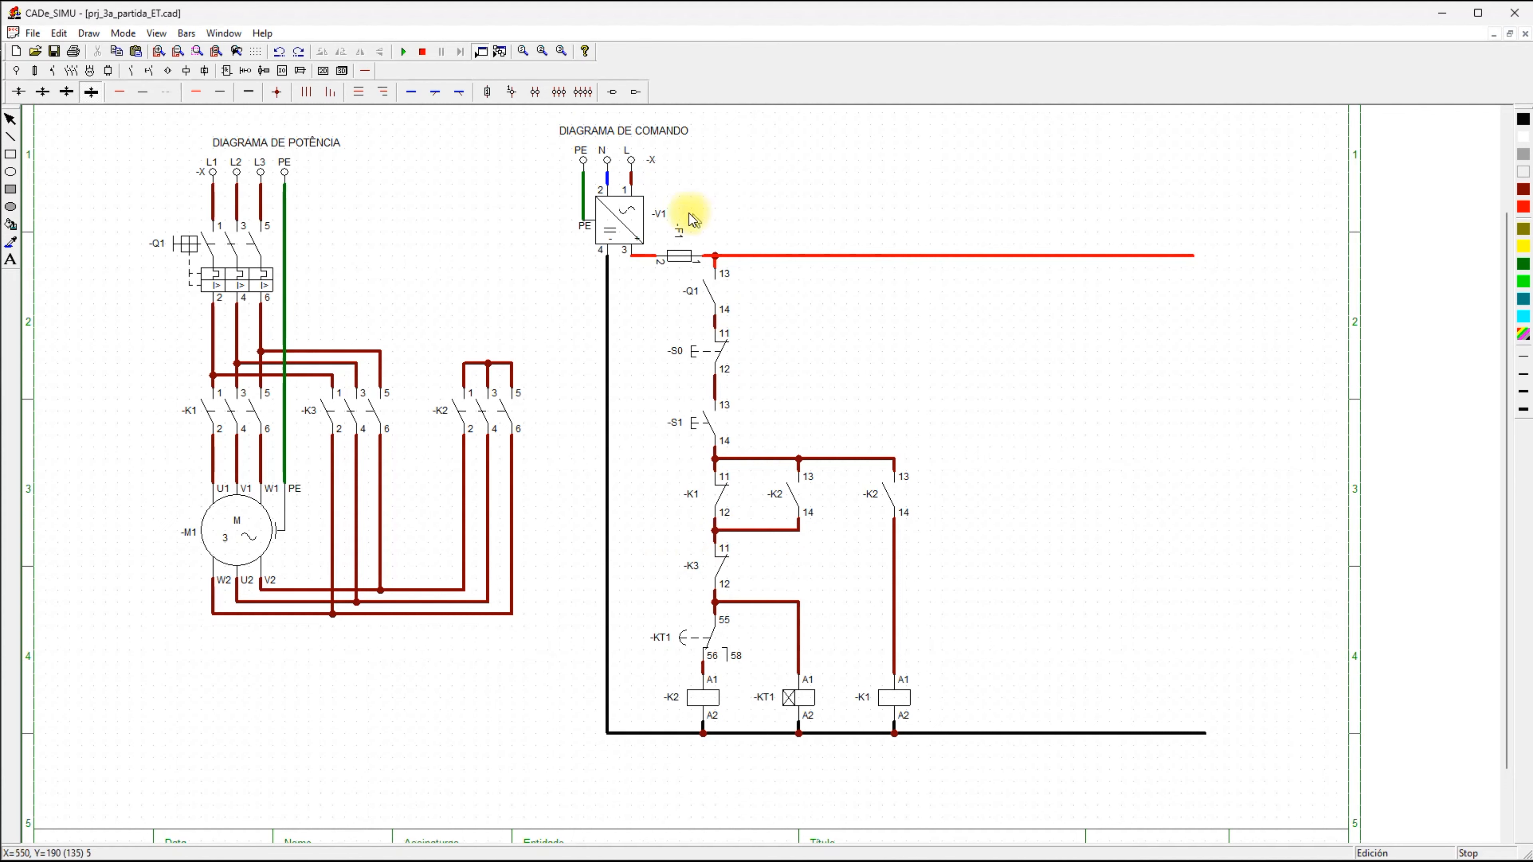
Simulate the circuit by closing breaker -Q1 and operating start pushbutton -S1, and stop the simulation.
click(403, 51)
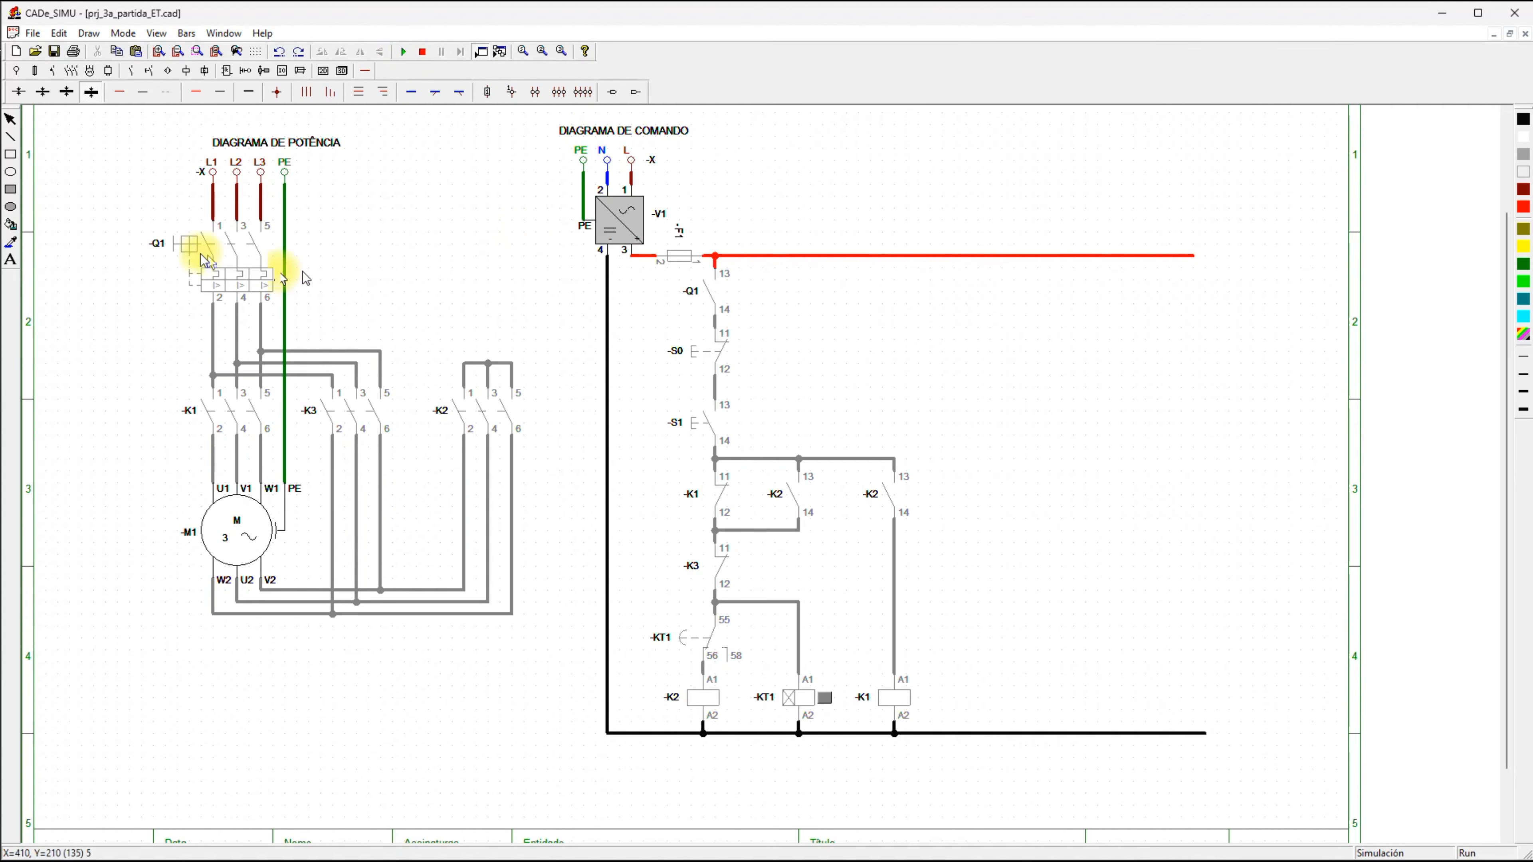
click(175, 245)
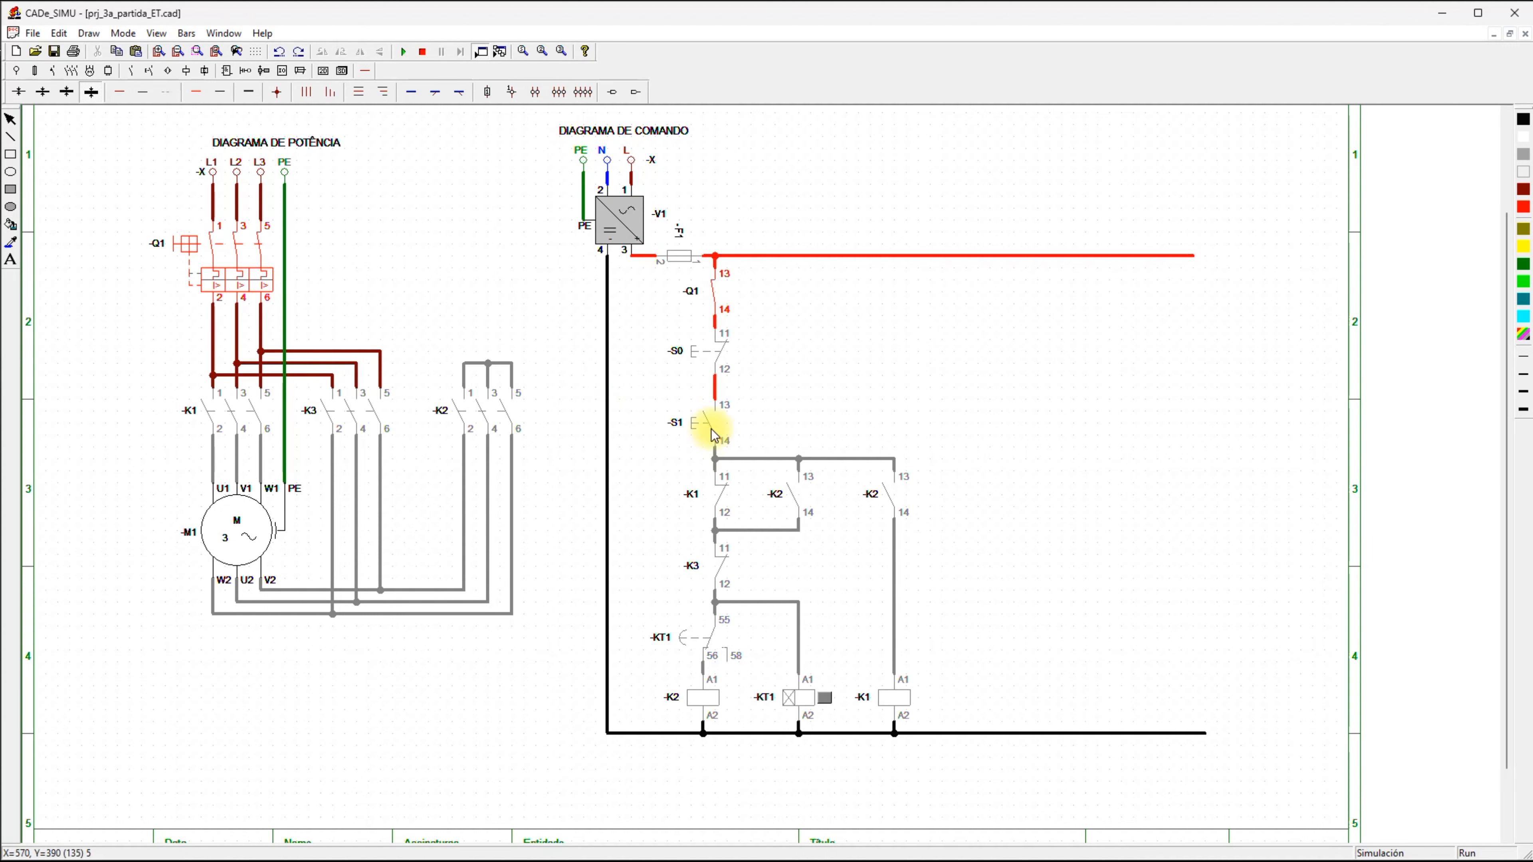
click(696, 427)
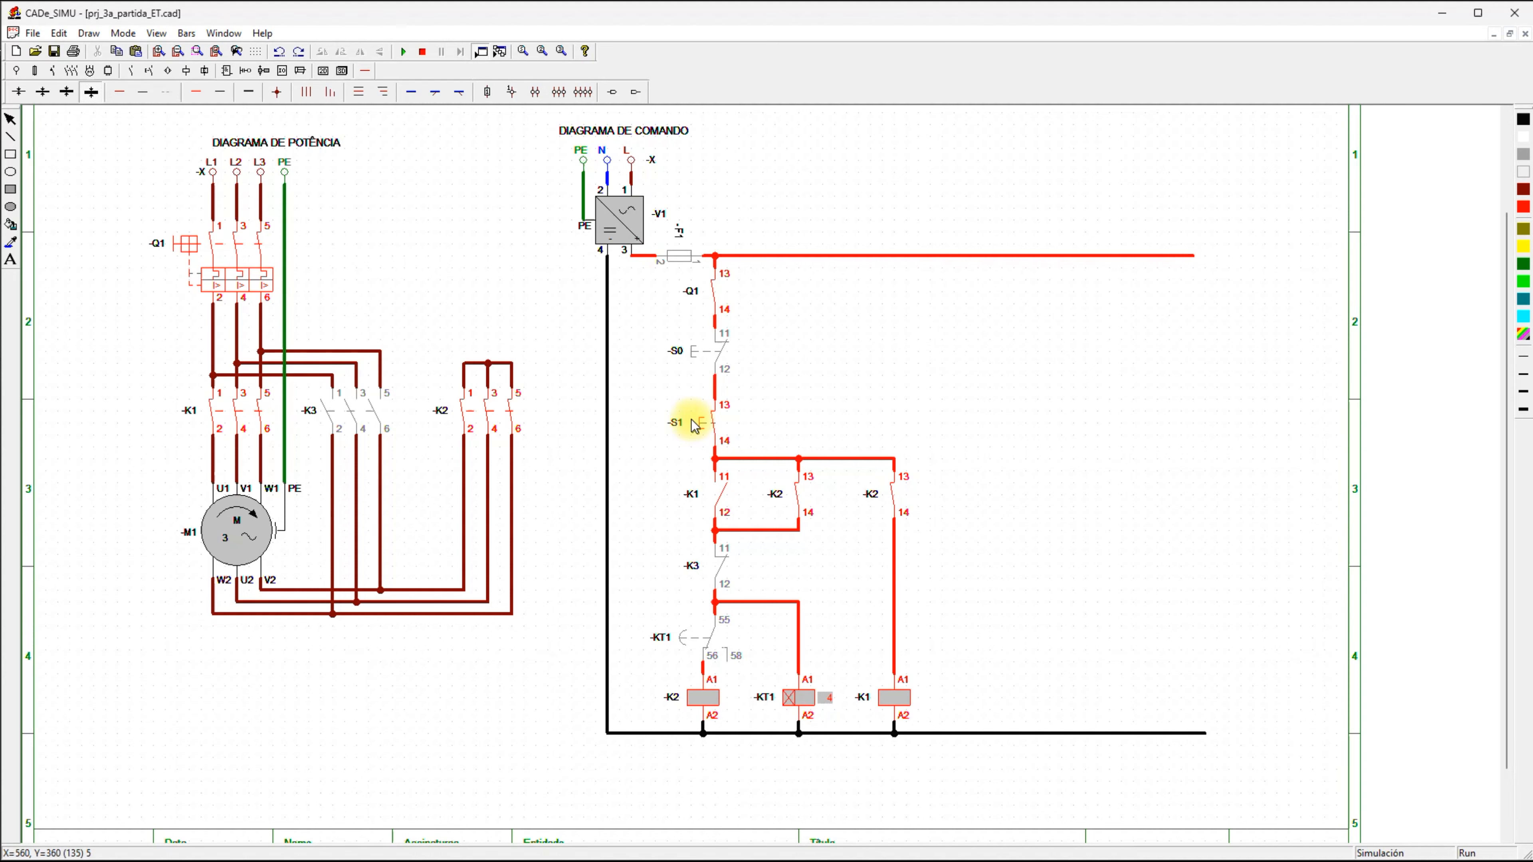
click(691, 421)
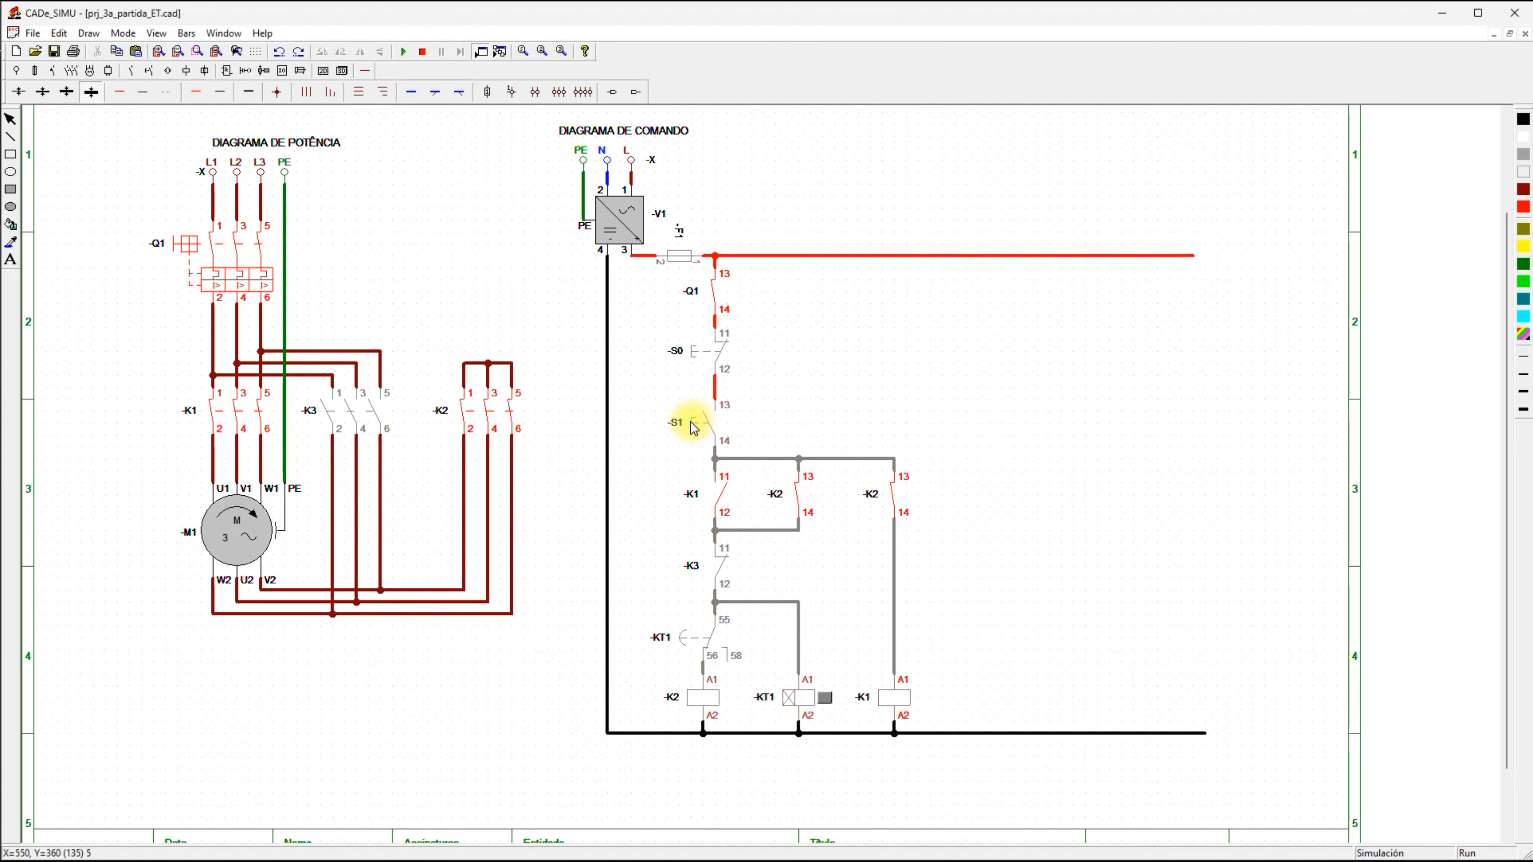
click(692, 426)
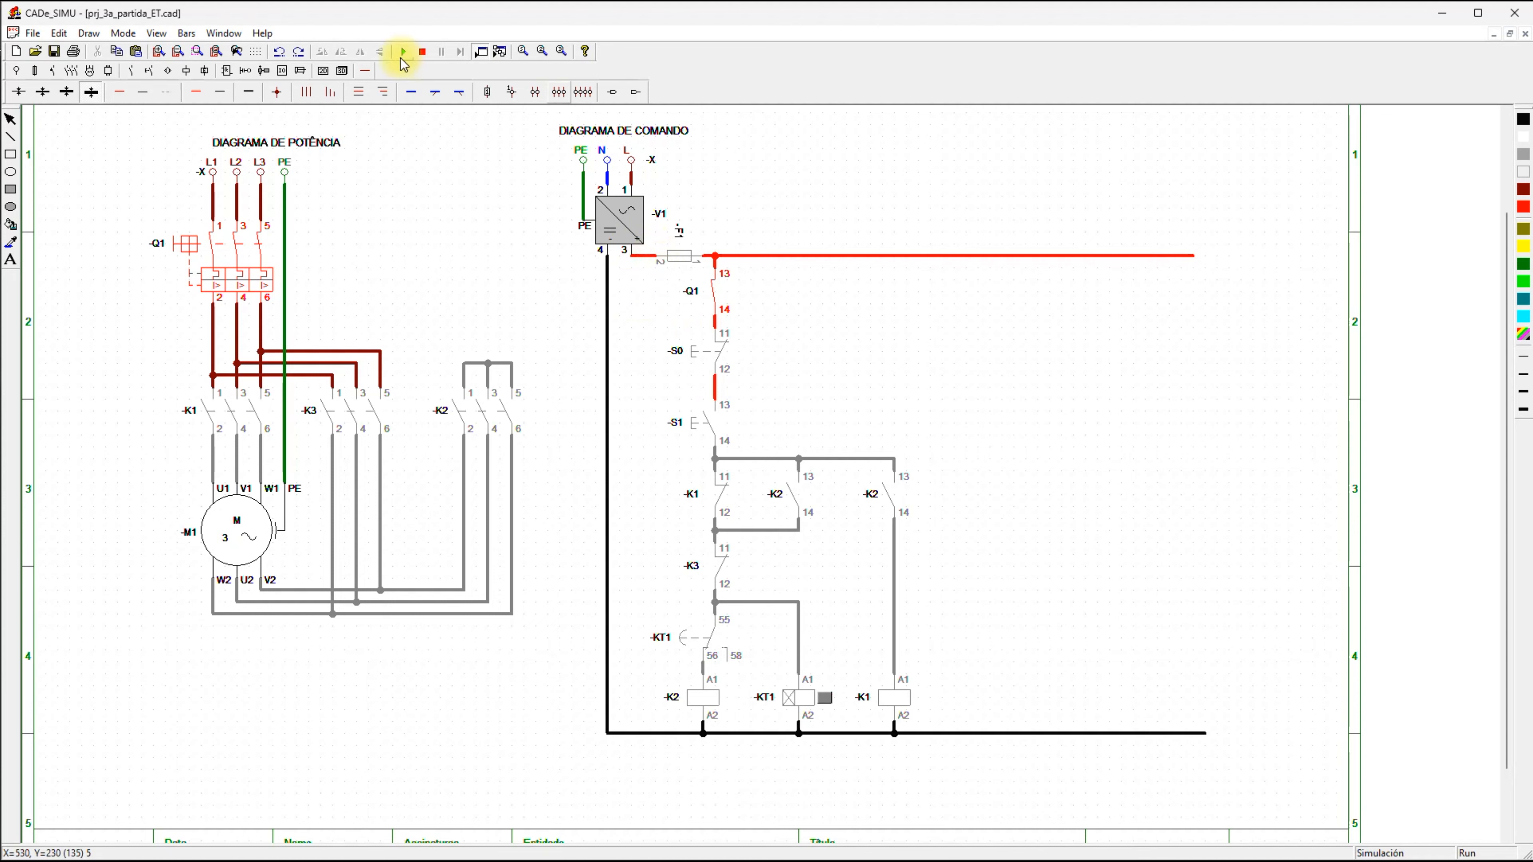
click(422, 52)
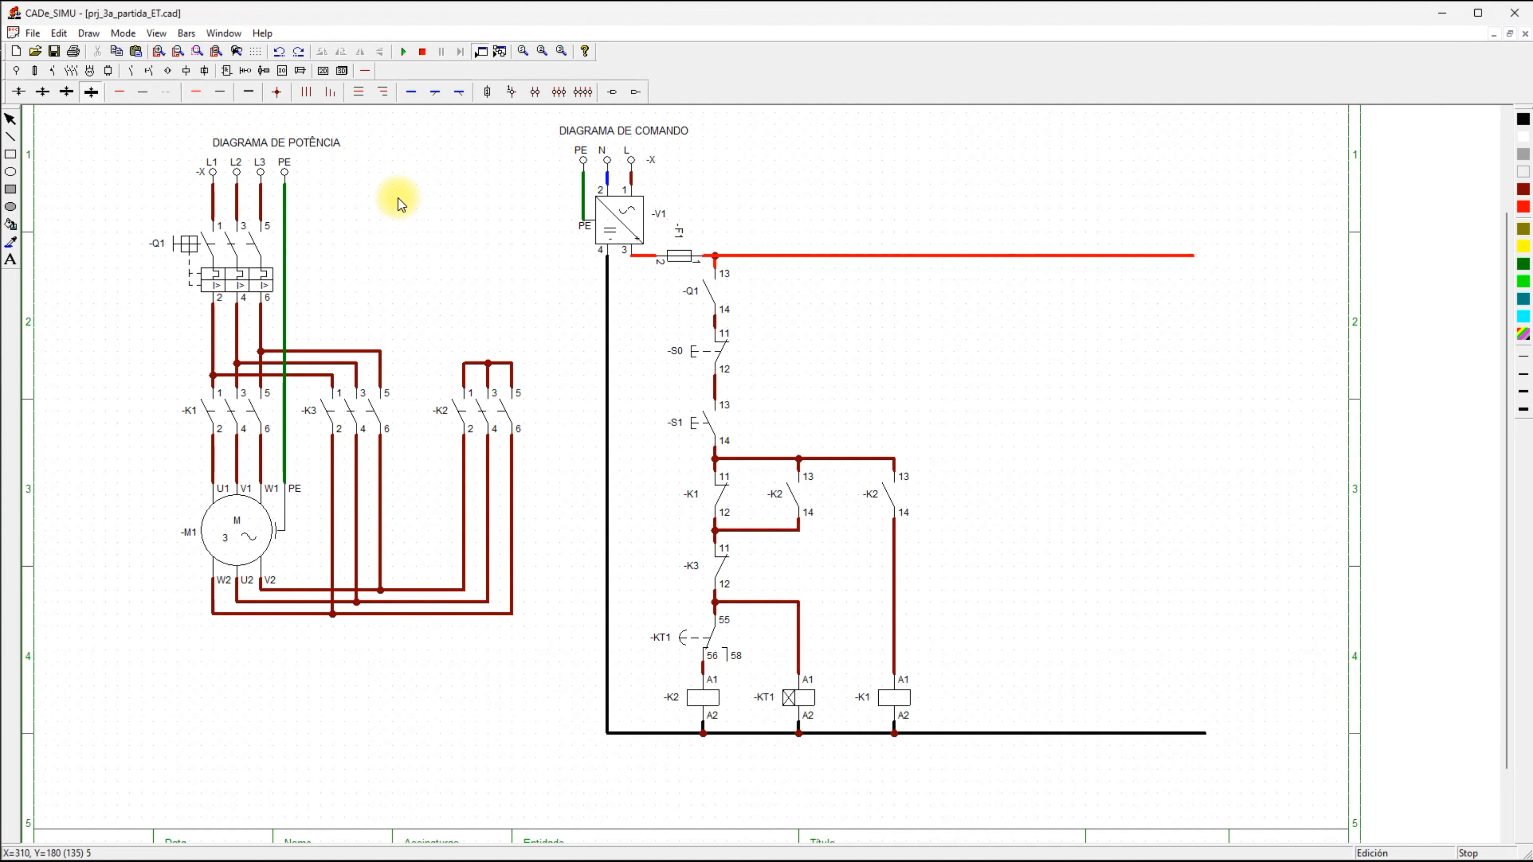
Draw a horizontal phase conductor from the wire between -S0 terminal 12 and -S1 terminal 13 out past the coil -K1 branch.
click(120, 94)
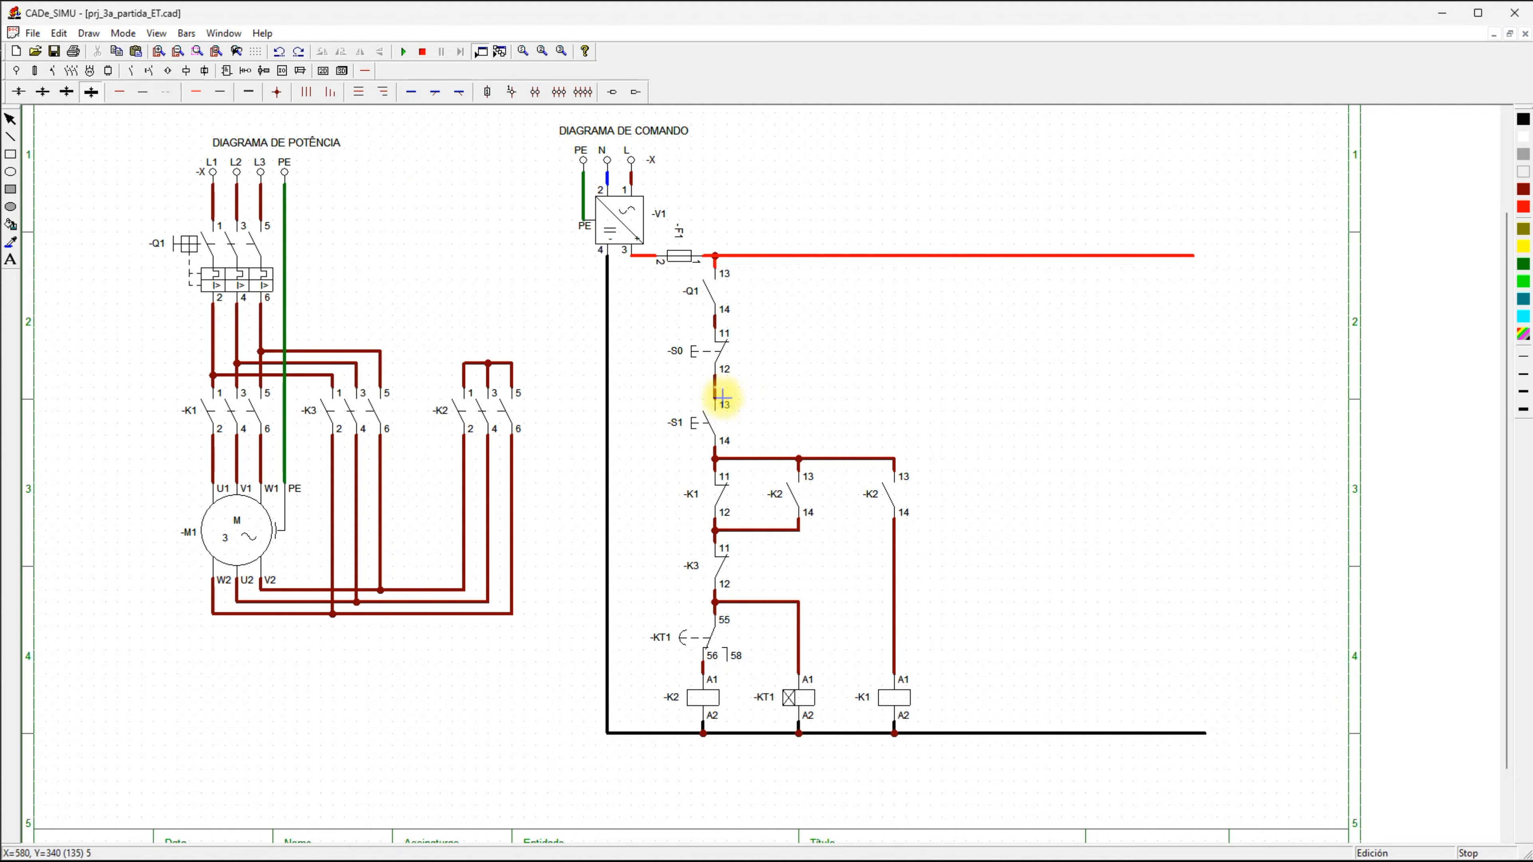
mouse_move(733, 398)
mouse_down()
mouse_move(1089, 428)
mouse_move(1016, 404)
mouse_move(1048, 411)
mouse_up()
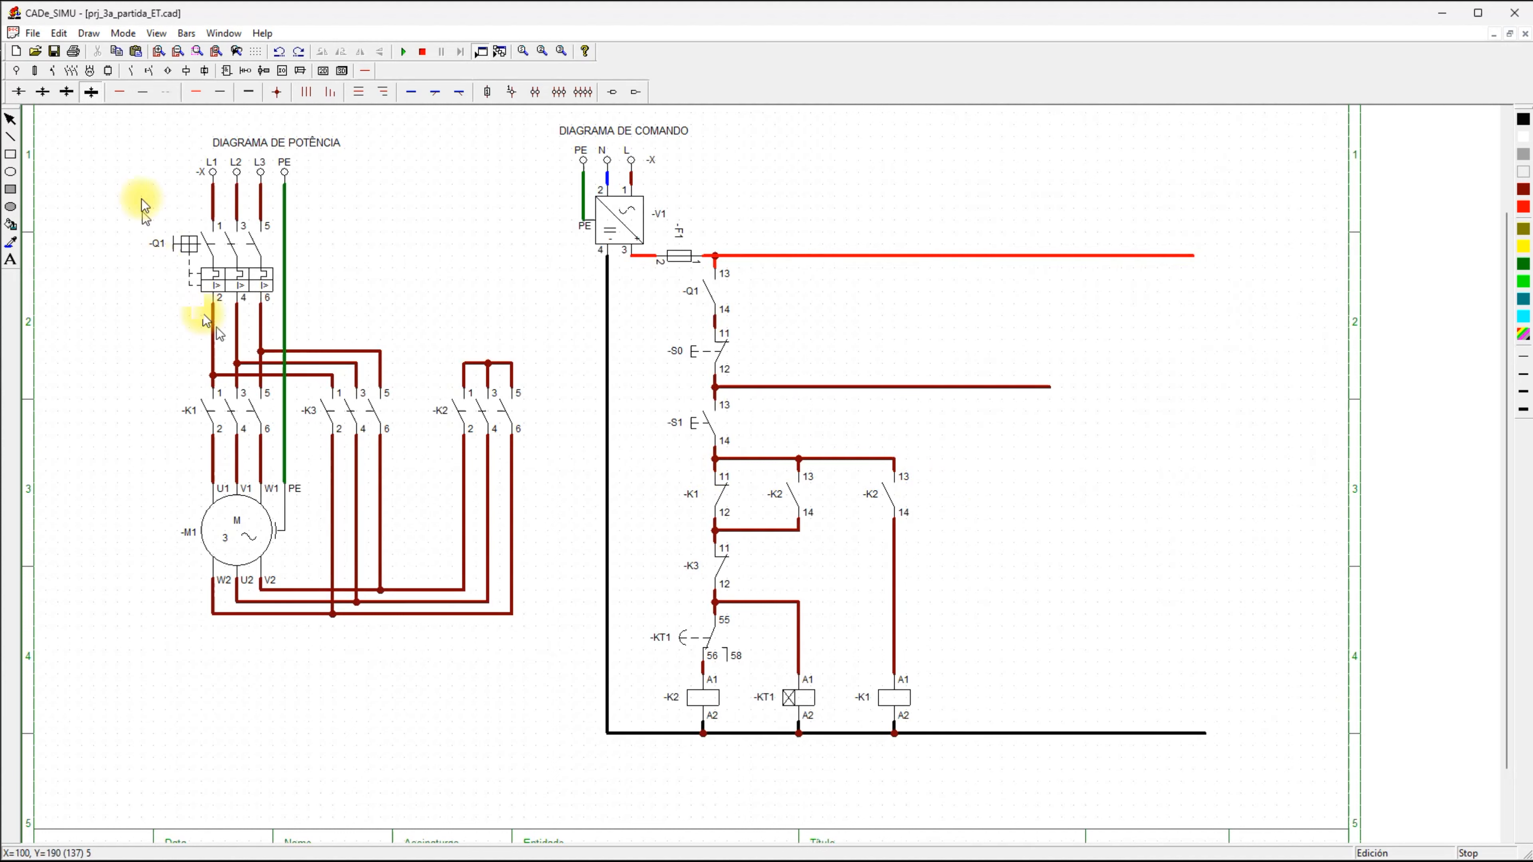
click(120, 96)
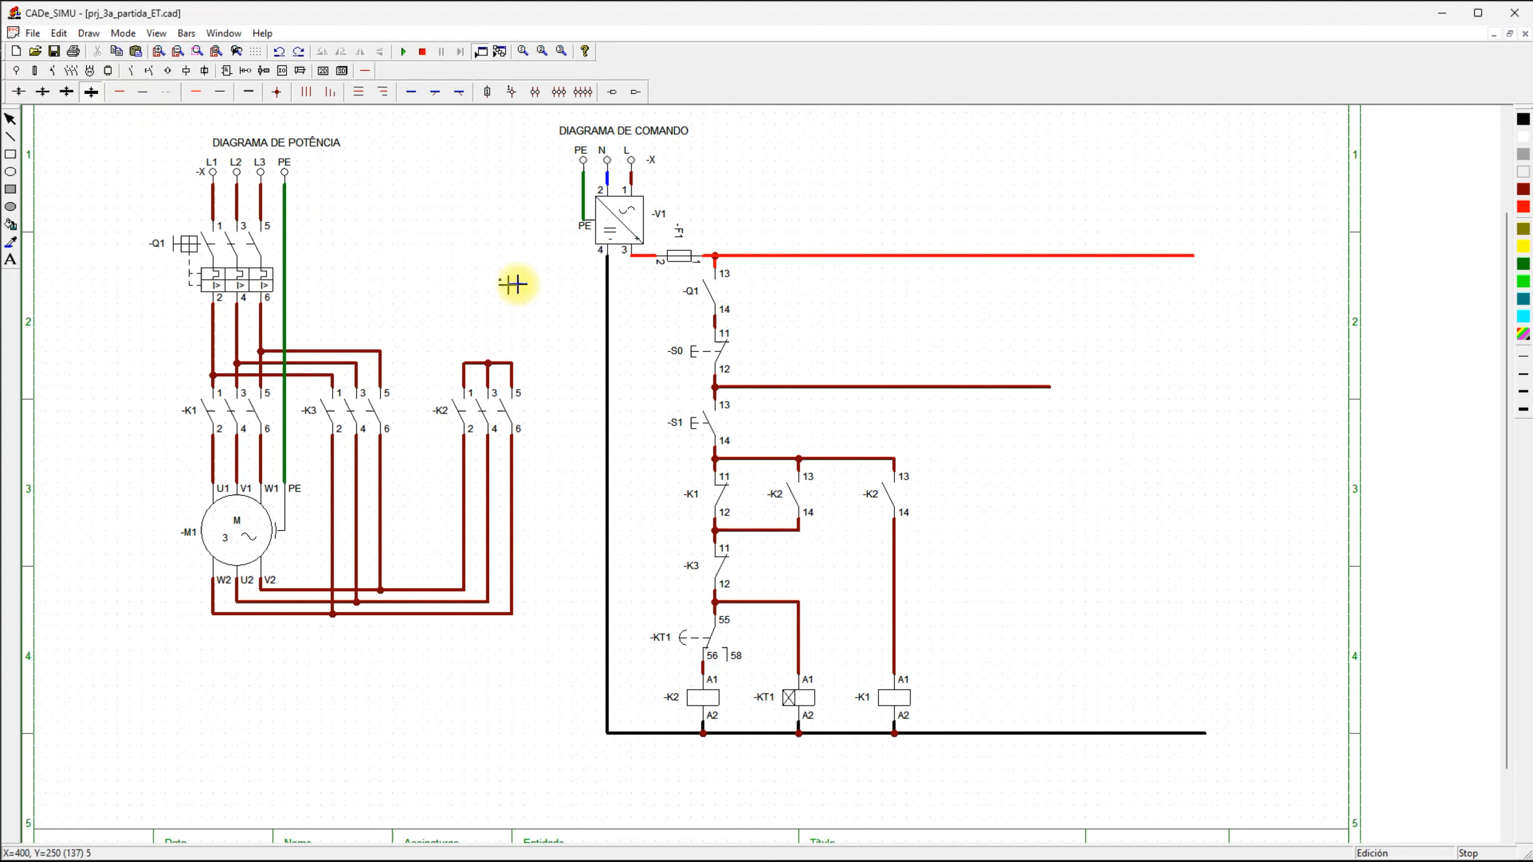
Place a normally open auxiliary contact beside the -K2 contact of the coil -K1 branch and name it -K1.
click(128, 72)
click(18, 92)
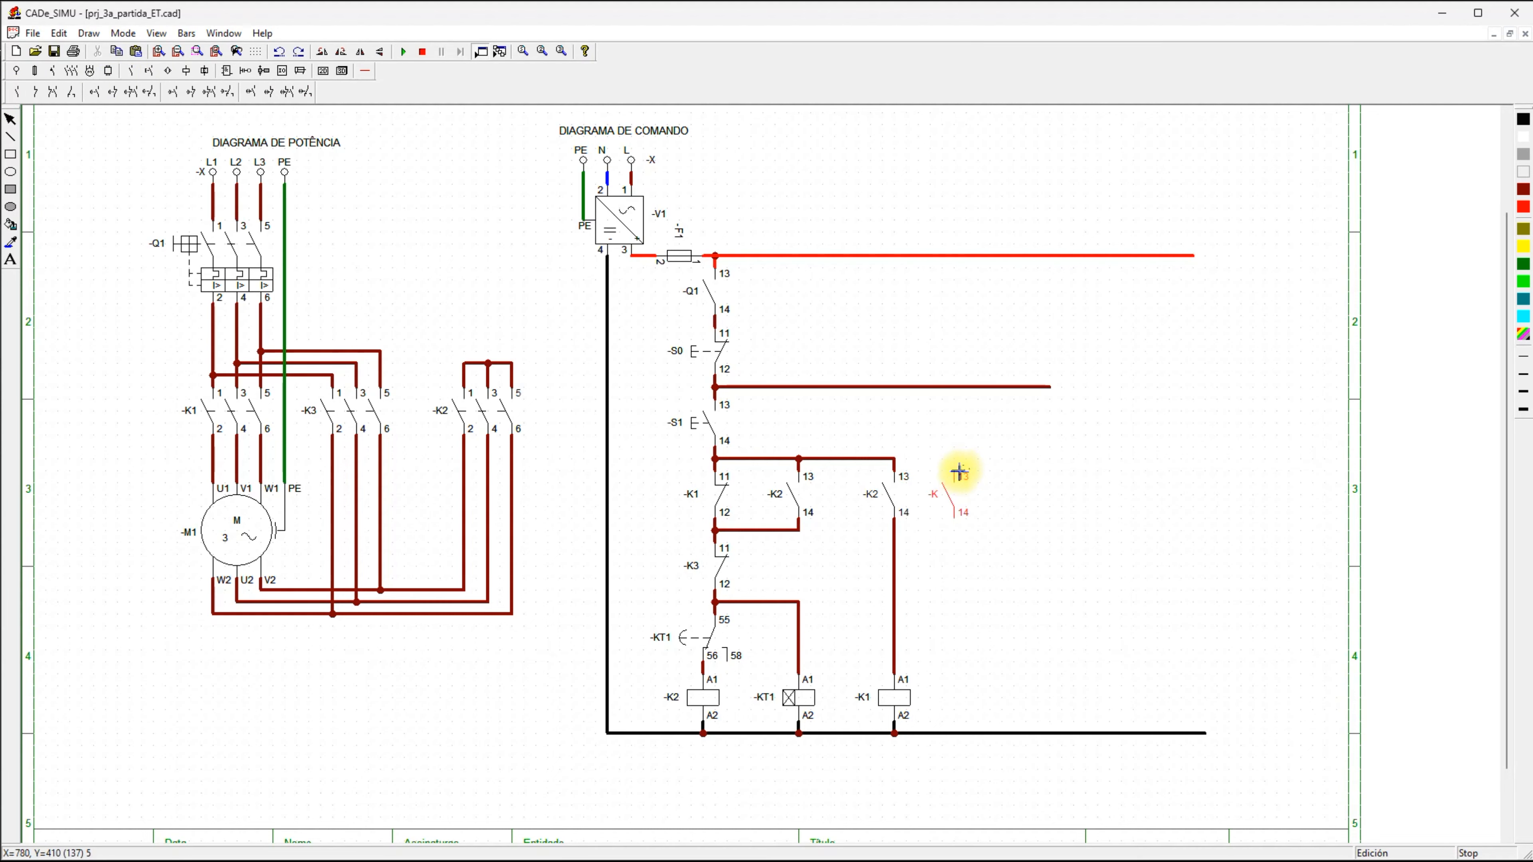
click(960, 469)
drag(956, 485, 957, 498)
click(949, 410)
click(955, 493)
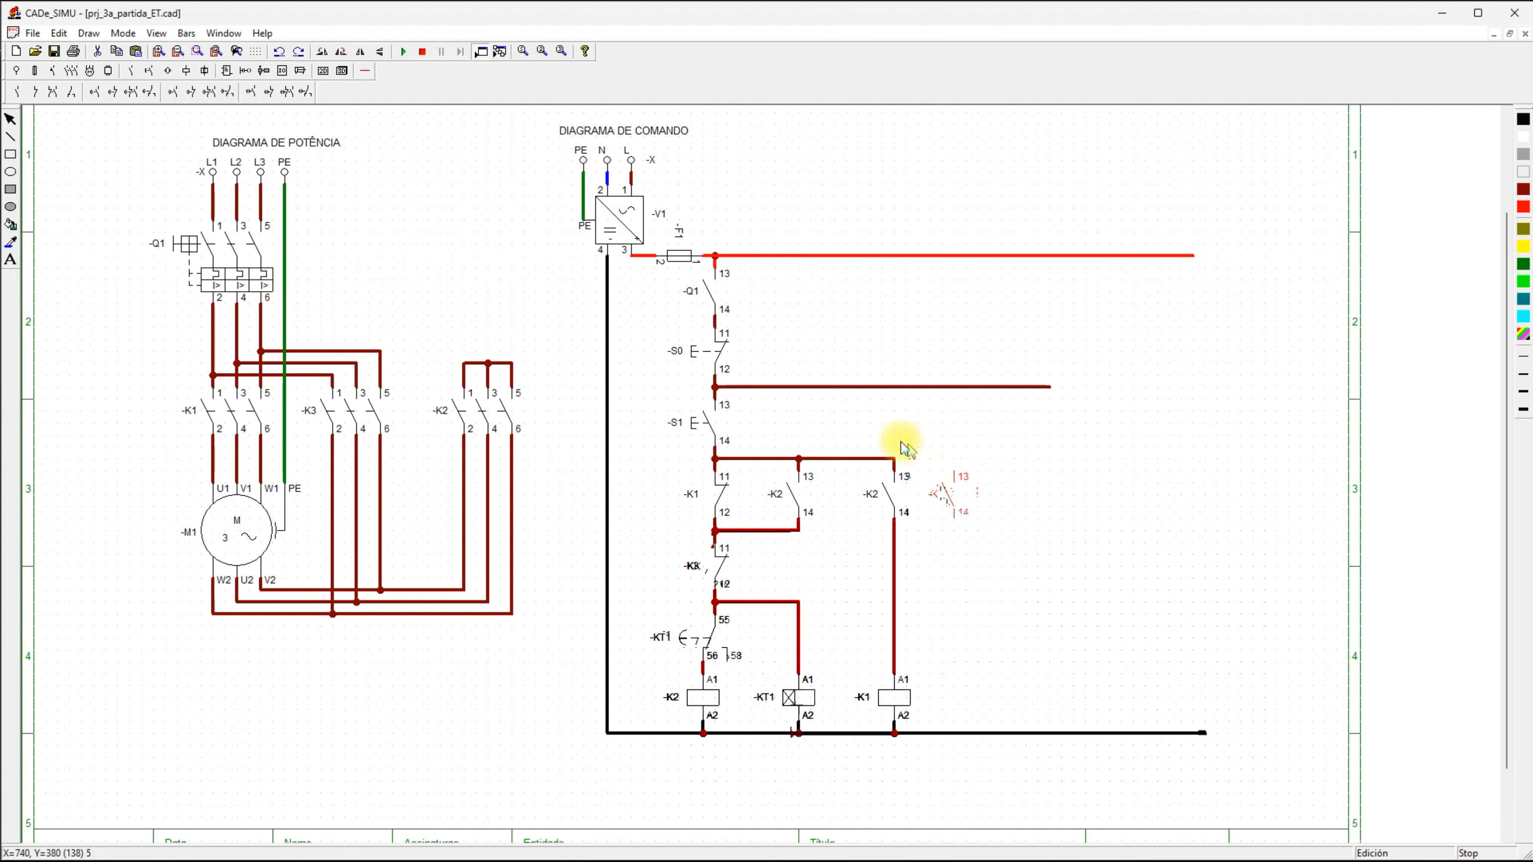
click(961, 500)
double_click(961, 502)
click(744, 368)
text(1)
click(854, 500)
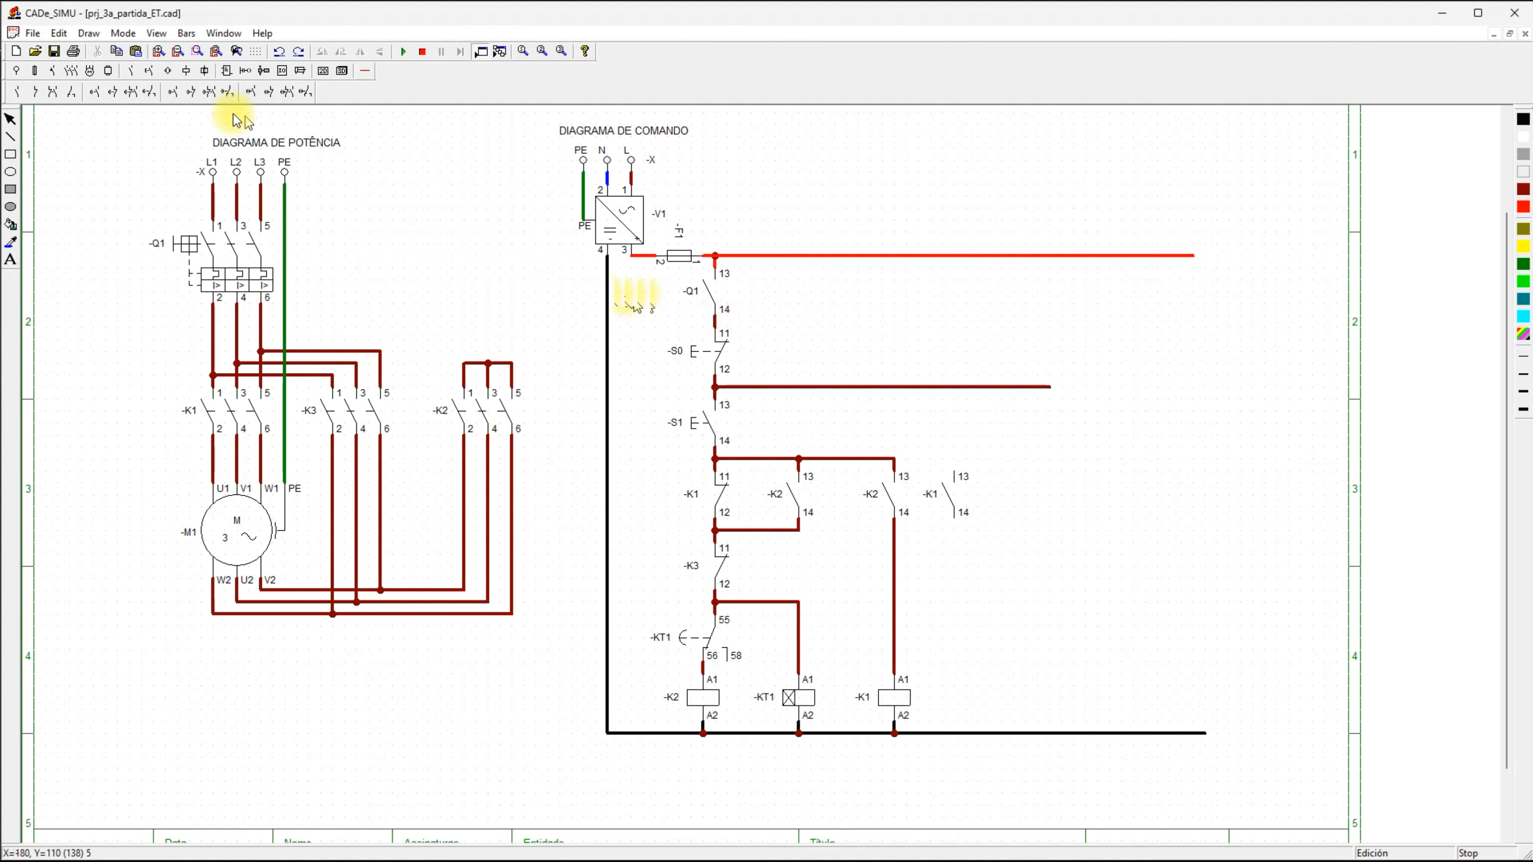
Wire the holding contact K1 from terminal 13 to the horizontal line below S0 and from terminal 14 to K2's terminal 14.
click(366, 71)
click(119, 91)
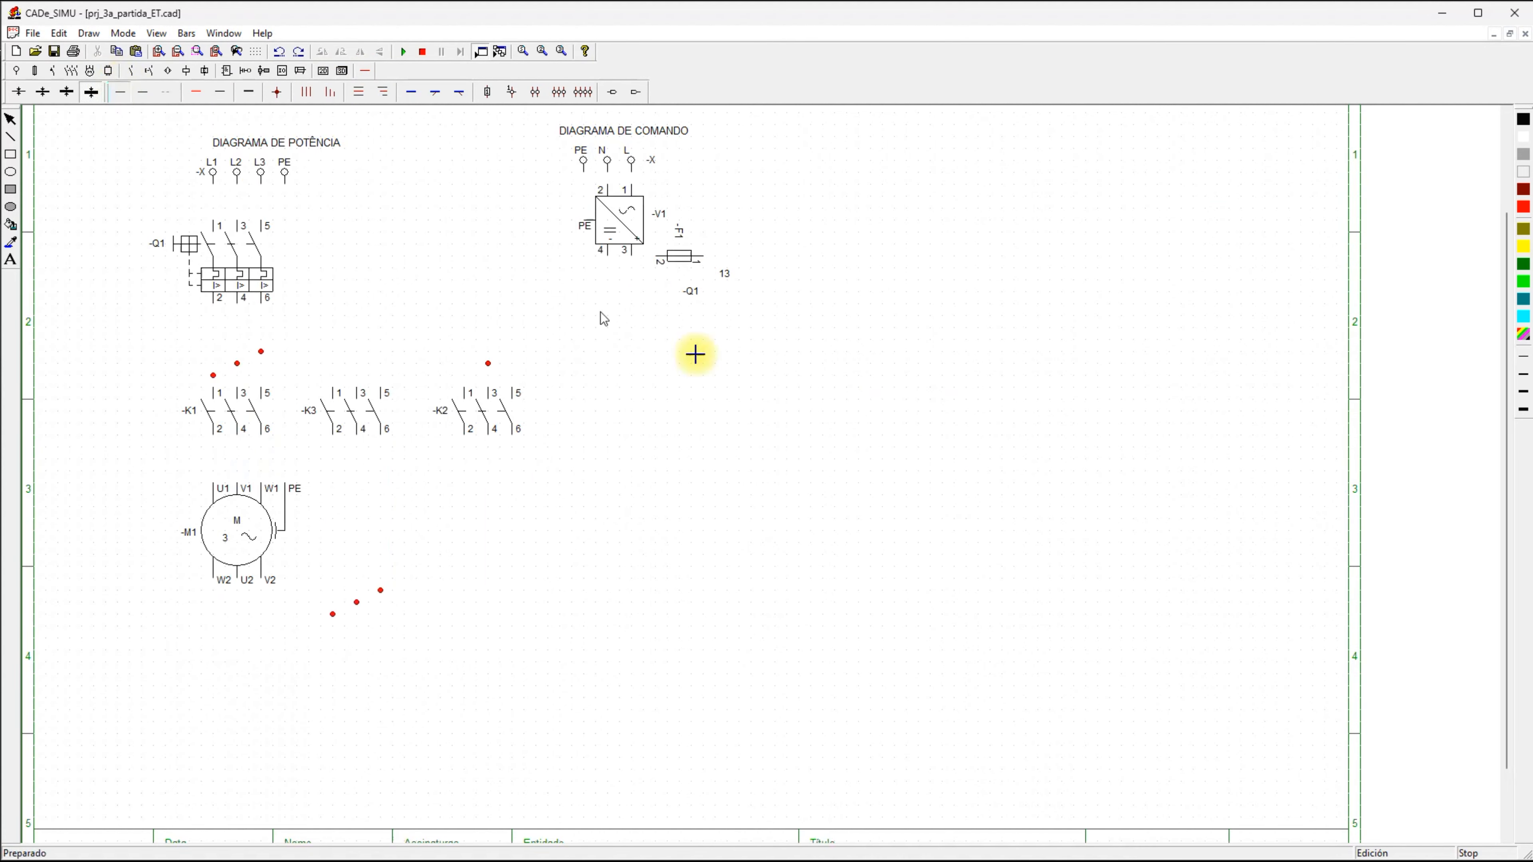
drag(956, 473, 959, 395)
mouse_move(956, 526)
mouse_down()
mouse_move(959, 546)
mouse_move(958, 531)
mouse_move(895, 531)
mouse_up()
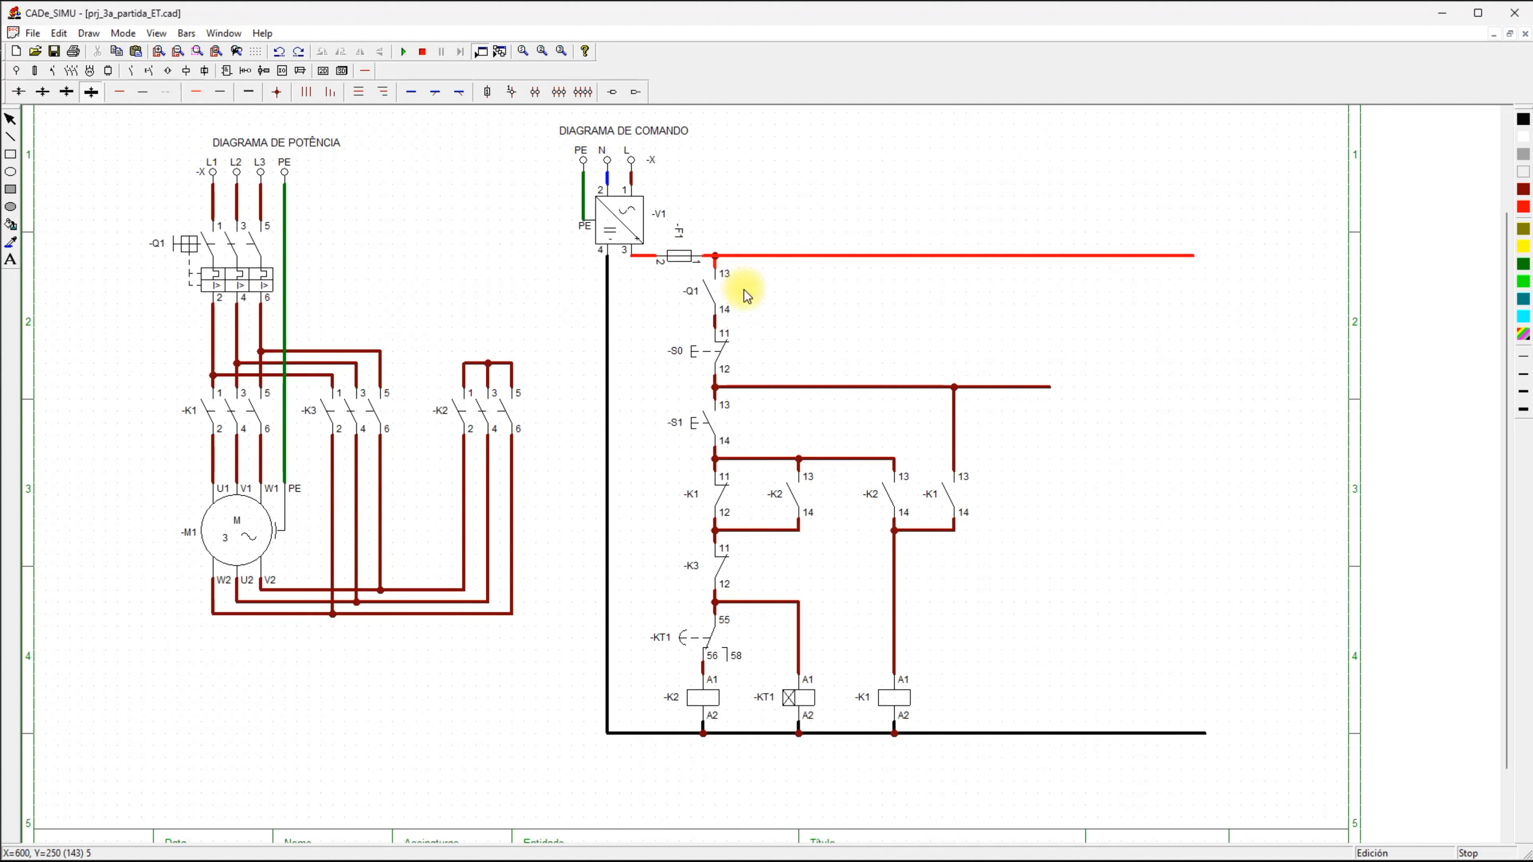
Simulate the circuit with breaker Q1 closed and start the motor with pushbutton S1.
click(404, 53)
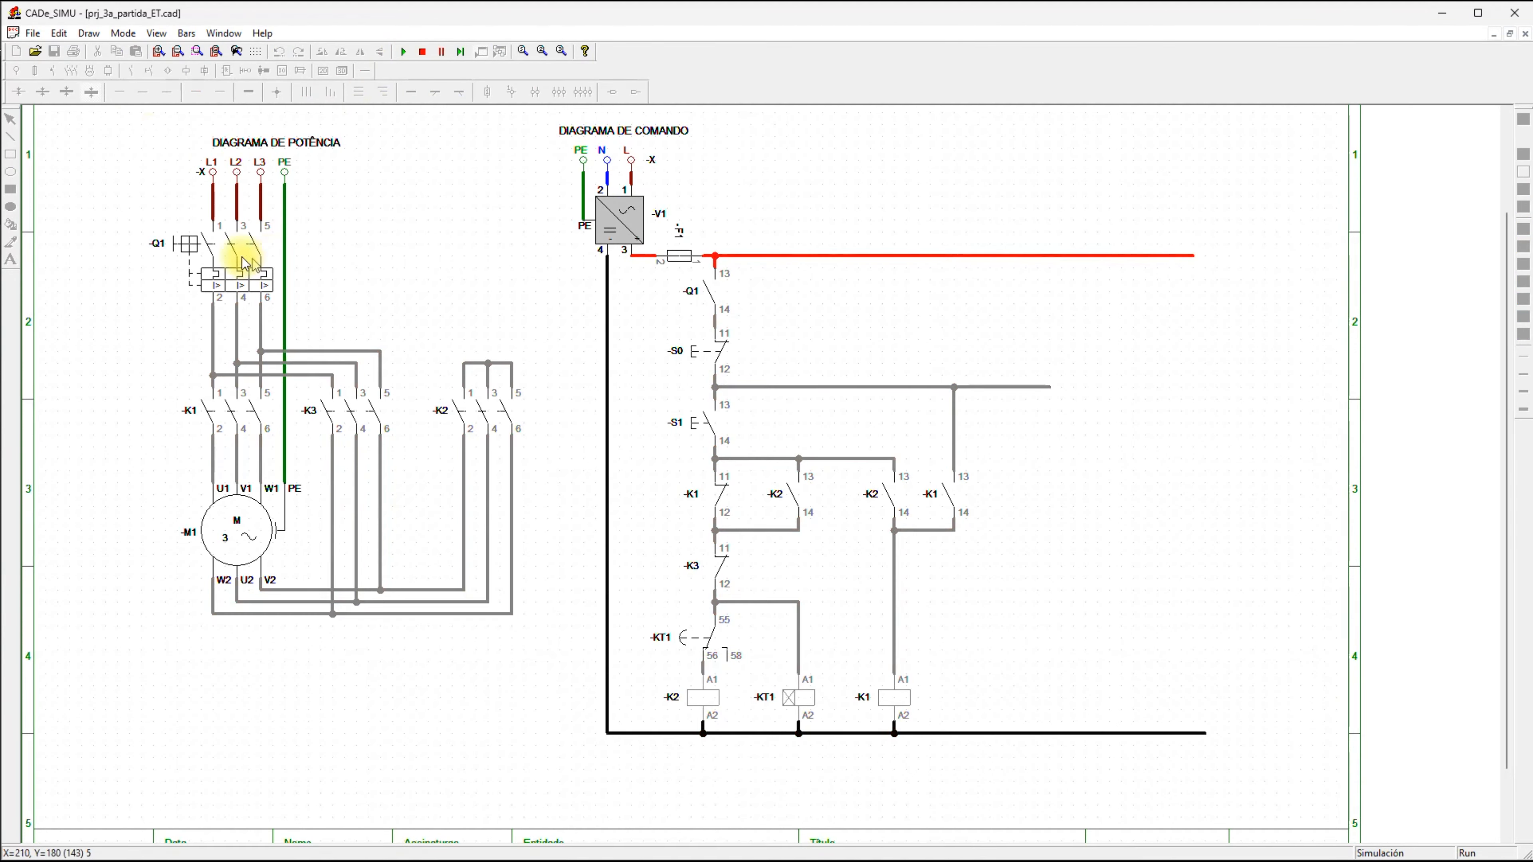
click(209, 245)
click(695, 424)
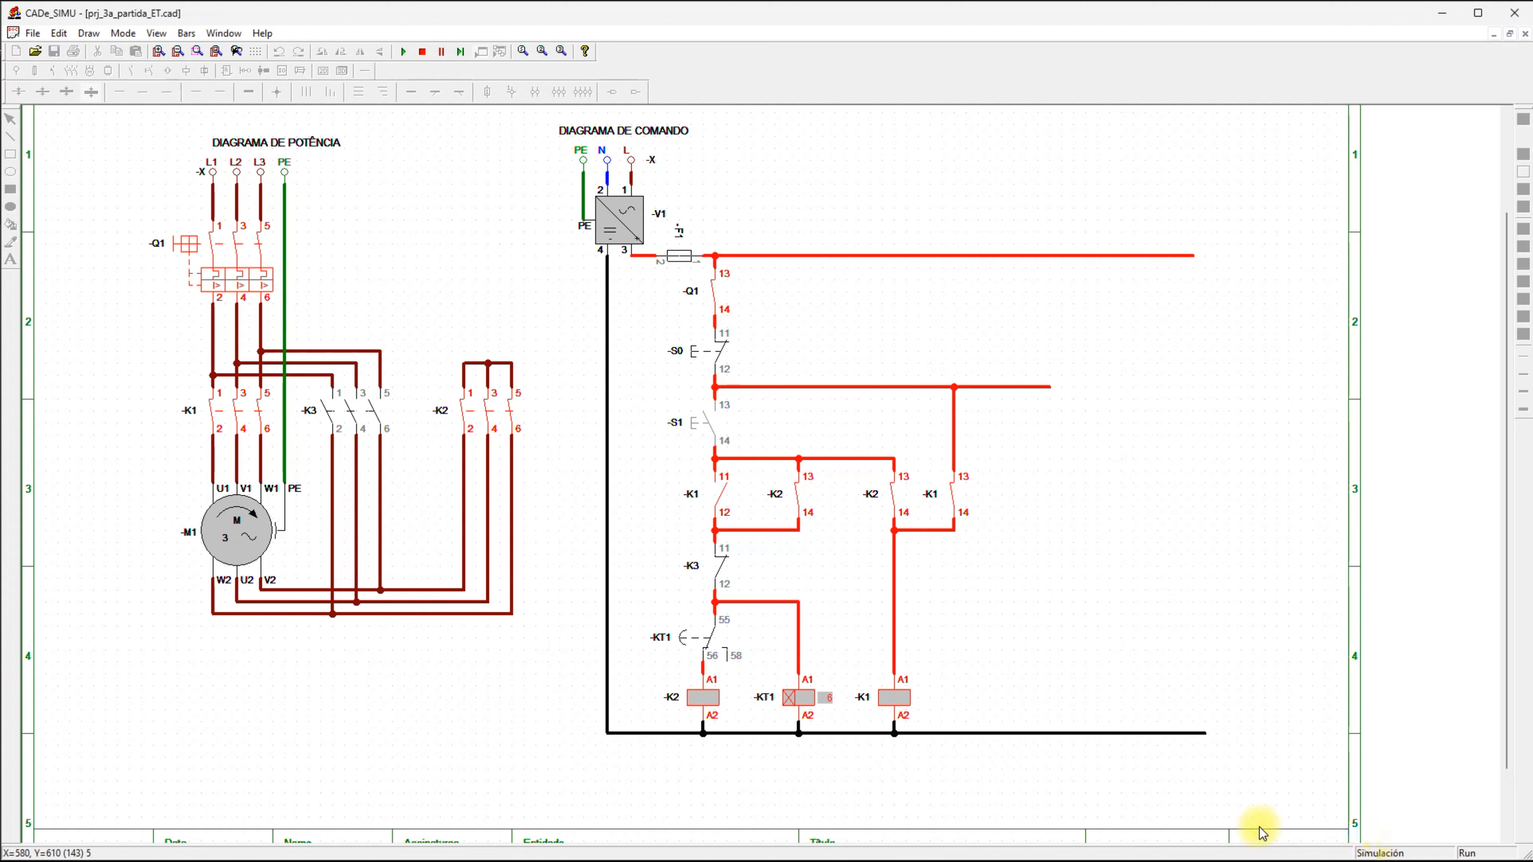
drag(857, 313, 931, 447)
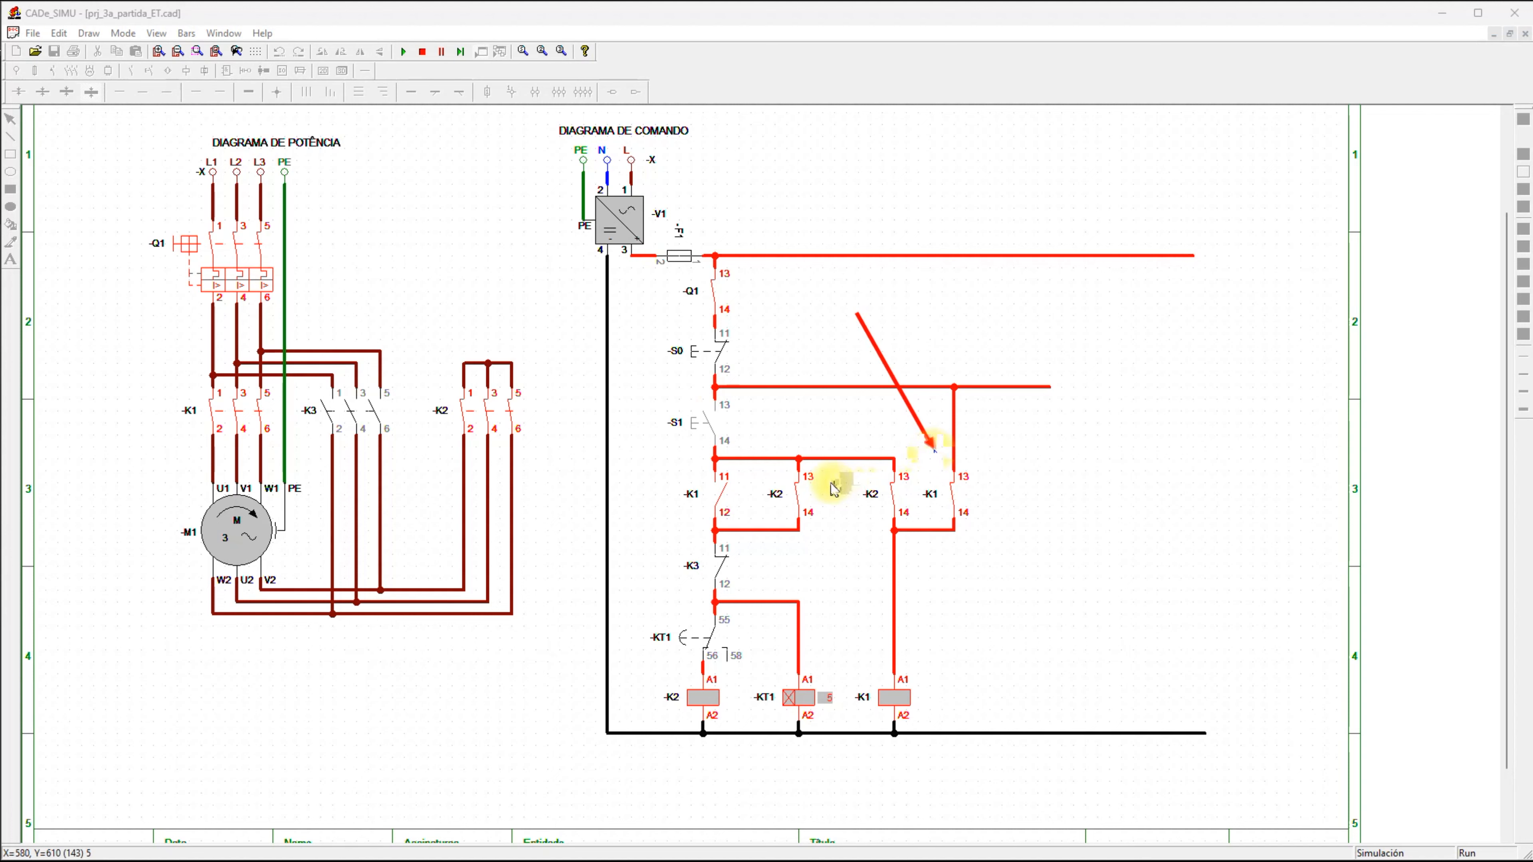
drag(831, 483, 874, 514)
drag(759, 492, 784, 508)
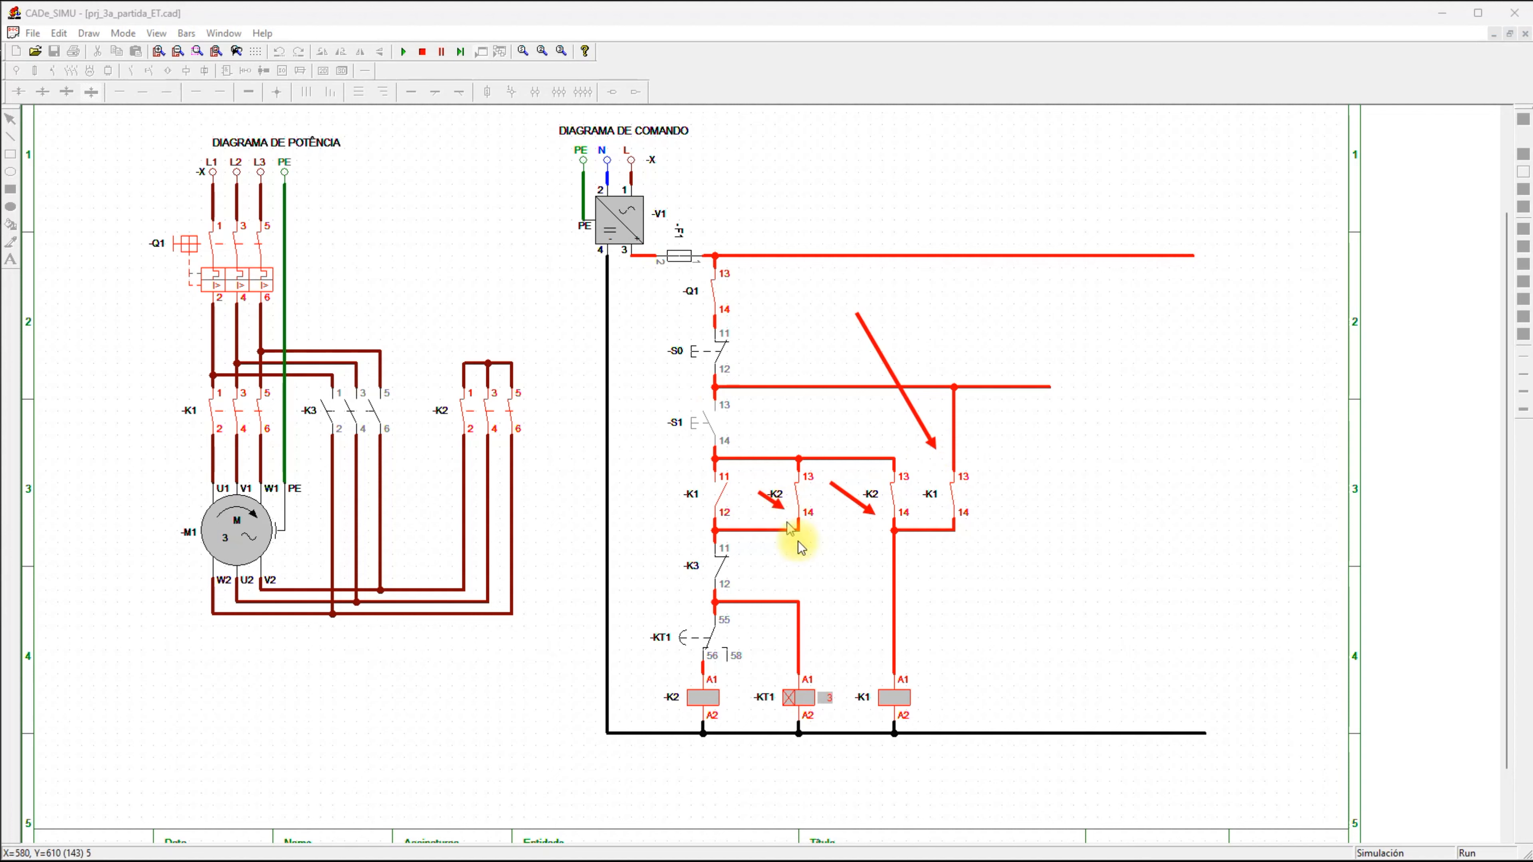
drag(864, 608, 824, 680)
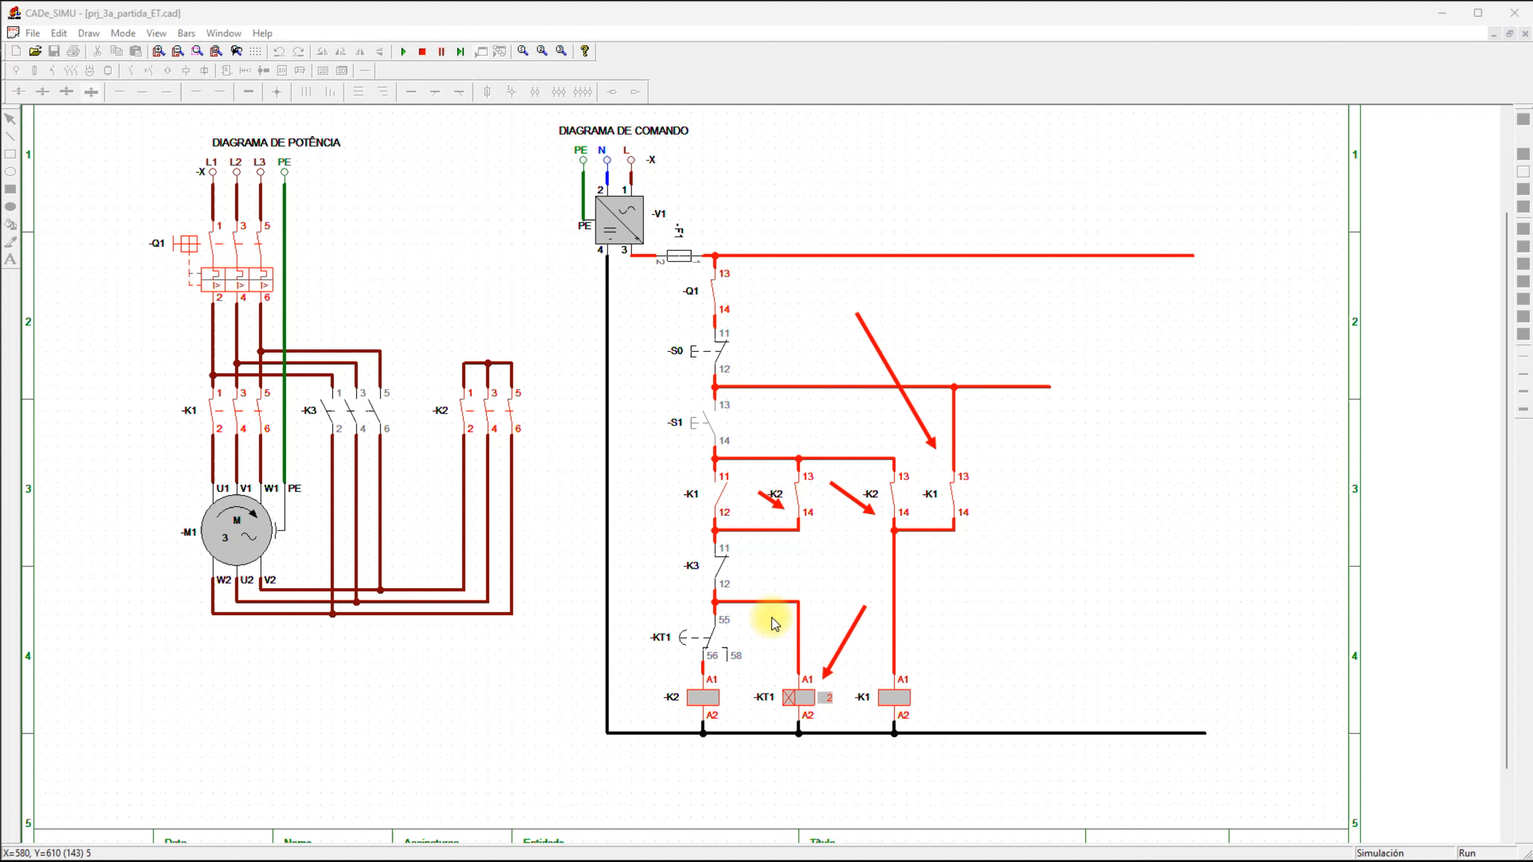
drag(771, 618, 737, 635)
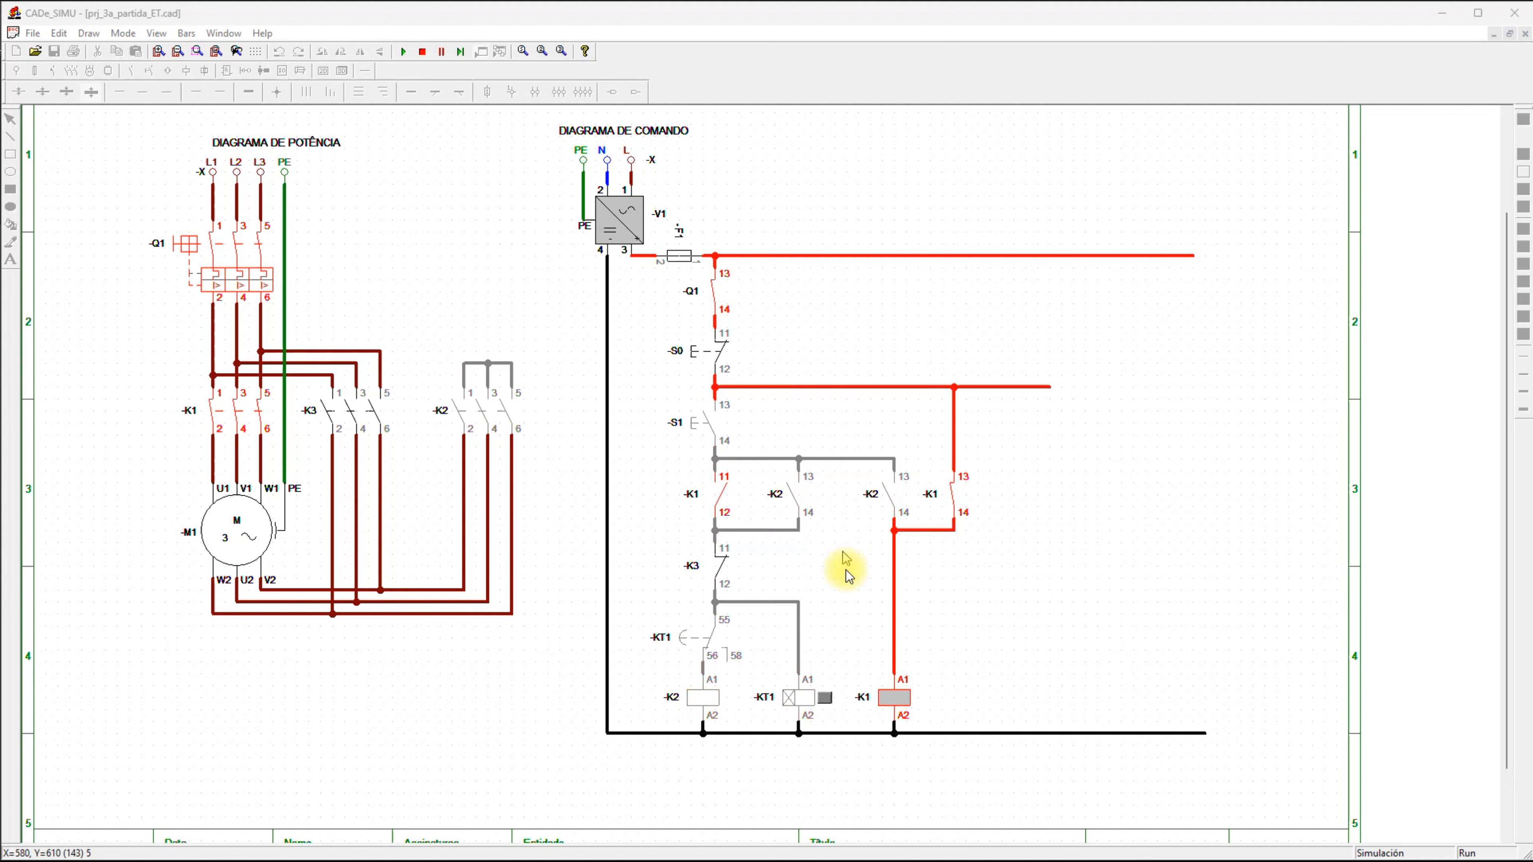
drag(856, 582, 842, 553)
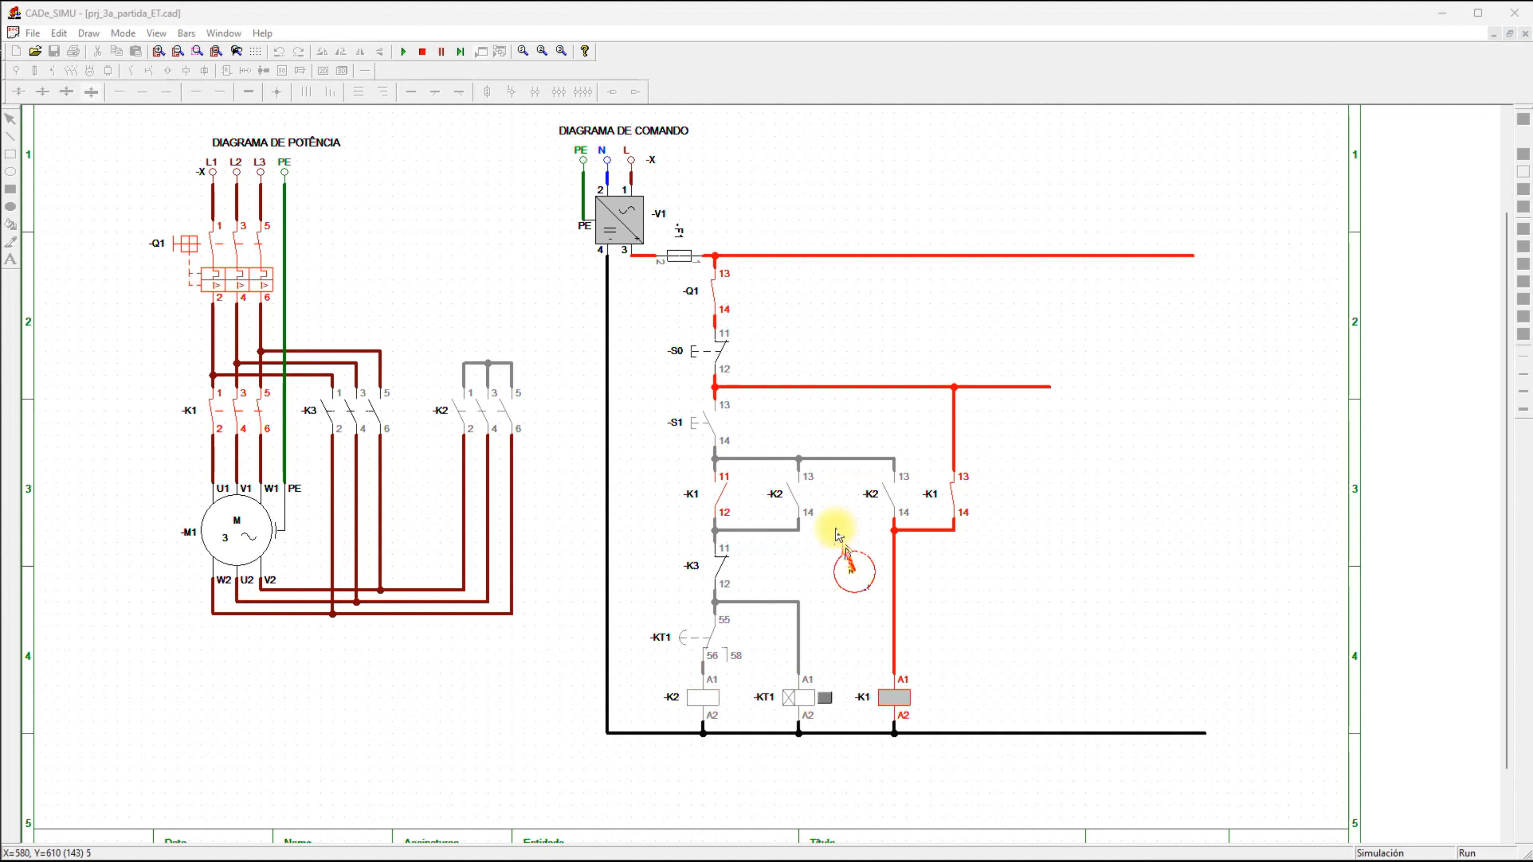
drag(854, 570, 740, 634)
mouse_move(863, 525)
mouse_down()
mouse_move(803, 490)
mouse_move(875, 487)
mouse_up()
drag(1058, 418, 1018, 448)
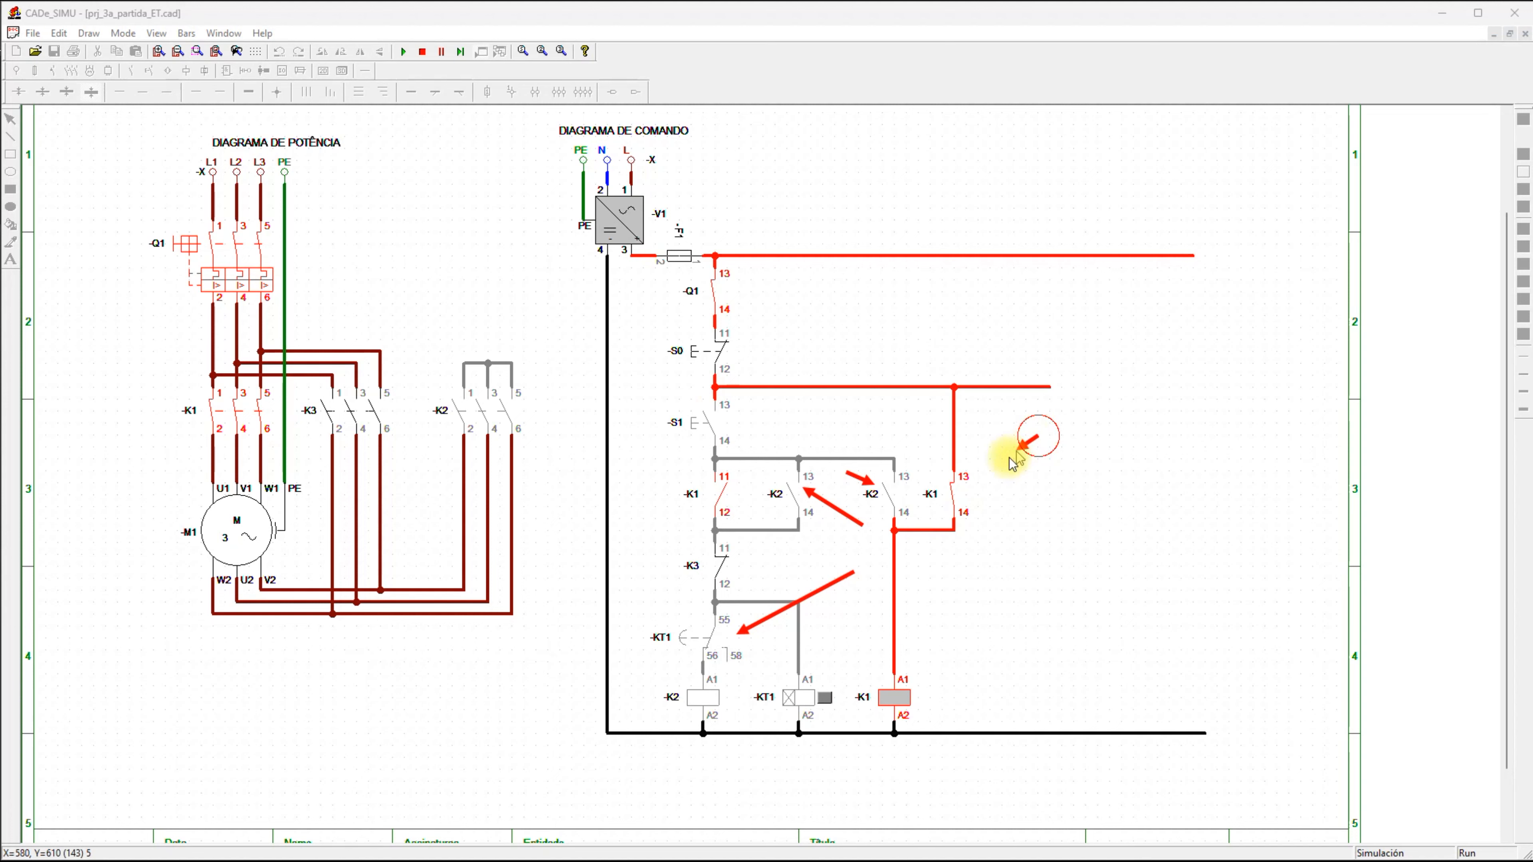
drag(1011, 459, 966, 488)
drag(987, 641, 923, 682)
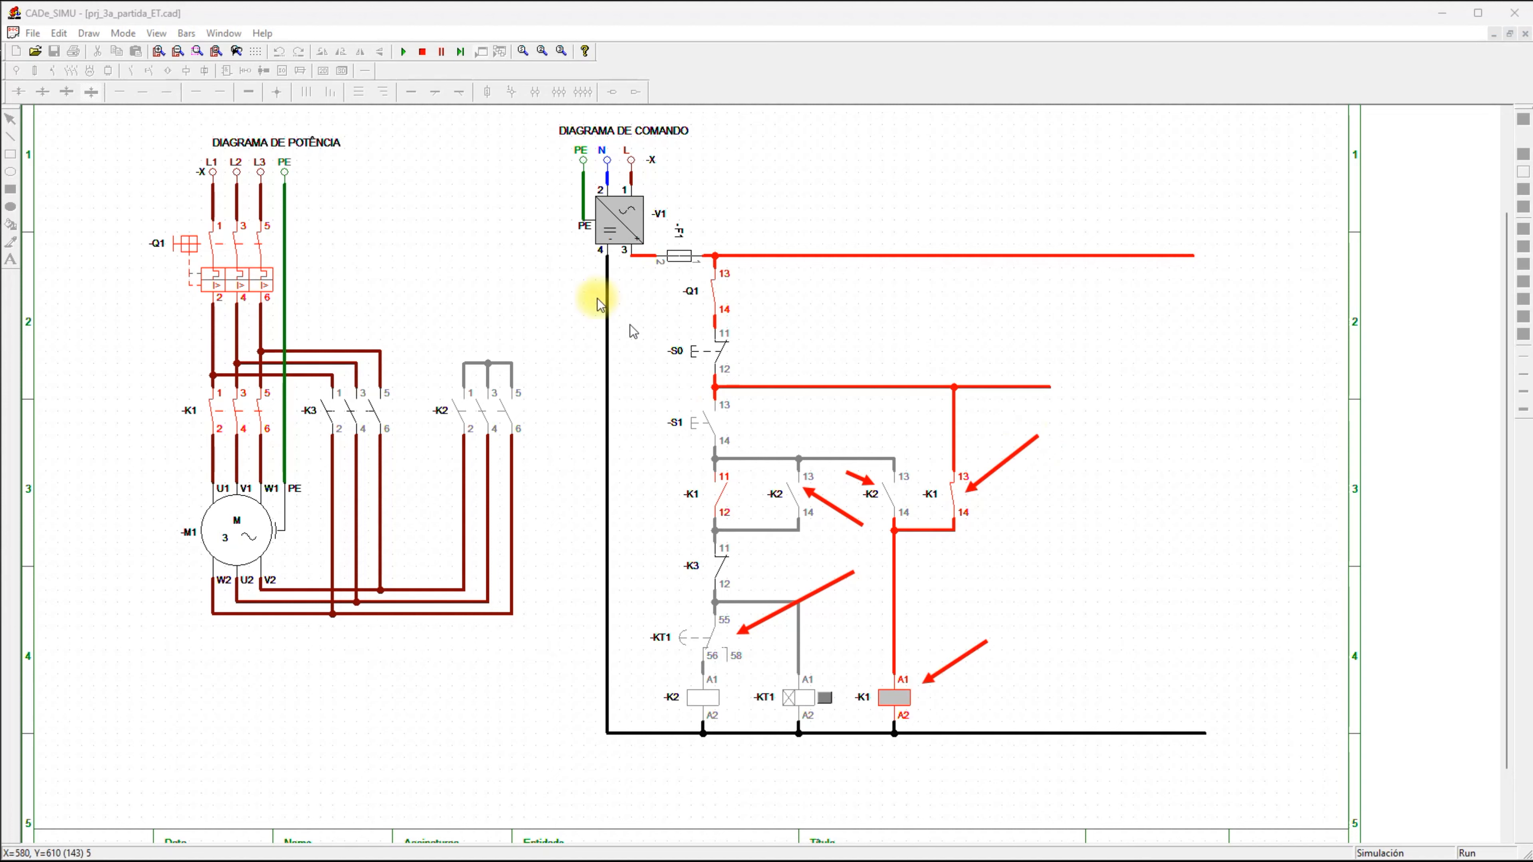
Test stopping the motor with S0 and restarting it with S1, and end the simulation.
click(698, 355)
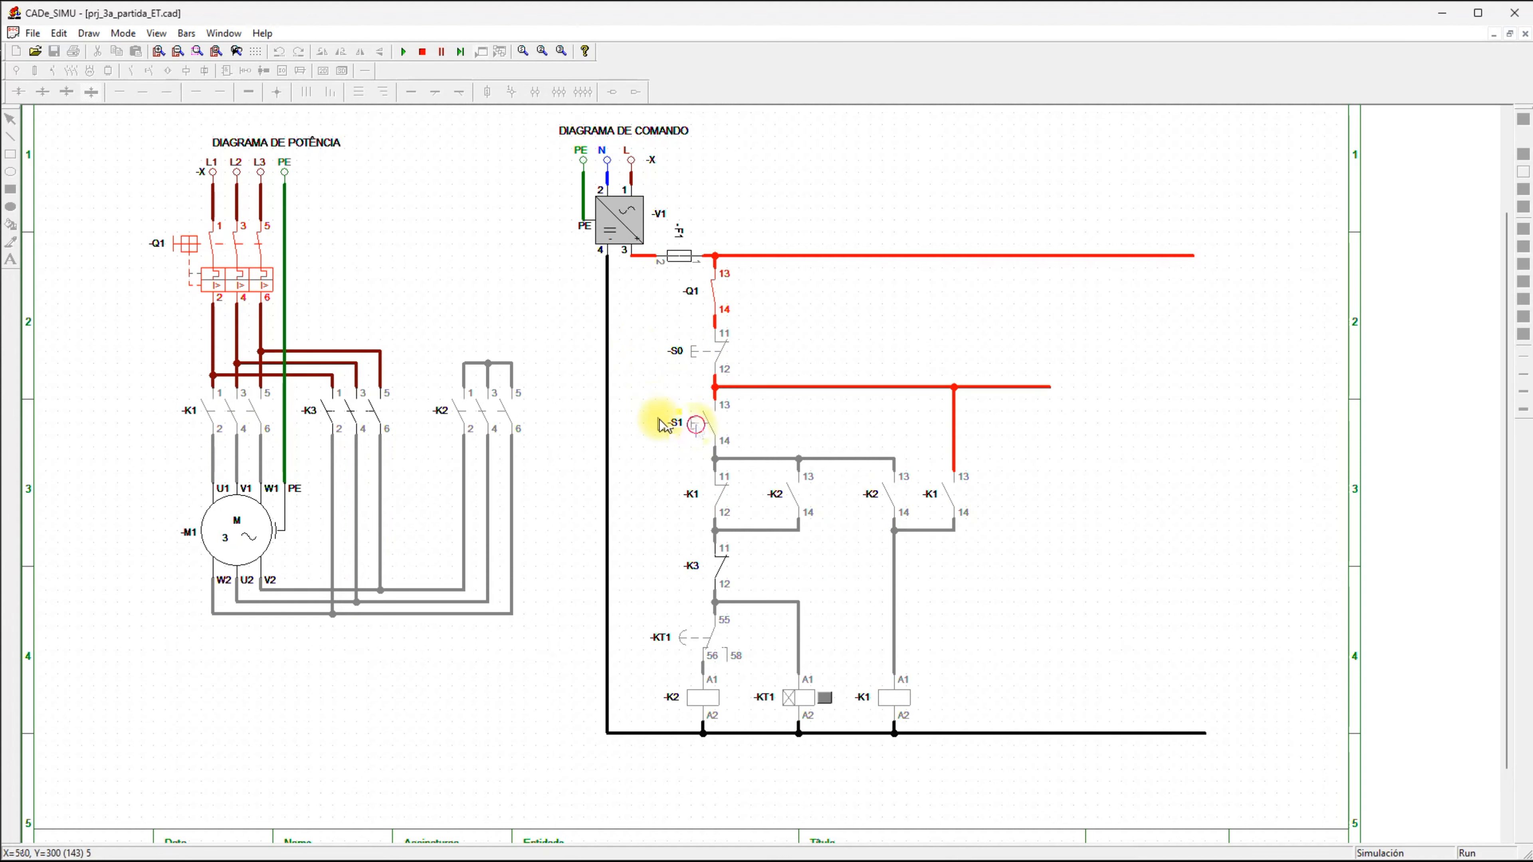
click(695, 423)
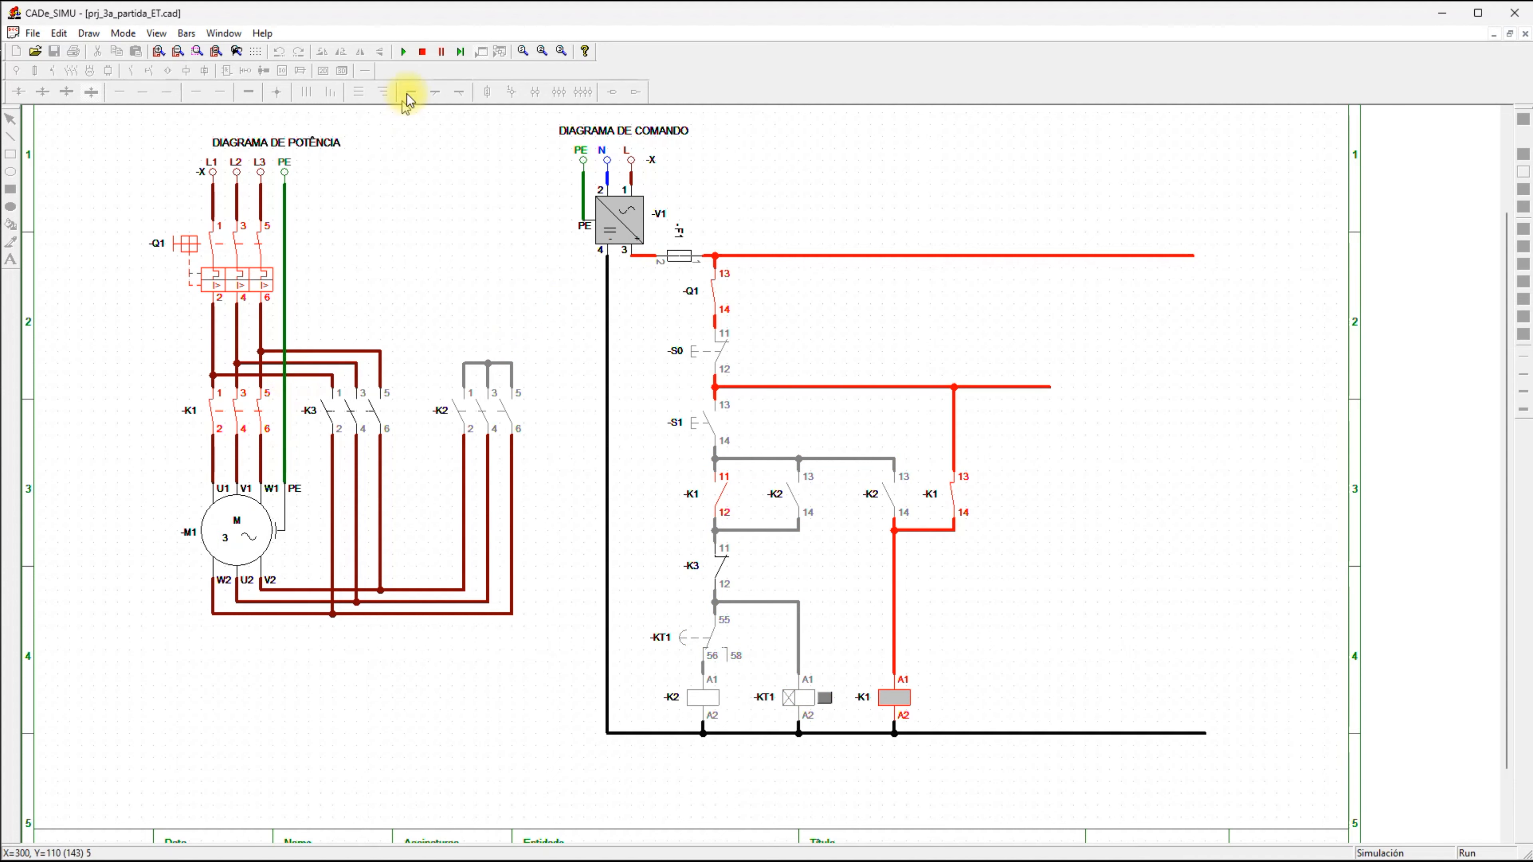
click(422, 51)
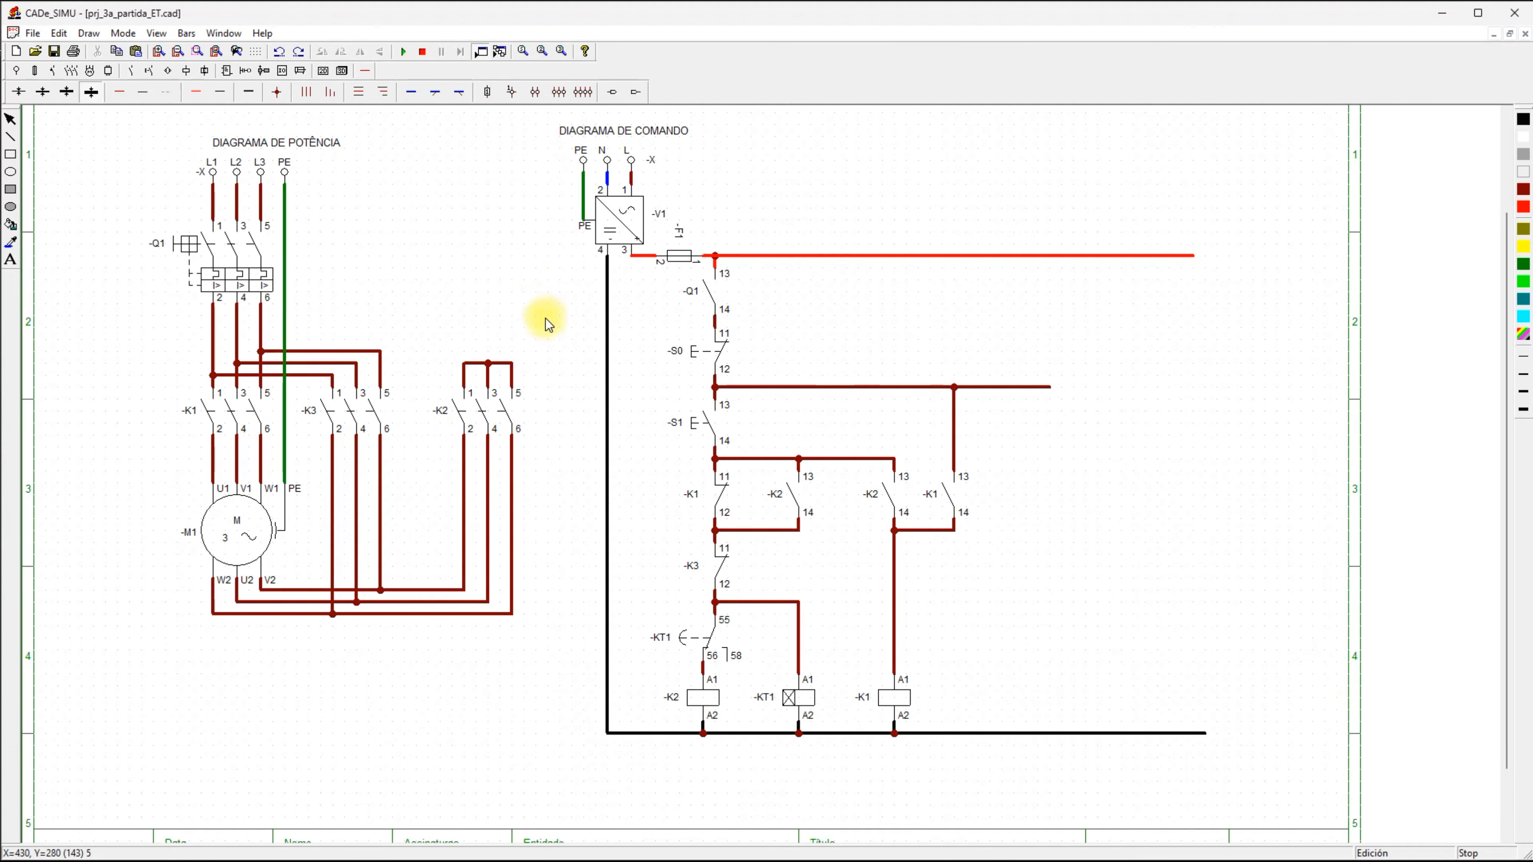
Place a contactor coil on the black return line's side of a new branch beside coil K1 and name it -K3.
click(186, 71)
click(24, 96)
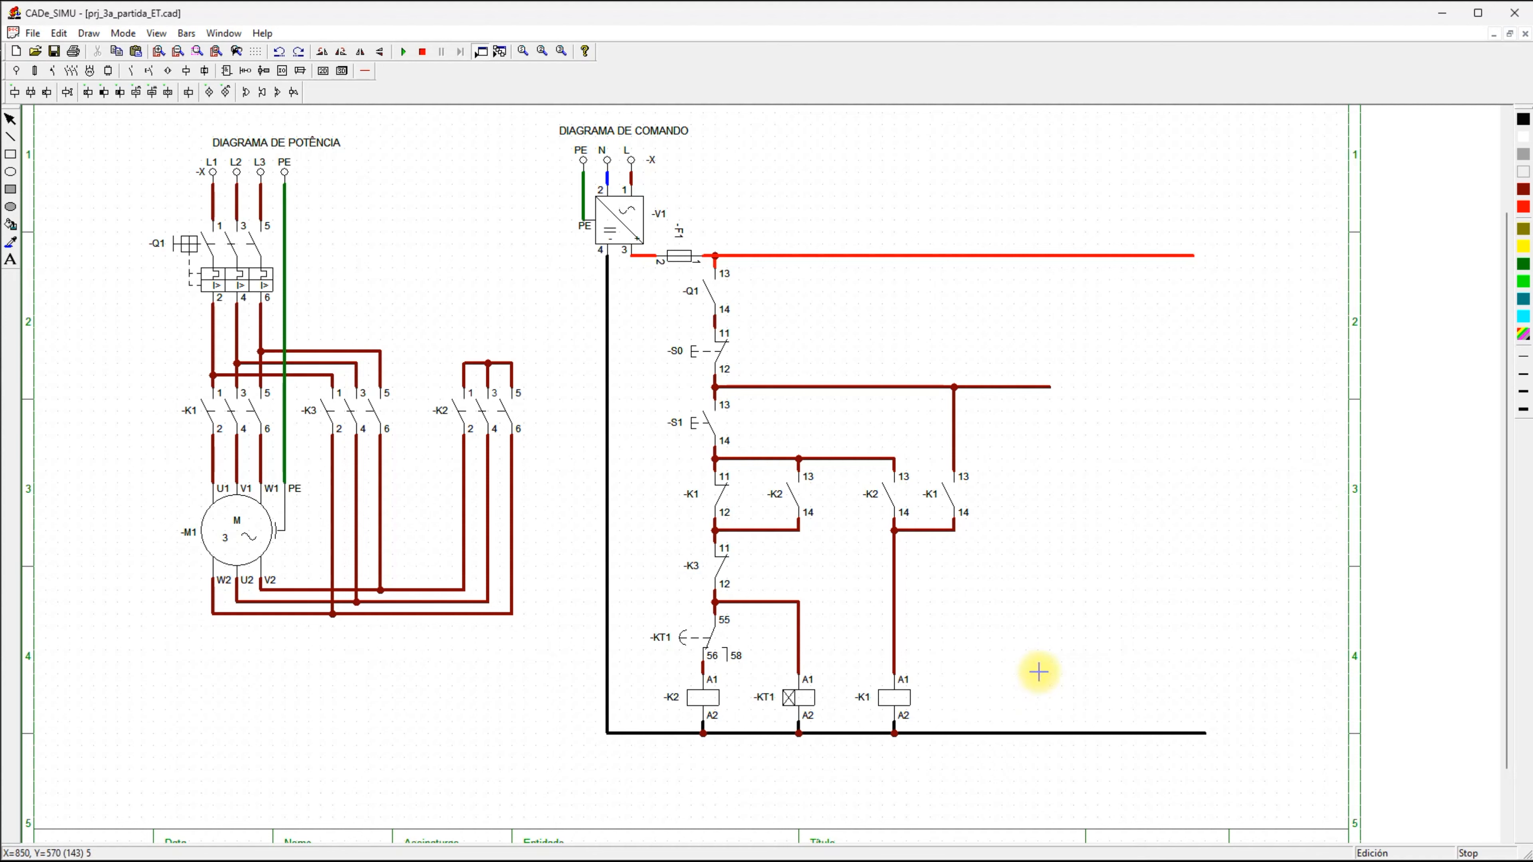
click(1021, 676)
right_click(1040, 537)
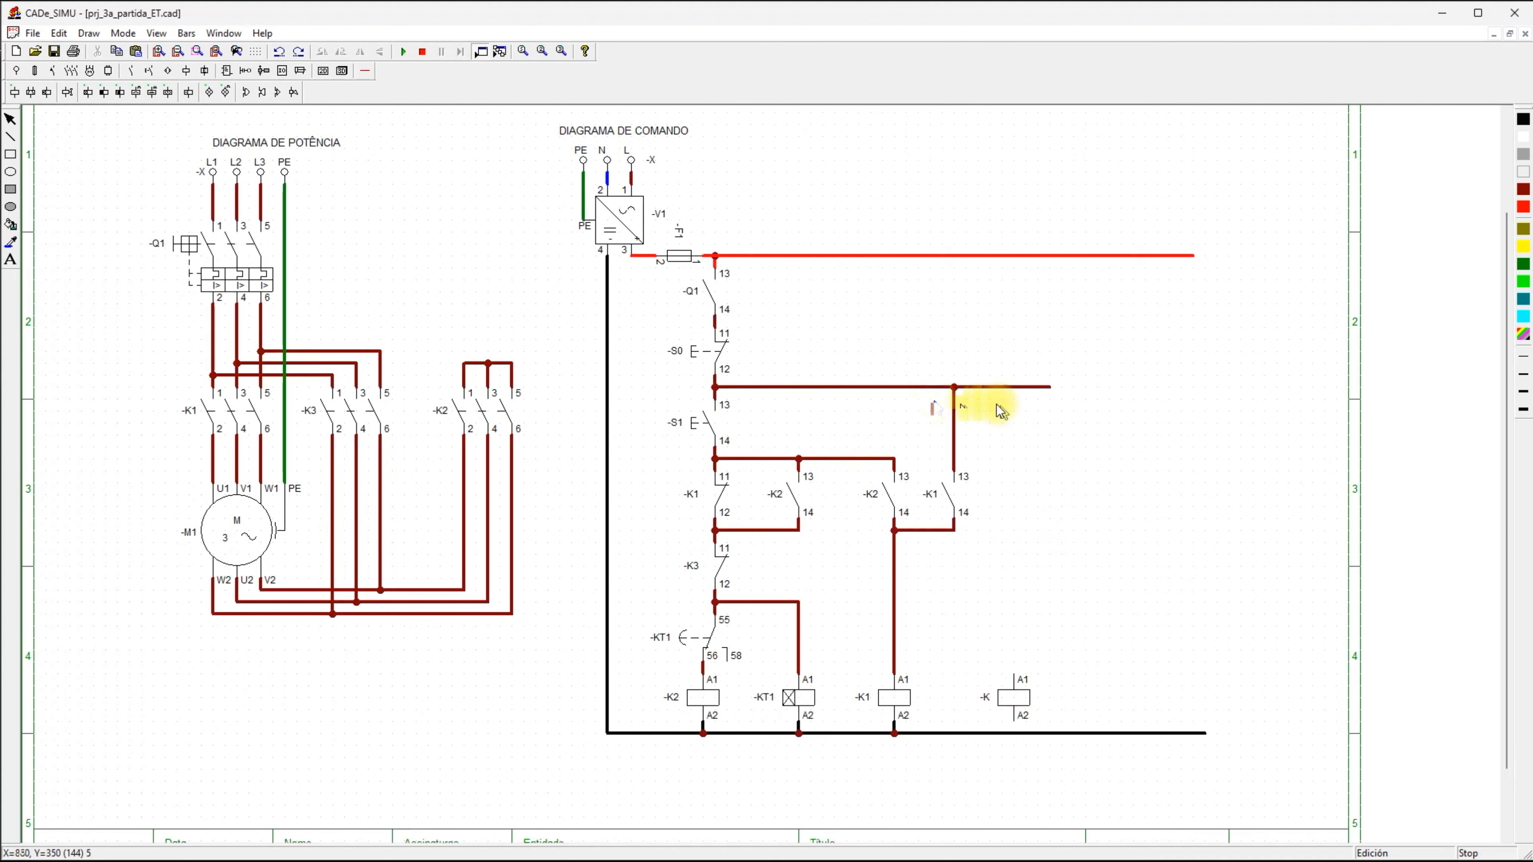
click(1001, 387)
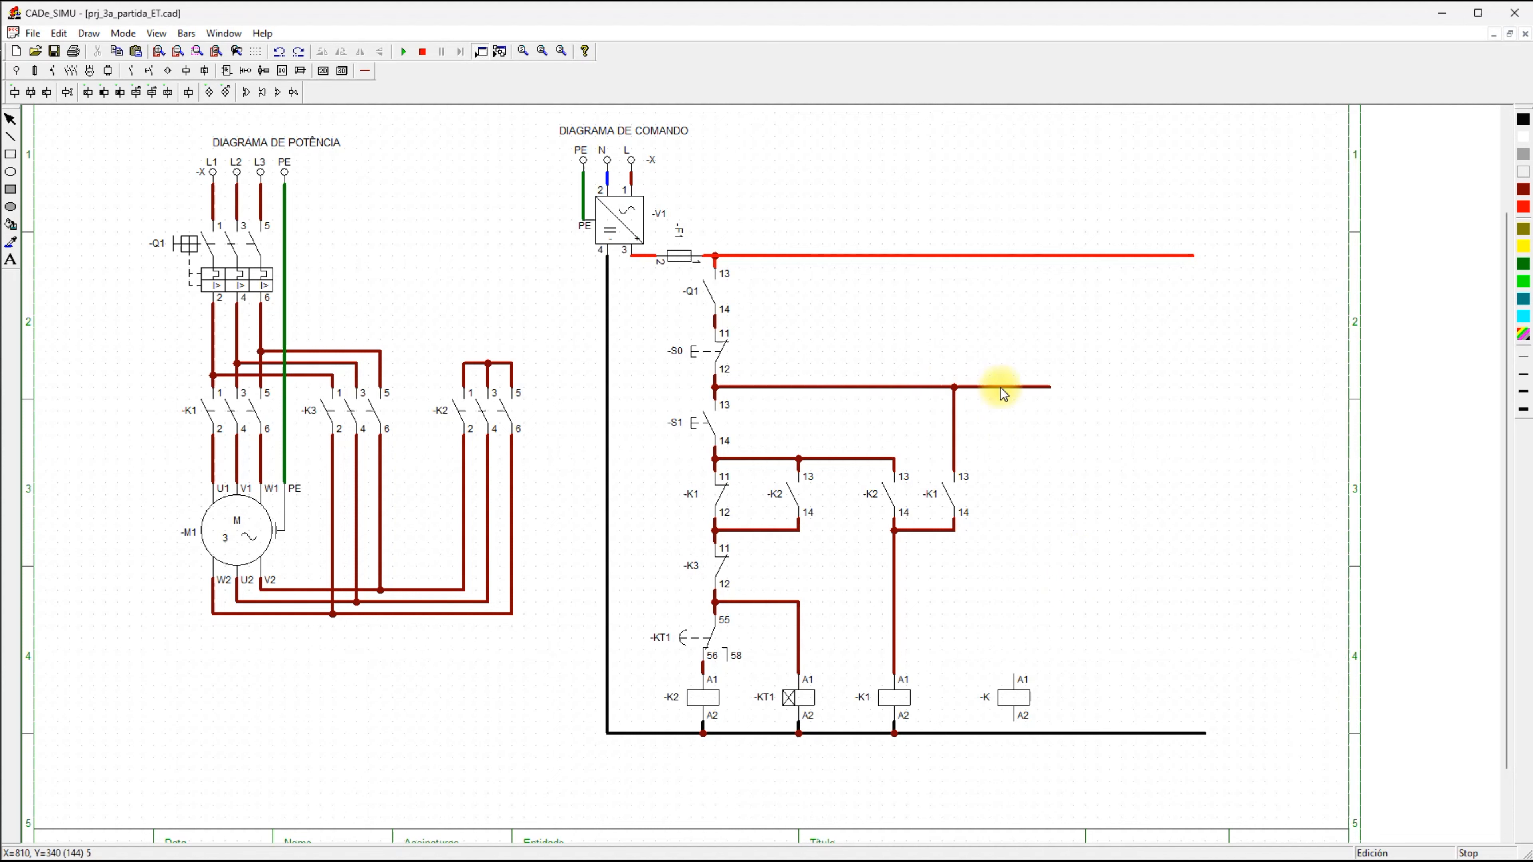
double_click(1019, 703)
click(735, 331)
text(3)
click(773, 586)
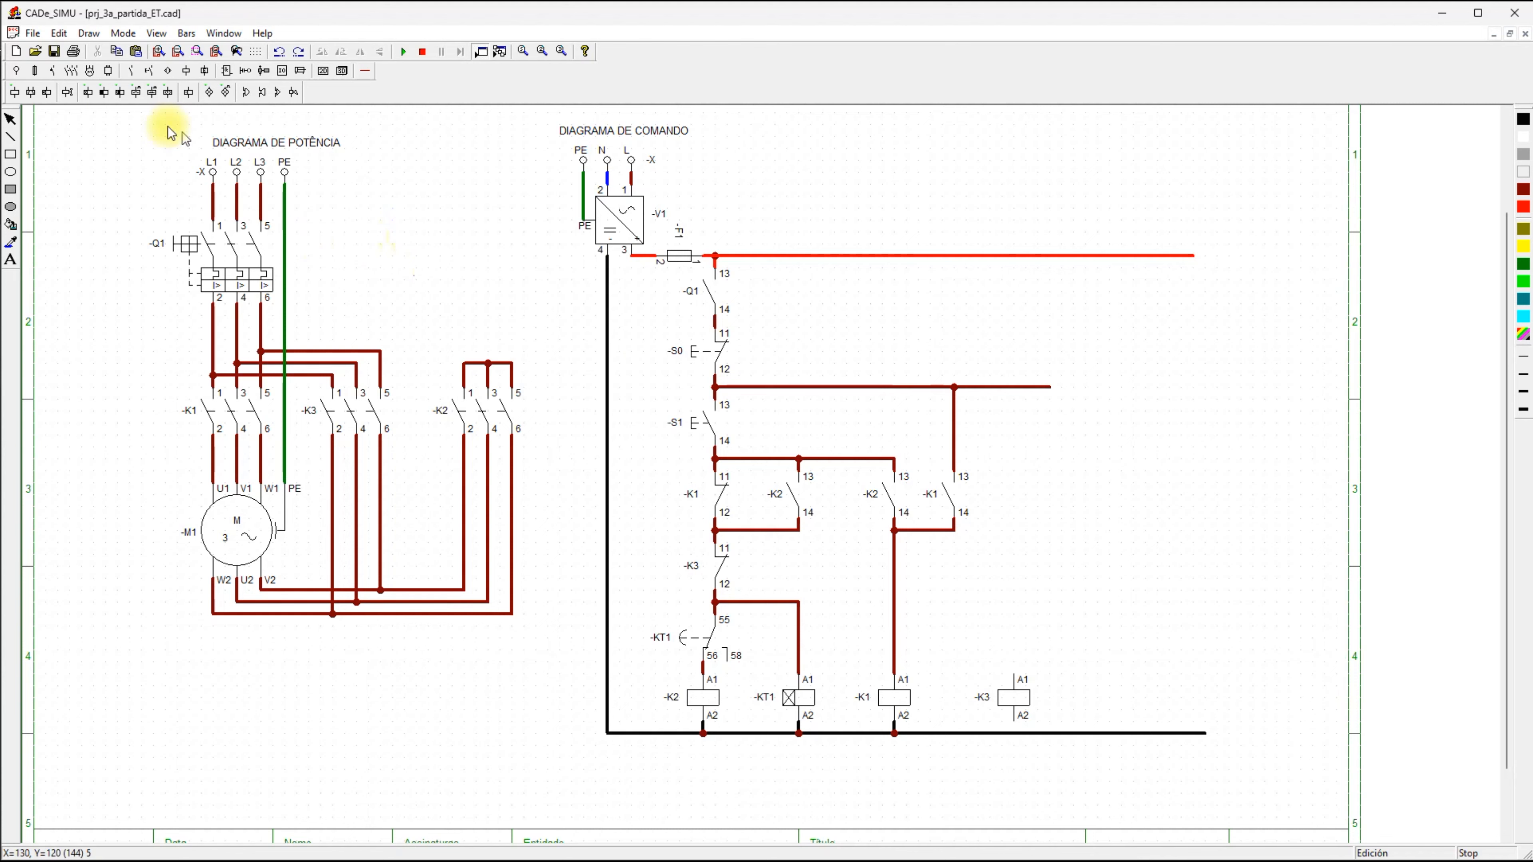
Place a normally open contact and a normally closed contact below it in the branch above coil K3.
click(129, 71)
click(13, 92)
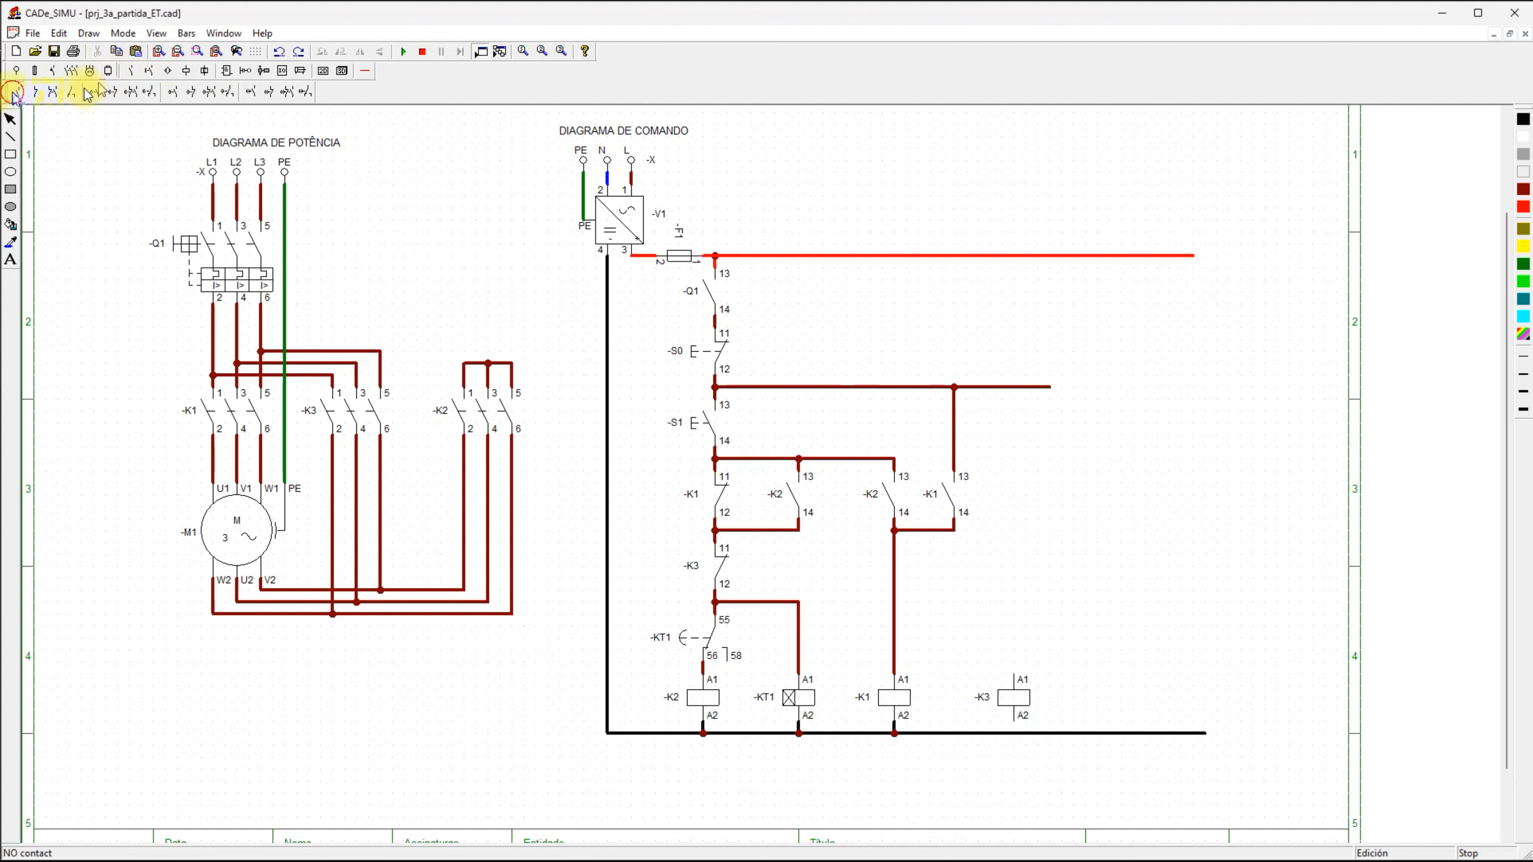
click(1016, 483)
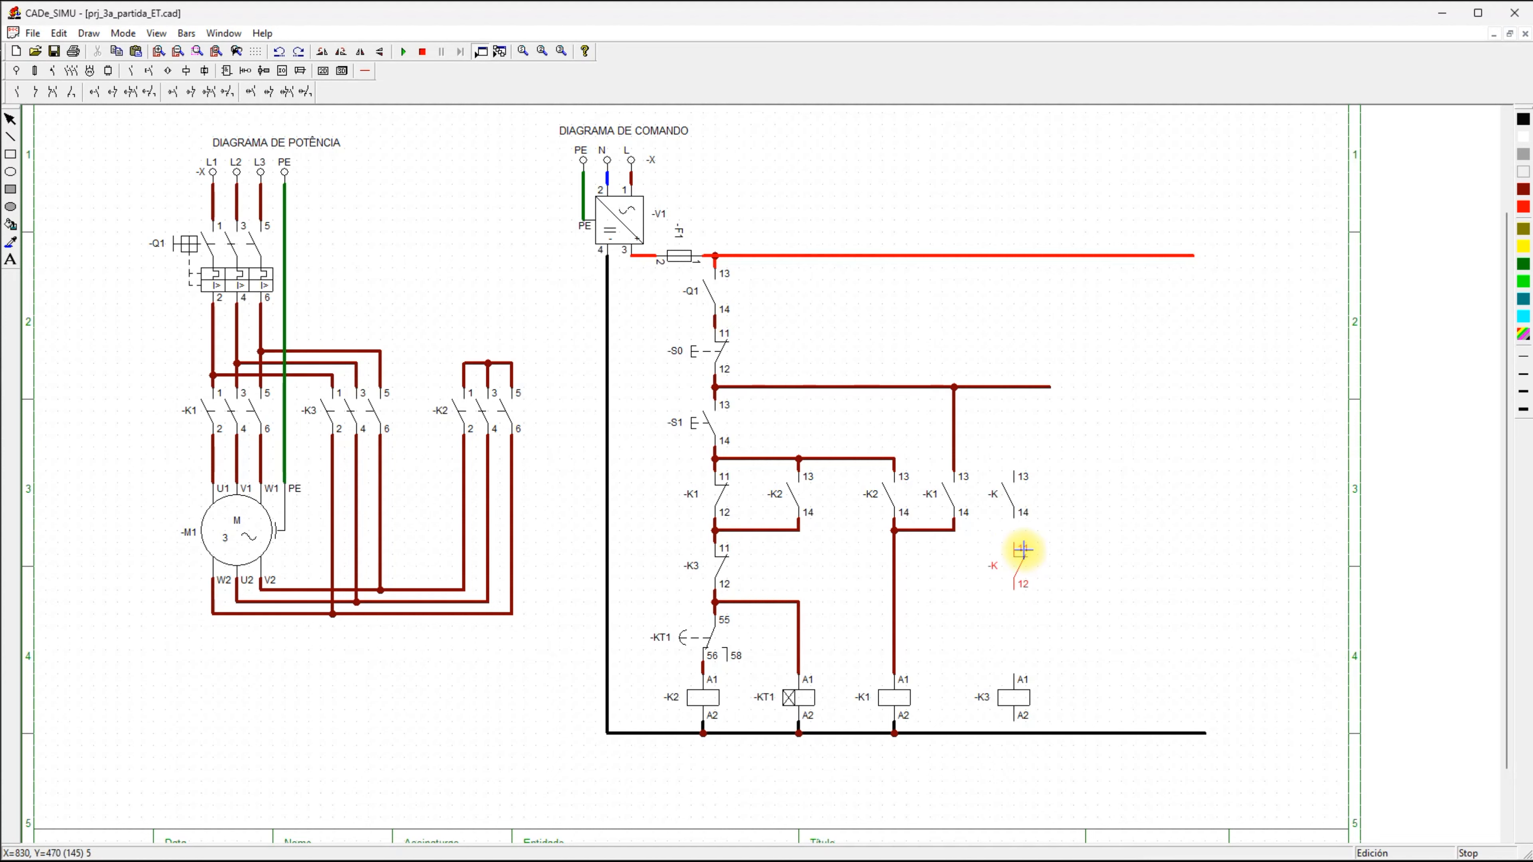
click(1033, 548)
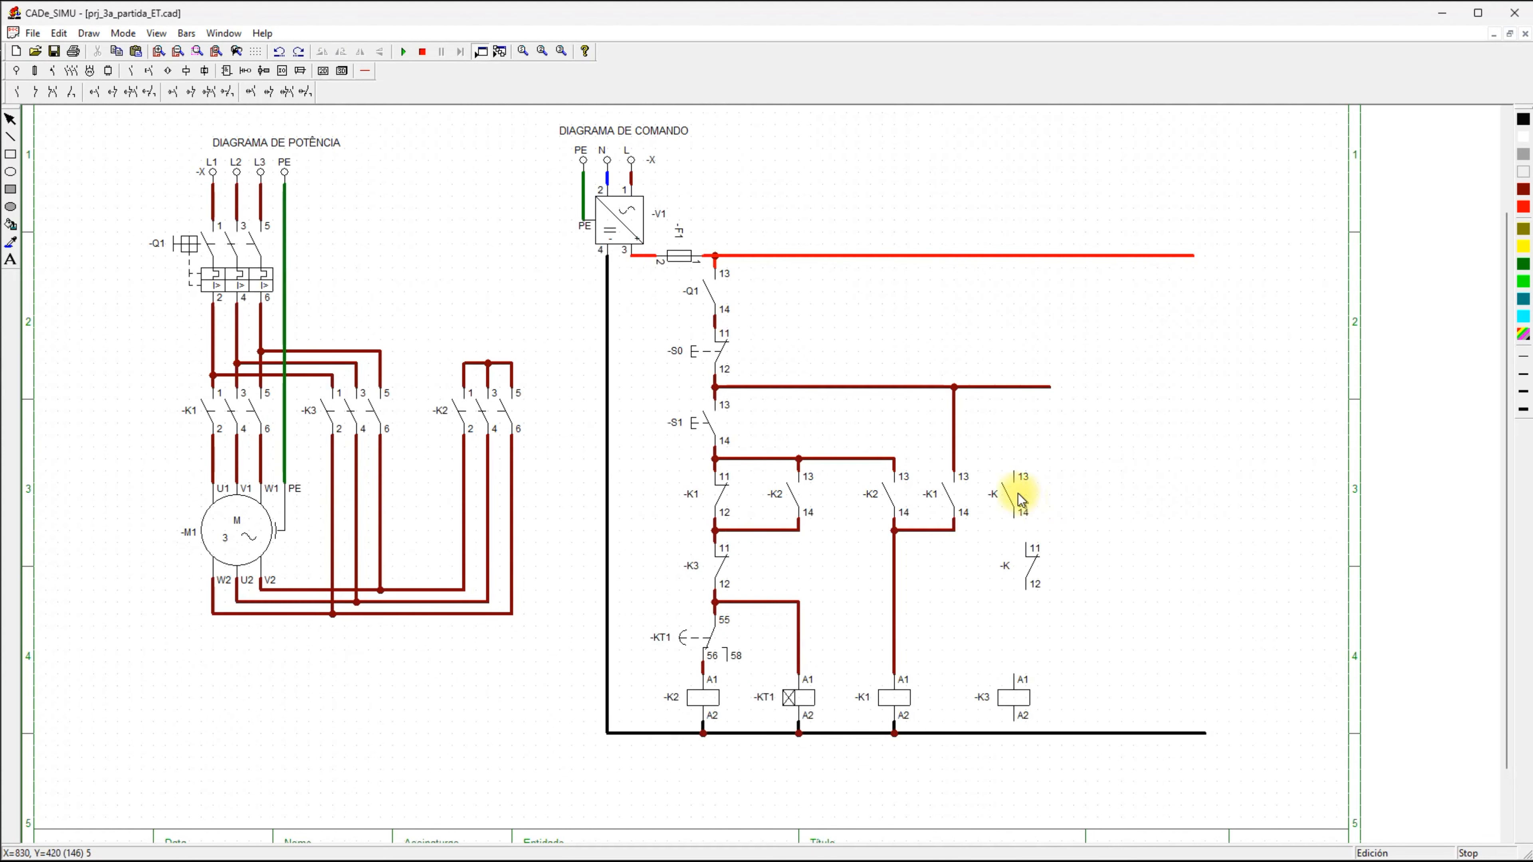
Name the new normally open contact -K1, and align the normally closed contact beneath it and name it -K2.
double_click(1002, 492)
click(745, 367)
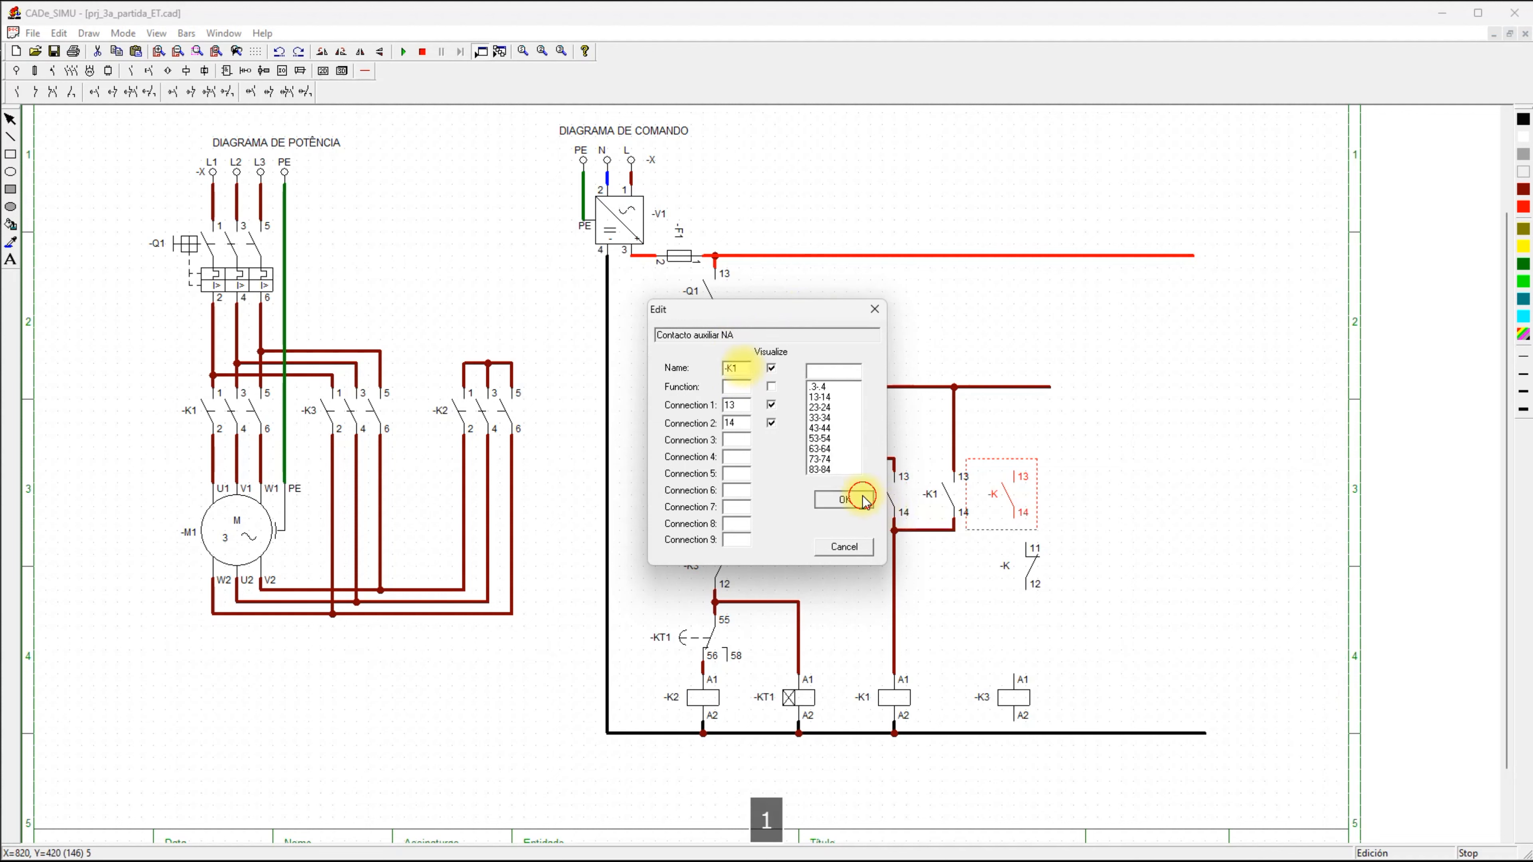
click(844, 499)
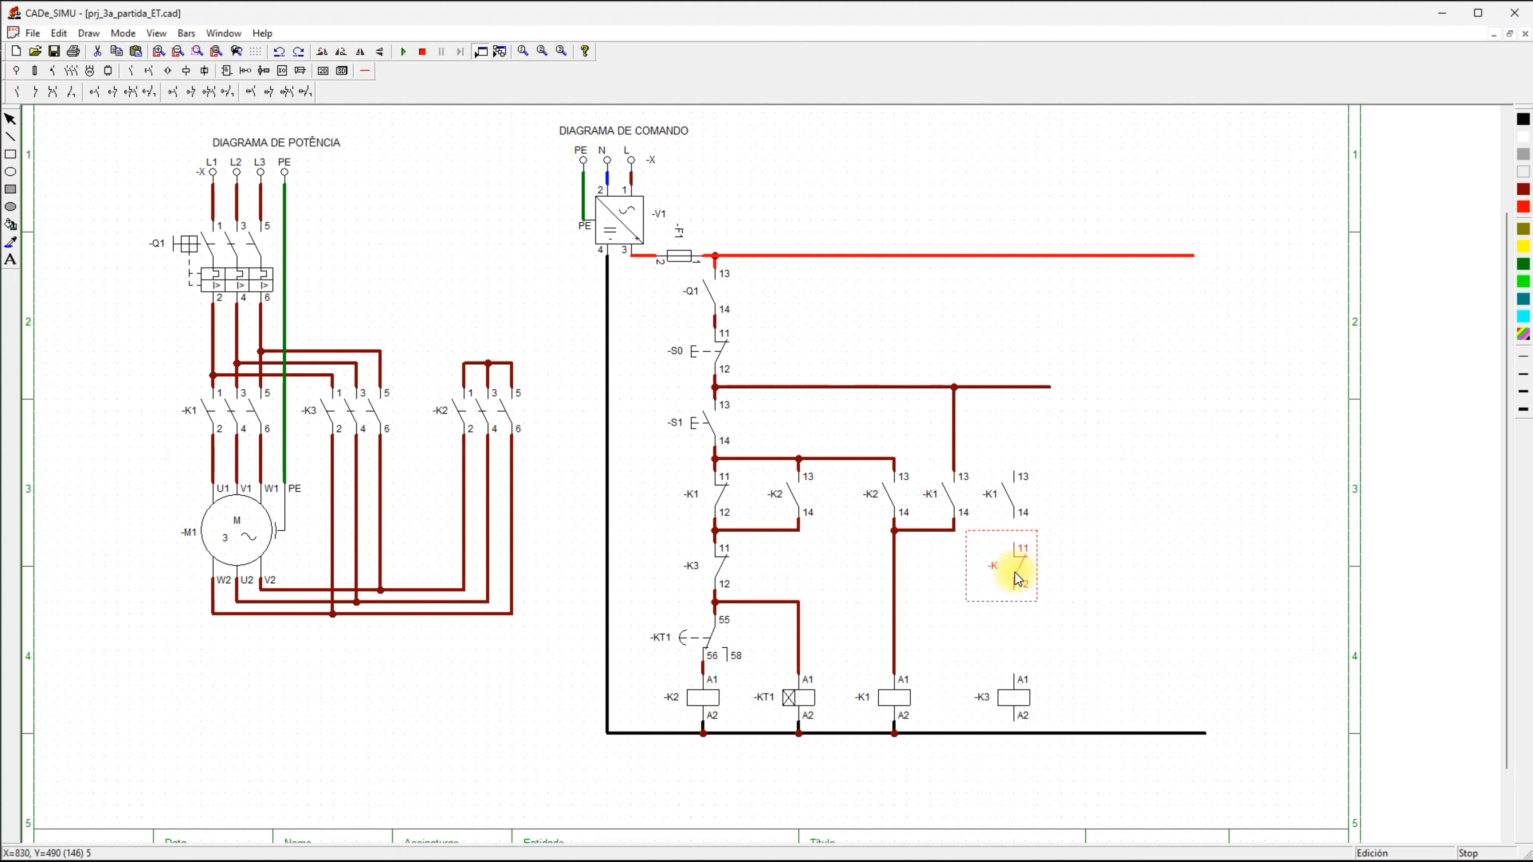
double_click(1016, 573)
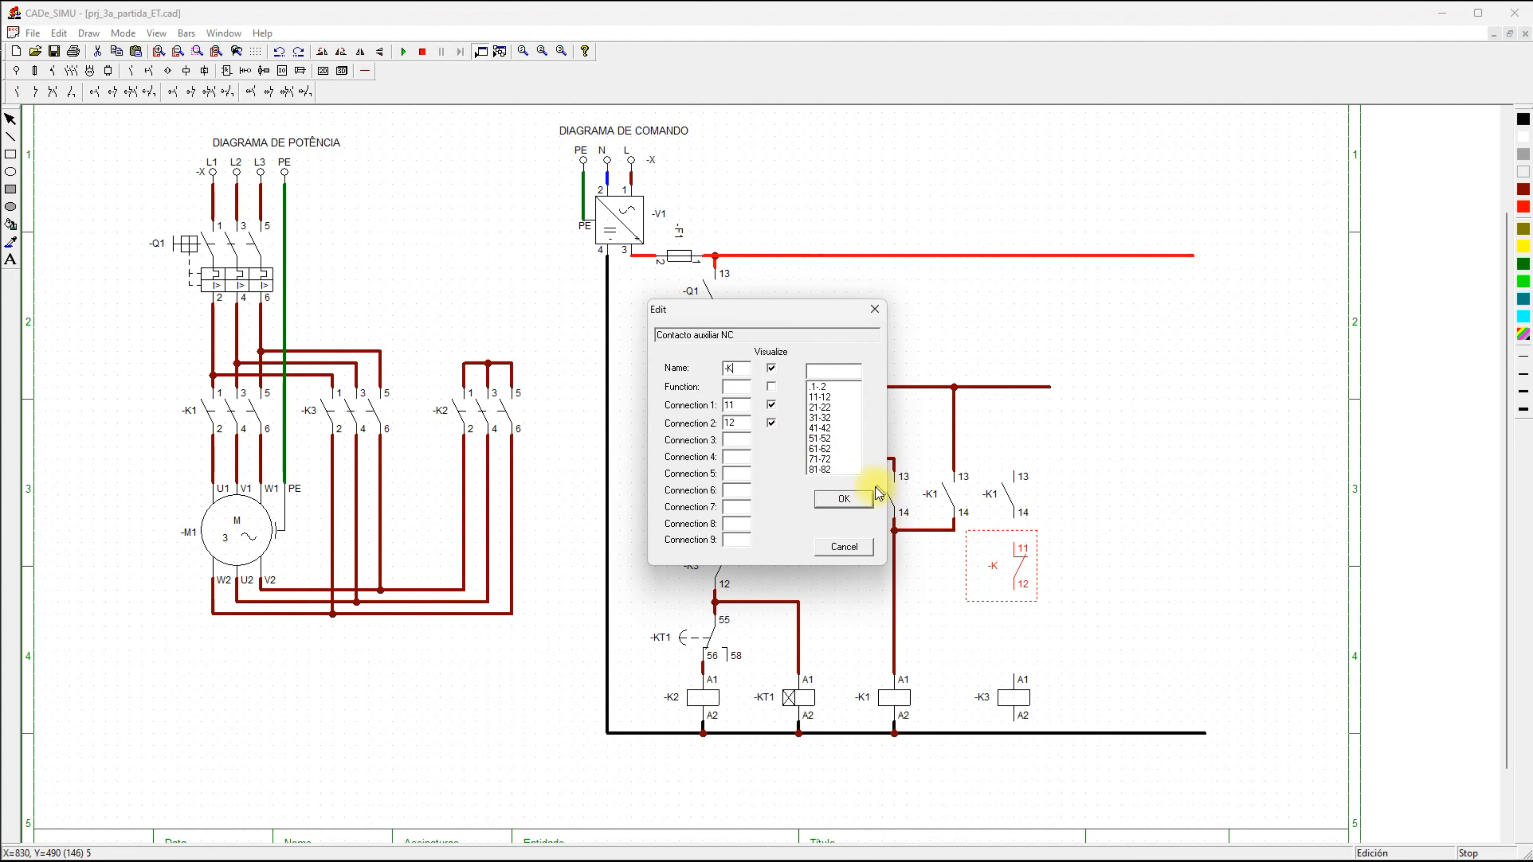
text(2)
click(849, 499)
click(1094, 513)
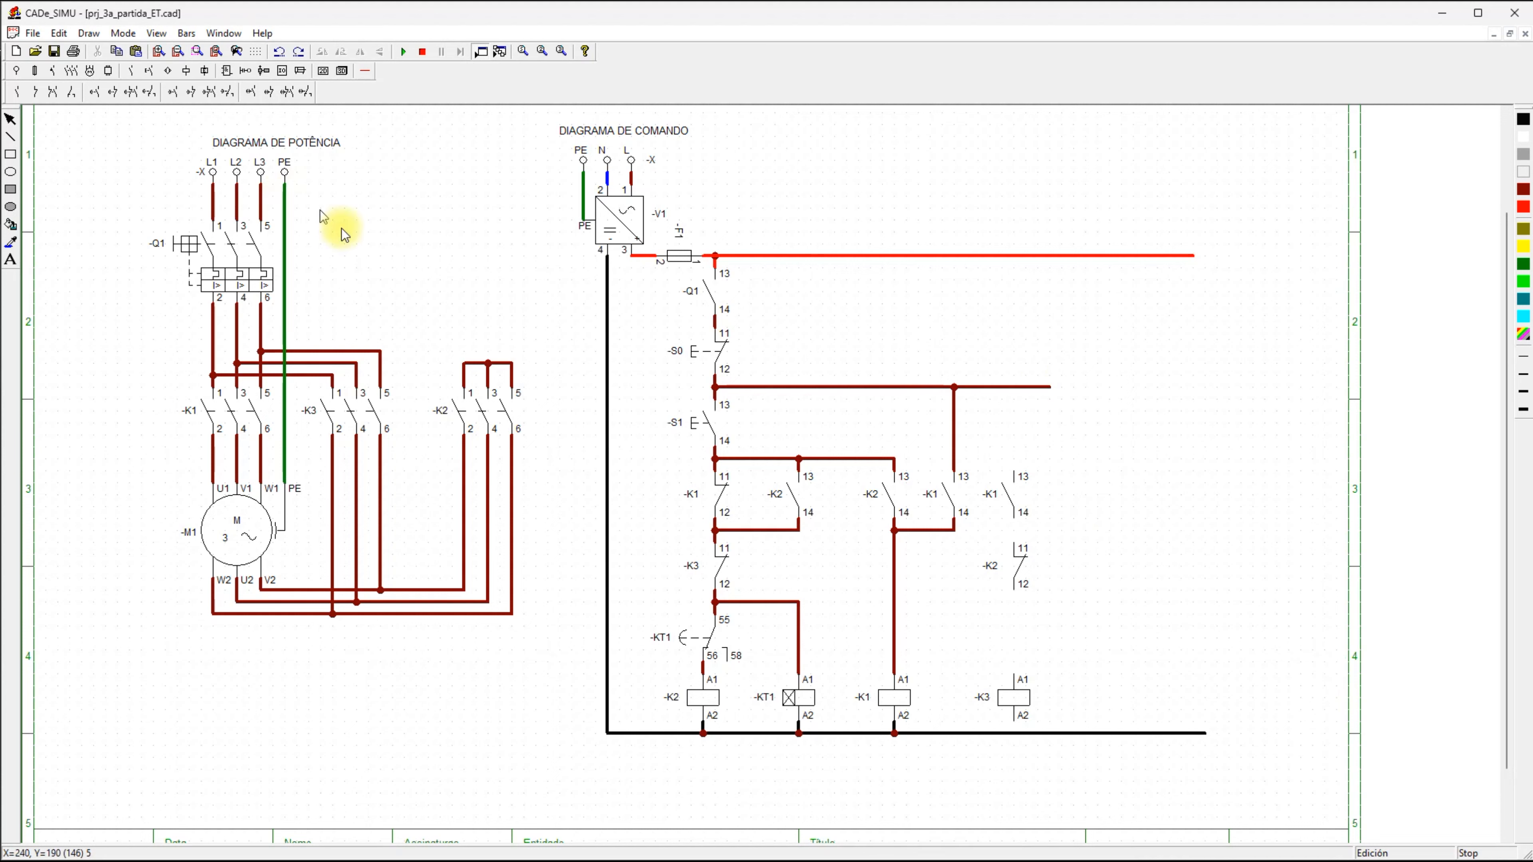
Wire terminal 13 of the new K1 contact up to the horizontal line below S0.
click(123, 93)
drag(1015, 486, 1014, 387)
key(Escape)
Replace the overhanging horizontal wire and its end junction with a wire from the S0–S1 junction ending at the K3 branch.
click(1043, 390)
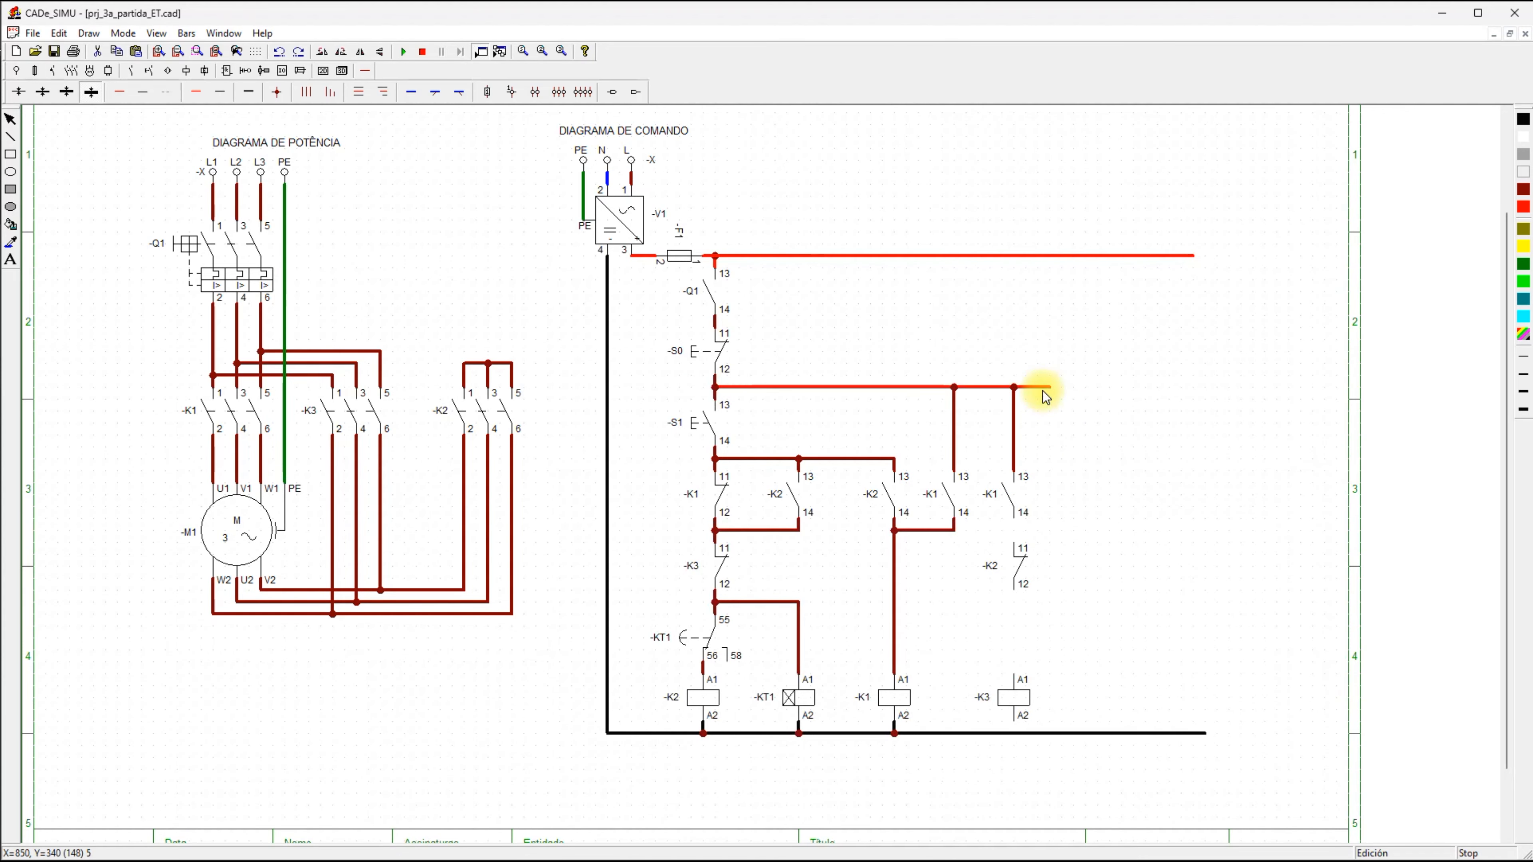
key(Delete)
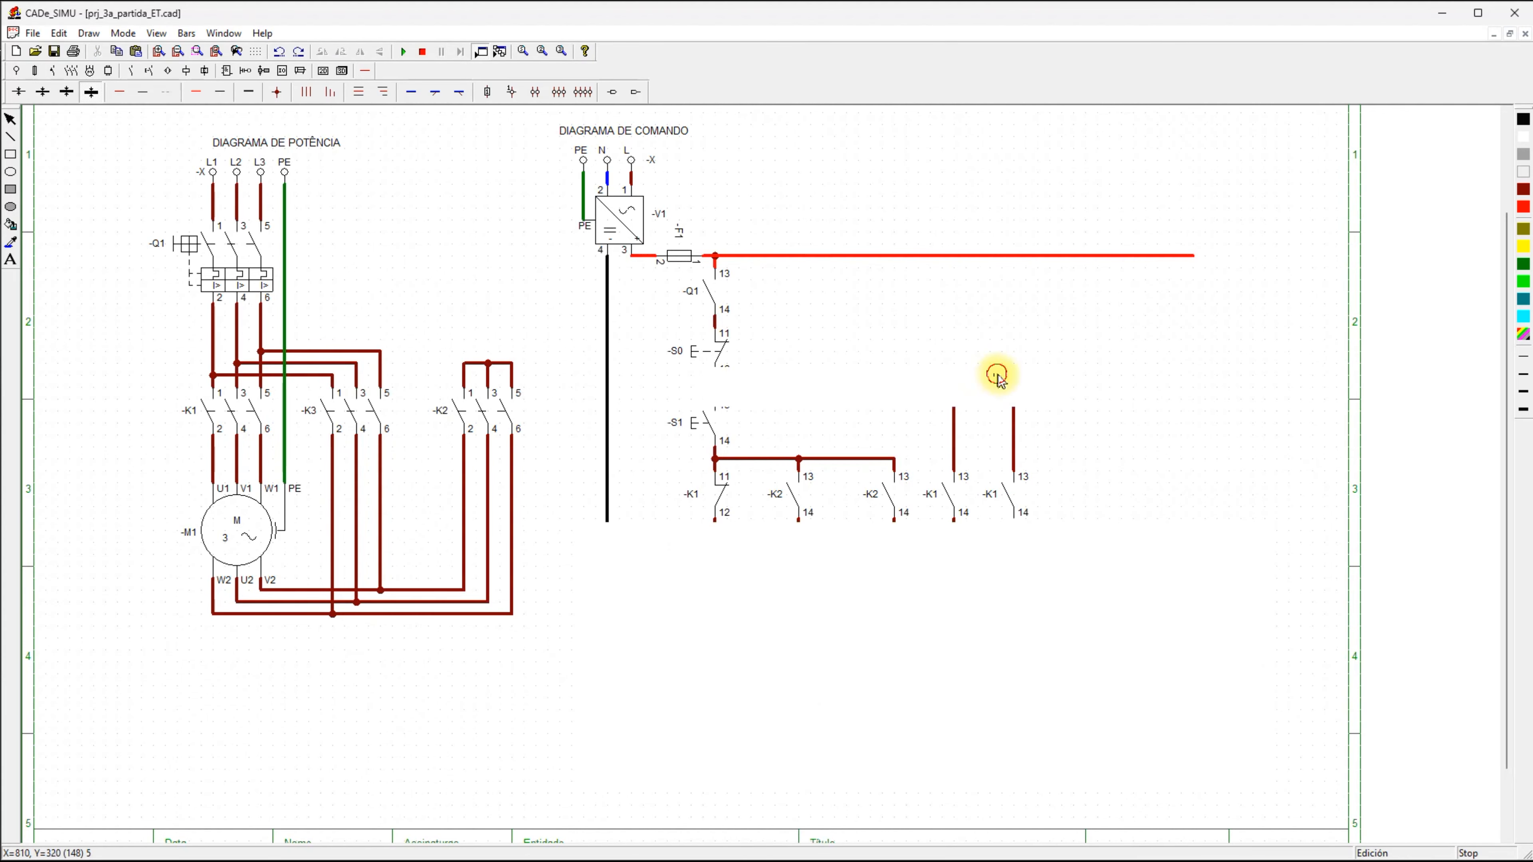
drag(1037, 408, 1037, 408)
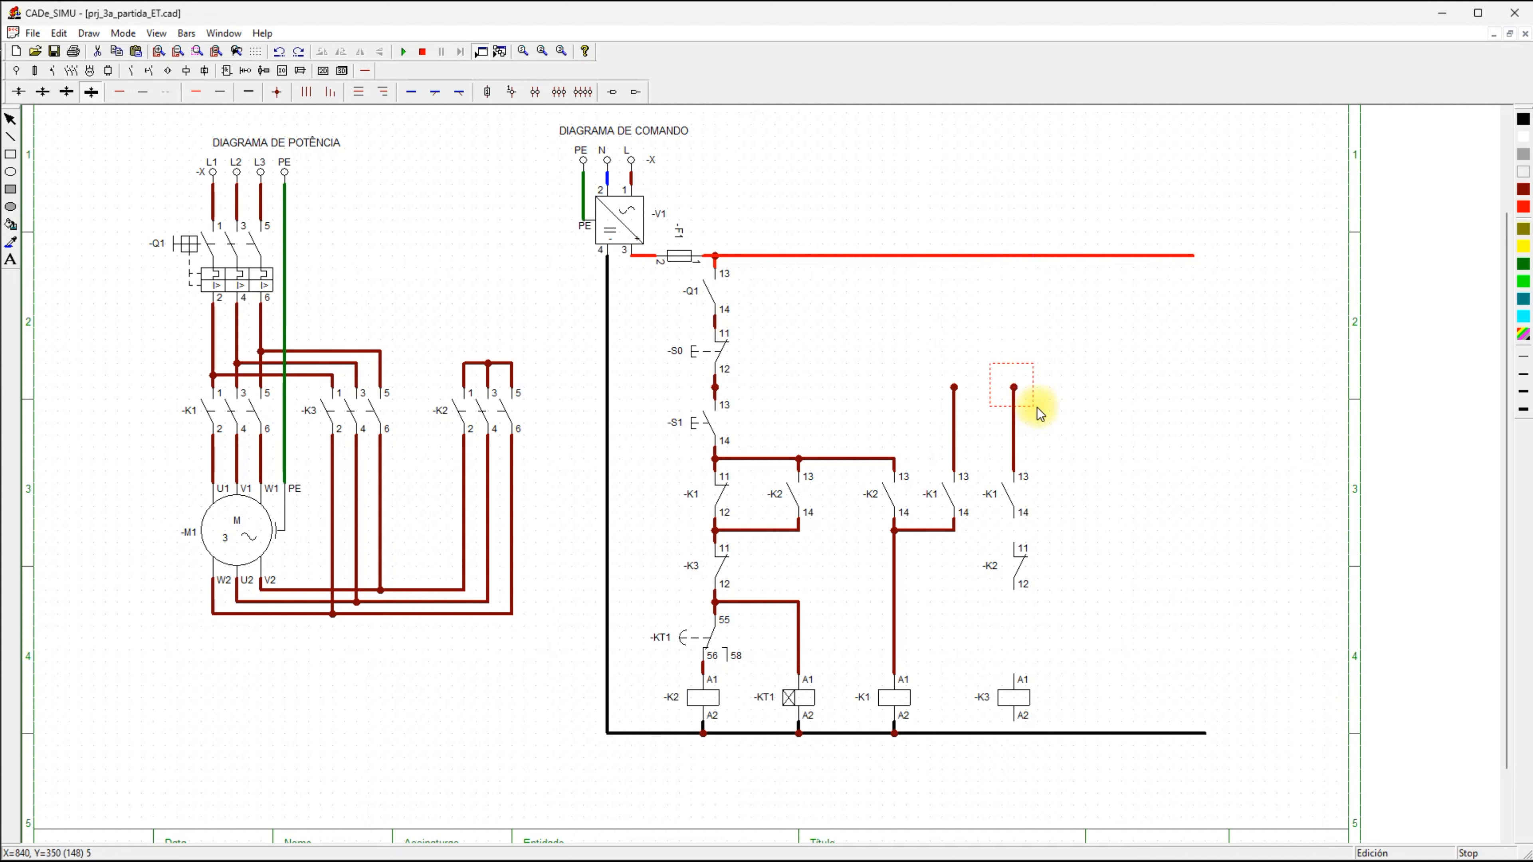
key(Delete)
click(119, 94)
click(715, 389)
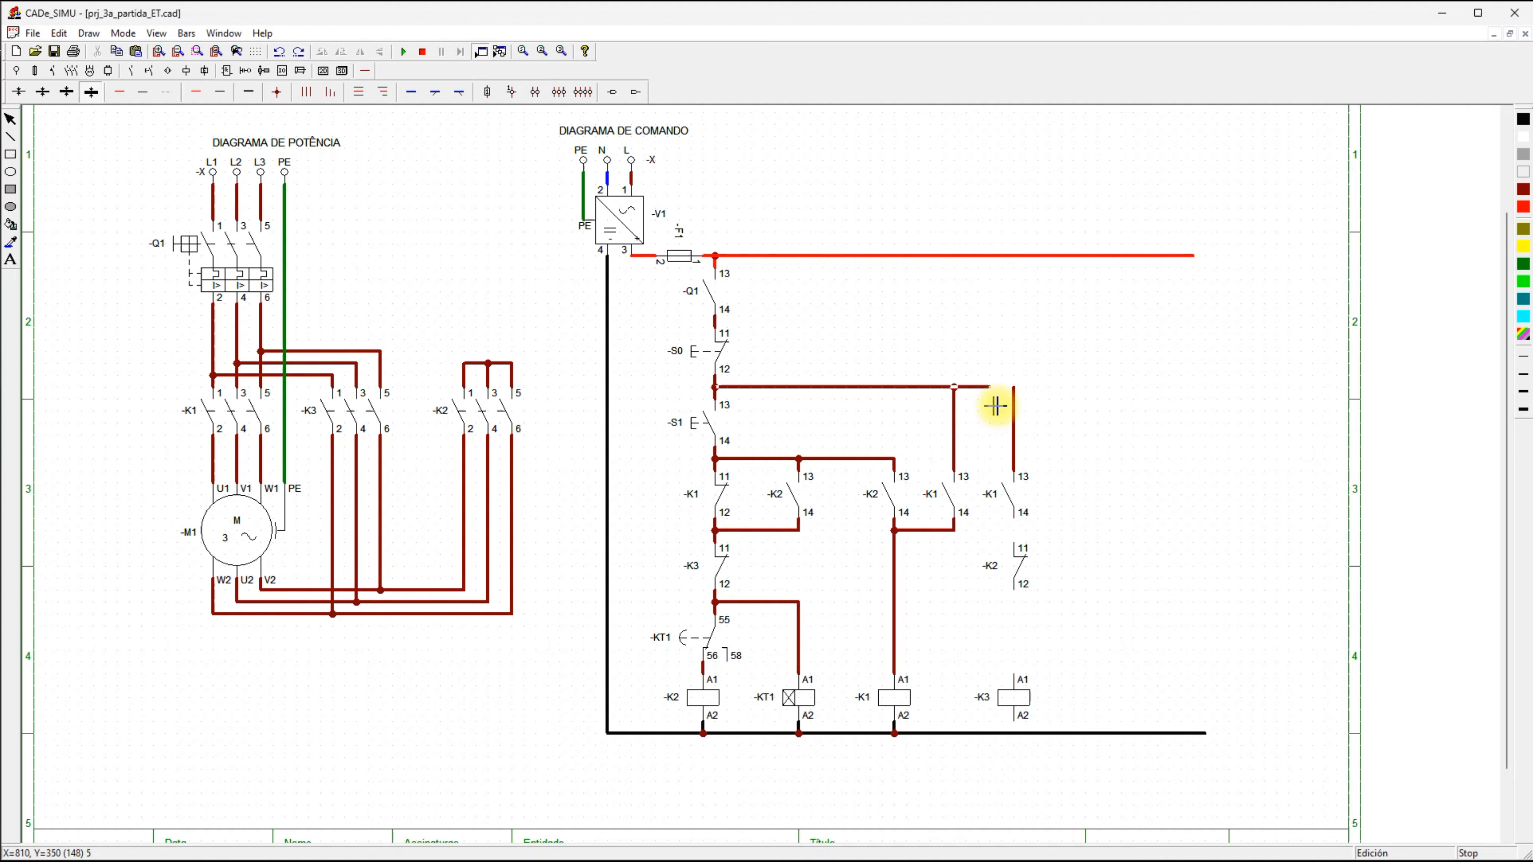
click(1016, 402)
Wire the K1 contact through the K2 contact to coil K3's A1, and connect its A2 to the black return line.
drag(1017, 523, 1023, 543)
drag(1018, 596, 1019, 676)
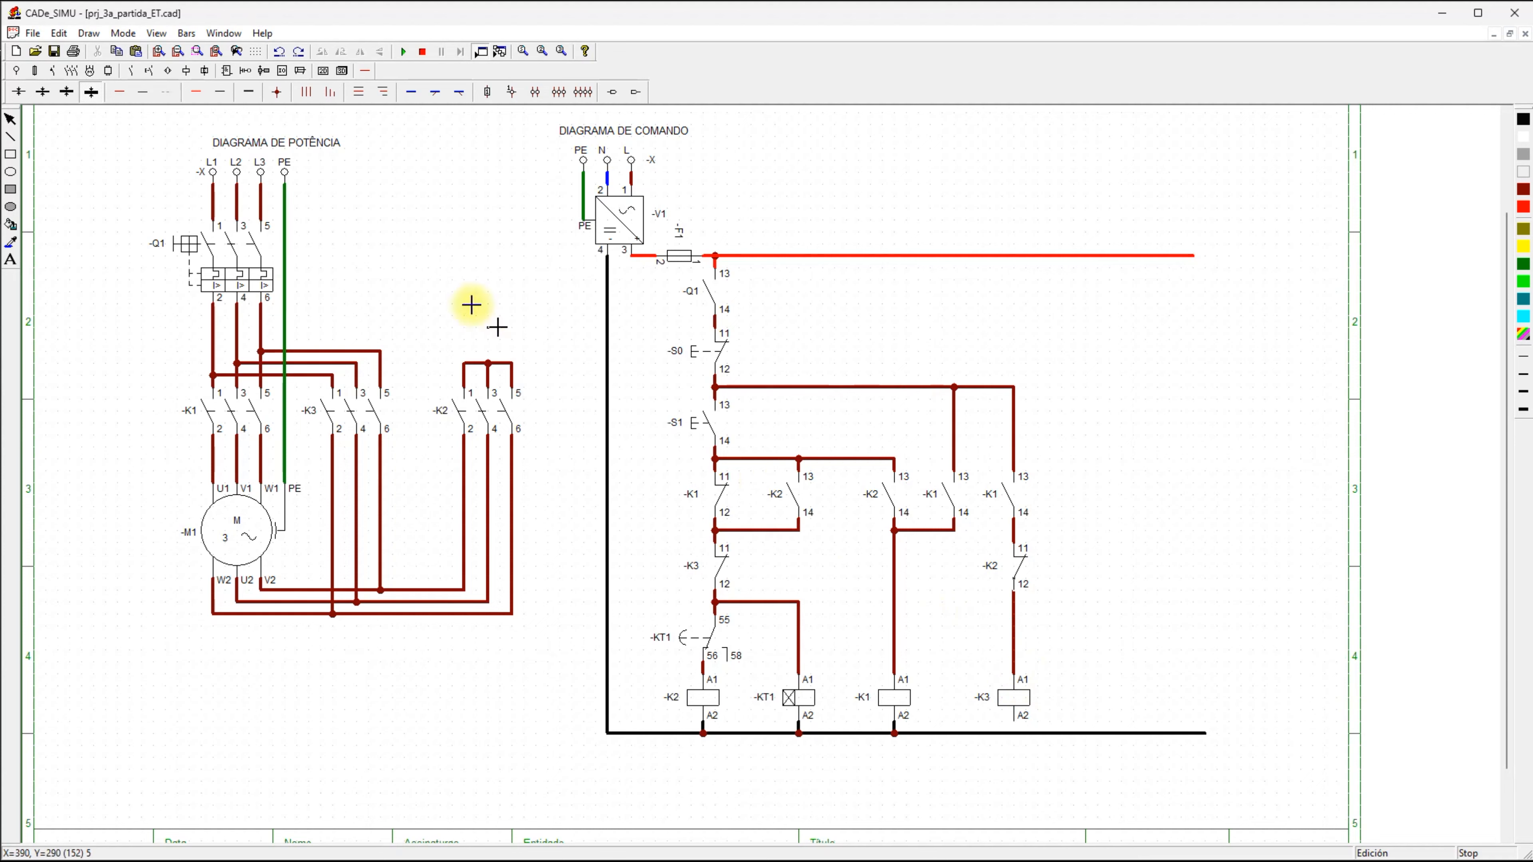
click(221, 92)
drag(1014, 721, 1014, 734)
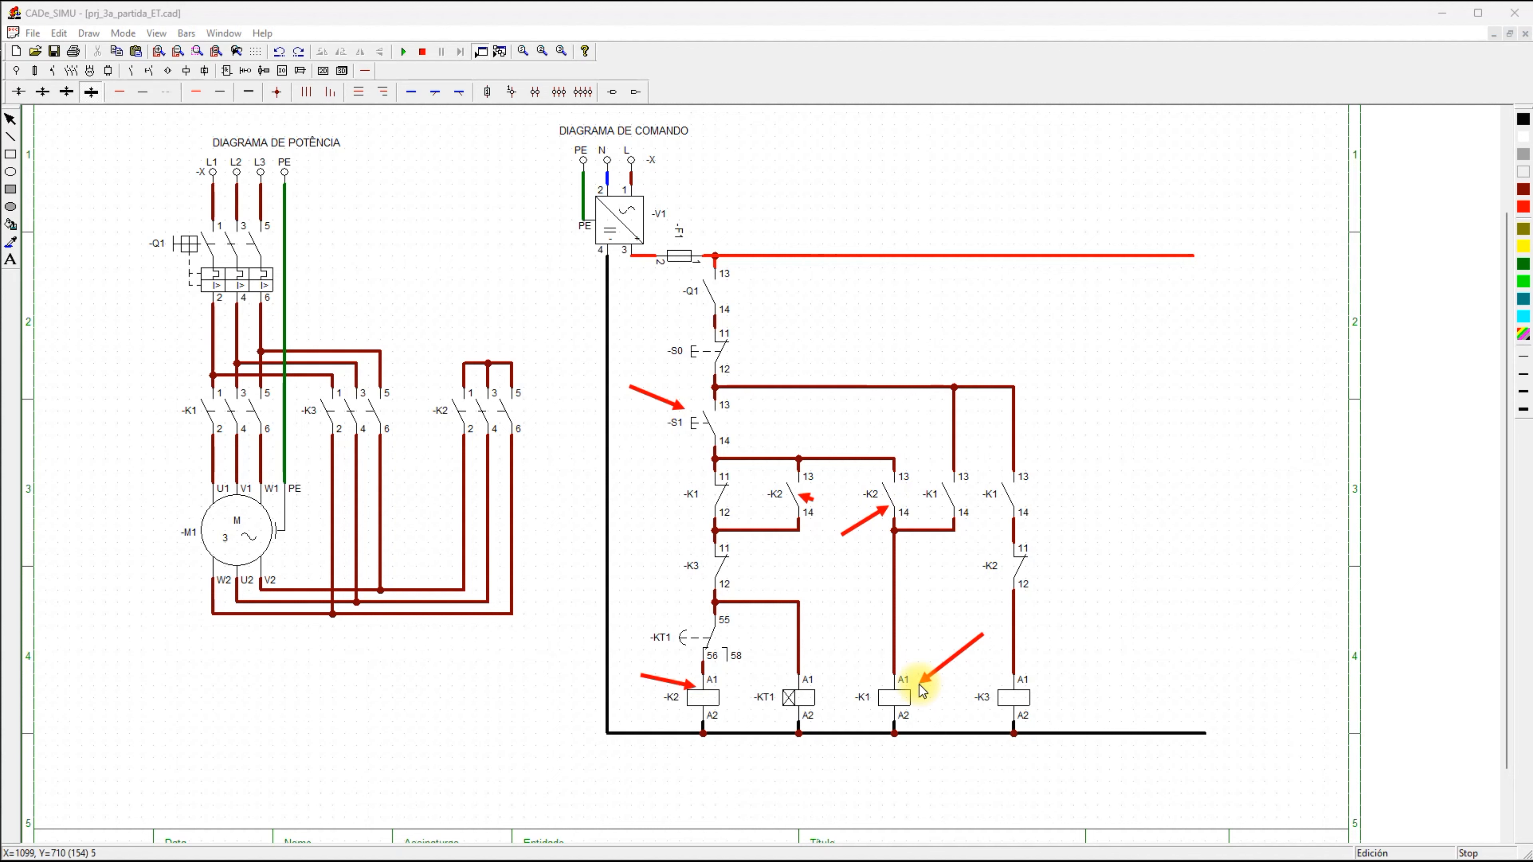
drag(919, 684, 920, 678)
drag(776, 453, 737, 493)
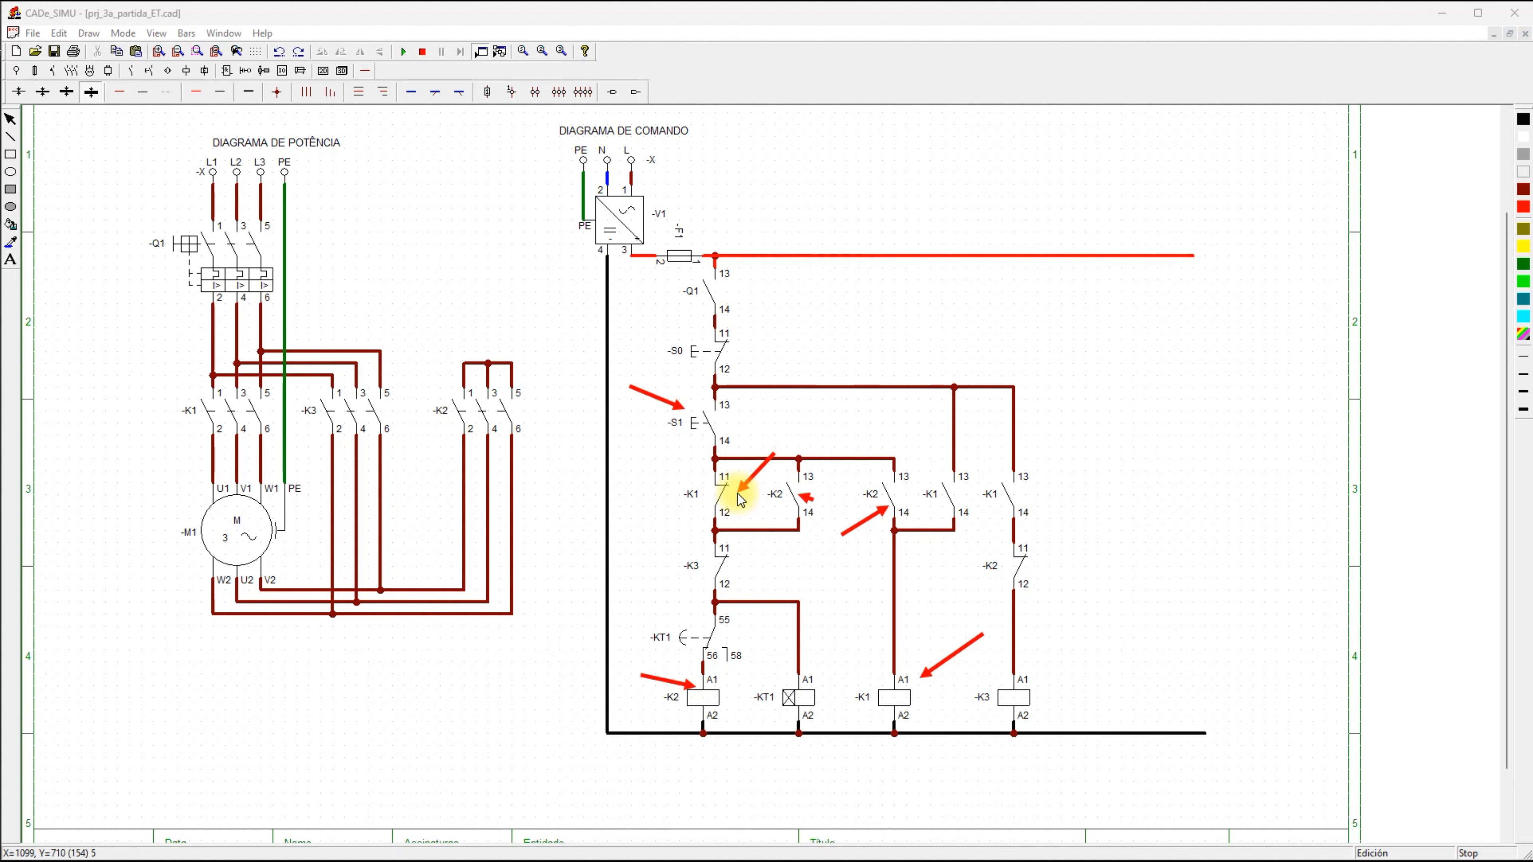
drag(845, 397, 807, 498)
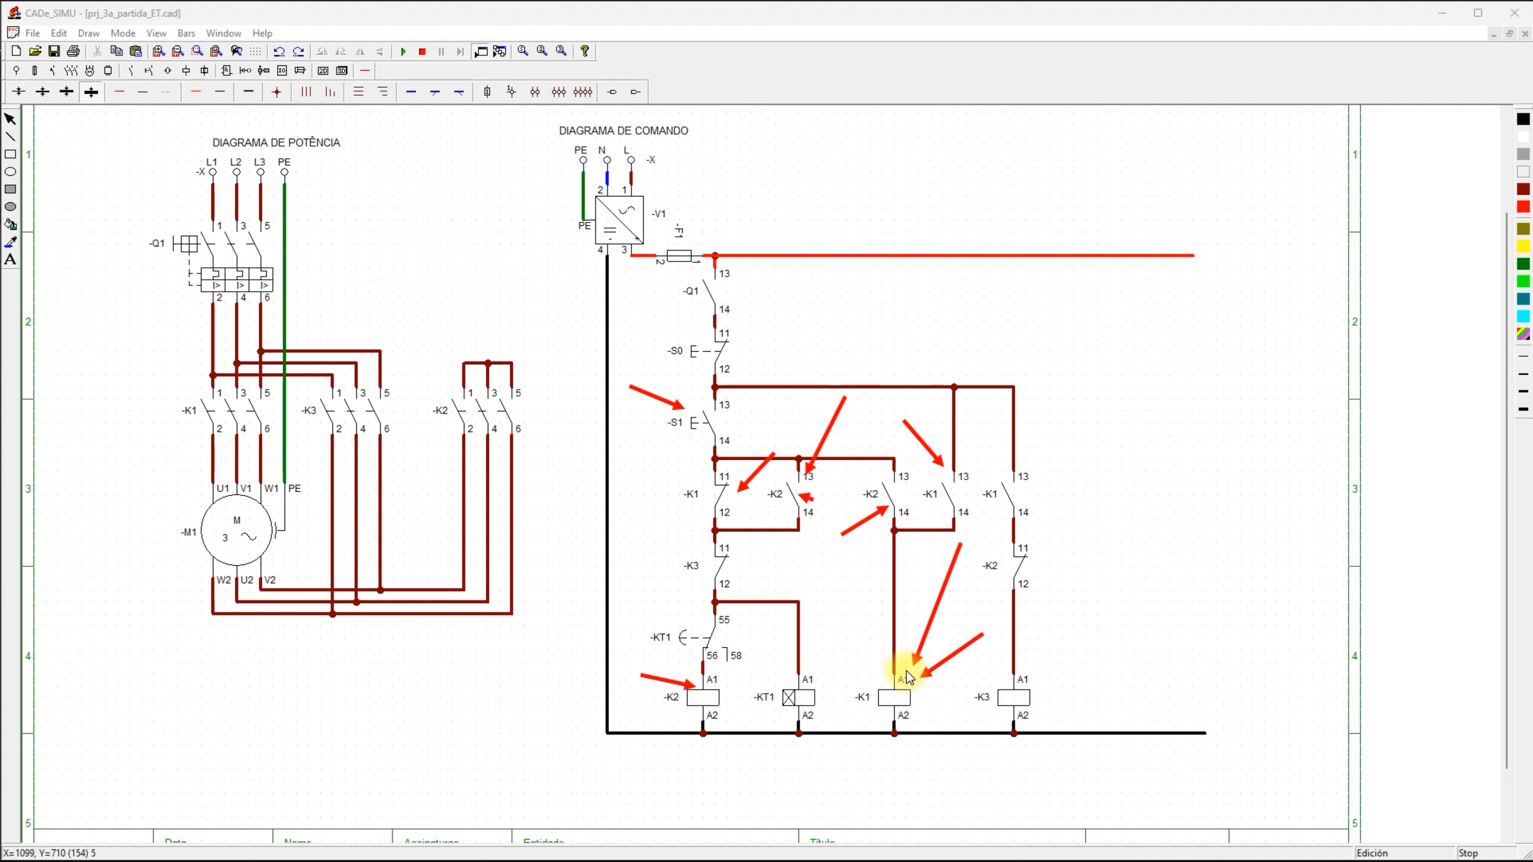
drag(851, 636, 811, 683)
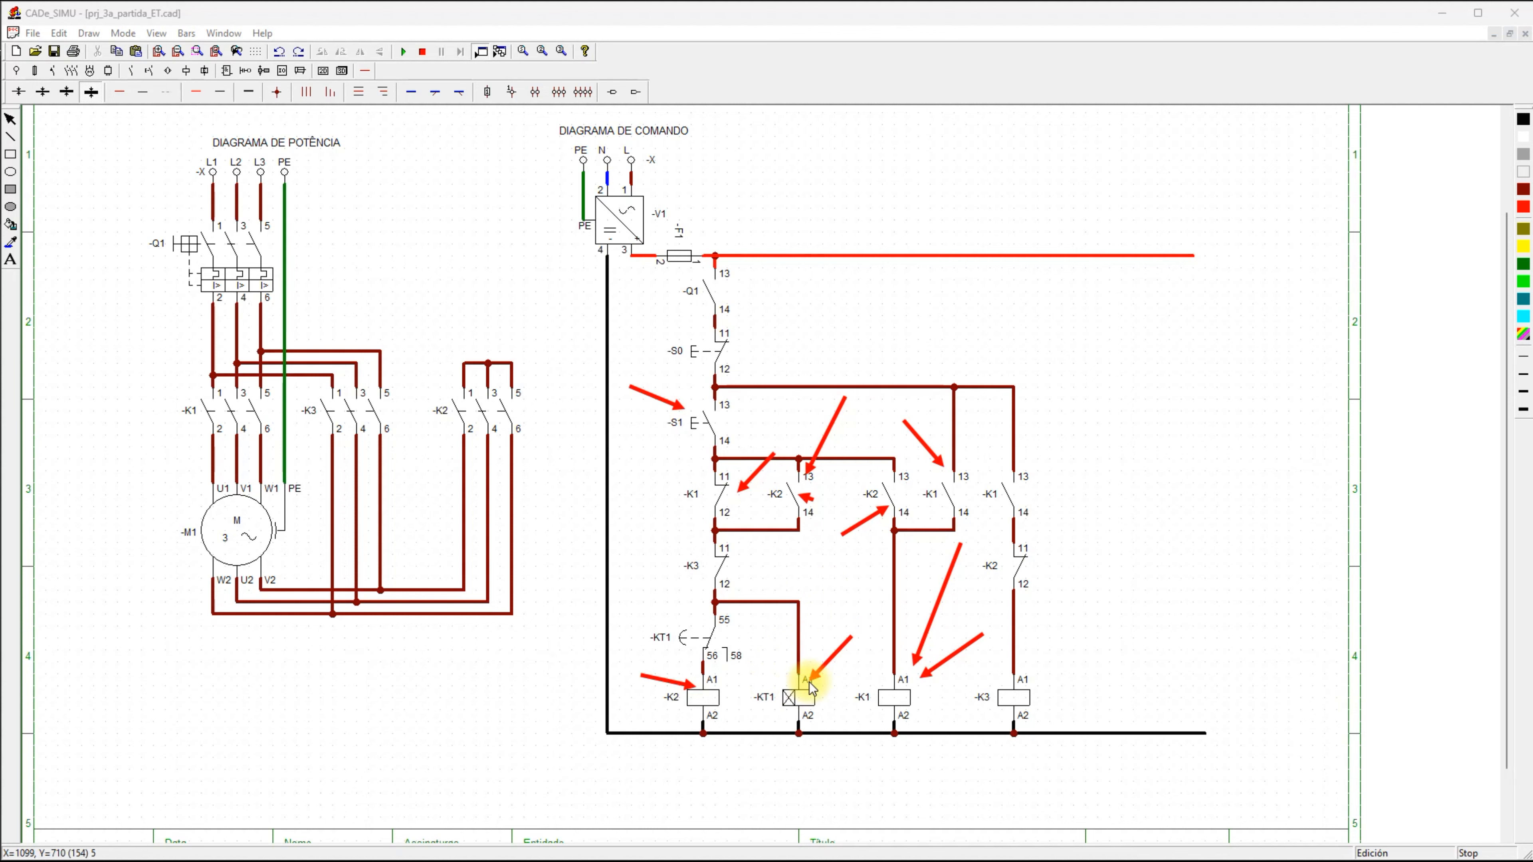
drag(756, 653, 711, 643)
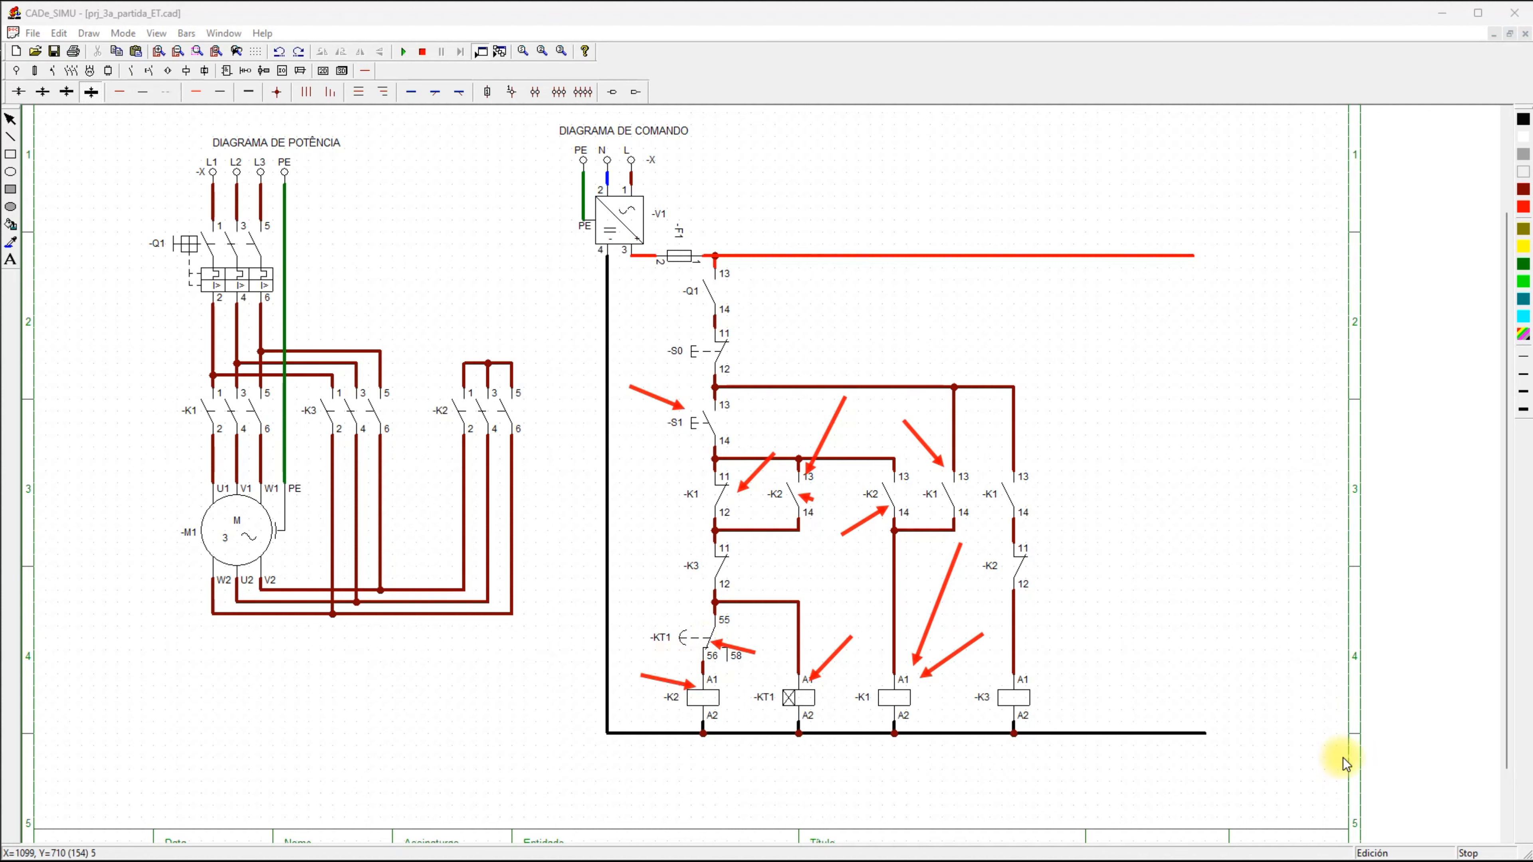
drag(662, 658, 755, 727)
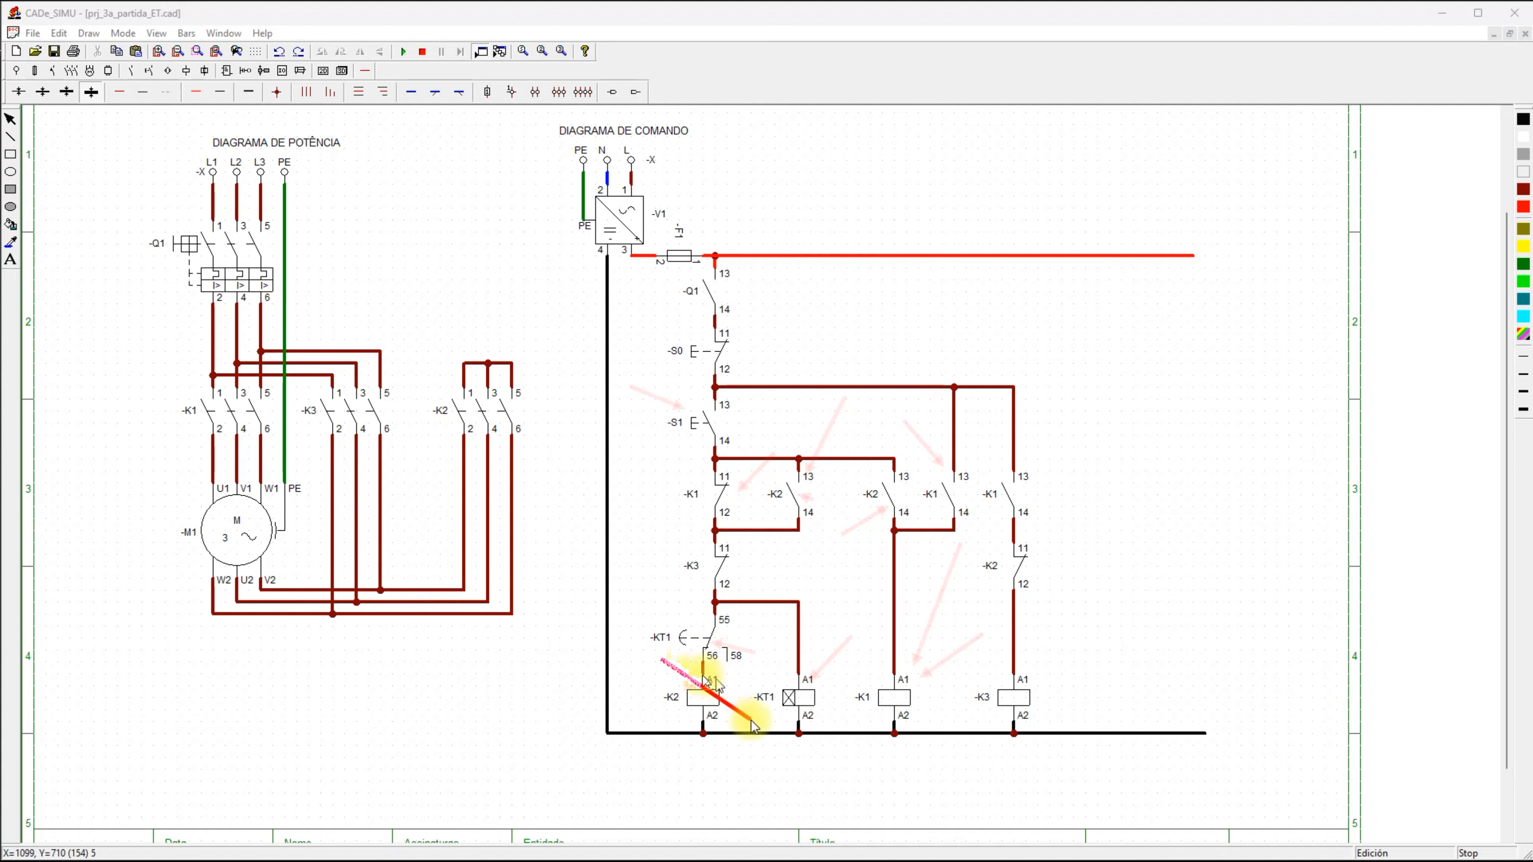
drag(737, 677, 651, 721)
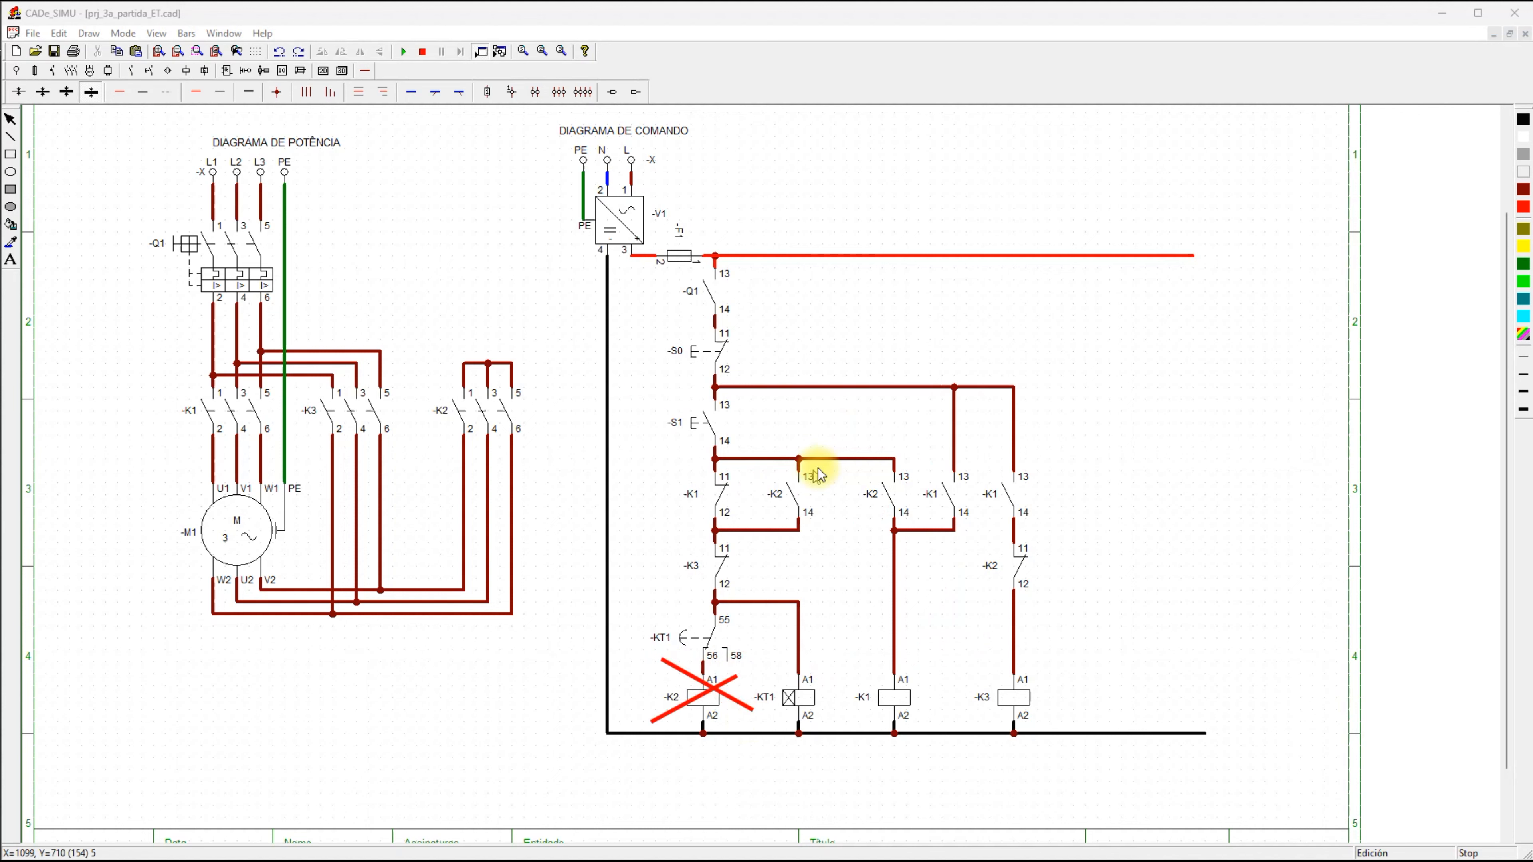
mouse_move(770, 464)
mouse_down()
mouse_move(819, 511)
mouse_move(769, 514)
mouse_up()
drag(866, 469, 880, 477)
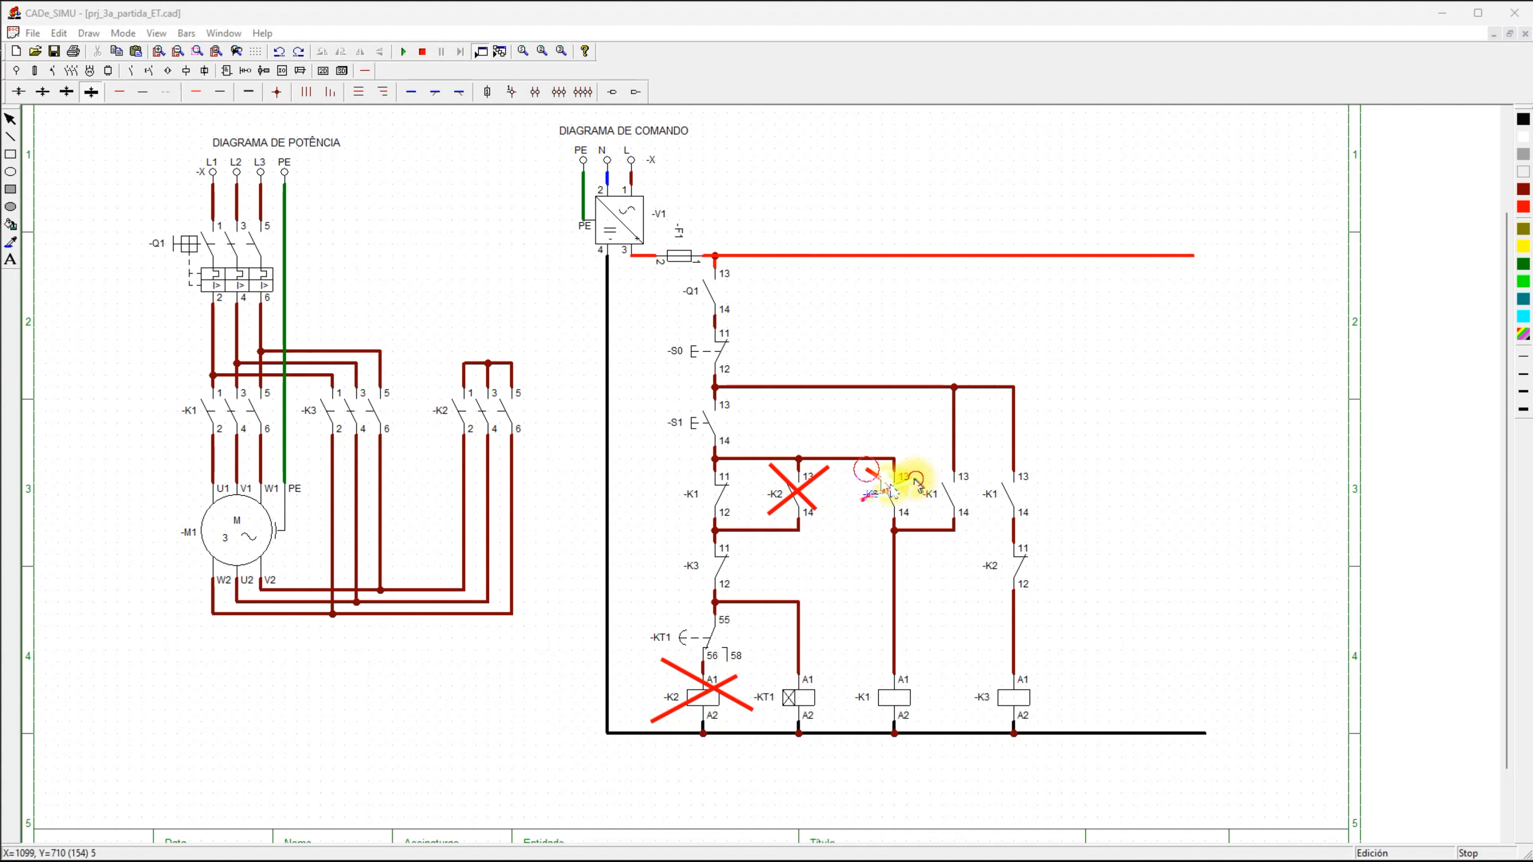
drag(914, 479, 860, 501)
drag(945, 518, 908, 679)
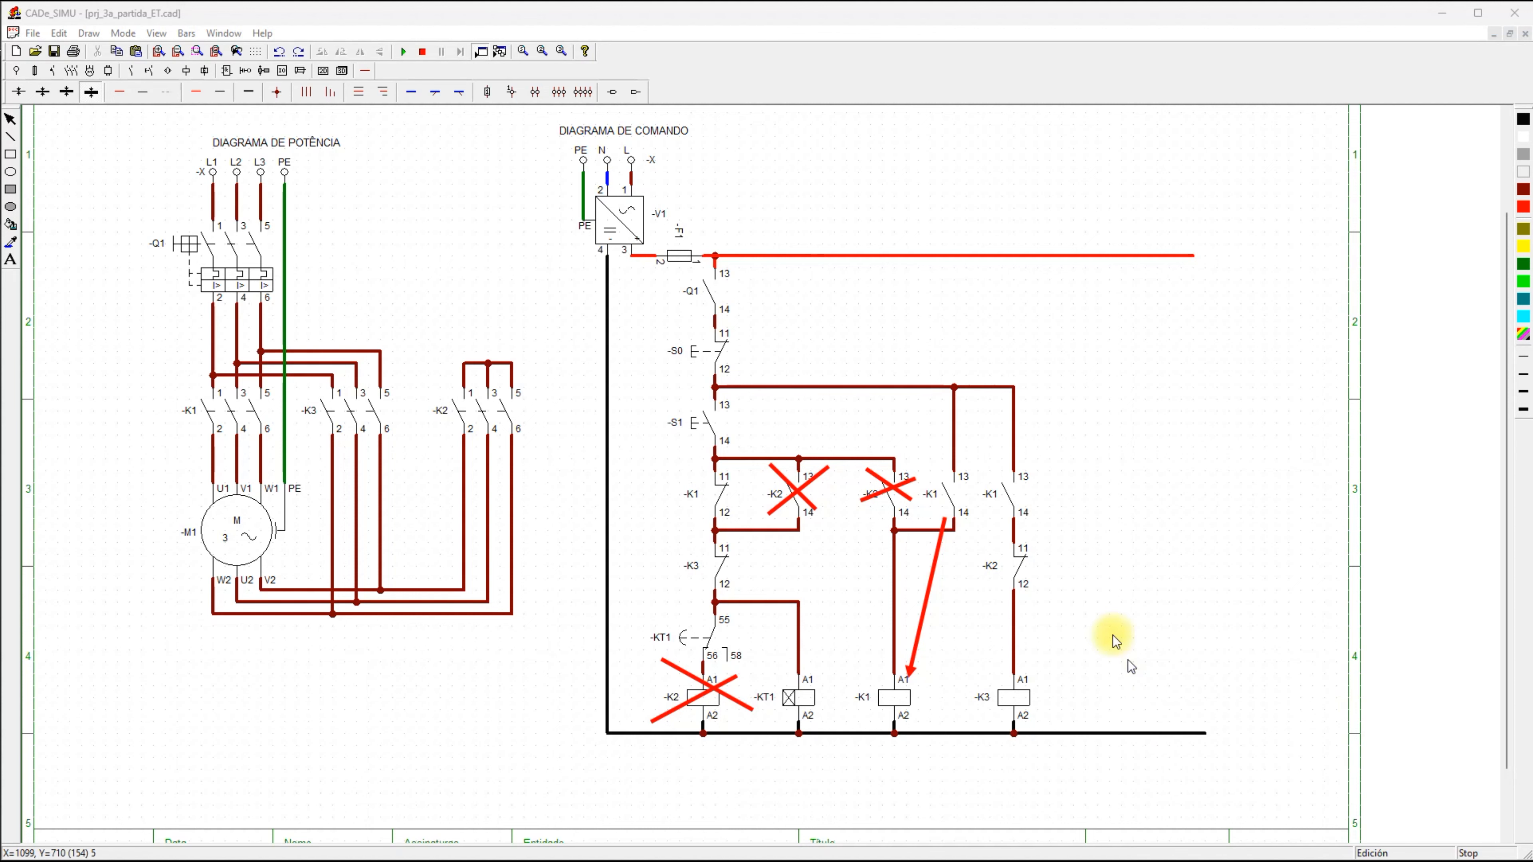
key(Escape)
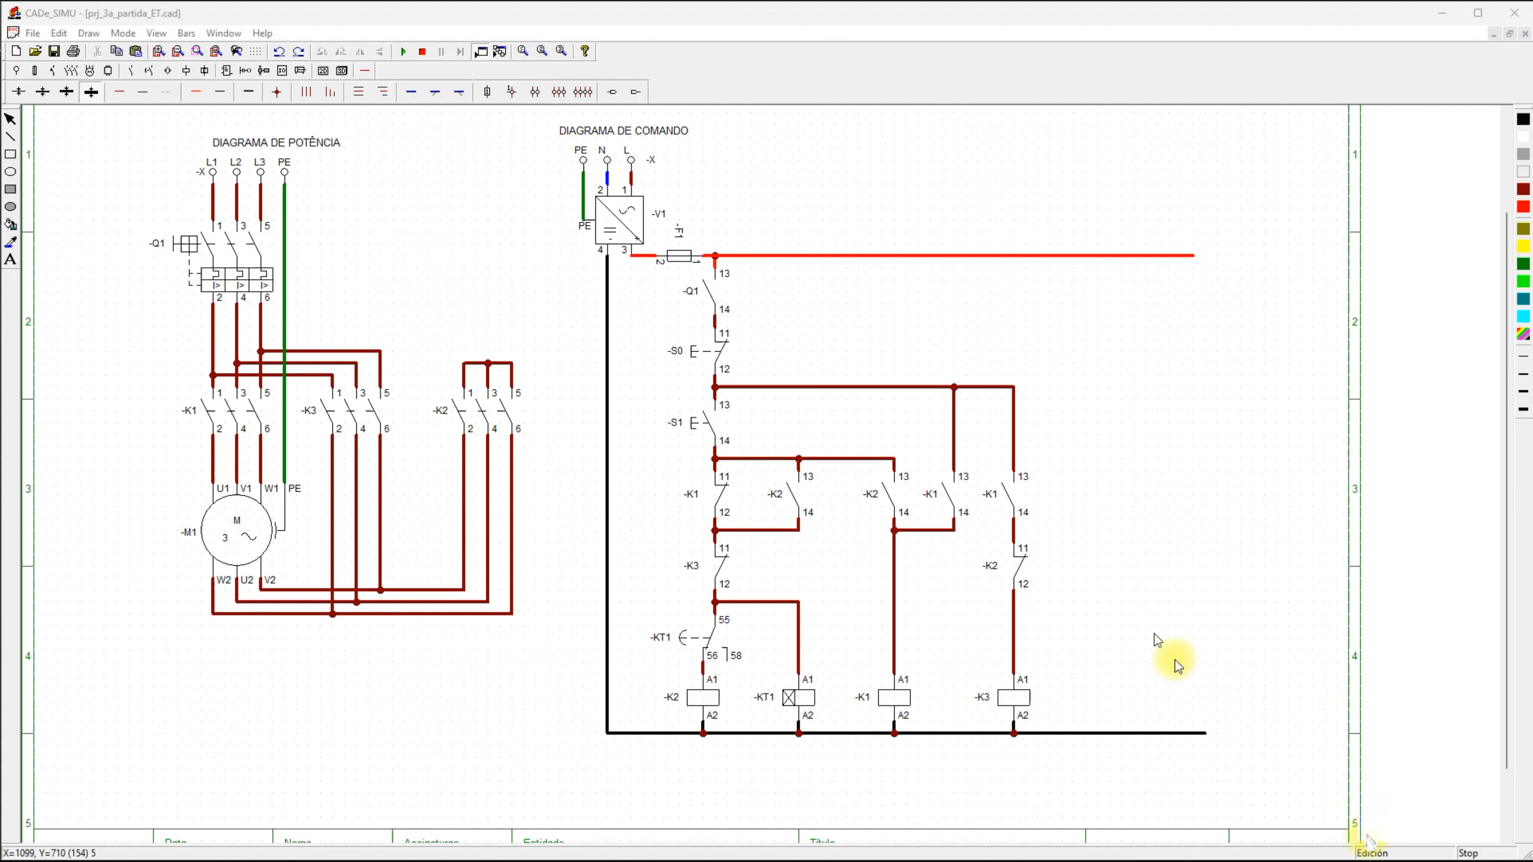
Start the simulation, switch on circuit breaker Q1 and actuate pushbutton S1 to start the motor.
click(404, 52)
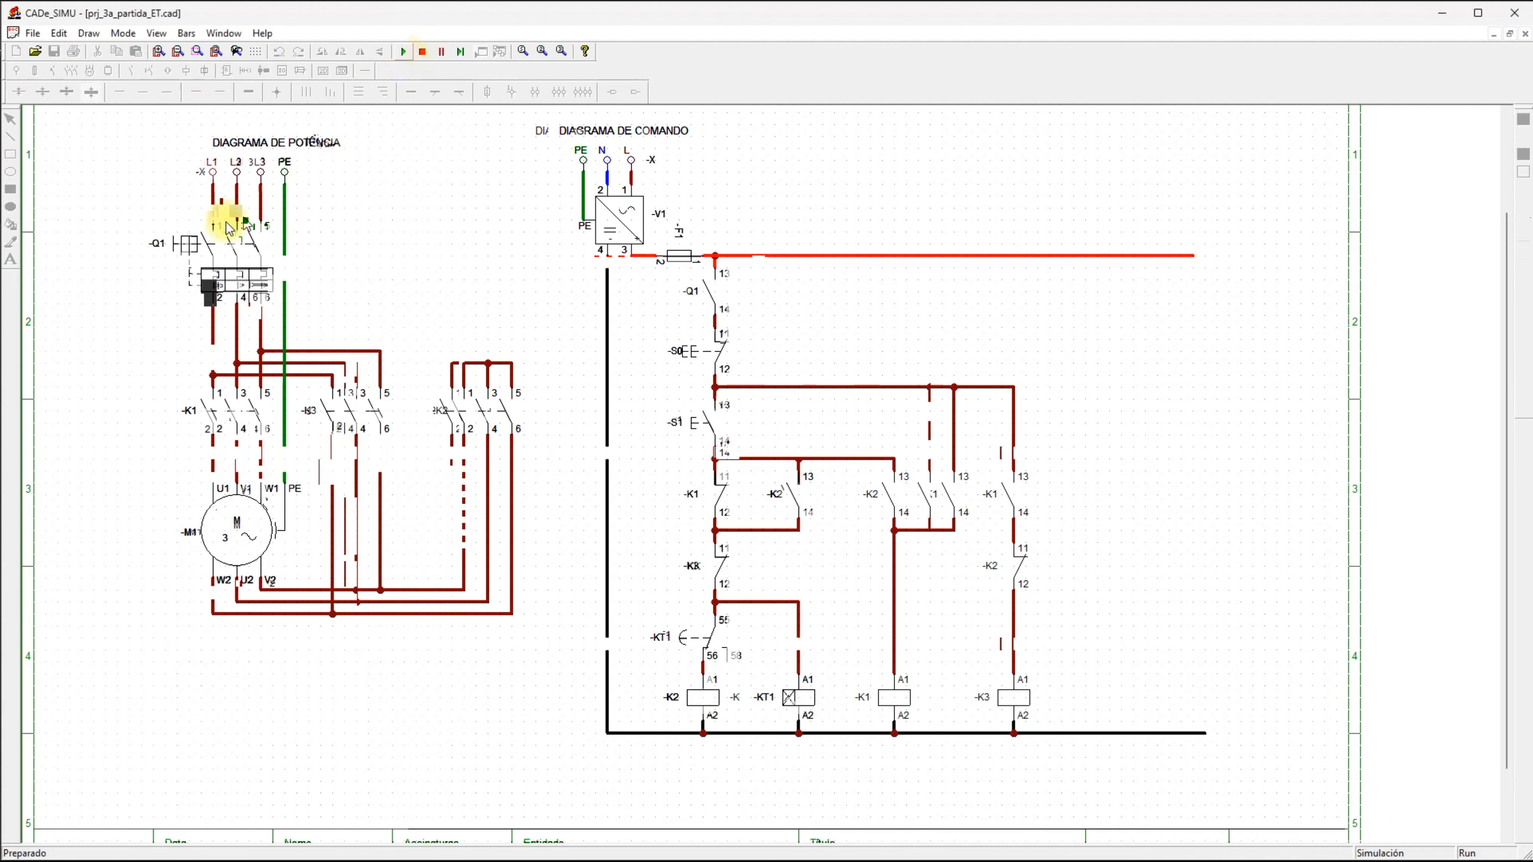
click(196, 241)
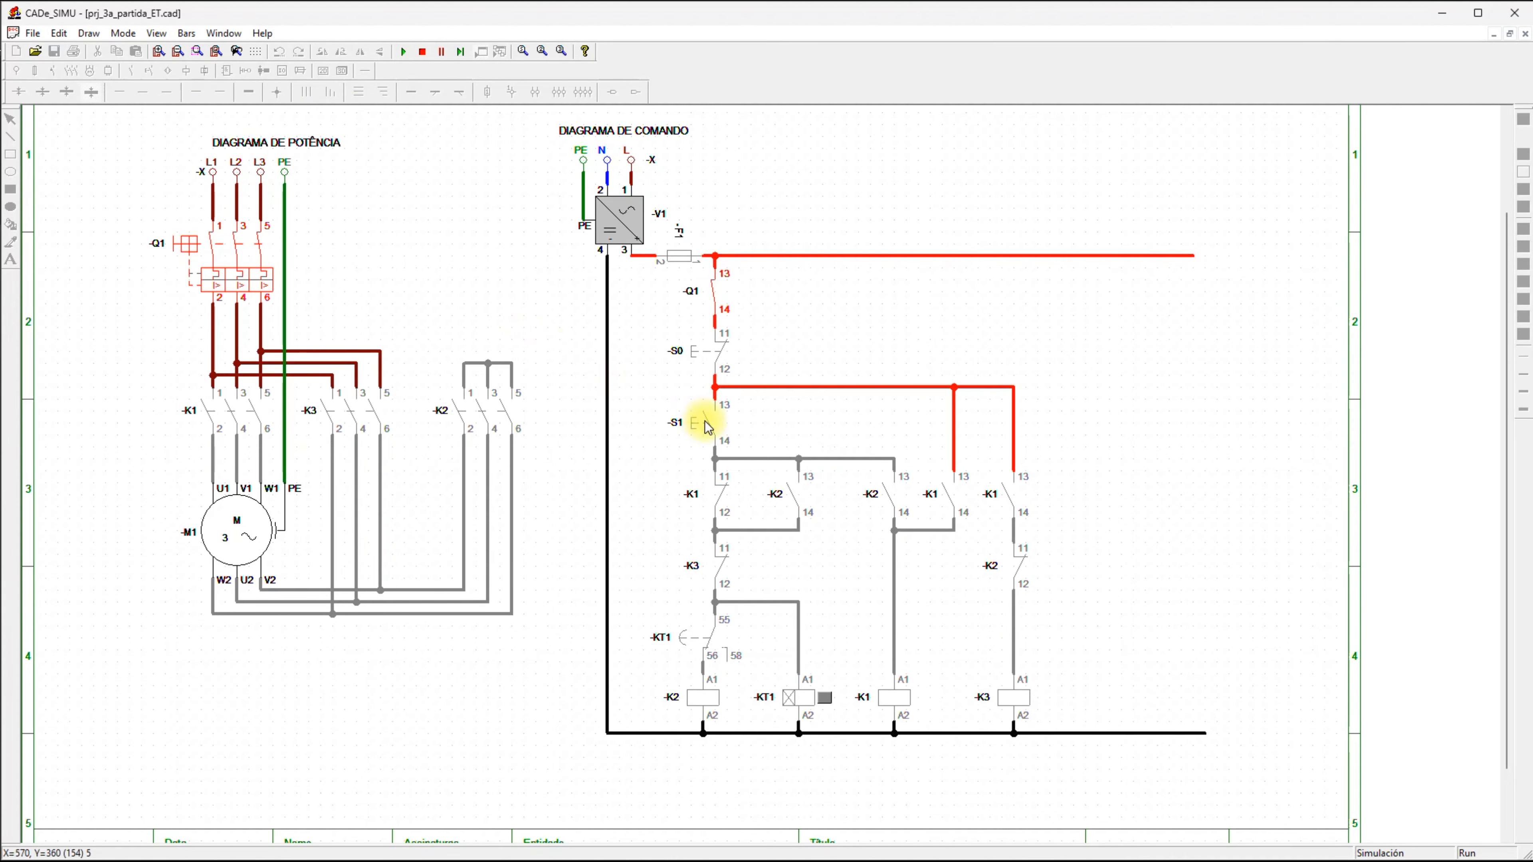
click(692, 430)
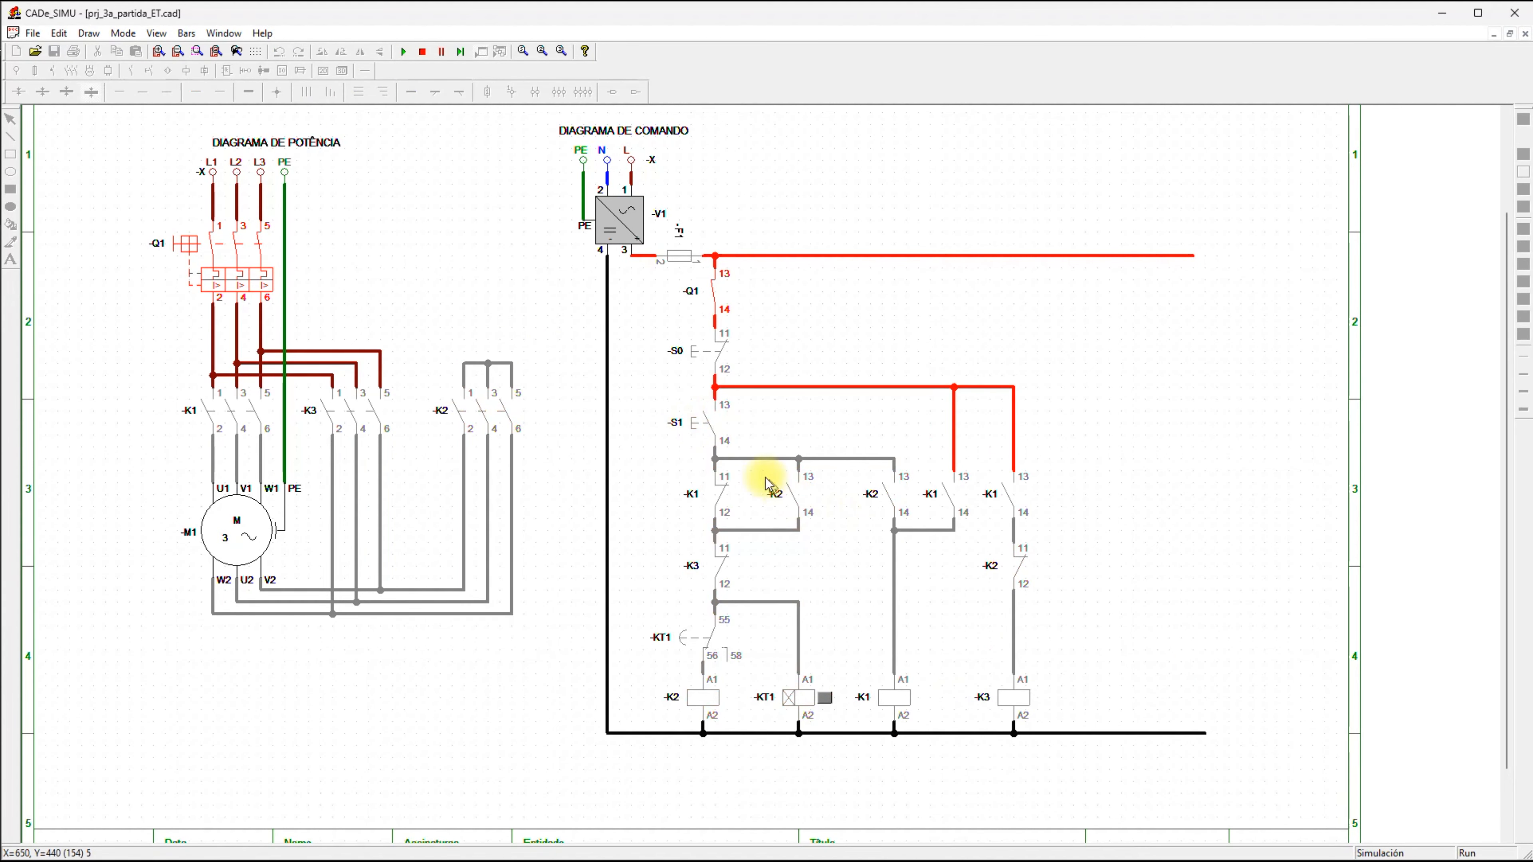
click(707, 430)
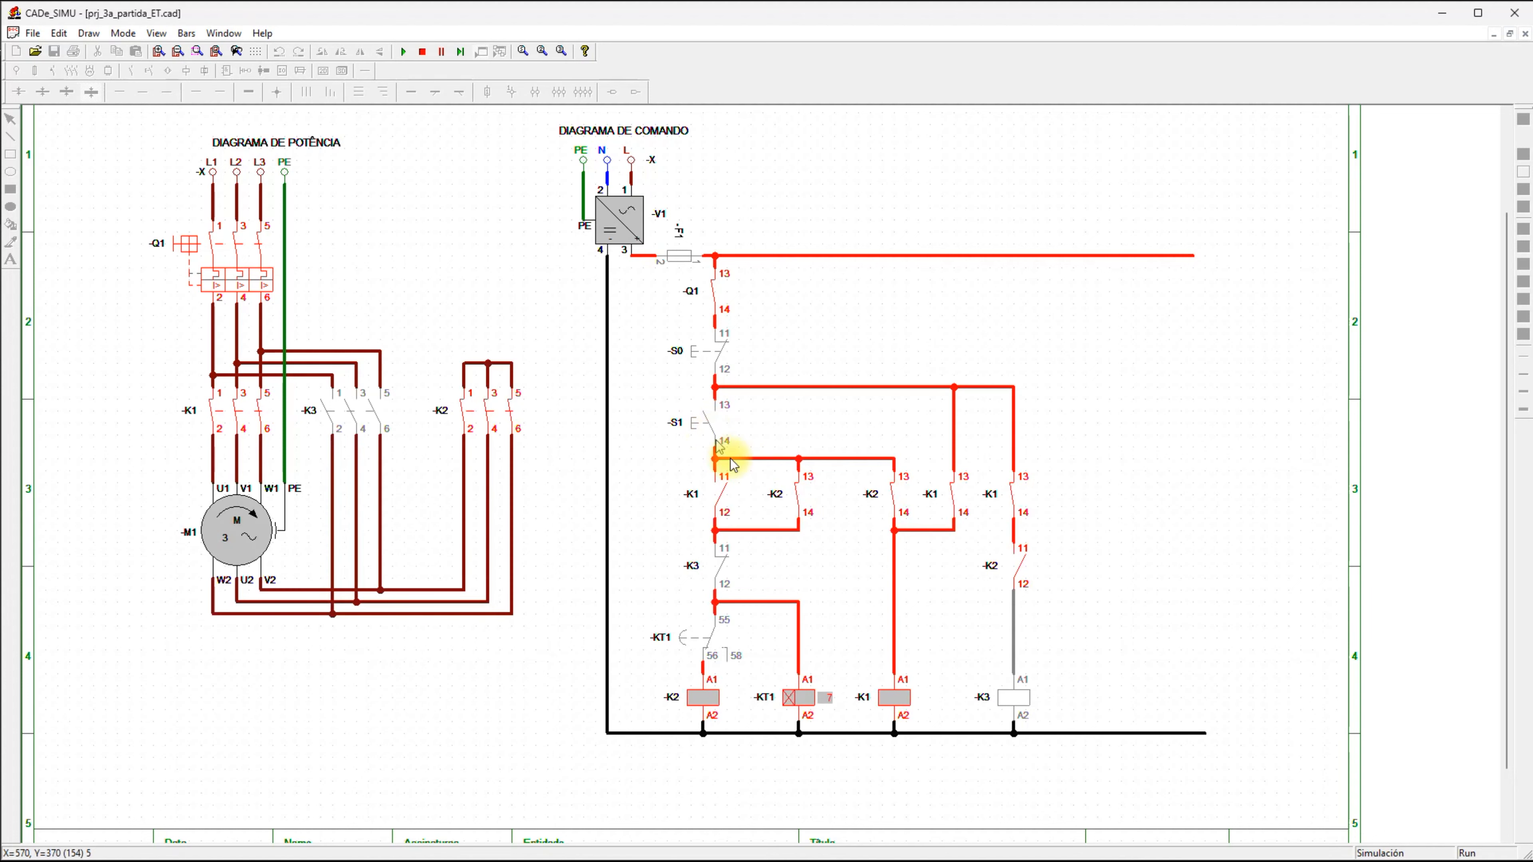
Examine how K2, KT1, K1 and K3 switch during the star-to-delta changeover, and stop the simulation.
mouse_move(811, 537)
mouse_down()
mouse_move(746, 610)
mouse_move(735, 677)
mouse_up()
drag(856, 551, 820, 669)
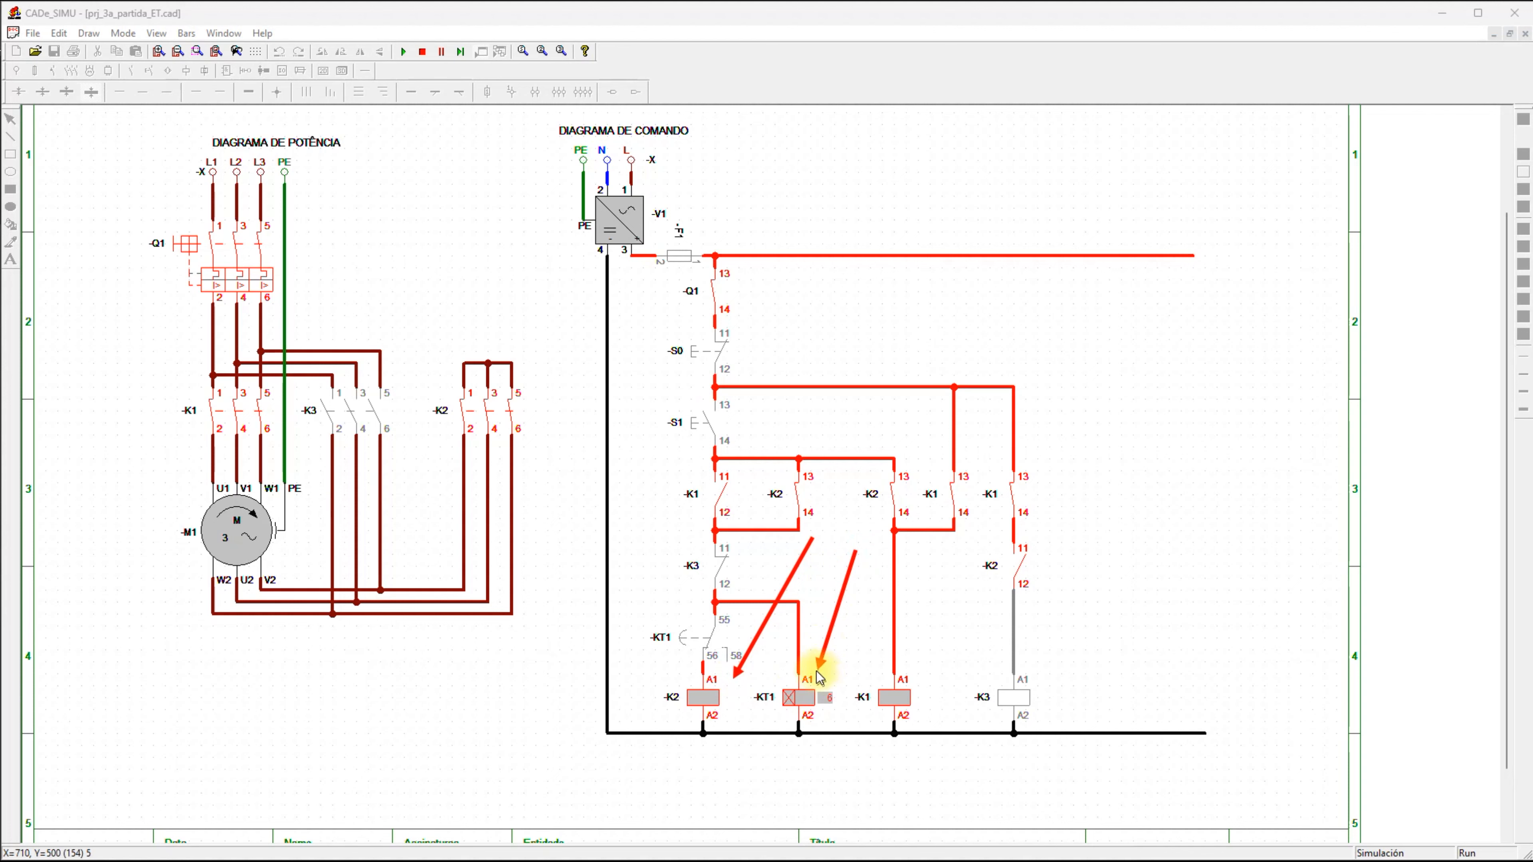
drag(858, 409, 812, 496)
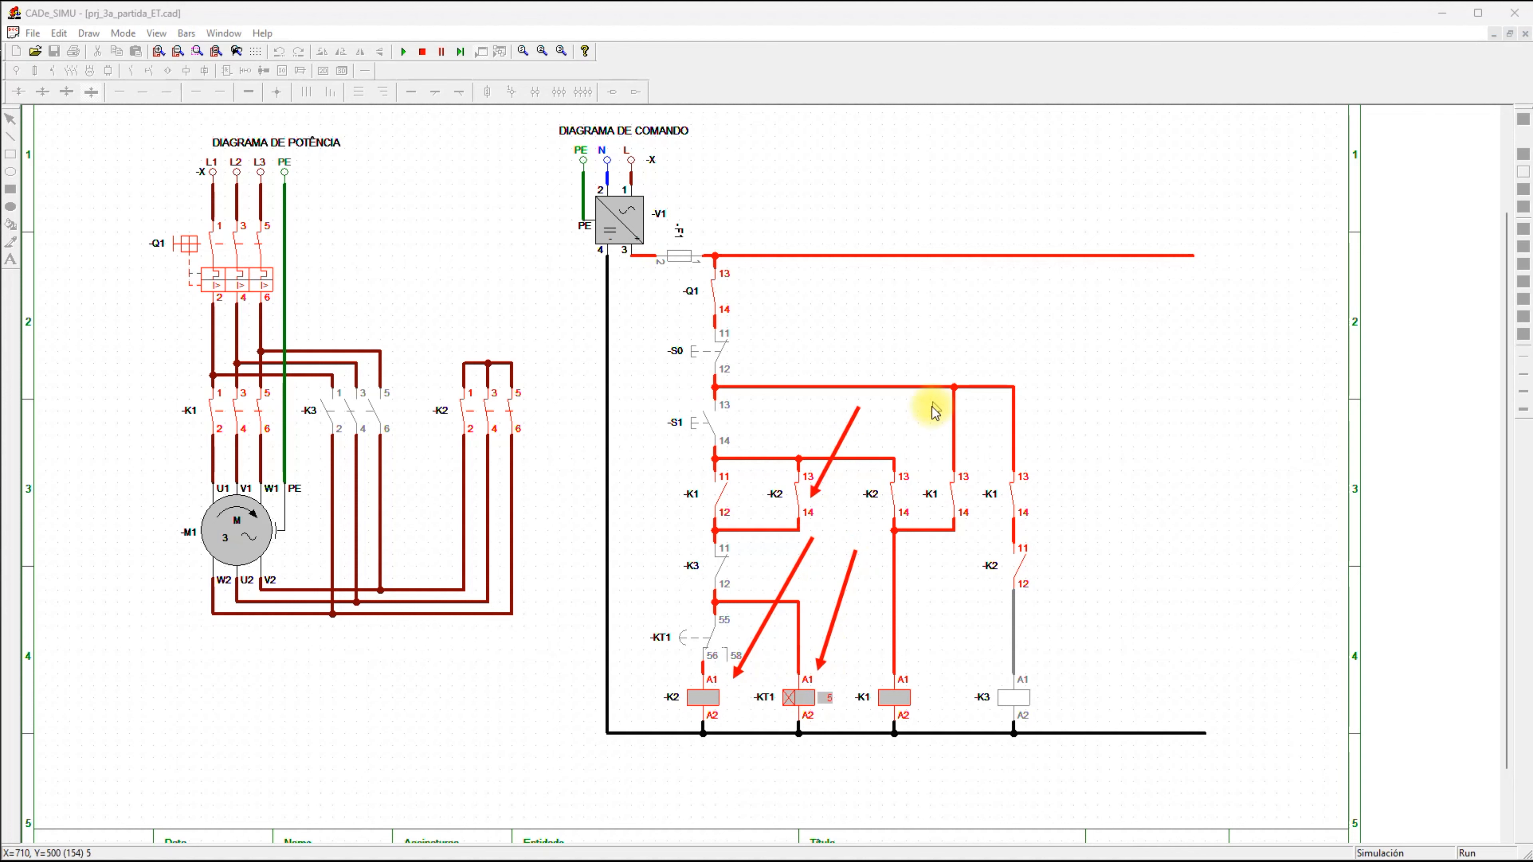
drag(933, 410, 905, 482)
drag(958, 616, 919, 687)
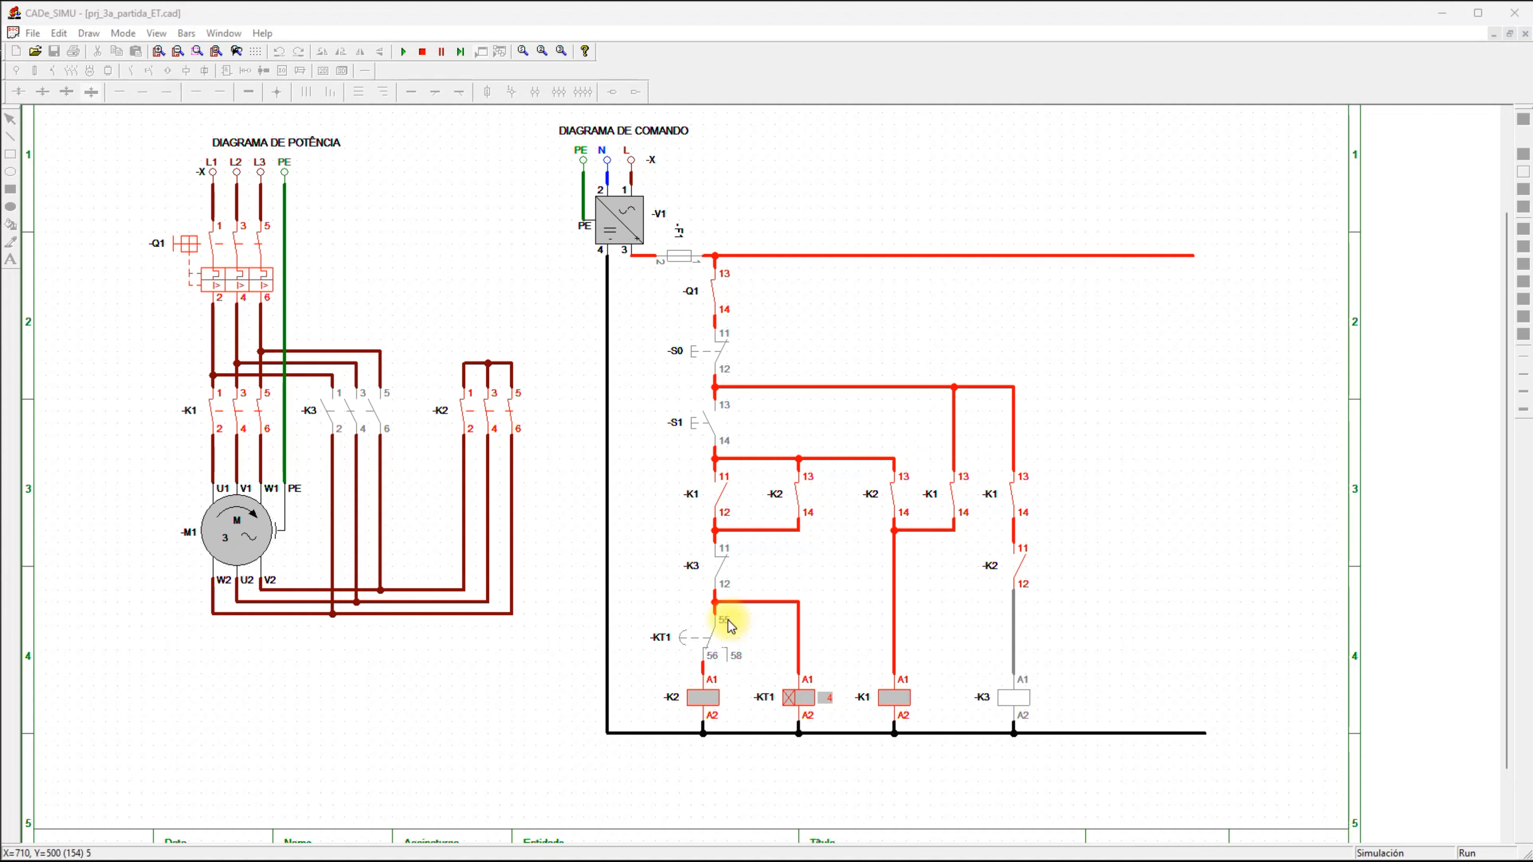
mouse_move(636, 566)
mouse_down()
mouse_move(701, 633)
mouse_move(688, 672)
mouse_up()
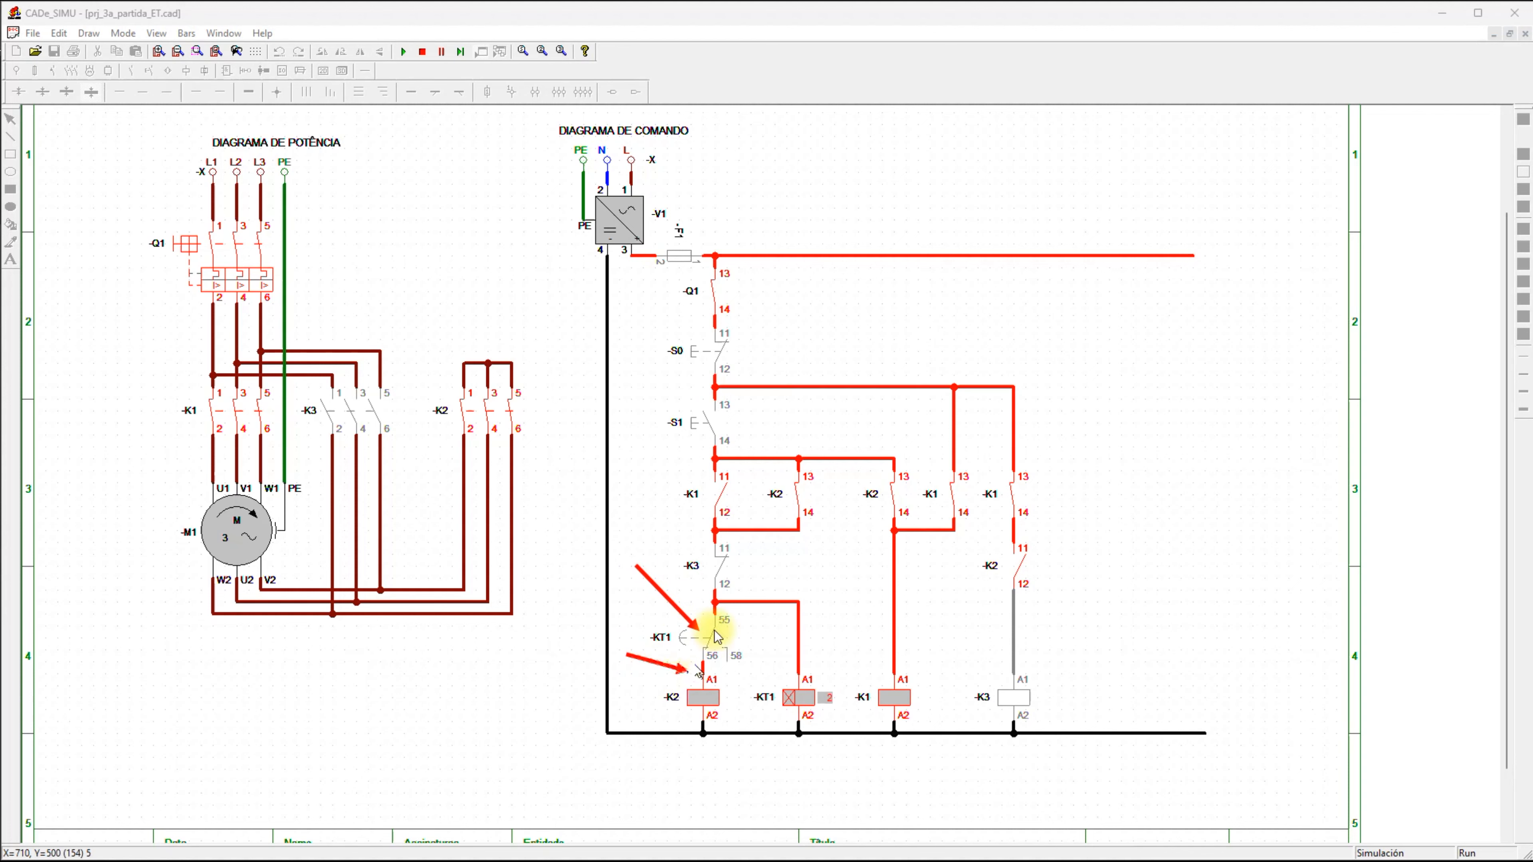
drag(822, 518, 804, 491)
drag(847, 588, 886, 500)
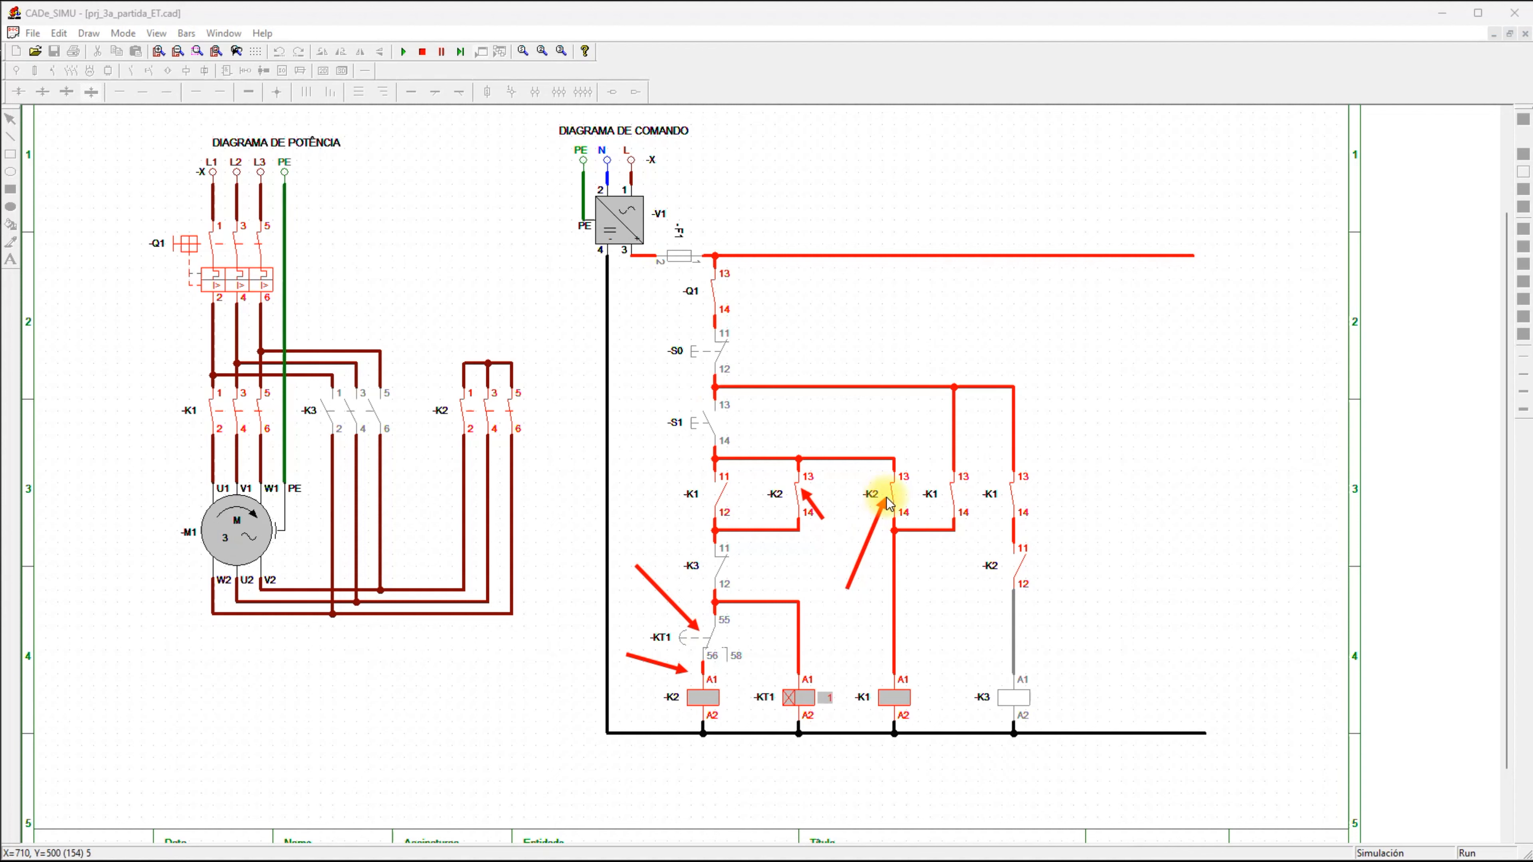
drag(945, 566, 1003, 577)
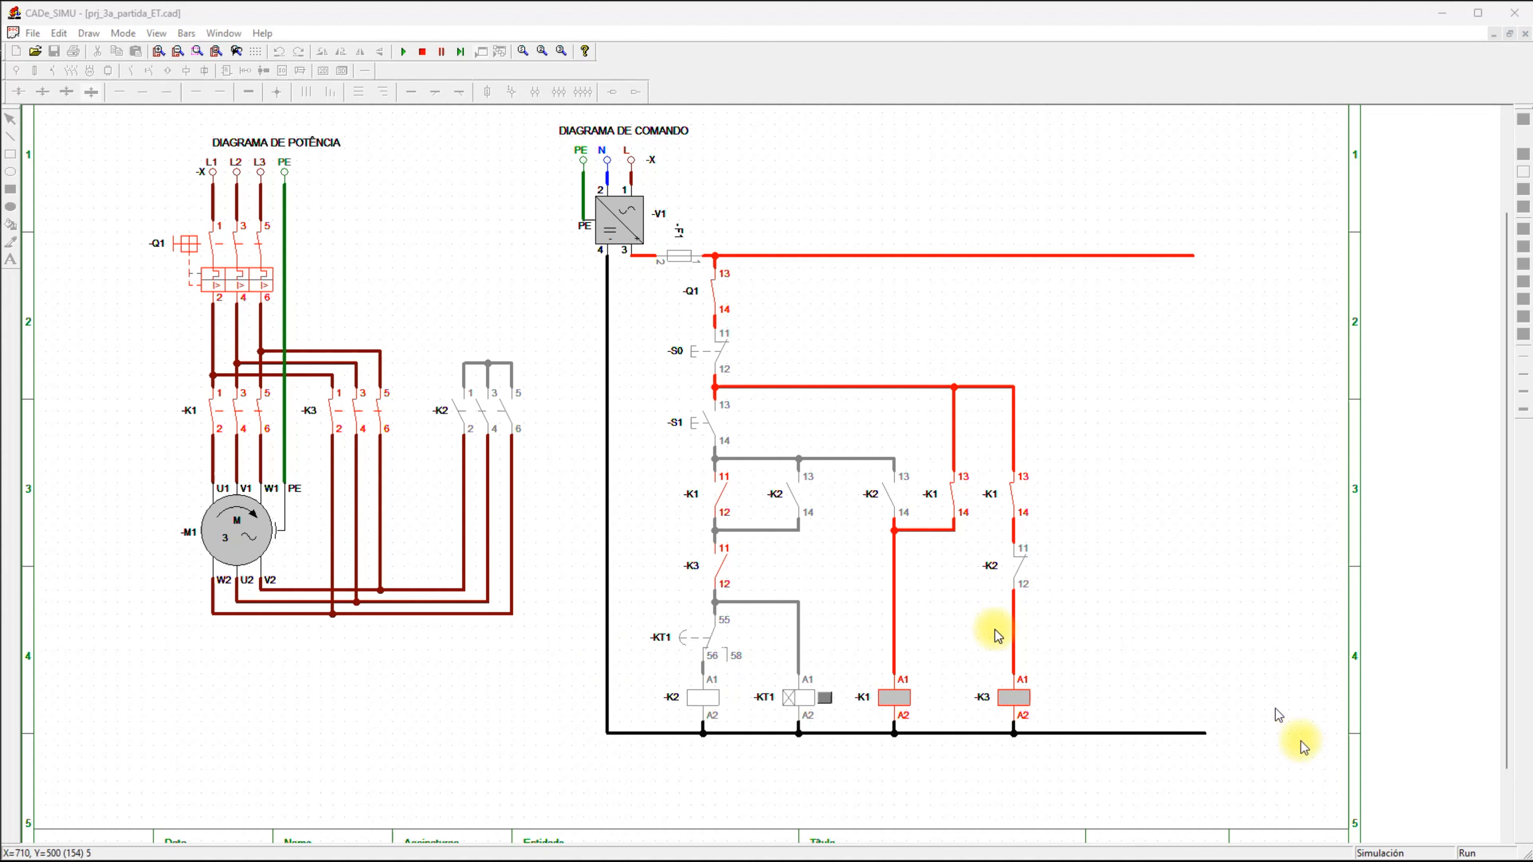
click(422, 52)
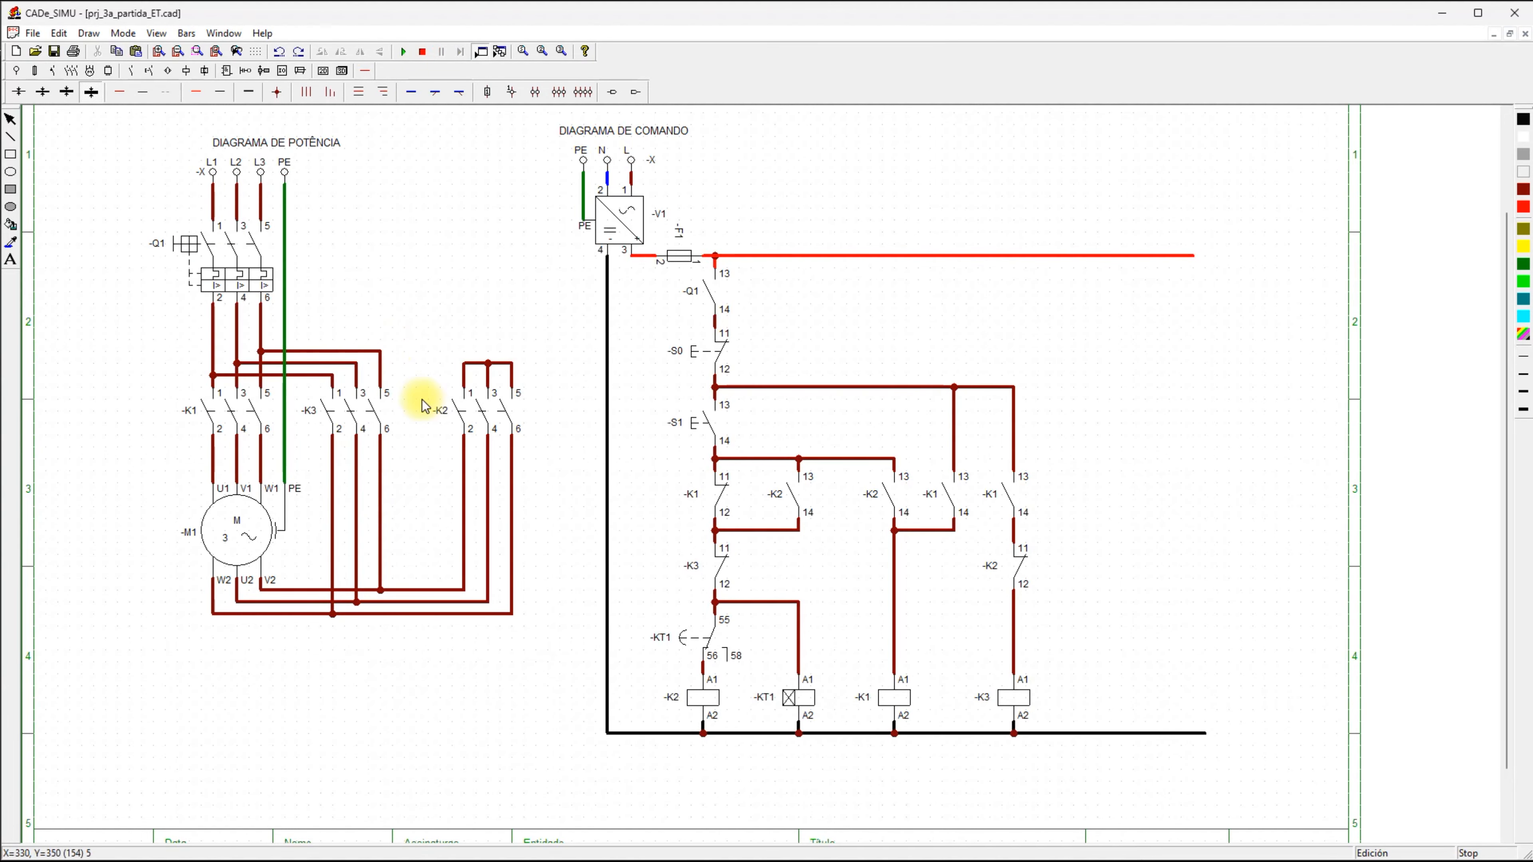
Add the text label "F.ESTRELA" beneath coil K2, below the black return line.
click(11, 259)
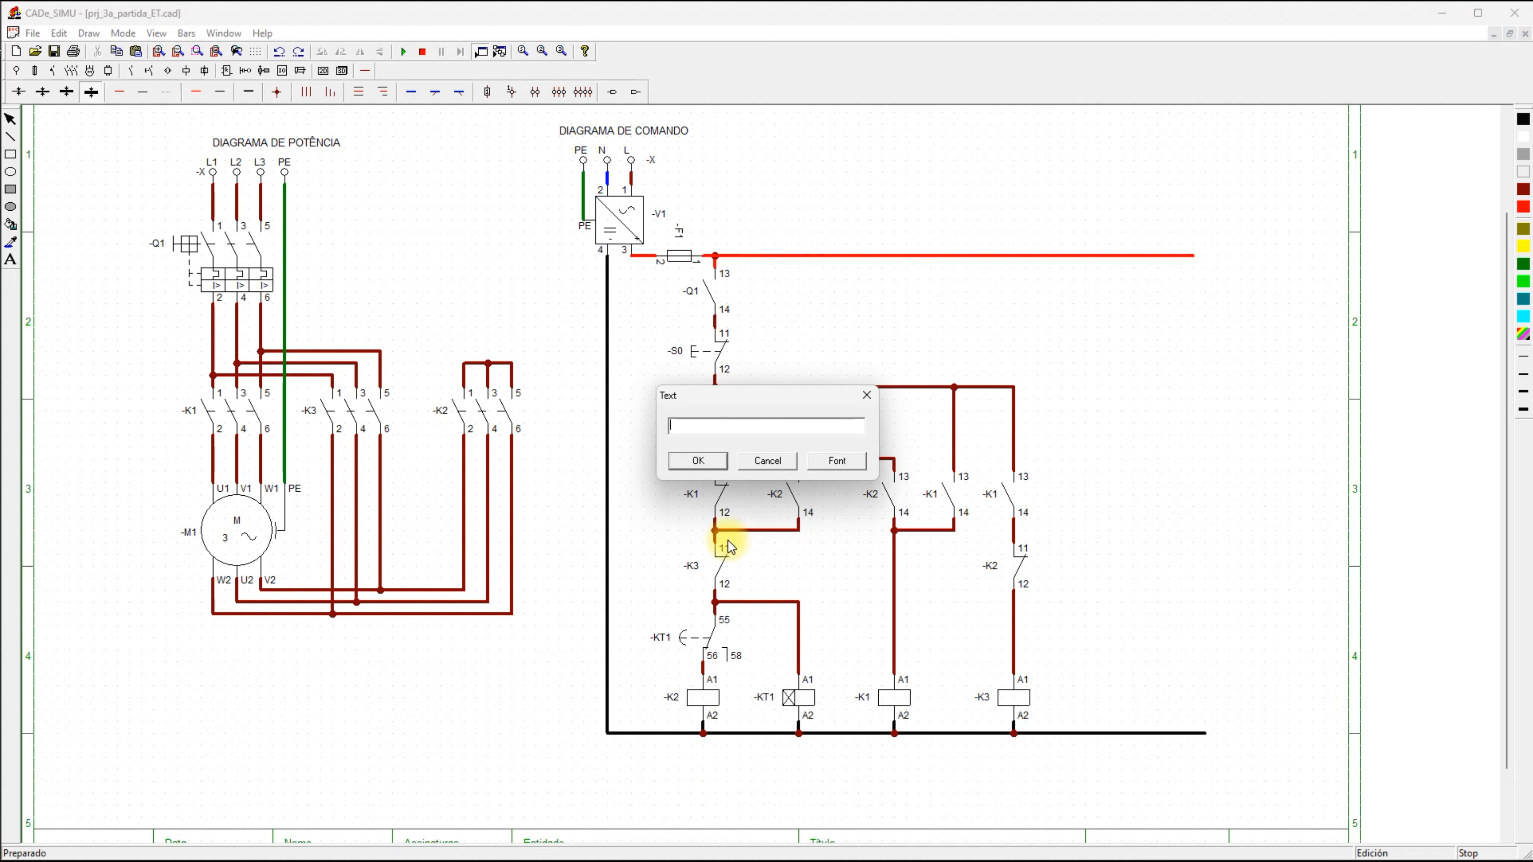
text(F.)
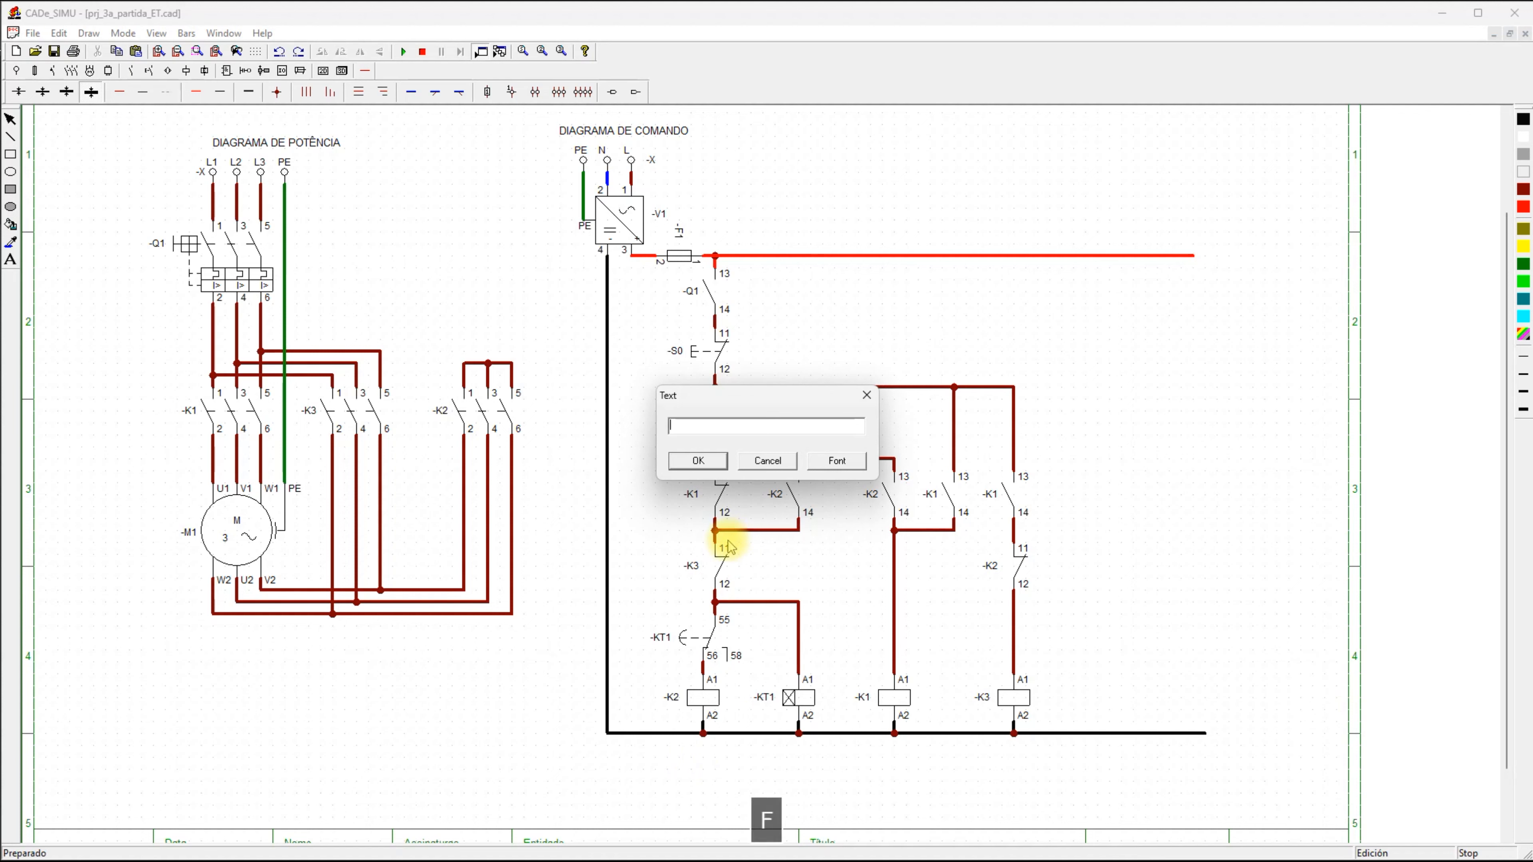
text(ESTRELA)
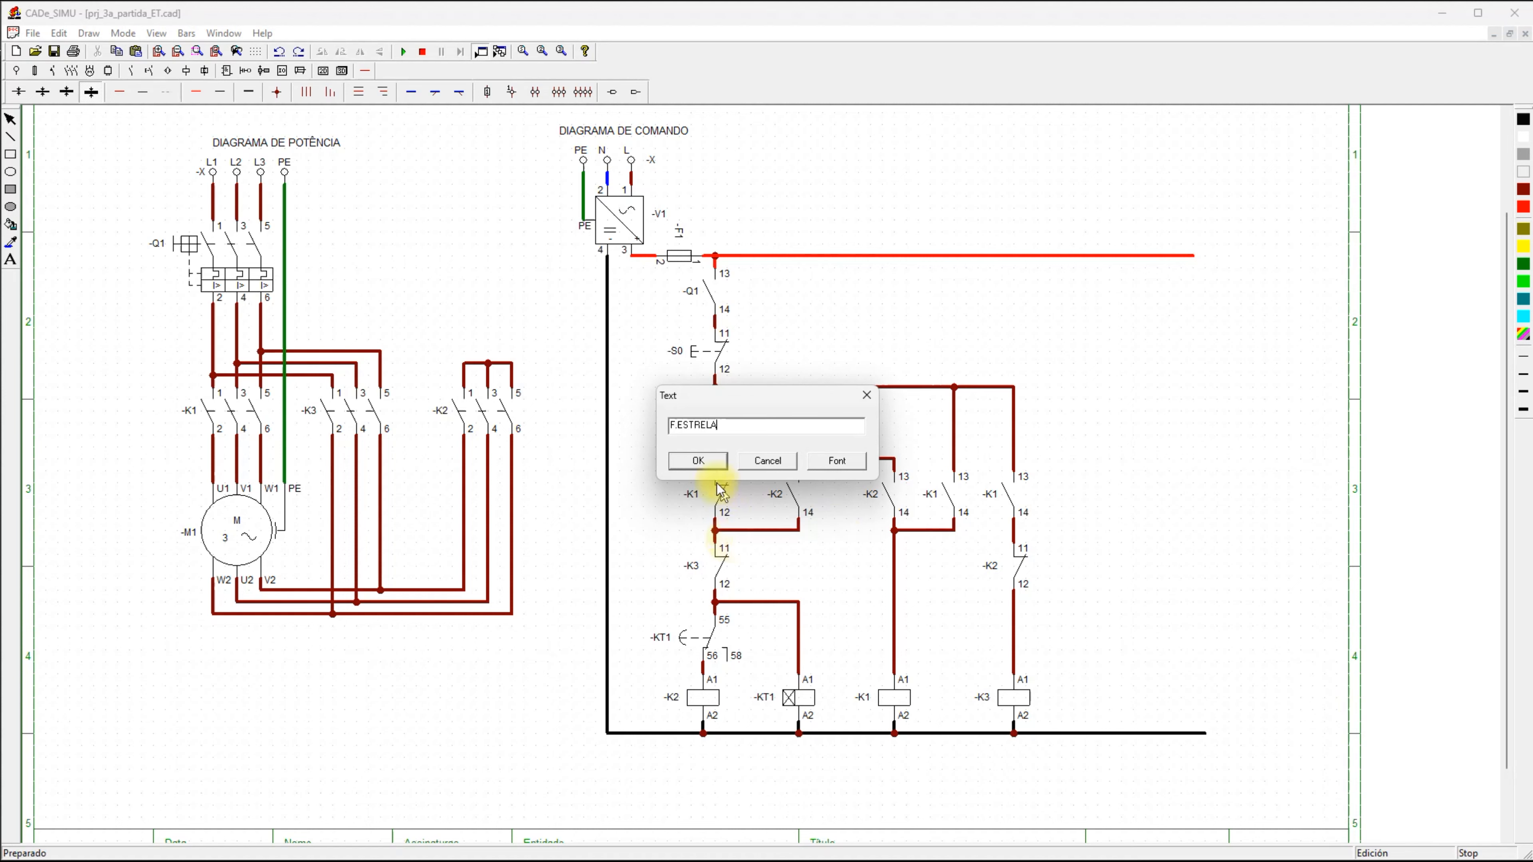
click(698, 461)
click(698, 757)
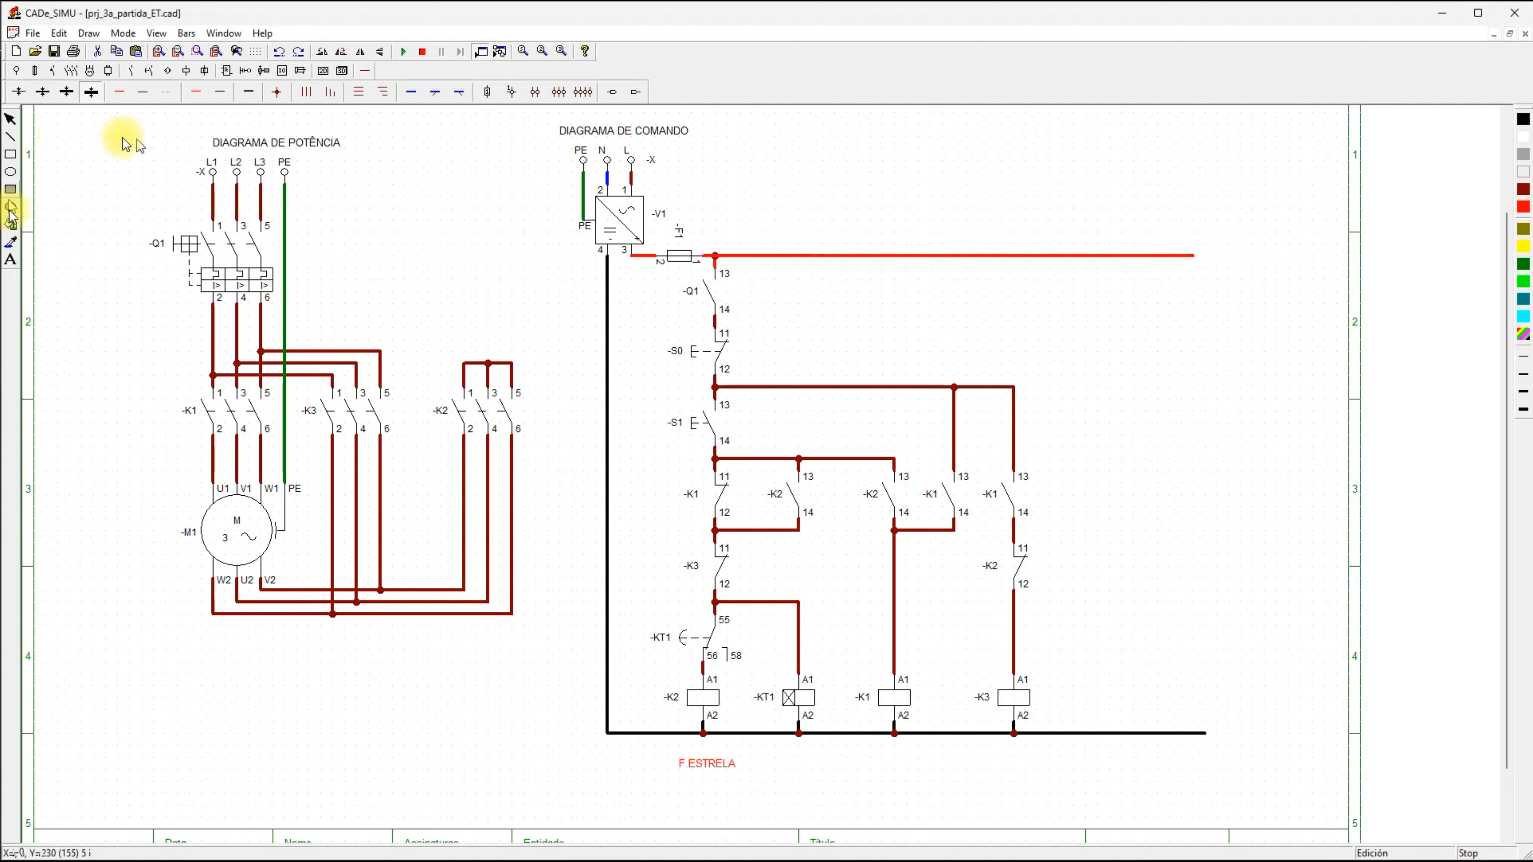
Add a second "F.ESTRELA" label above the K2 power contacts in the power diagram.
click(13, 260)
text(F.ESTRELA)
key(Return)
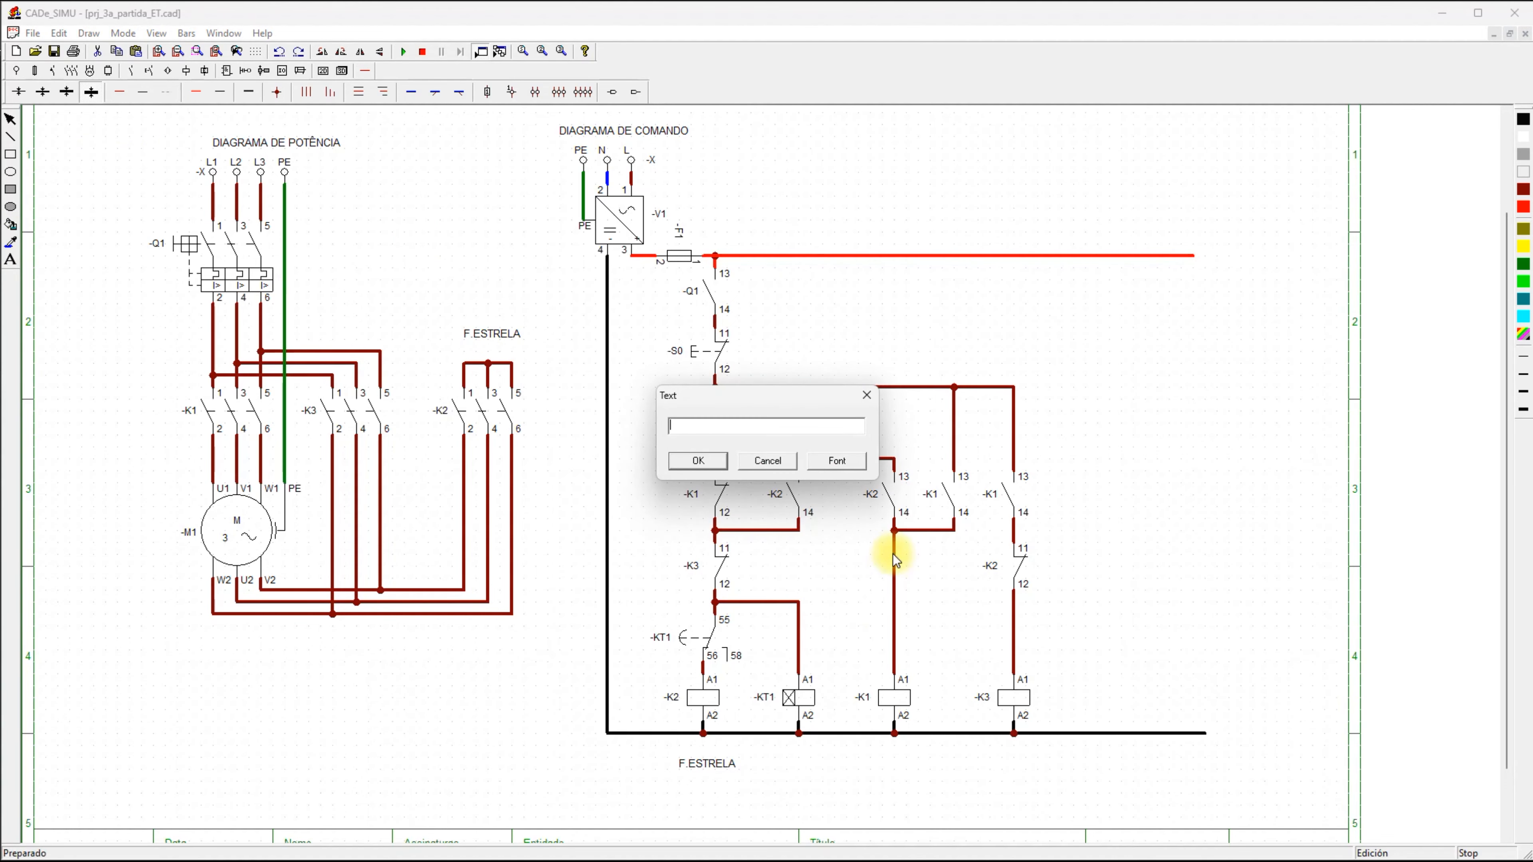
Add the text label "TEMPO TRANS. E-T" beneath timer coil KT1, in line with the star label.
text(TEMPO TR)
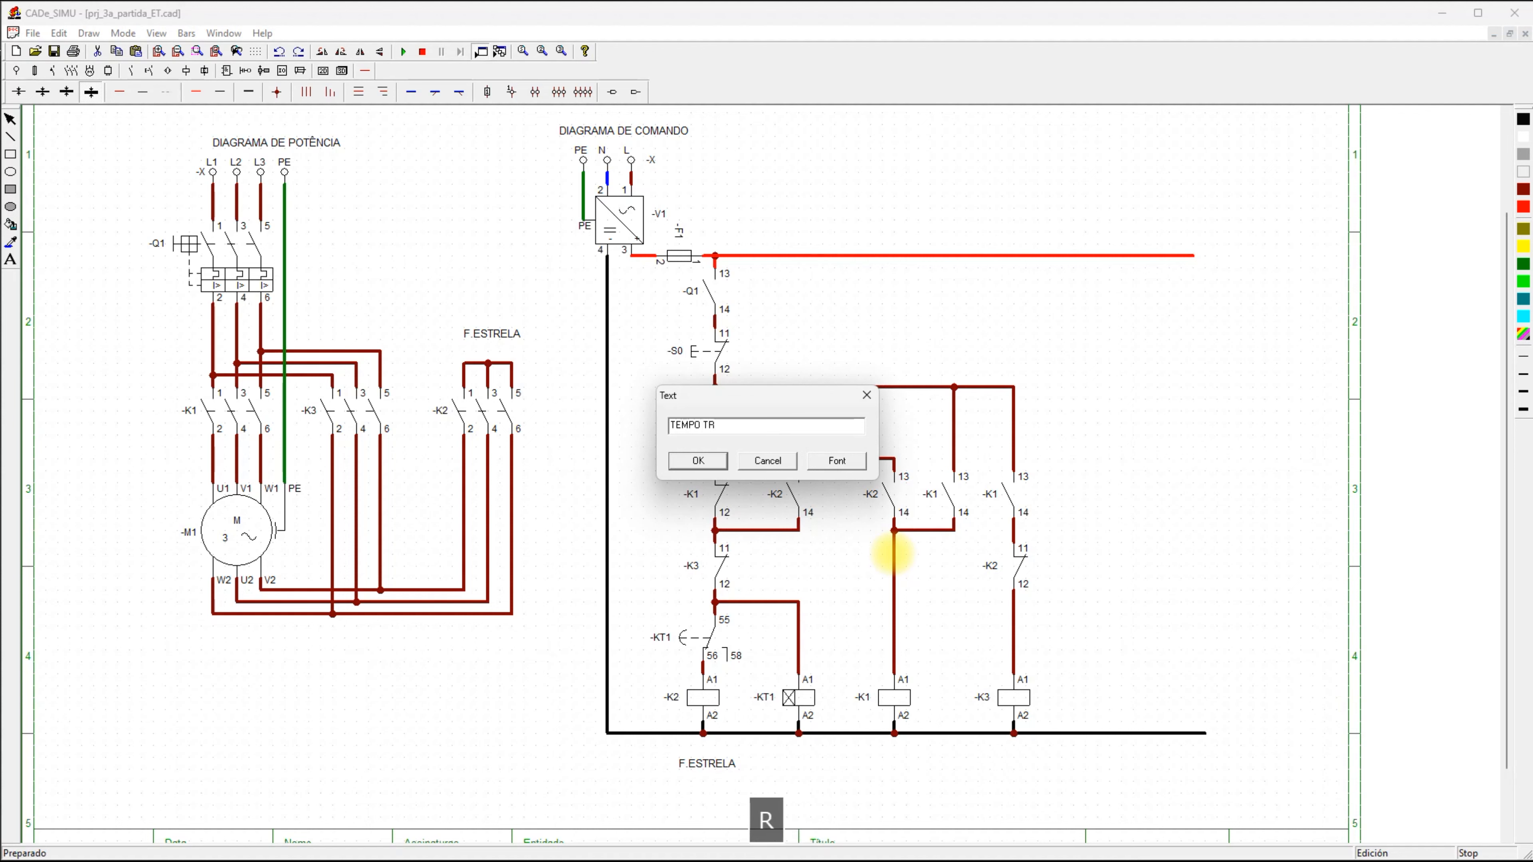
text(ANS. E-T)
click(698, 461)
click(779, 759)
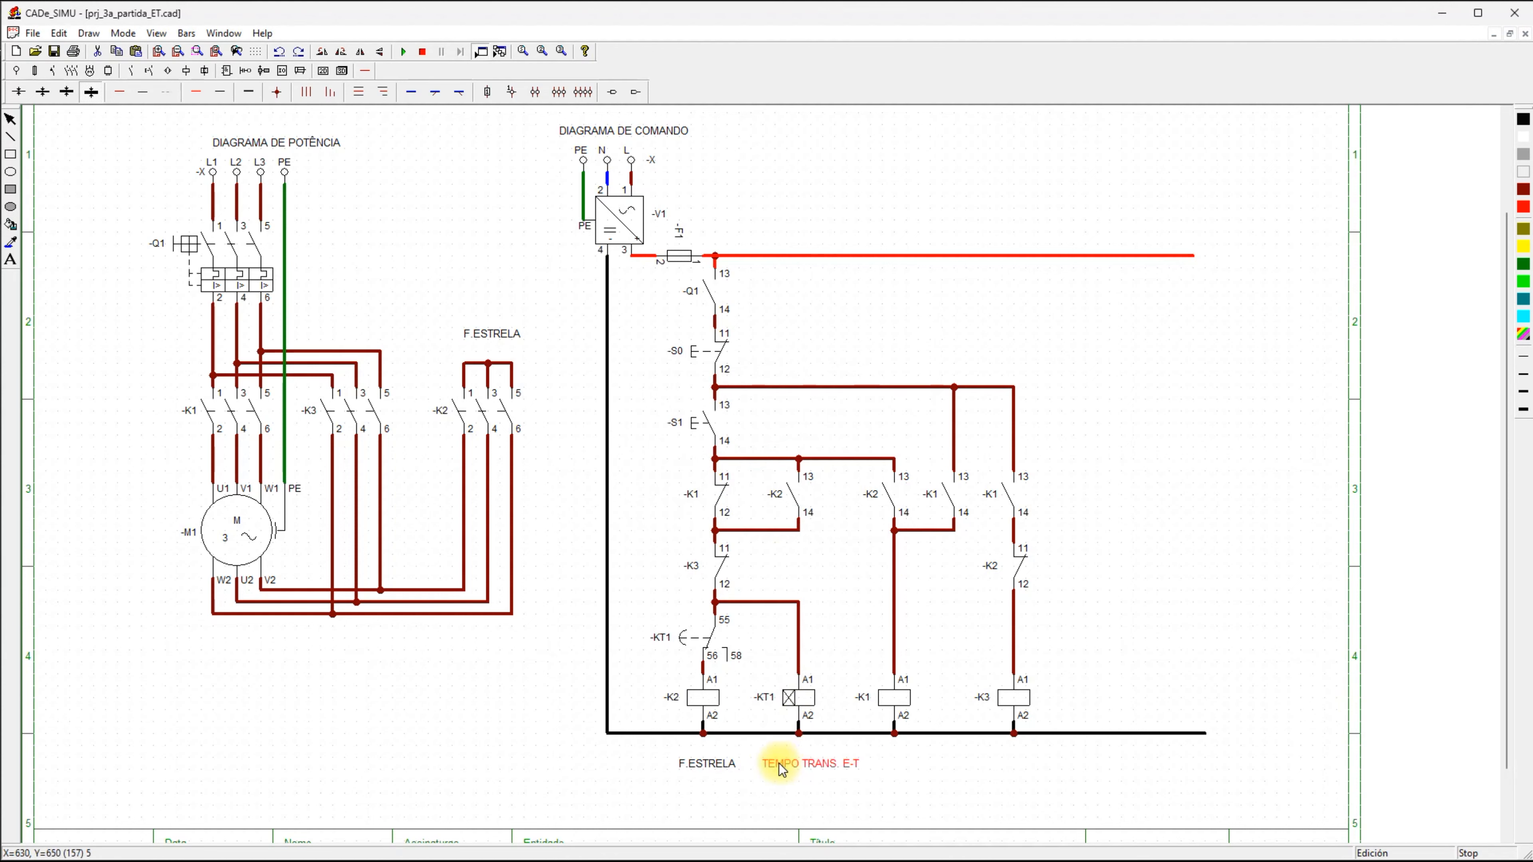
Add the text "AJUSTE 8s" as a second line directly under the KT1 timer label.
click(12, 262)
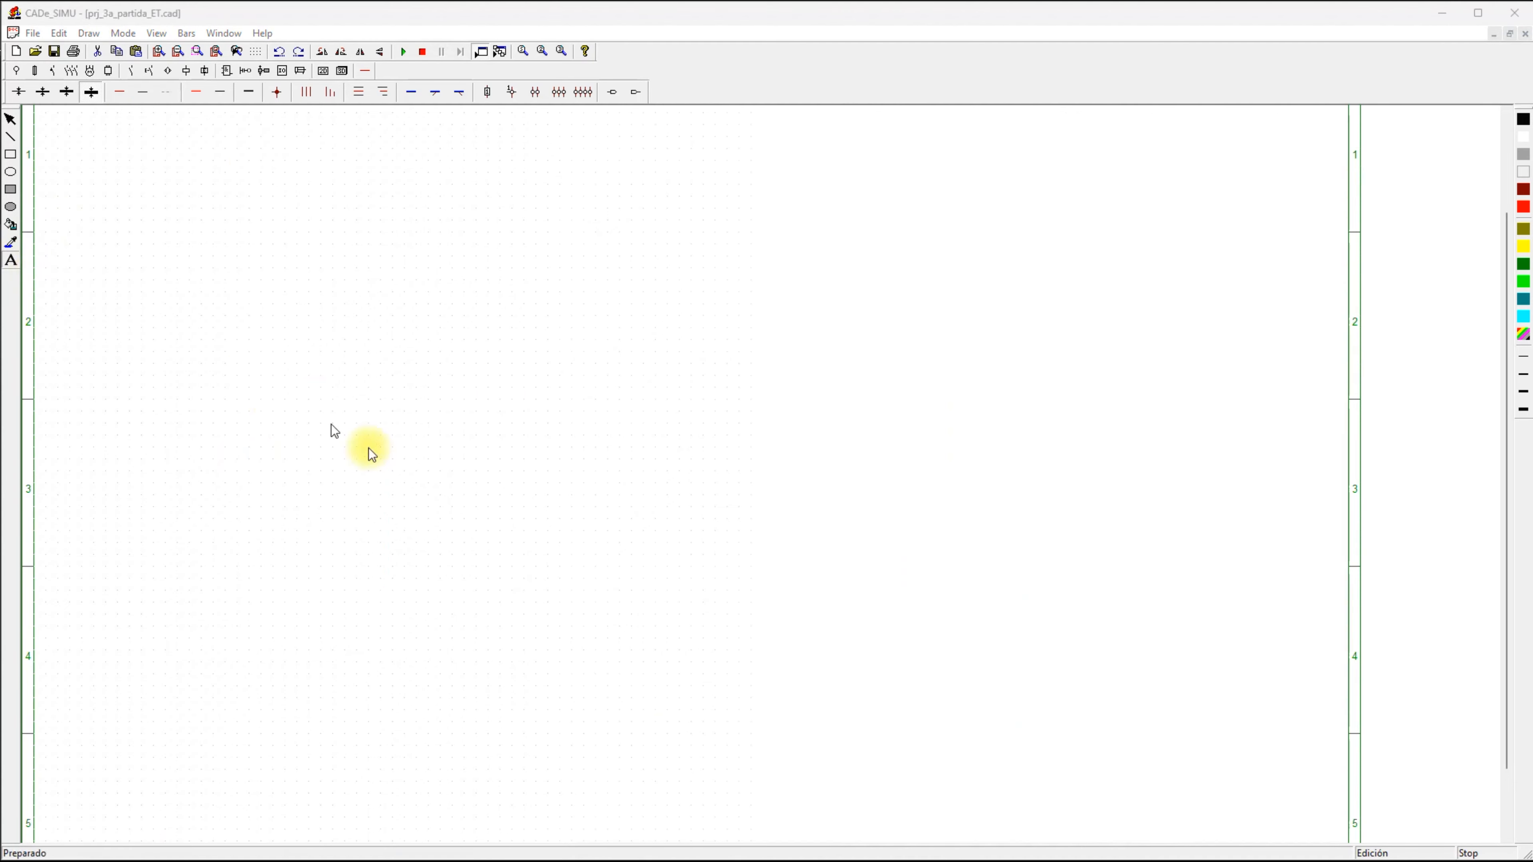
text(AJ)
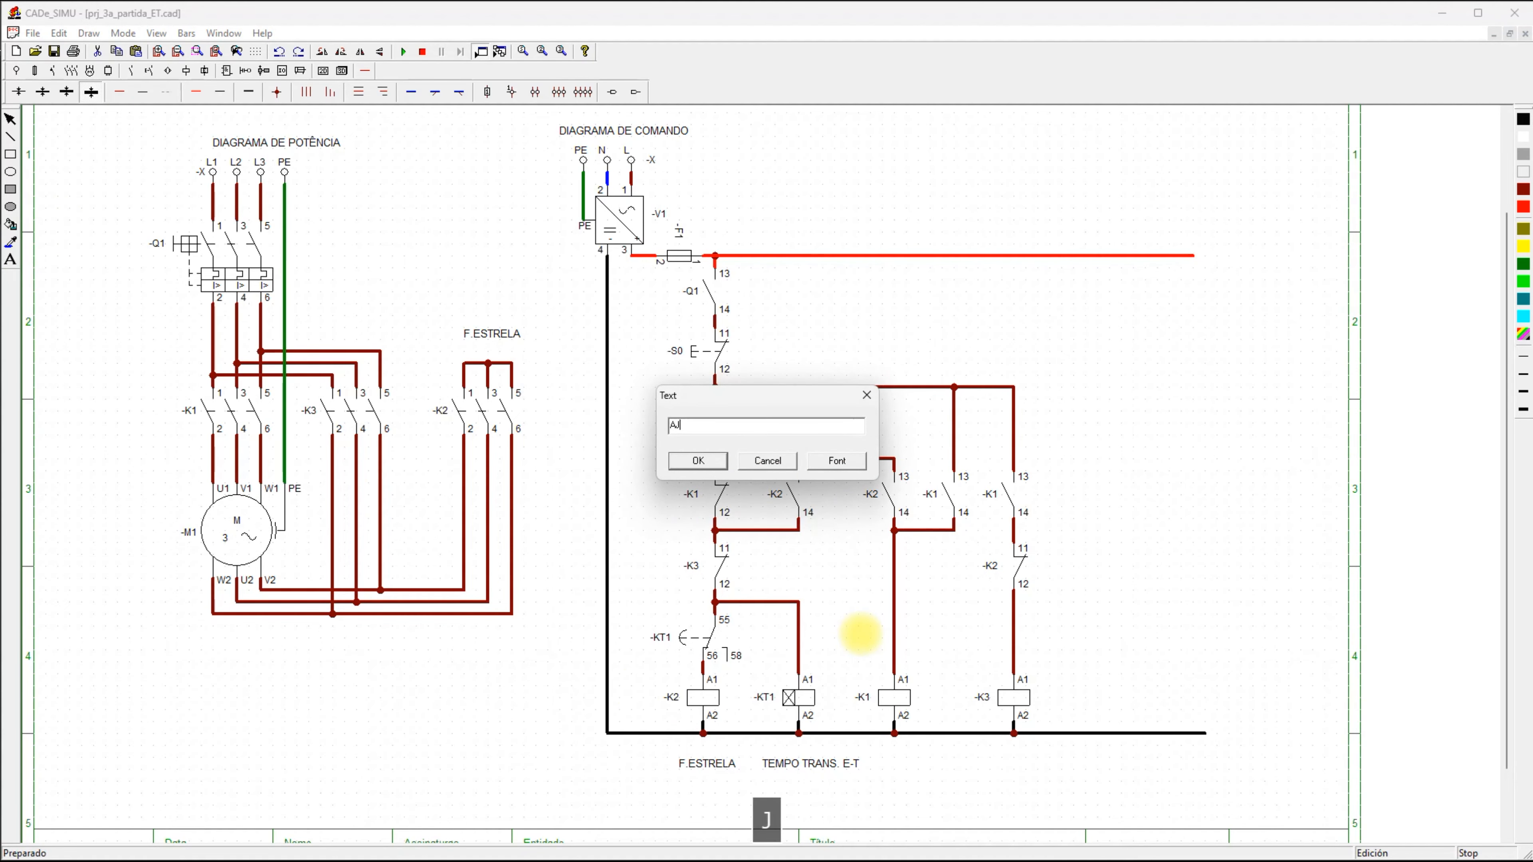
text(USTE 8s)
click(698, 462)
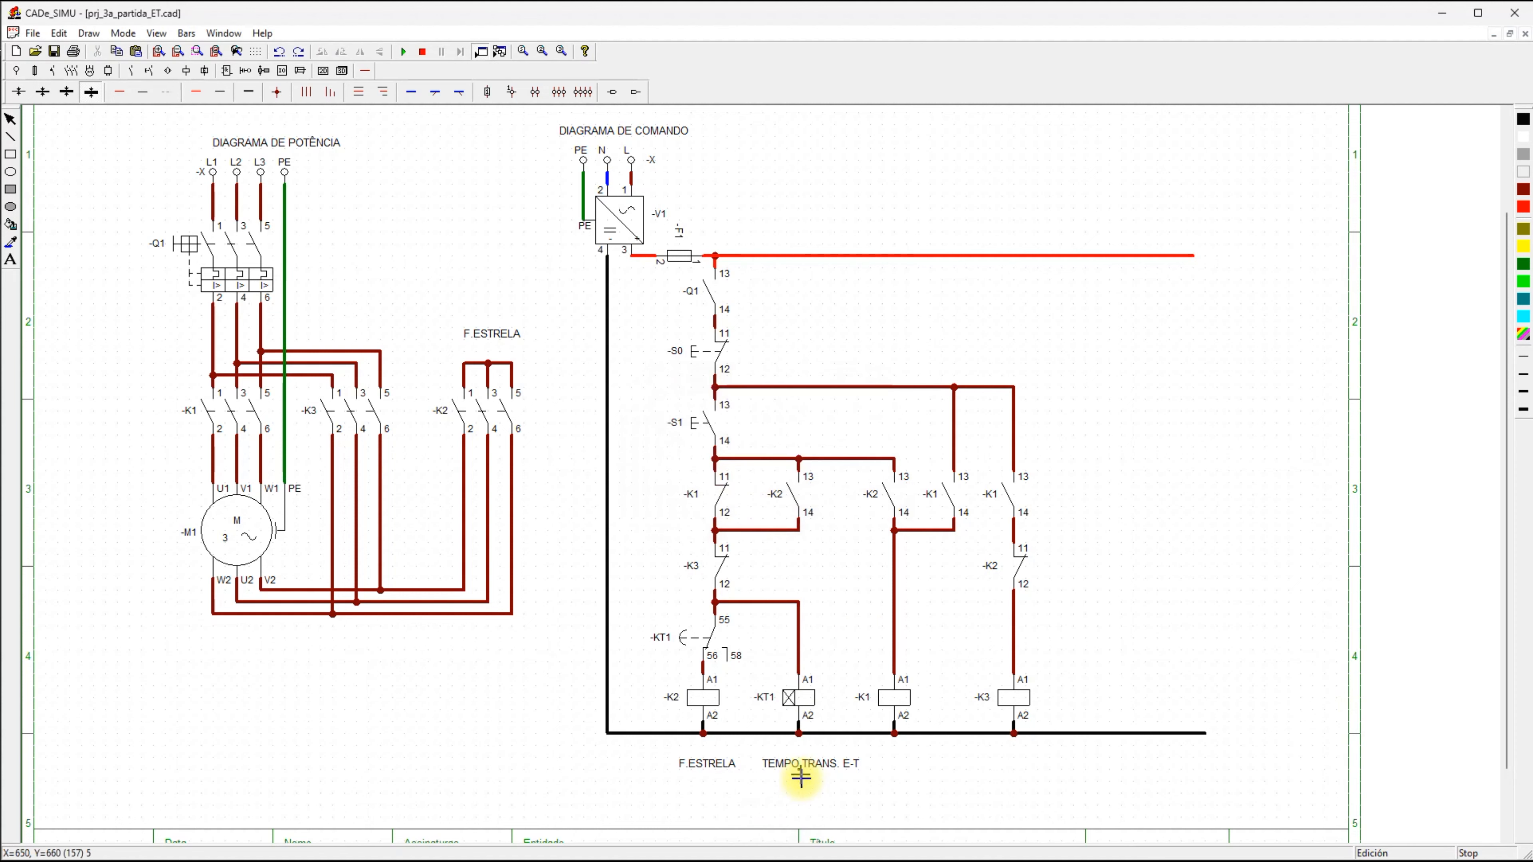
click(777, 777)
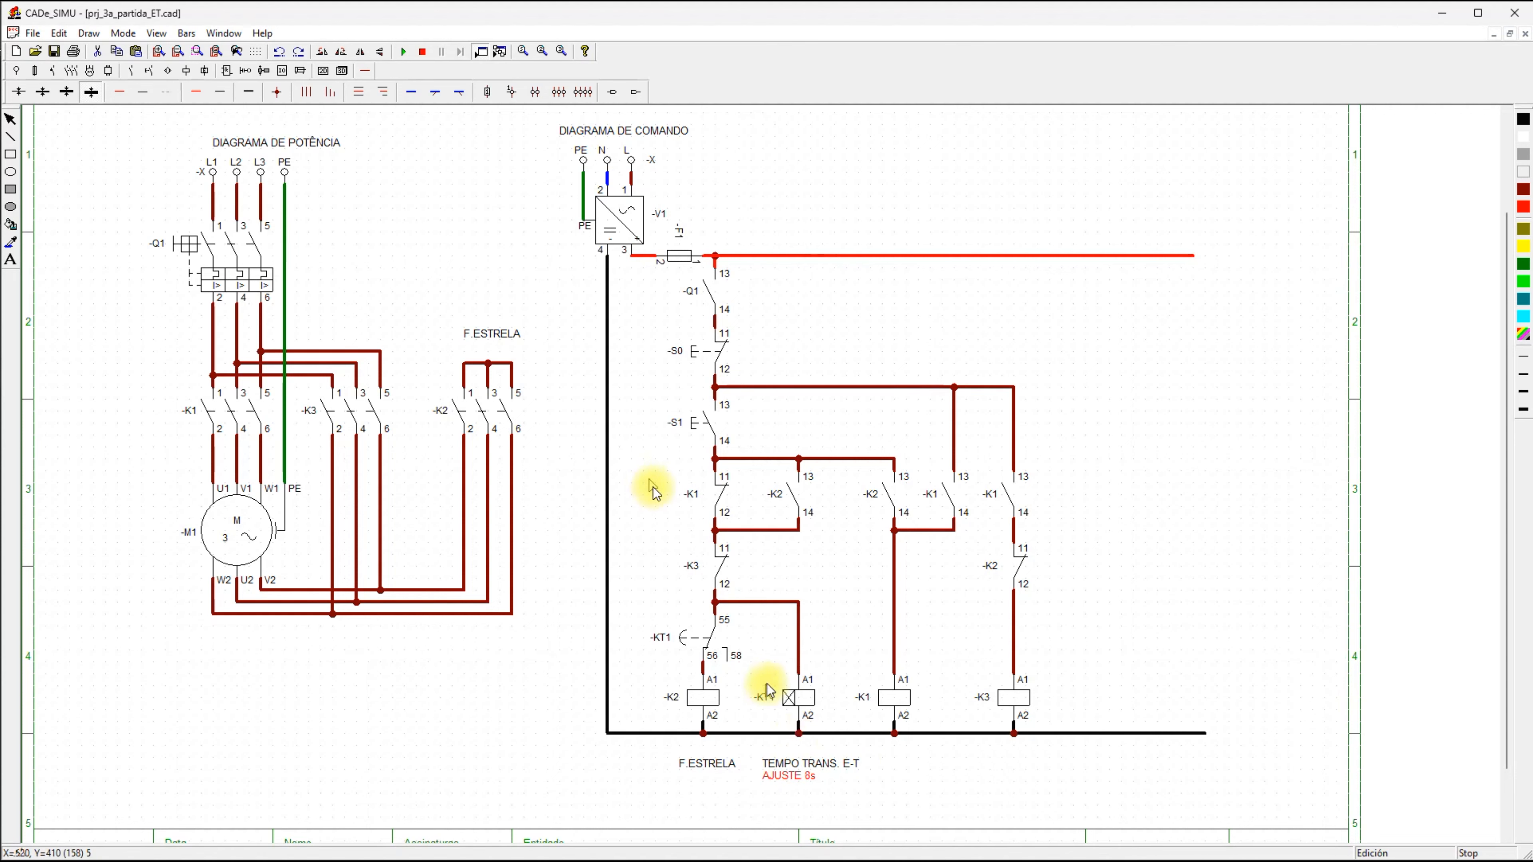
Add the text label "ALIMENTAÇÃO" beneath coil K1, in line with the other coil labels.
click(11, 259)
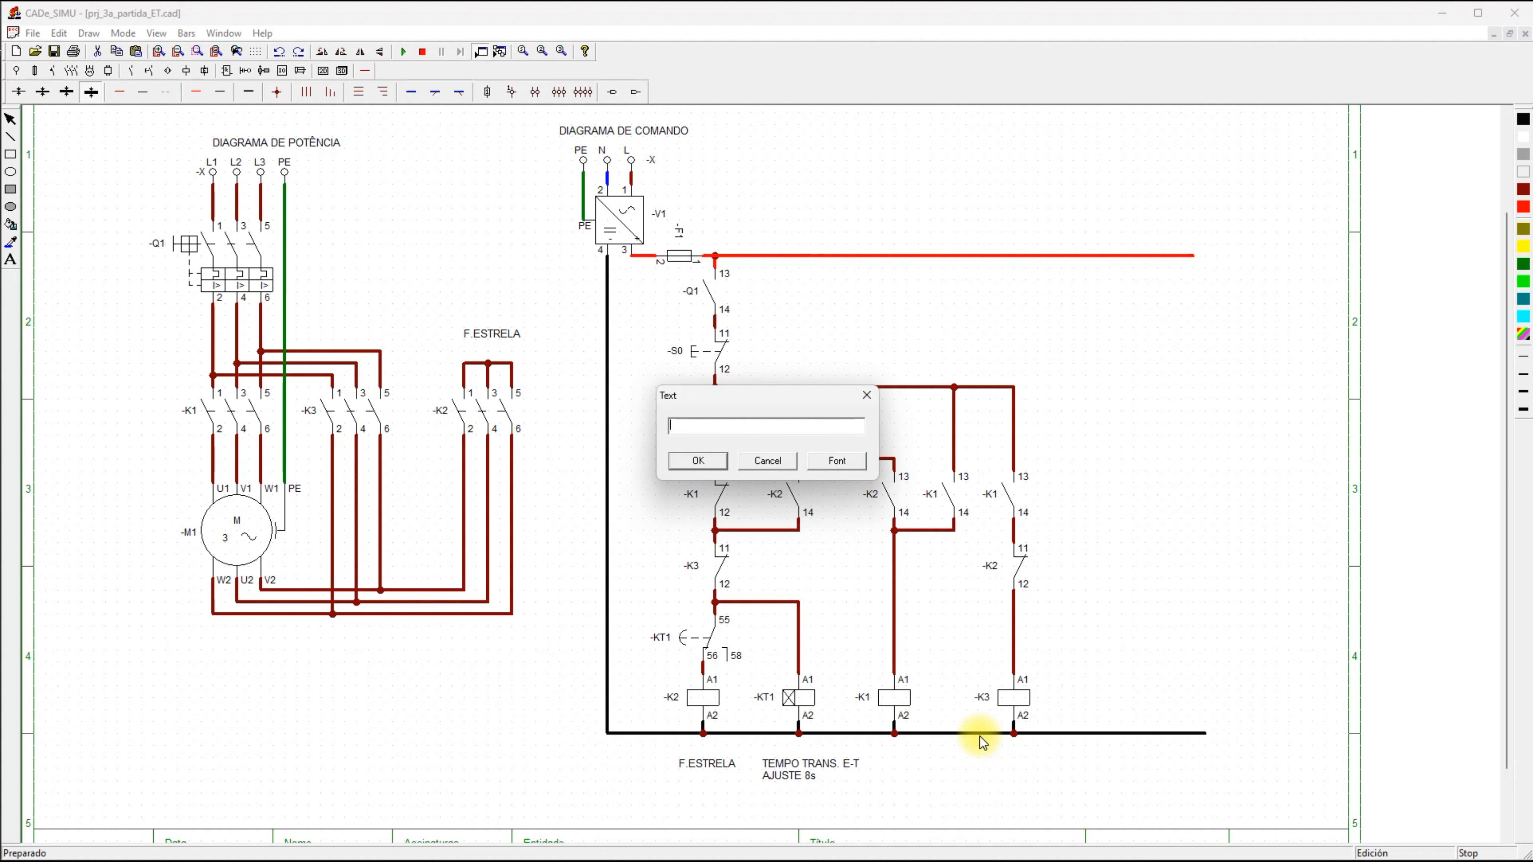
text(ALIM)
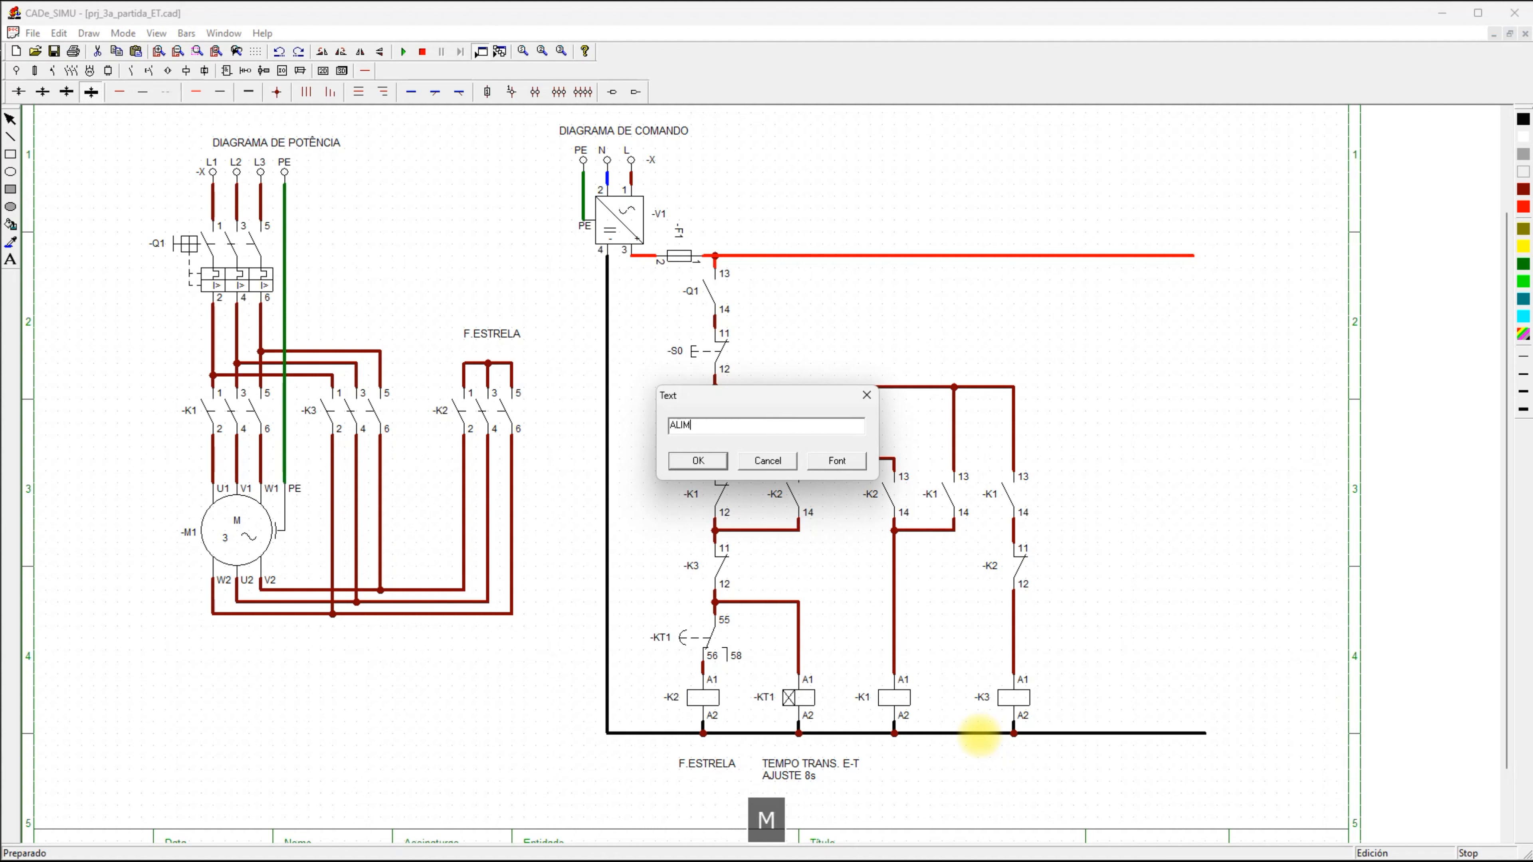
text(ENTAÇÃO)
key(Return)
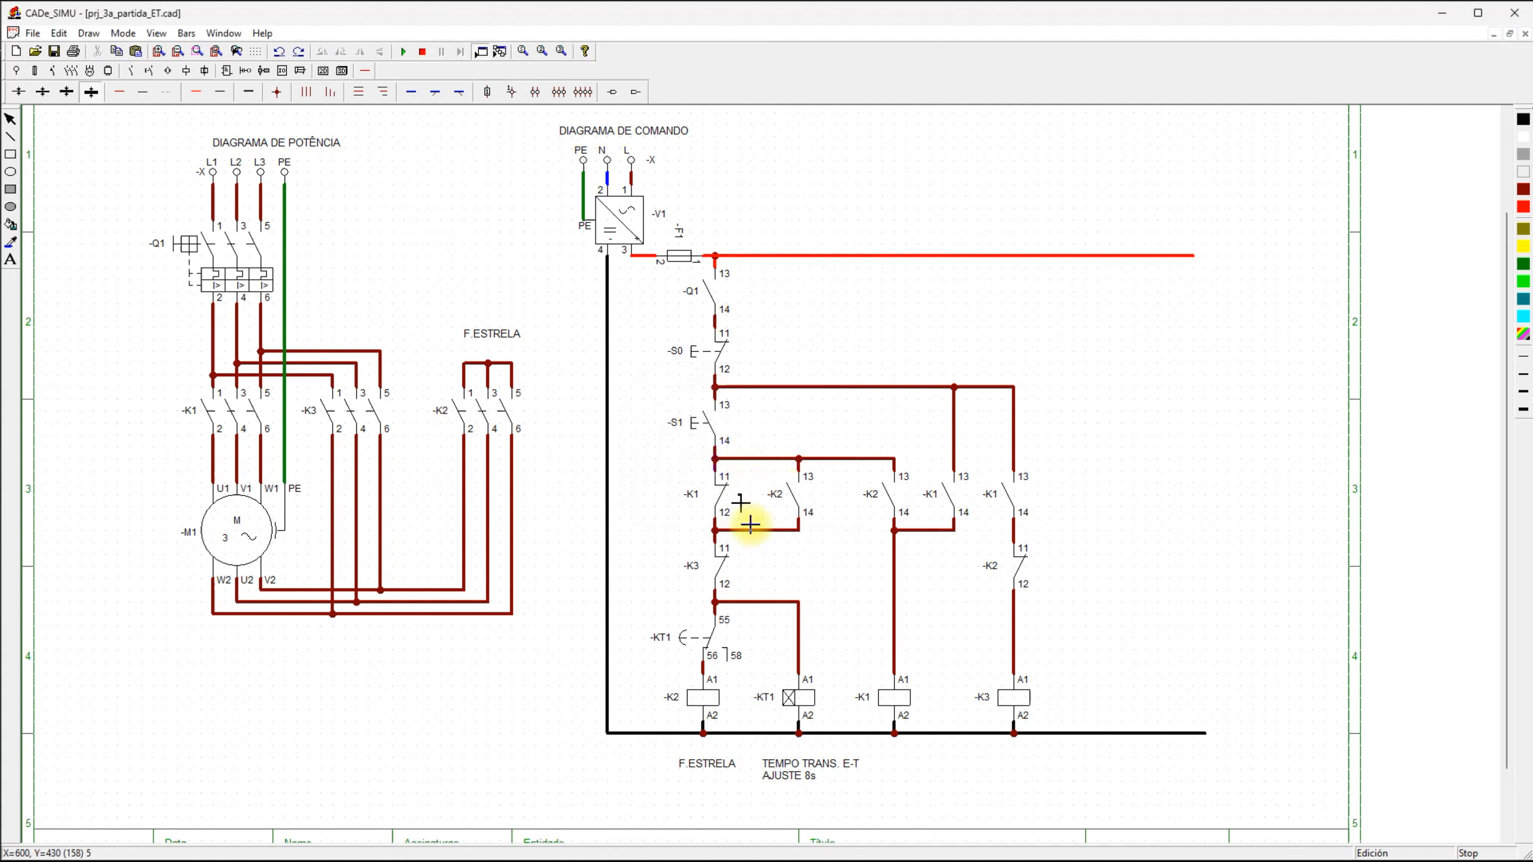
click(884, 763)
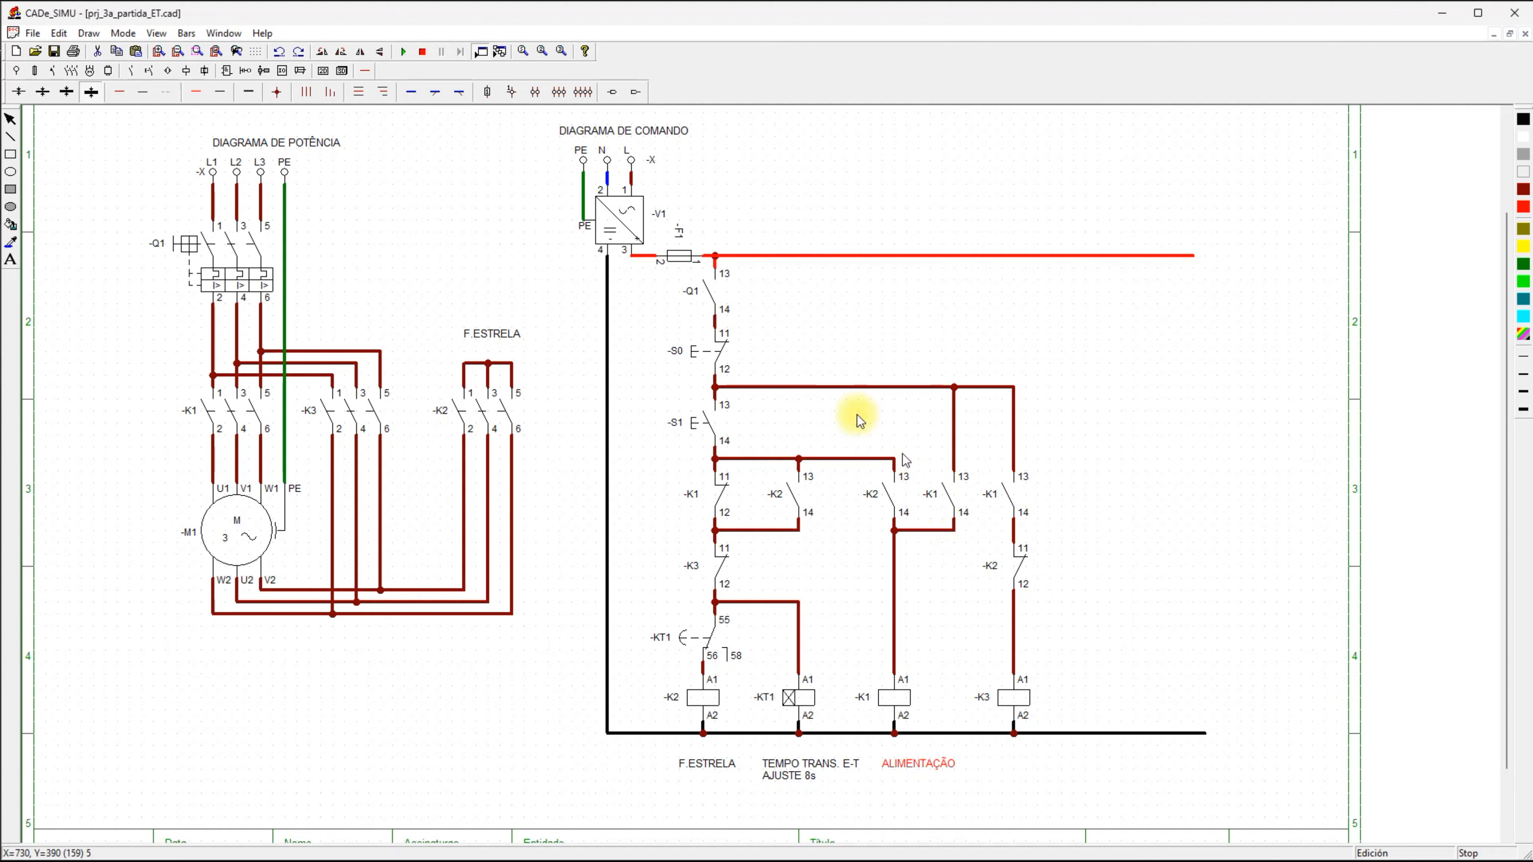
Add the text label "F.TRIÂNGULO" beneath coil K3, in line with the other coil labels.
click(10, 260)
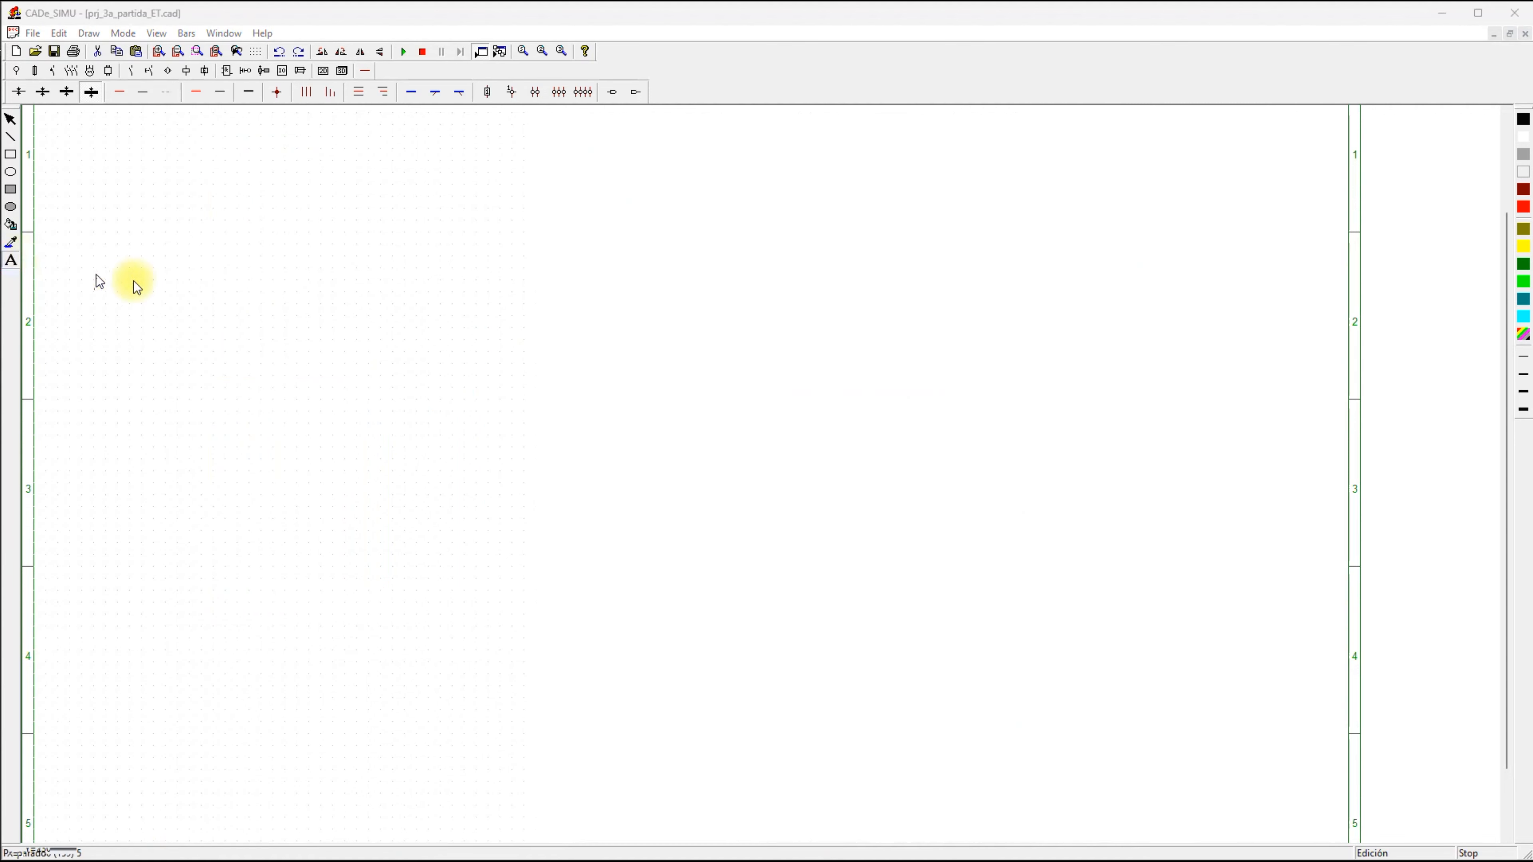
text(F.)
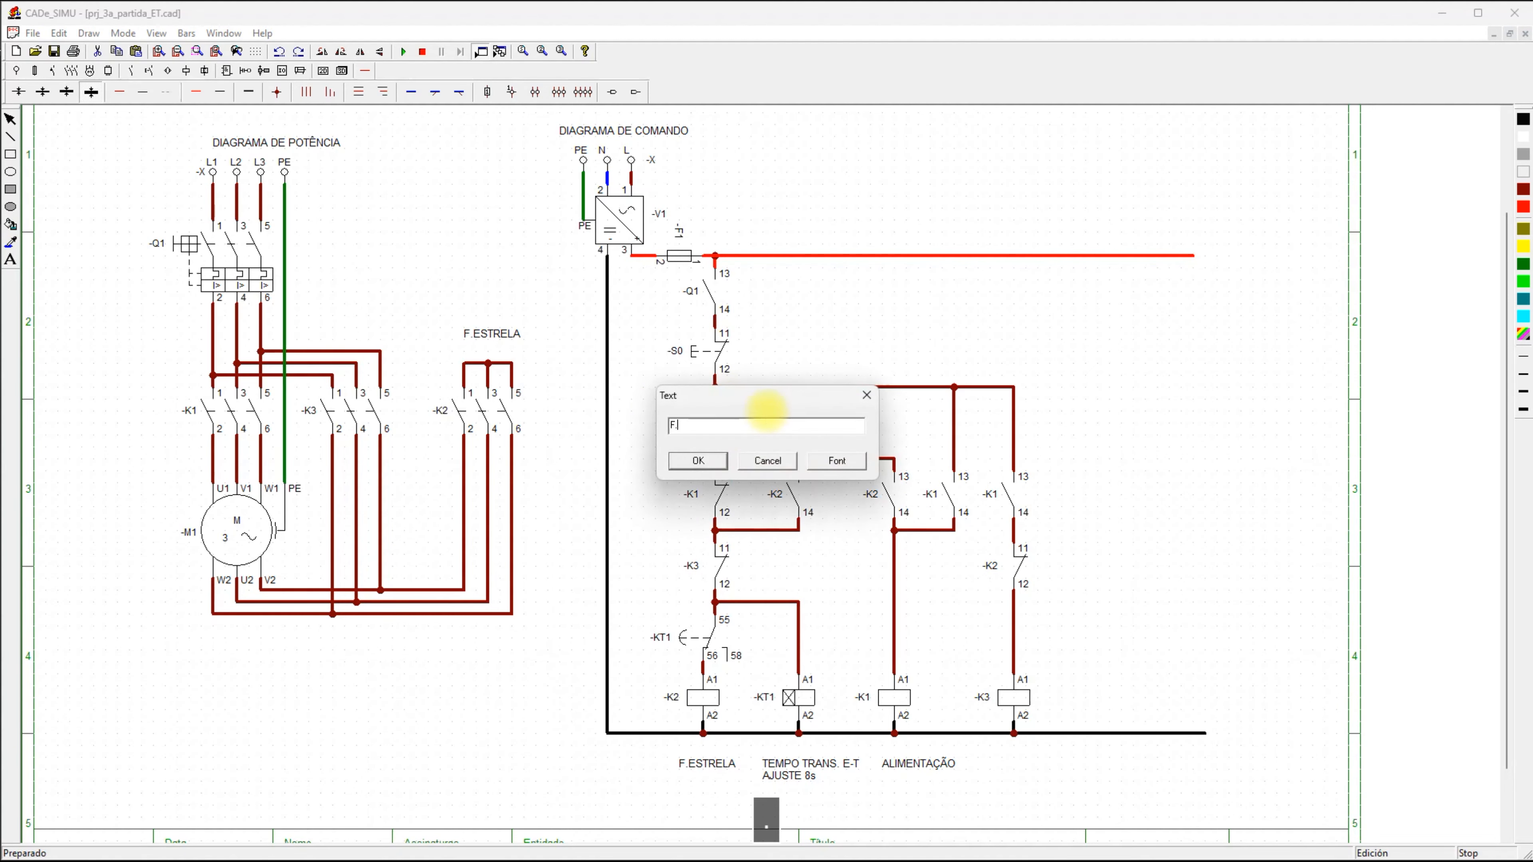
text(TRIÂNGULO)
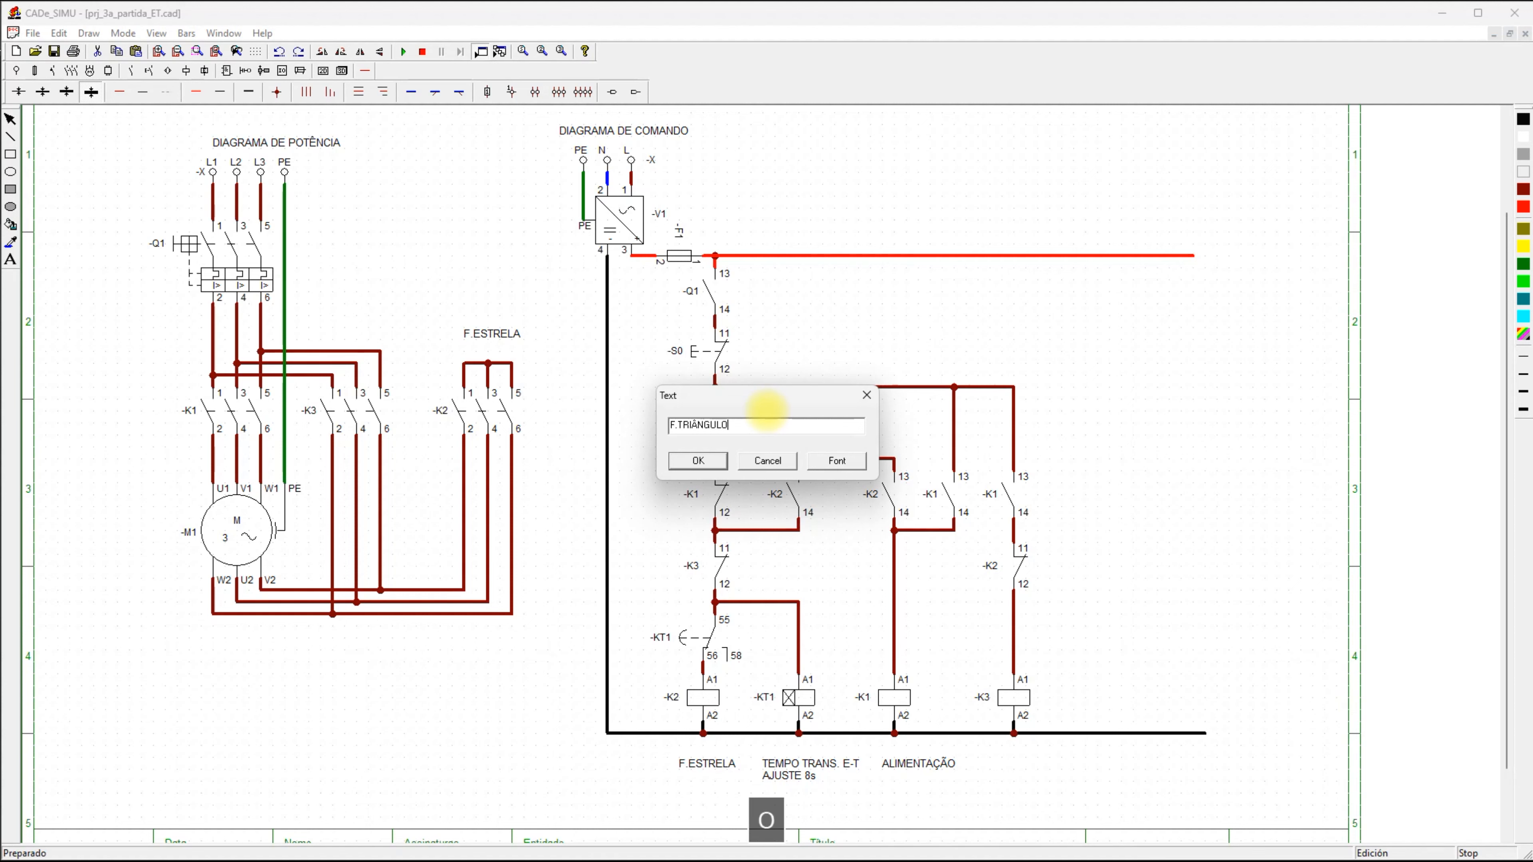
click(721, 461)
click(1012, 765)
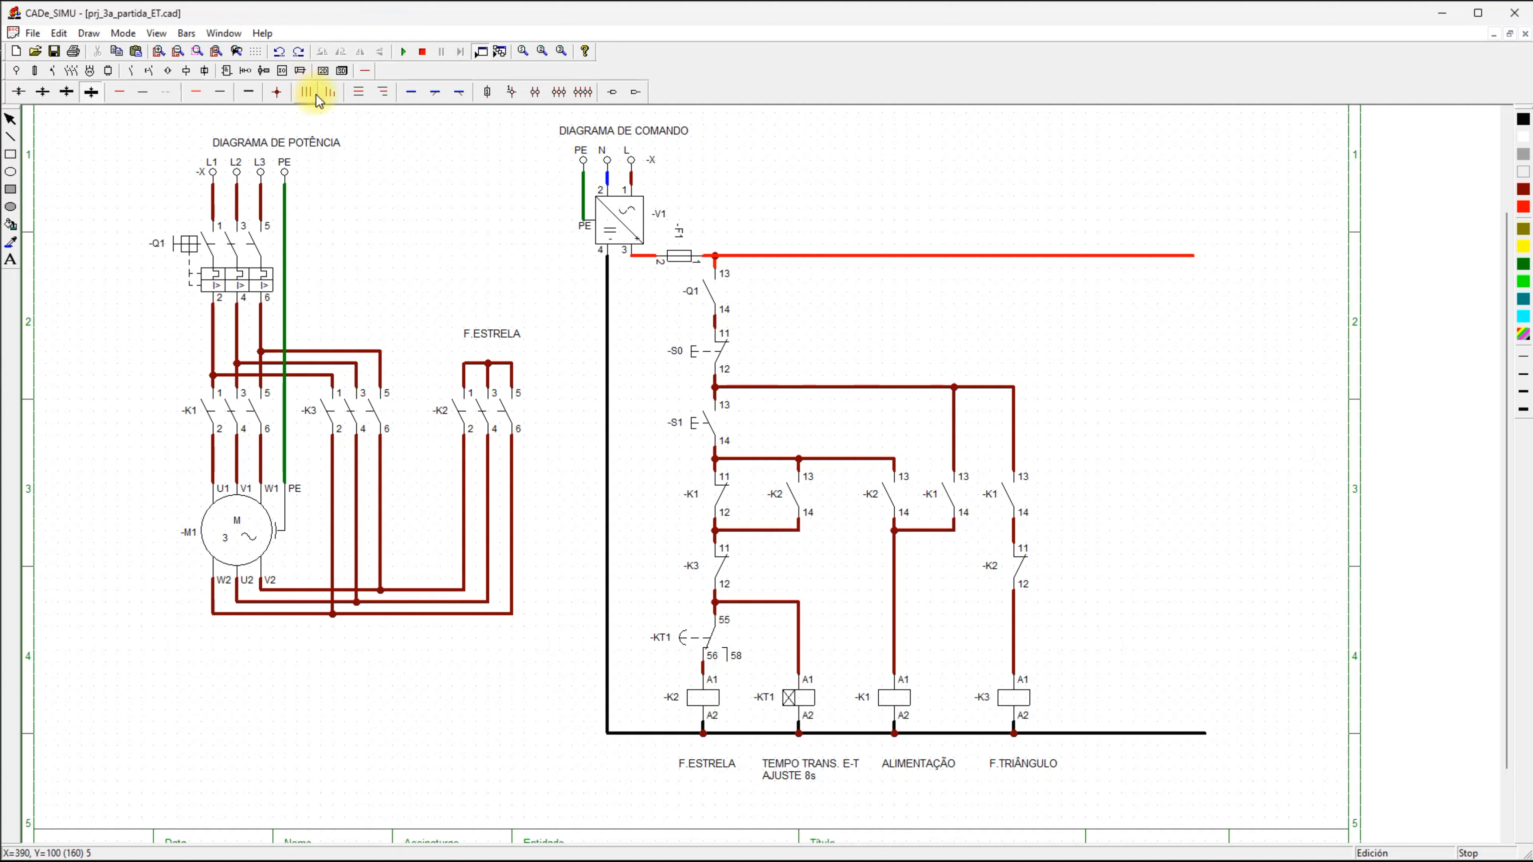
Place two indicator lamps and an intermittent timer coil beside coil K3, with the timer between K3 and the lamps.
click(186, 73)
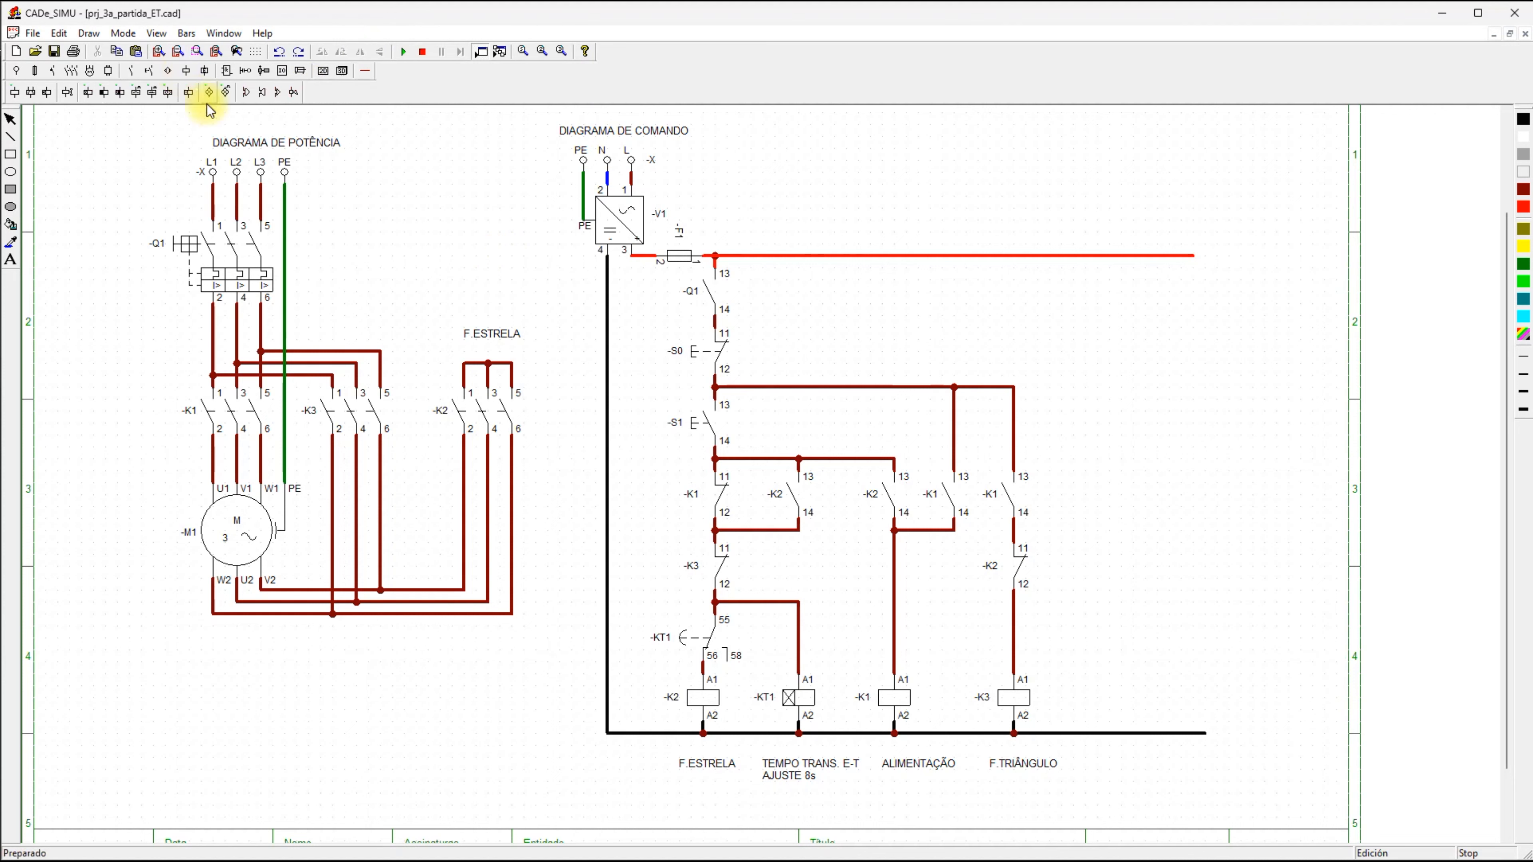
click(215, 93)
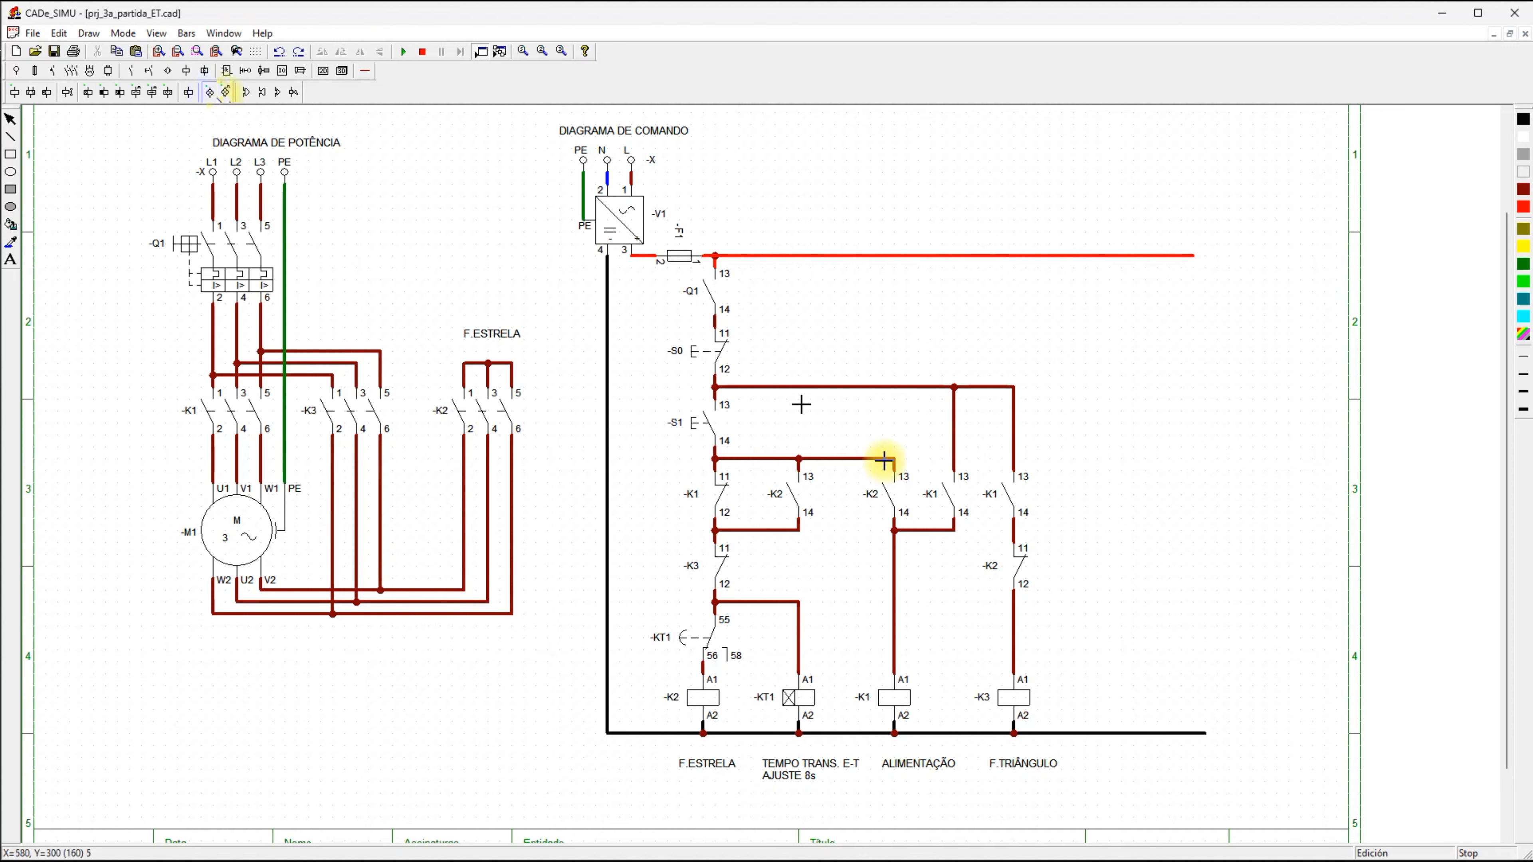
click(1168, 679)
click(1168, 679)
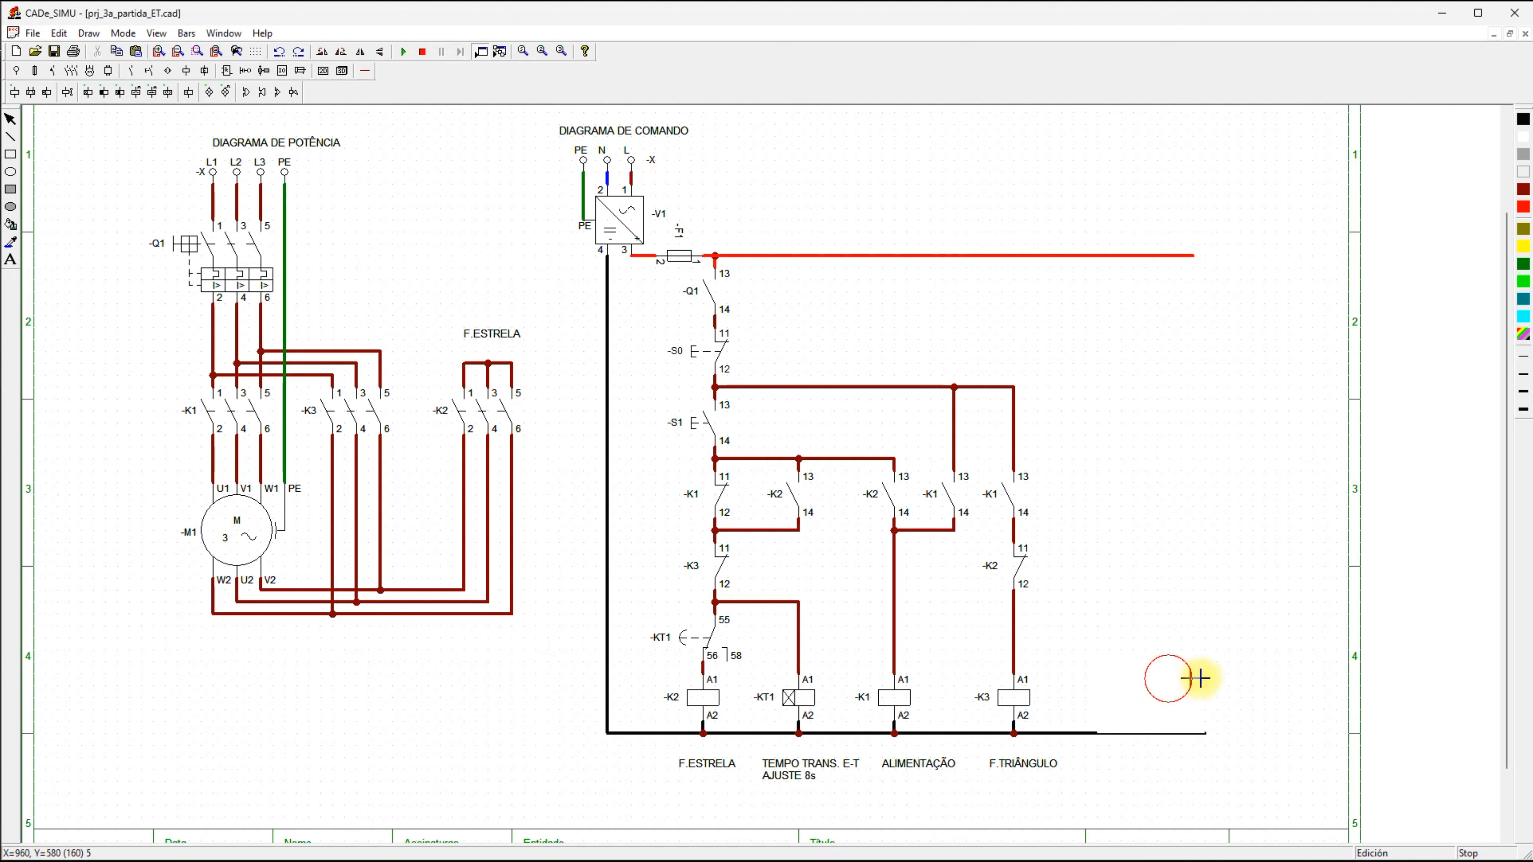
click(1249, 679)
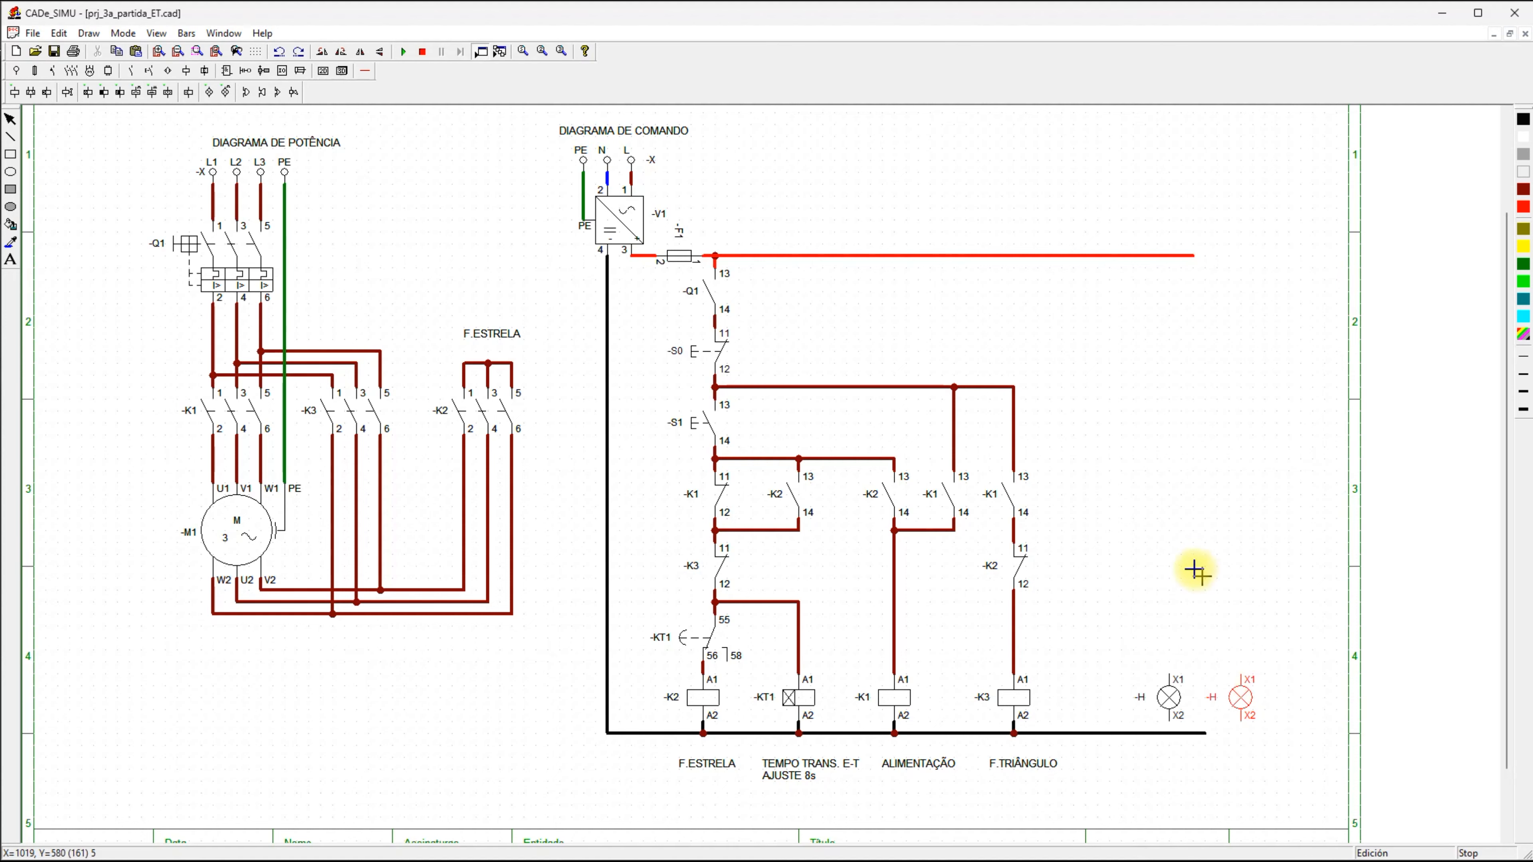
key(Escape)
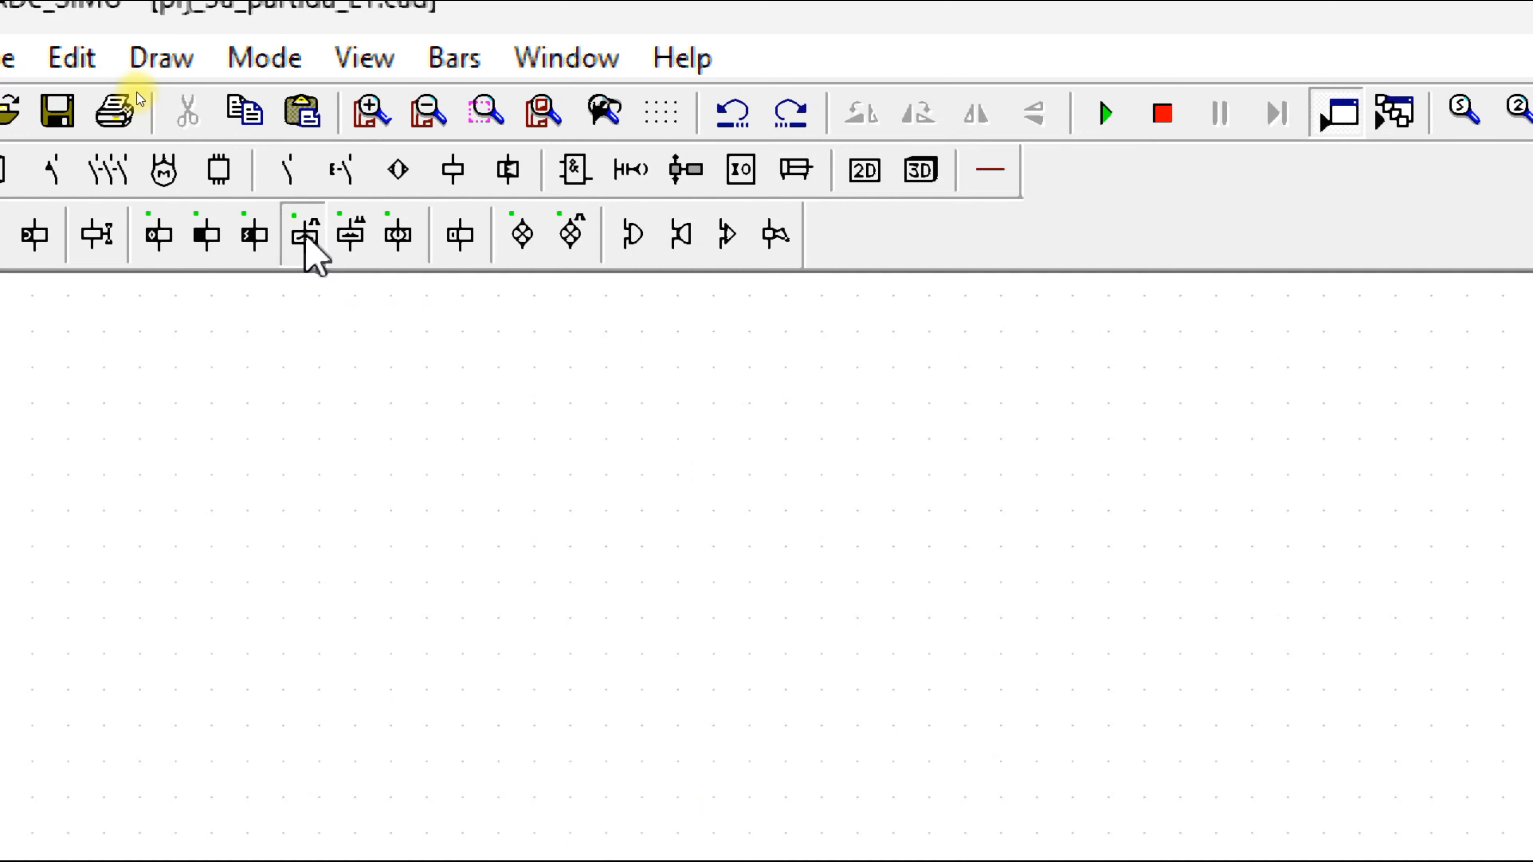
click(520, 242)
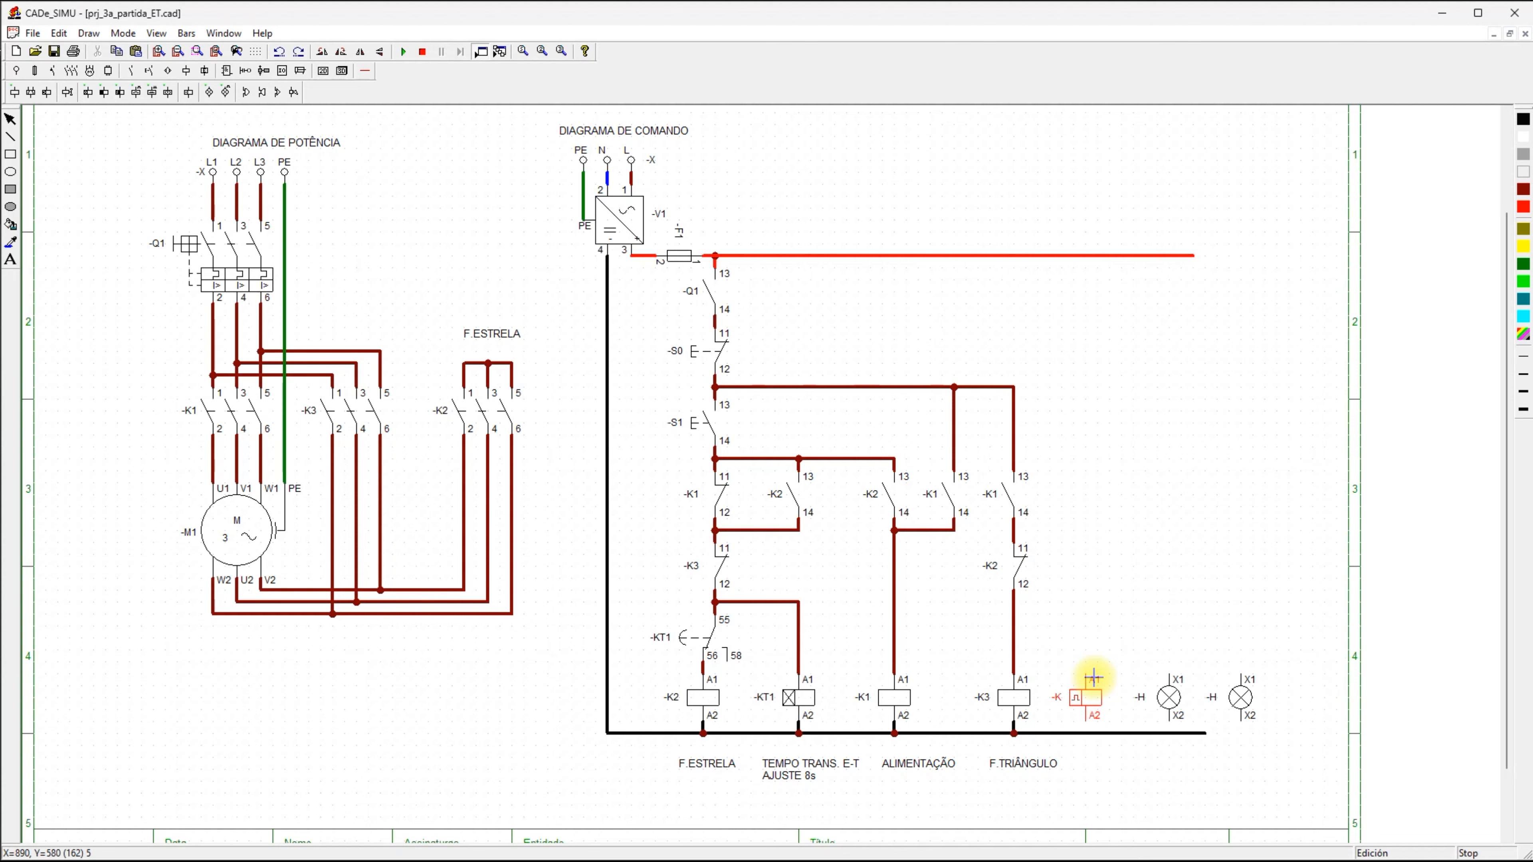
click(1105, 677)
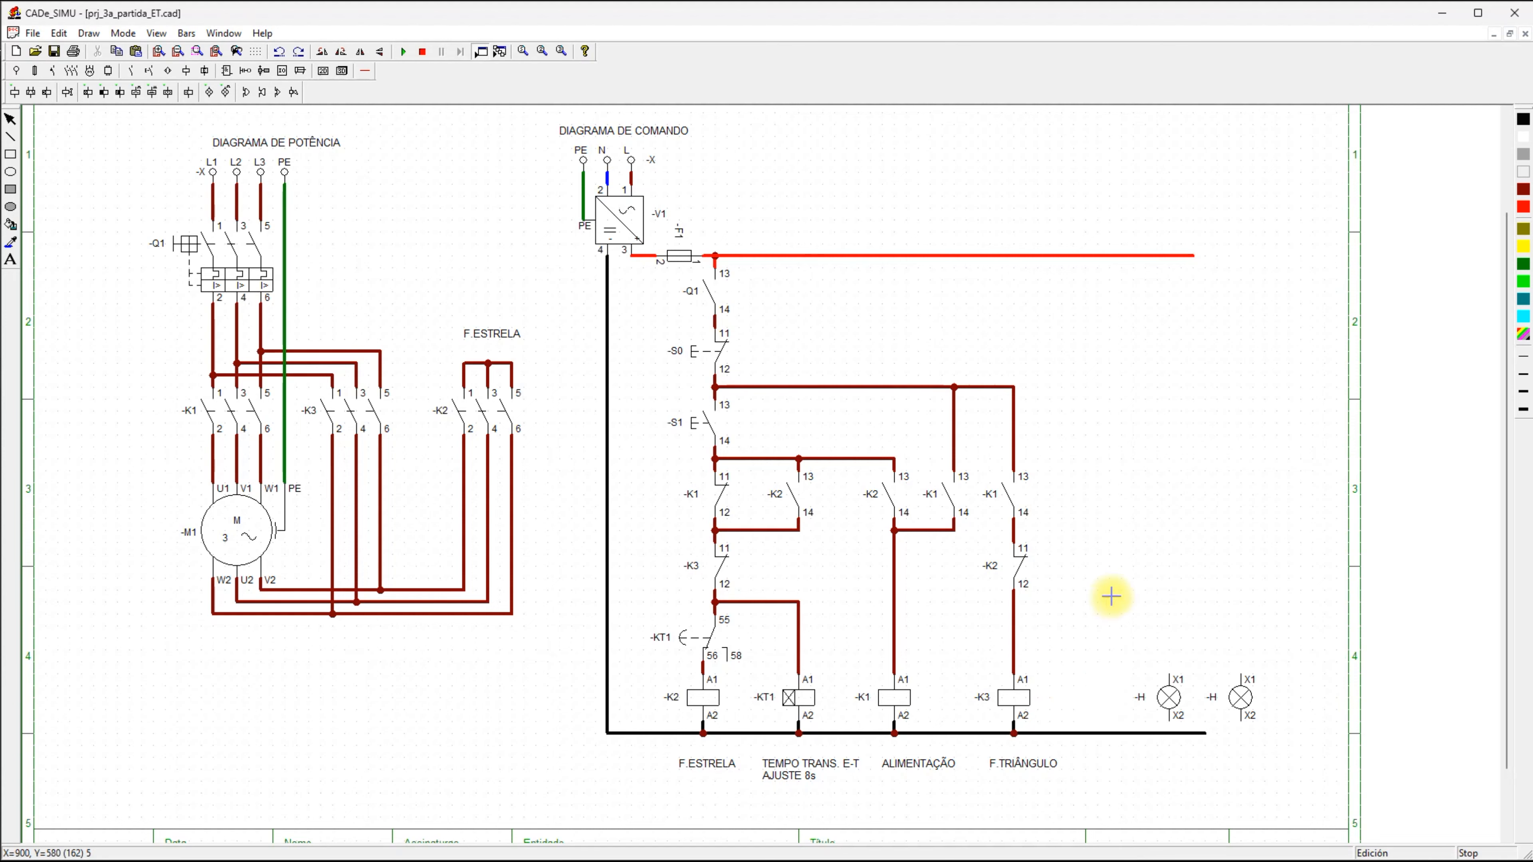
Delete the horizontal positive rail after fuse F1 and the horizontal negative rail beneath the coils.
click(954, 257)
key(Delete)
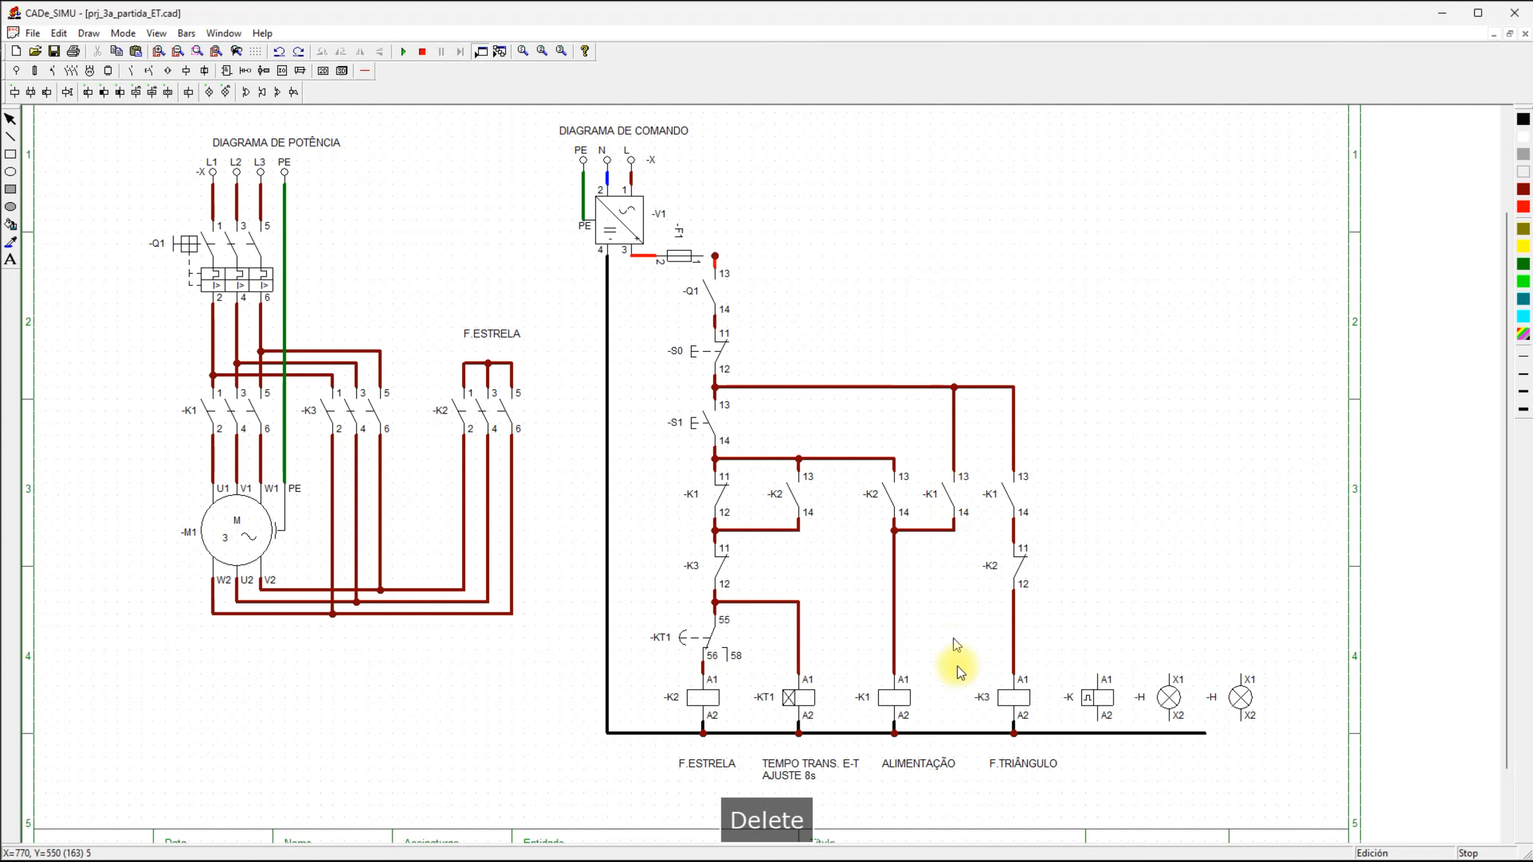
click(968, 733)
key(Delete)
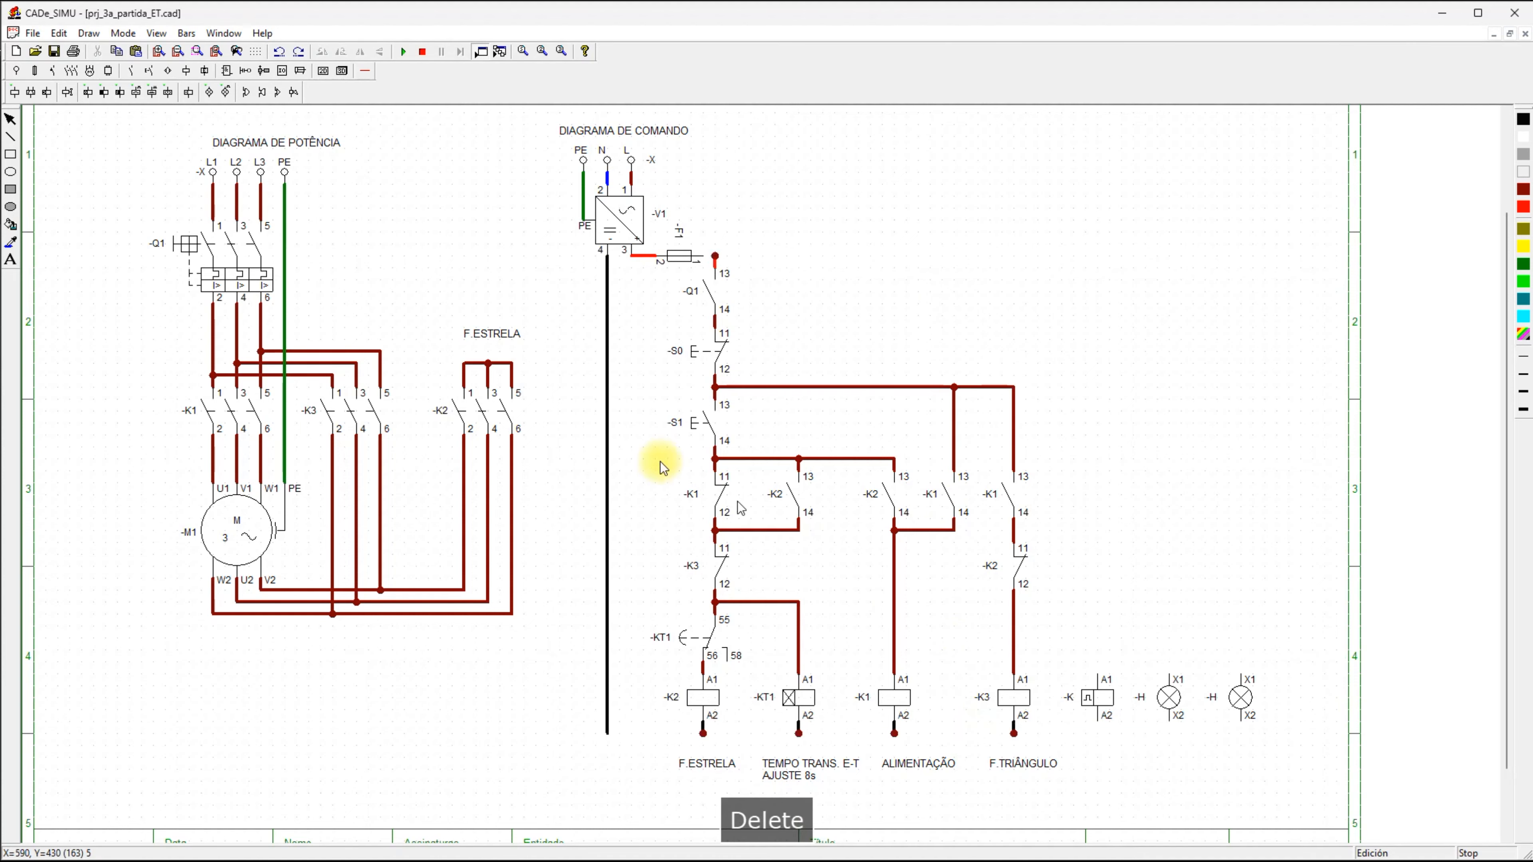
Redraw the horizontal negative and positive rails, extending both across the circuit as far as the outermost lamp.
click(364, 71)
click(168, 94)
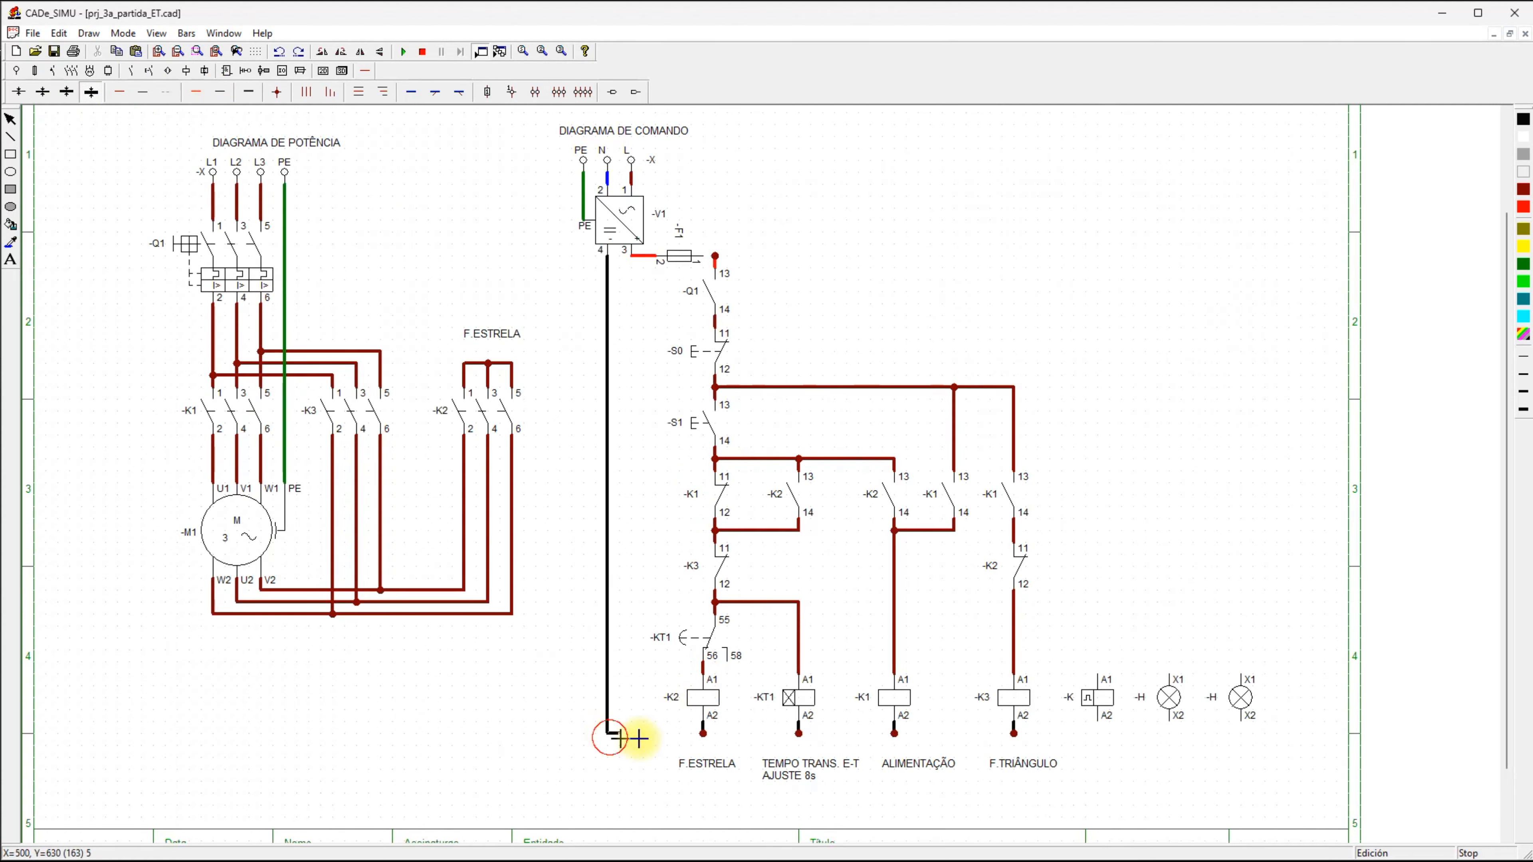
drag(638, 738, 1249, 744)
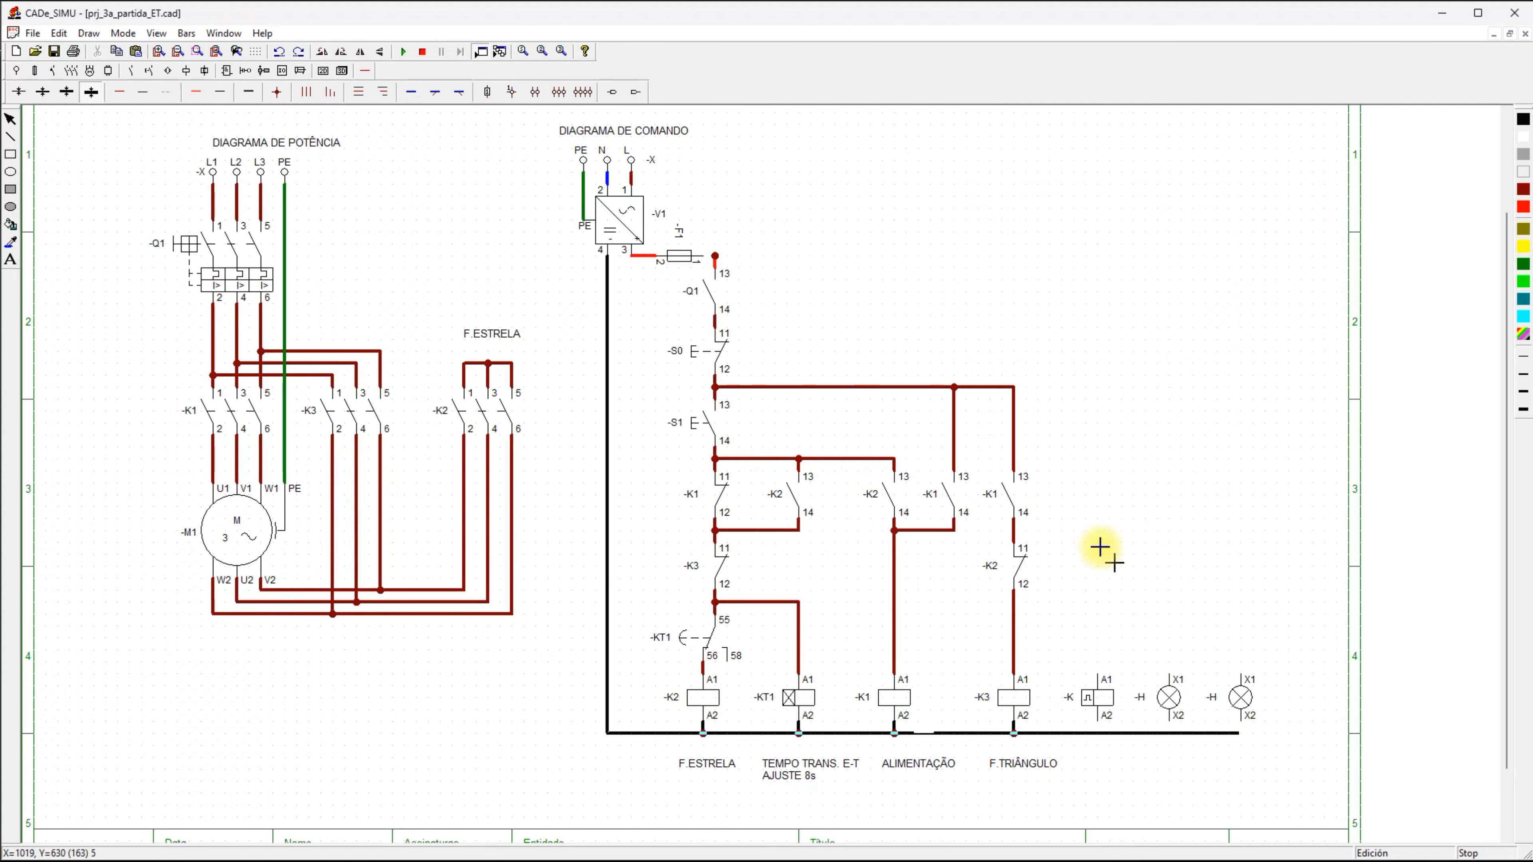
click(195, 96)
drag(714, 256, 1203, 270)
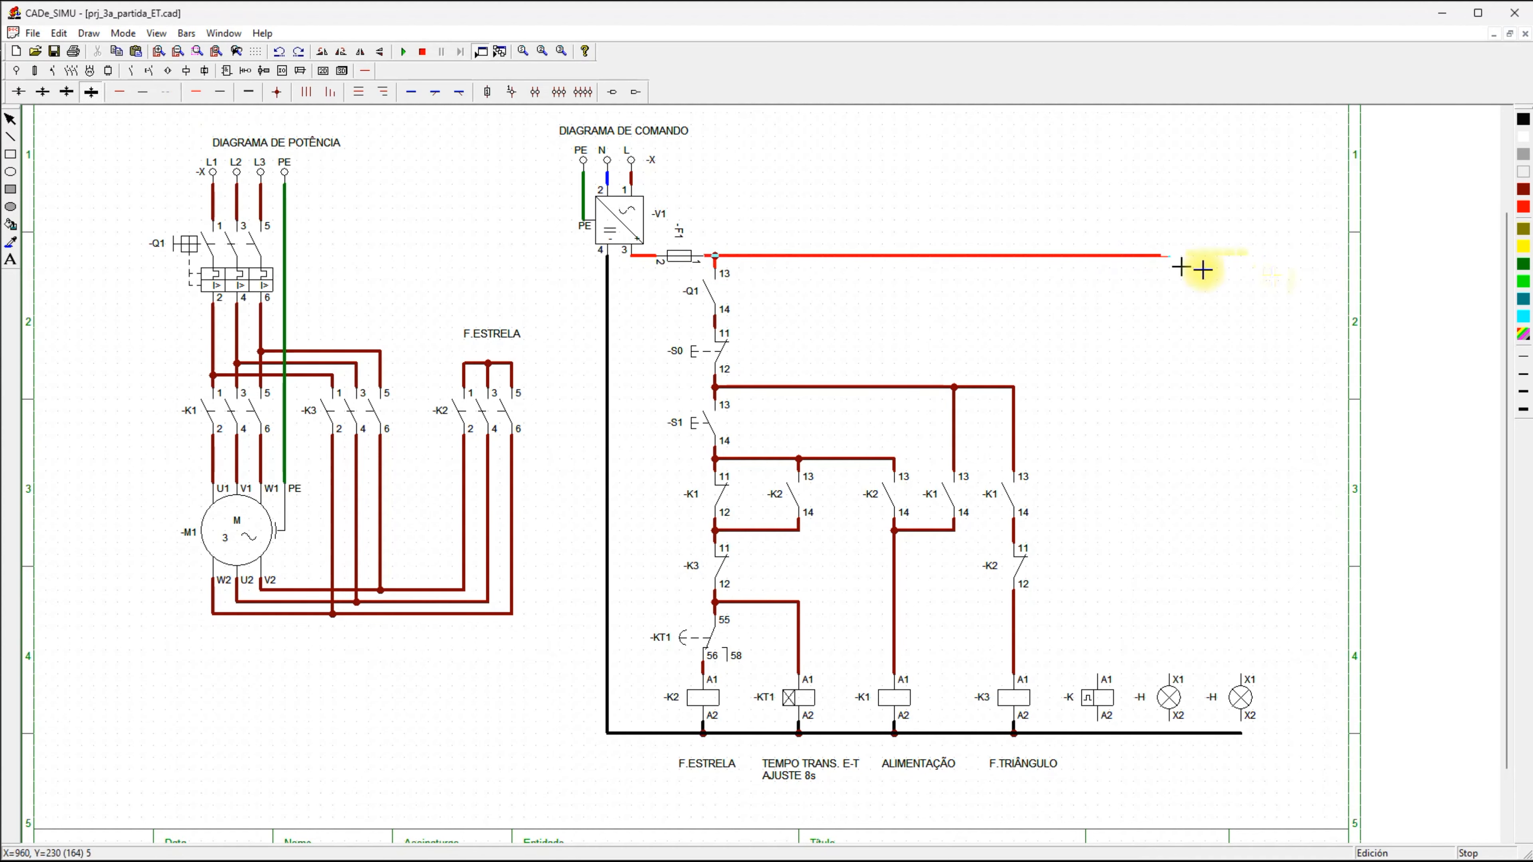
drag(1203, 270, 1255, 257)
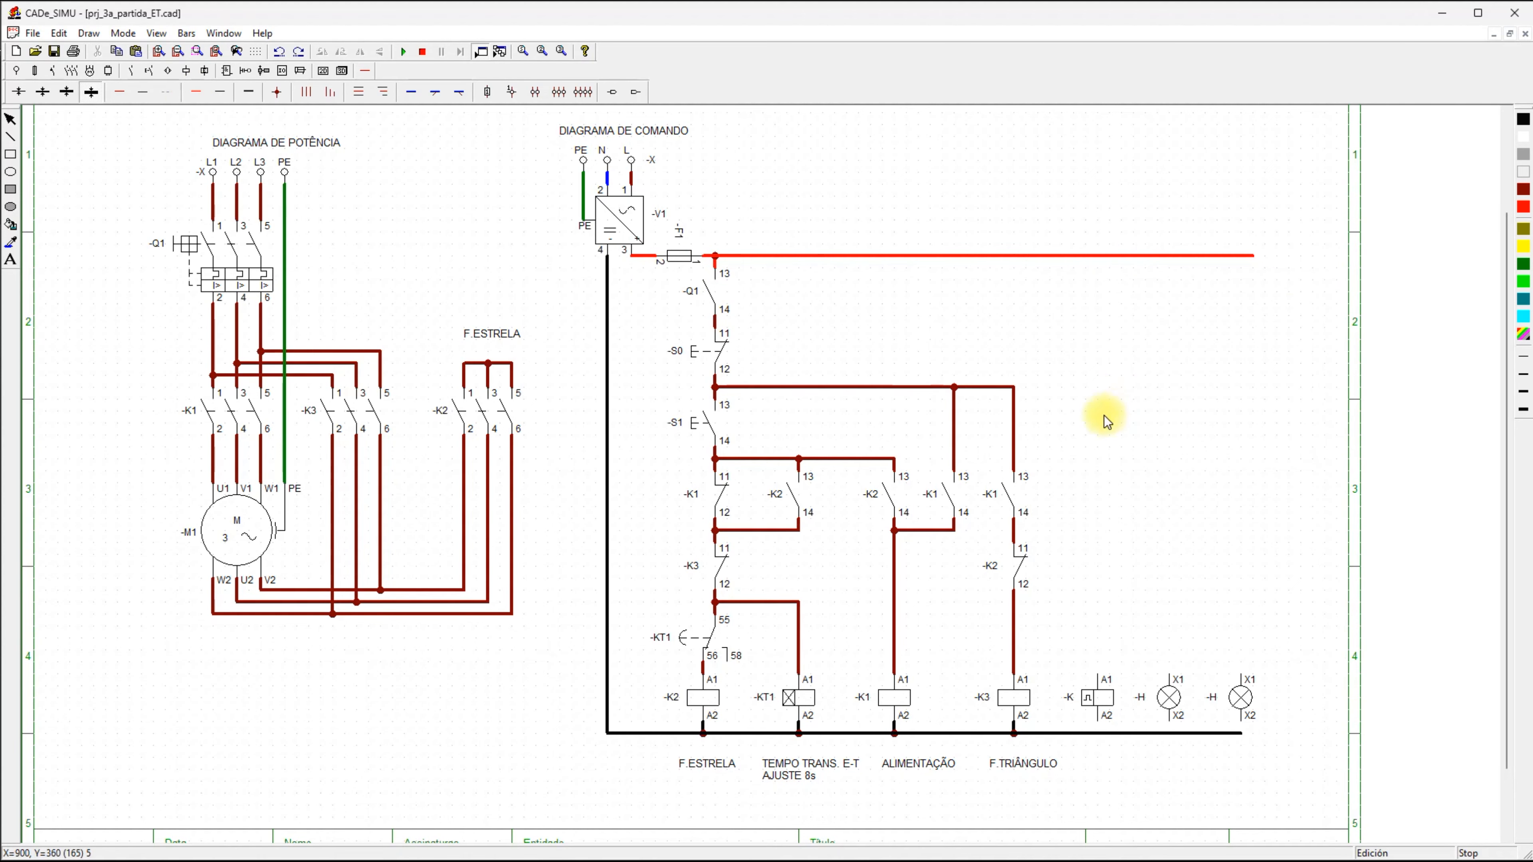
Name the intermittent timer coil -KT2 and set its timing to 500 with the x 0,1 Seg base.
double_click(1093, 697)
click(727, 372)
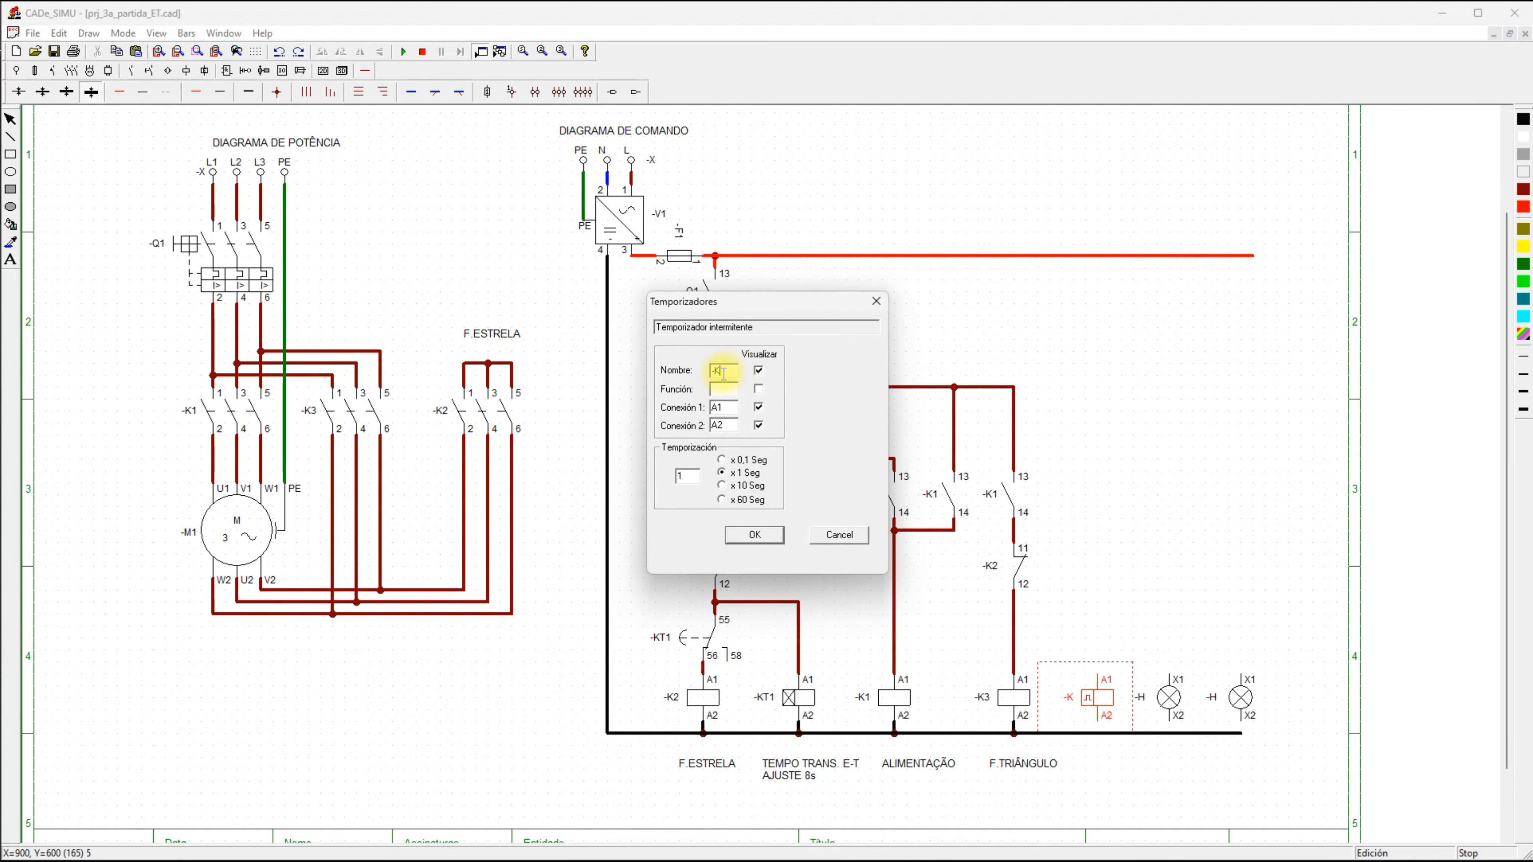
text(T2)
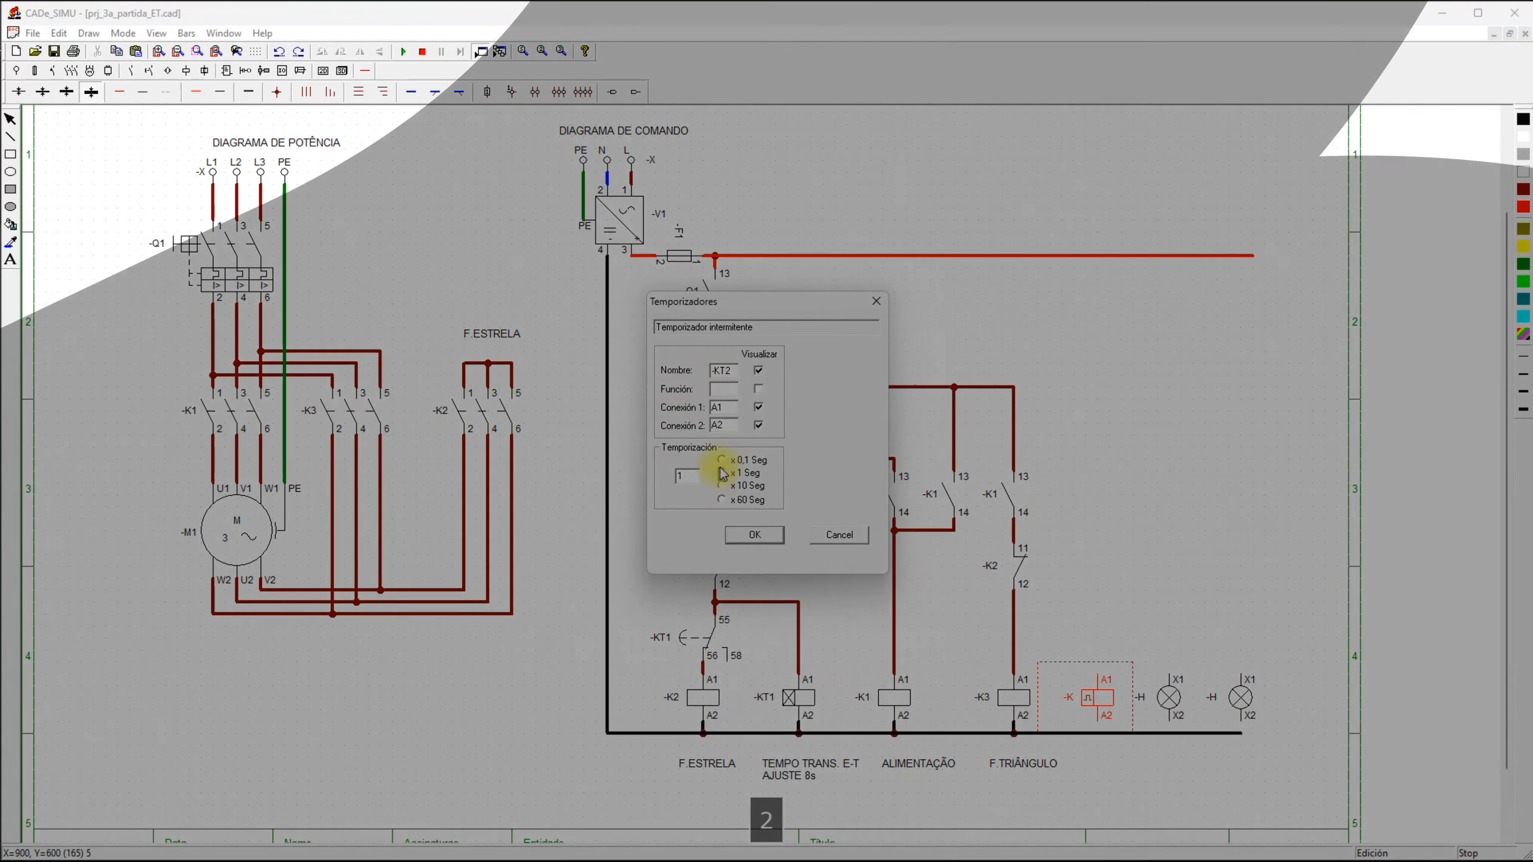
click(722, 460)
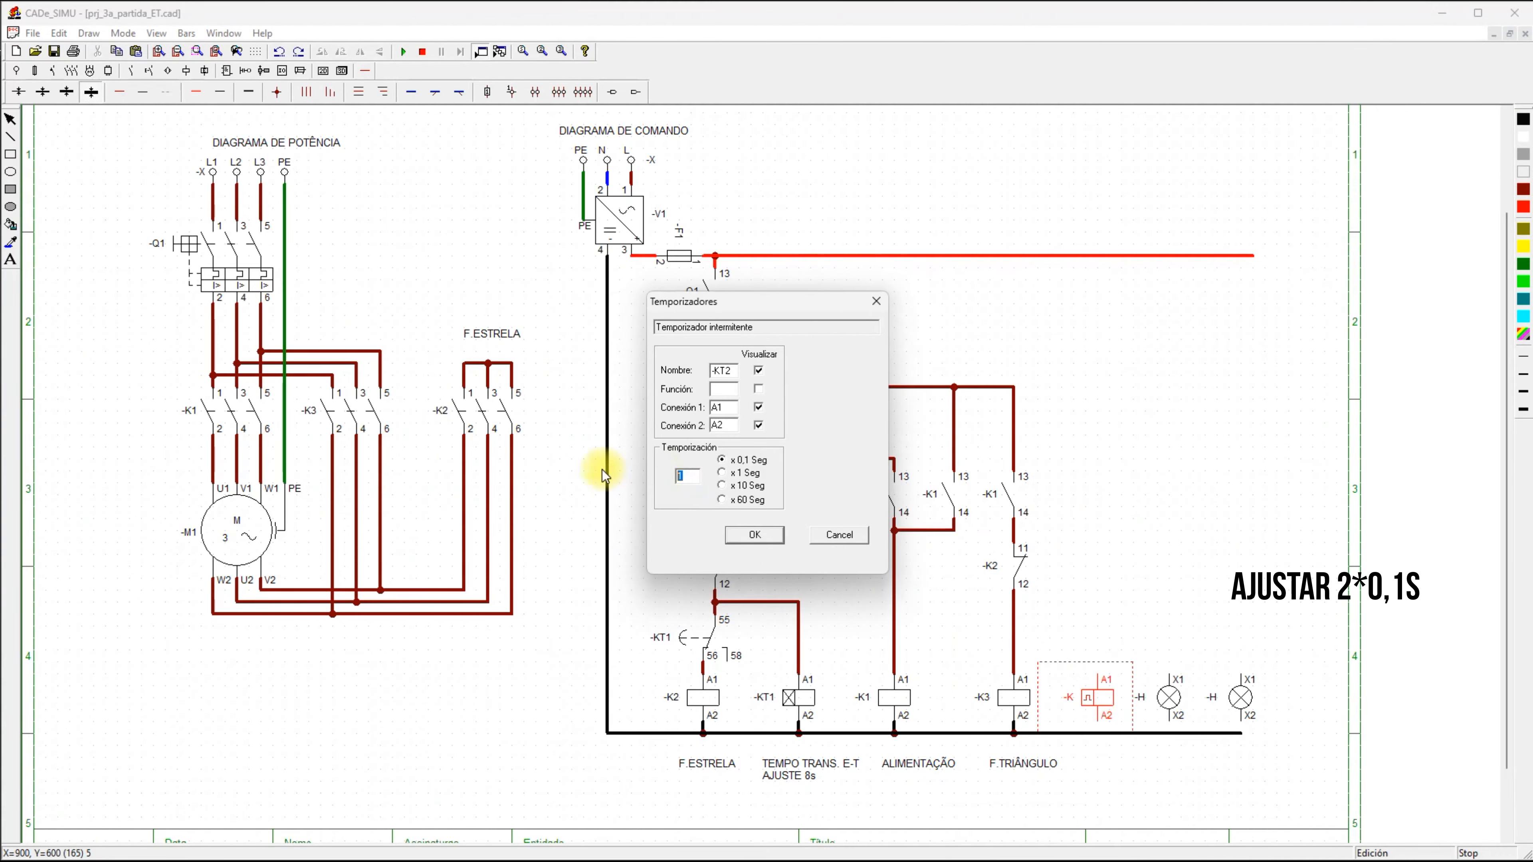
text(500)
click(756, 535)
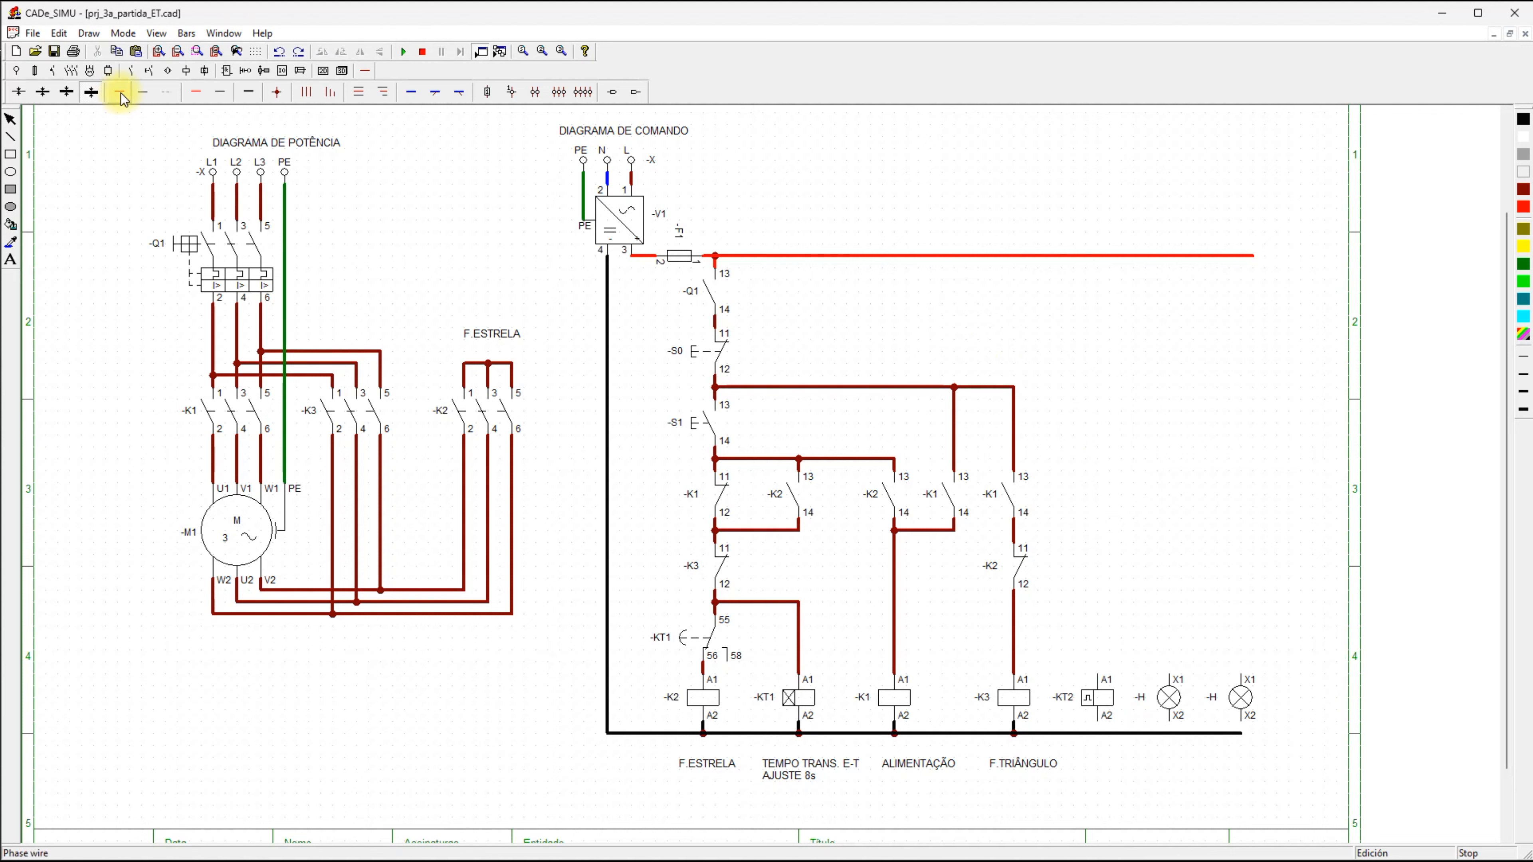
Wire timer coil KT2 between the rails, connecting A1 to the positive rail and A2 to the negative rail.
click(194, 92)
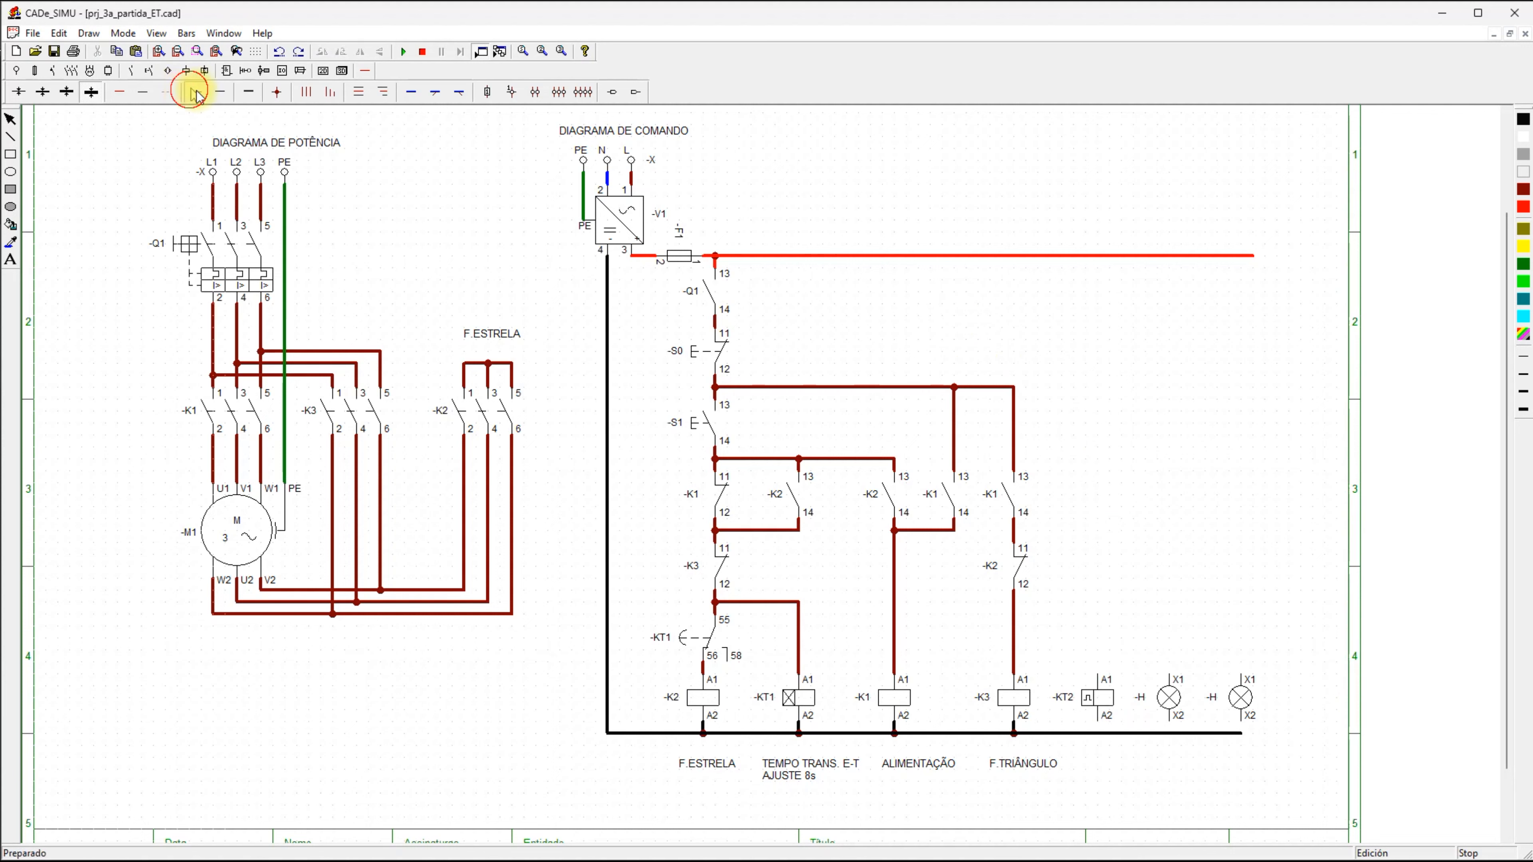
drag(1100, 671, 1097, 256)
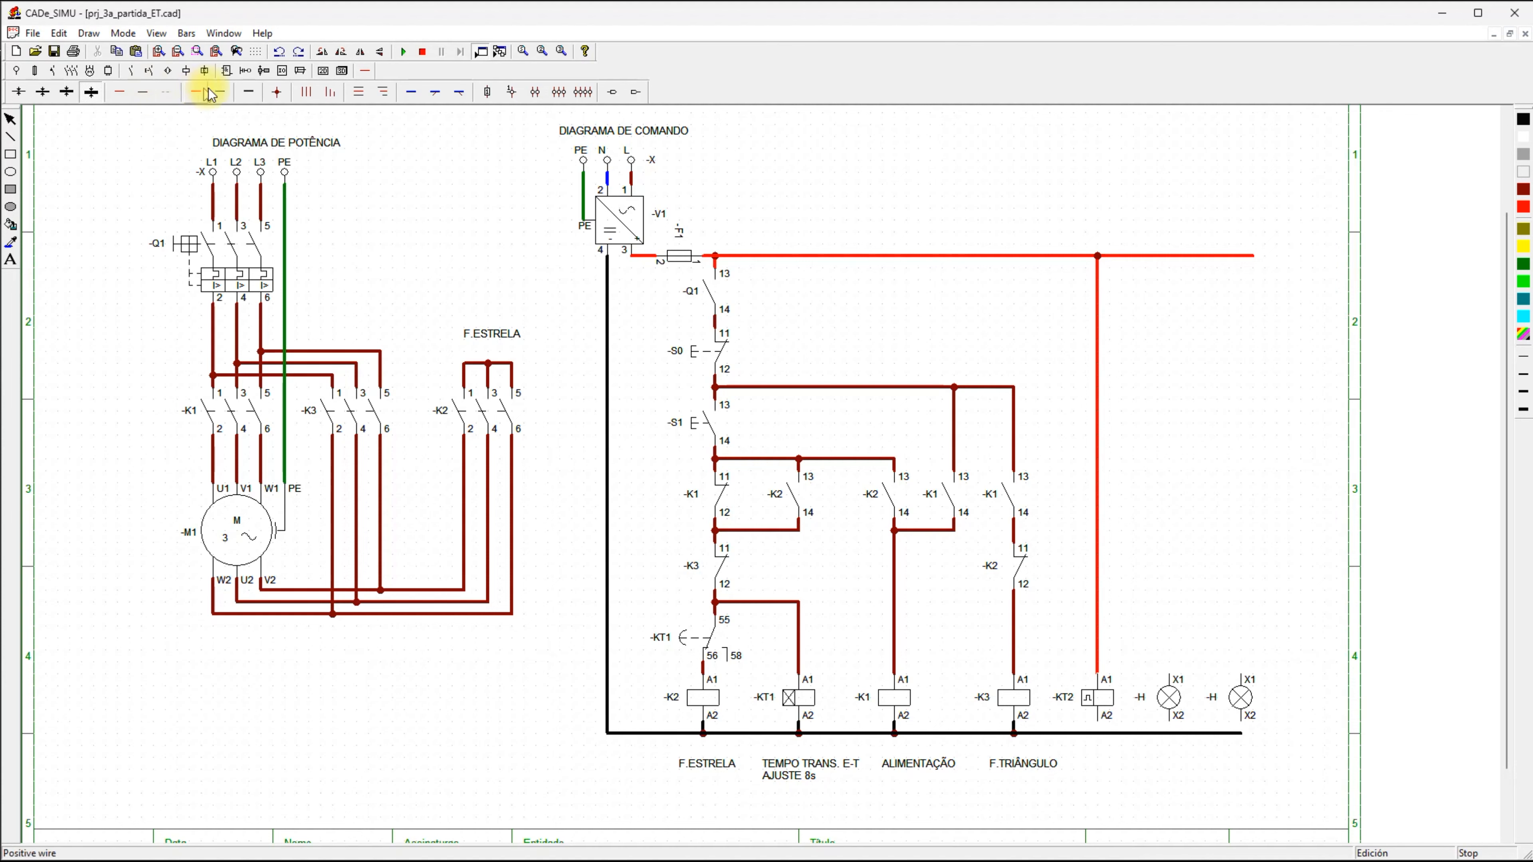
drag(1104, 728, 1108, 740)
key(Escape)
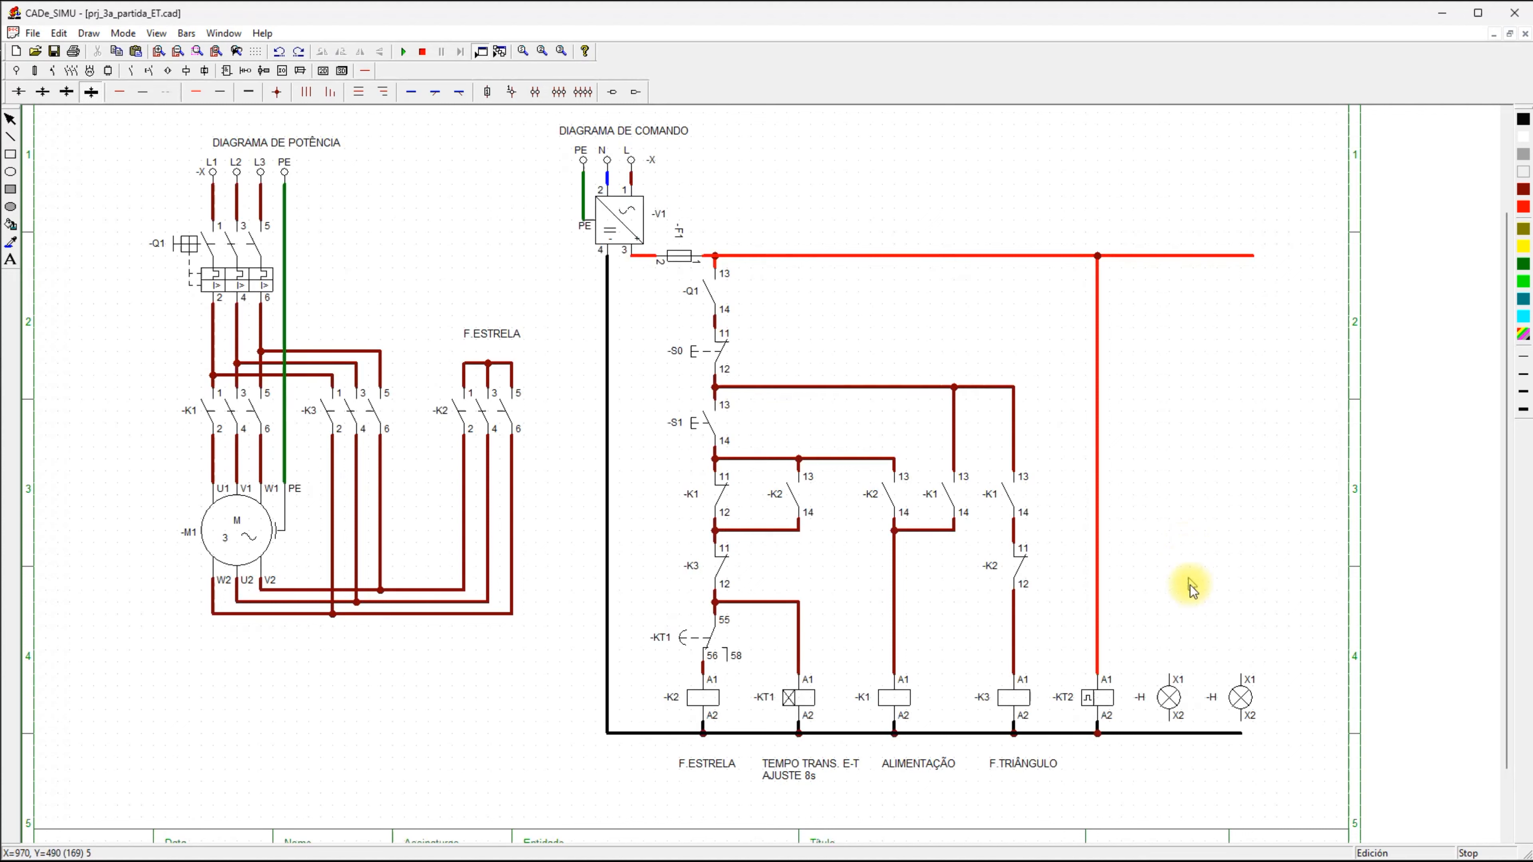
Name the indicator lamp next to timer coil KT2 -H1.
mouse_move(1177, 707)
mouse_down()
mouse_move(1157, 657)
mouse_move(1171, 695)
mouse_up()
double_click(1171, 694)
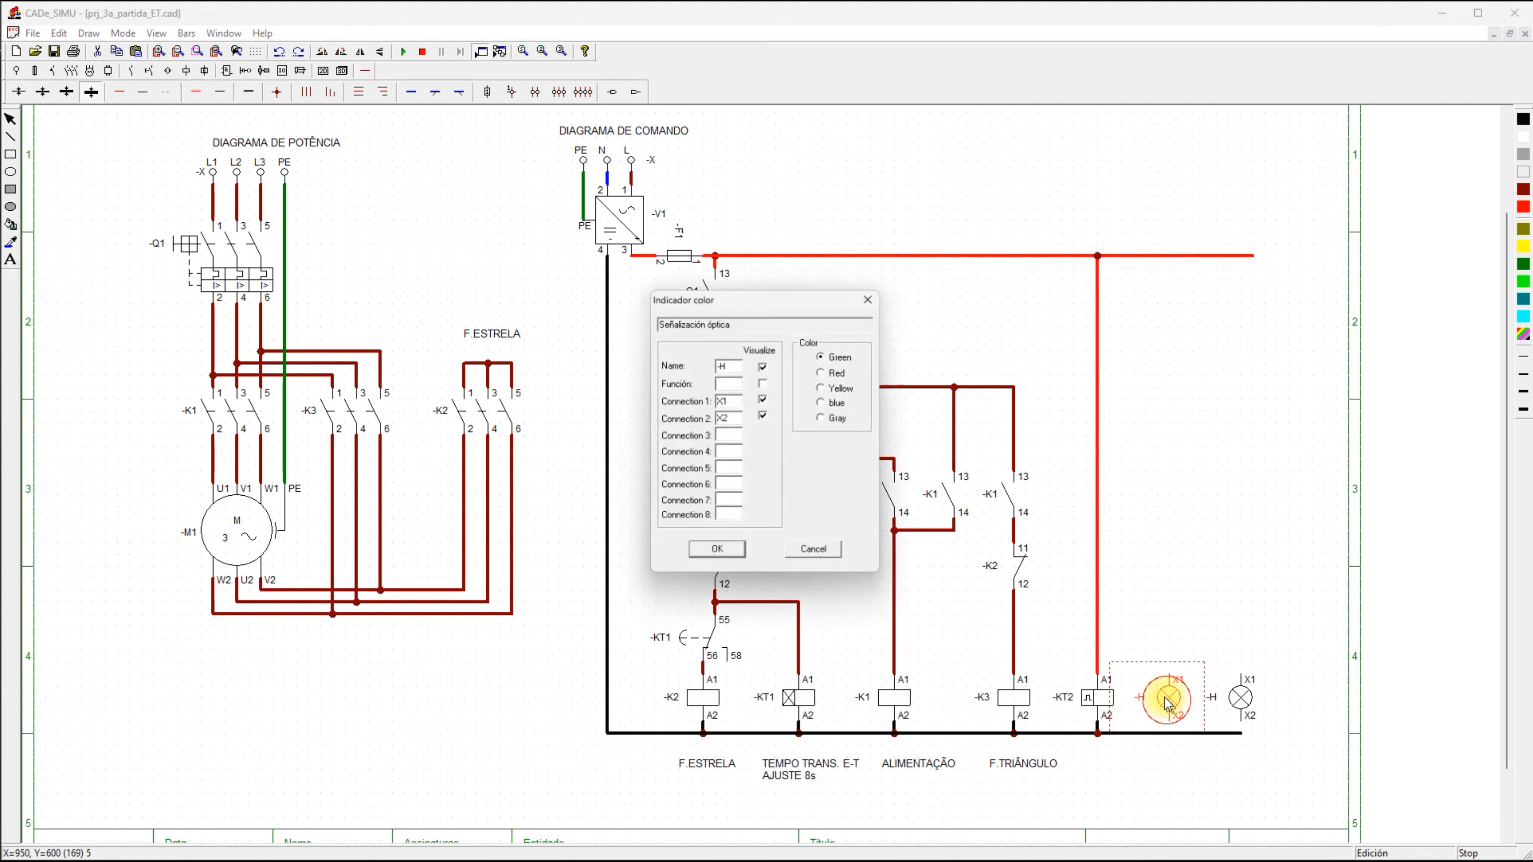
click(735, 370)
text(1)
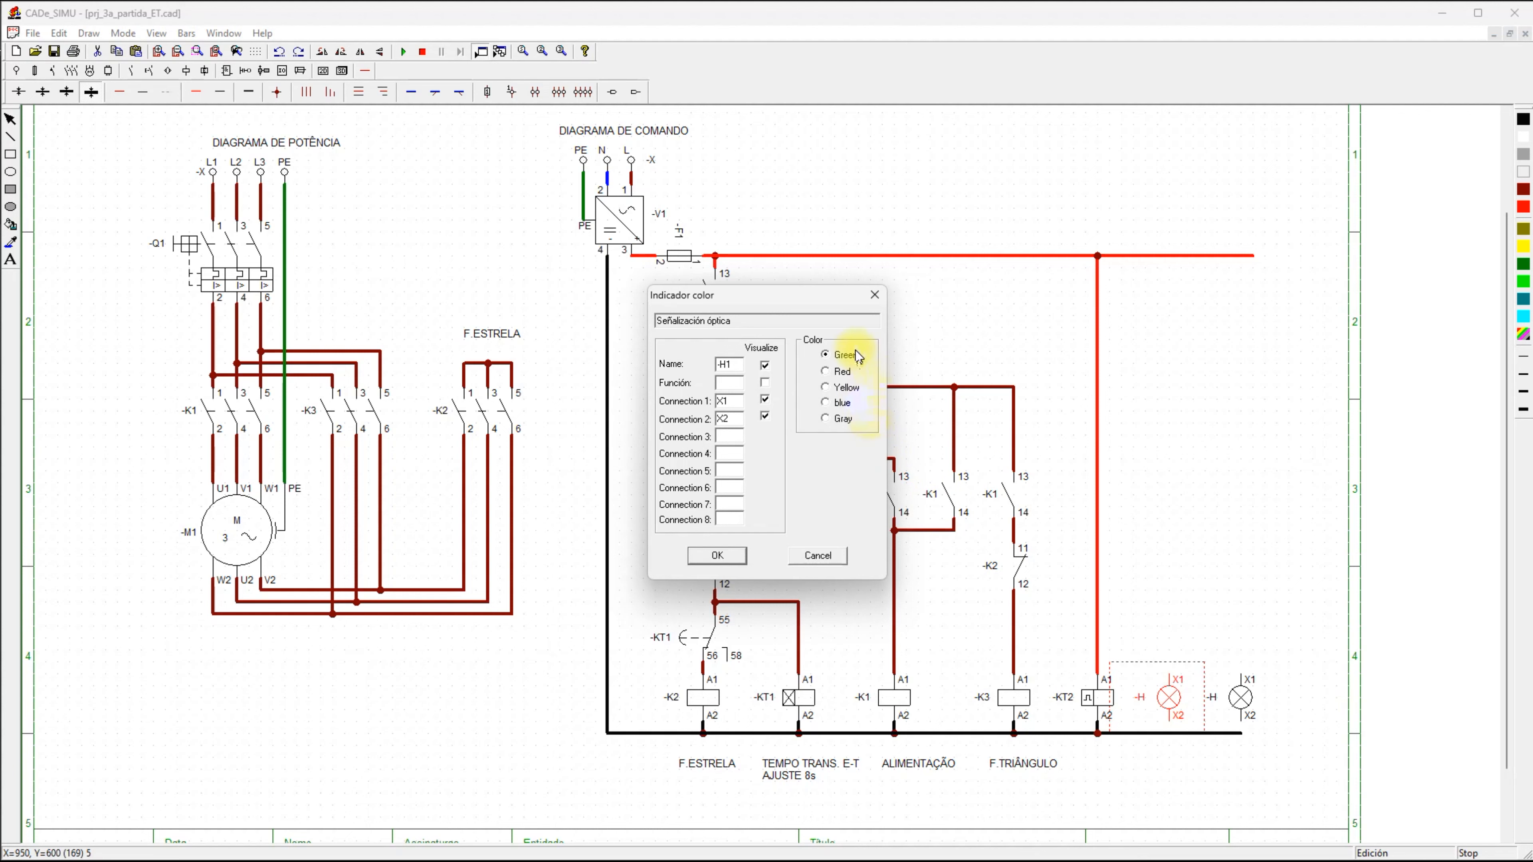
click(718, 555)
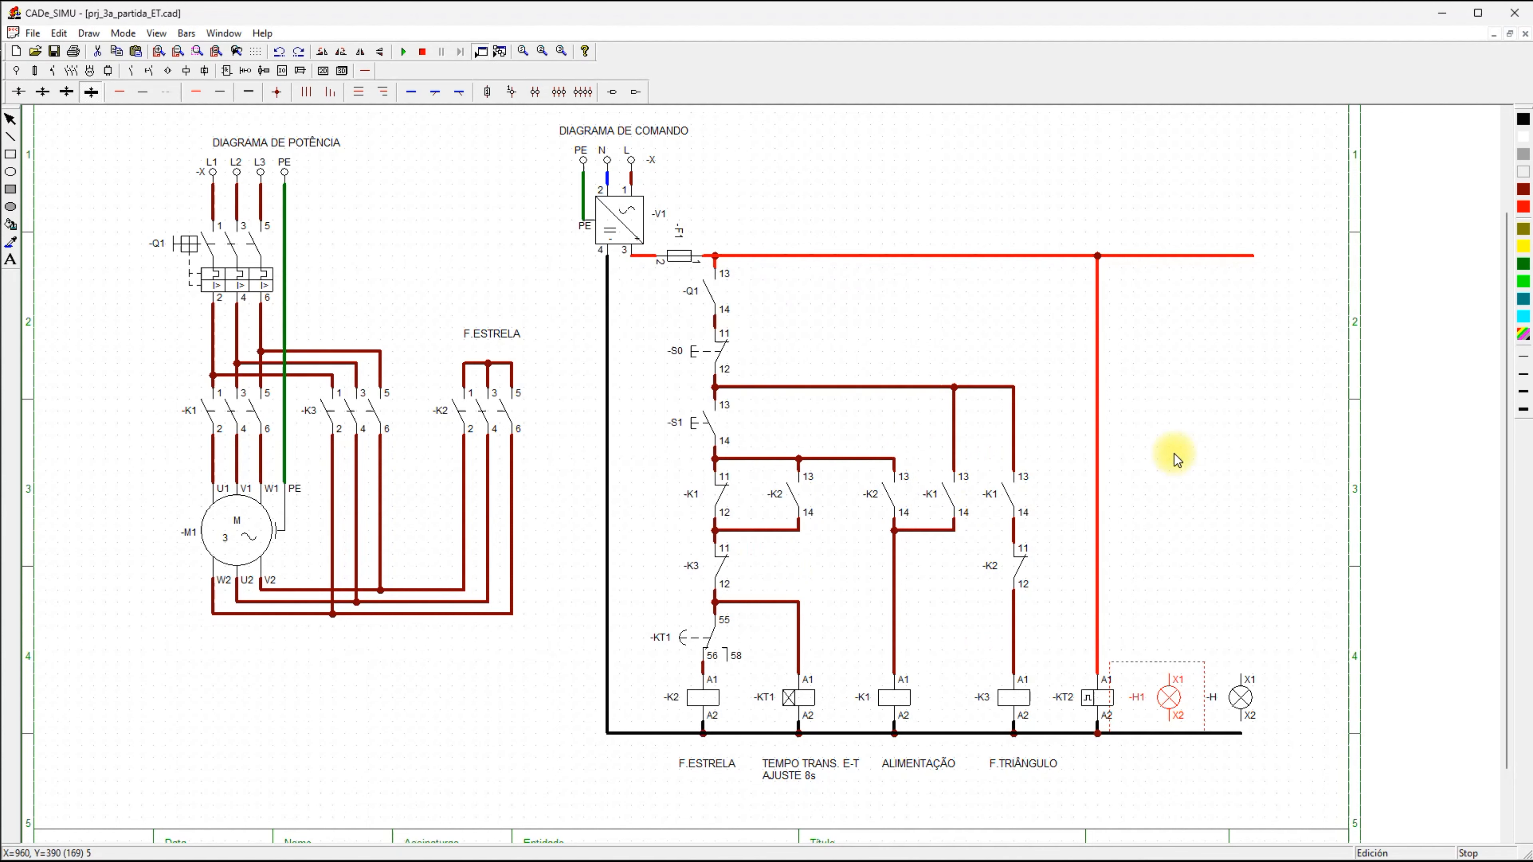
click(1077, 375)
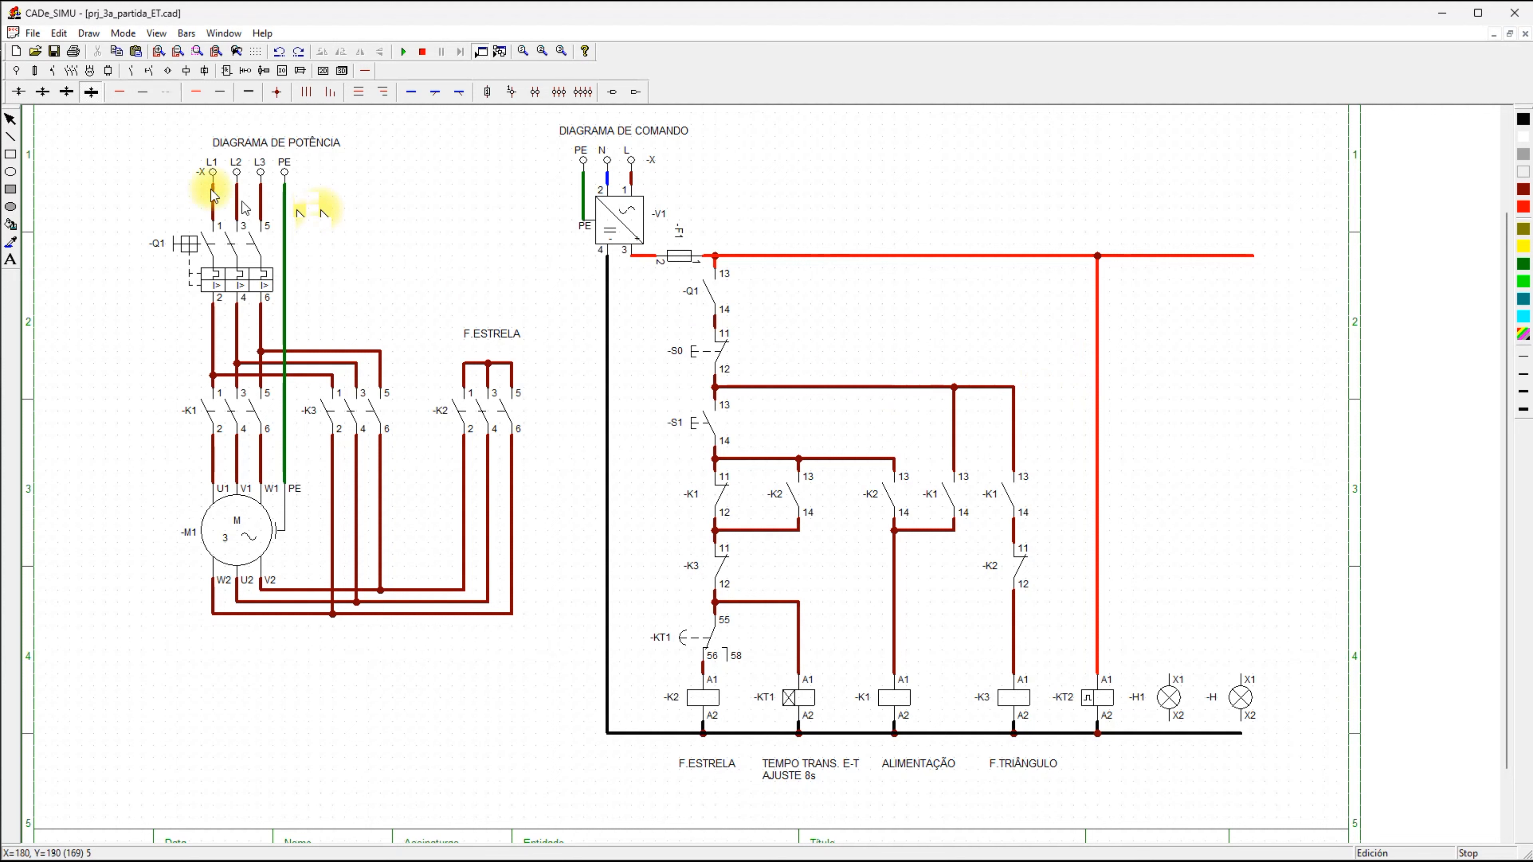
Place a normally closed auxiliary contact above lamp H1, just below the positive rail, and name it -K1.
click(131, 71)
click(35, 91)
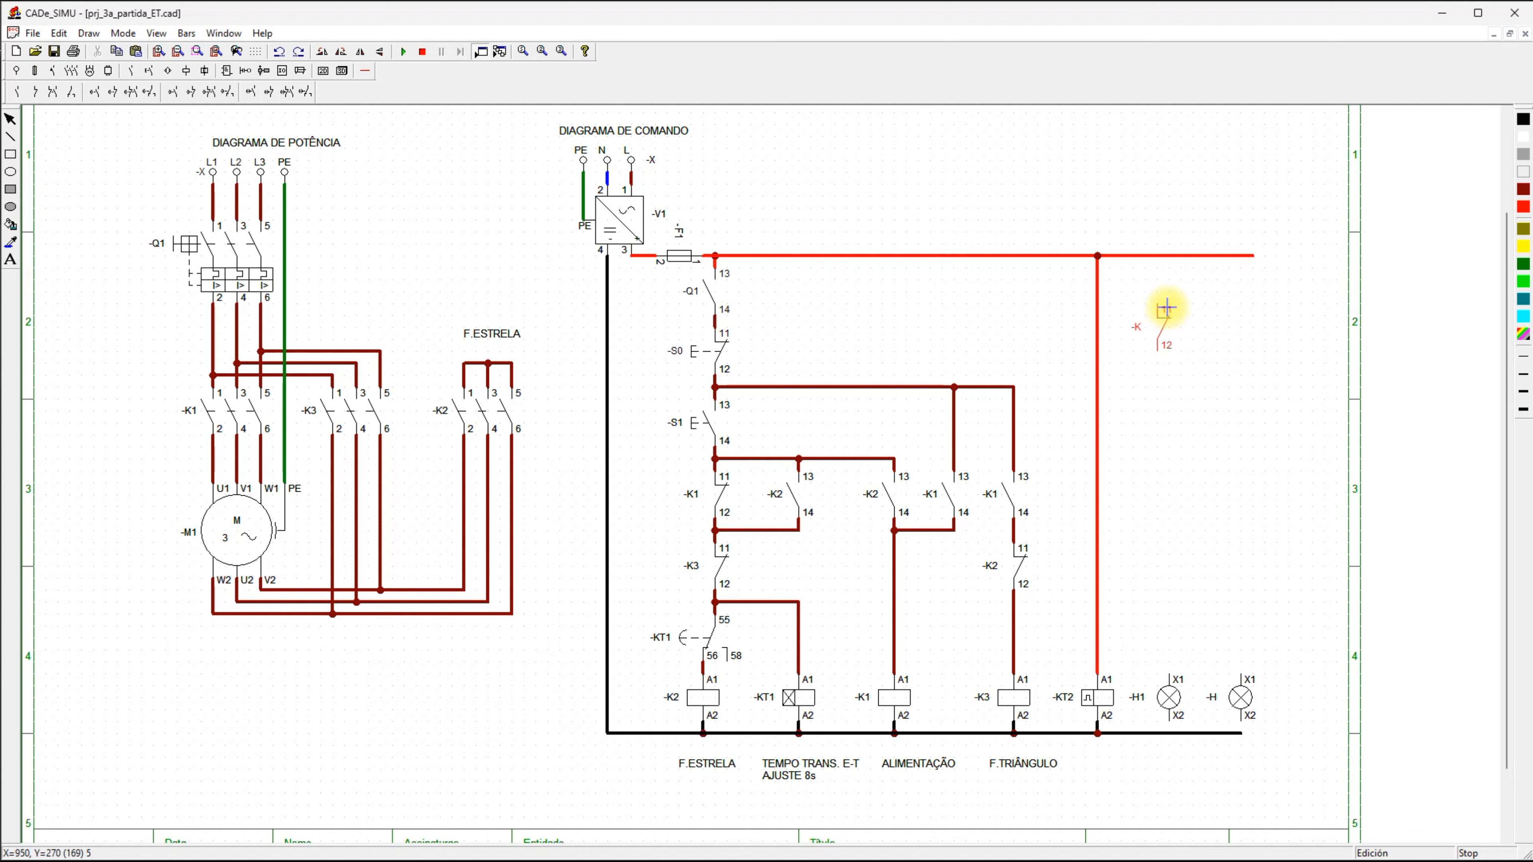
click(1168, 306)
key(Escape)
double_click(1177, 330)
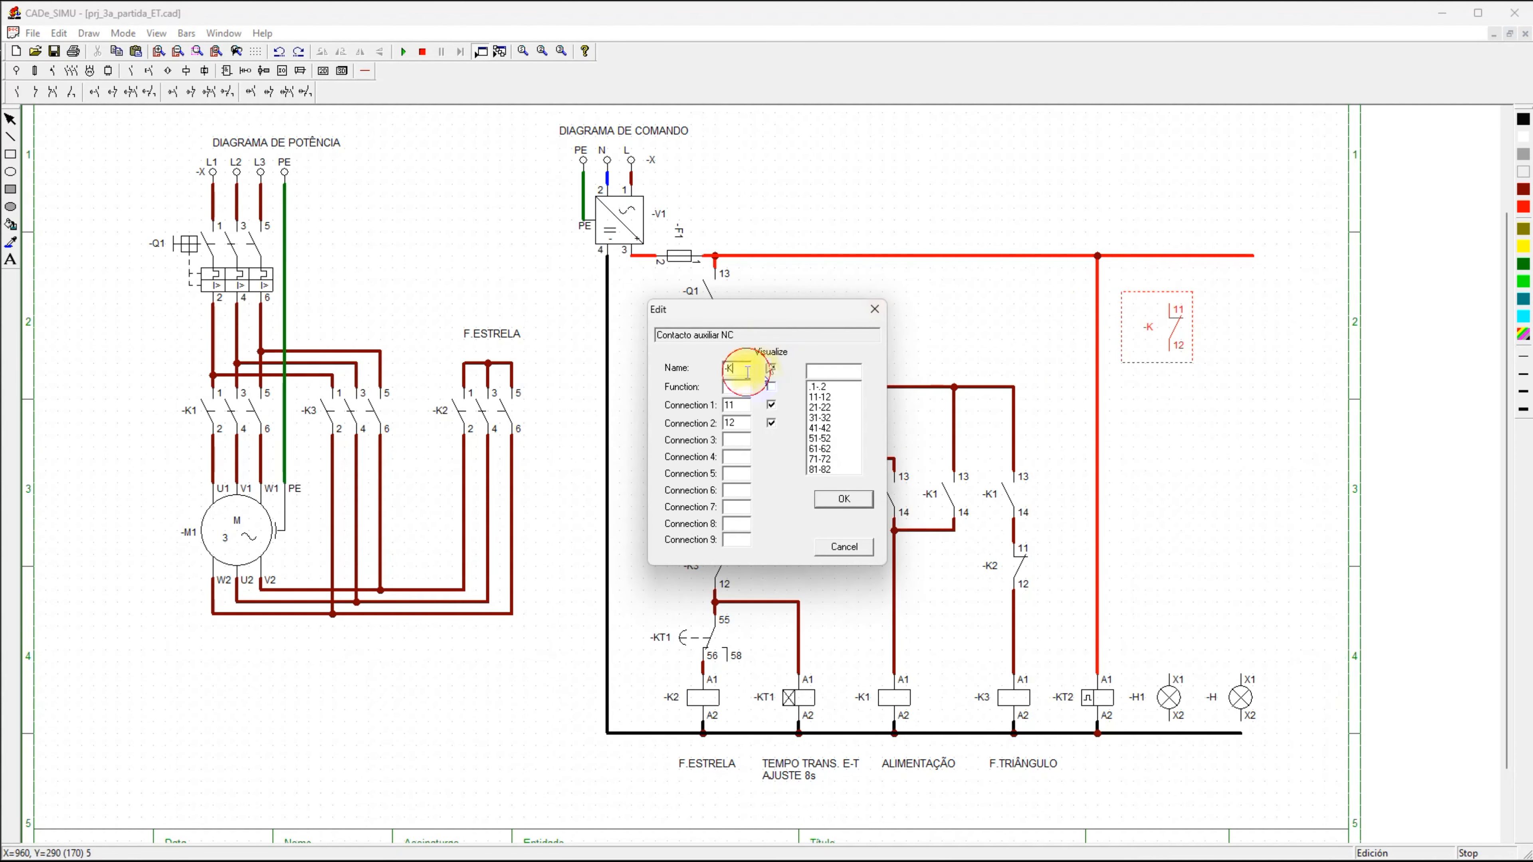
text(1)
click(848, 500)
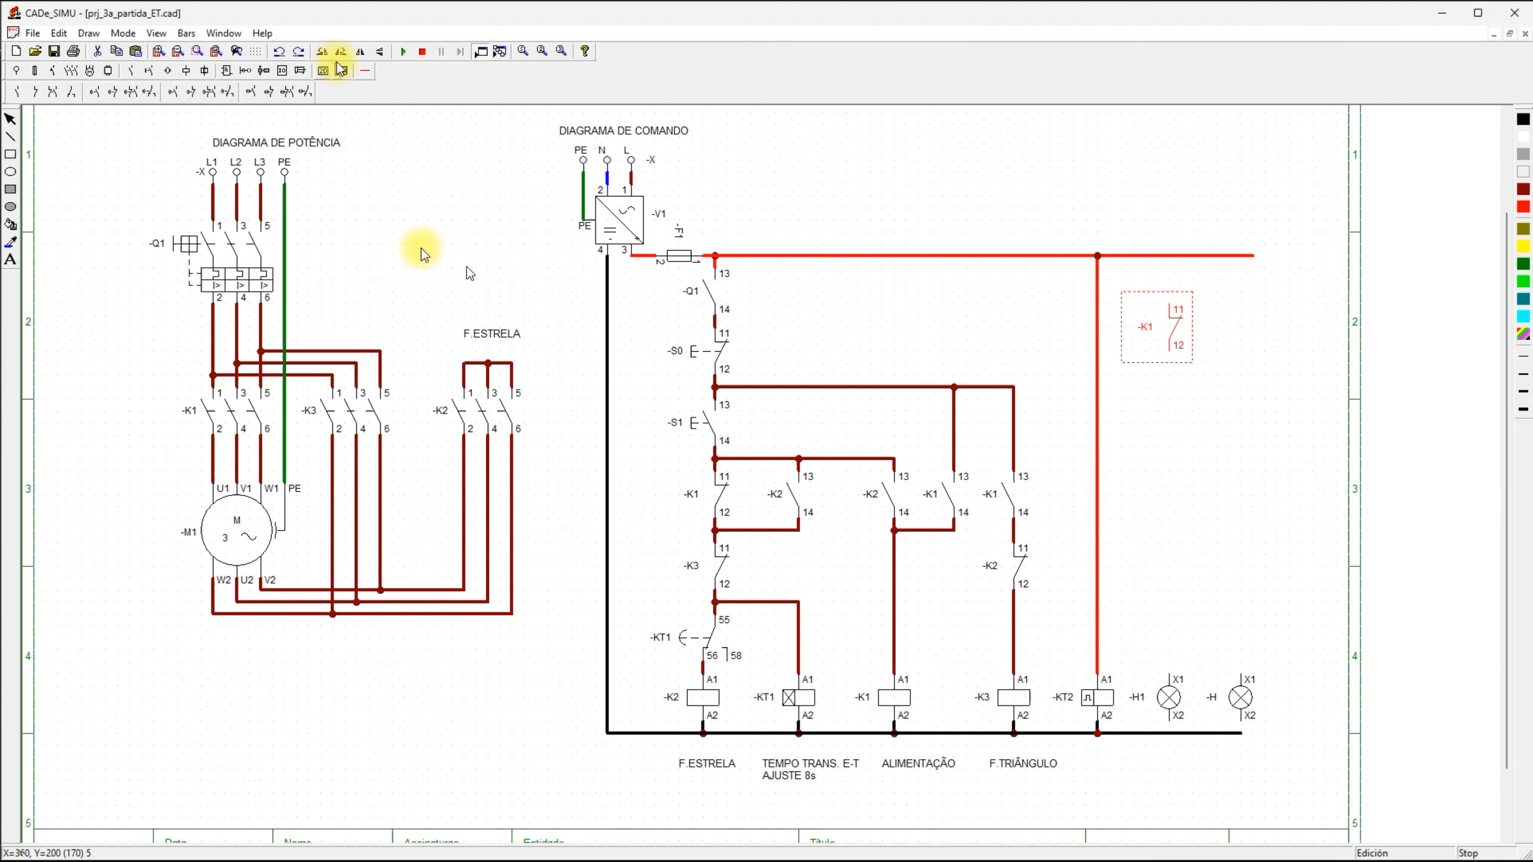
Connect terminal 11 of the K1 contact above lamp H1 to the positive rail with a positive wire.
click(364, 70)
click(196, 92)
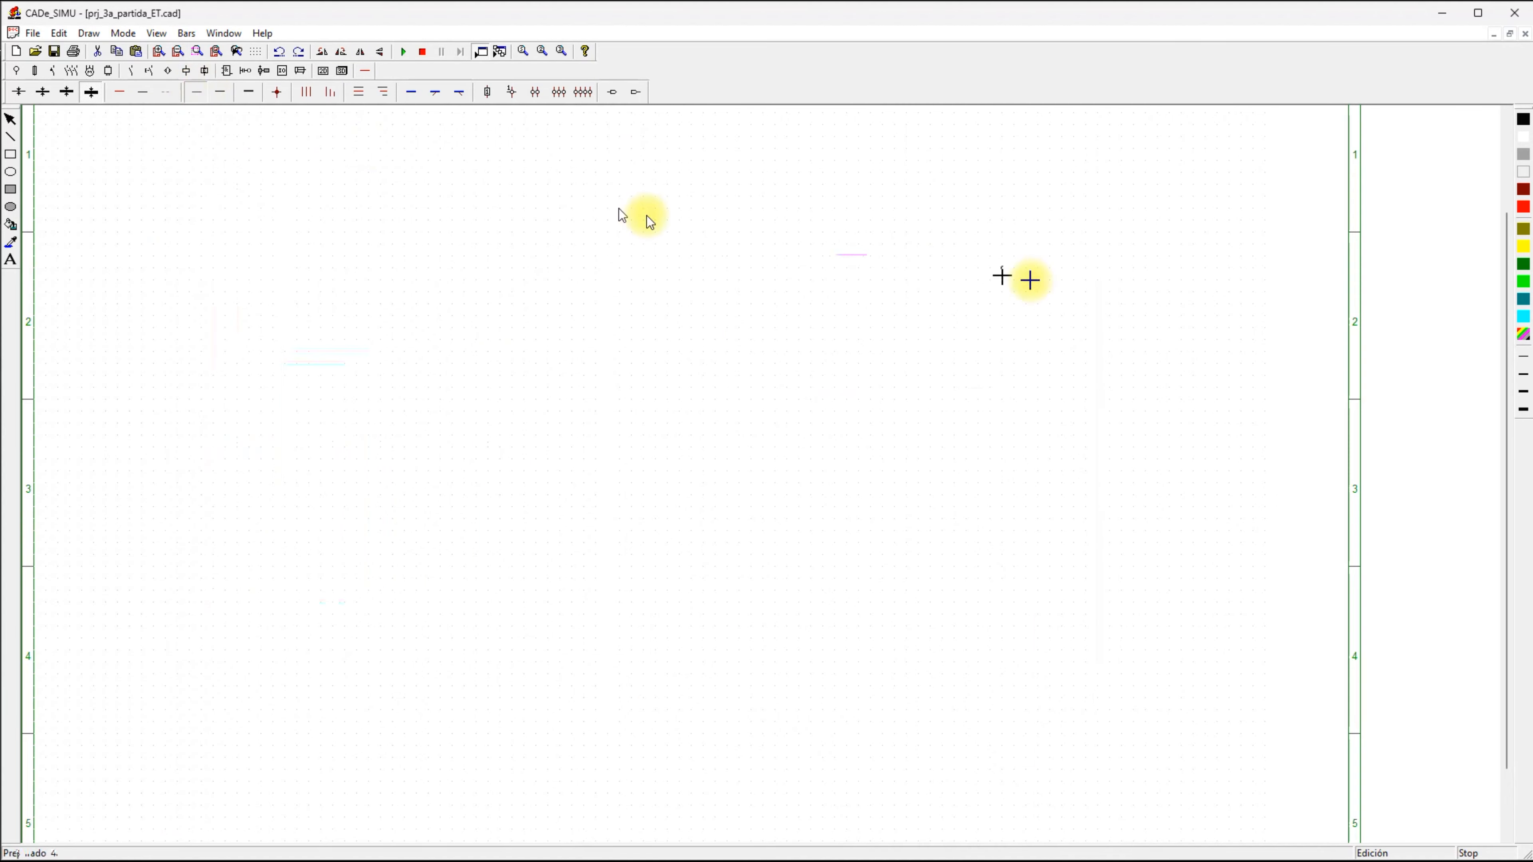
drag(1174, 309, 1174, 258)
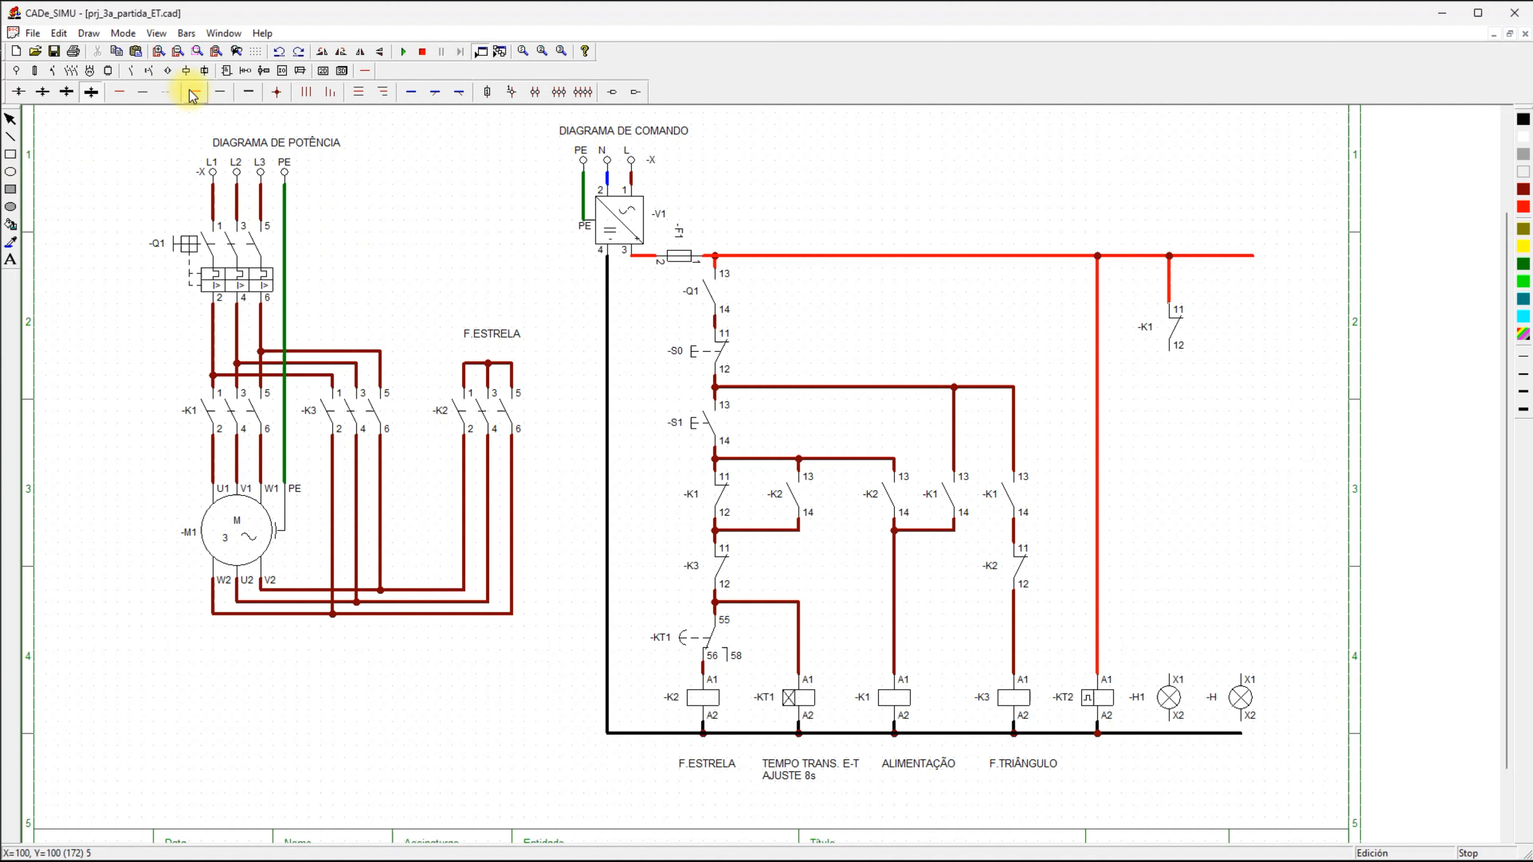
Wire terminal 12 of that K1 contact down to X1 of lamp H1, and connect X2 to the negative rail.
click(121, 94)
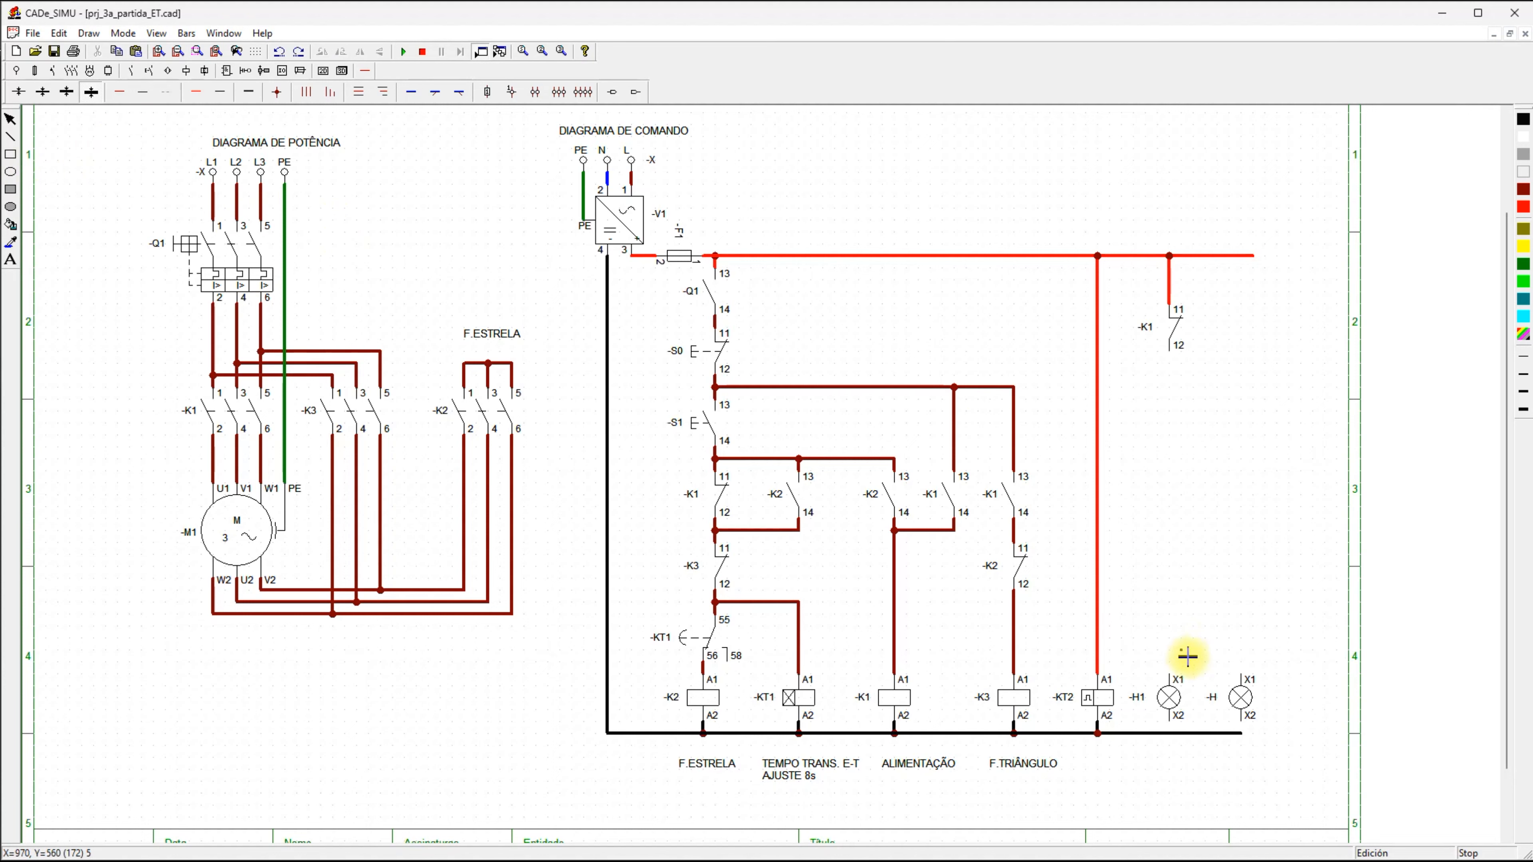
drag(1174, 680, 1171, 357)
drag(1190, 421, 1174, 358)
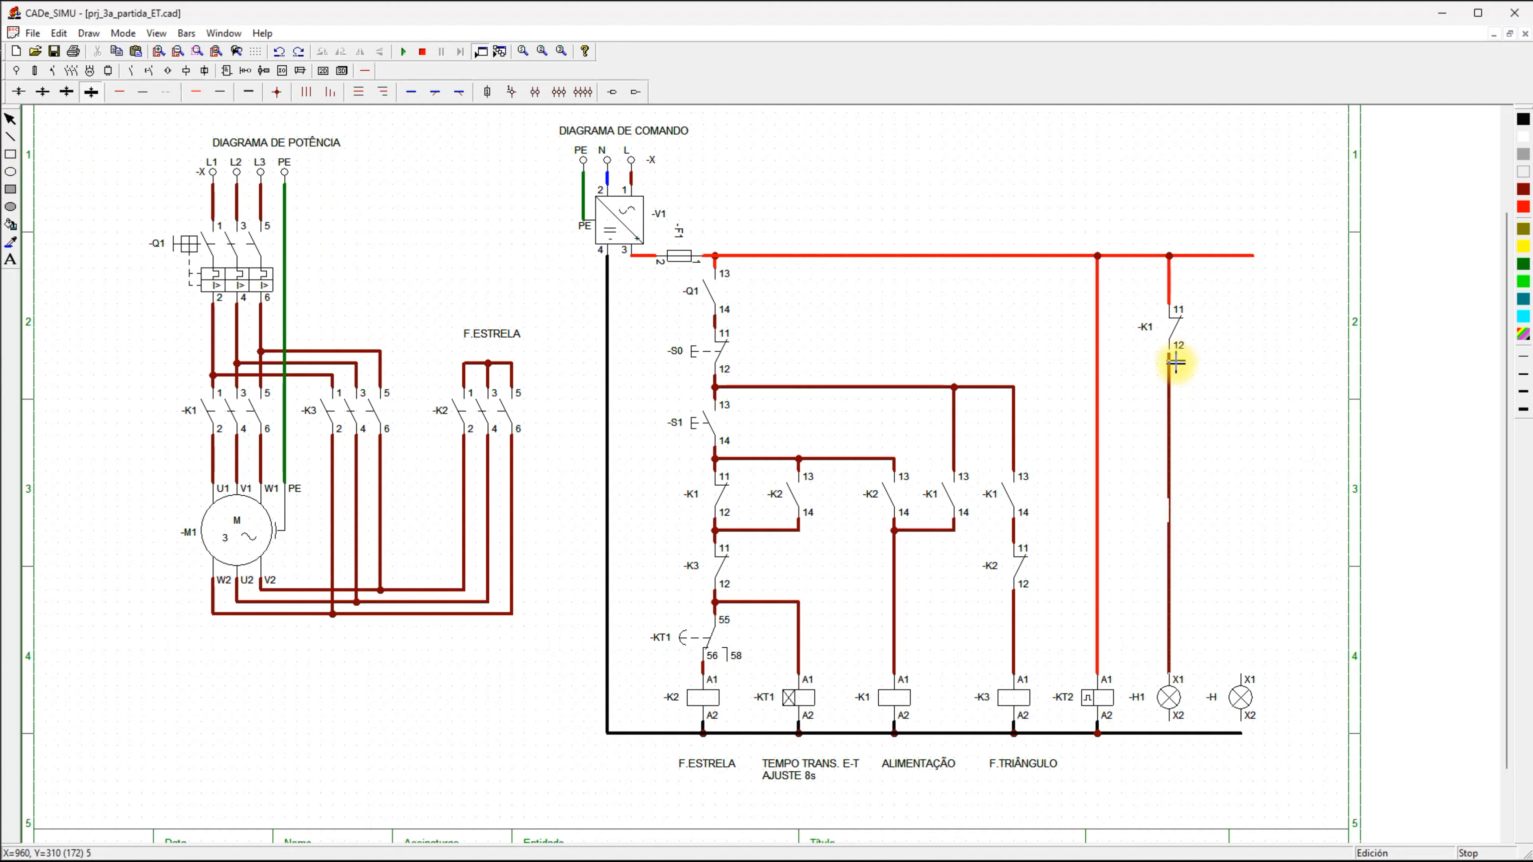
click(220, 95)
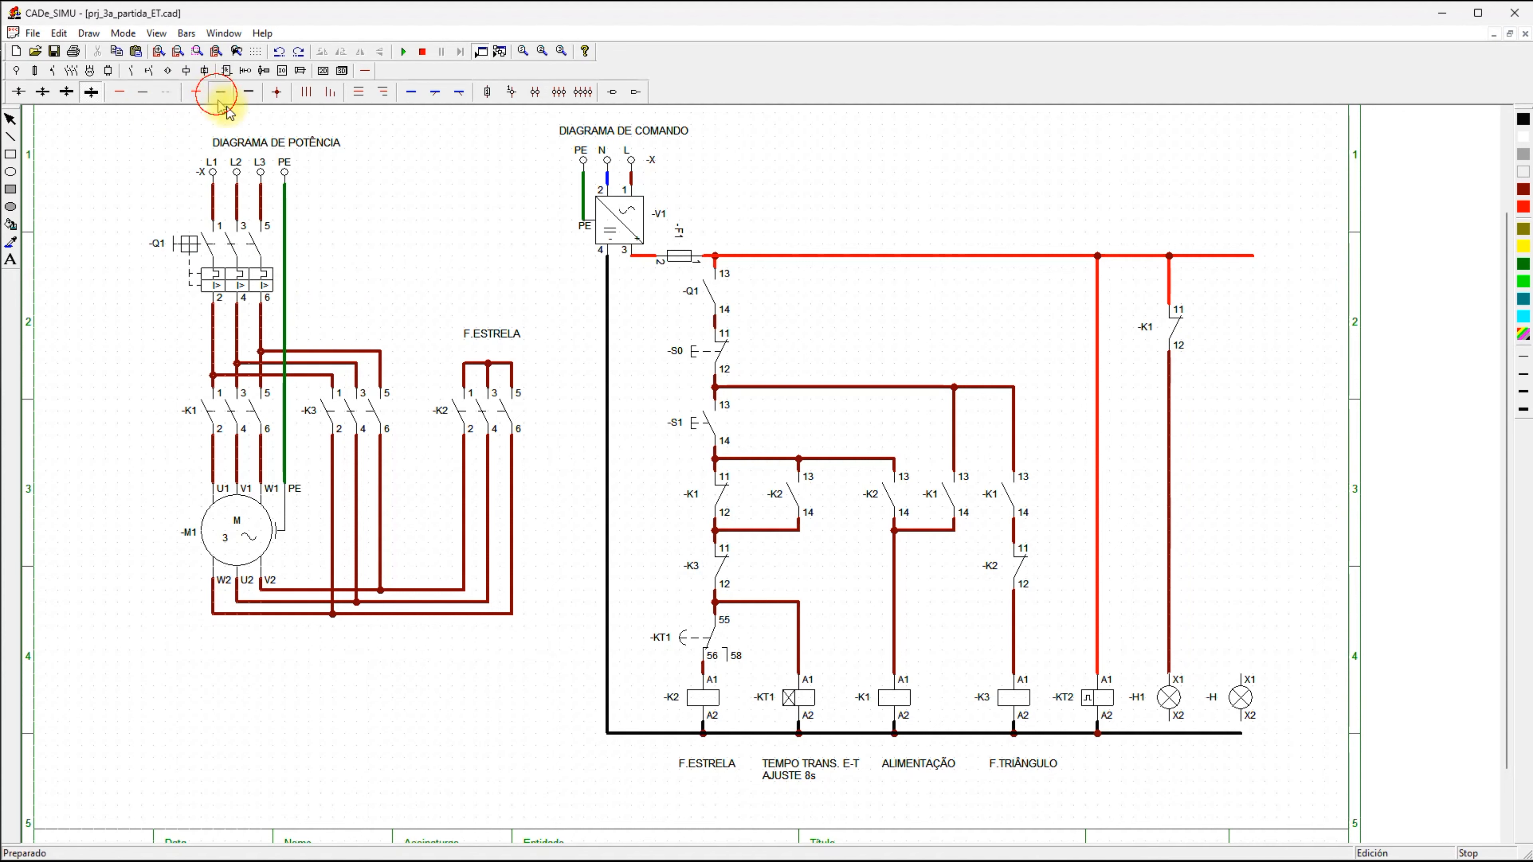
drag(1174, 724, 1173, 741)
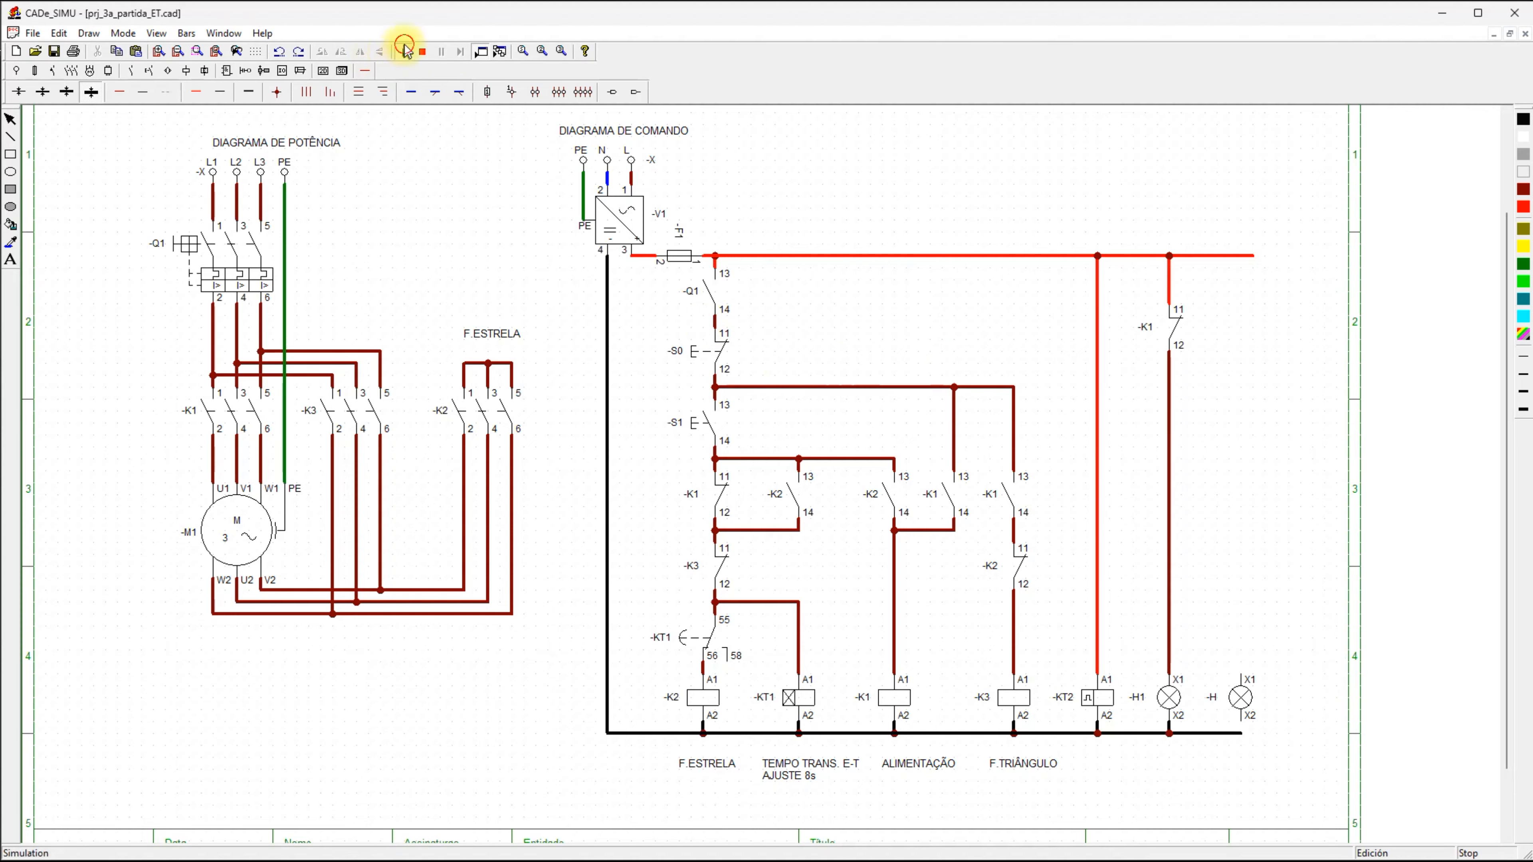
Start the simulation and close motor circuit breaker Q1 to test the H1 lamp circuit.
click(403, 51)
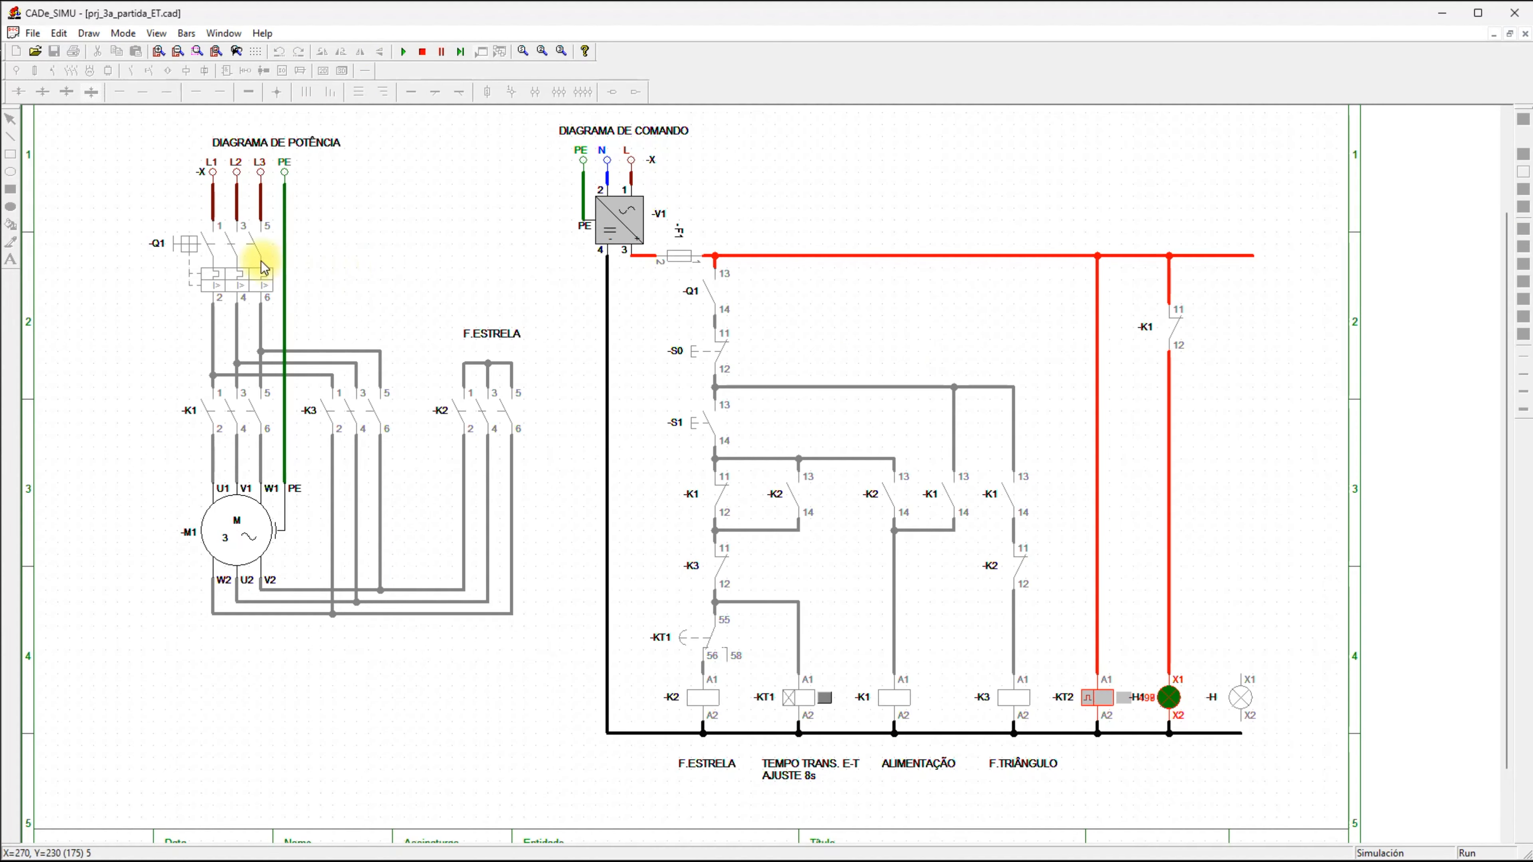
click(188, 238)
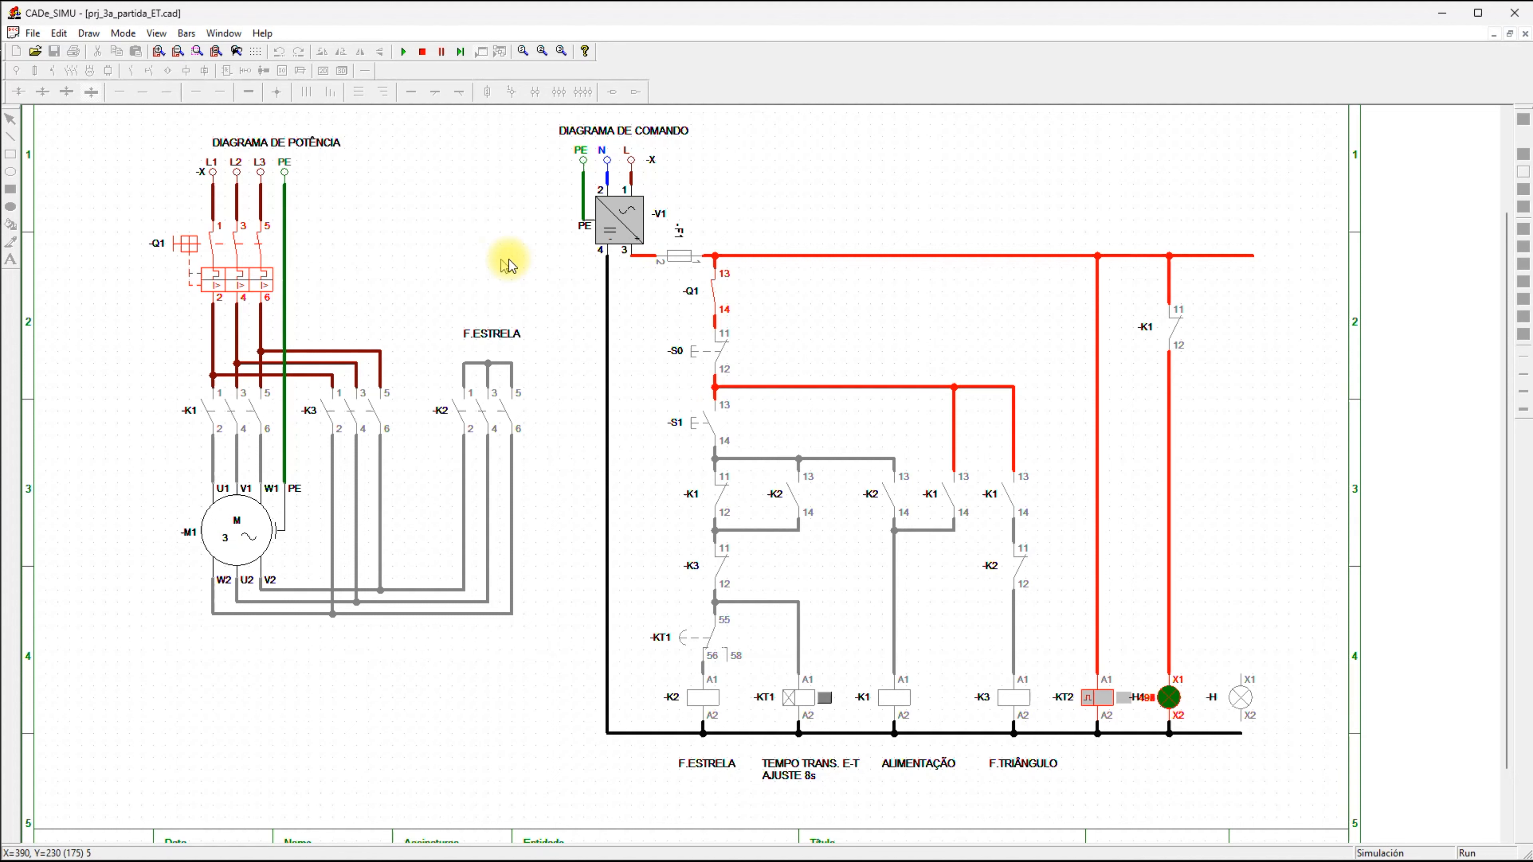
Start the motor with S1 and stop it with S0 to check lamp H1's response, and end the simulation.
click(703, 428)
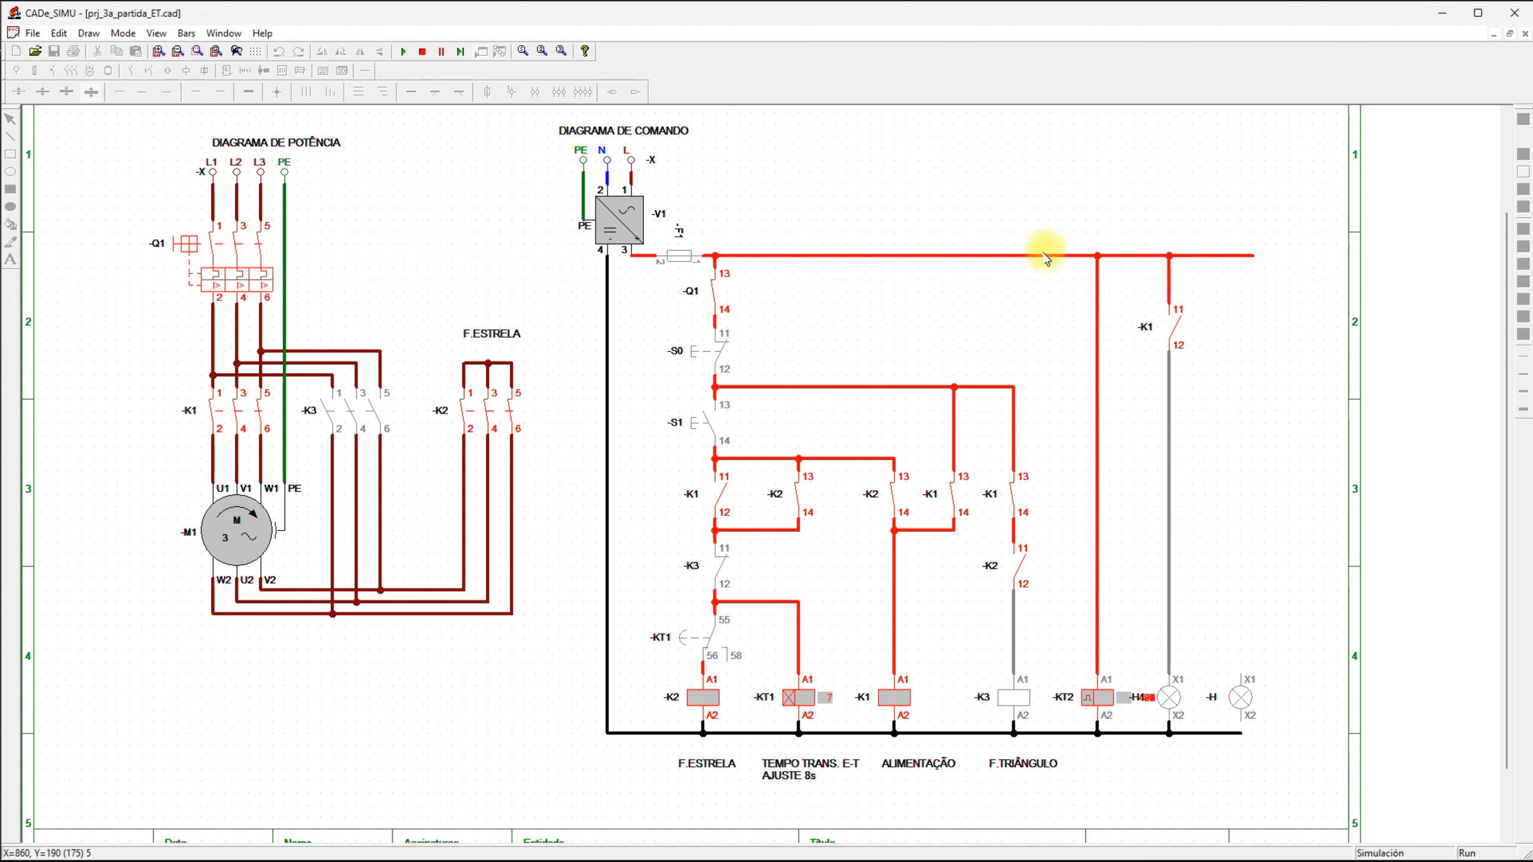
click(688, 349)
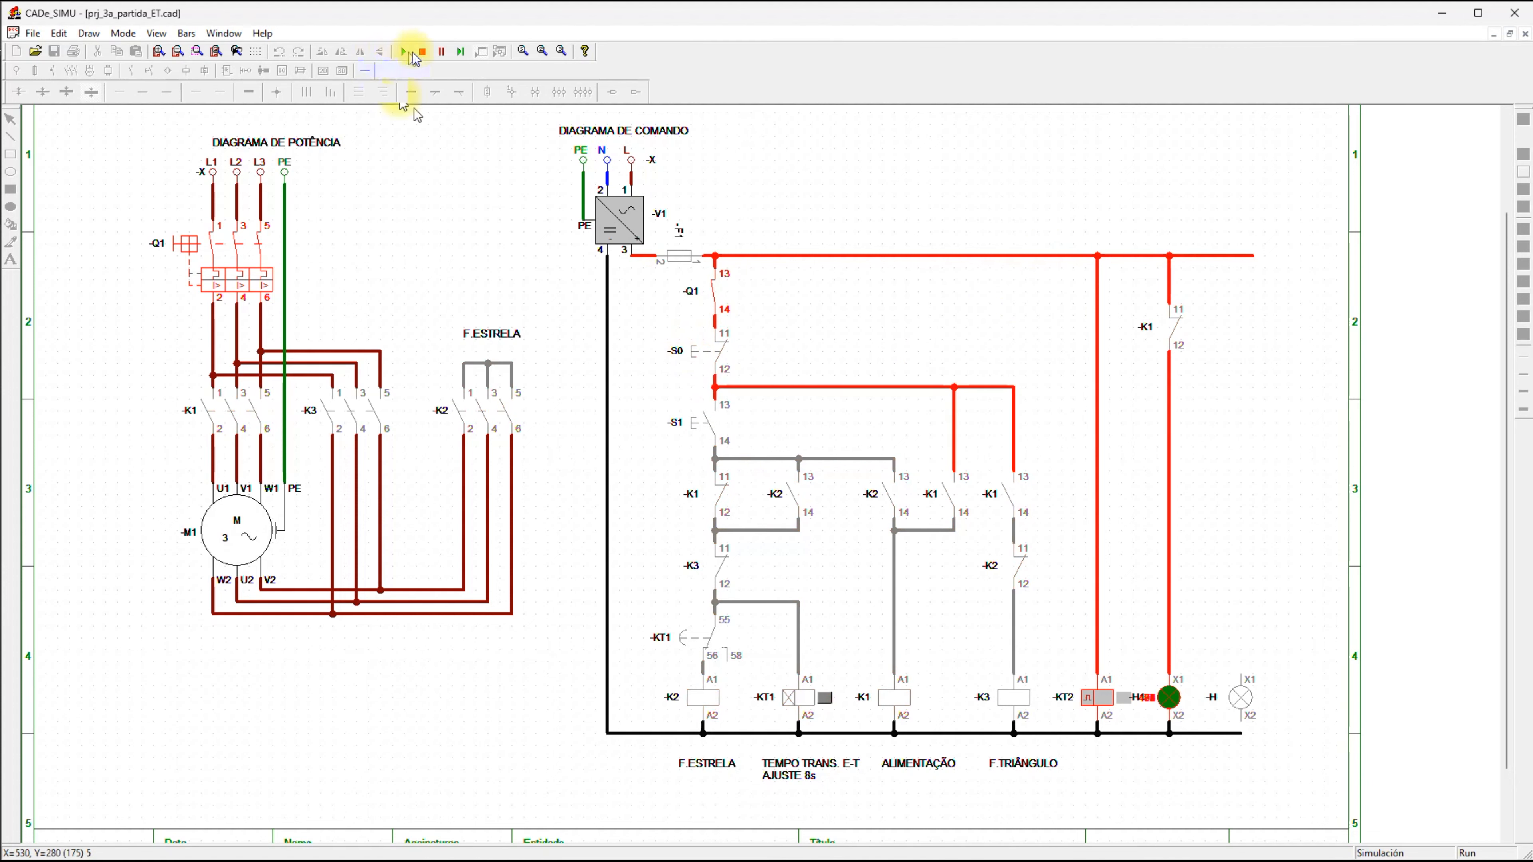
click(423, 52)
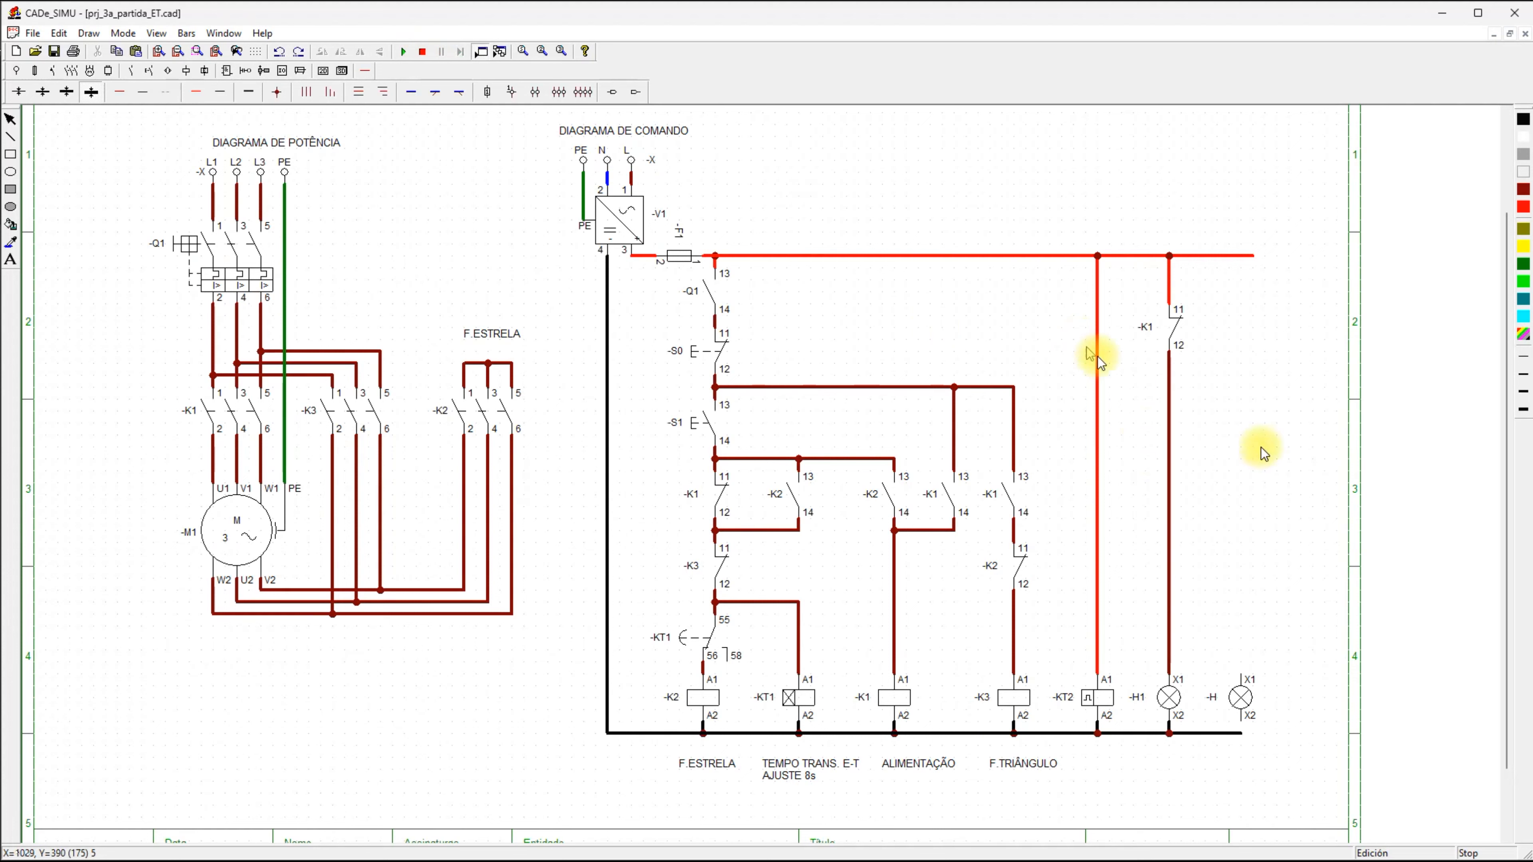
Shift the KT2 timer coil branch with its supply wires slightly toward coil K3, making room beside lamp H1.
drag(1134, 208, 1336, 779)
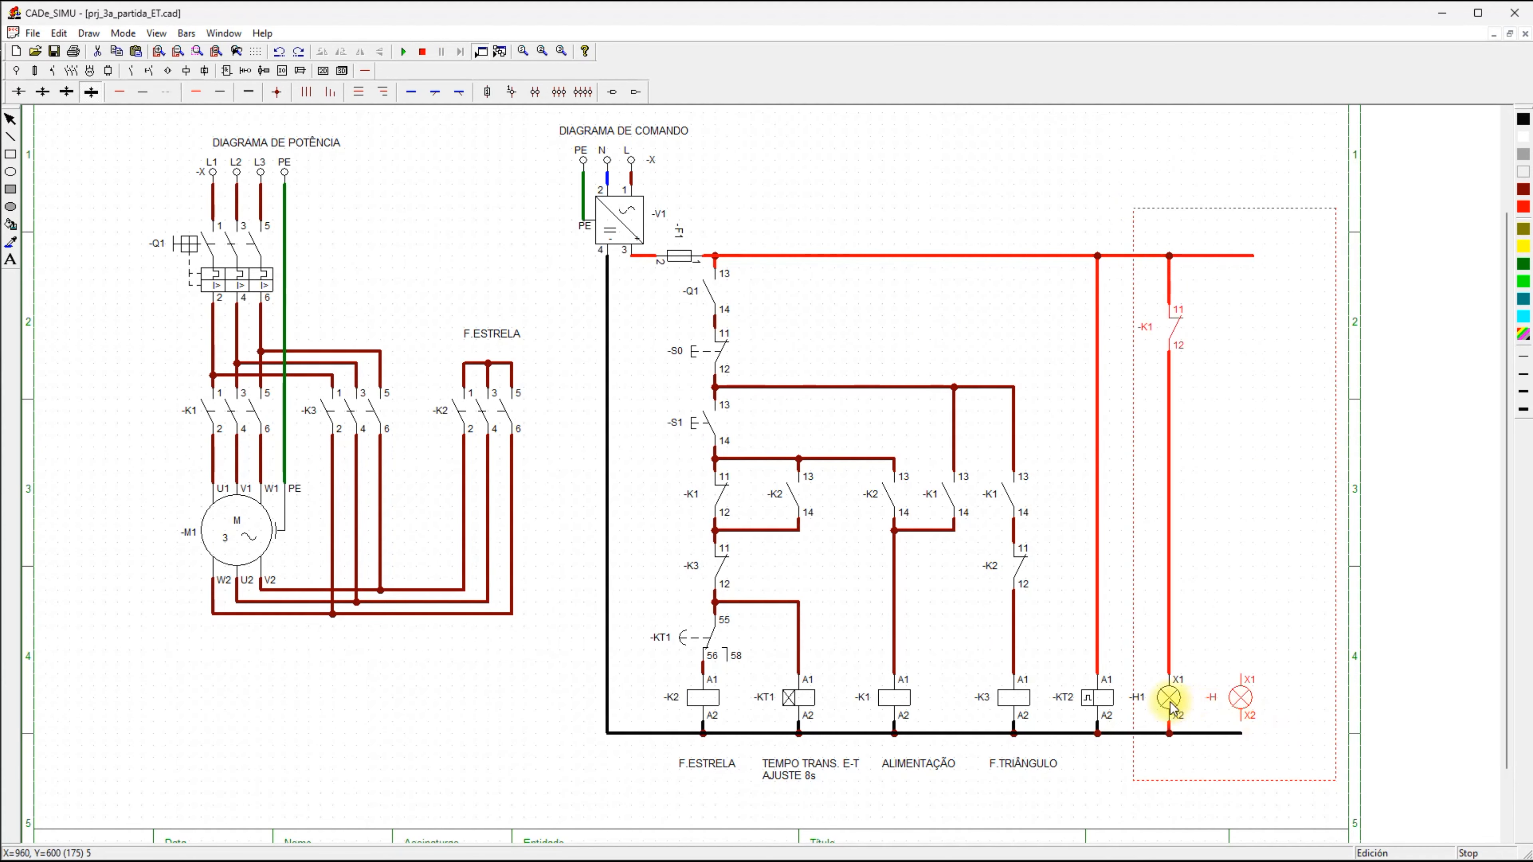
click(1223, 694)
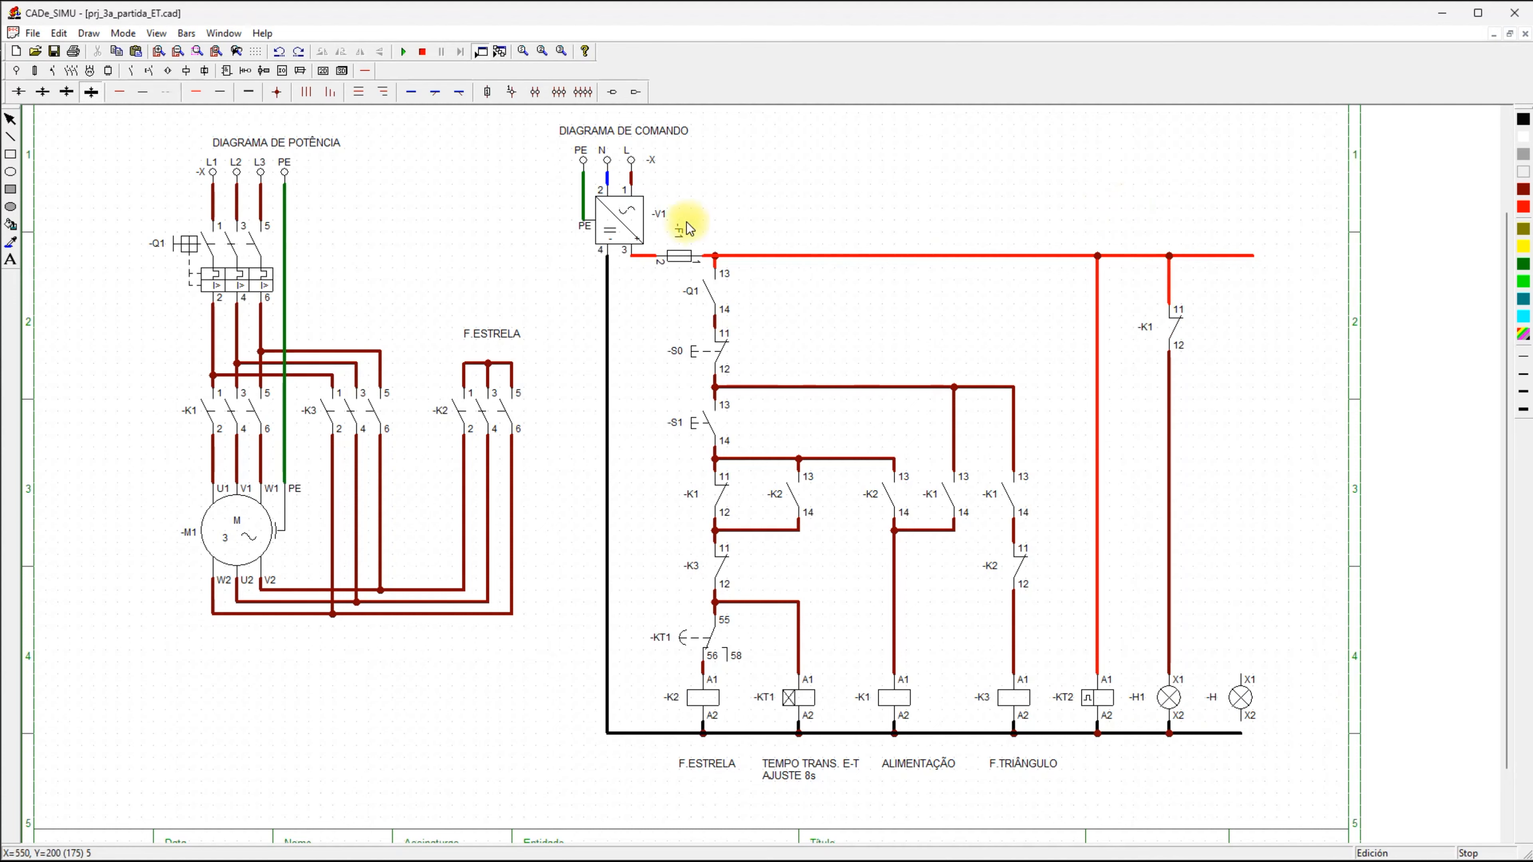
drag(1051, 199, 1164, 798)
drag(1093, 698, 1082, 698)
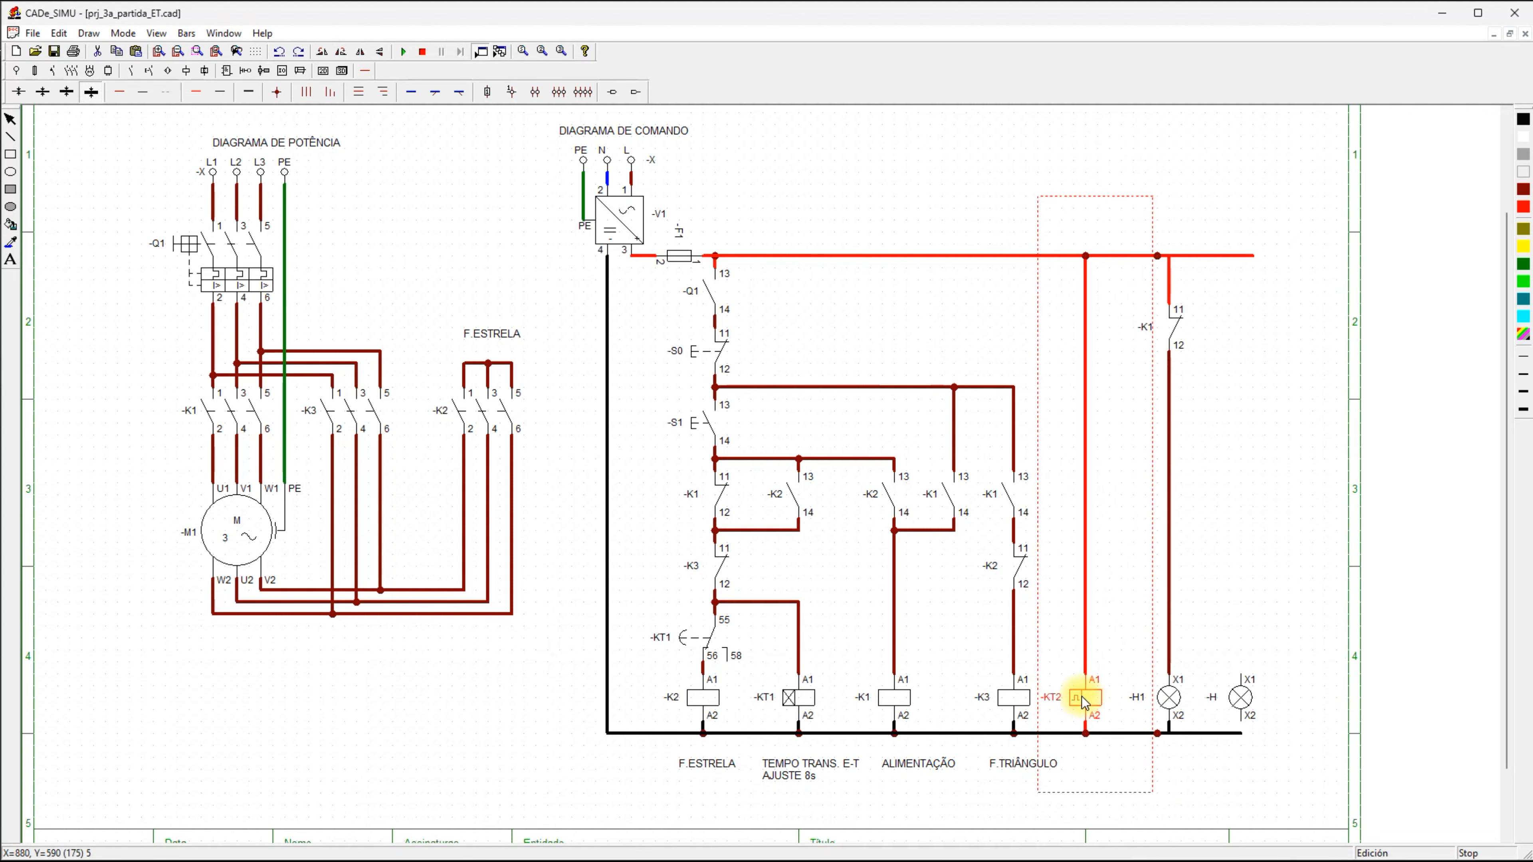
click(945, 189)
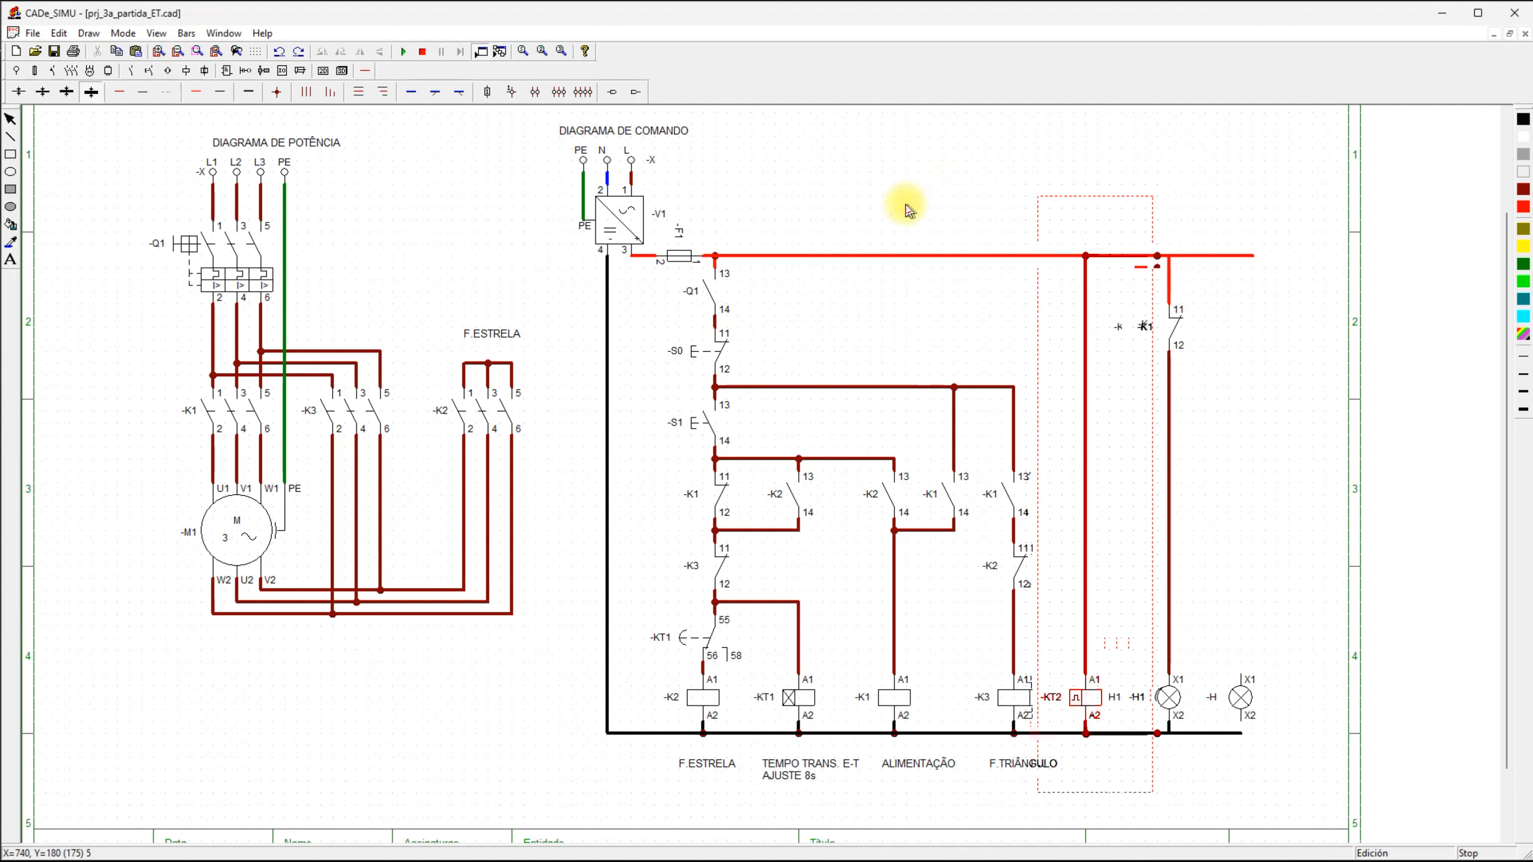
Place a normally open on/off-delay timer contact above lamp H, just below the positive rail, and name it -KT2.
click(130, 71)
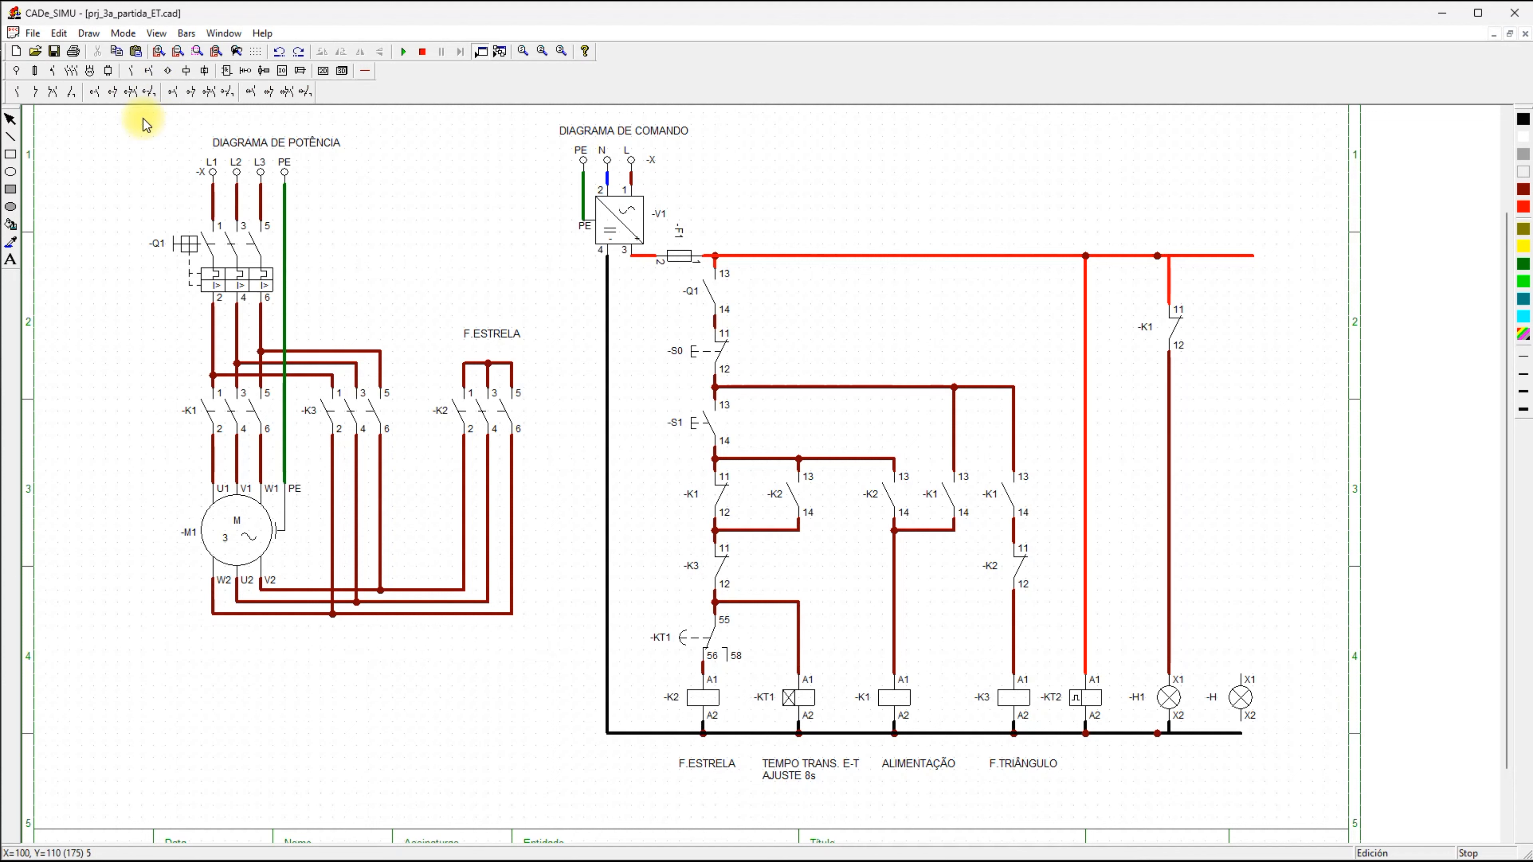
click(251, 93)
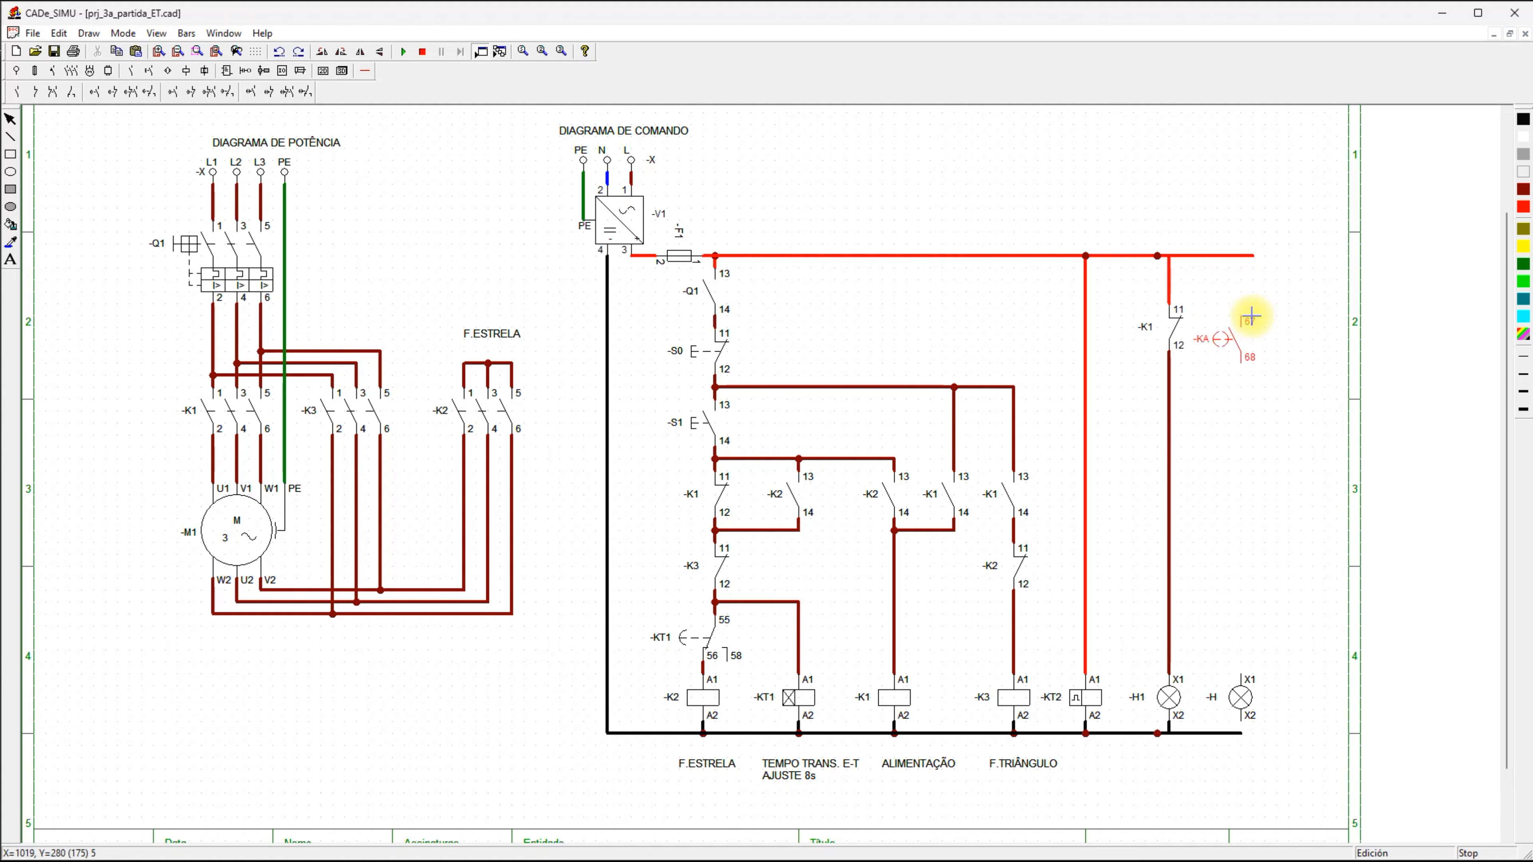
click(1251, 314)
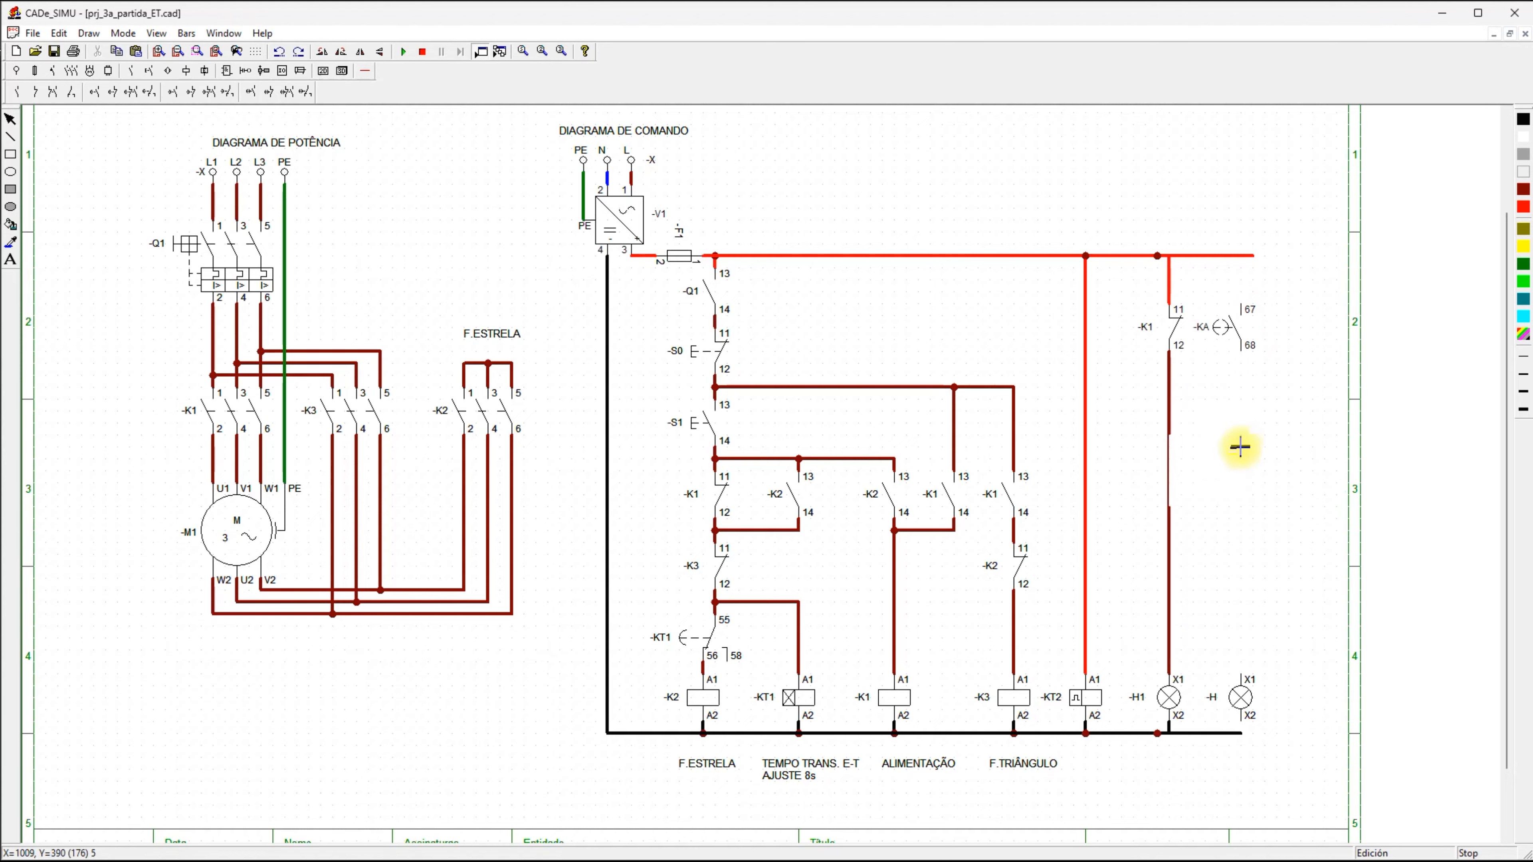
double_click(1243, 341)
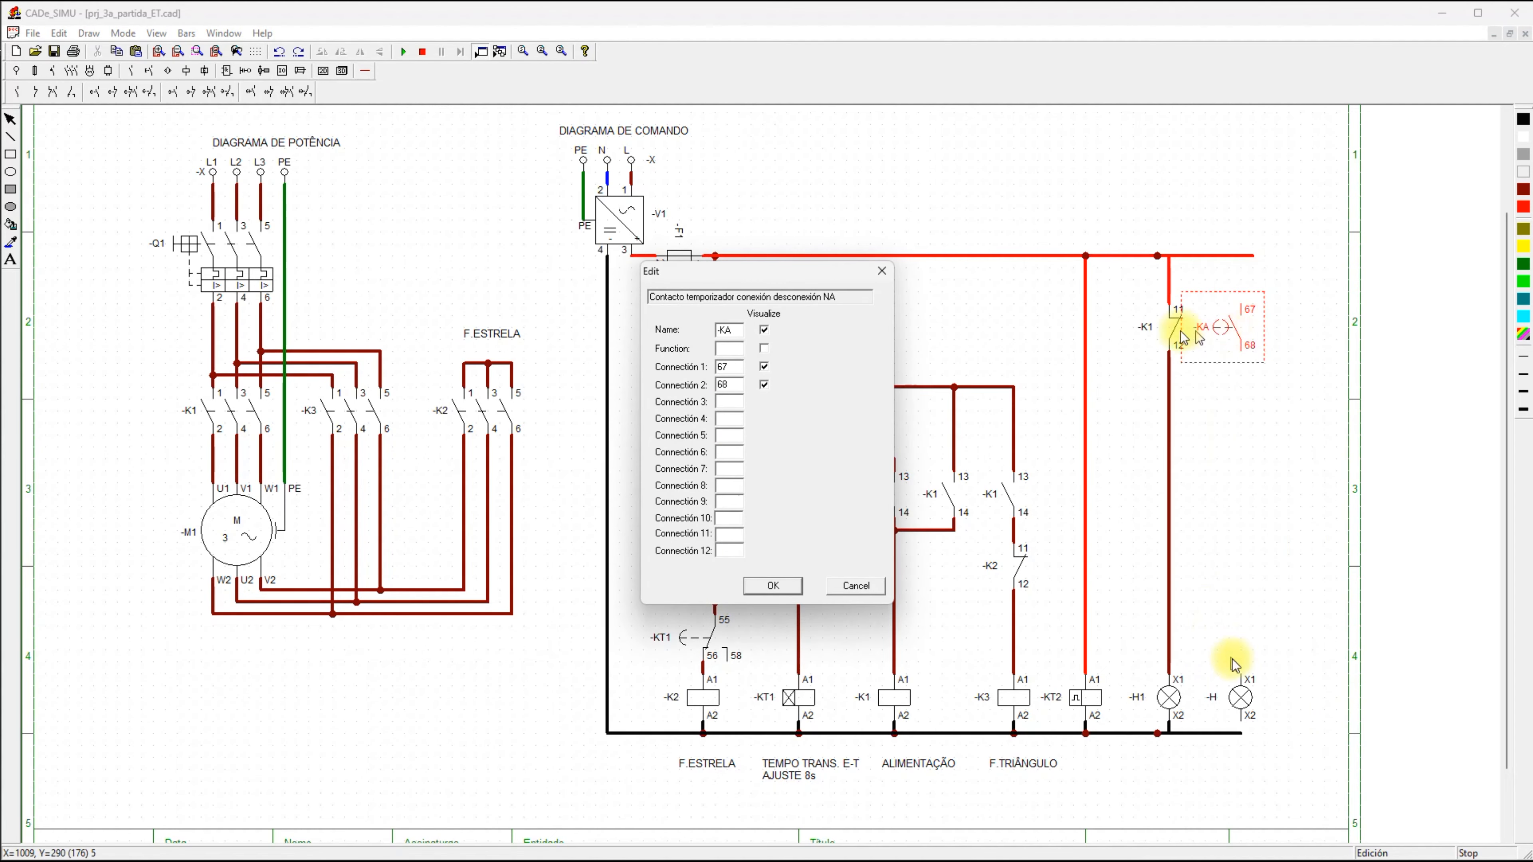
click(725, 332)
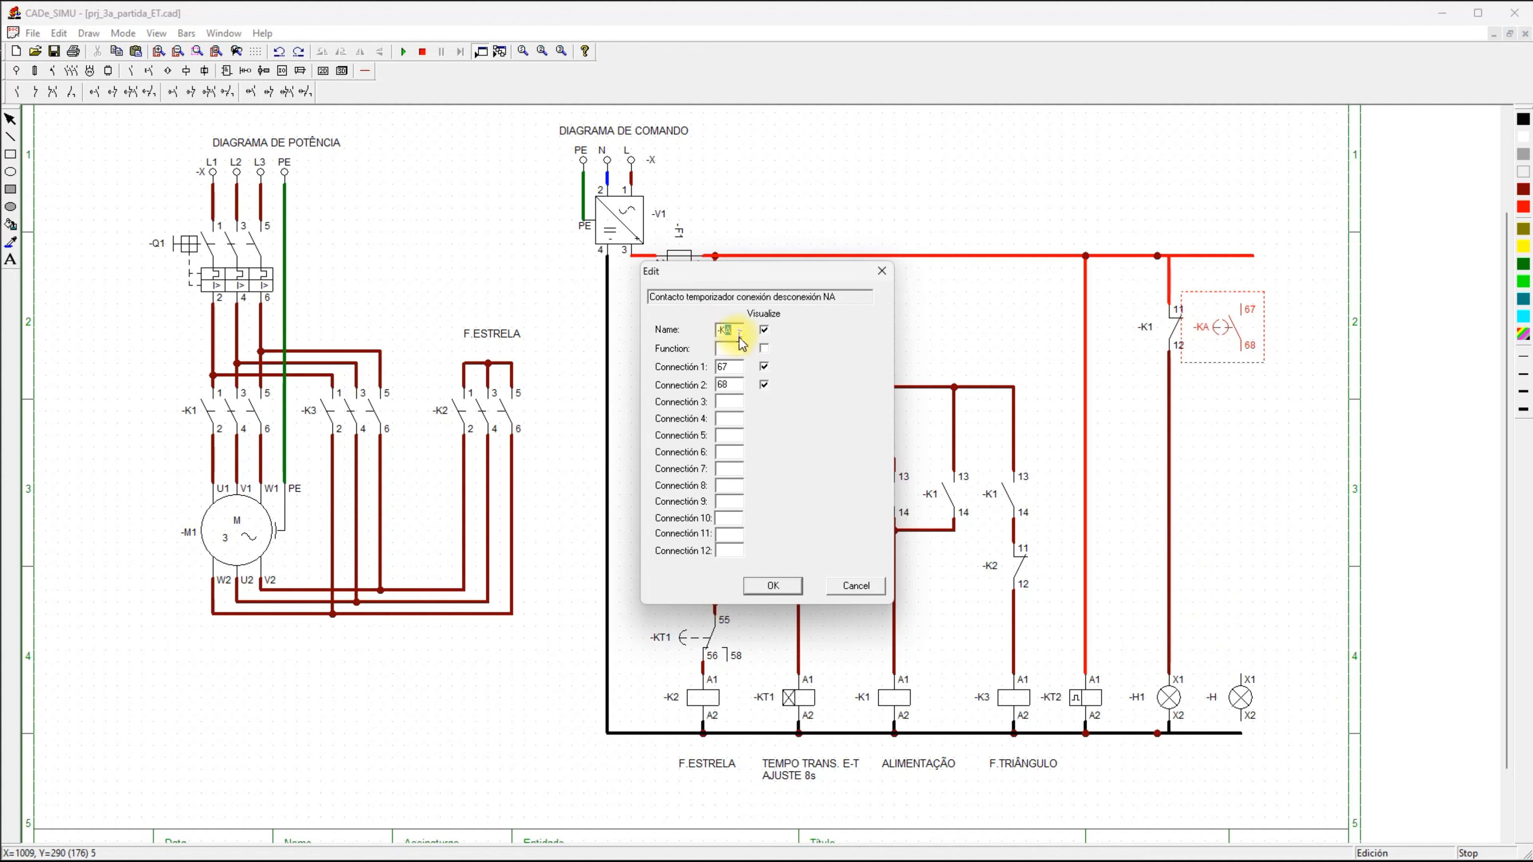
text(T2)
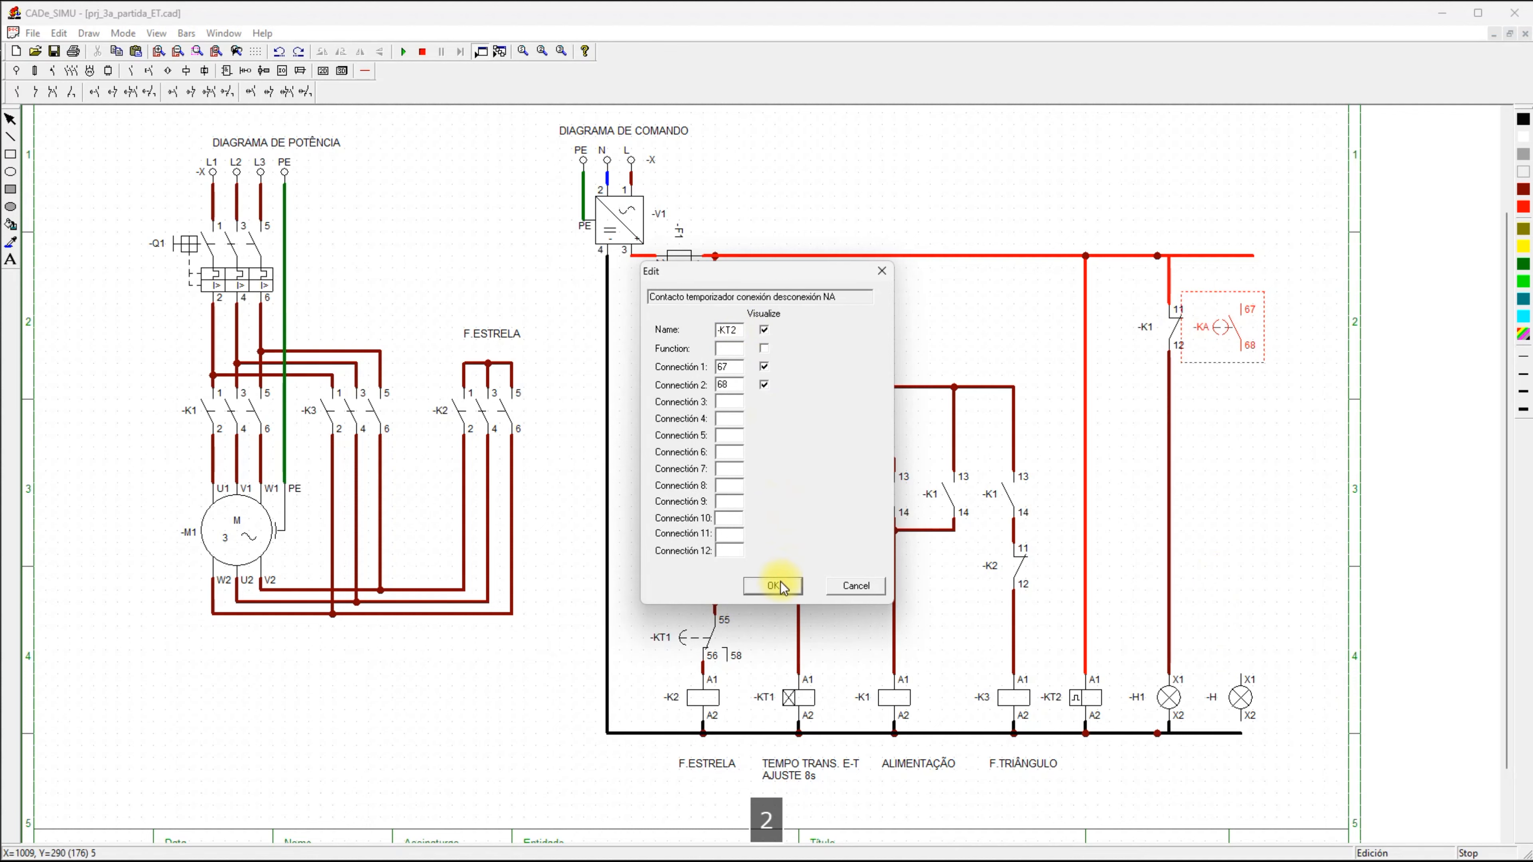
click(778, 585)
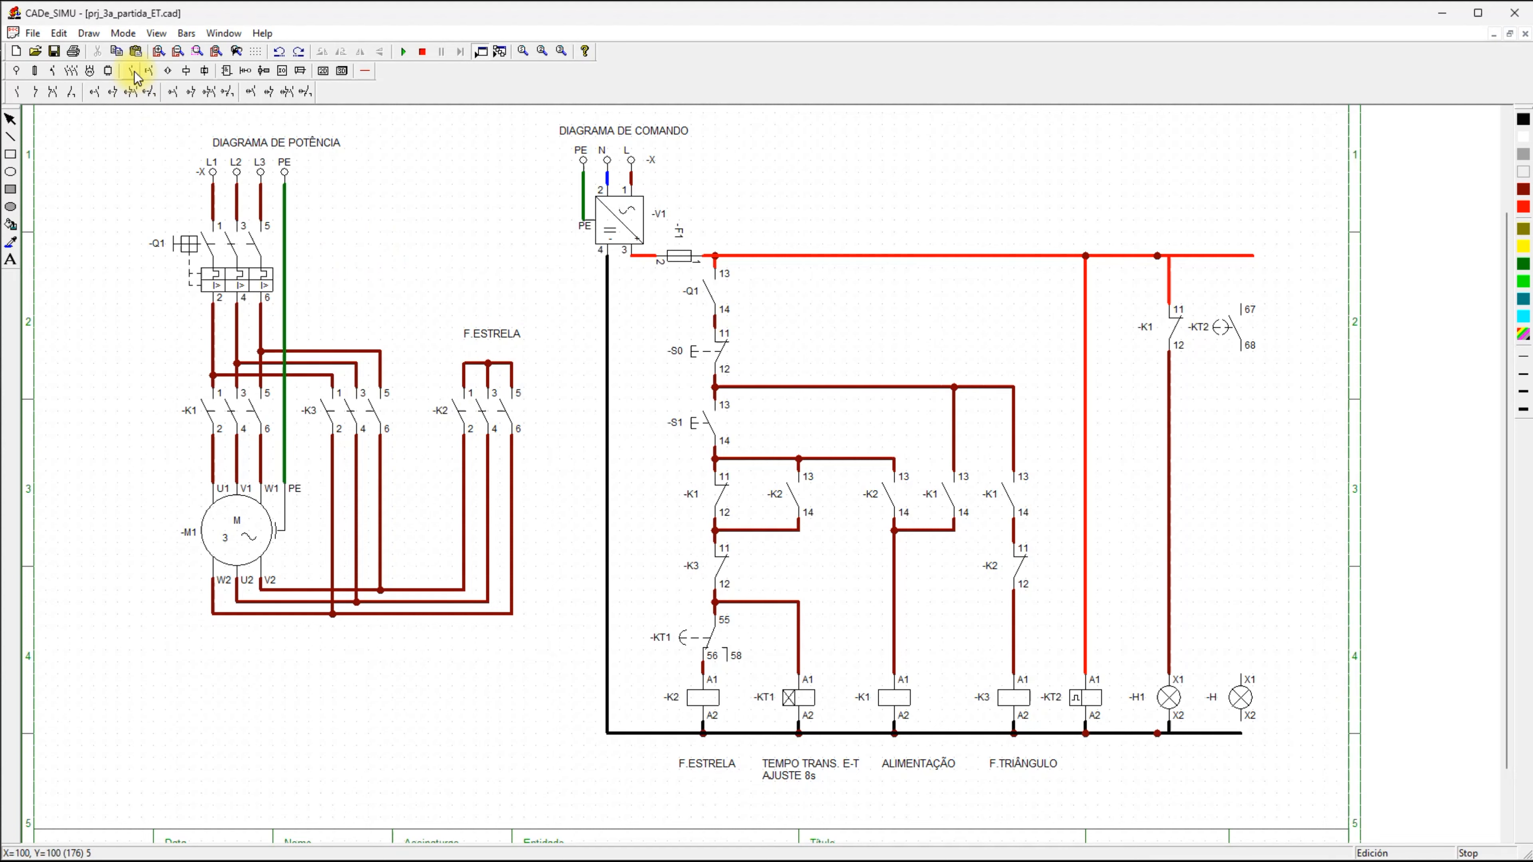
Place a normally open auxiliary contact directly below the KT2 contact and name it -K2.
click(17, 93)
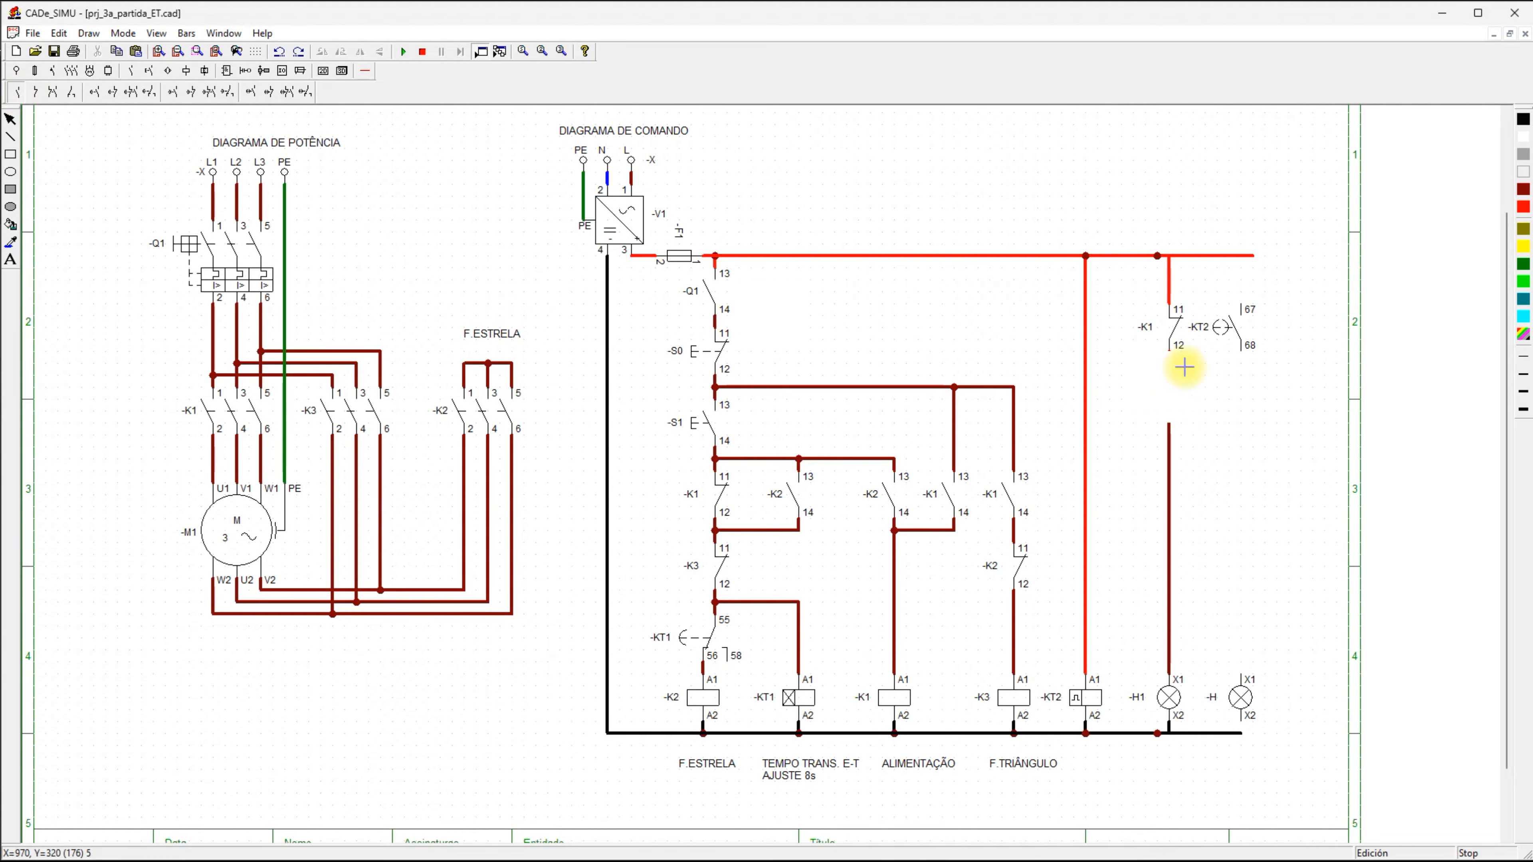
click(1211, 382)
double_click(1226, 411)
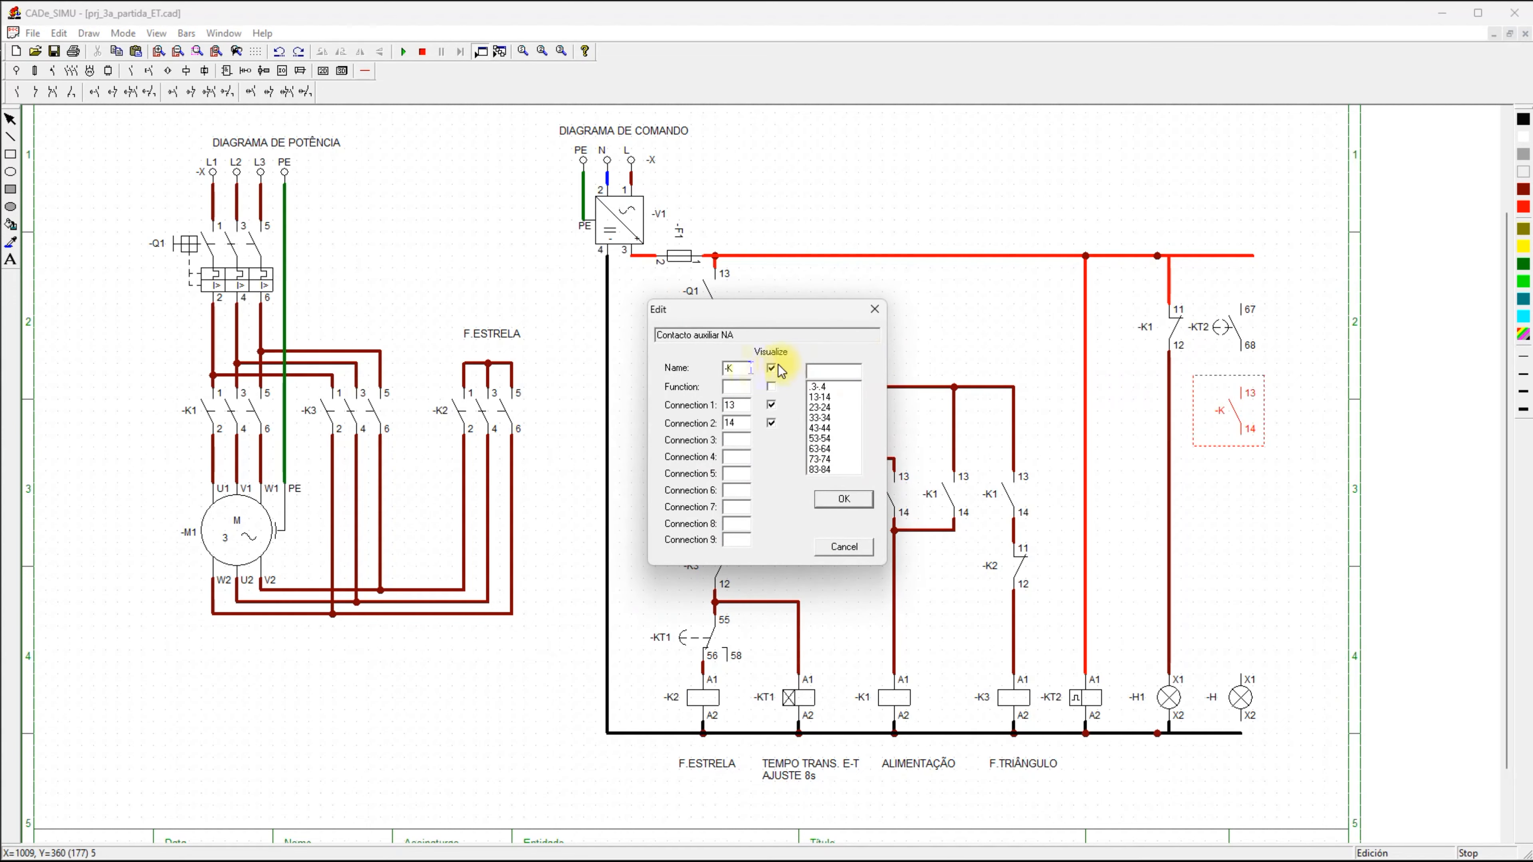
text(2)
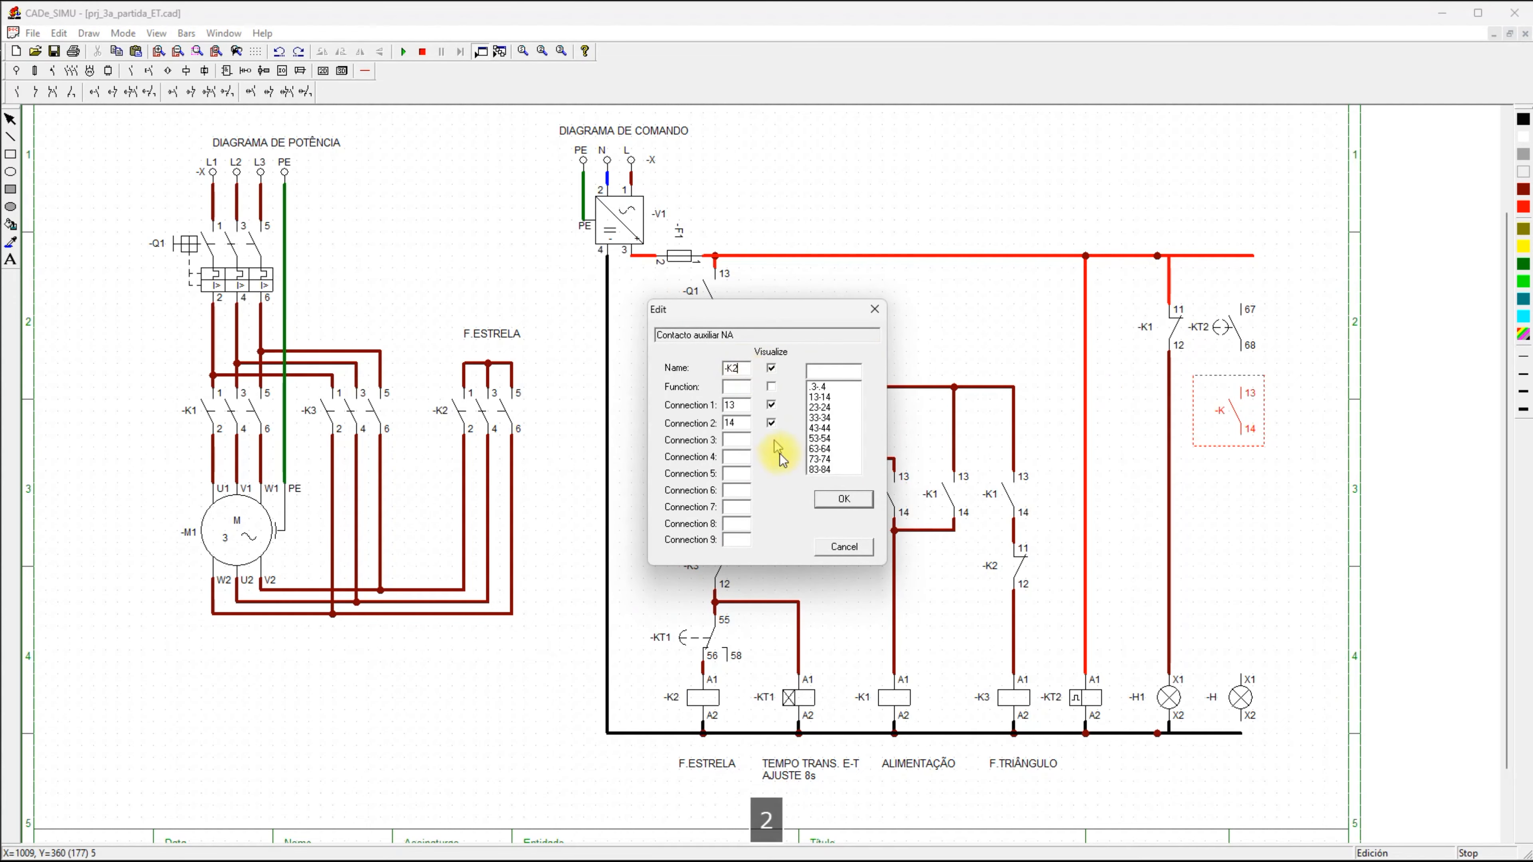
click(844, 498)
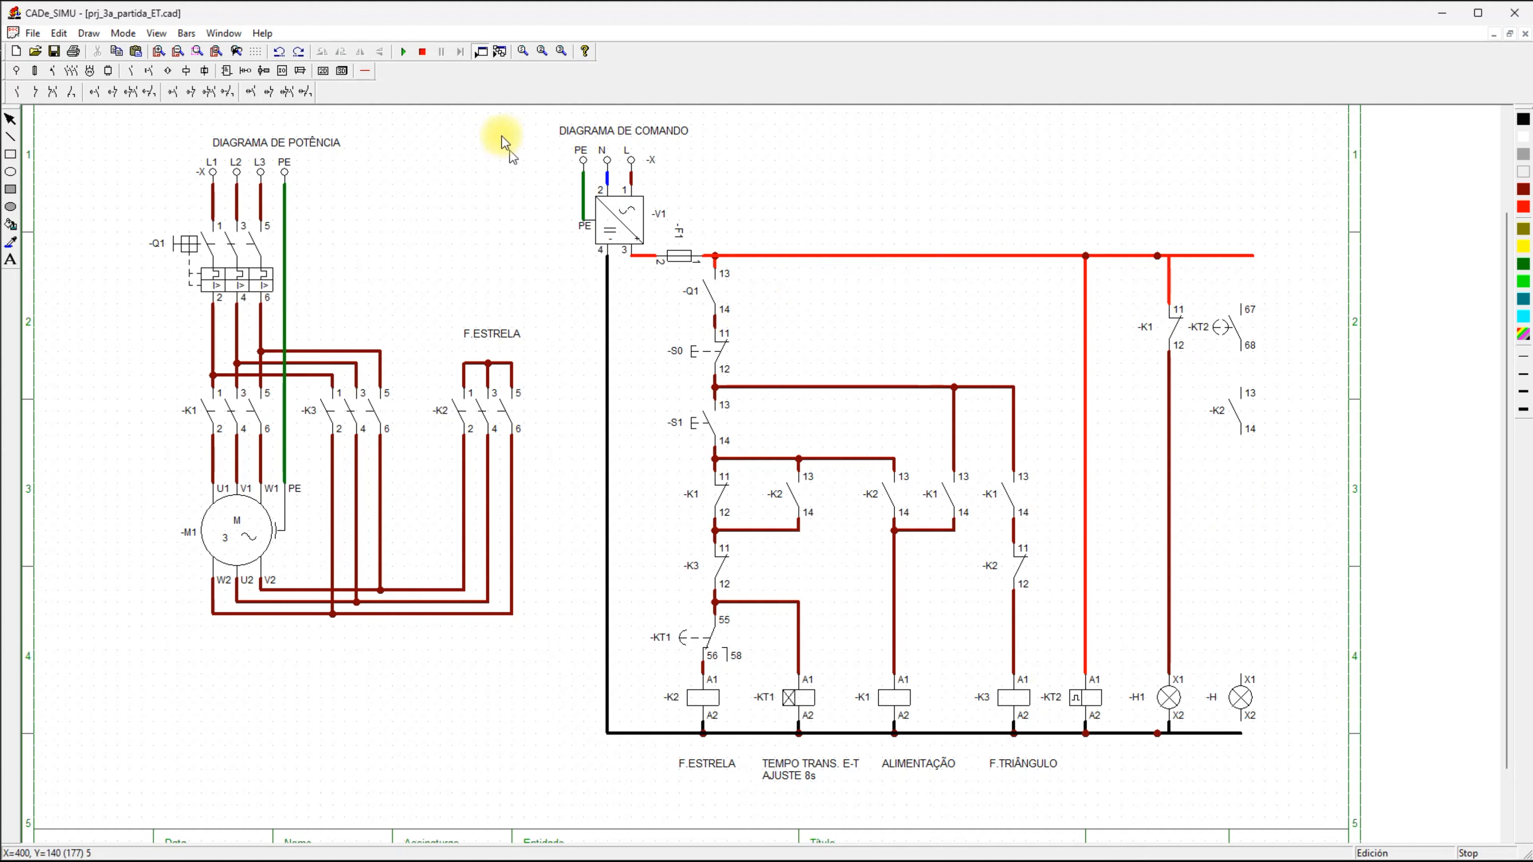
Wire terminal 67 of the KT2 contact to the positive rail and terminal 68 to terminal 13 of the K2 contact below.
click(364, 71)
click(196, 92)
drag(1242, 306, 1242, 256)
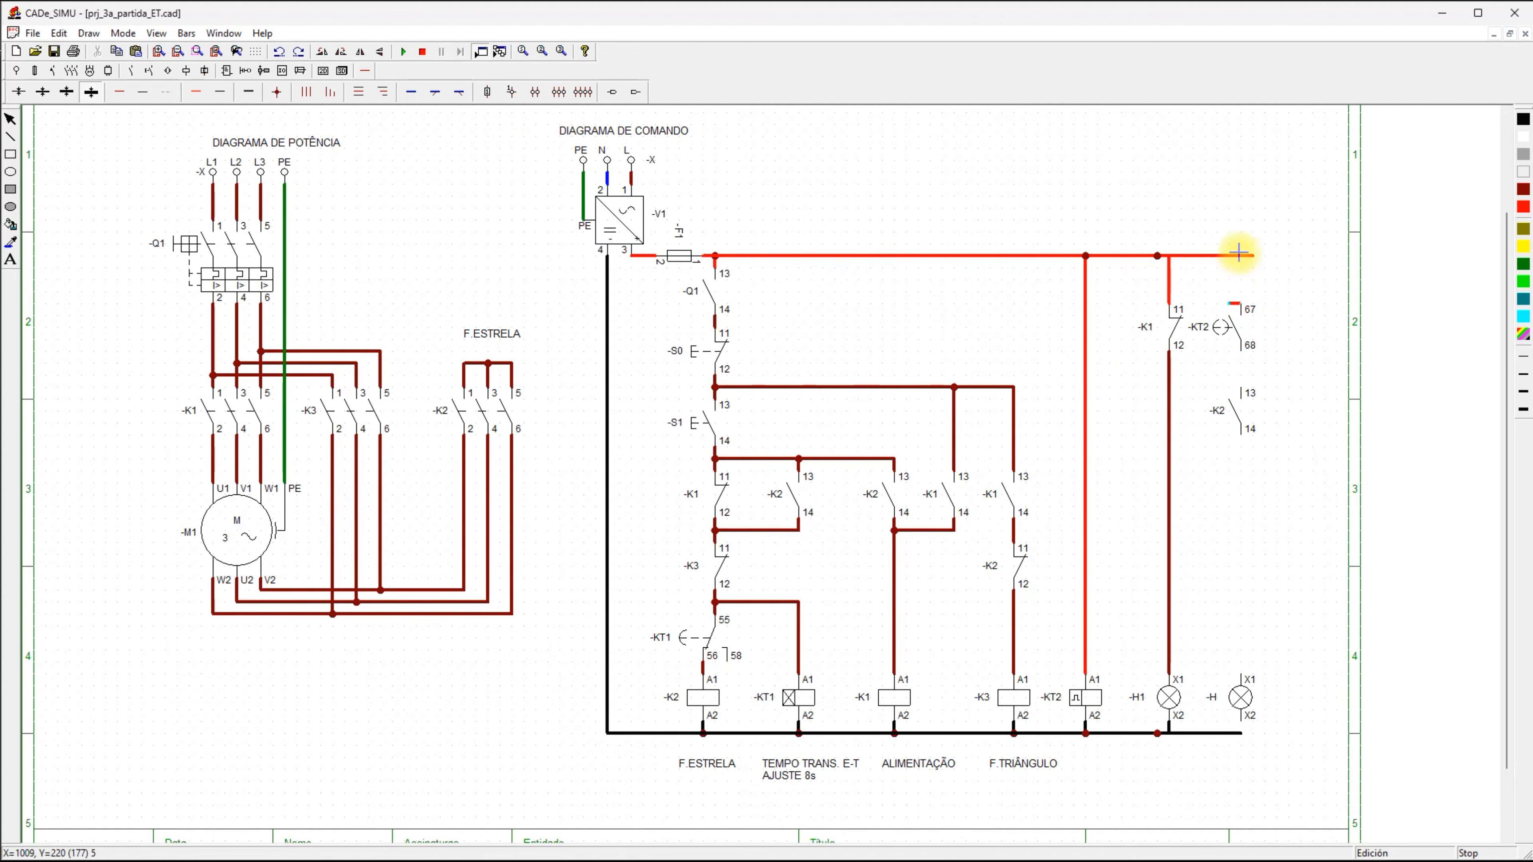
click(120, 92)
drag(1244, 356, 1242, 386)
drag(1242, 444, 1253, 671)
key(Escape)
click(1242, 611)
key(Delete)
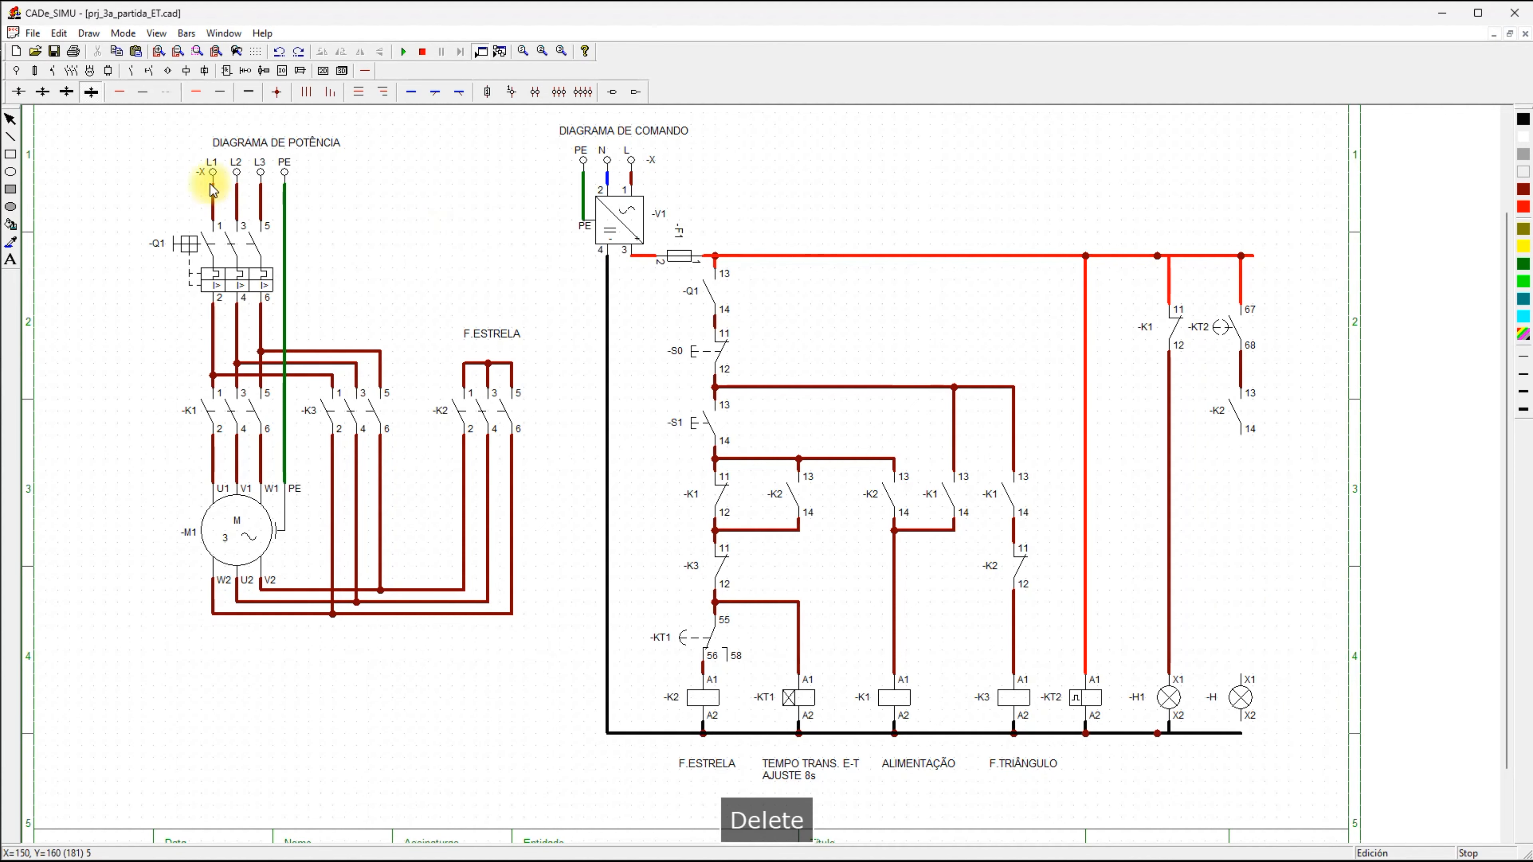
click(121, 93)
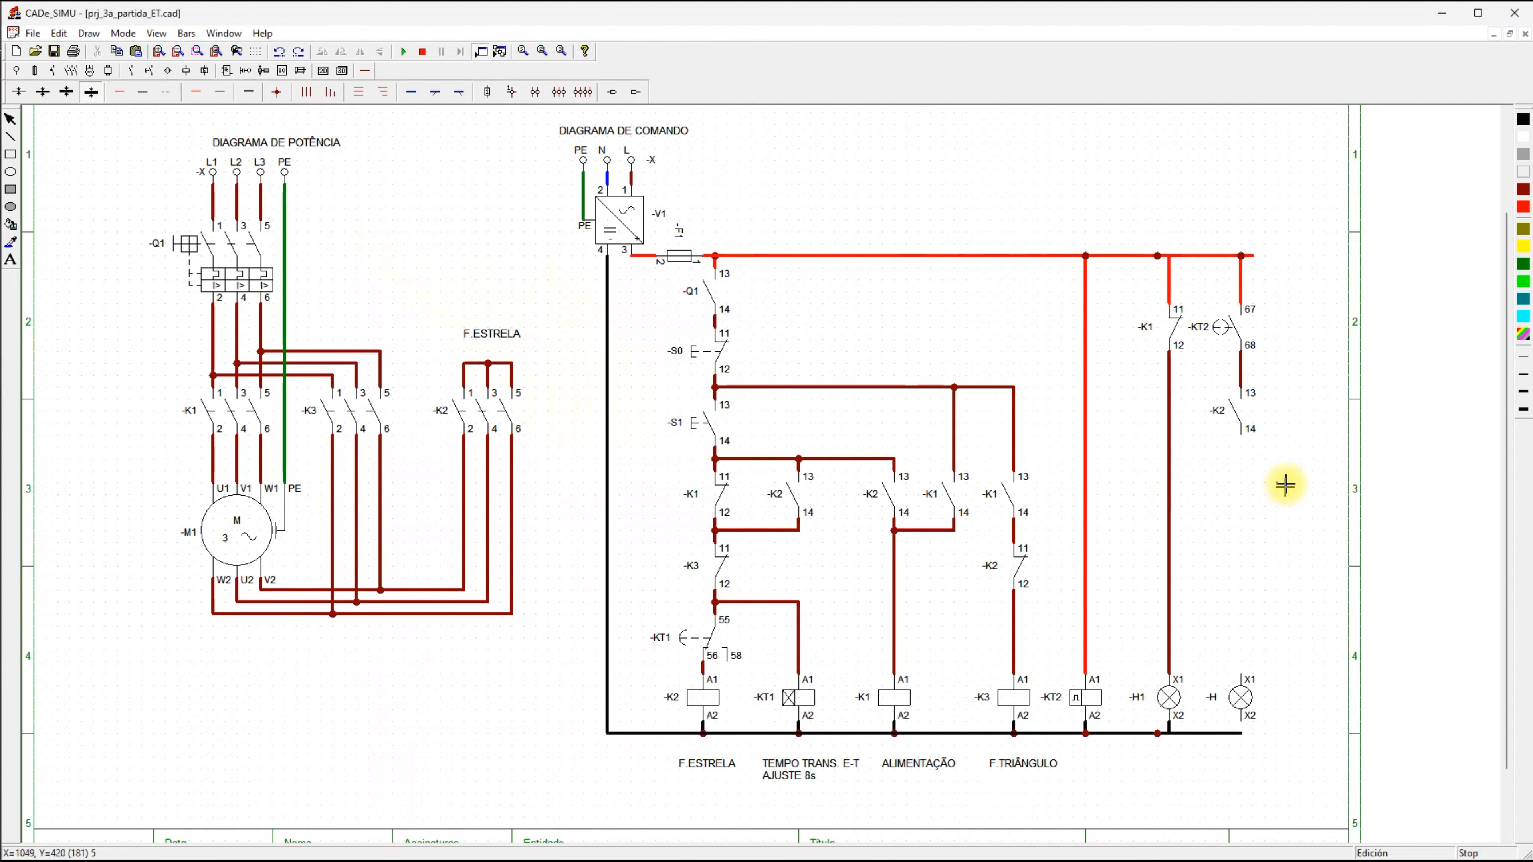
right_click(1241, 448)
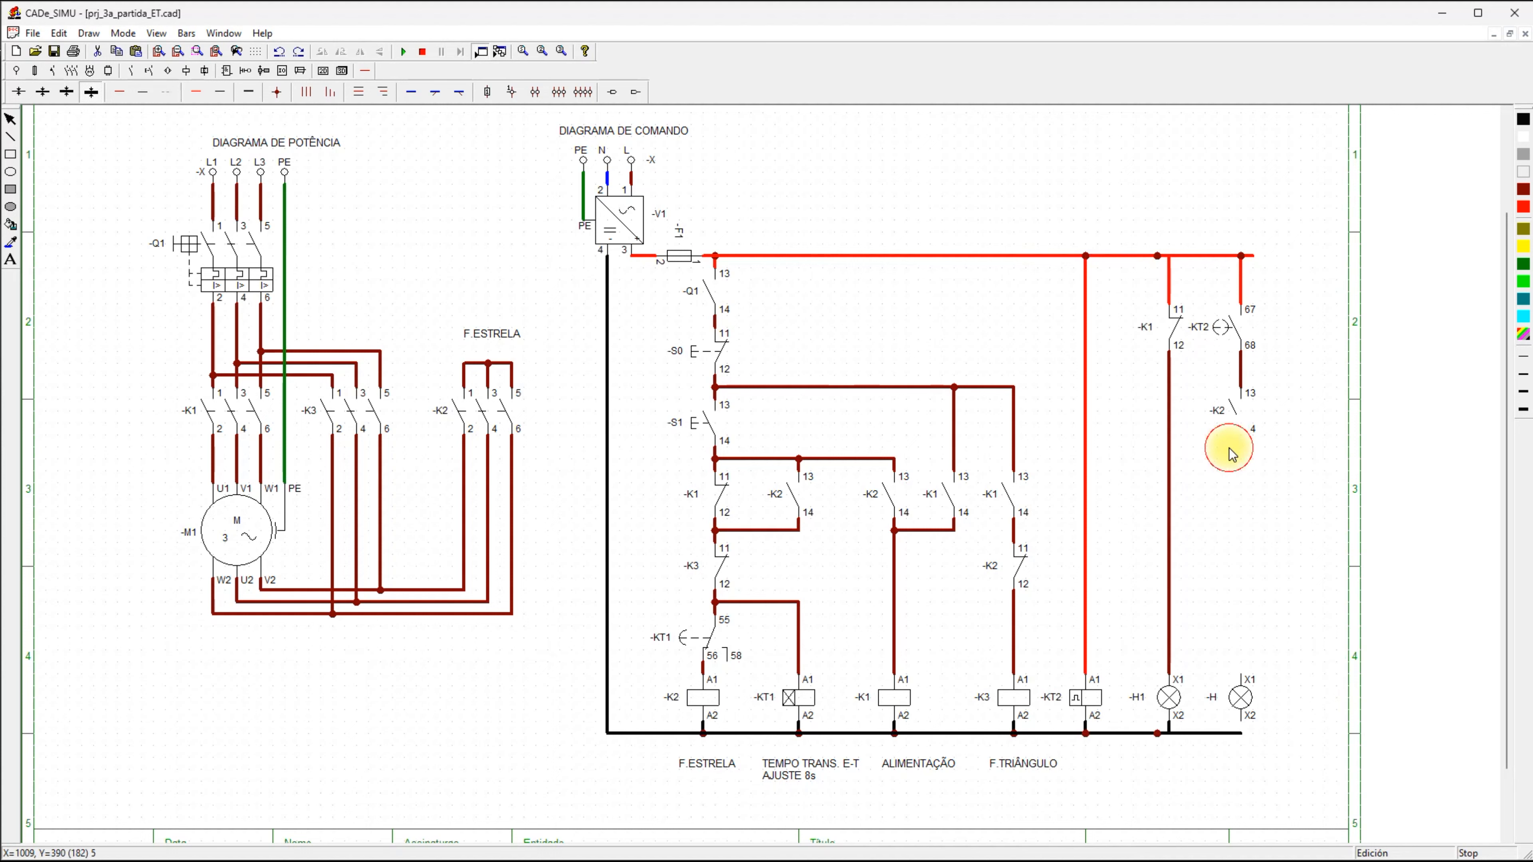
key(Delete)
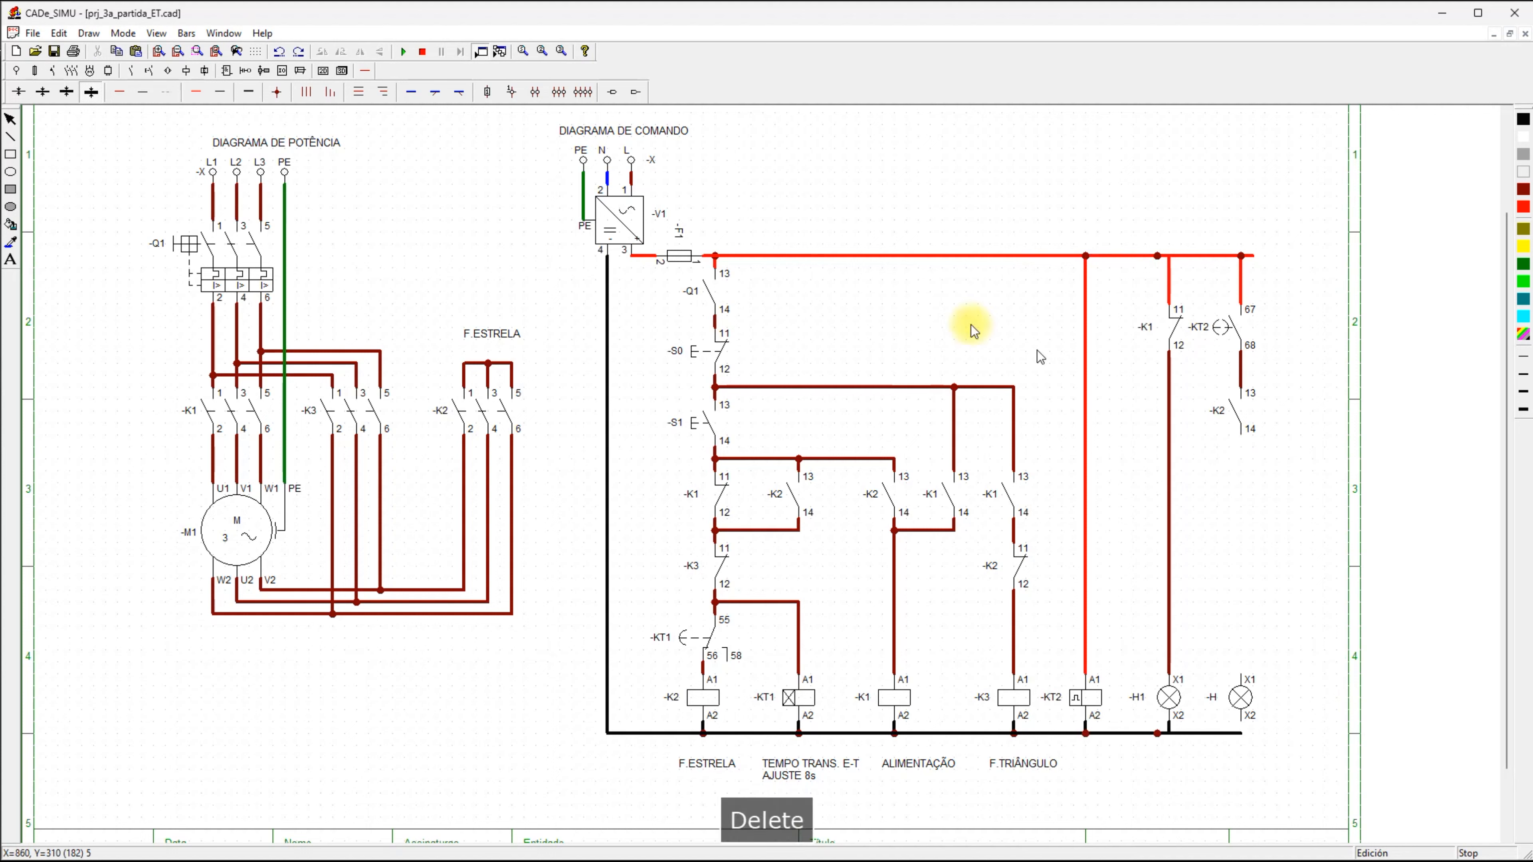
Wire terminal 14 of the K2 contact down to X1 of lamp H, and connect X2 to the negative rail.
click(123, 96)
drag(1248, 445, 1275, 672)
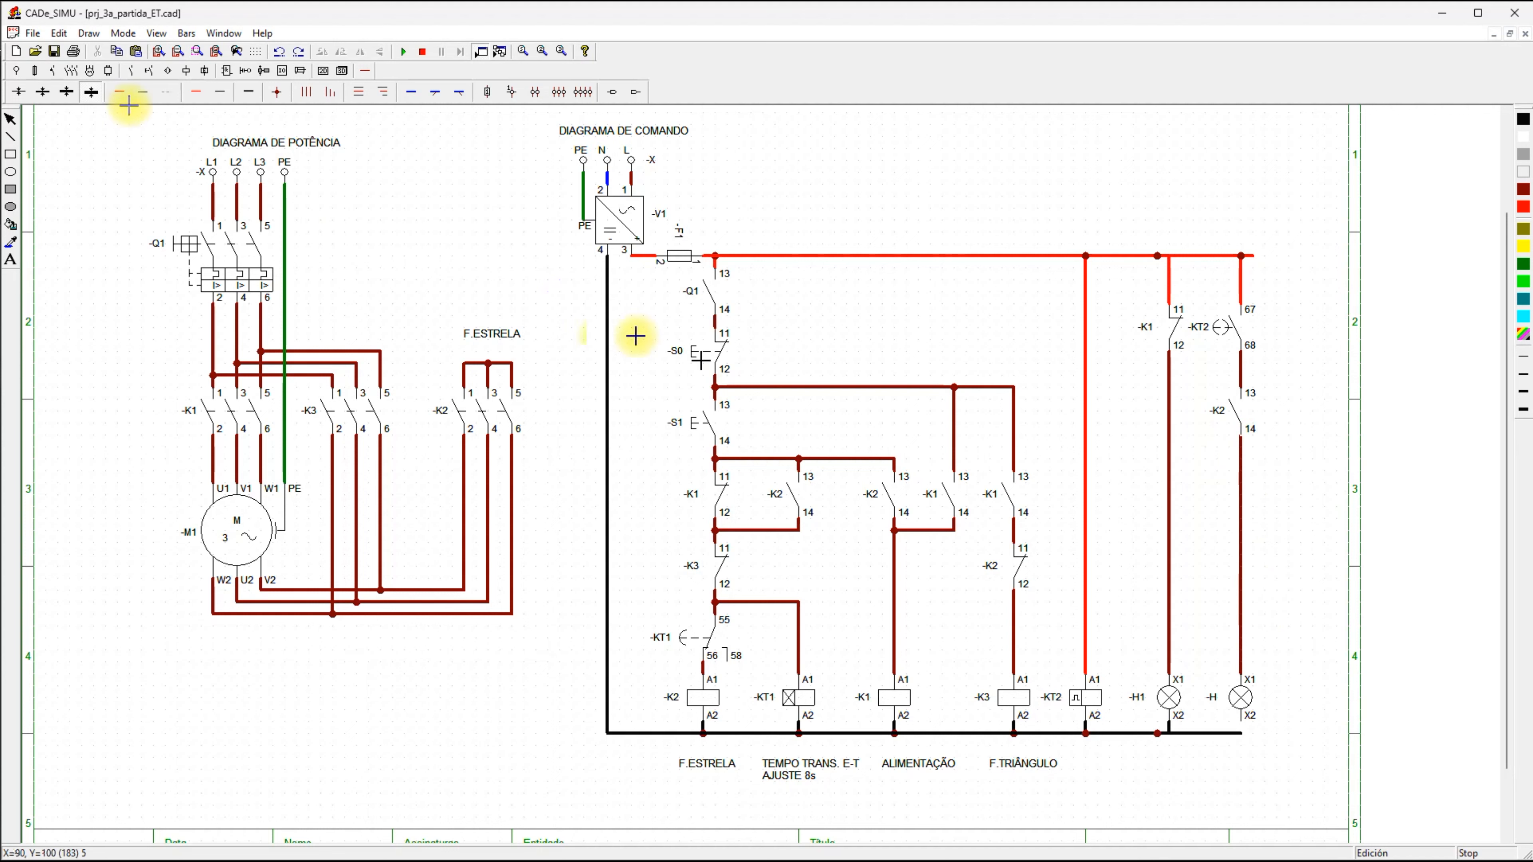
right_click(1285, 556)
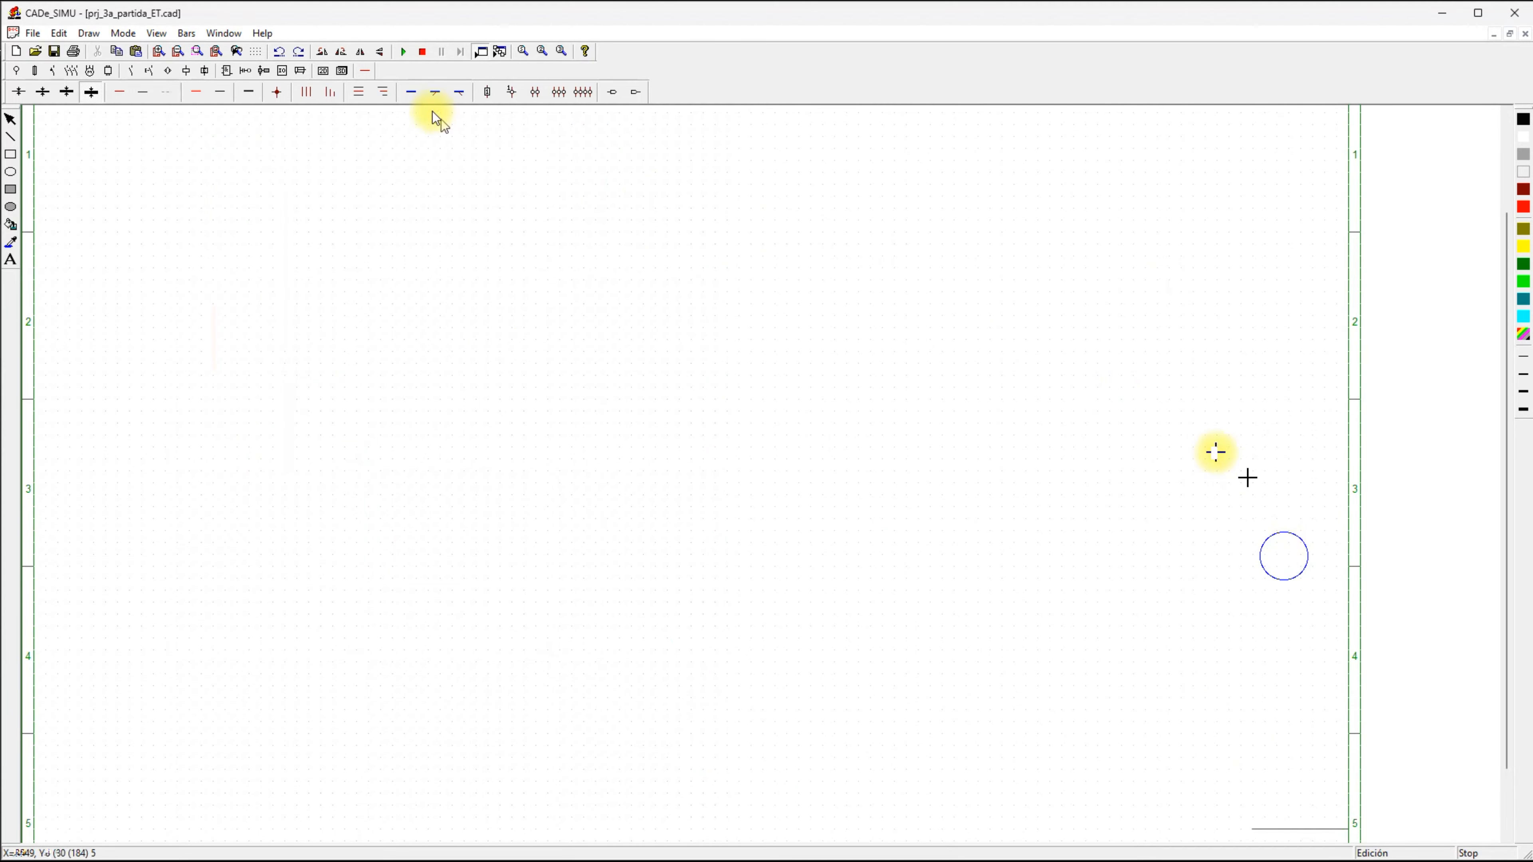
Simulate the circuit, closing Q1 and starting the motor with S1 to test lamp H during star operation, and stop the simulation.
click(403, 52)
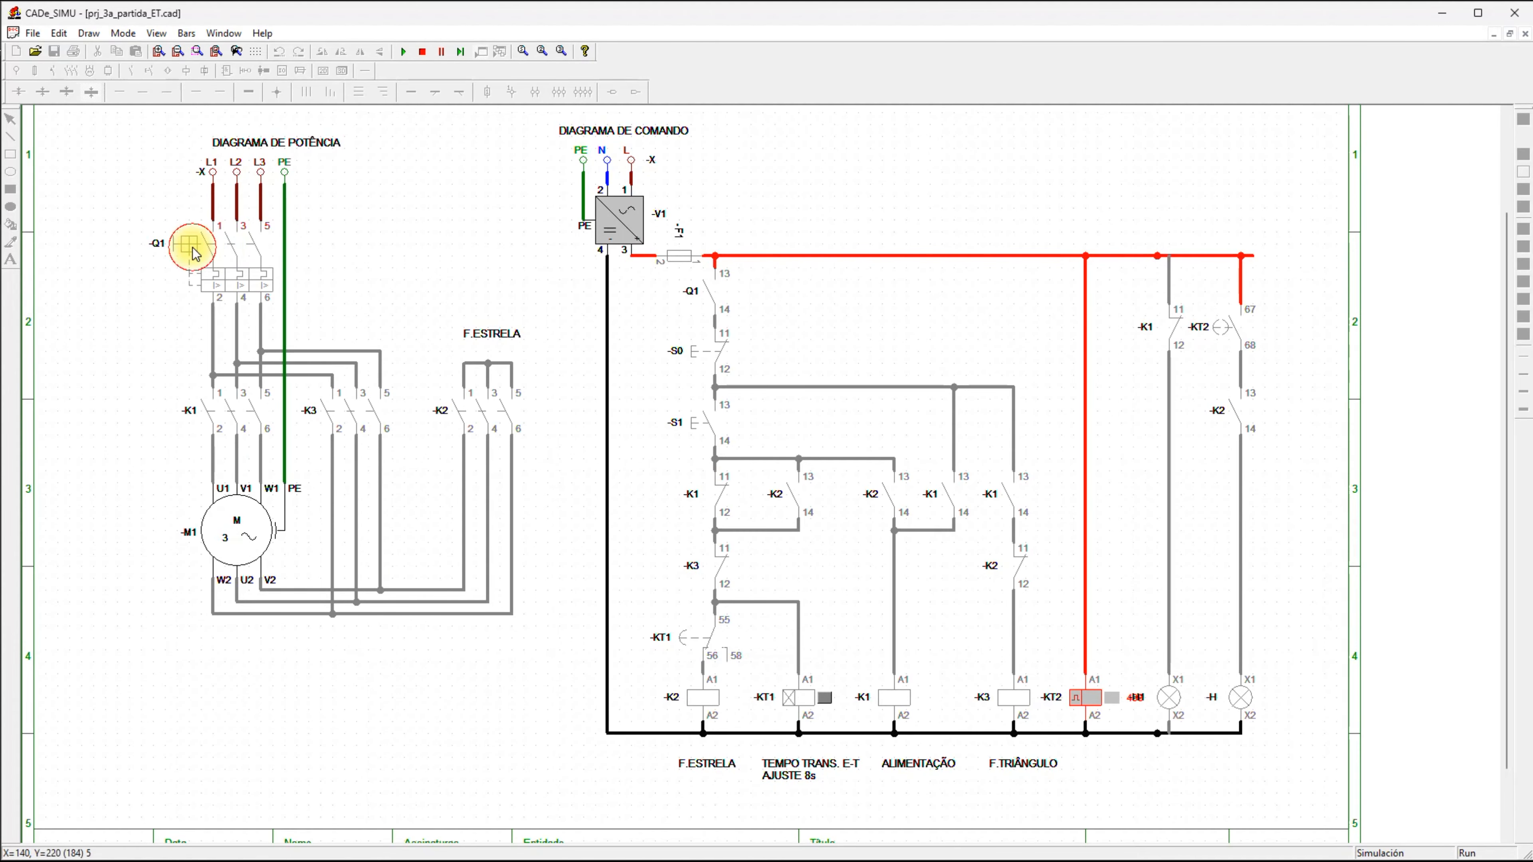
click(192, 254)
click(718, 430)
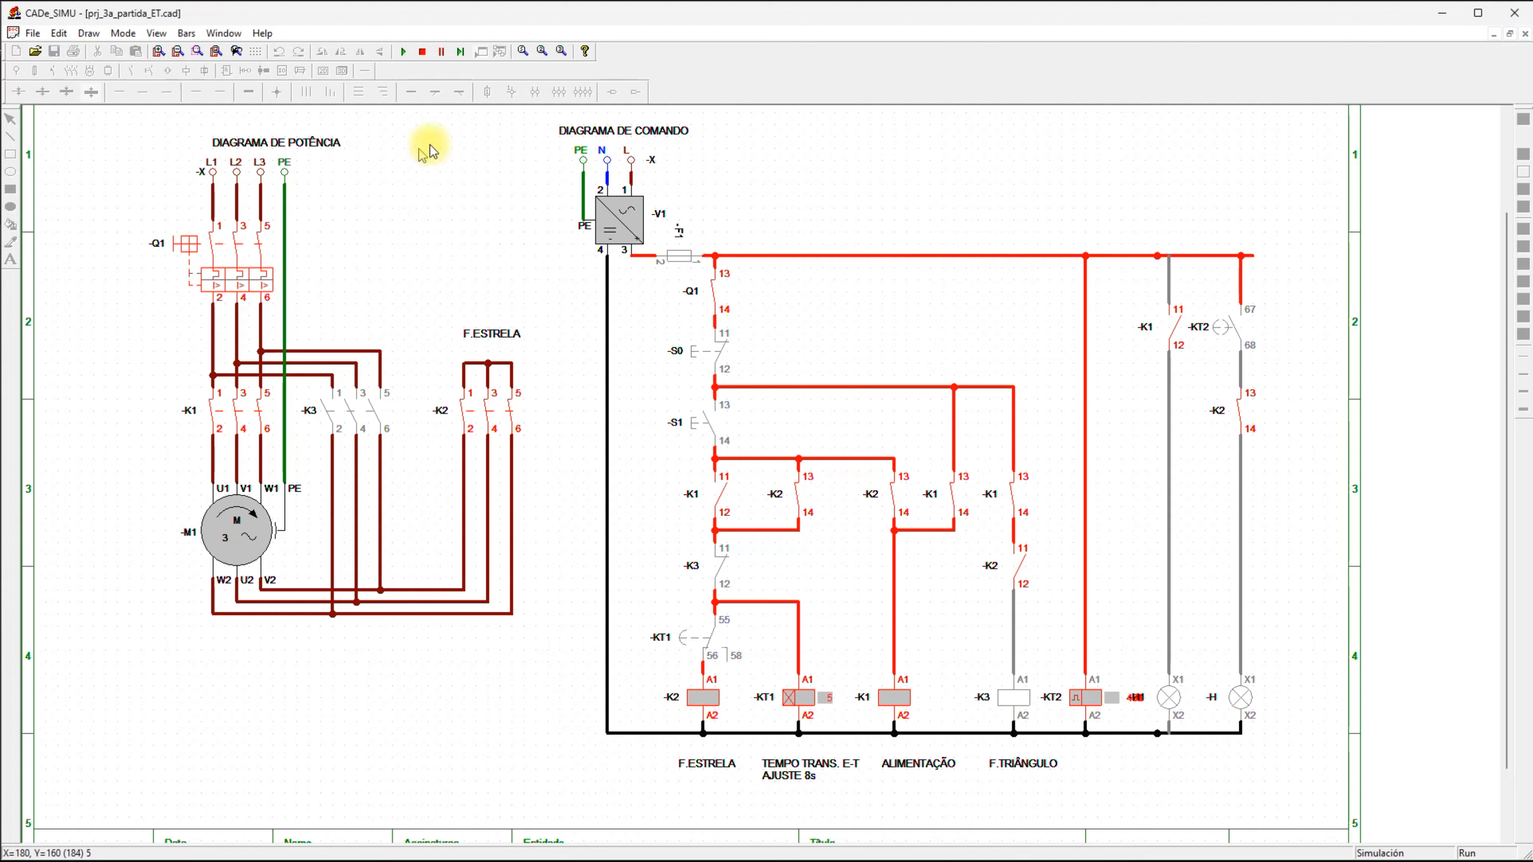
click(423, 53)
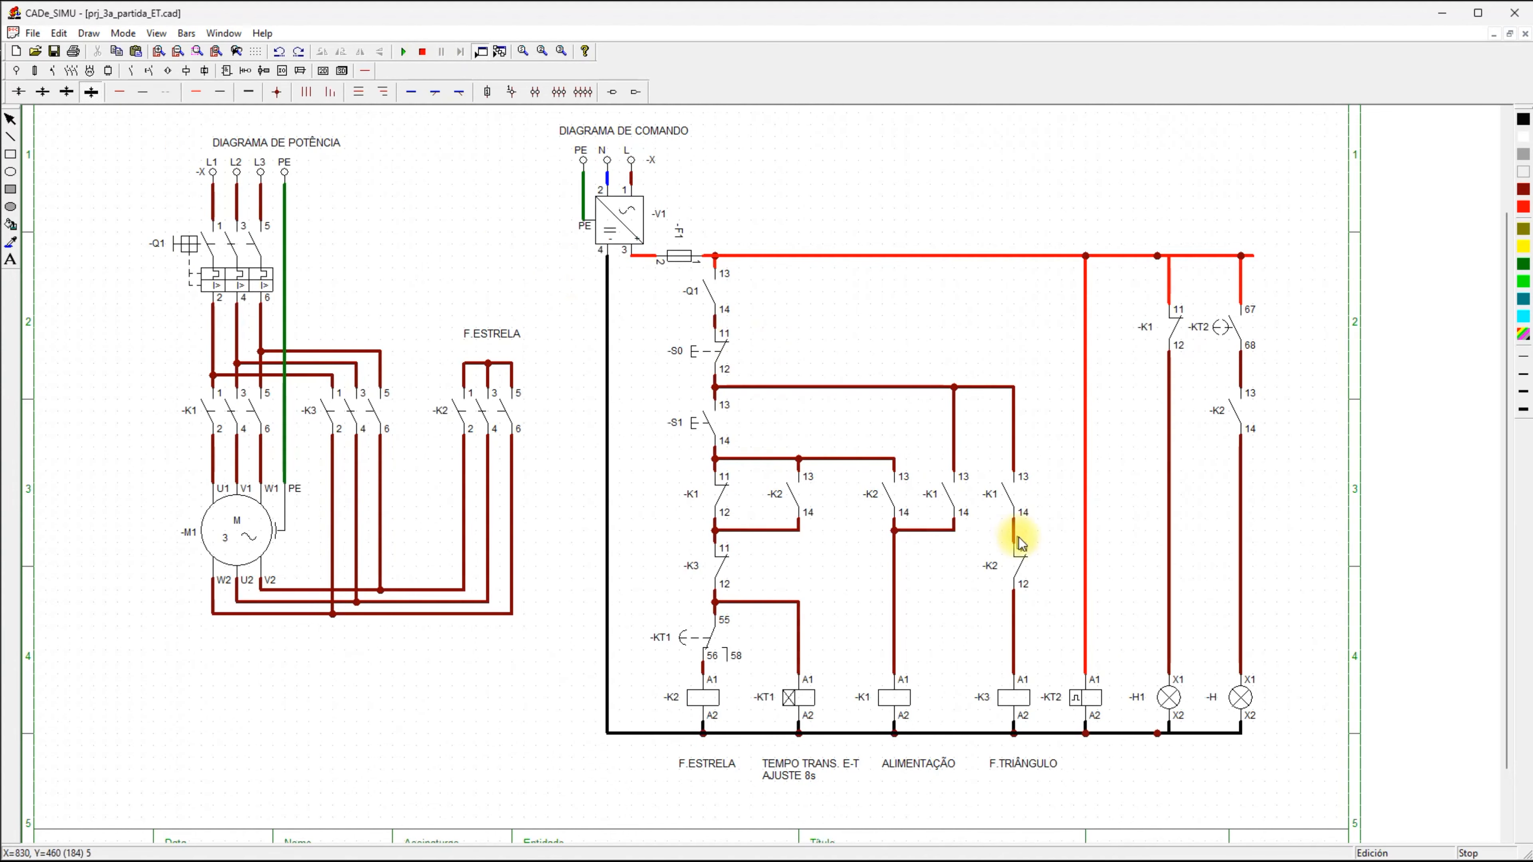
Set the intermittent timer KT2 to a value of 2 with the x 0,1 Seg time base.
key(F9)
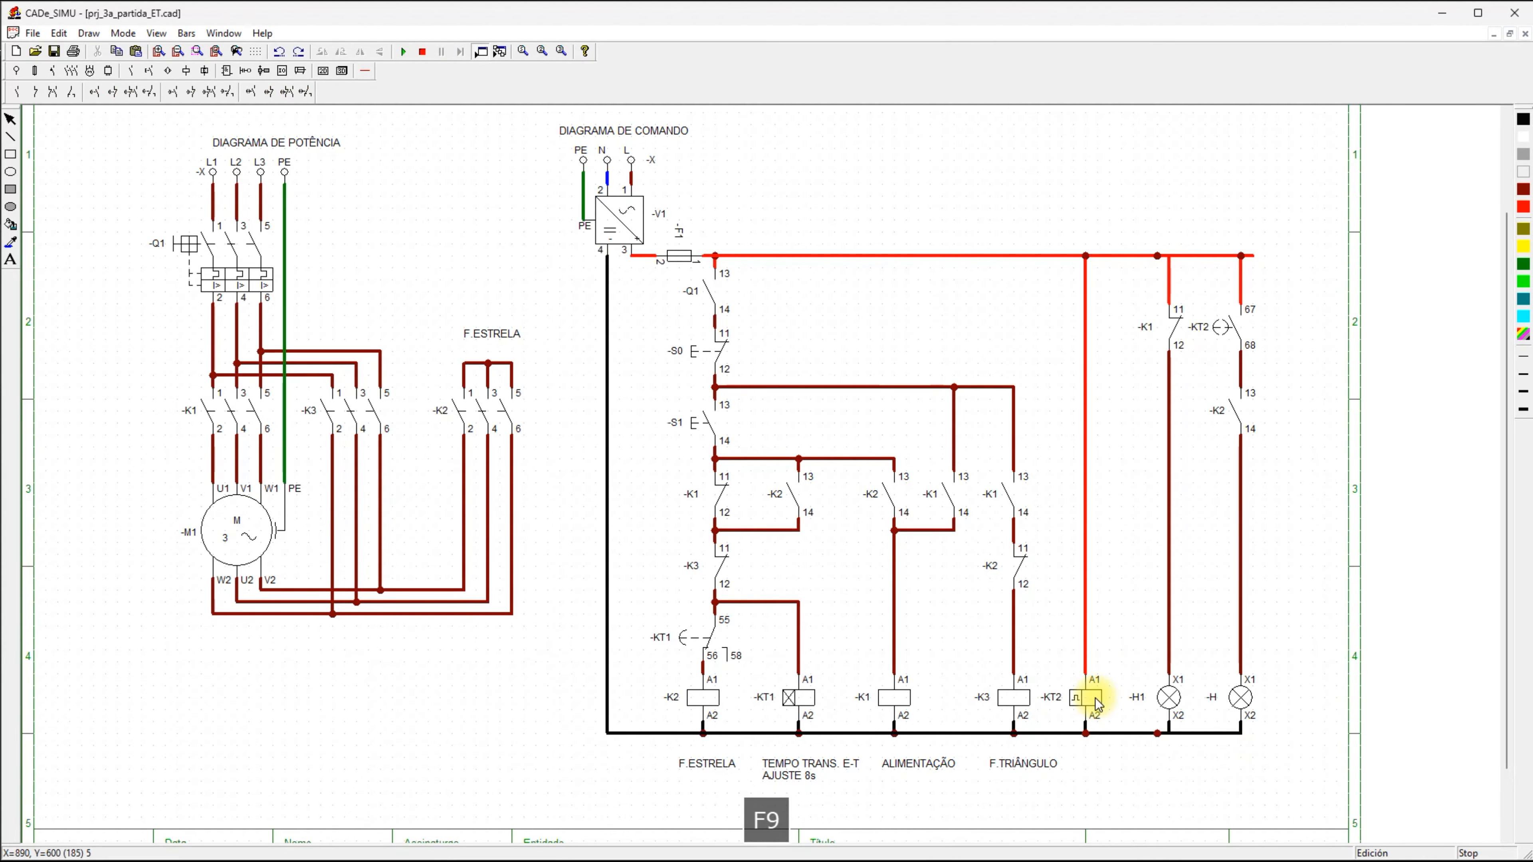
double_click(1086, 698)
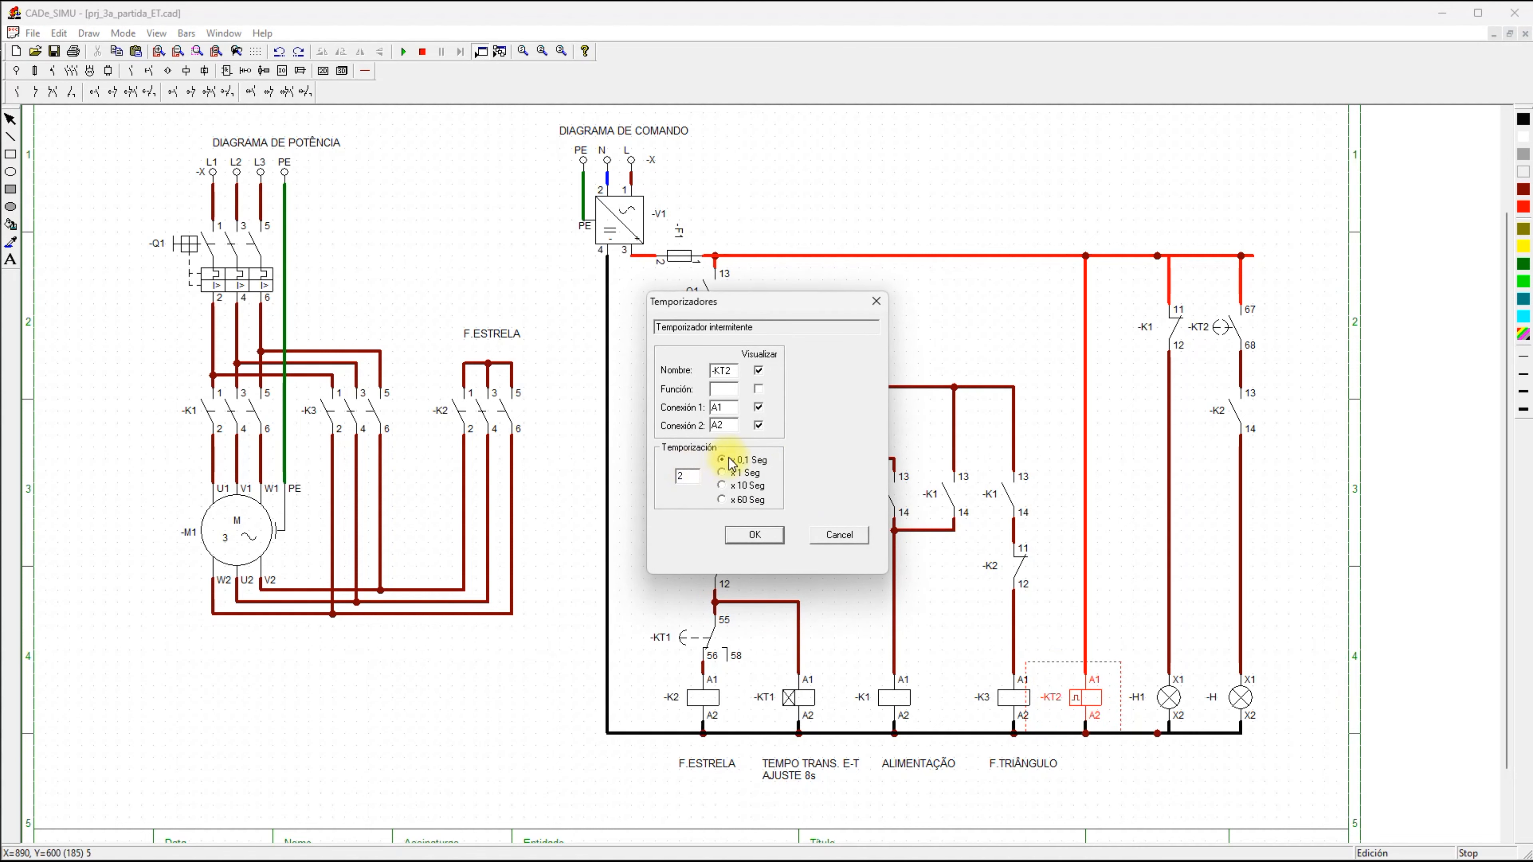
click(754, 536)
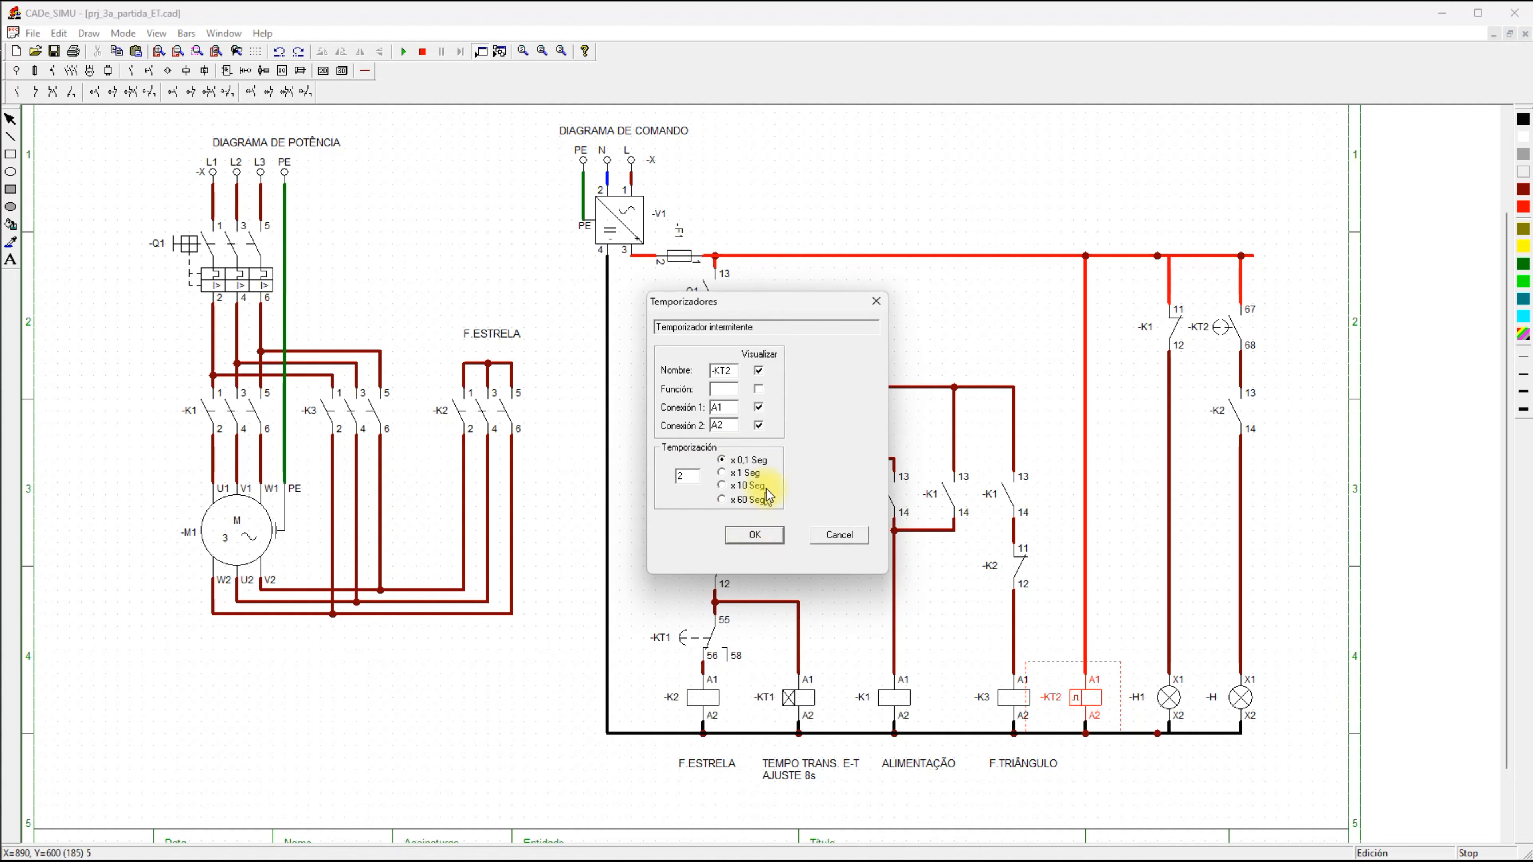
click(755, 536)
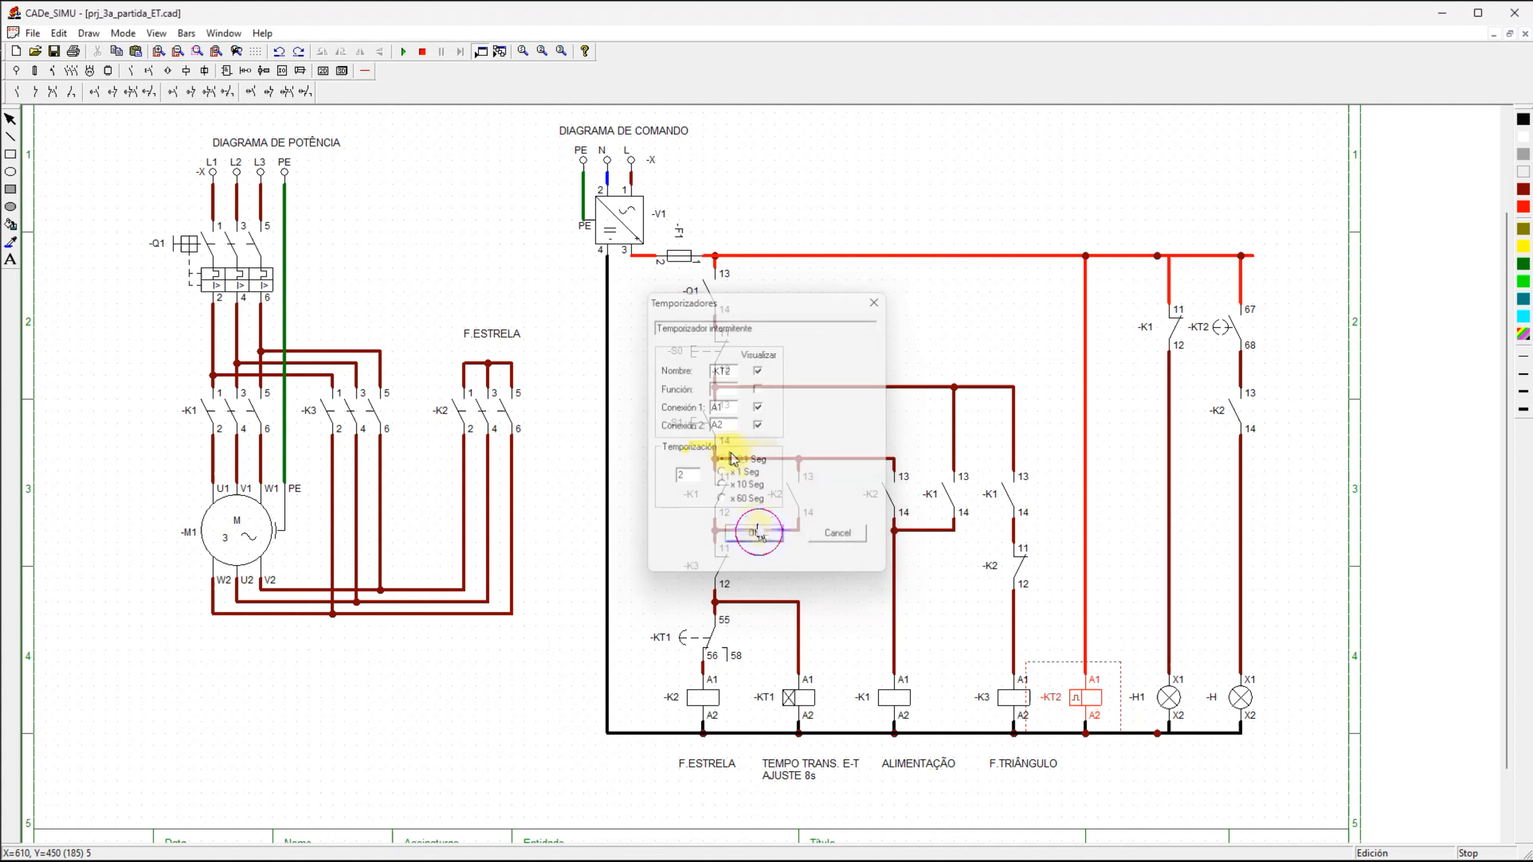
Run the simulation again, close Q1 and start the motor with S1 to observe lamp H through the star-delta transition.
click(404, 52)
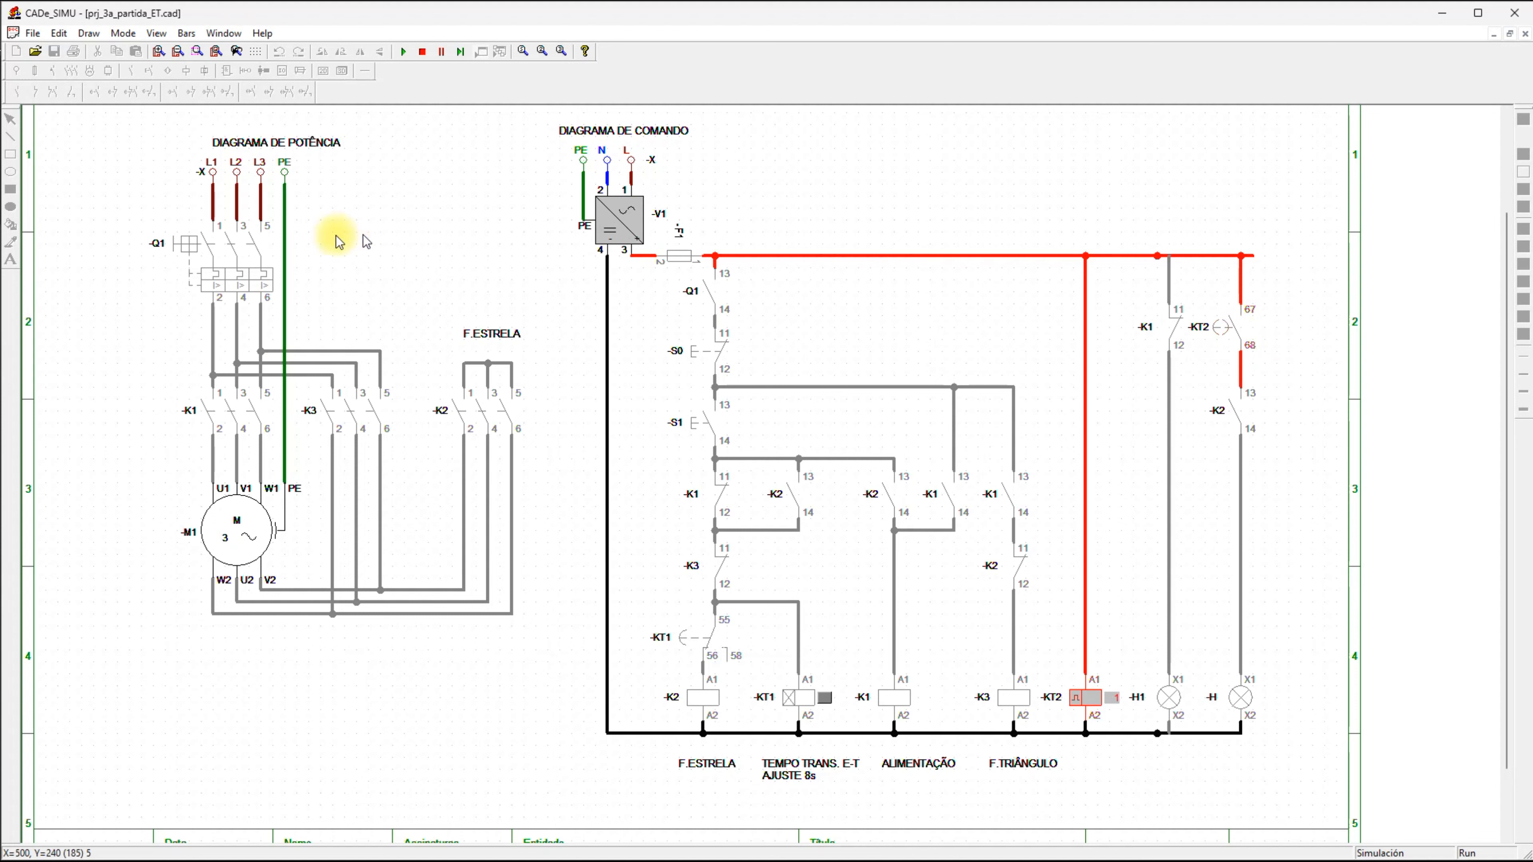
click(188, 244)
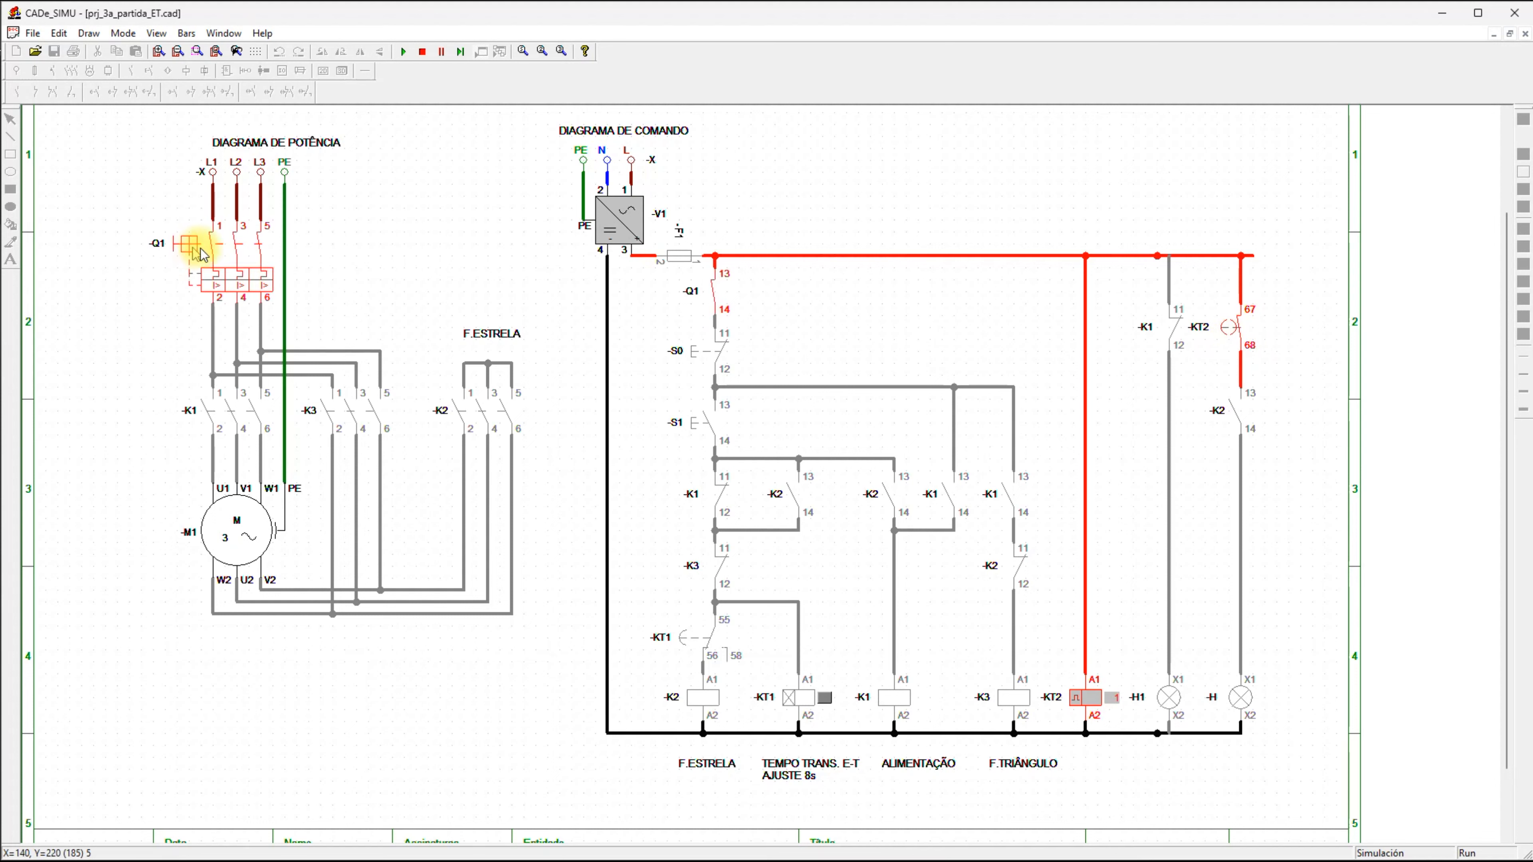
click(701, 427)
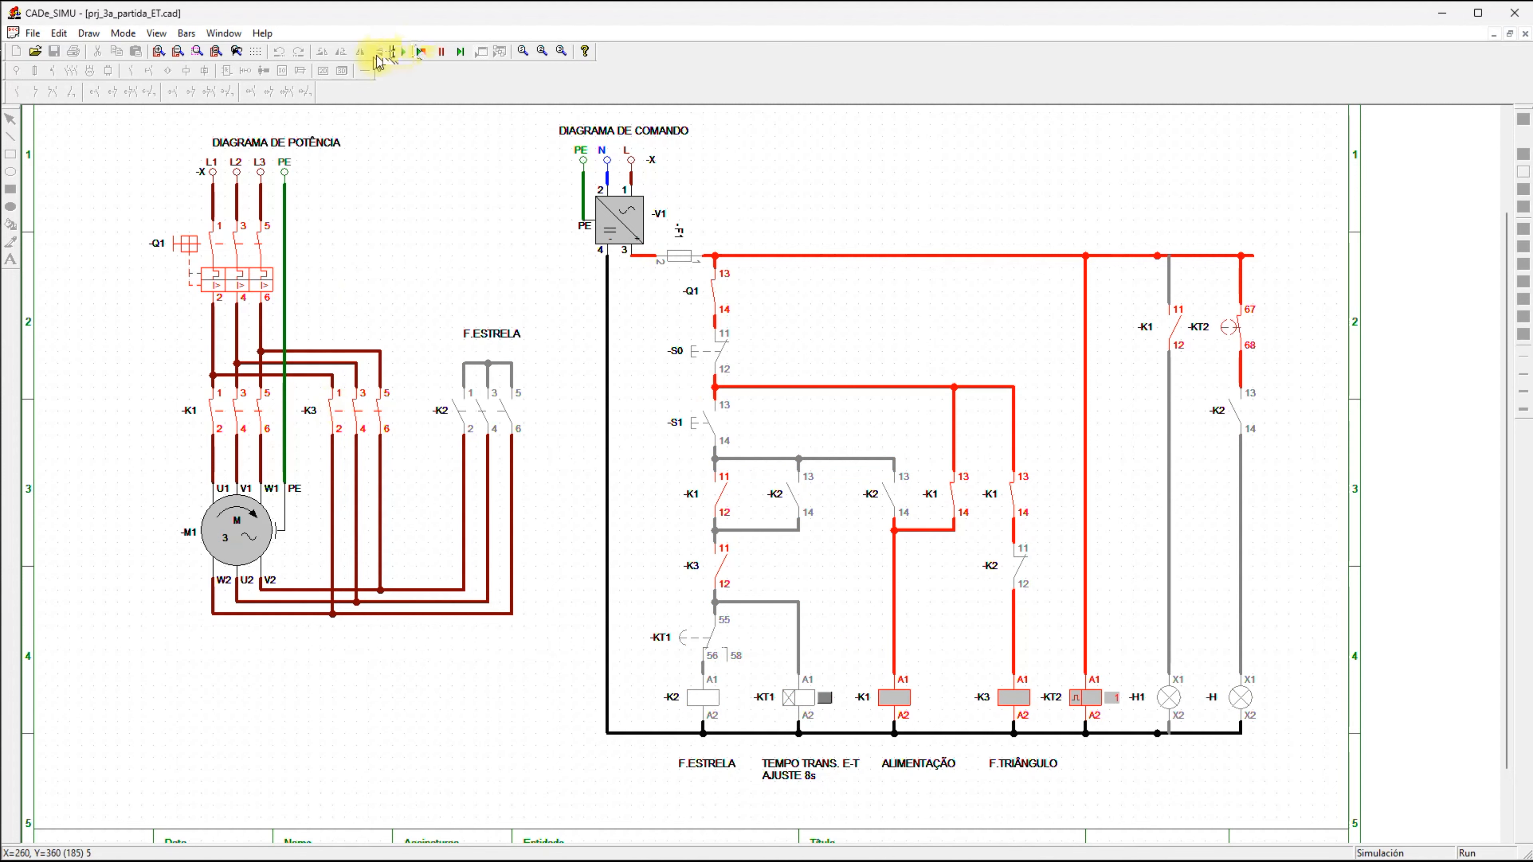
Stop the simulation and add the label F.TRIÂNGULO above the K3 contacts in the power diagram.
click(422, 51)
click(19, 257)
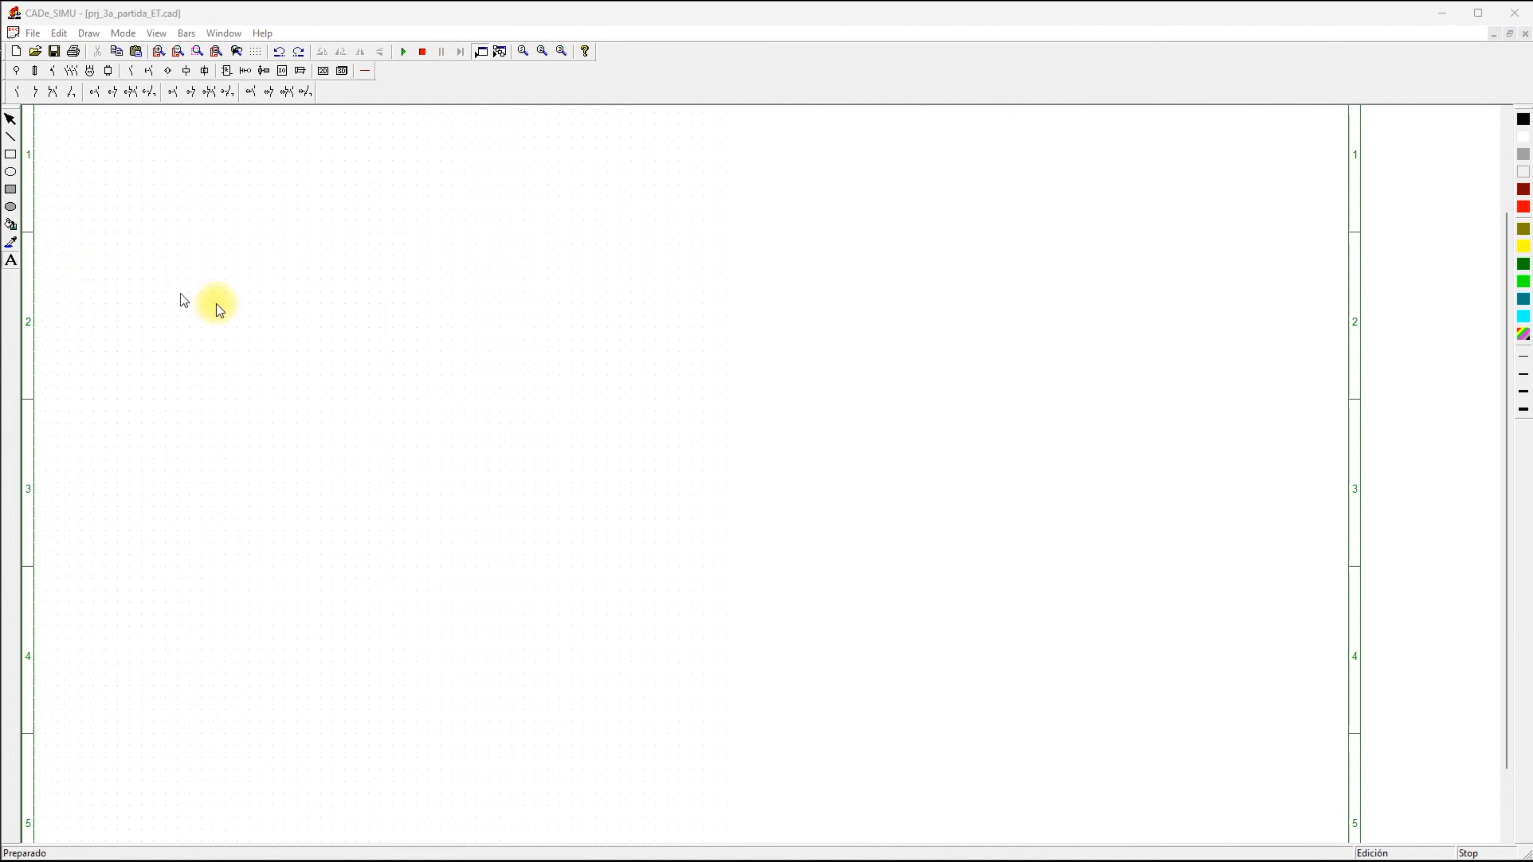
click(349, 328)
text(F.TRIÂNGULO)
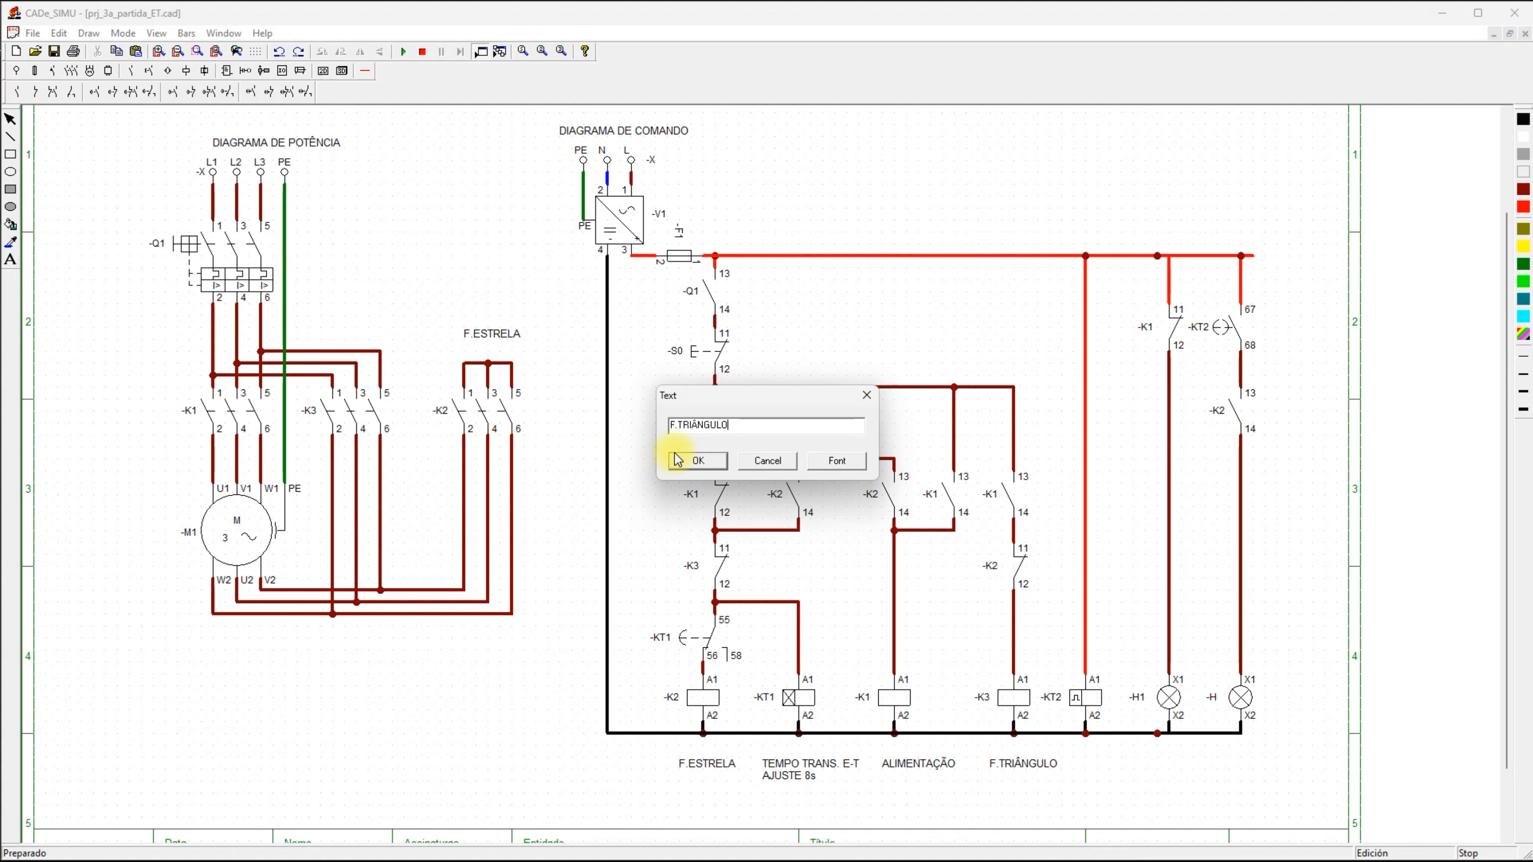
click(695, 461)
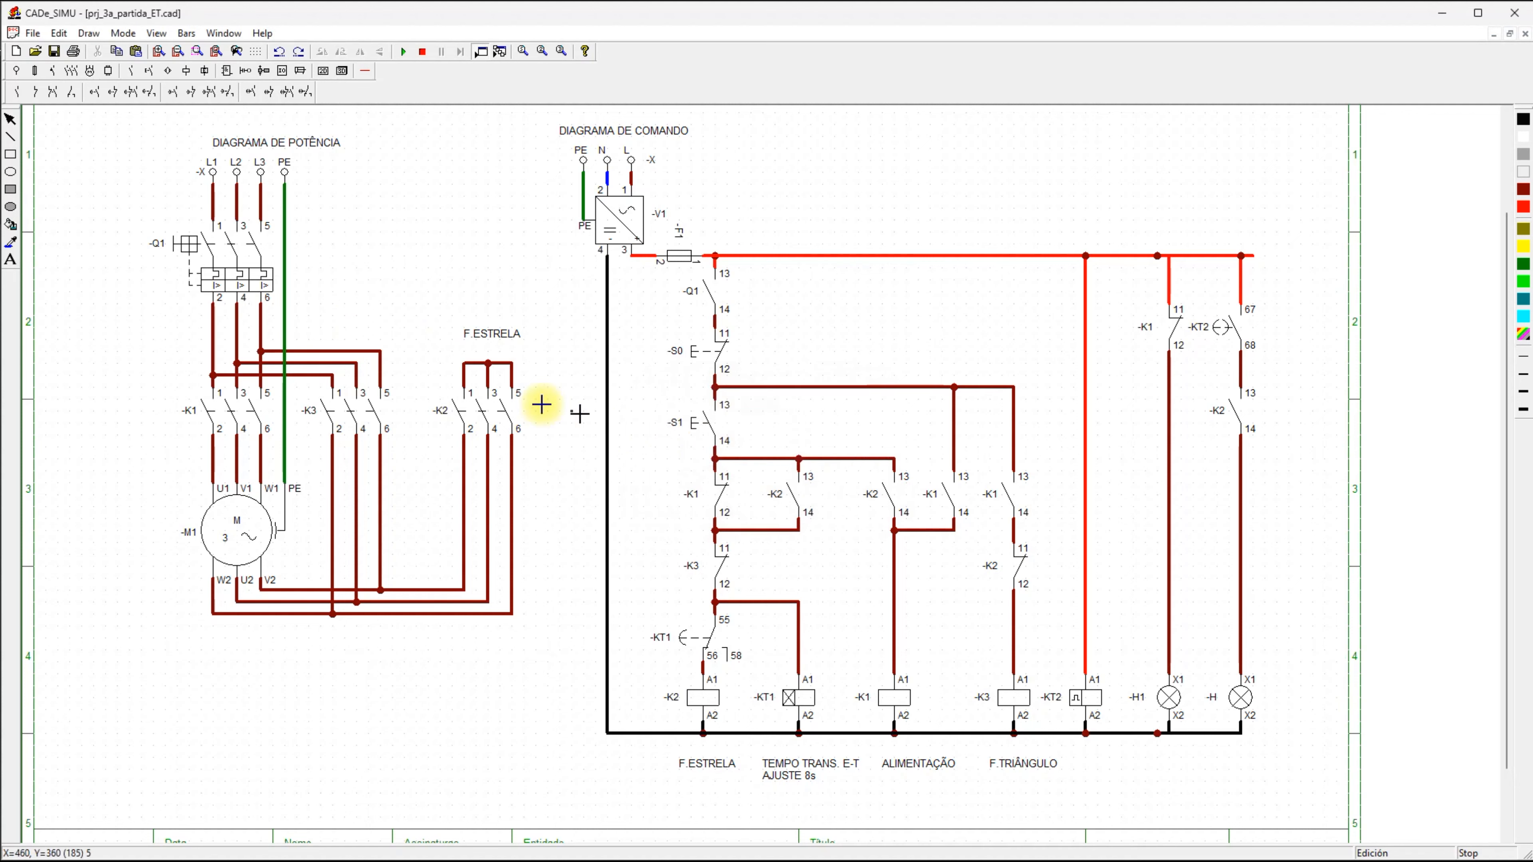
click(366, 337)
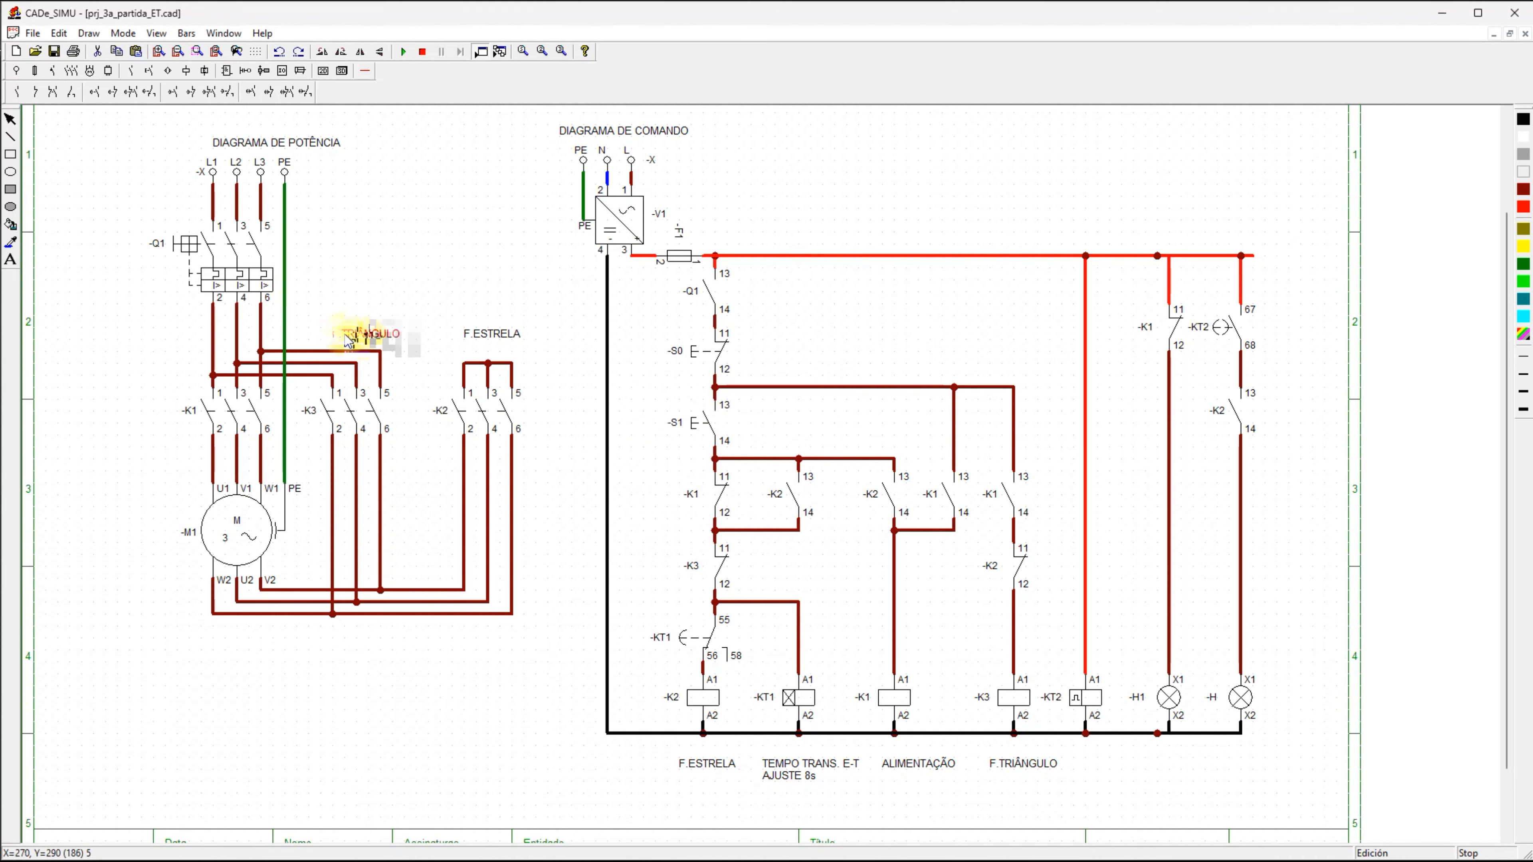
Place a normally open auxiliary contact beside the K2 contact in the lamp branch and name it -K3.
click(17, 92)
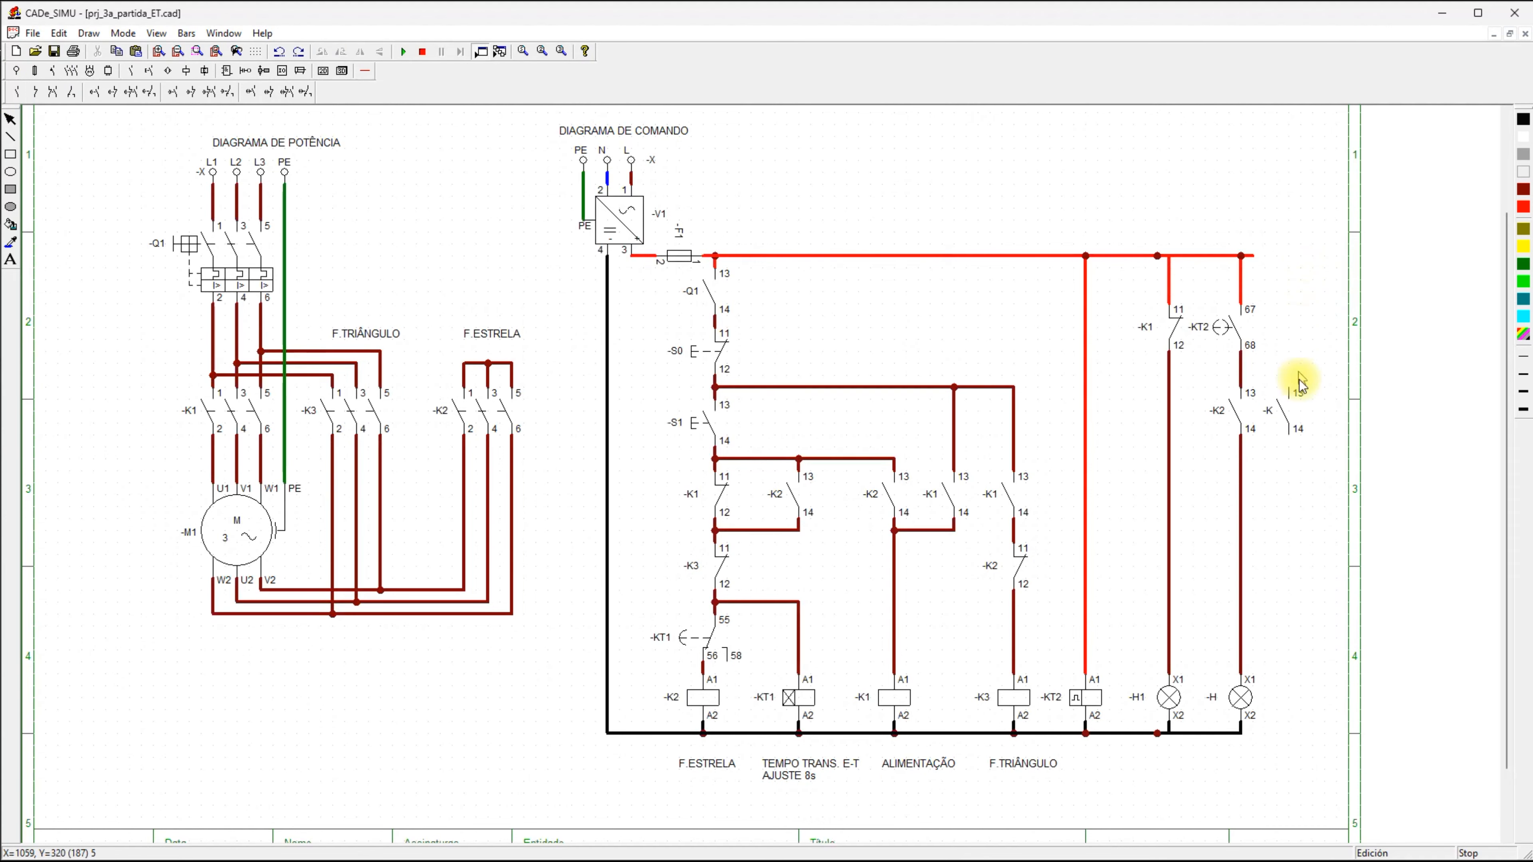
click(1291, 421)
double_click(1292, 424)
click(735, 369)
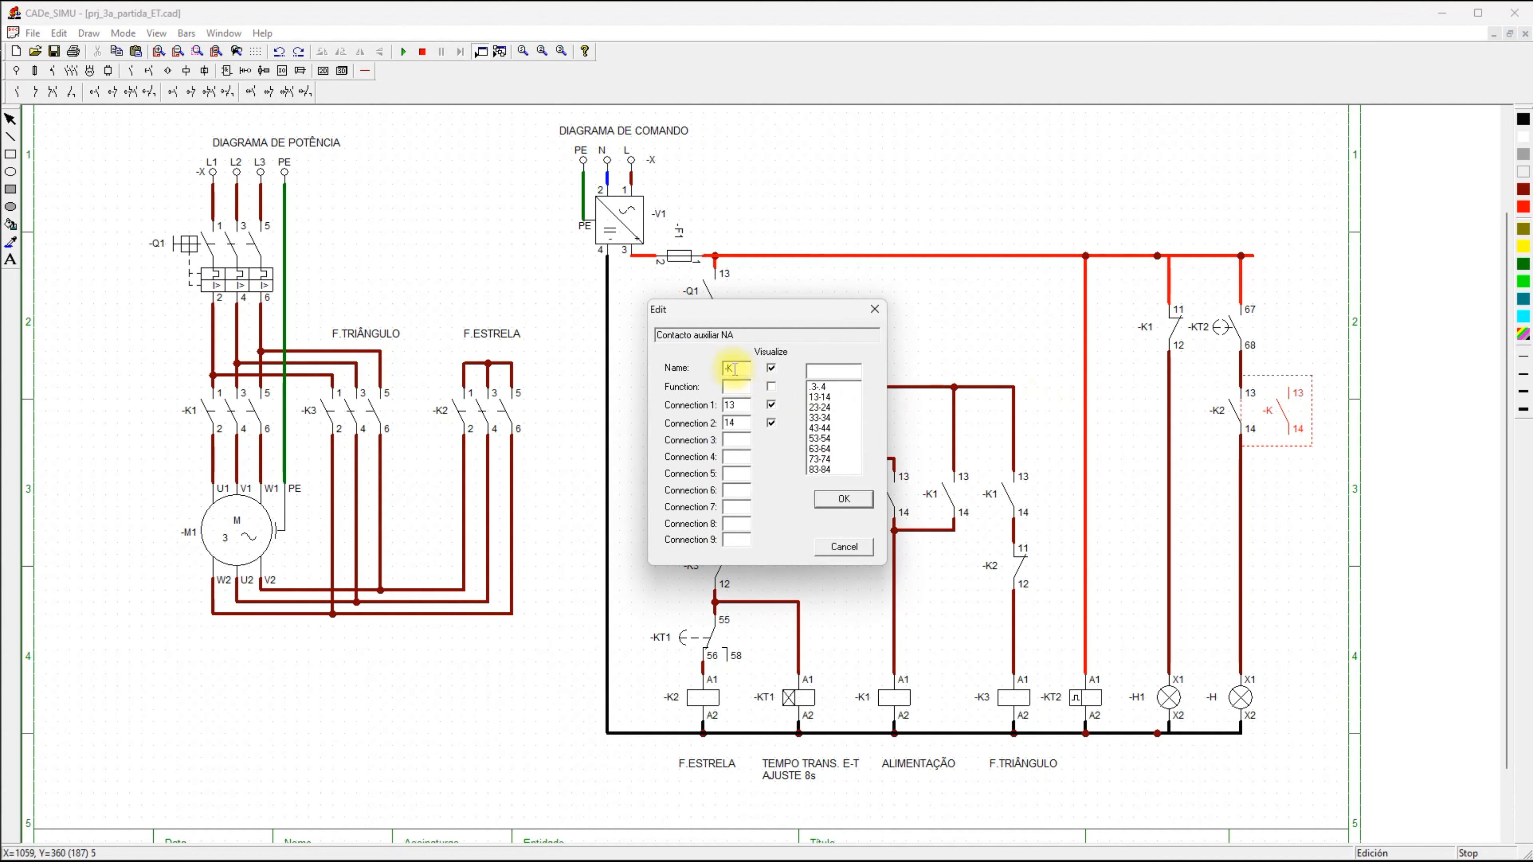
text(3)
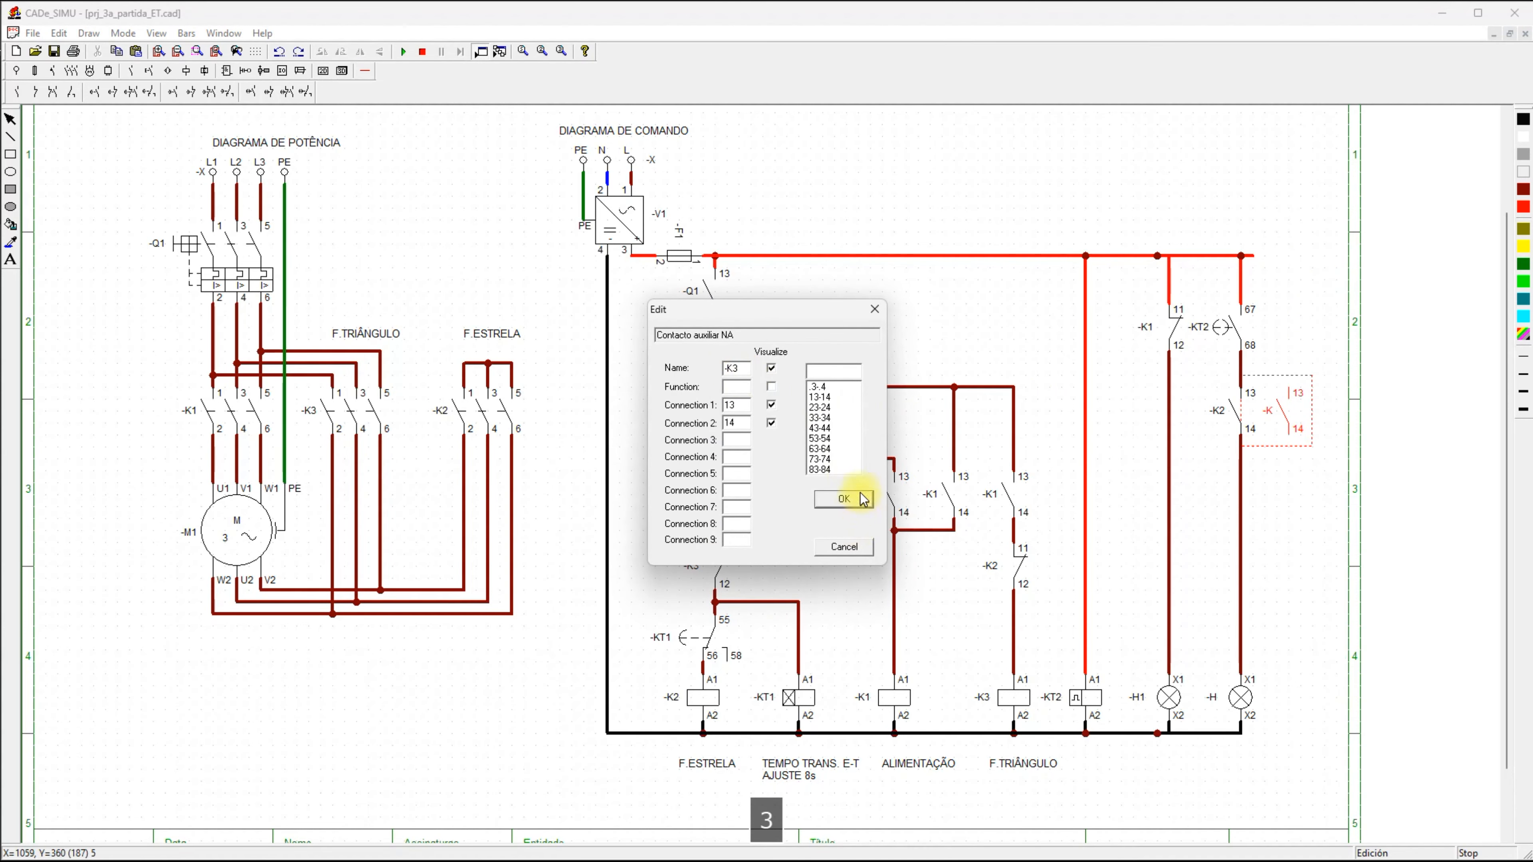
click(845, 499)
Wire terminal 14 of the new K3 contact to the lamp H line below the K2 contact.
click(369, 71)
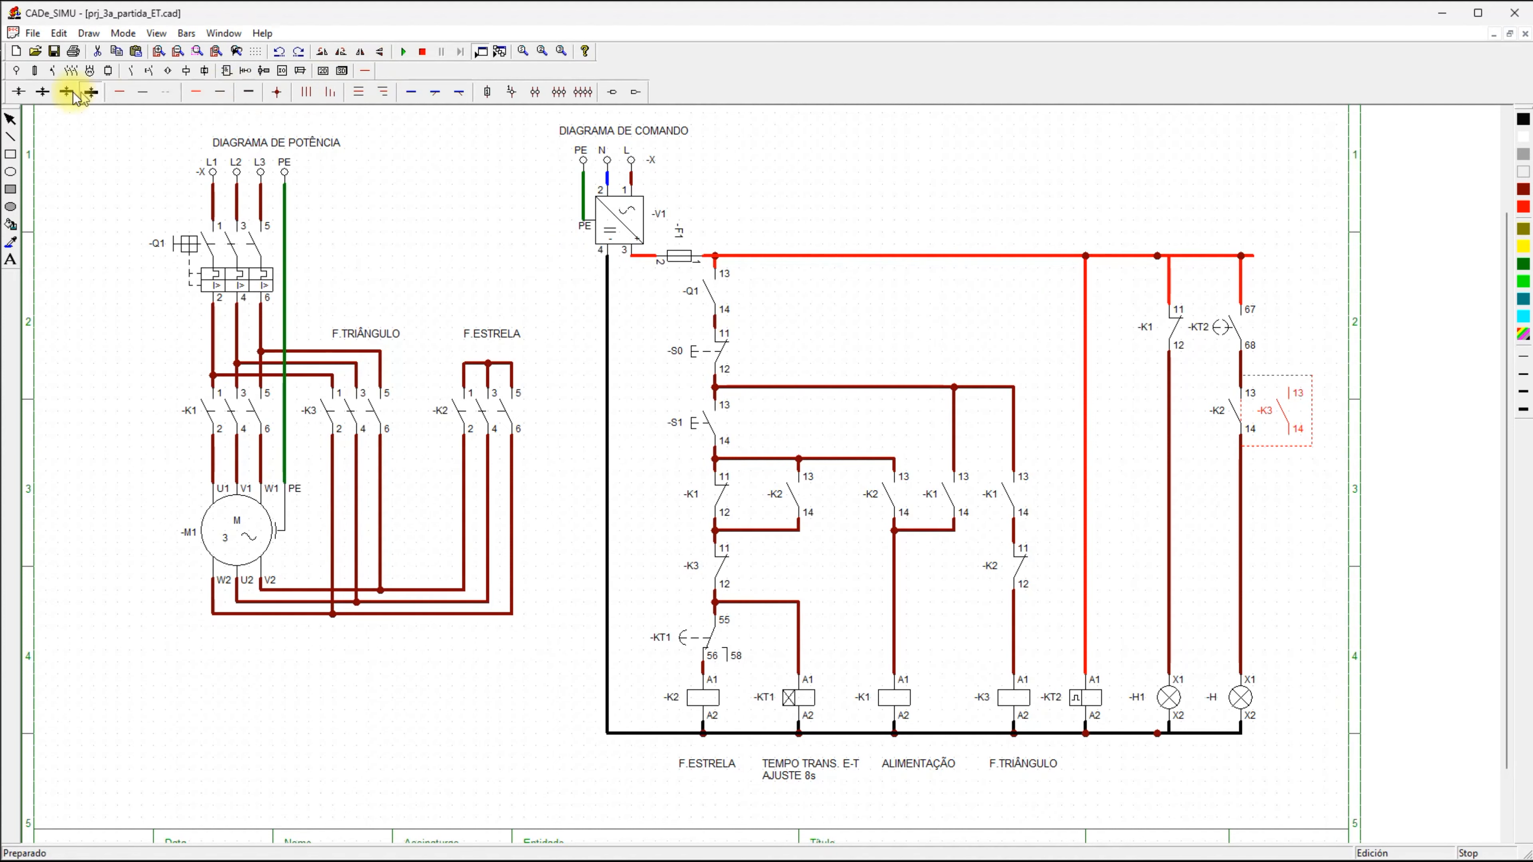
click(215, 95)
drag(1297, 442, 1241, 483)
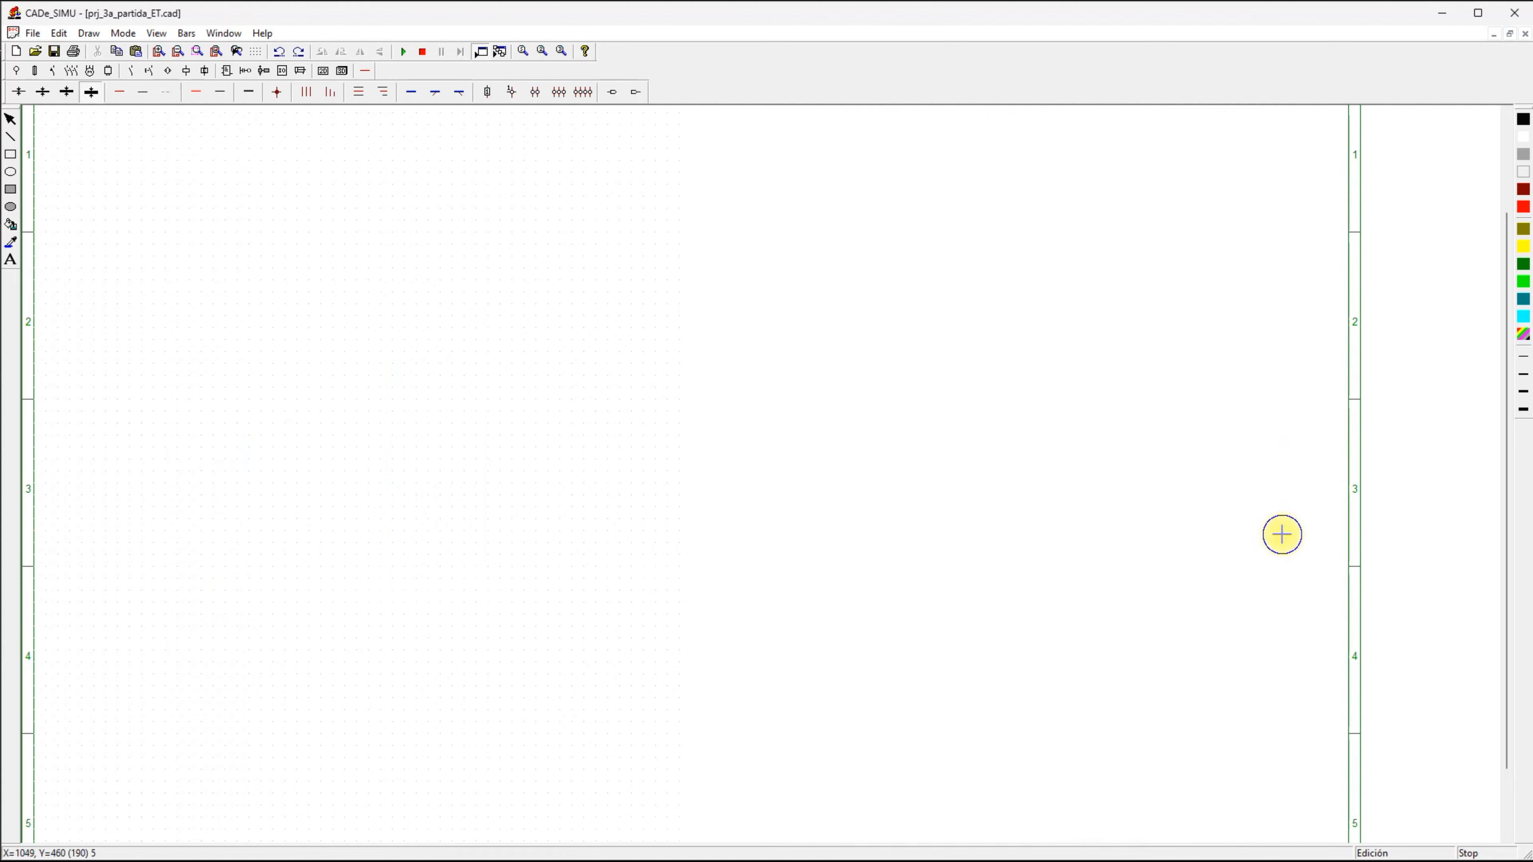
Rename lamp H as -H2 and set its color to red.
click(1248, 716)
double_click(1248, 717)
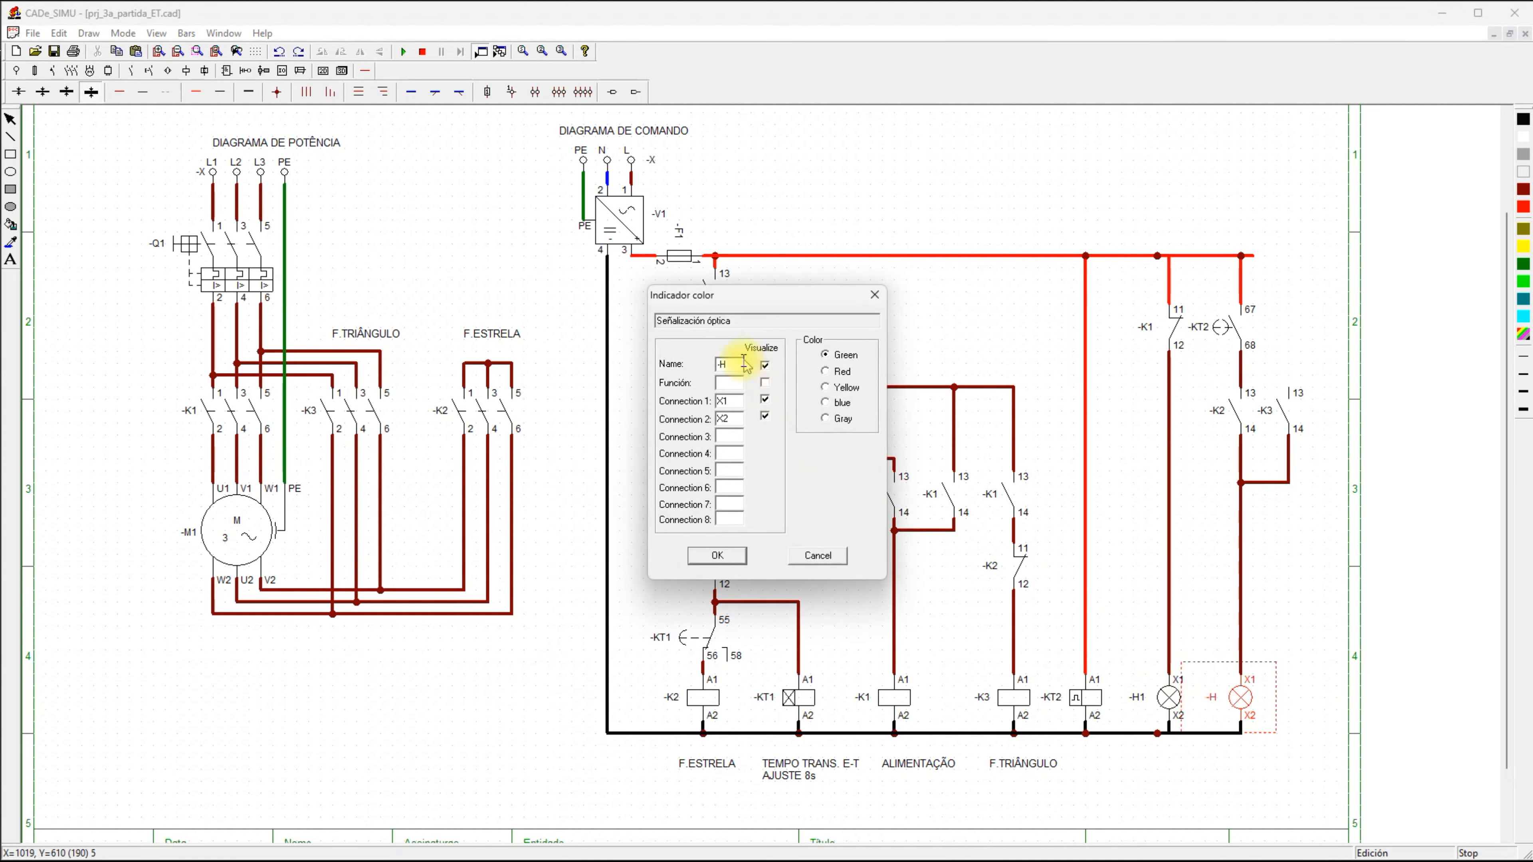
text(2)
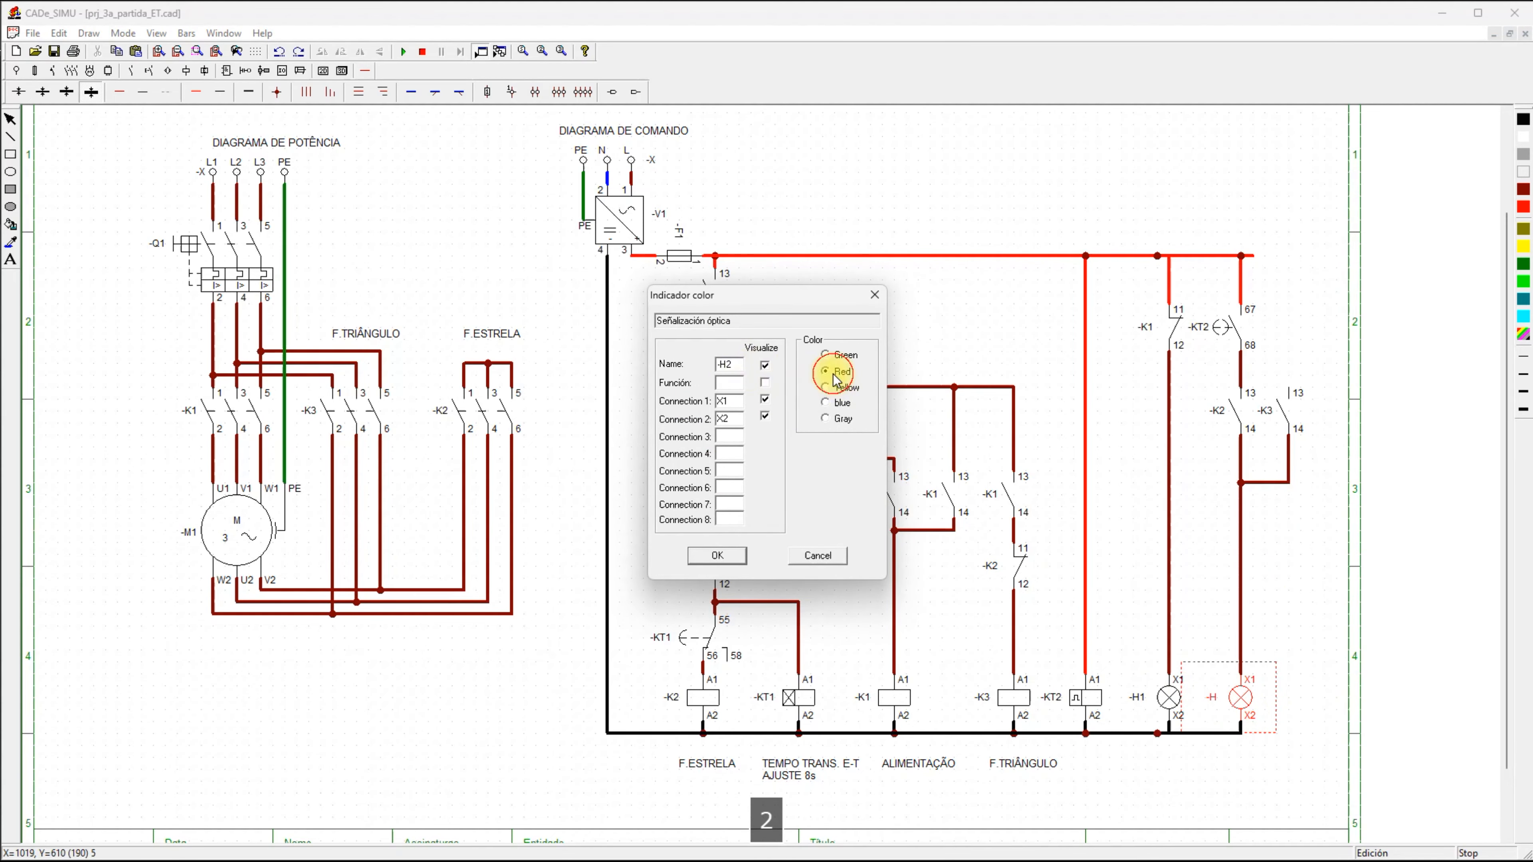
click(706, 556)
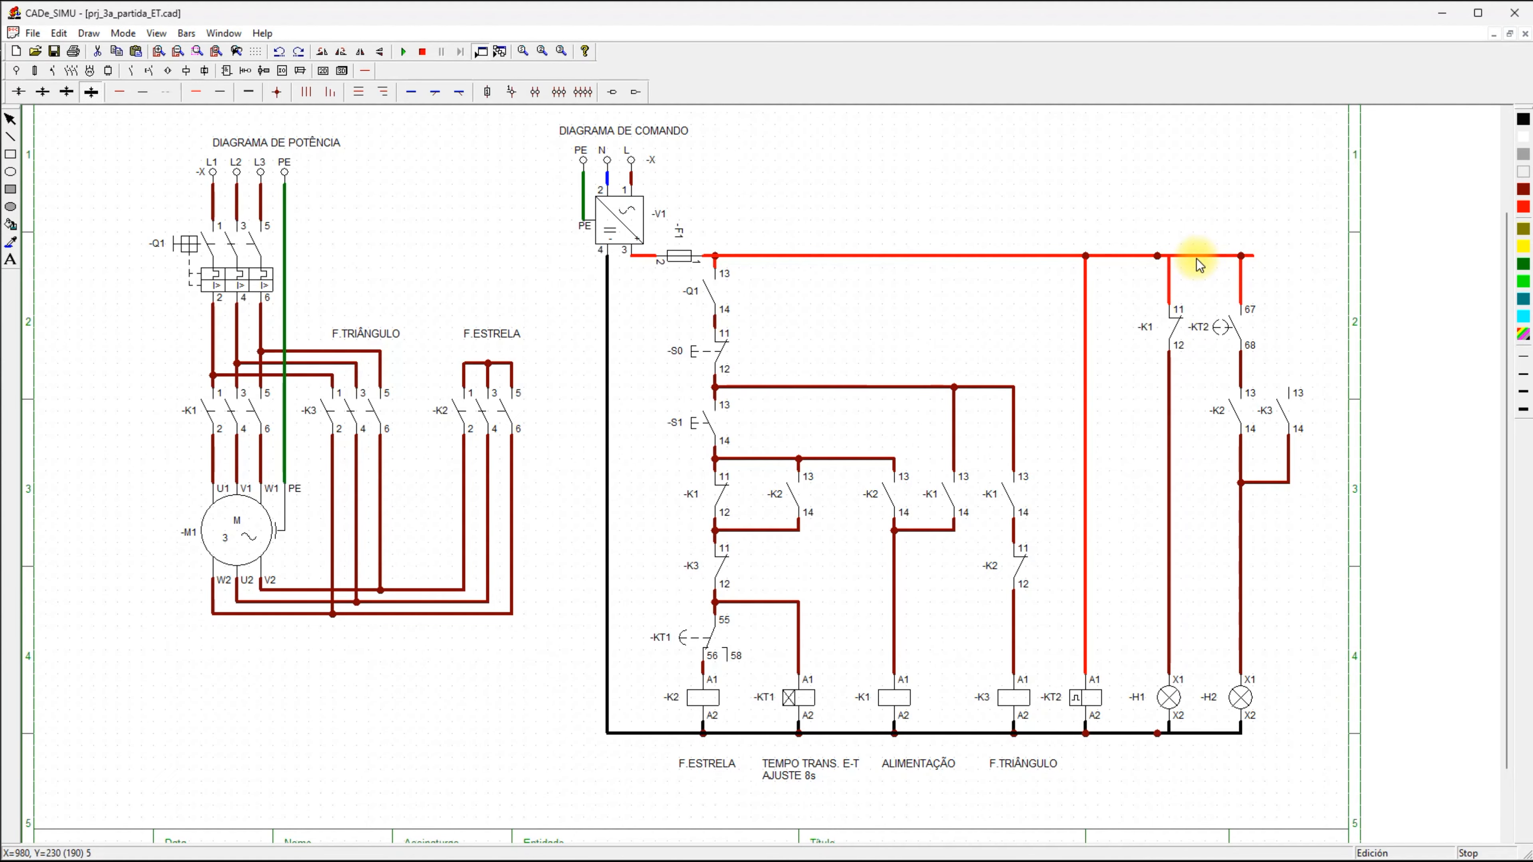
Replace the positive rail with a longer one and connect it to terminal 13 of the new K3 contact.
click(1200, 257)
key(Delete)
click(179, 91)
click(714, 256)
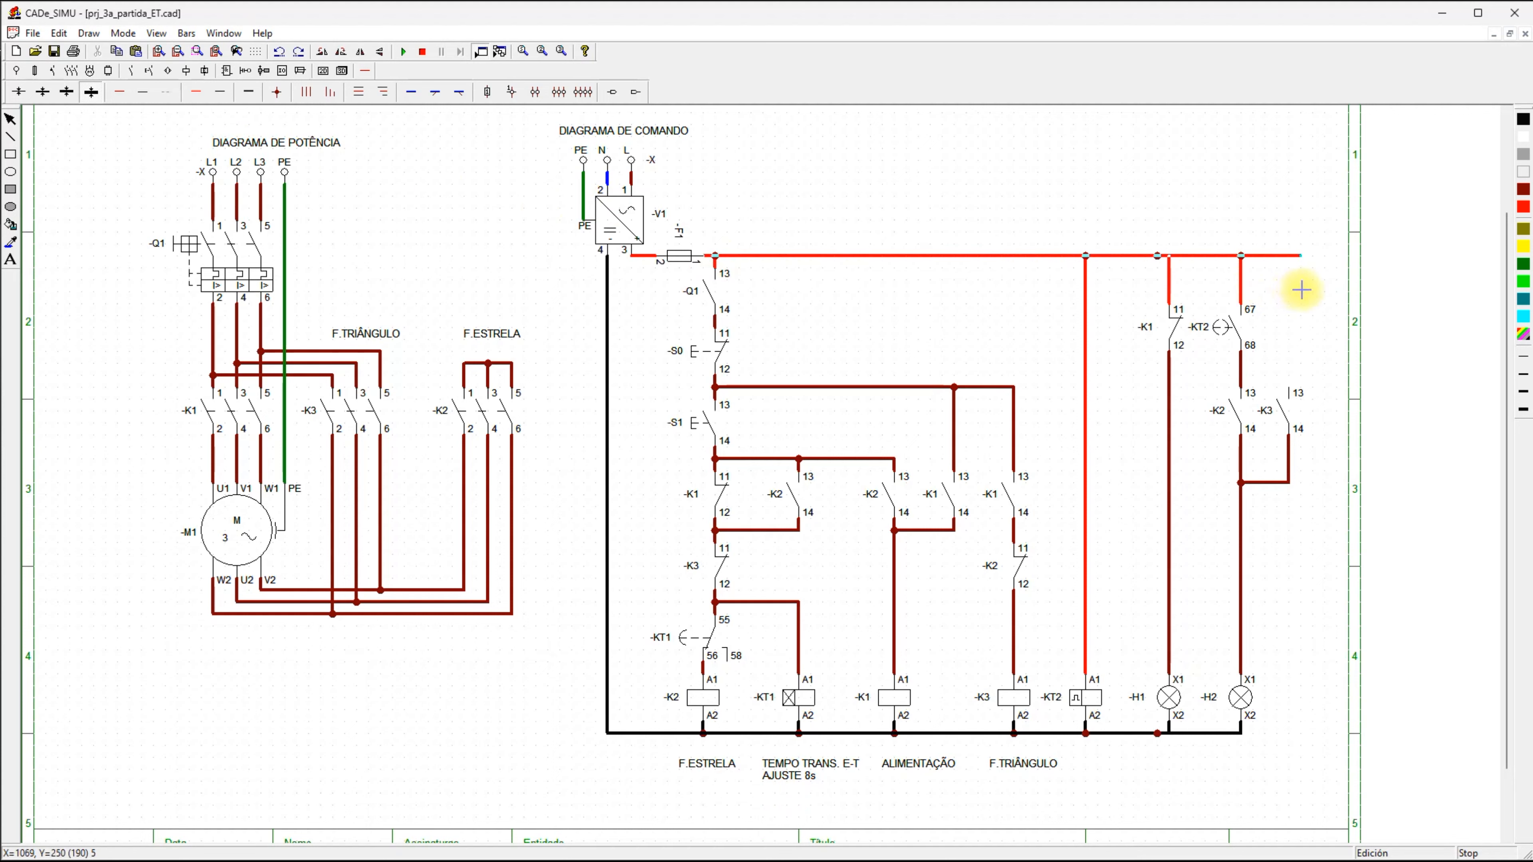
click(1290, 390)
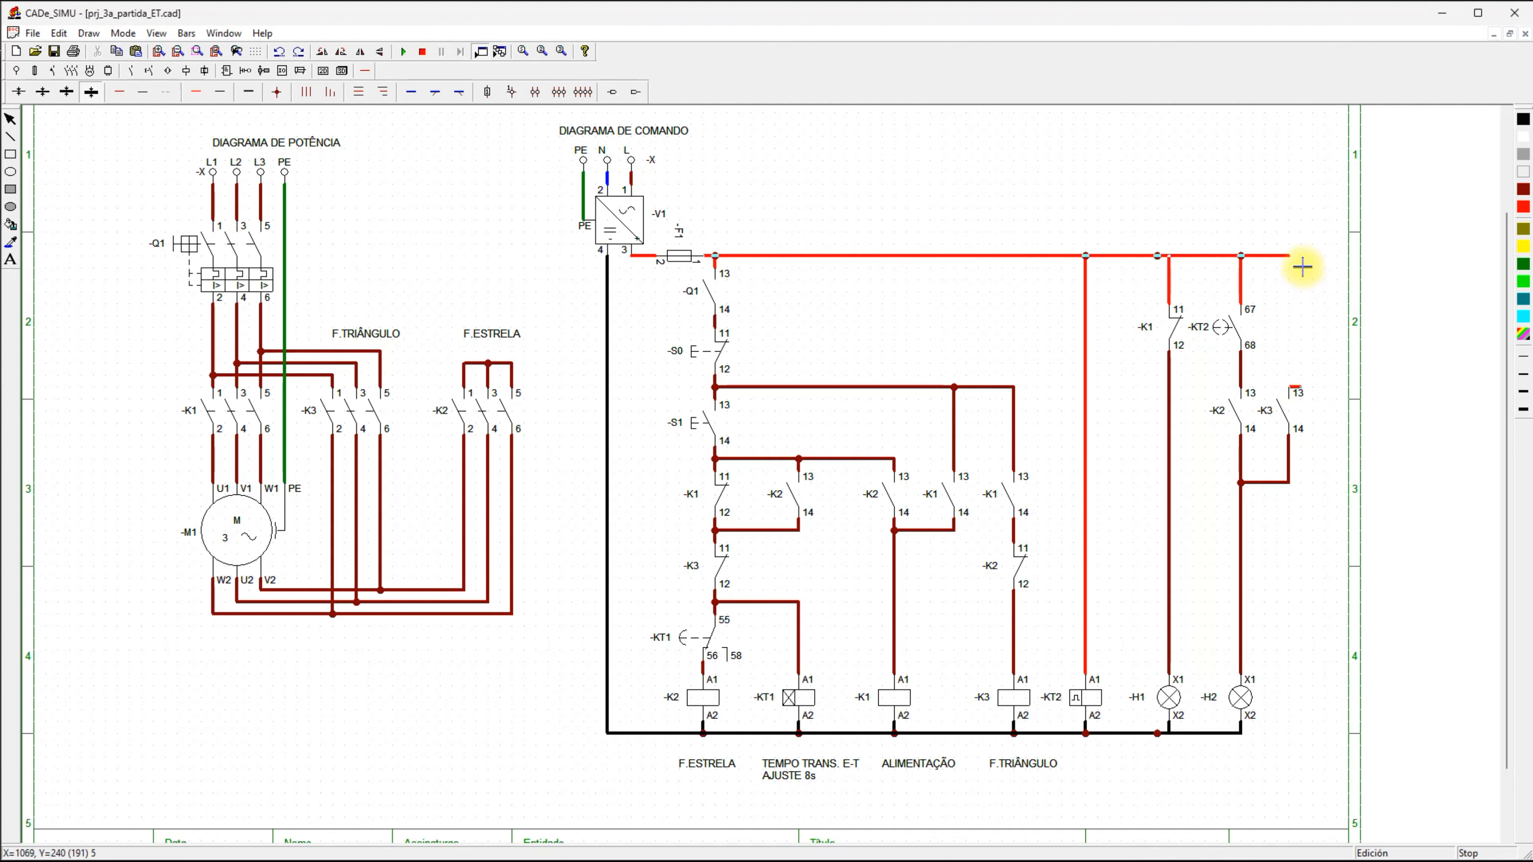
key(Escape)
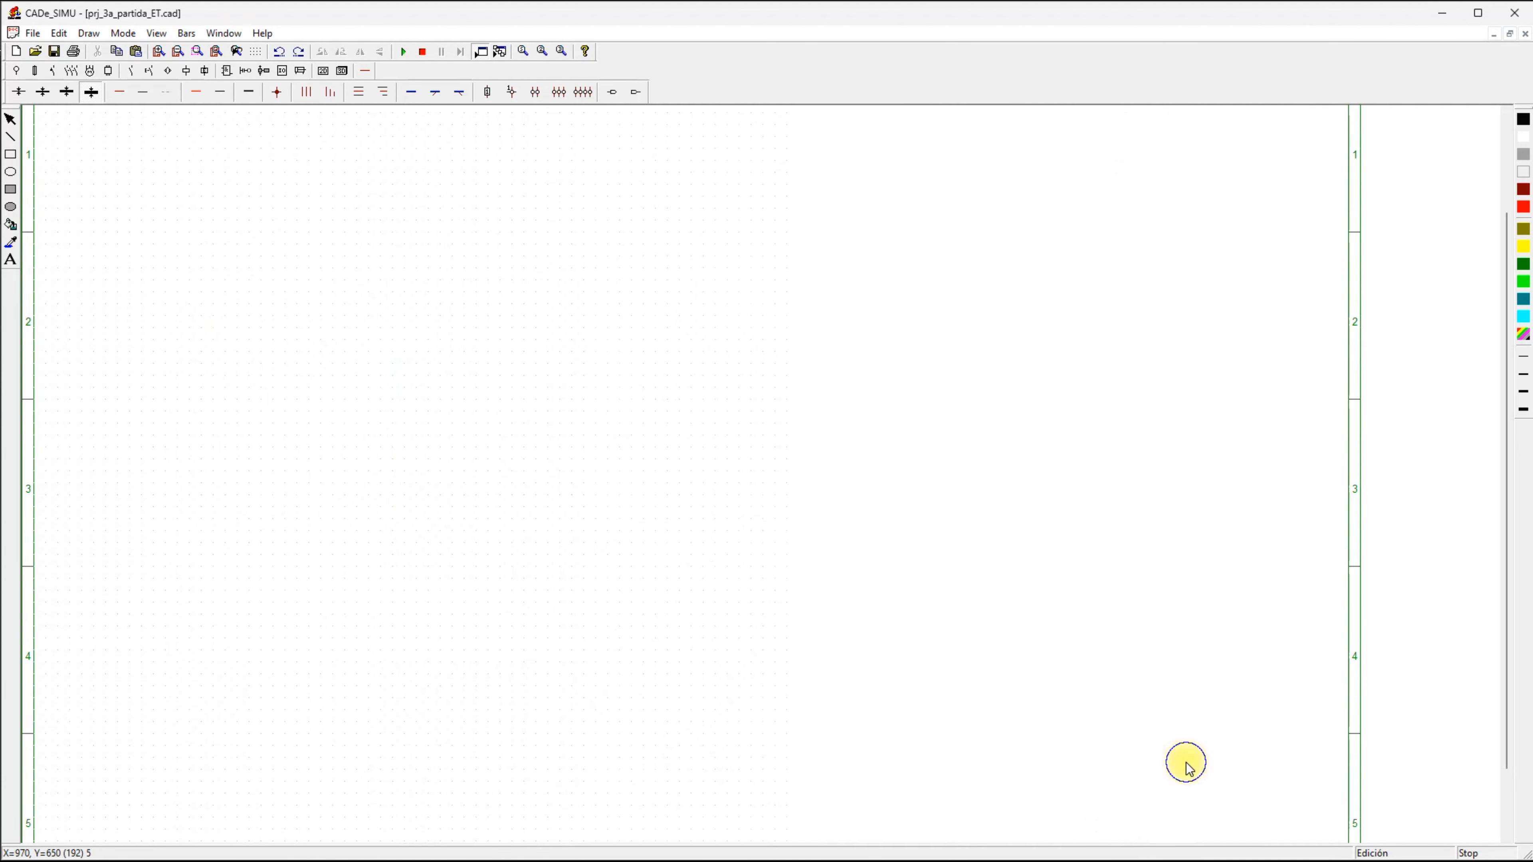
Add junction nodes where the H1 branch meets the negative rail and the positive rail.
click(1161, 740)
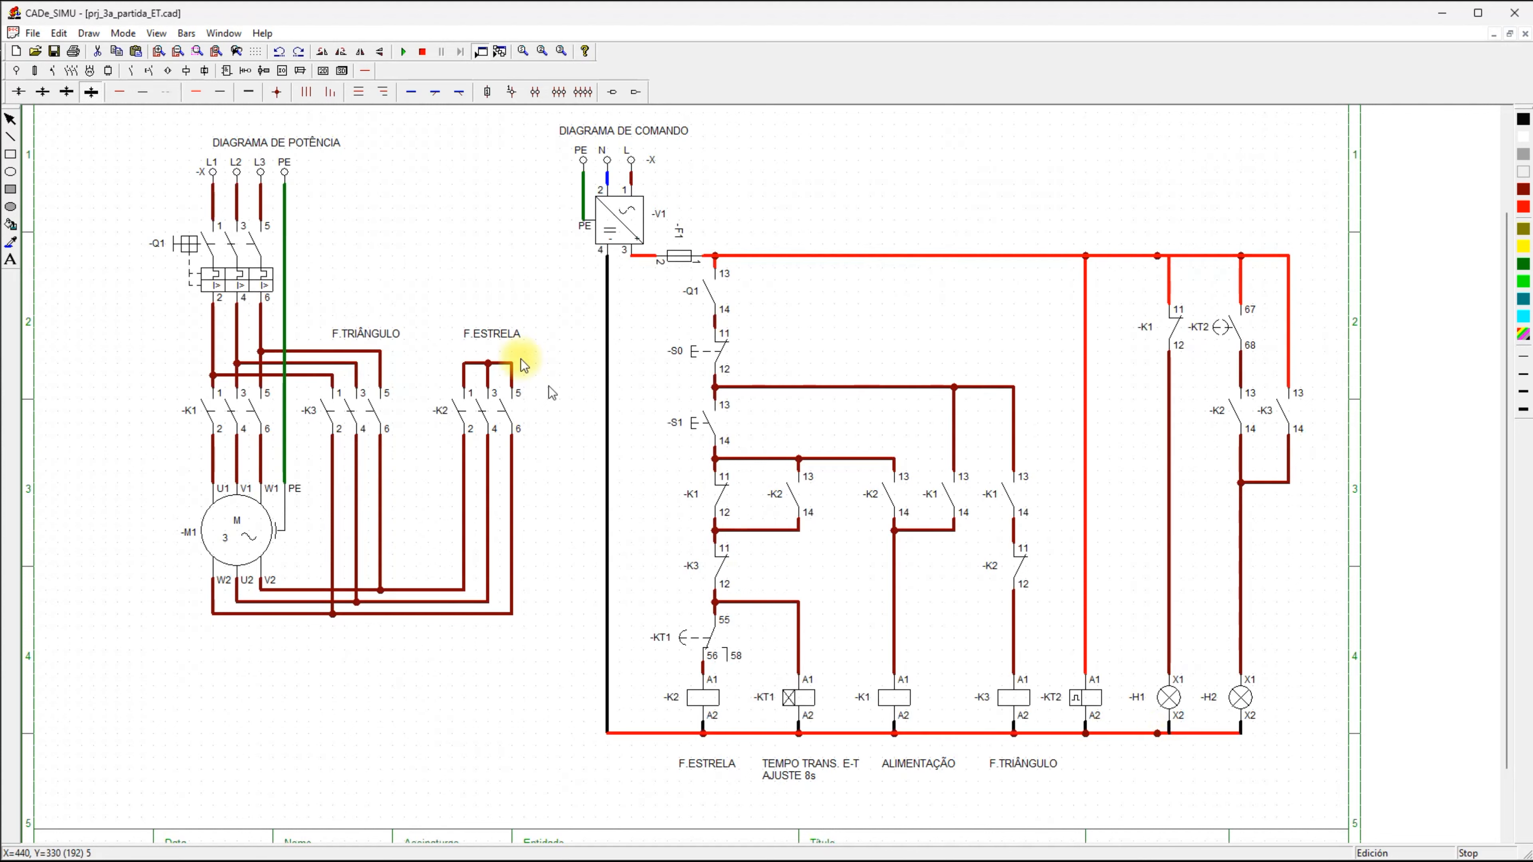
click(277, 91)
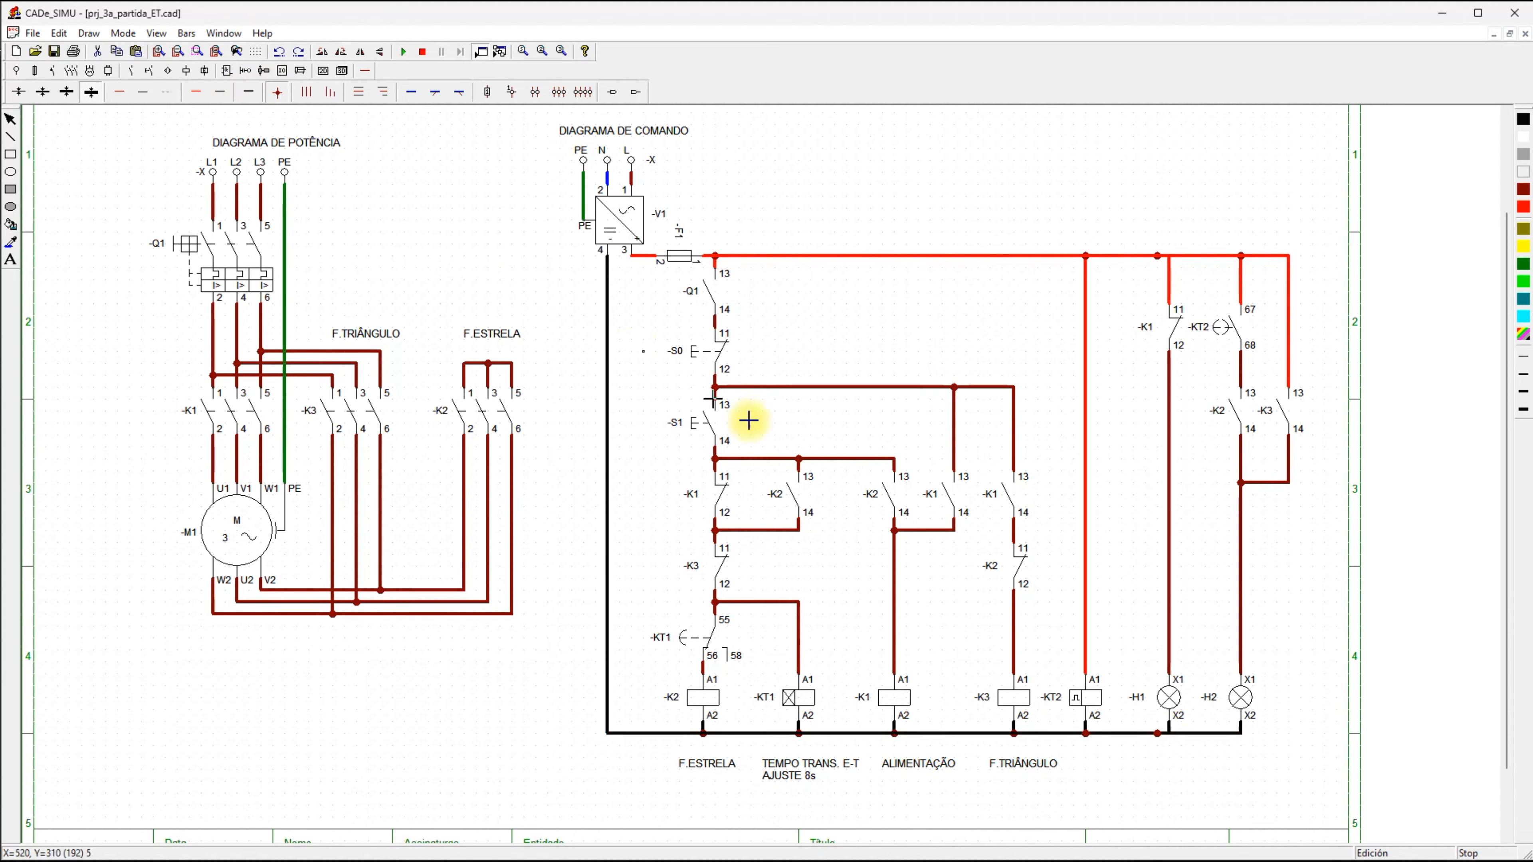
click(1169, 735)
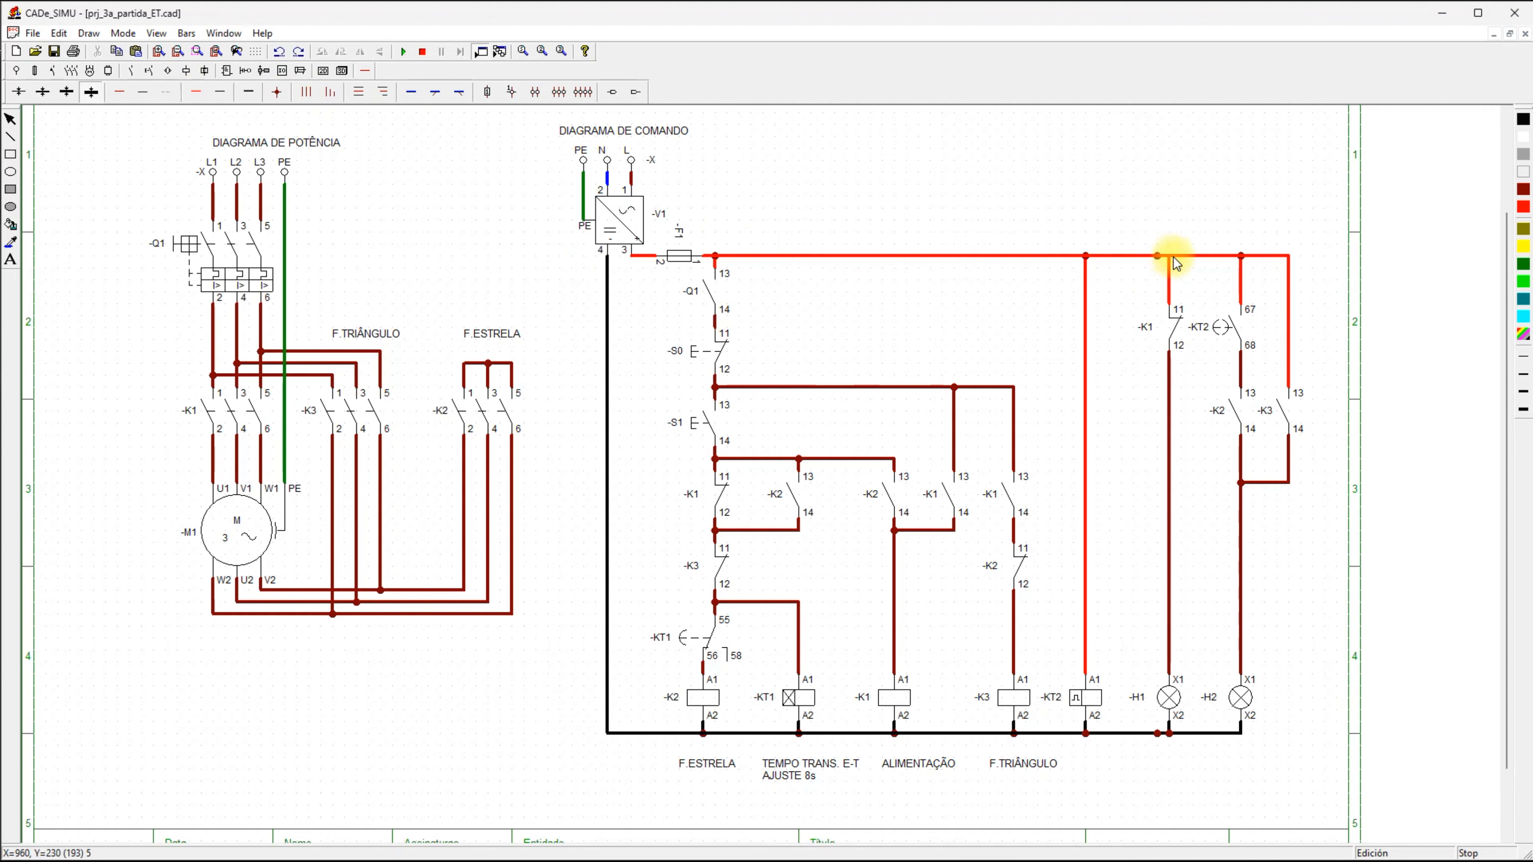
click(277, 92)
click(1169, 259)
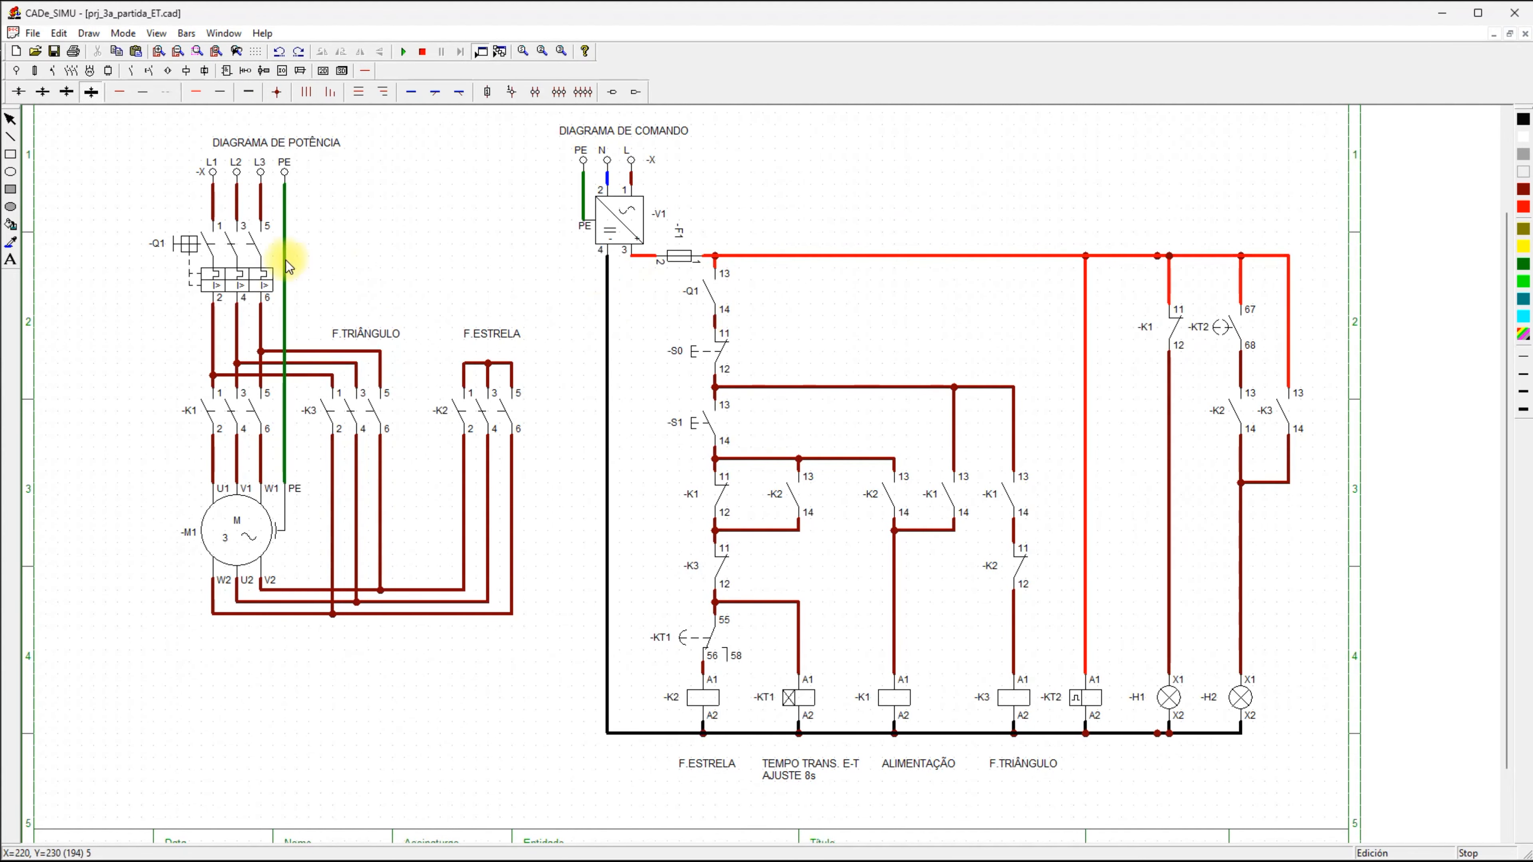
Add the label DESL below lamp H1.
click(10, 259)
click(730, 374)
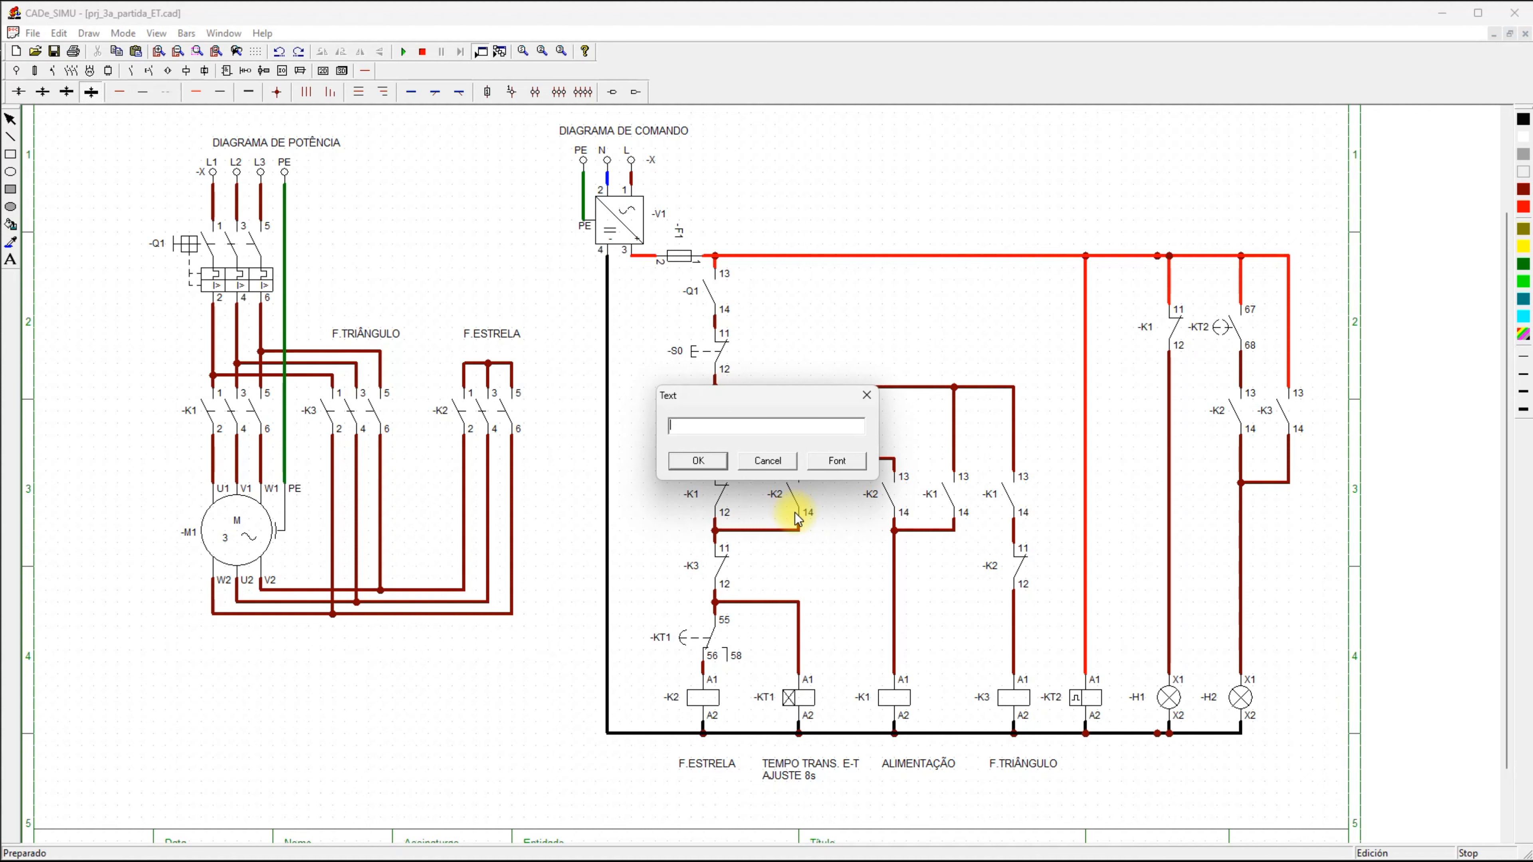
text(S)
text(SL)
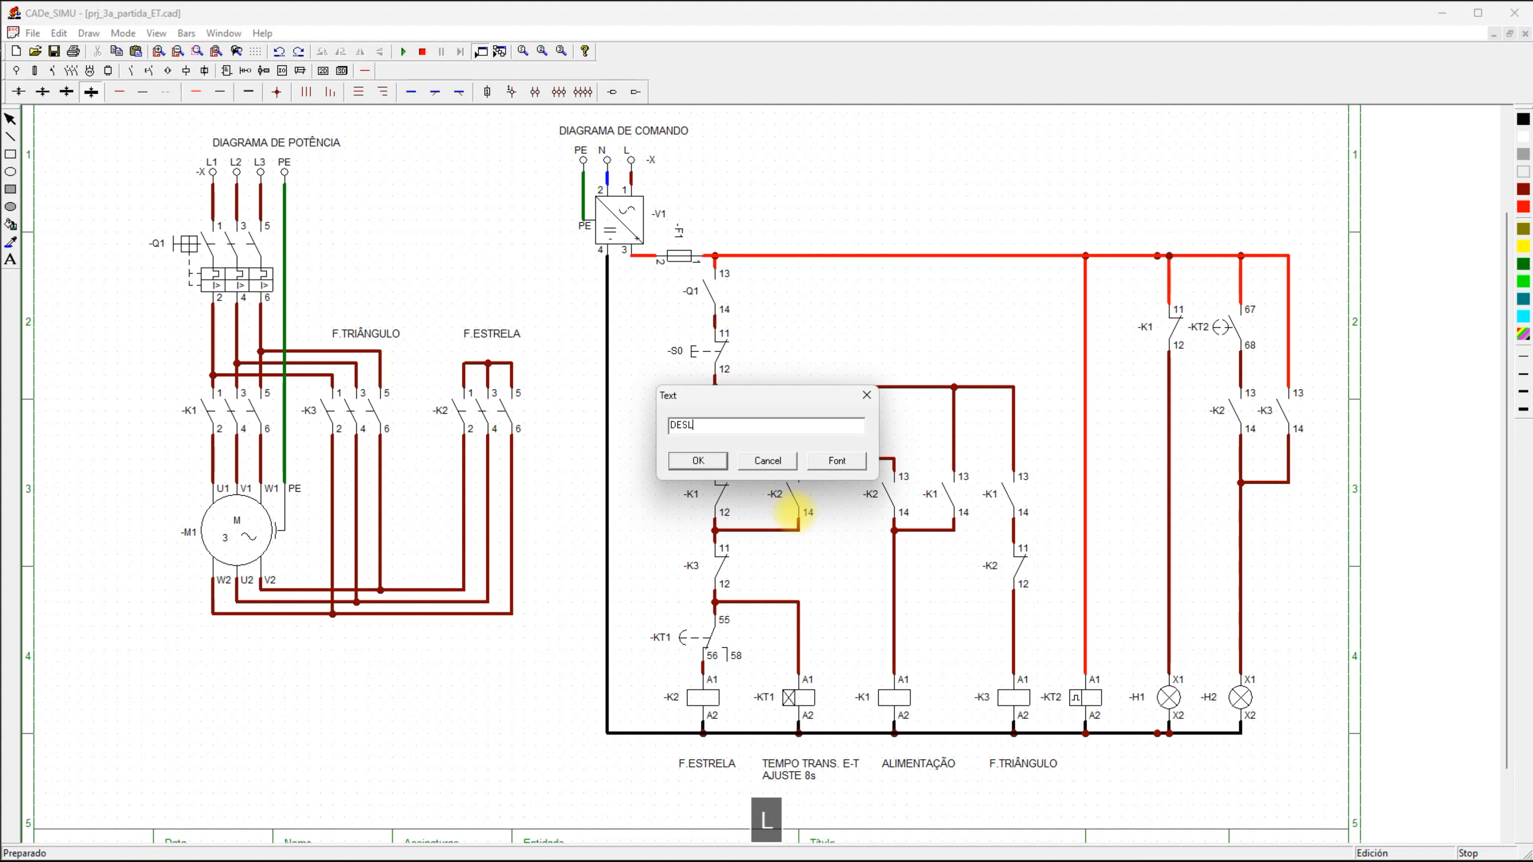
click(701, 461)
click(1193, 756)
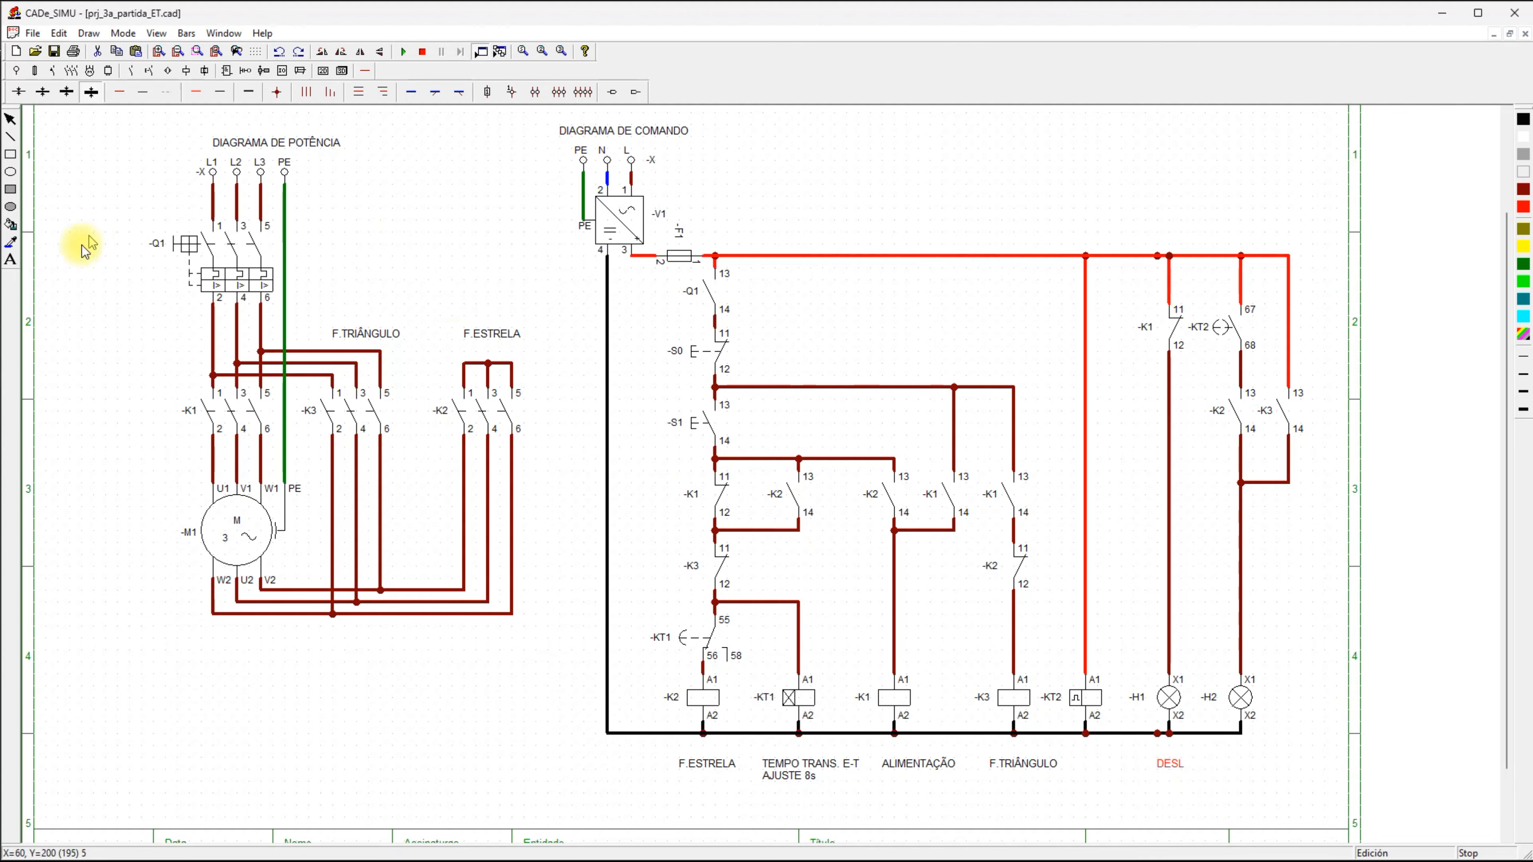
Add the label LIGA(PISCA Y) below lamp H2.
click(10, 259)
click(458, 332)
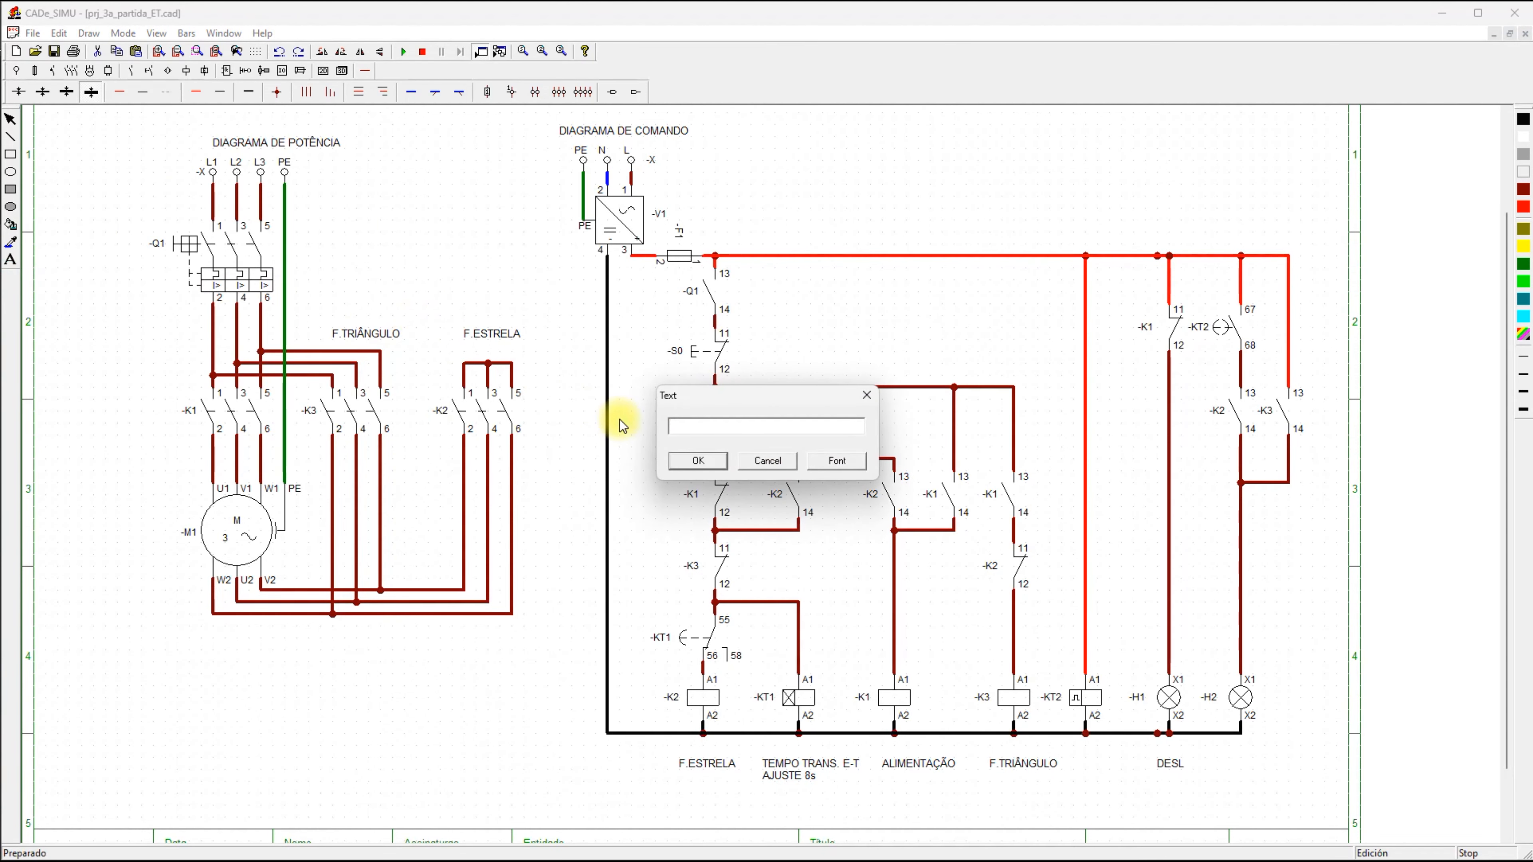
text(LIGA)
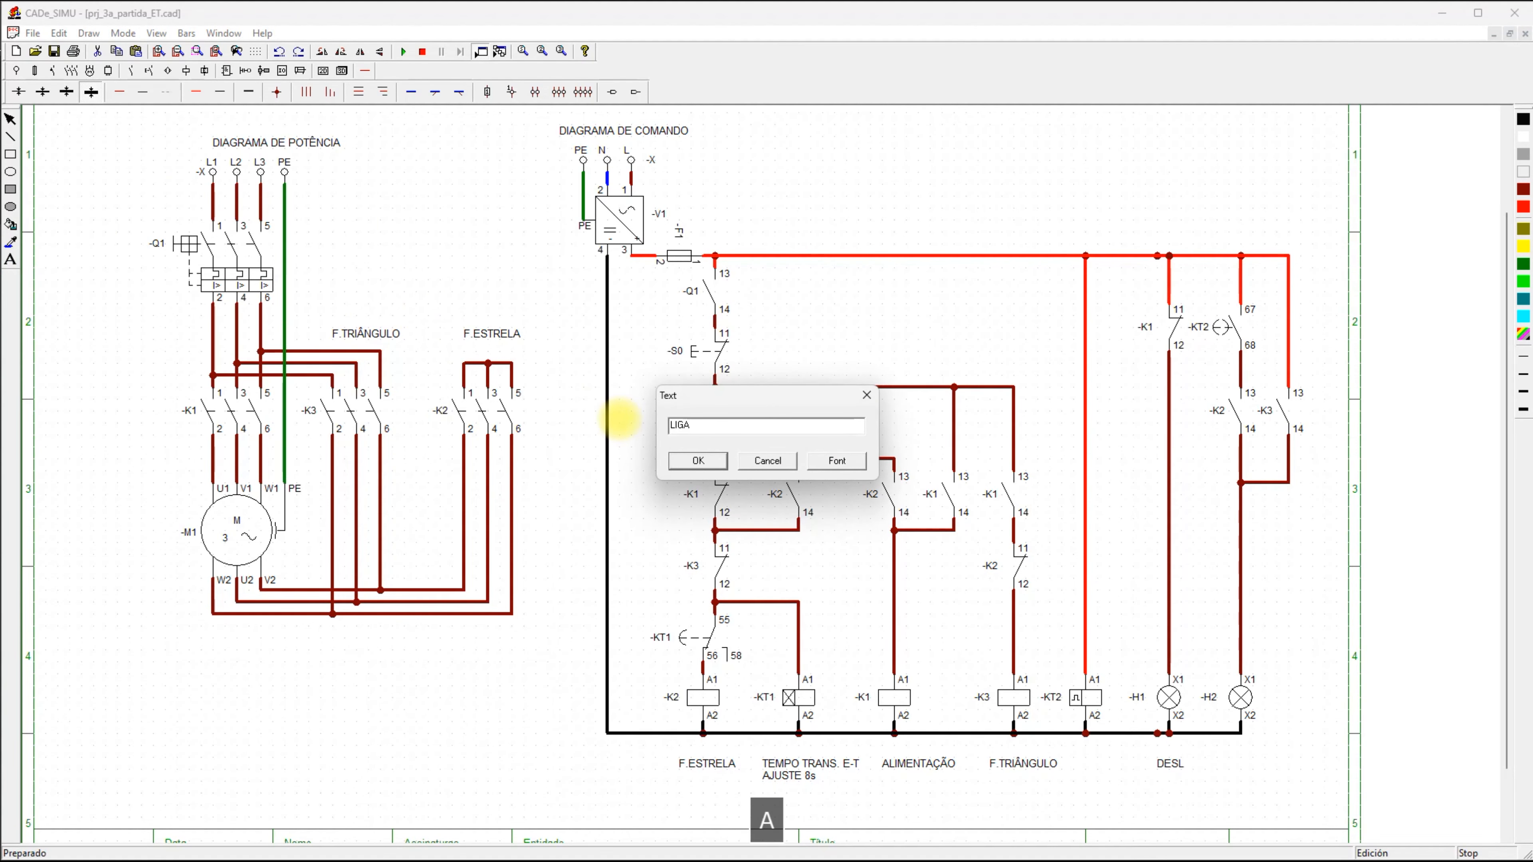
text((PISCA )
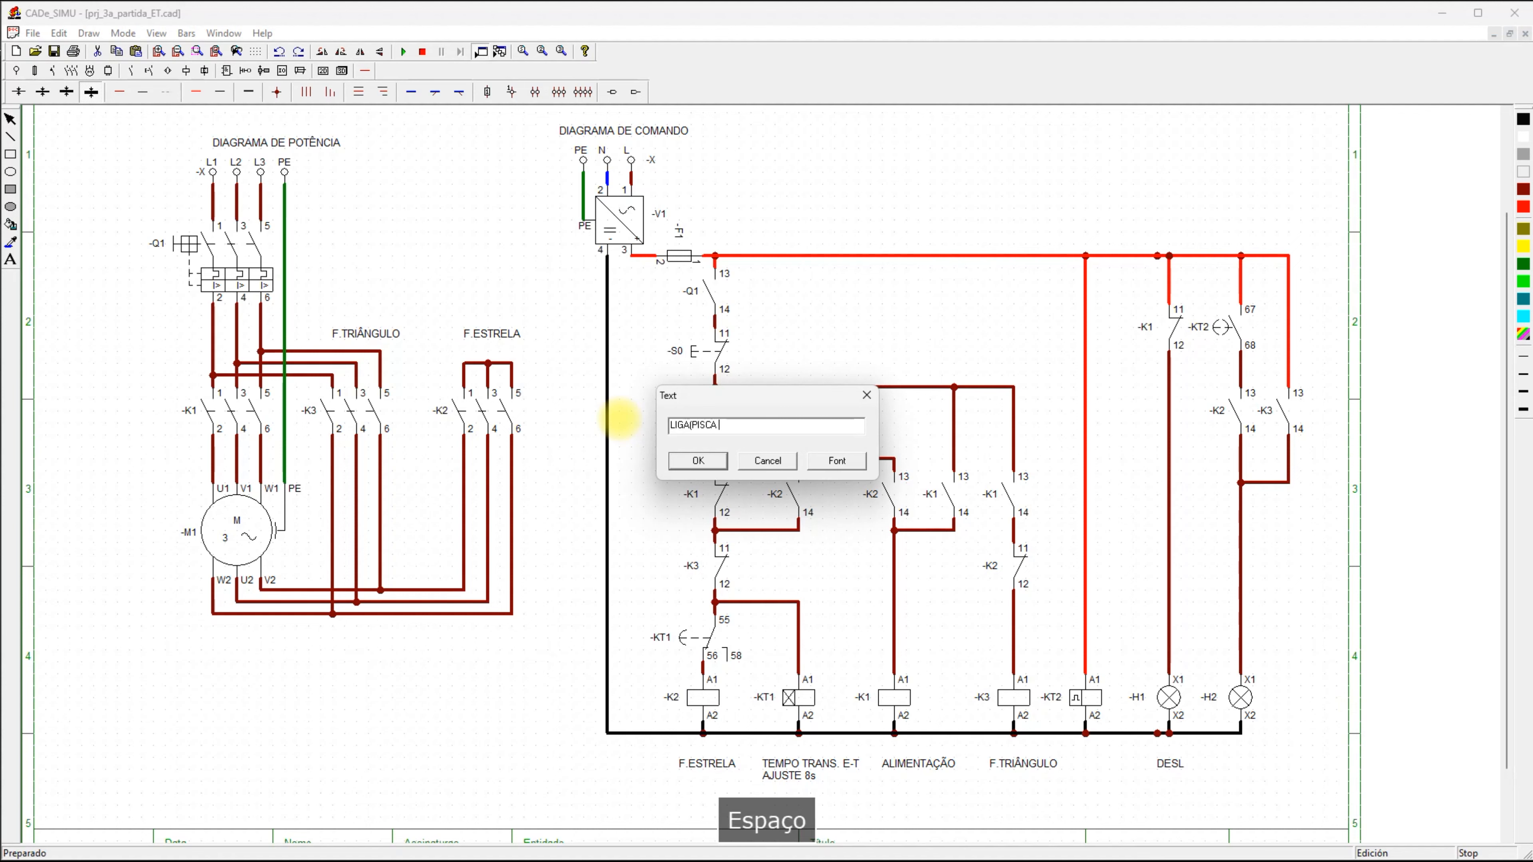
text(Y)
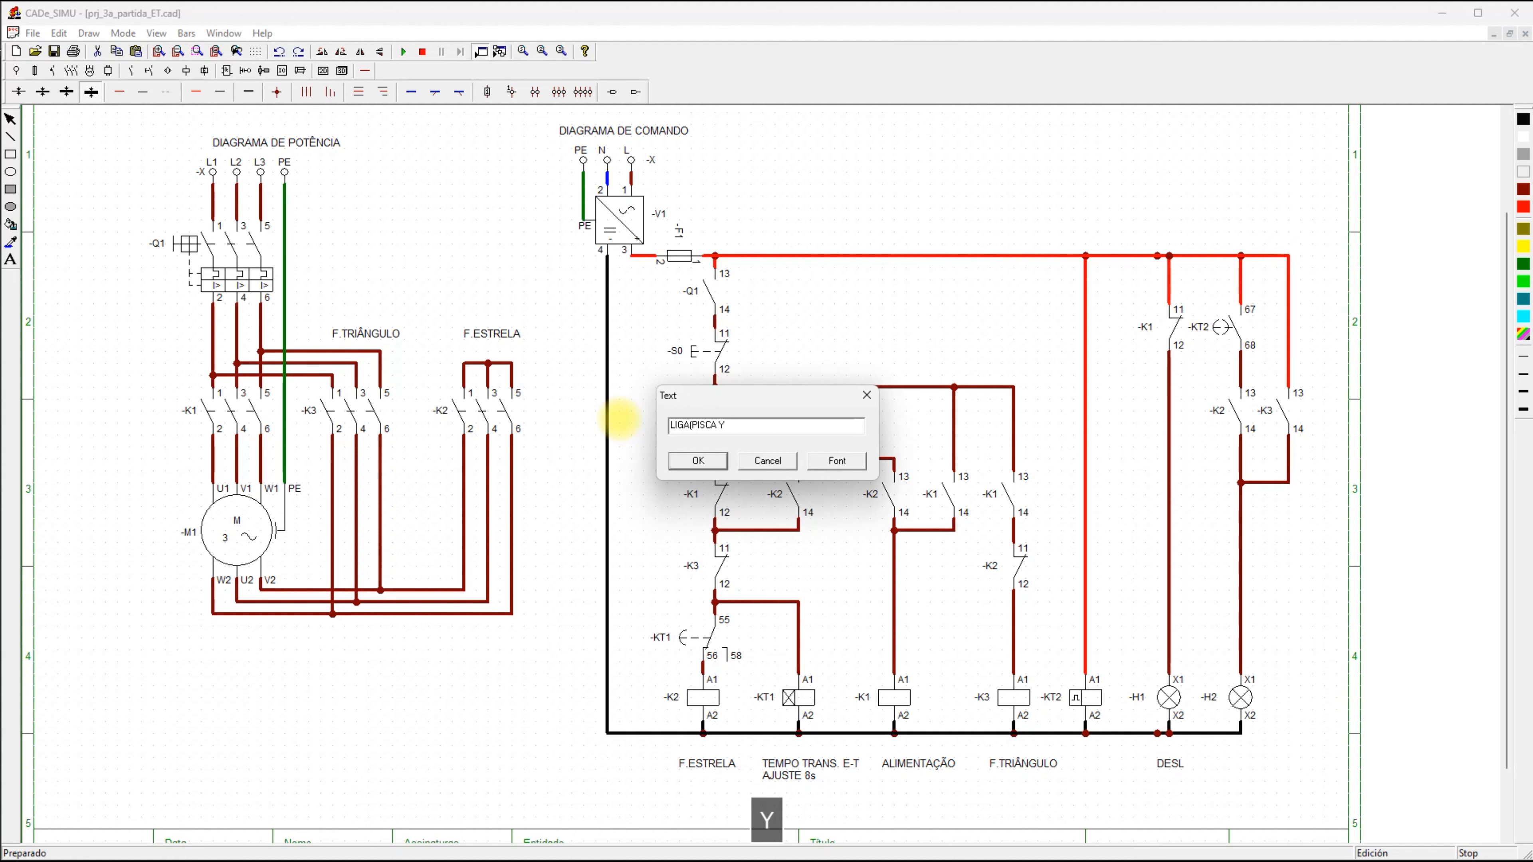
text())
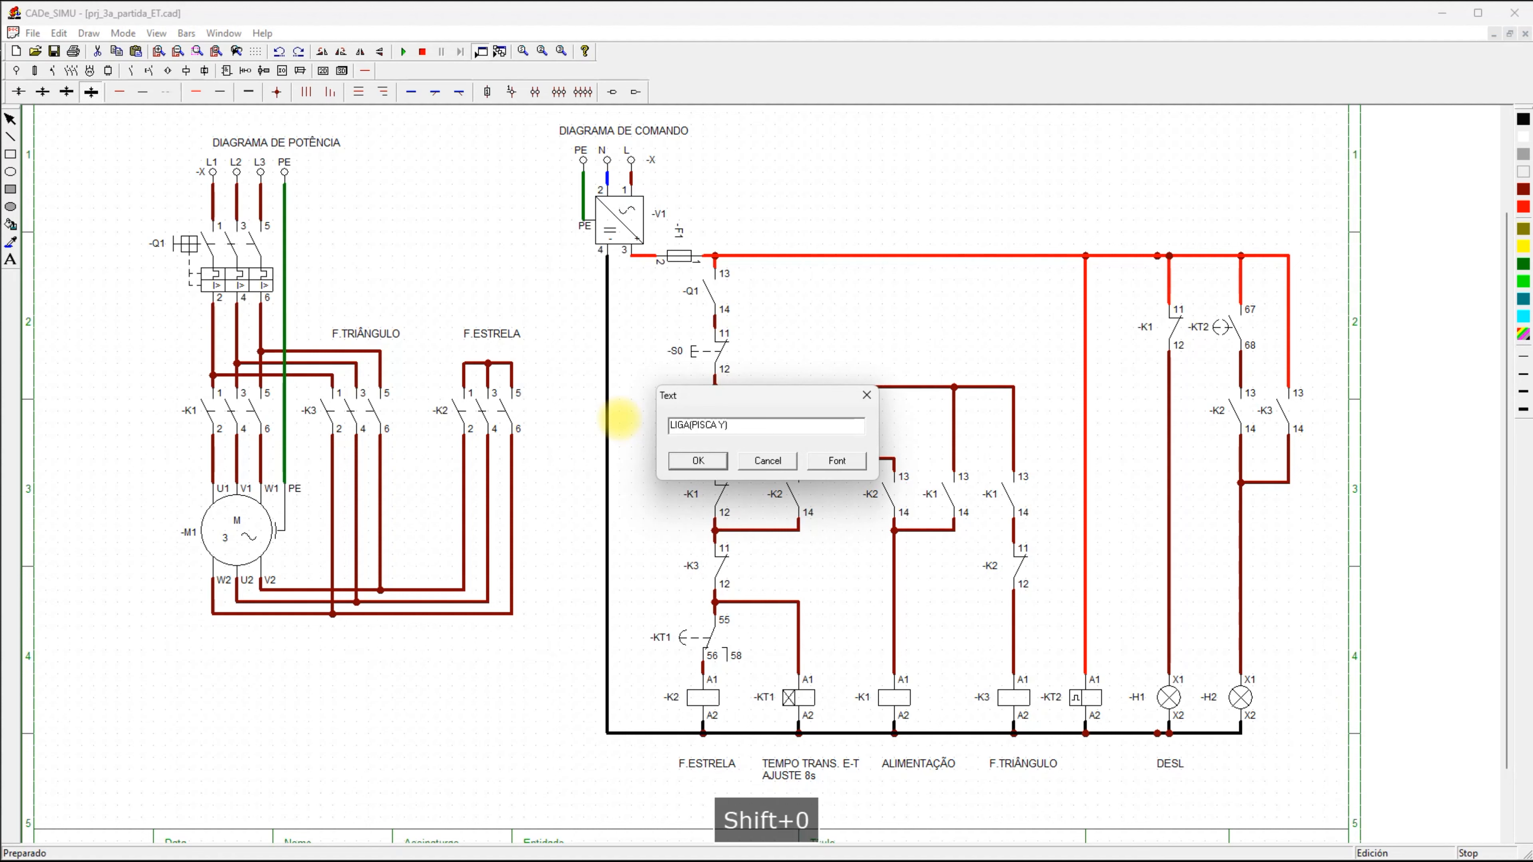
click(688, 460)
click(1223, 761)
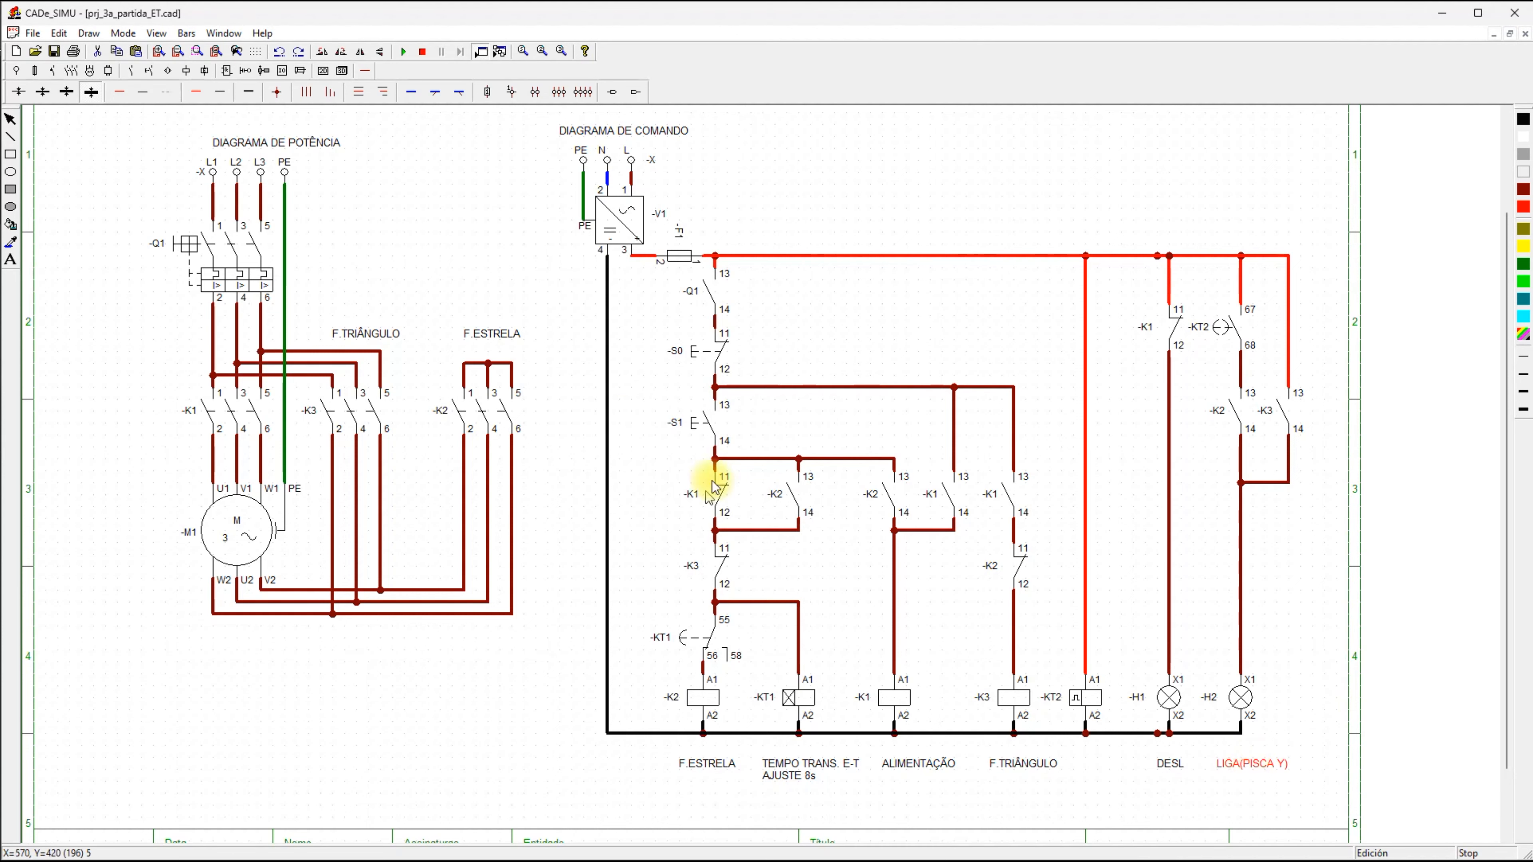
Add the label PISCA below the KT2 timer coil.
click(12, 258)
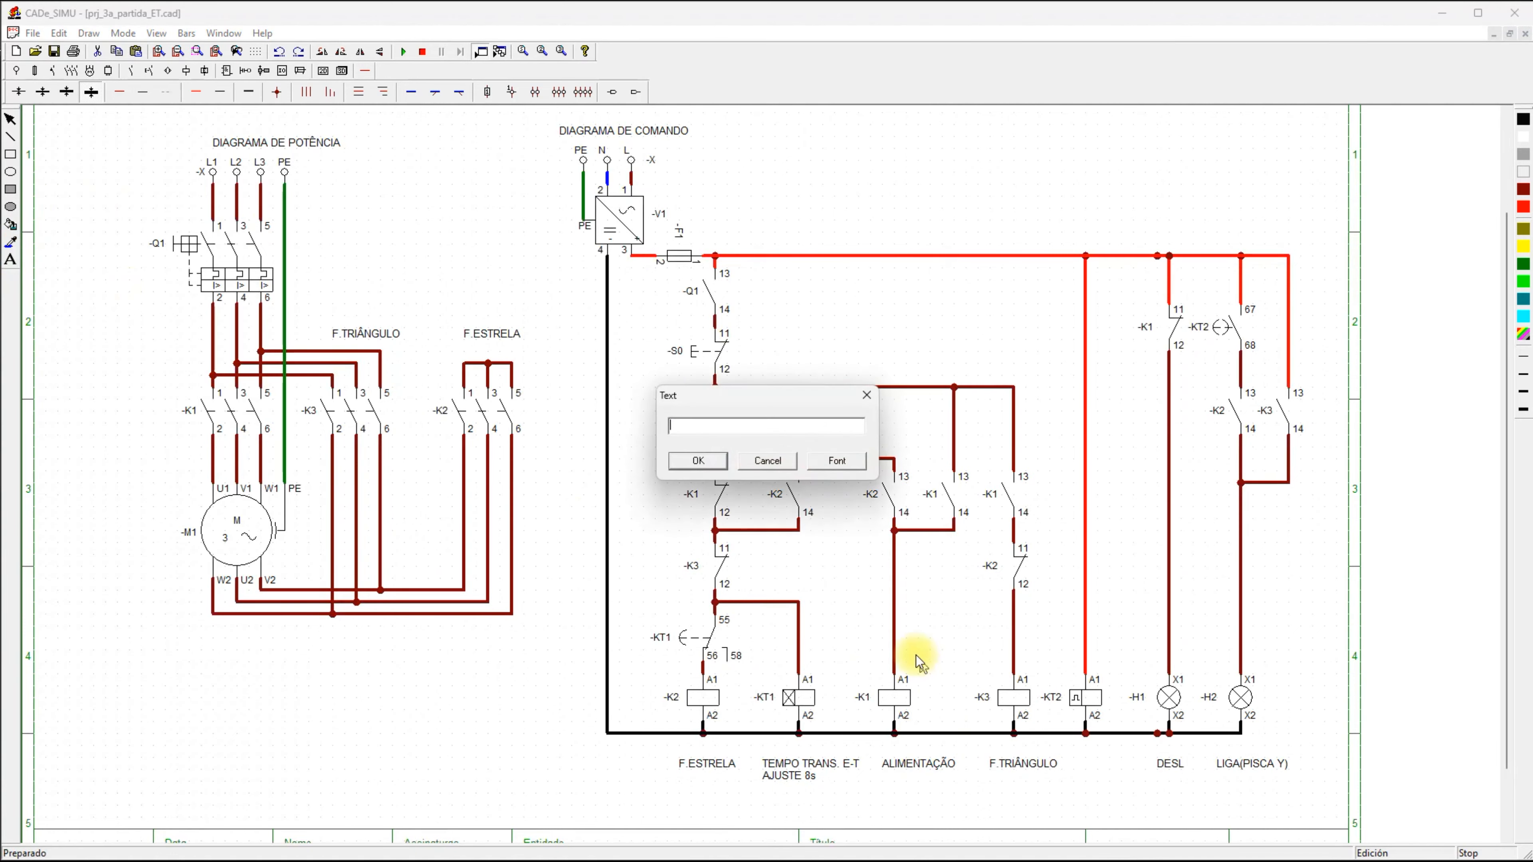
text(PISCA)
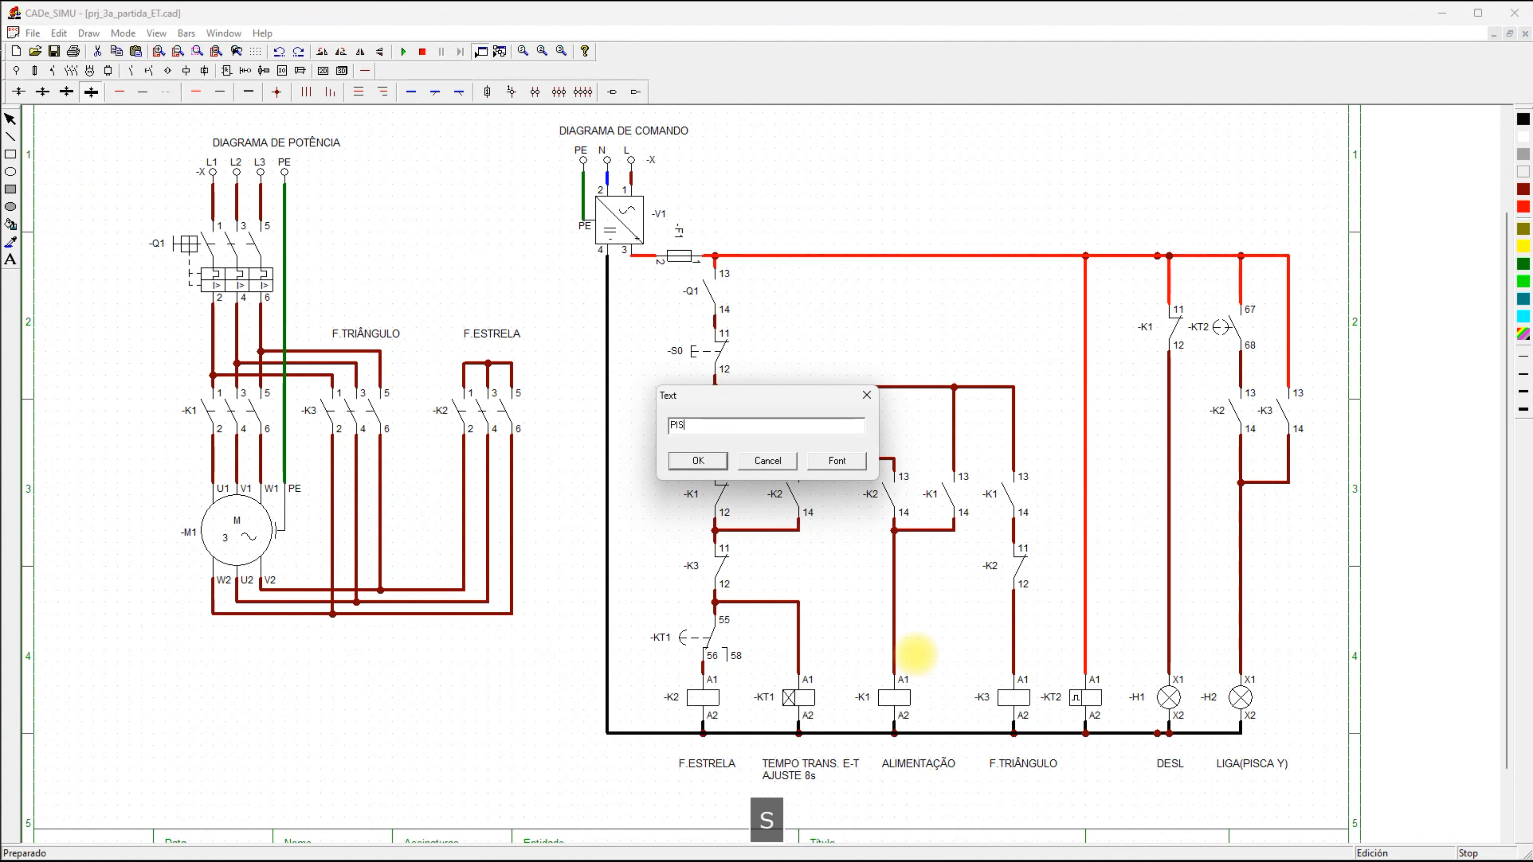
click(699, 460)
click(1098, 758)
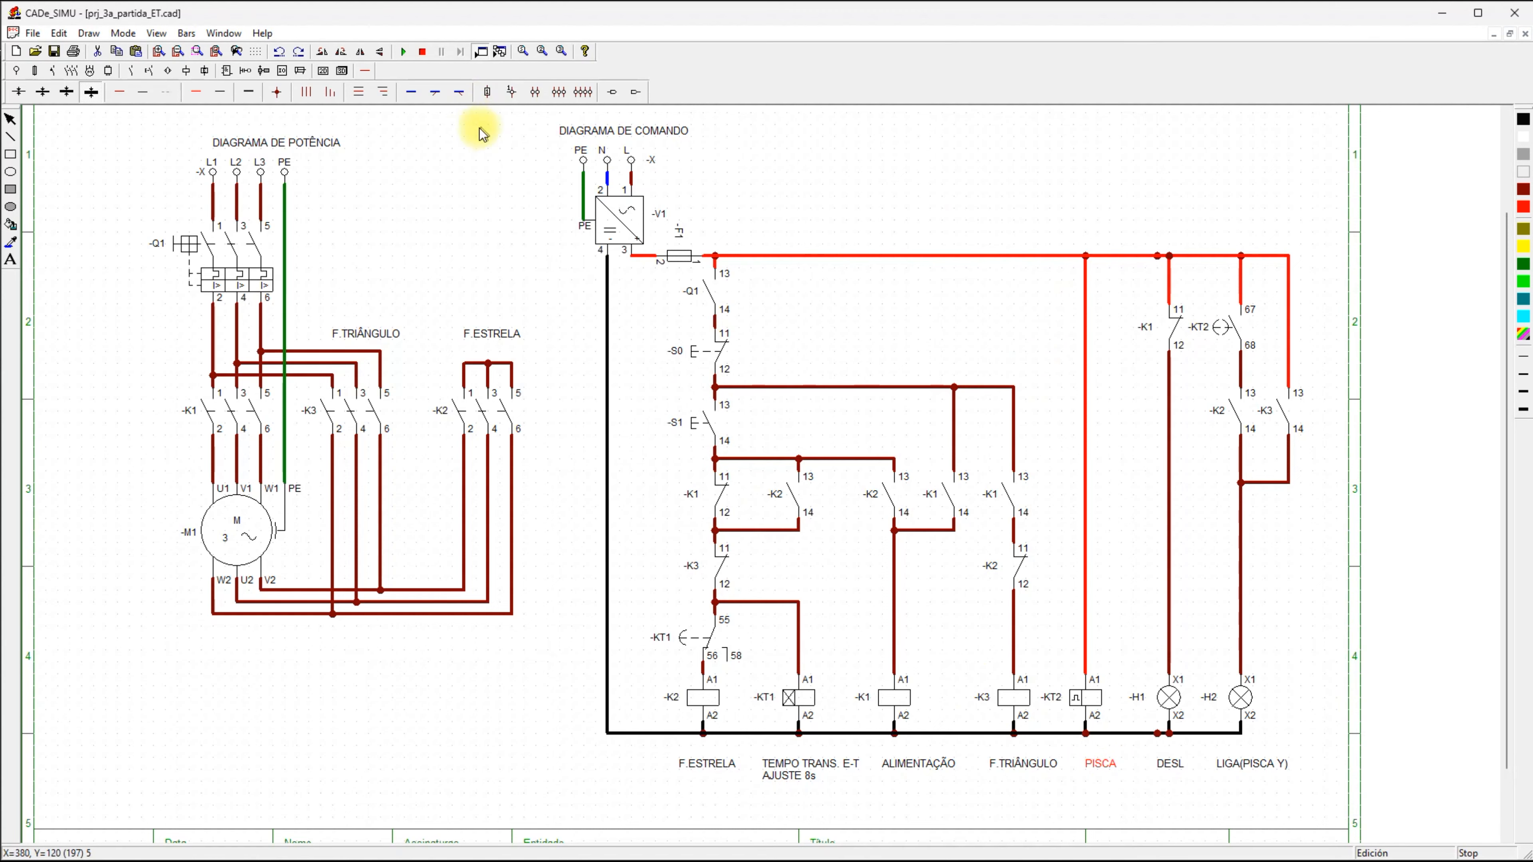
Simulate the completed circuit, close Q1 and start the motor with S1 to check lamp H2 during star operation.
click(404, 51)
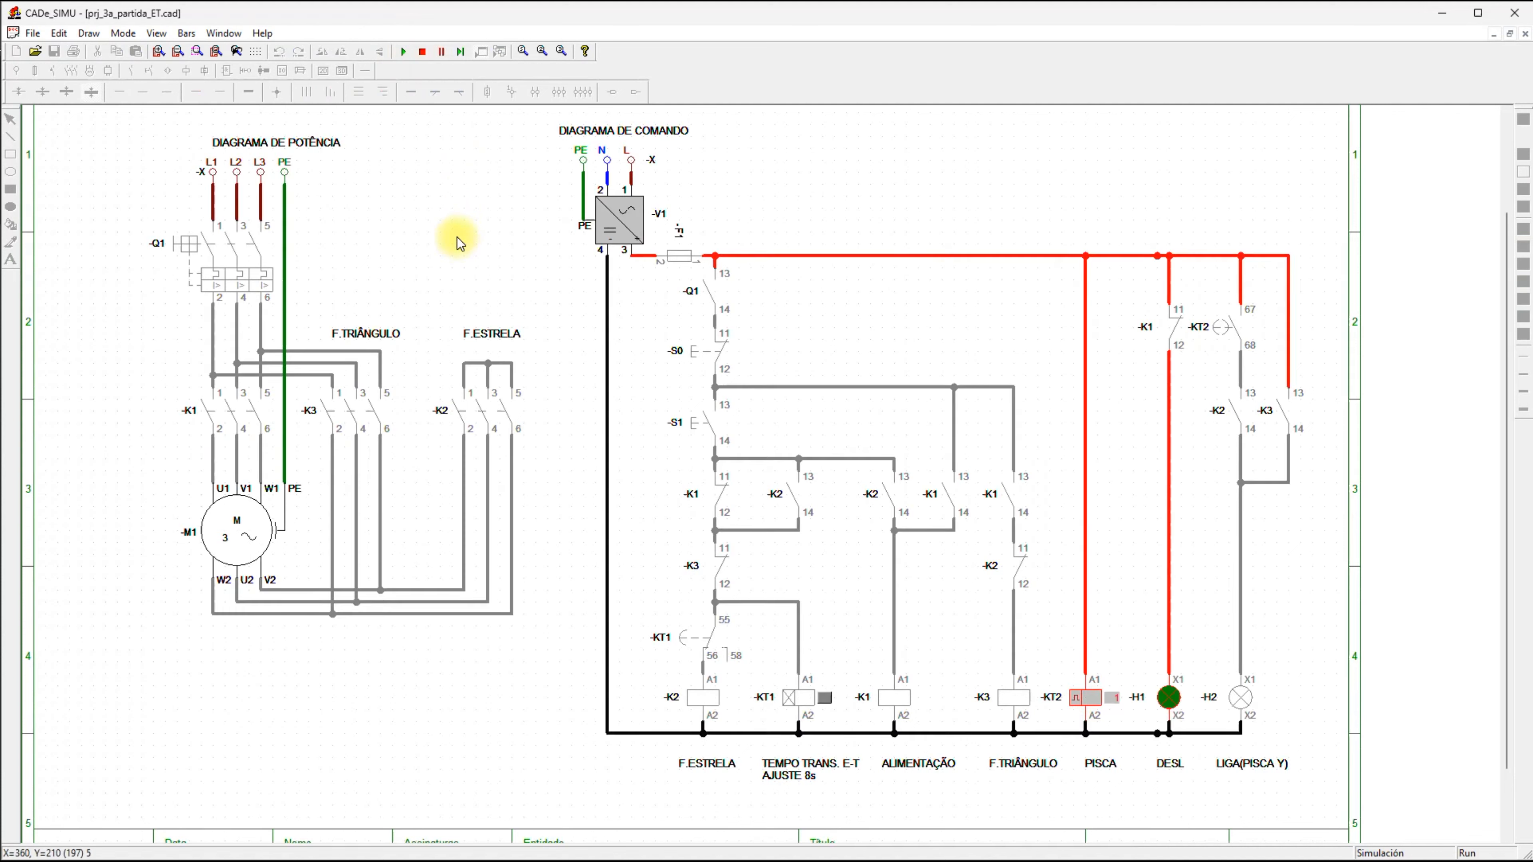
click(201, 253)
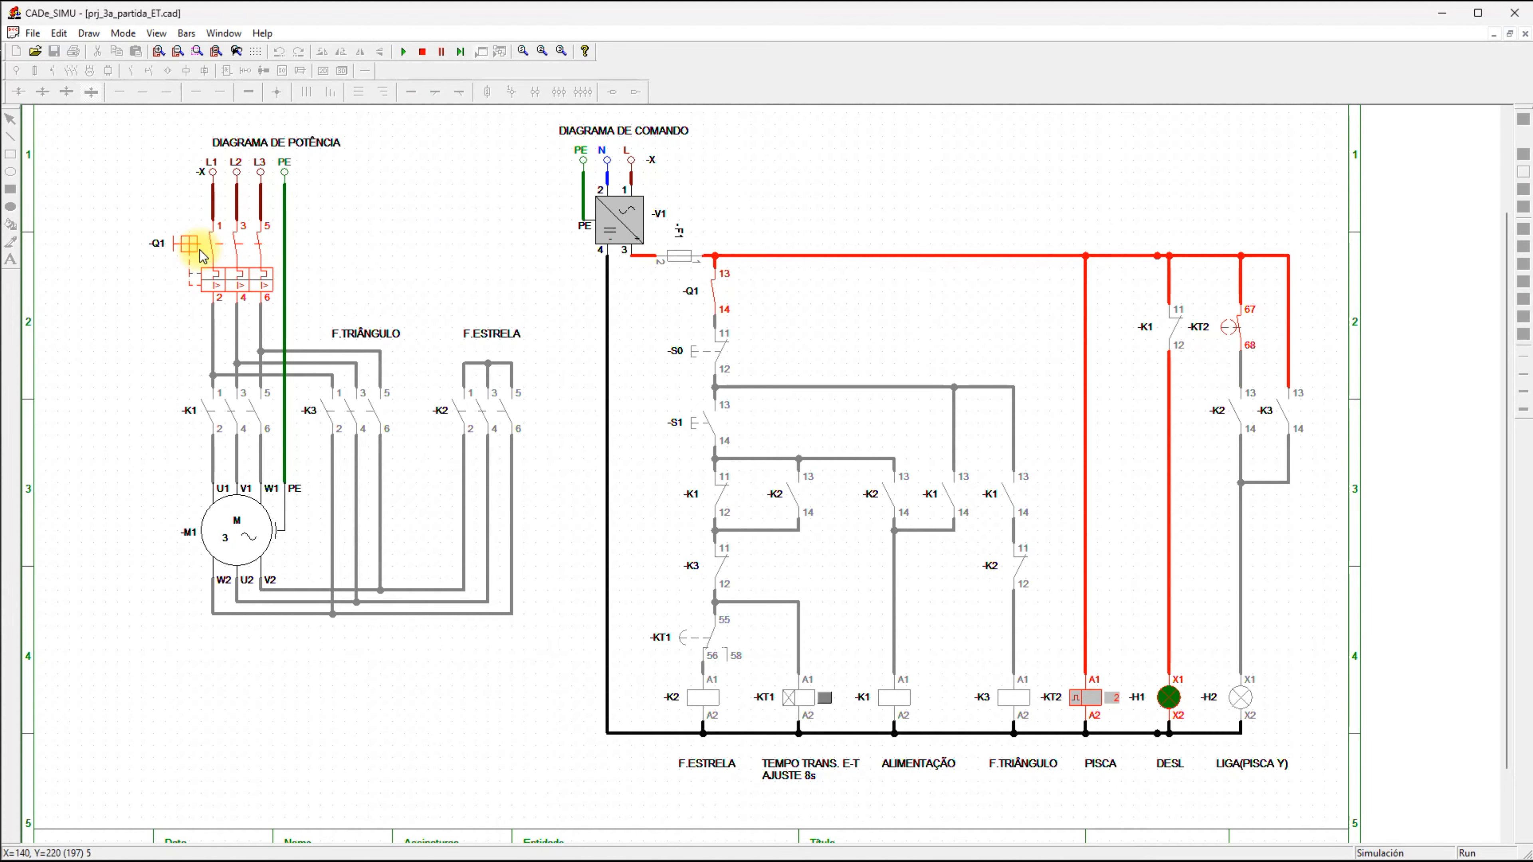
click(700, 426)
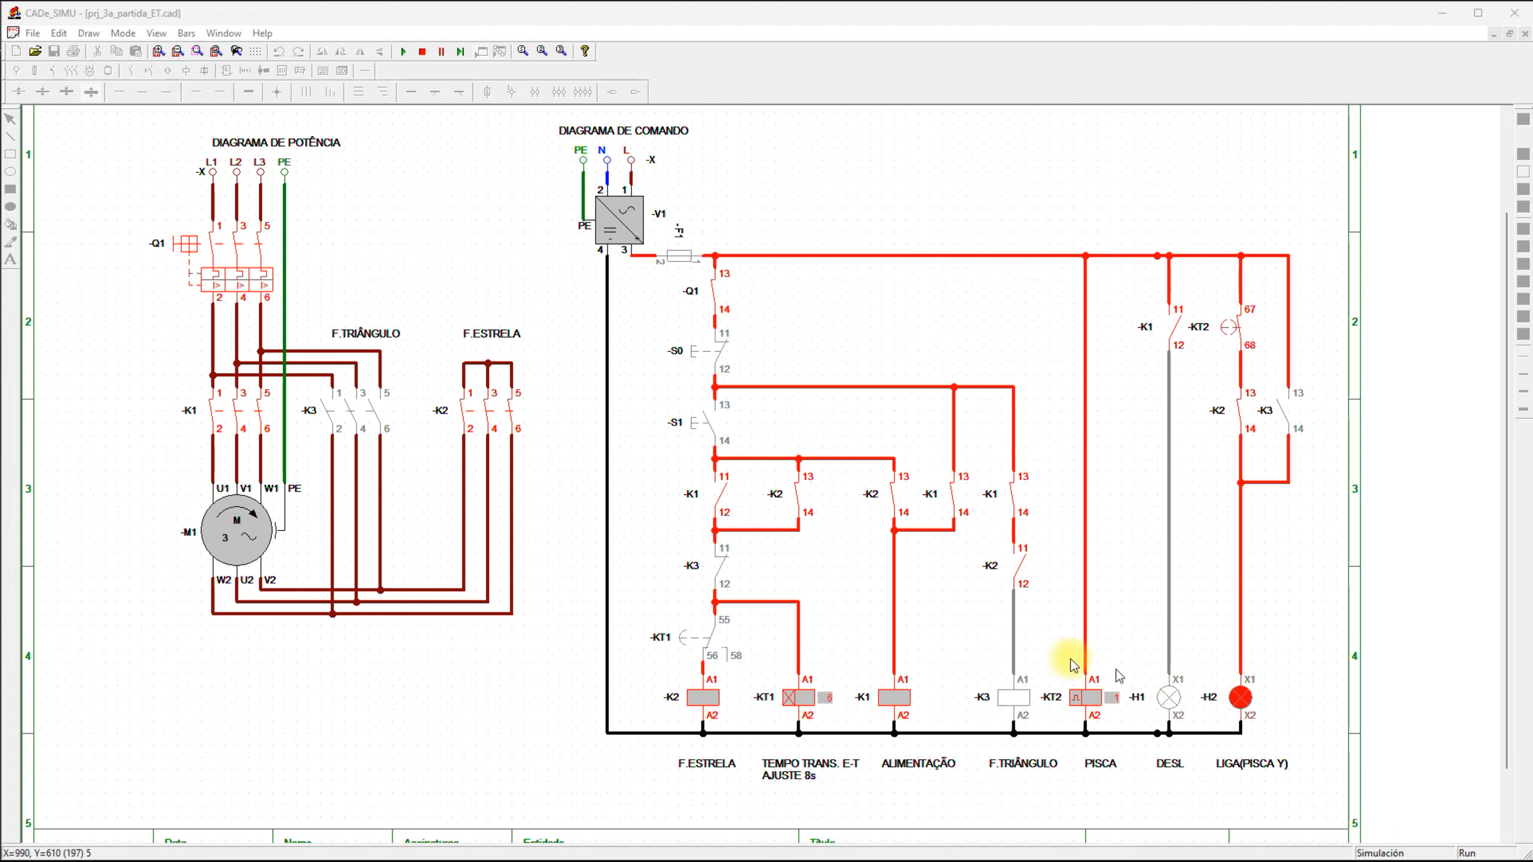
drag(742, 669, 1221, 685)
drag(750, 657, 520, 443)
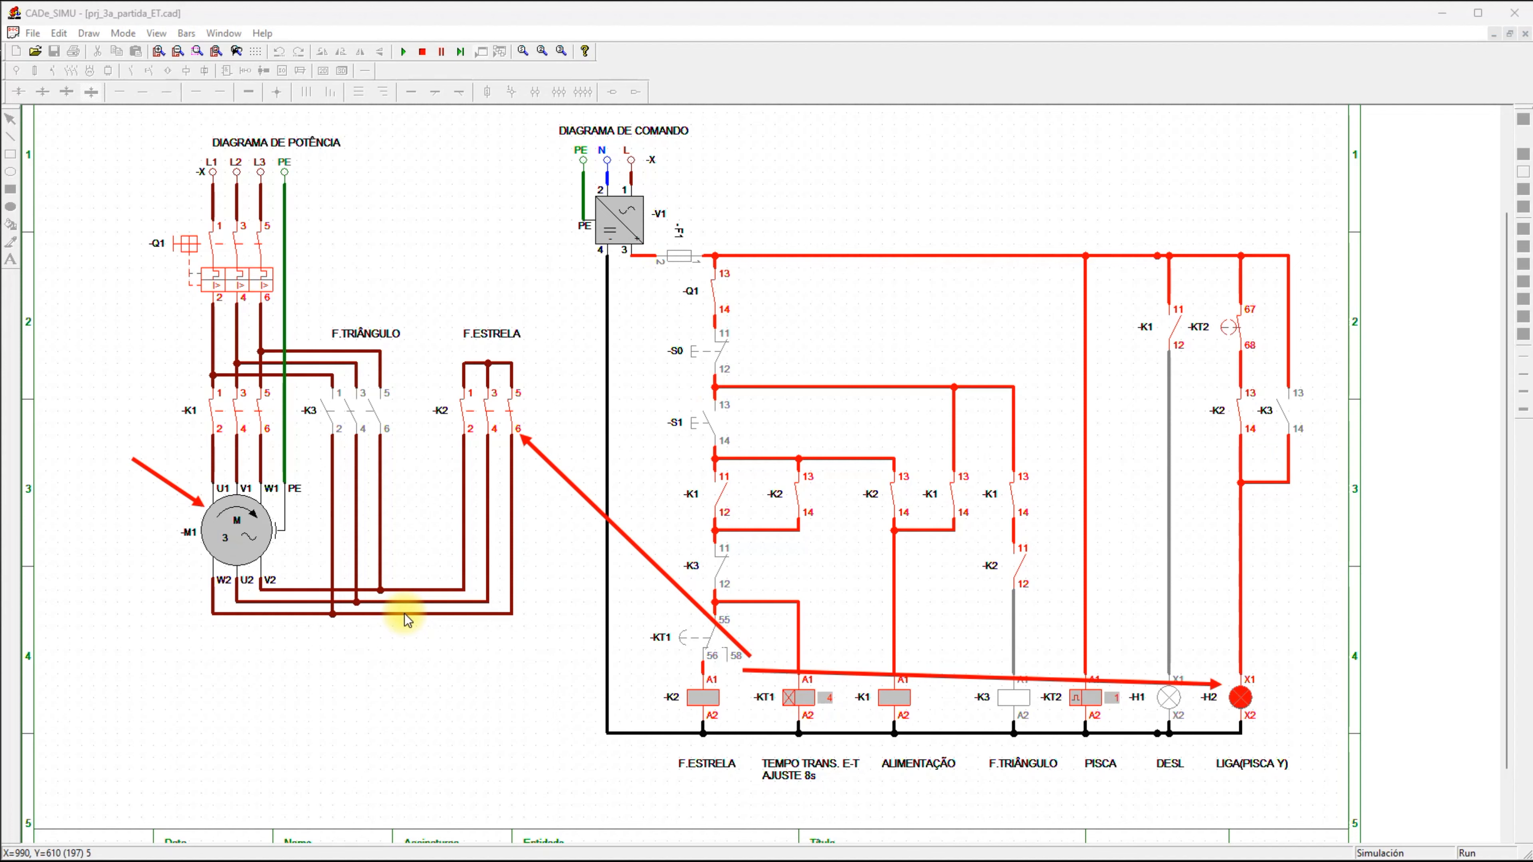
drag(899, 792, 833, 712)
drag(614, 663, 683, 689)
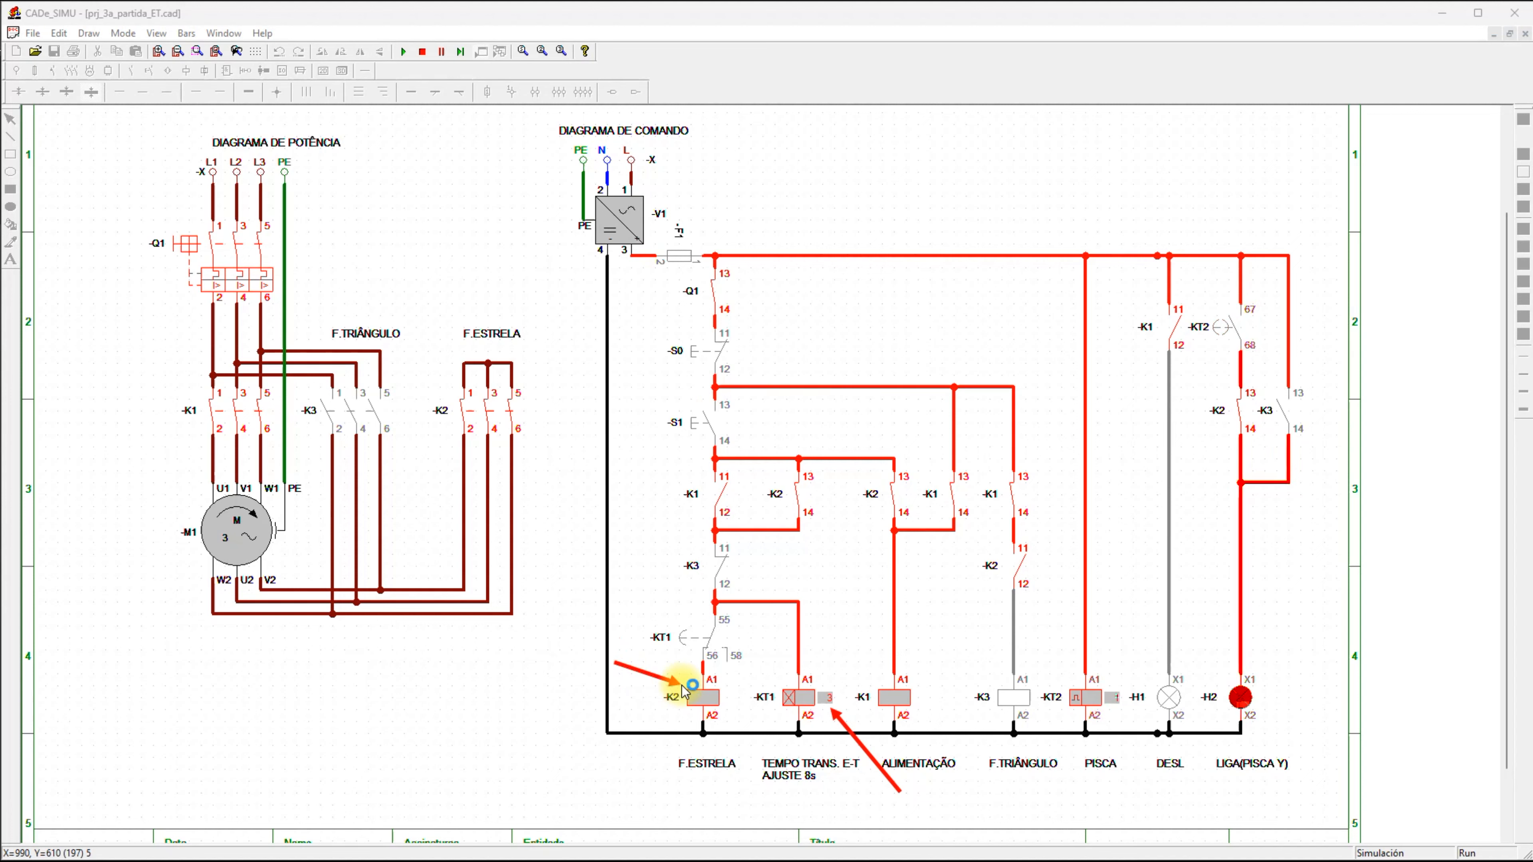
drag(988, 543, 999, 650)
drag(1373, 312, 1307, 418)
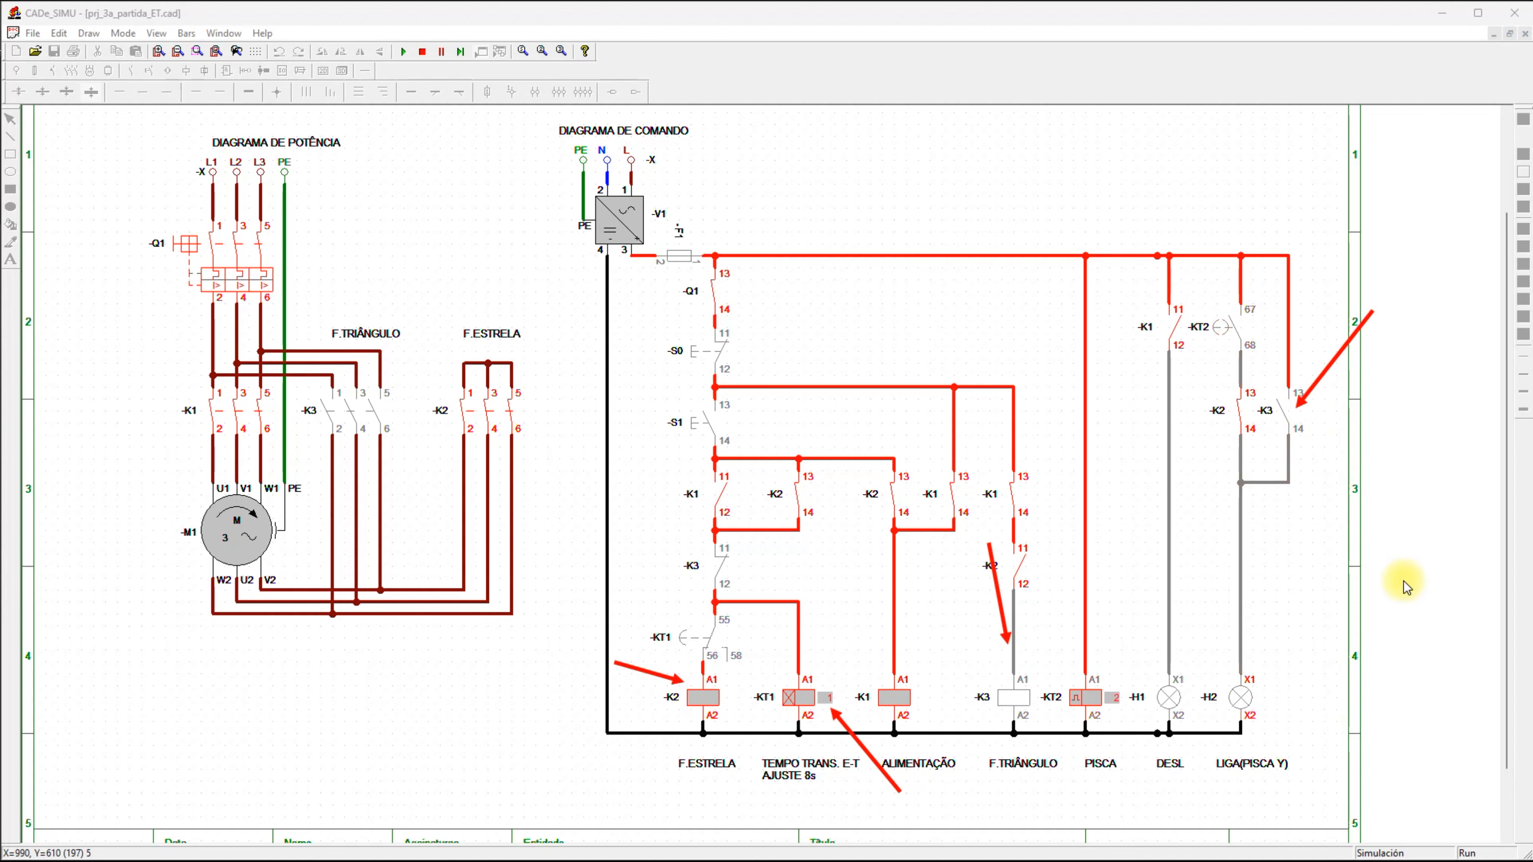
key(Escape)
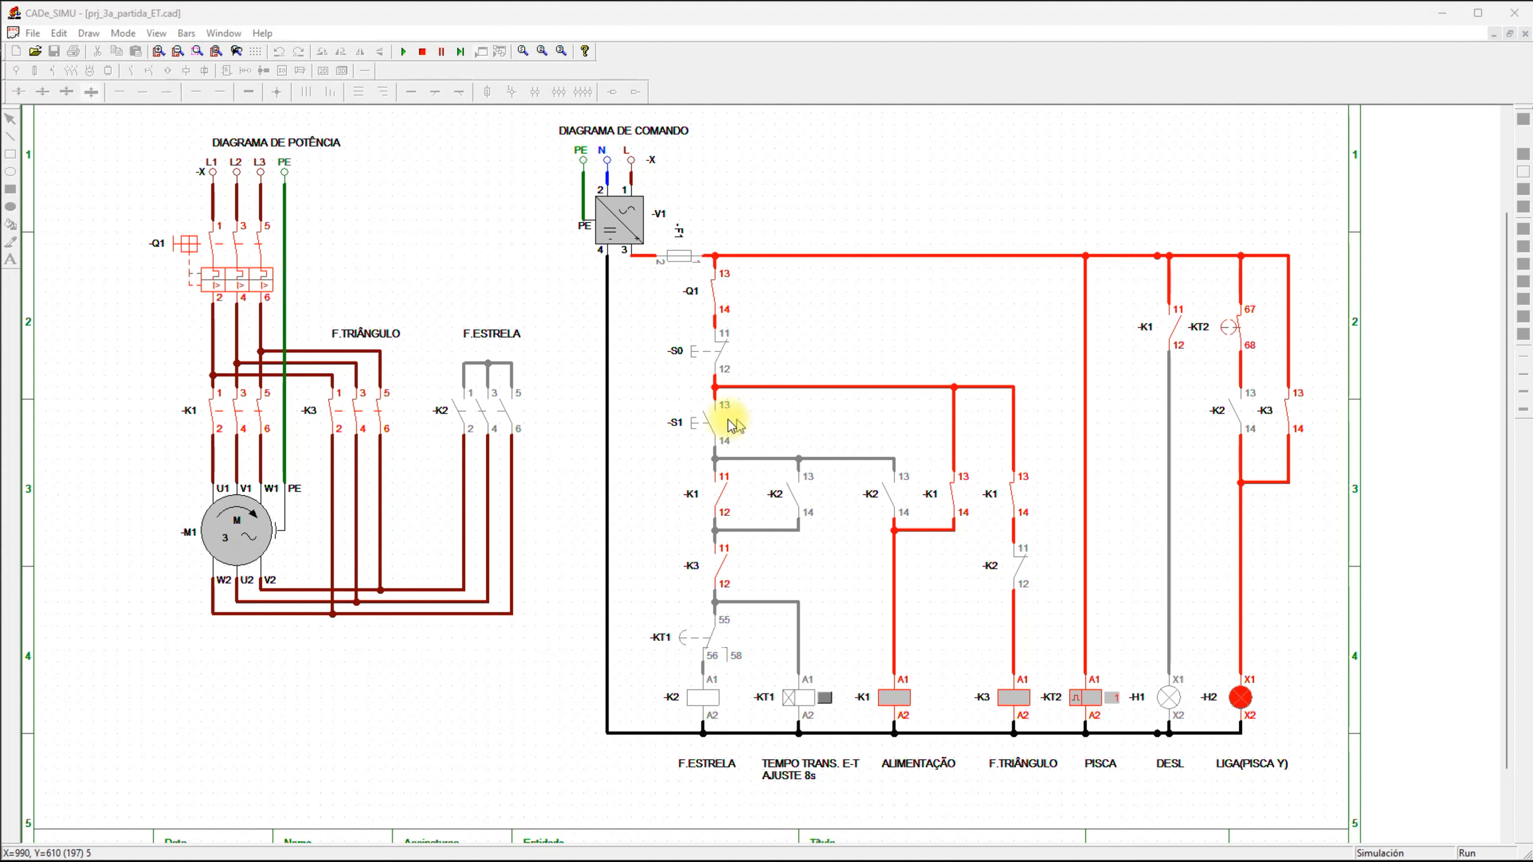
Stop the motor with S0 to check lamp H1 in the stopped state, and end the simulation.
click(693, 361)
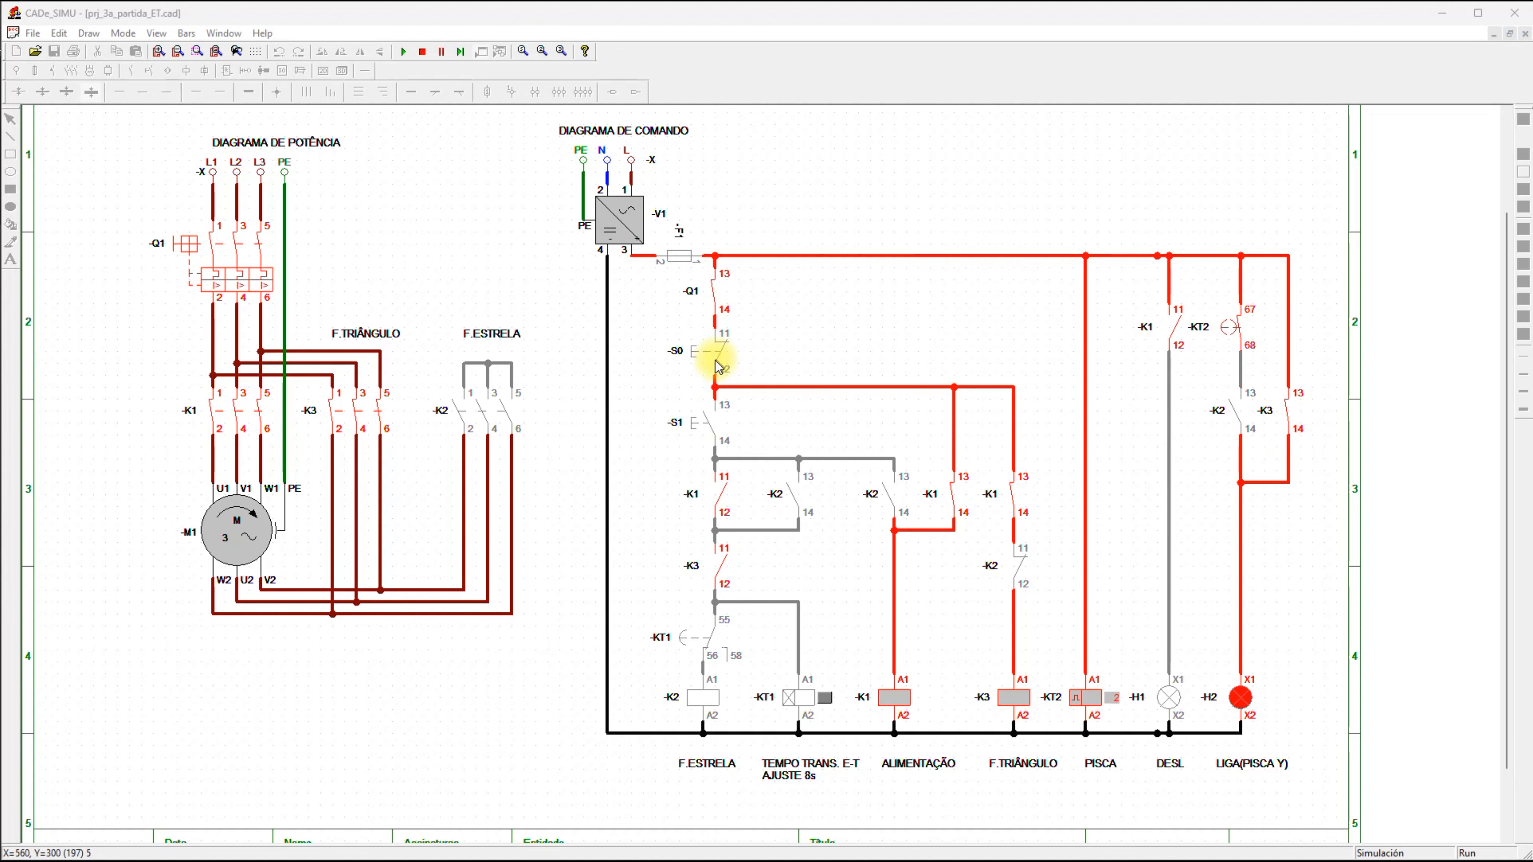
click(697, 358)
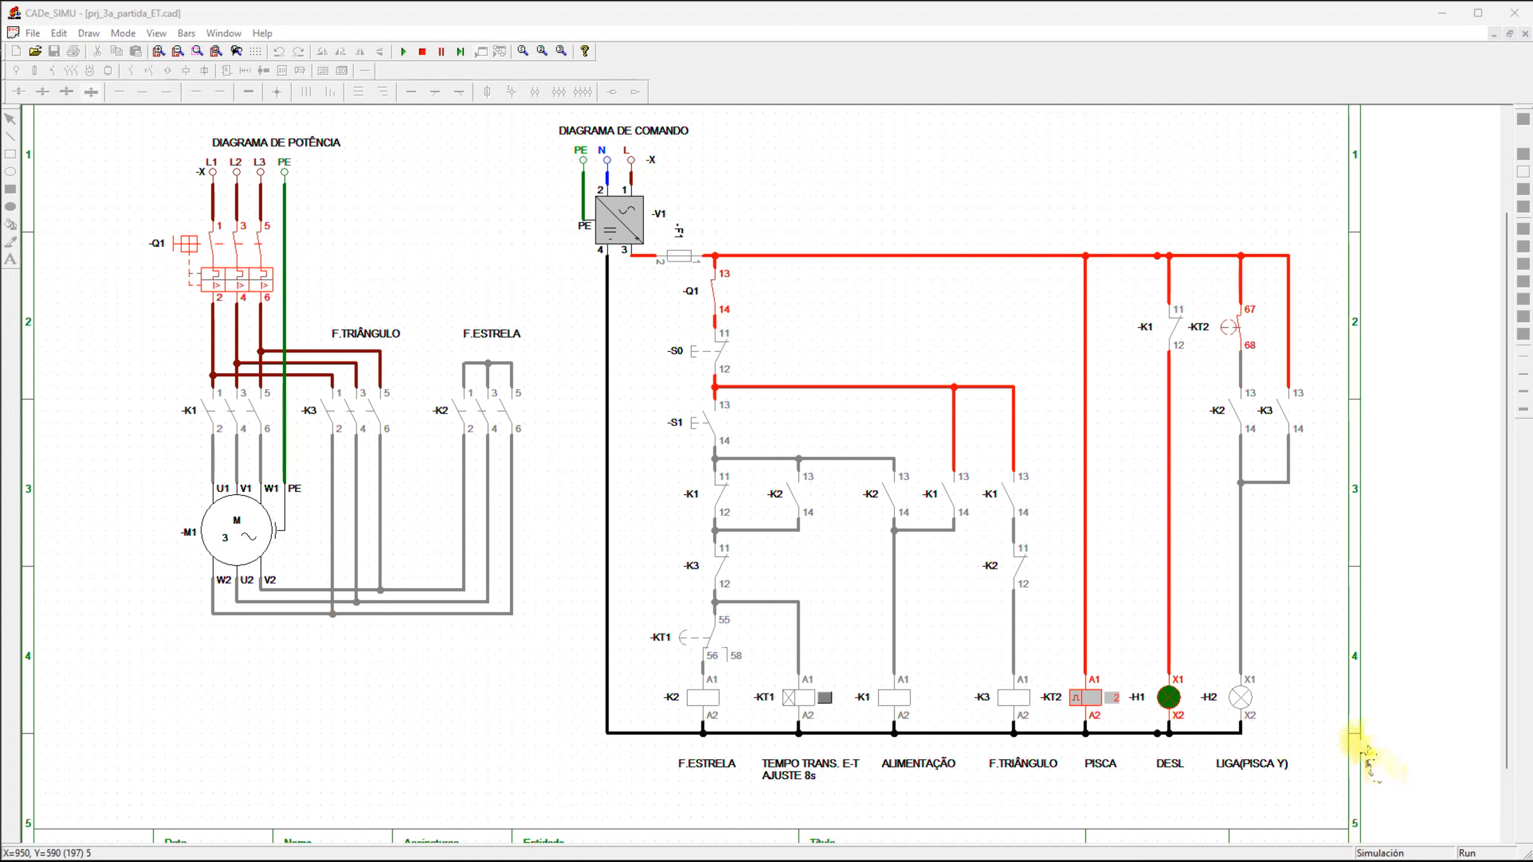
drag(1158, 229, 1222, 306)
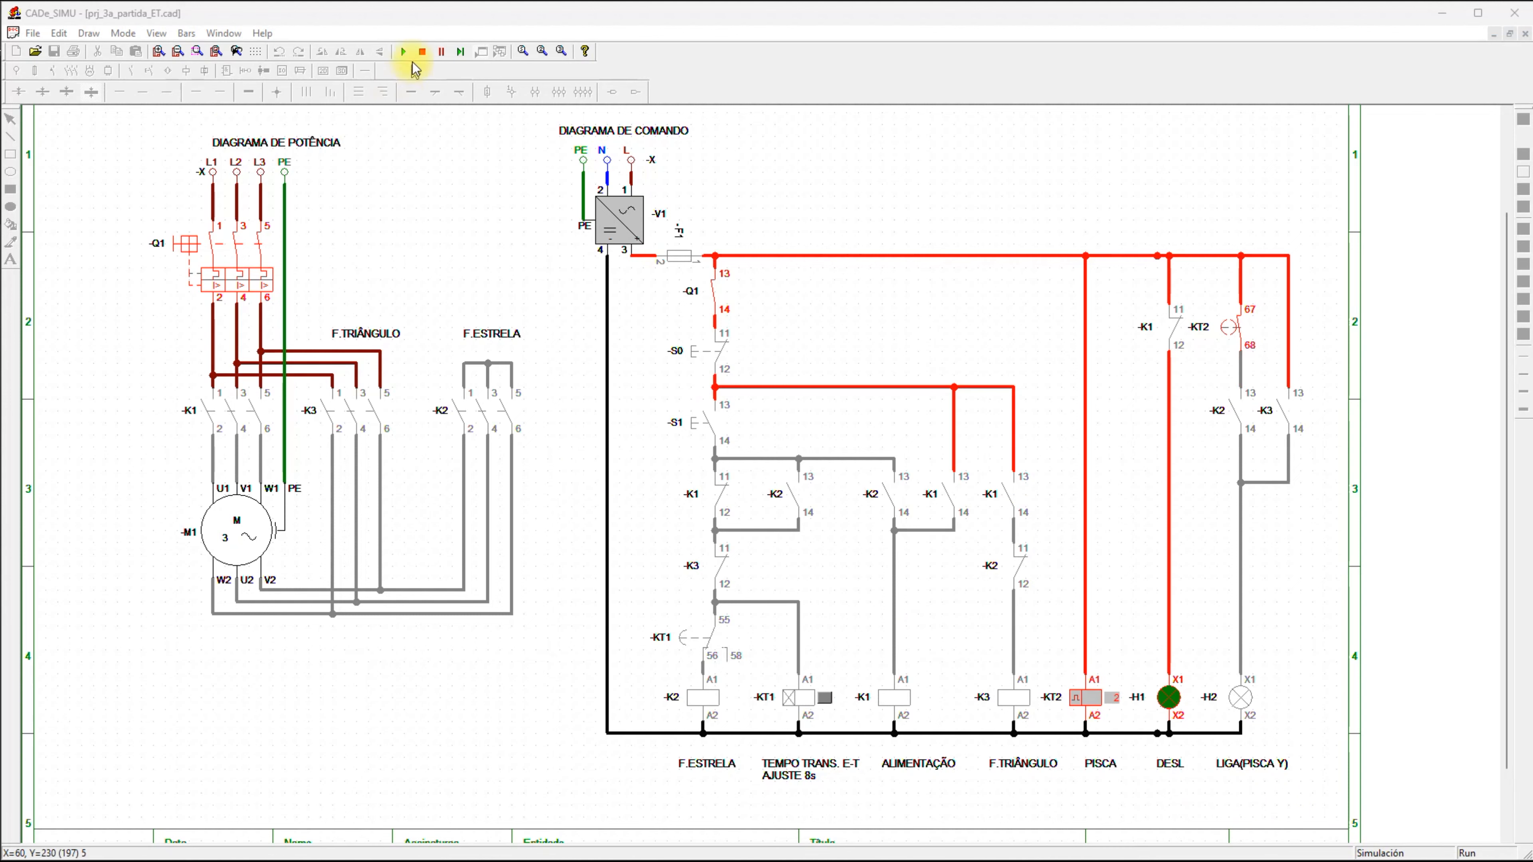
click(427, 52)
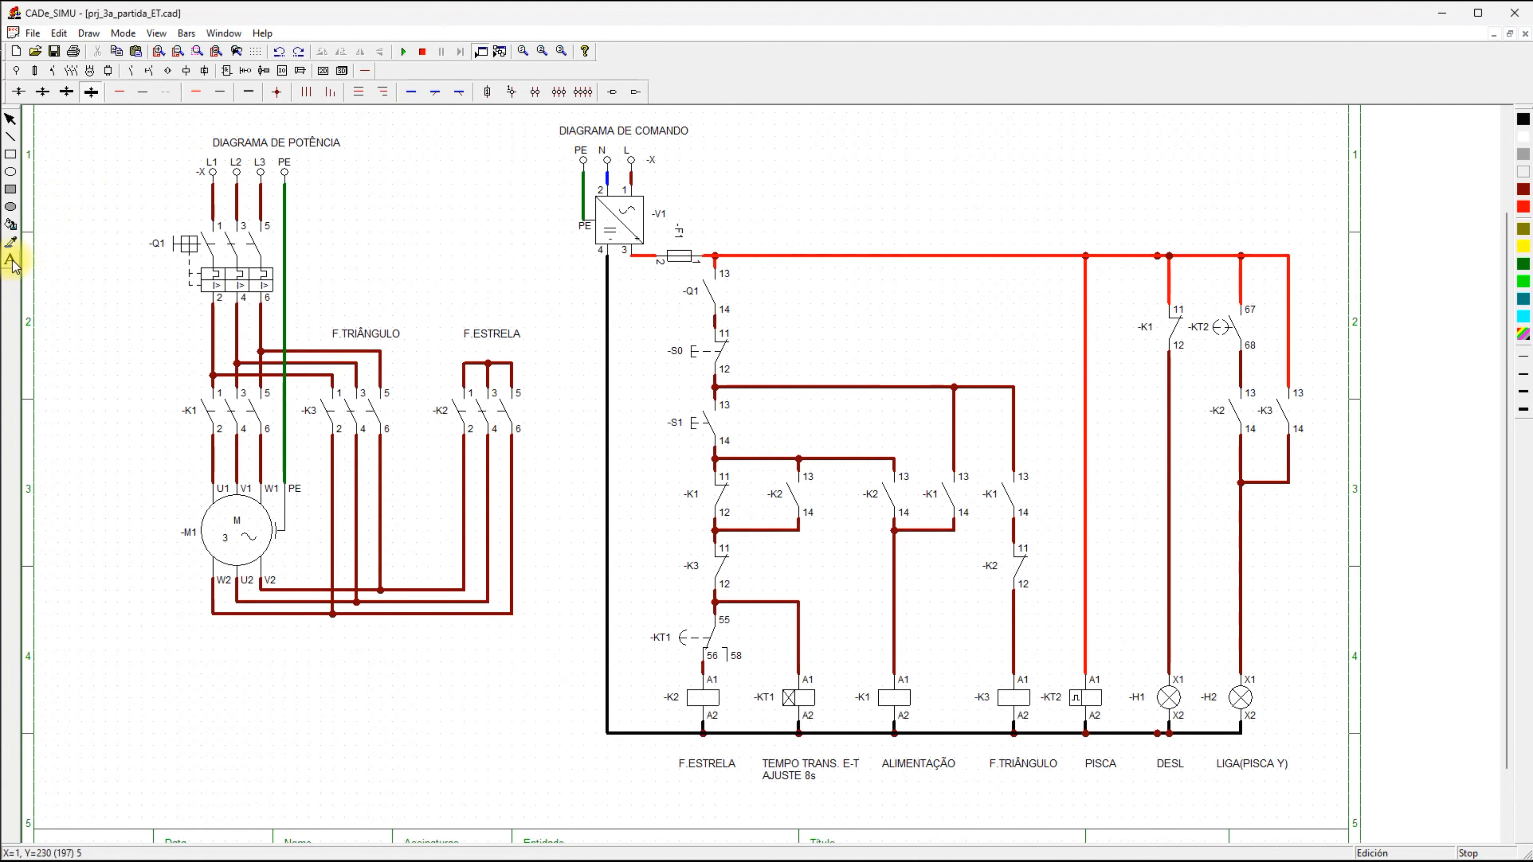
Add the label ALIMENTAÇÃO above the K1 main contacts in the power diagram, level with the F.TRIÂNGULO label.
click(137, 403)
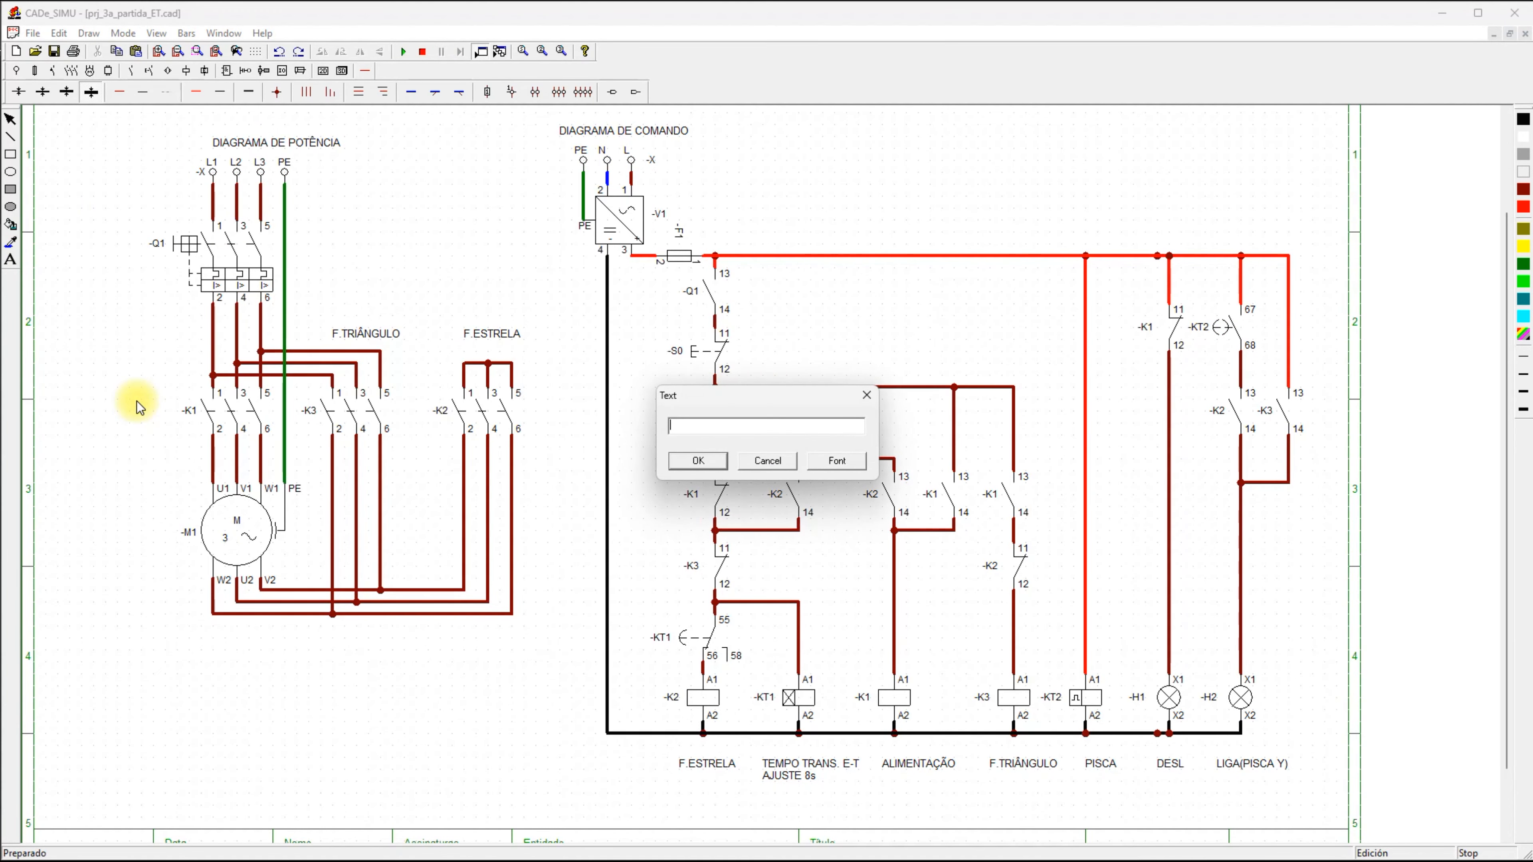
text(ALIMENTAÇÃO)
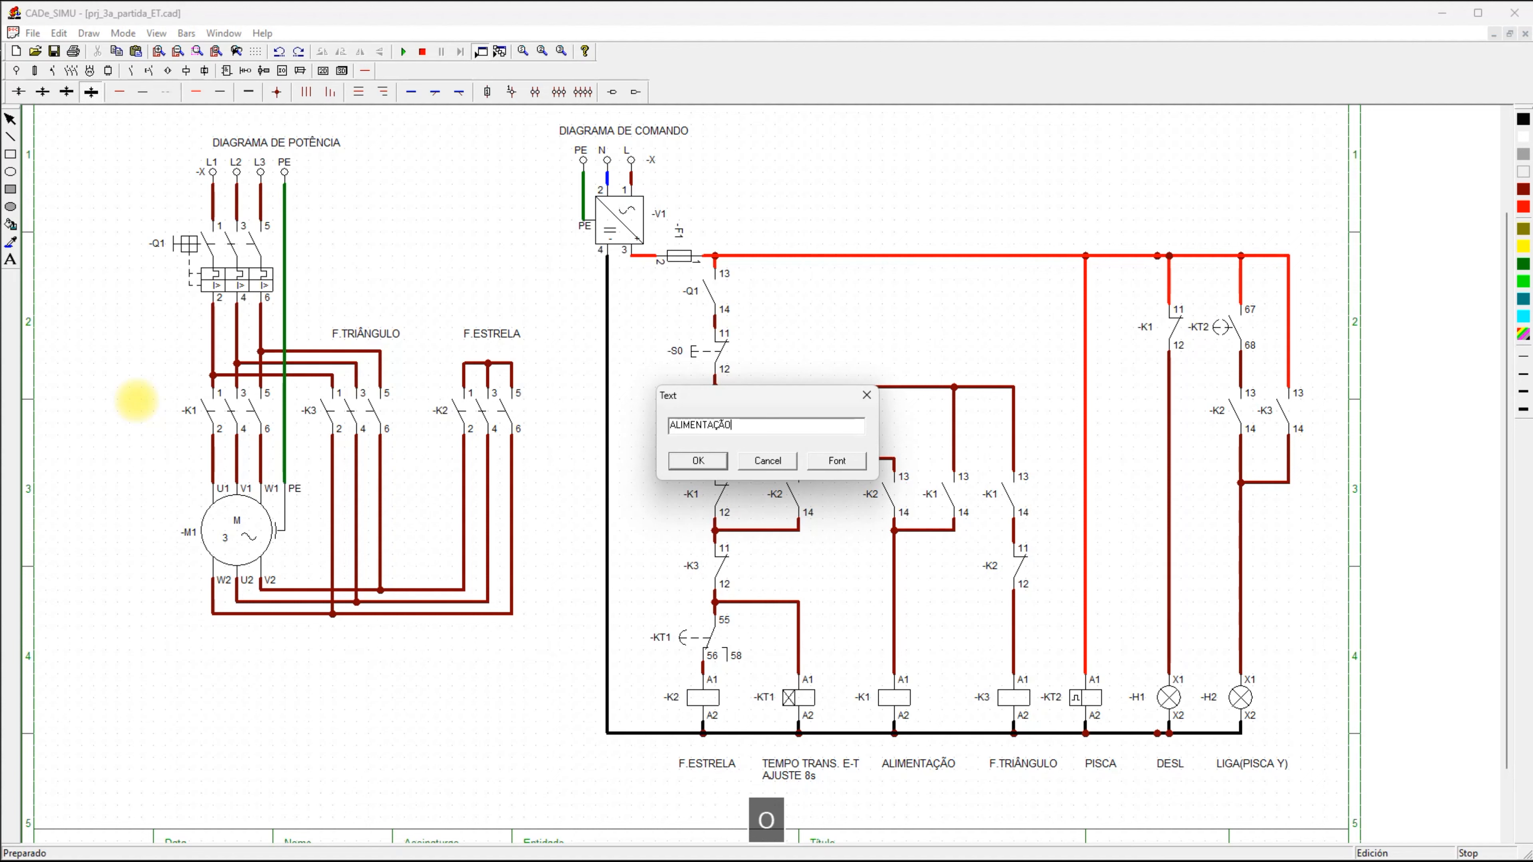
click(698, 461)
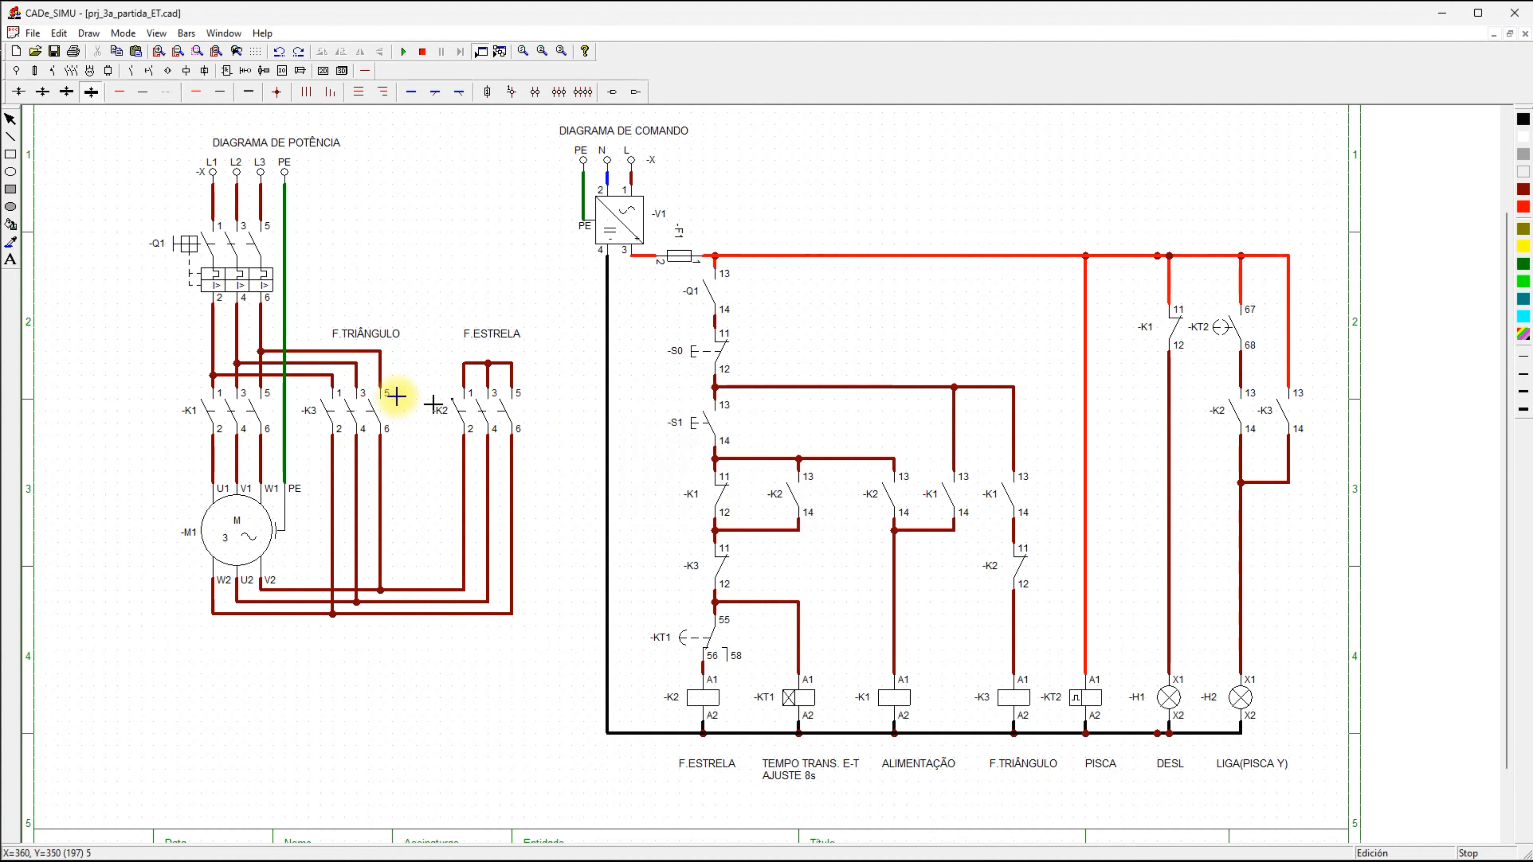
click(150, 360)
drag(169, 354, 158, 334)
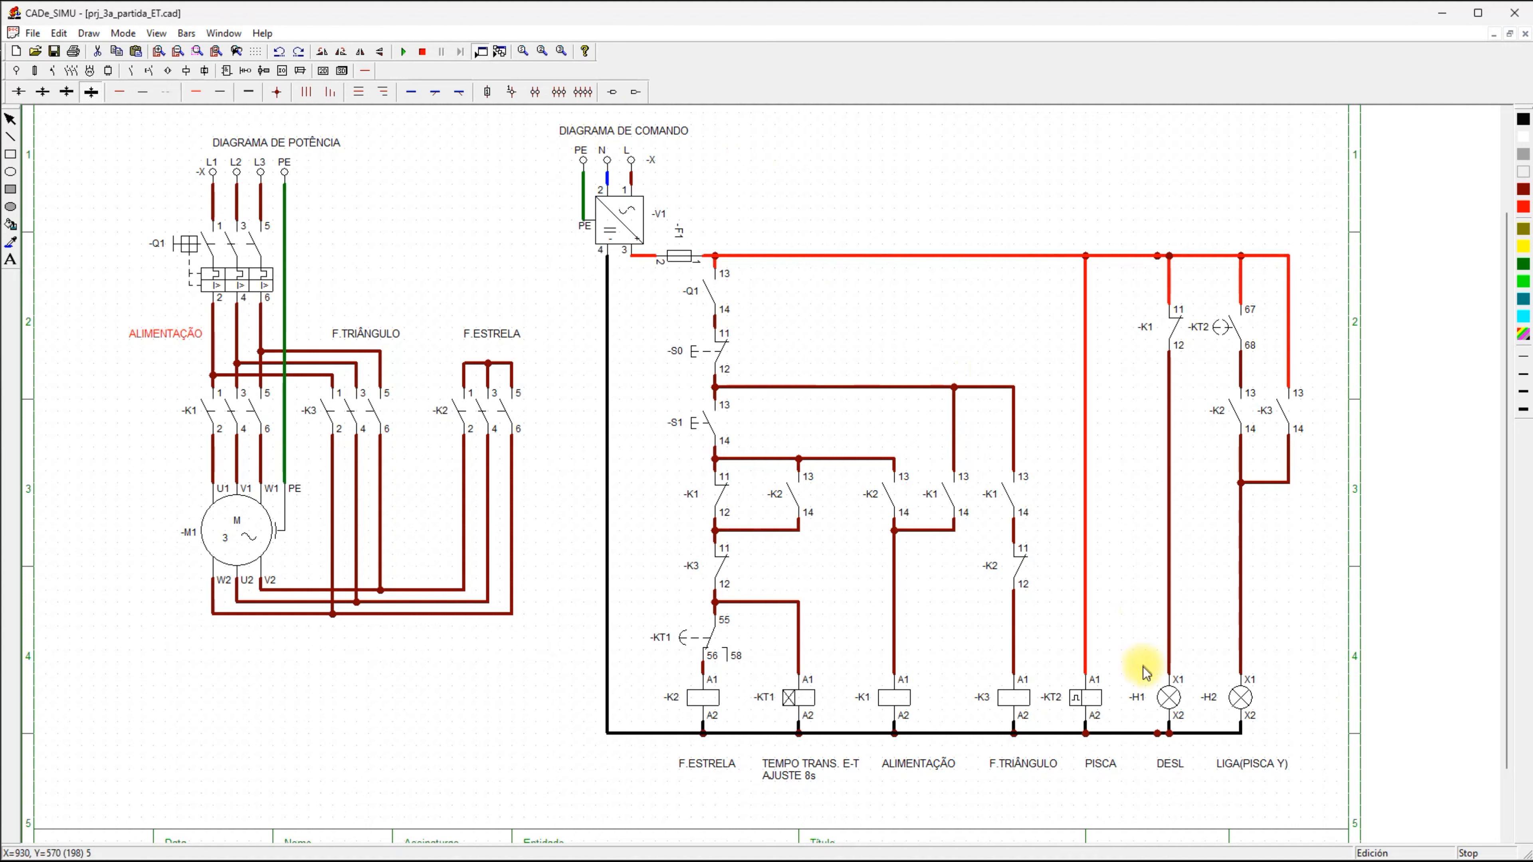
click(1169, 732)
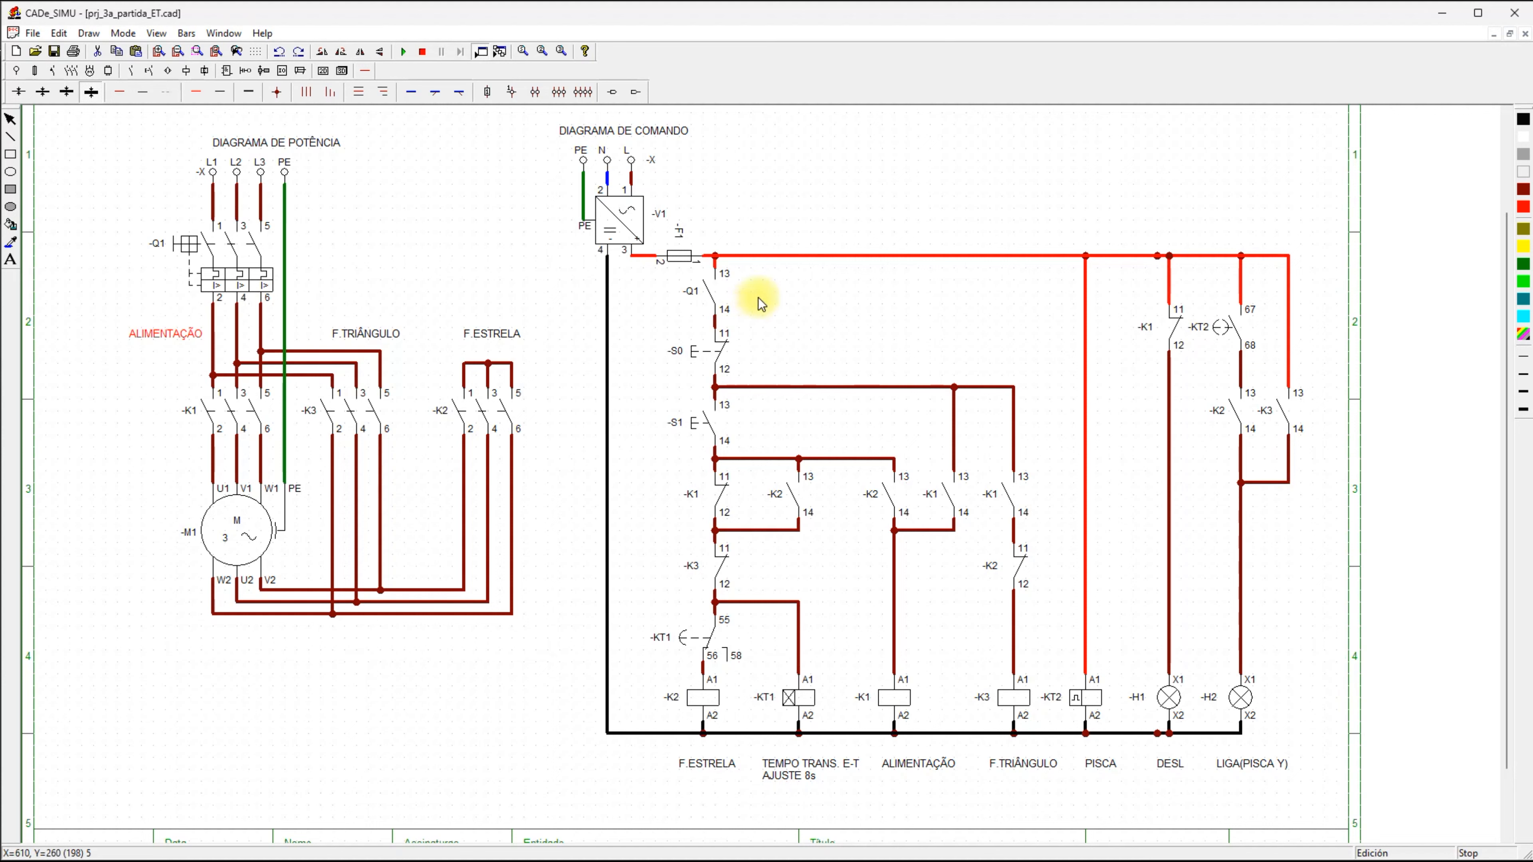
click(728, 500)
click(957, 497)
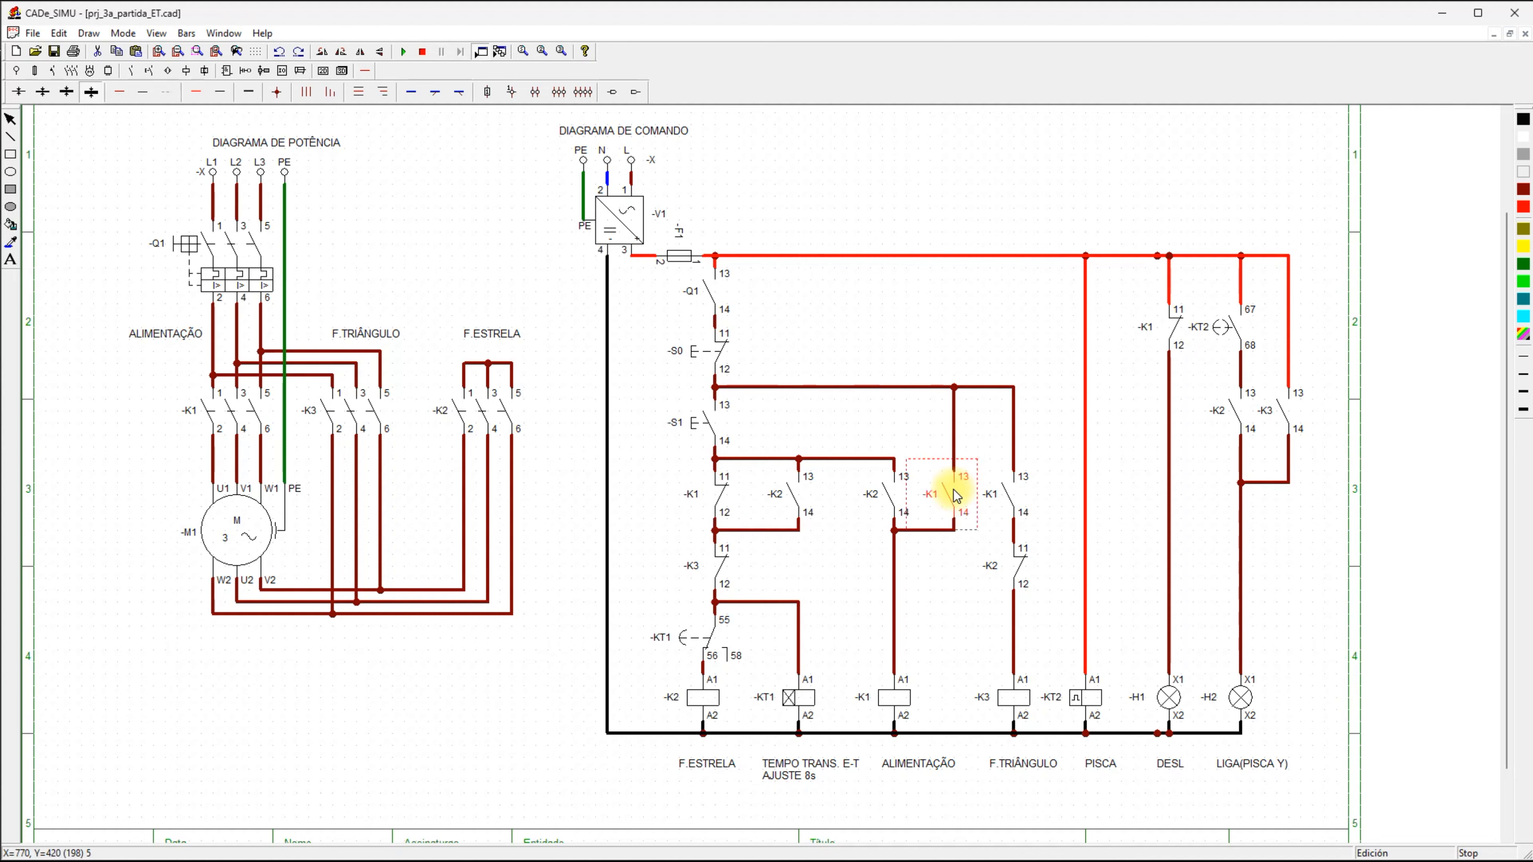
drag(957, 496, 1017, 494)
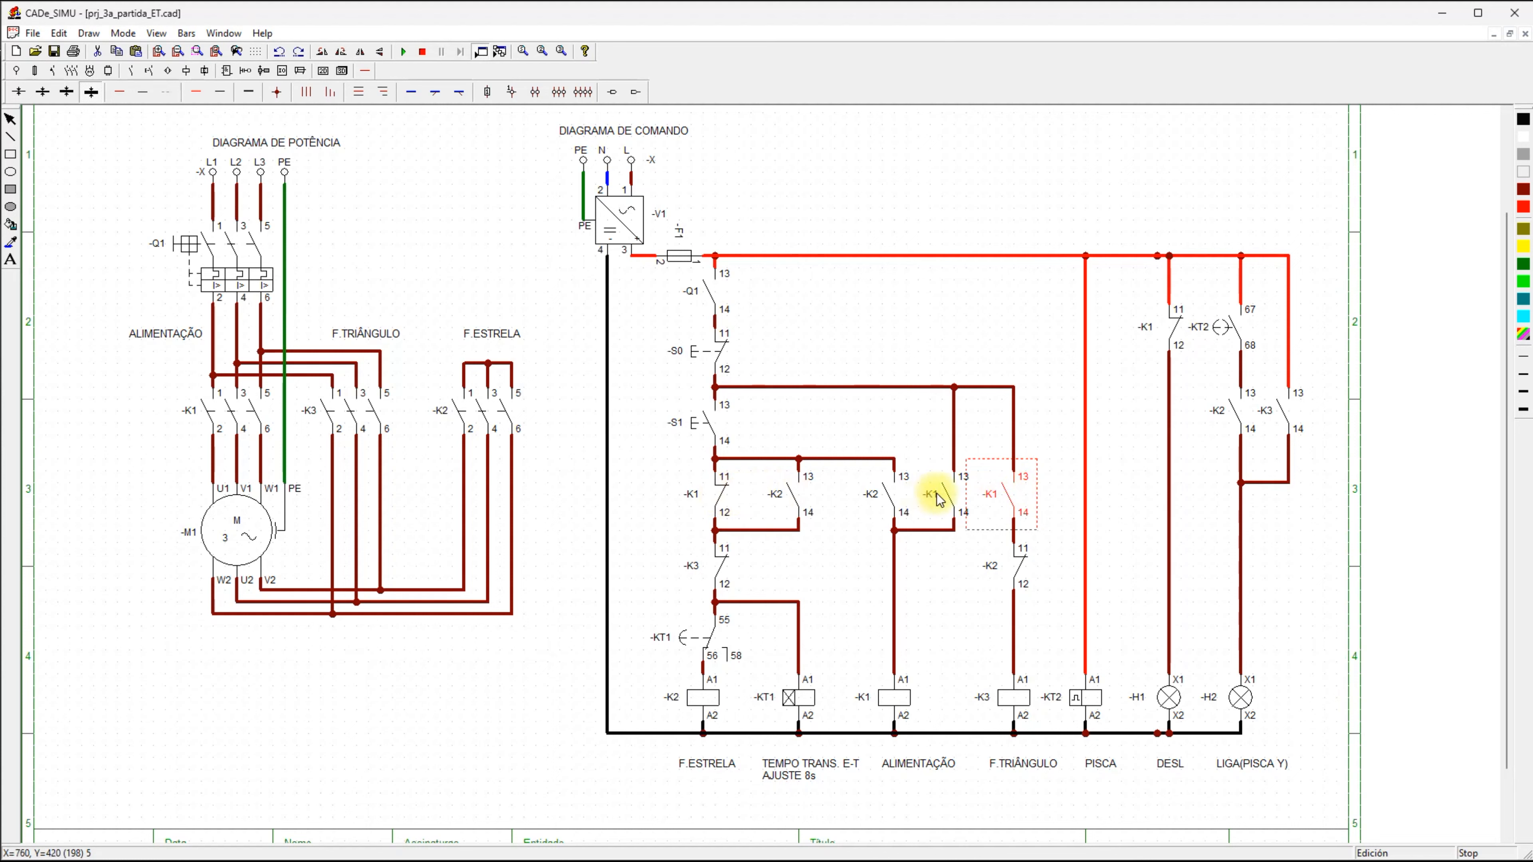
click(728, 500)
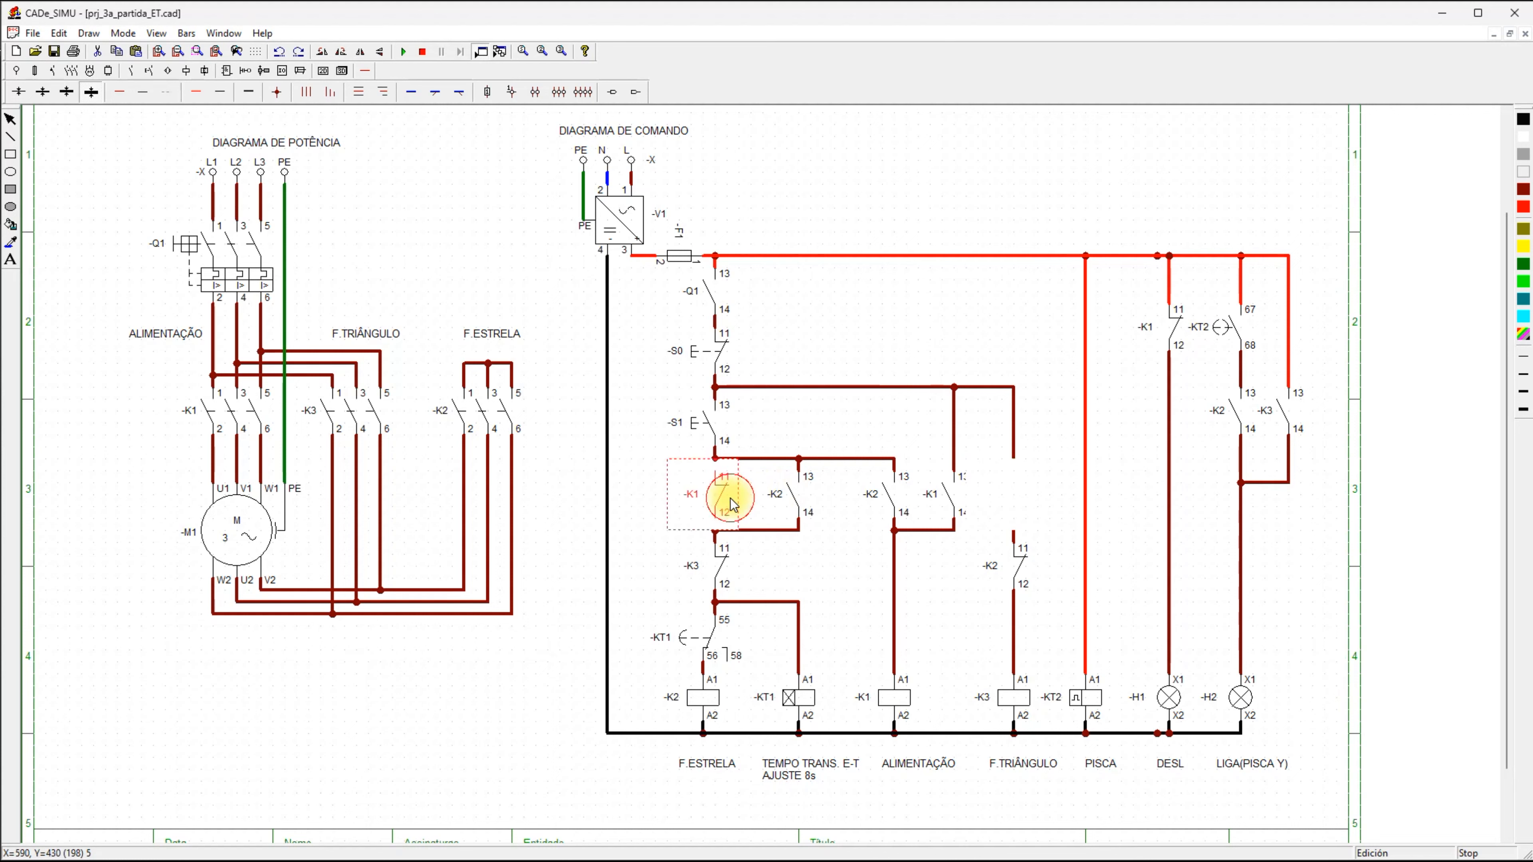
Renumber the normally open K1 contact in the K1 coil branch to 23-24.
click(961, 494)
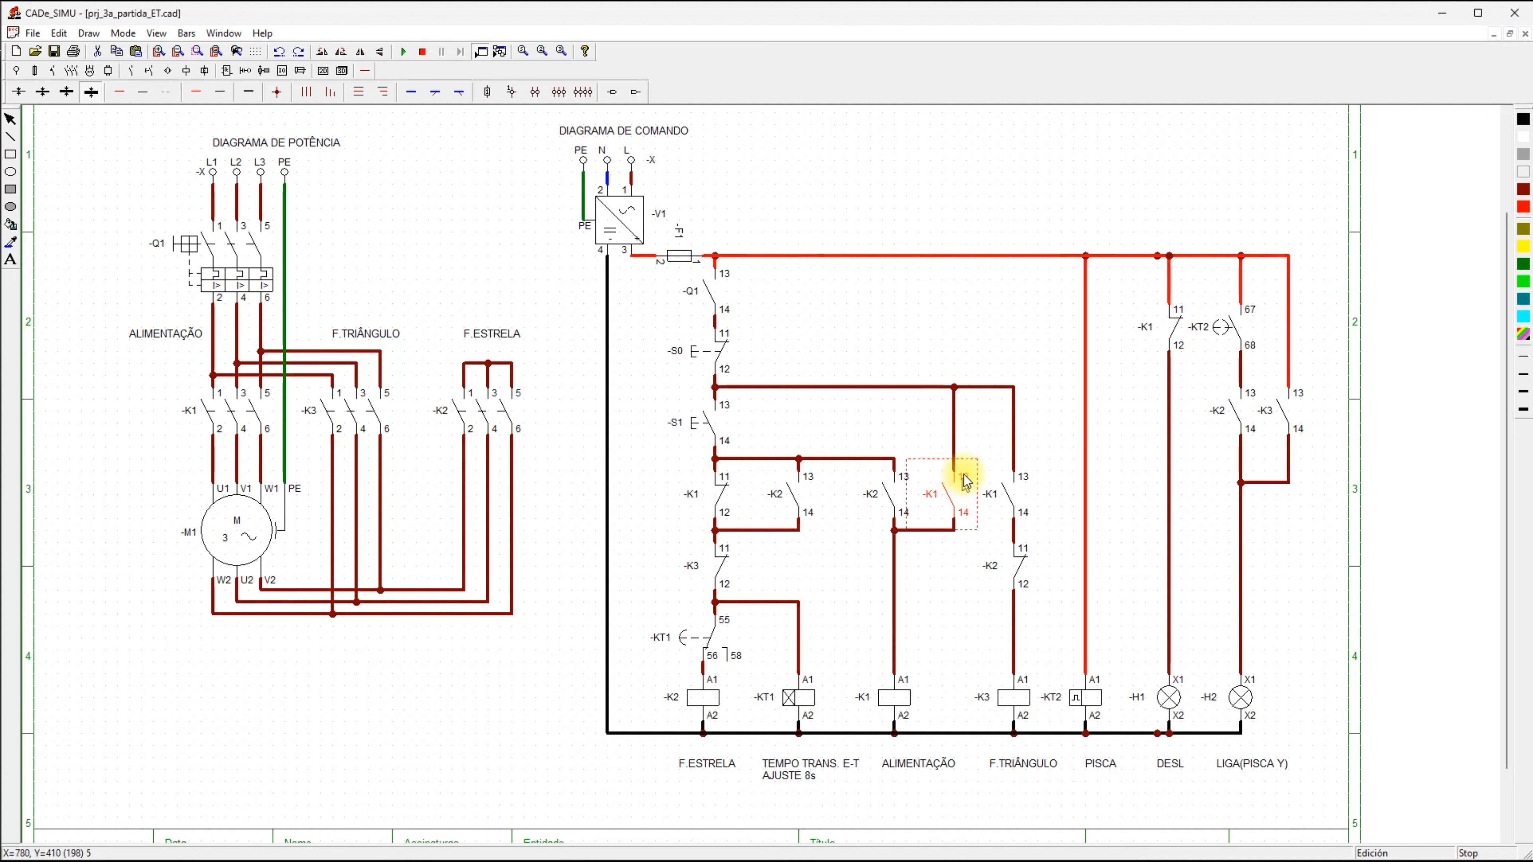
double_click(966, 489)
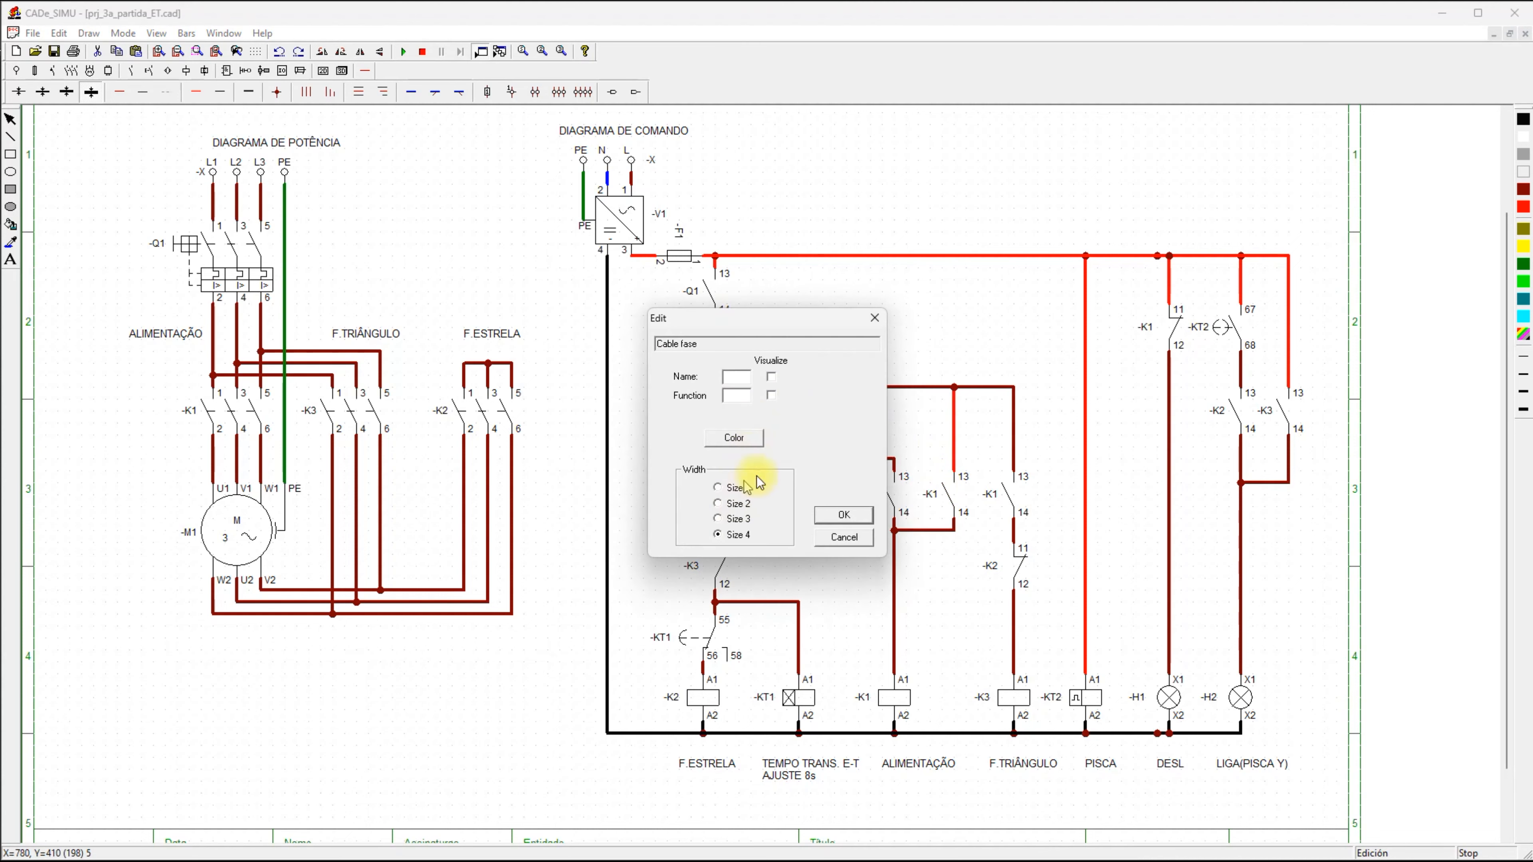
click(852, 537)
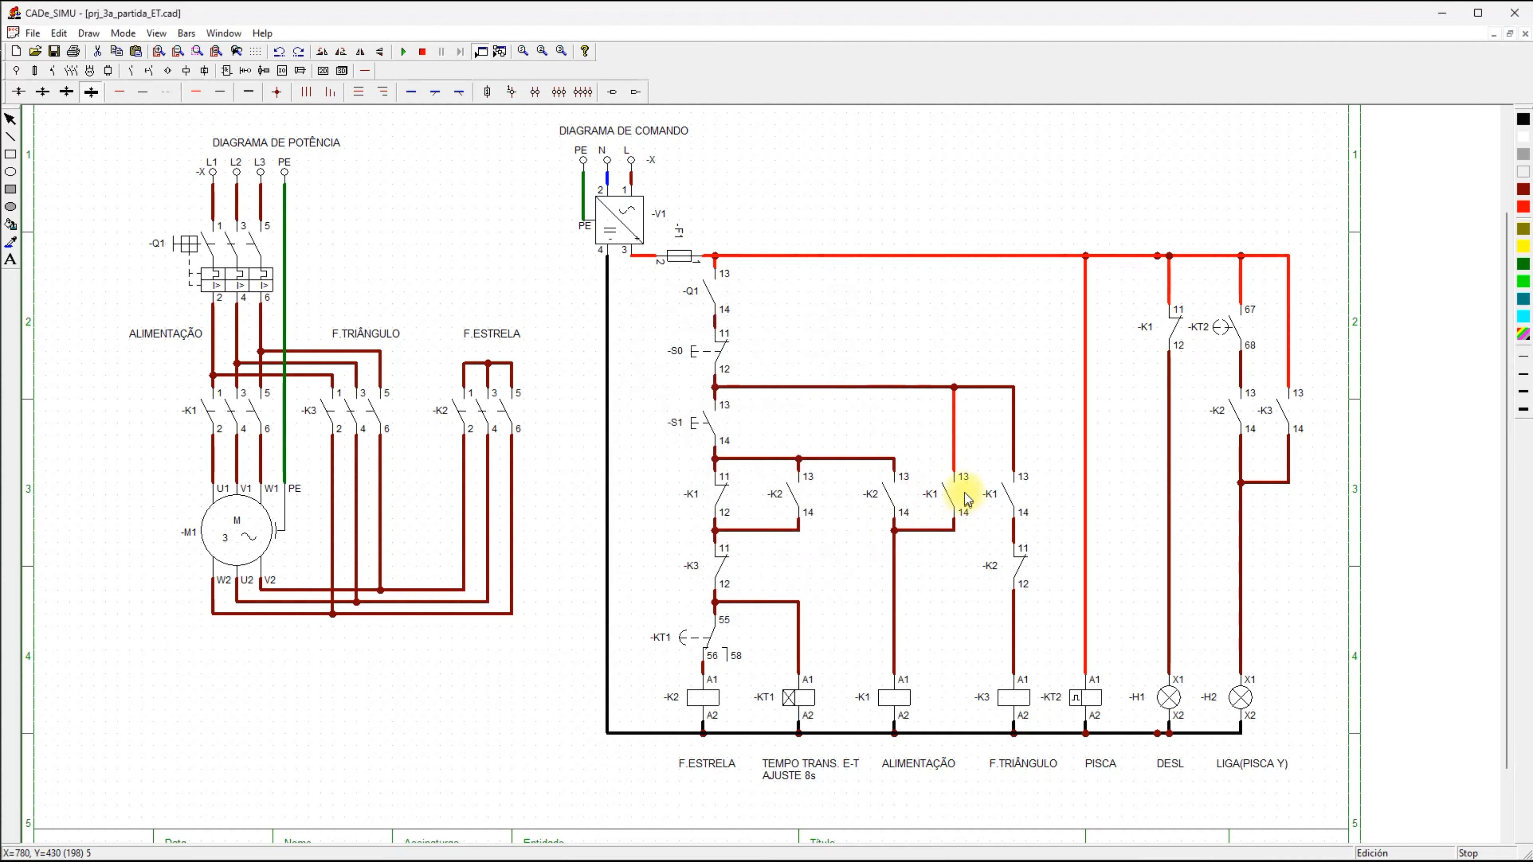
double_click(932, 495)
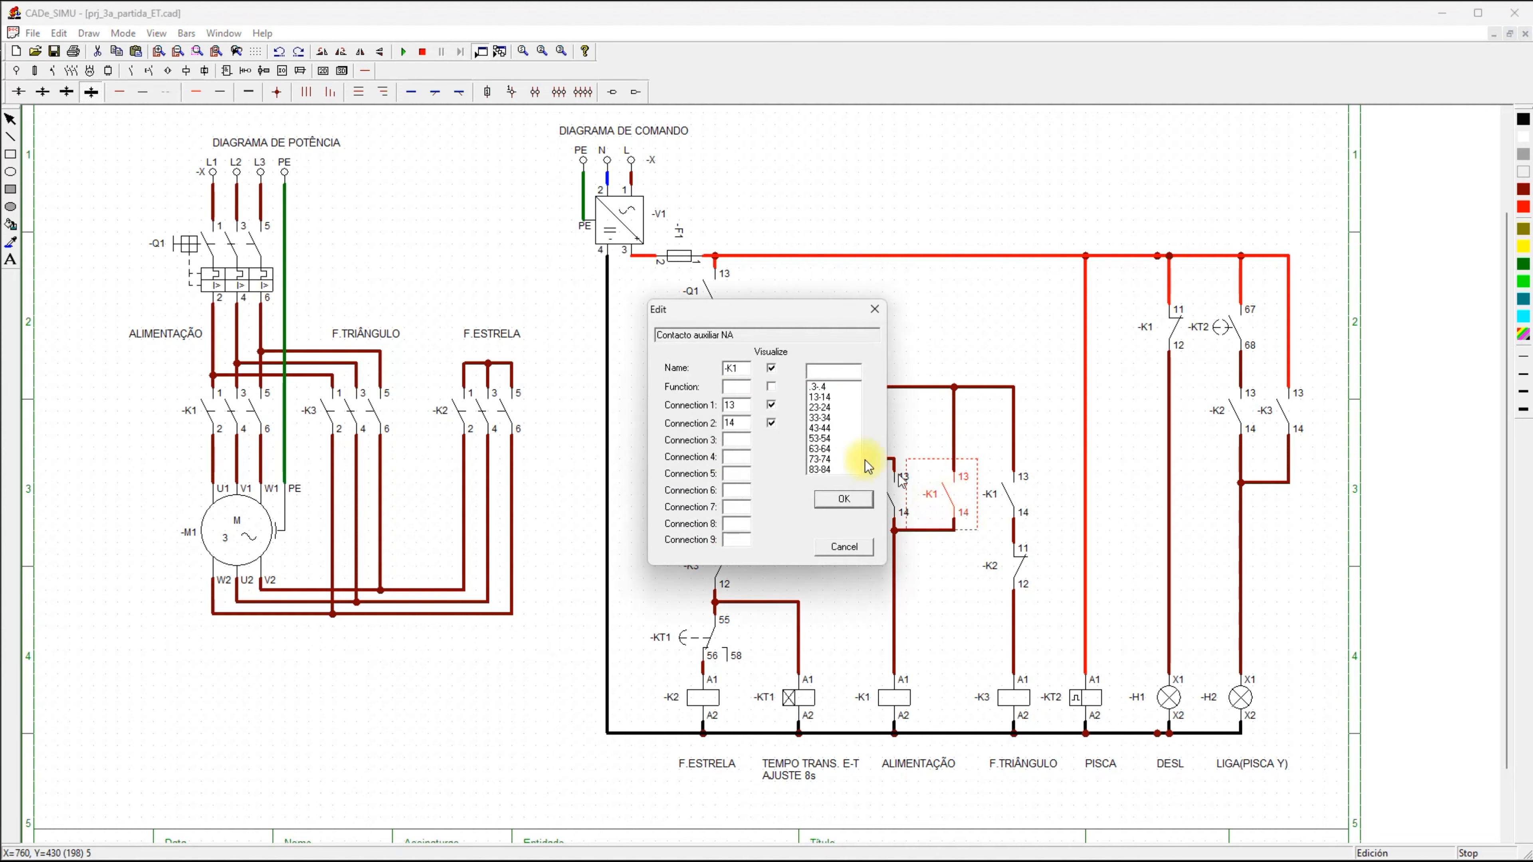
click(818, 408)
click(845, 499)
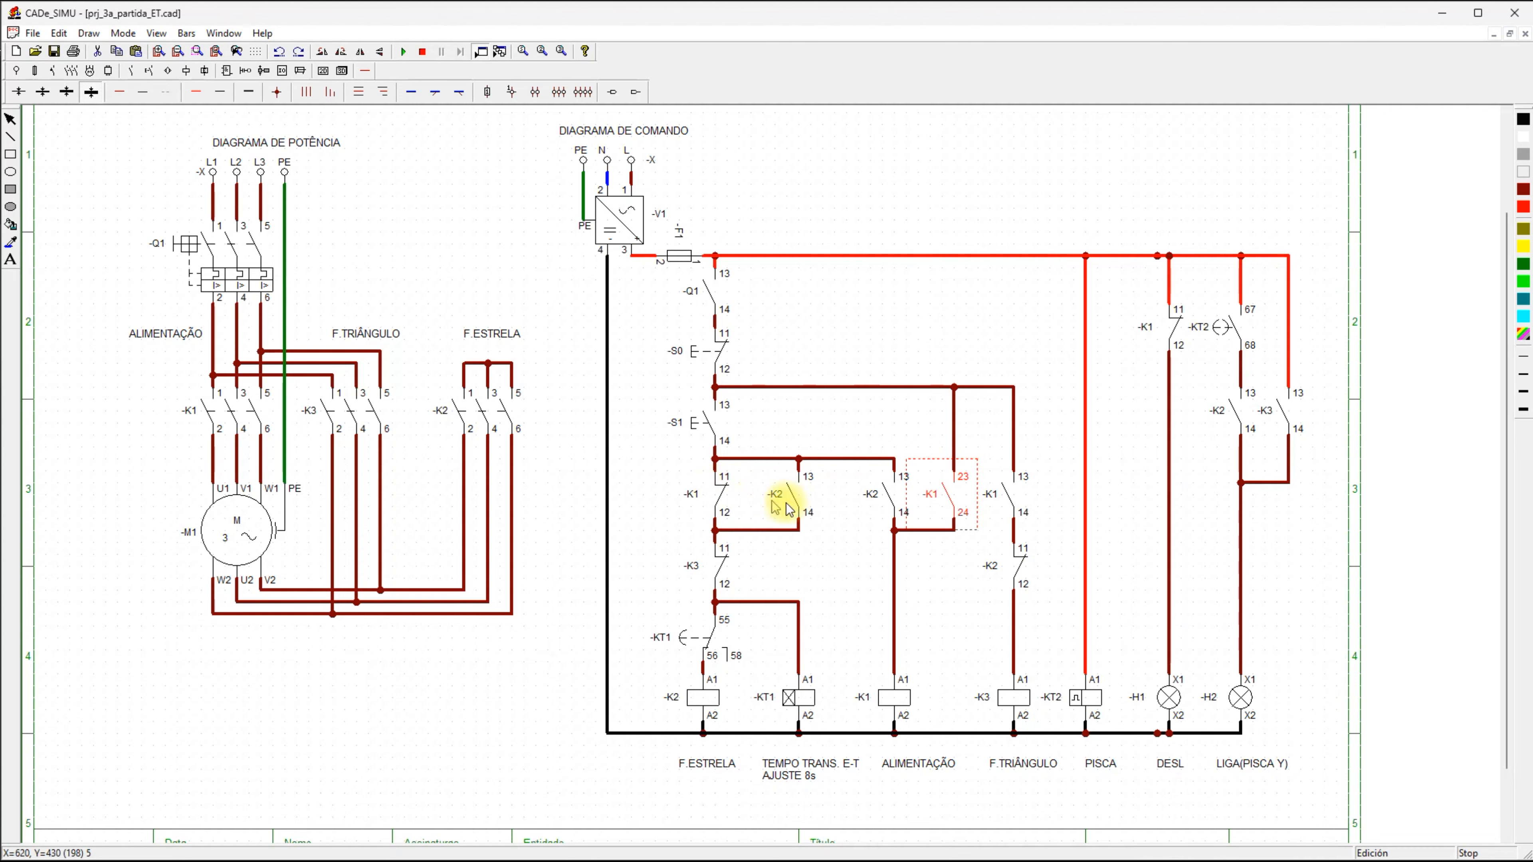
Renumber the normally open K1 contact in the K3 coil branch to 33-34.
click(1017, 494)
double_click(1017, 494)
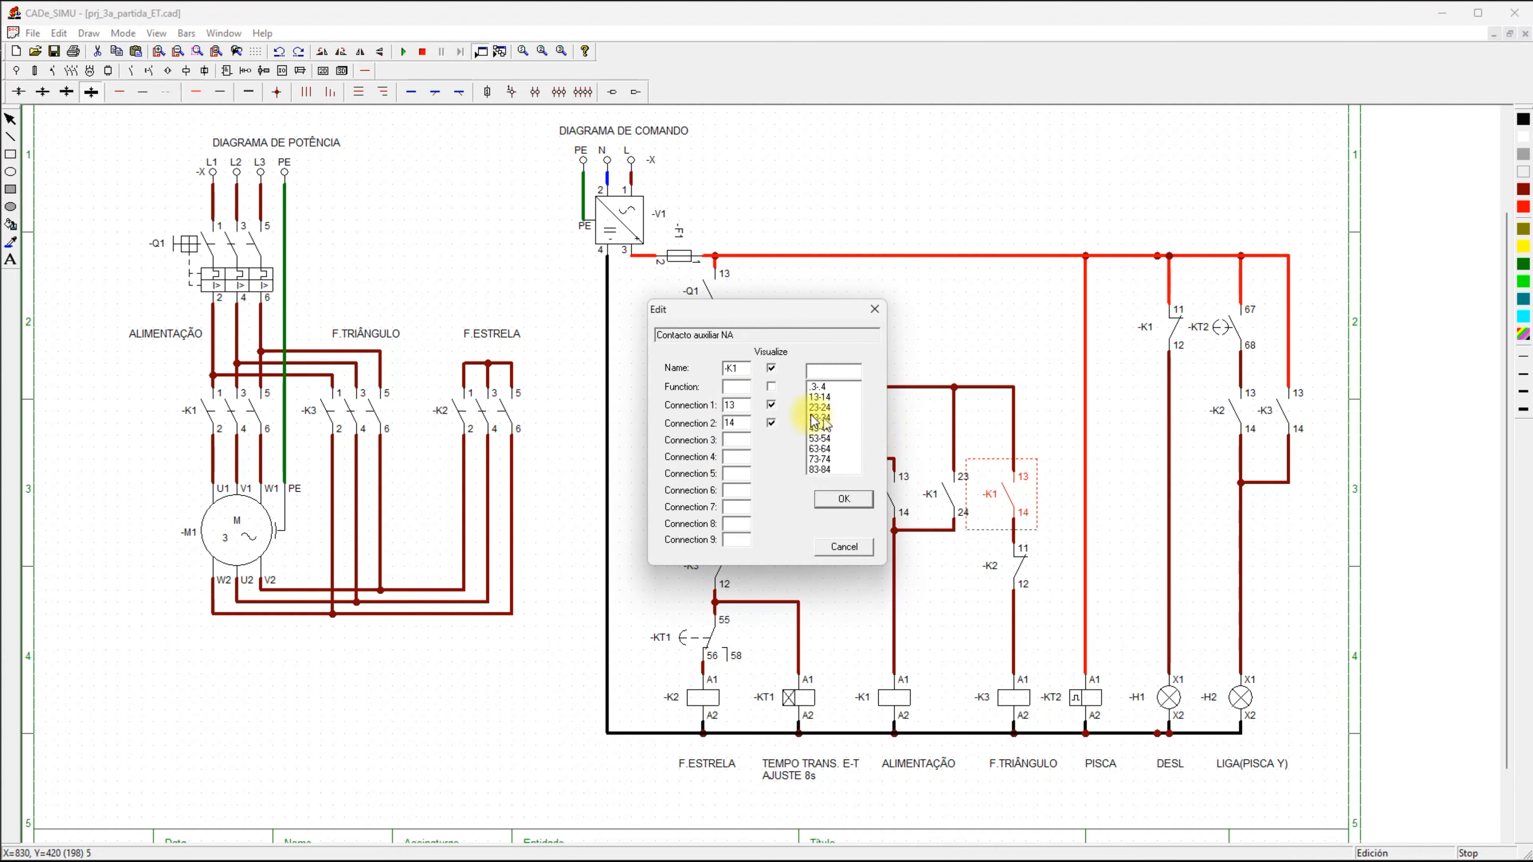
click(816, 417)
click(845, 499)
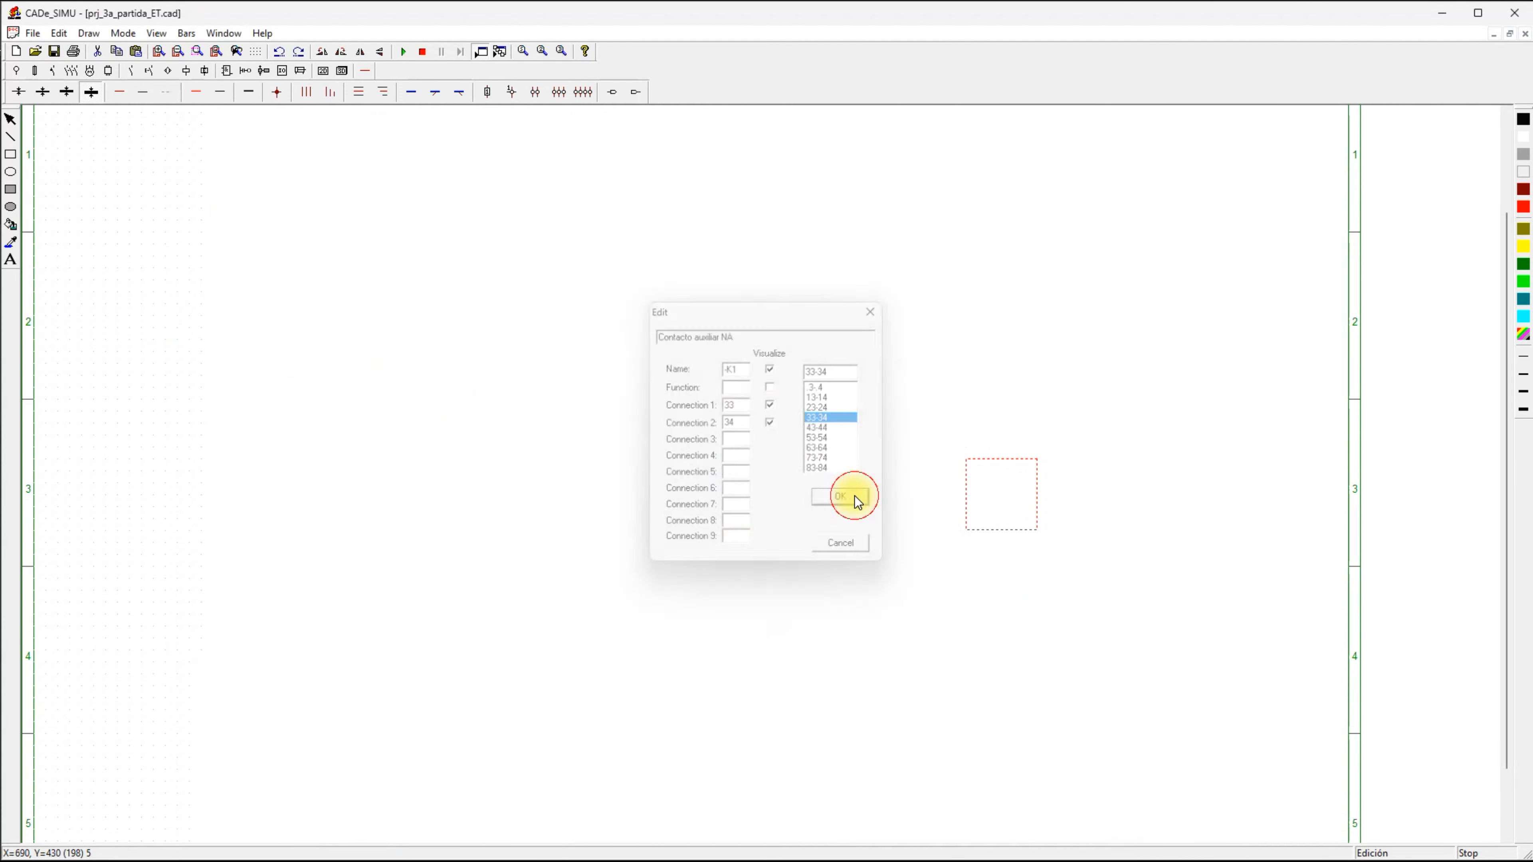
Renumber the normally closed K1 contact in the lamp H1 branch to 41-42.
click(1171, 320)
double_click(1171, 321)
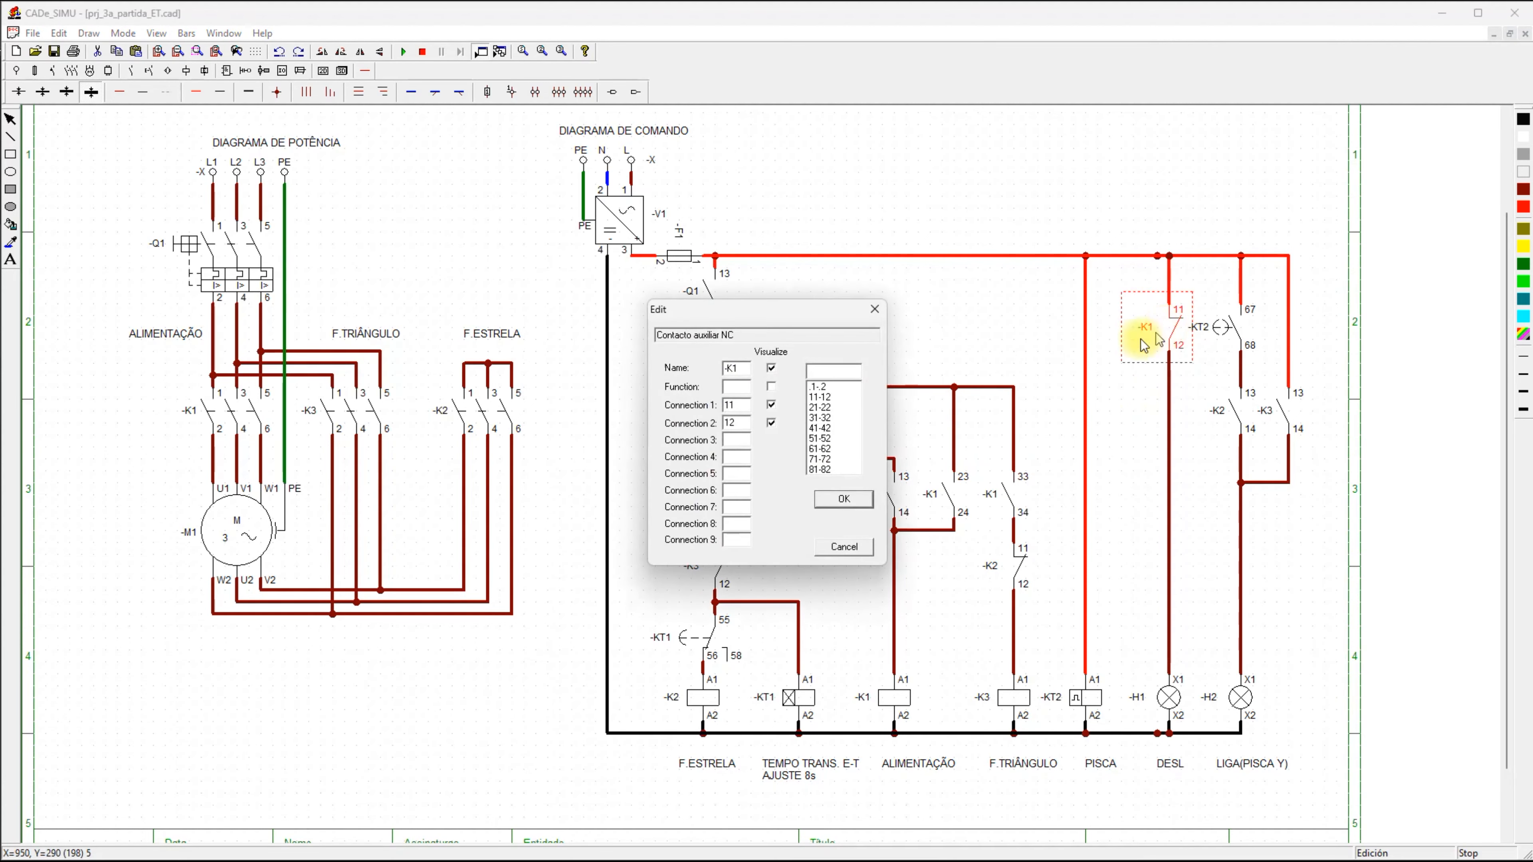
click(818, 428)
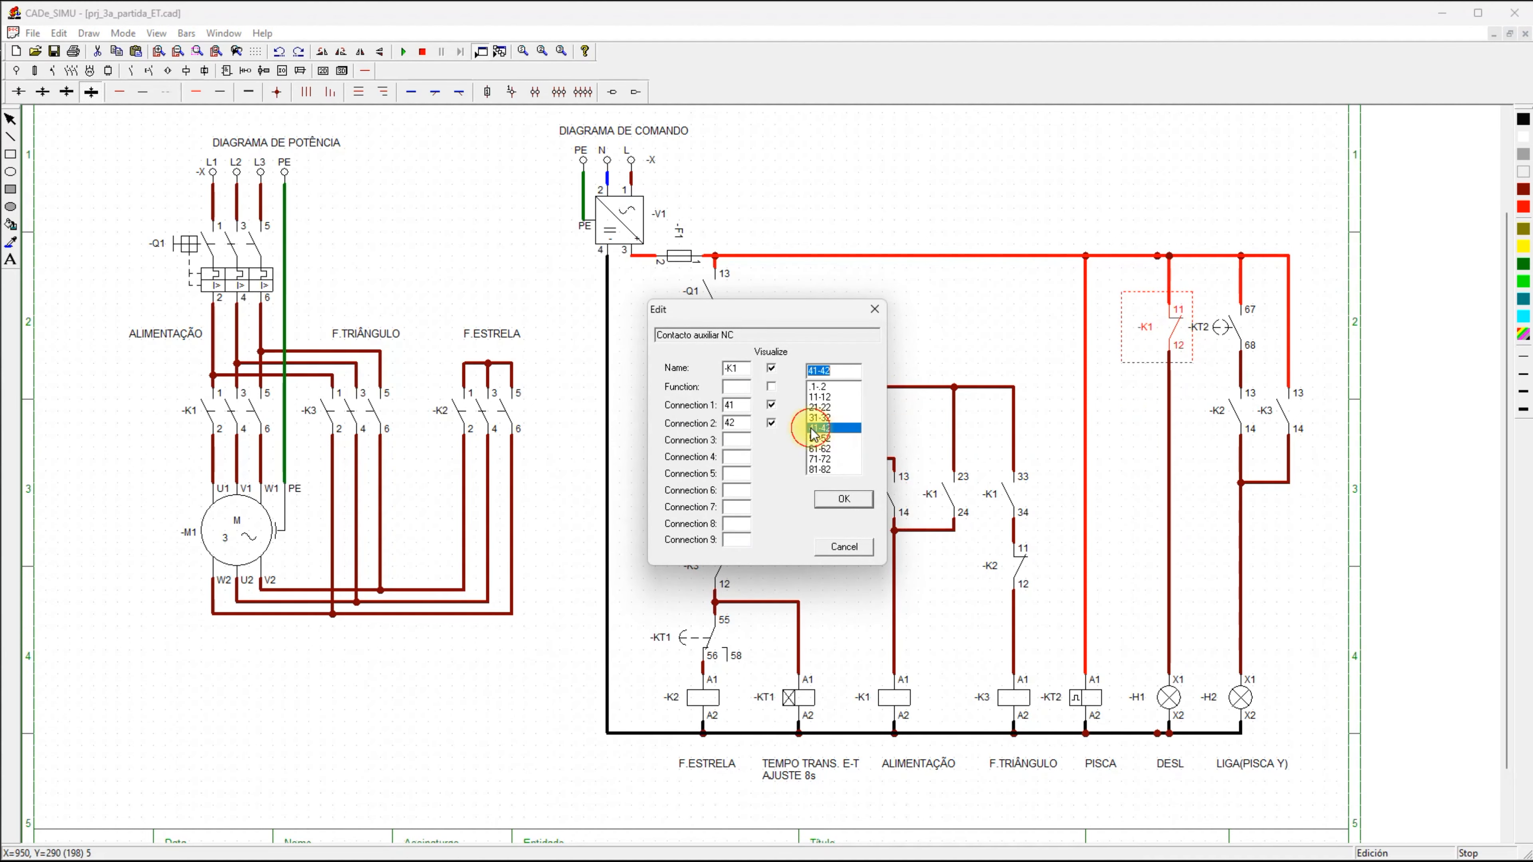
click(845, 499)
click(1060, 303)
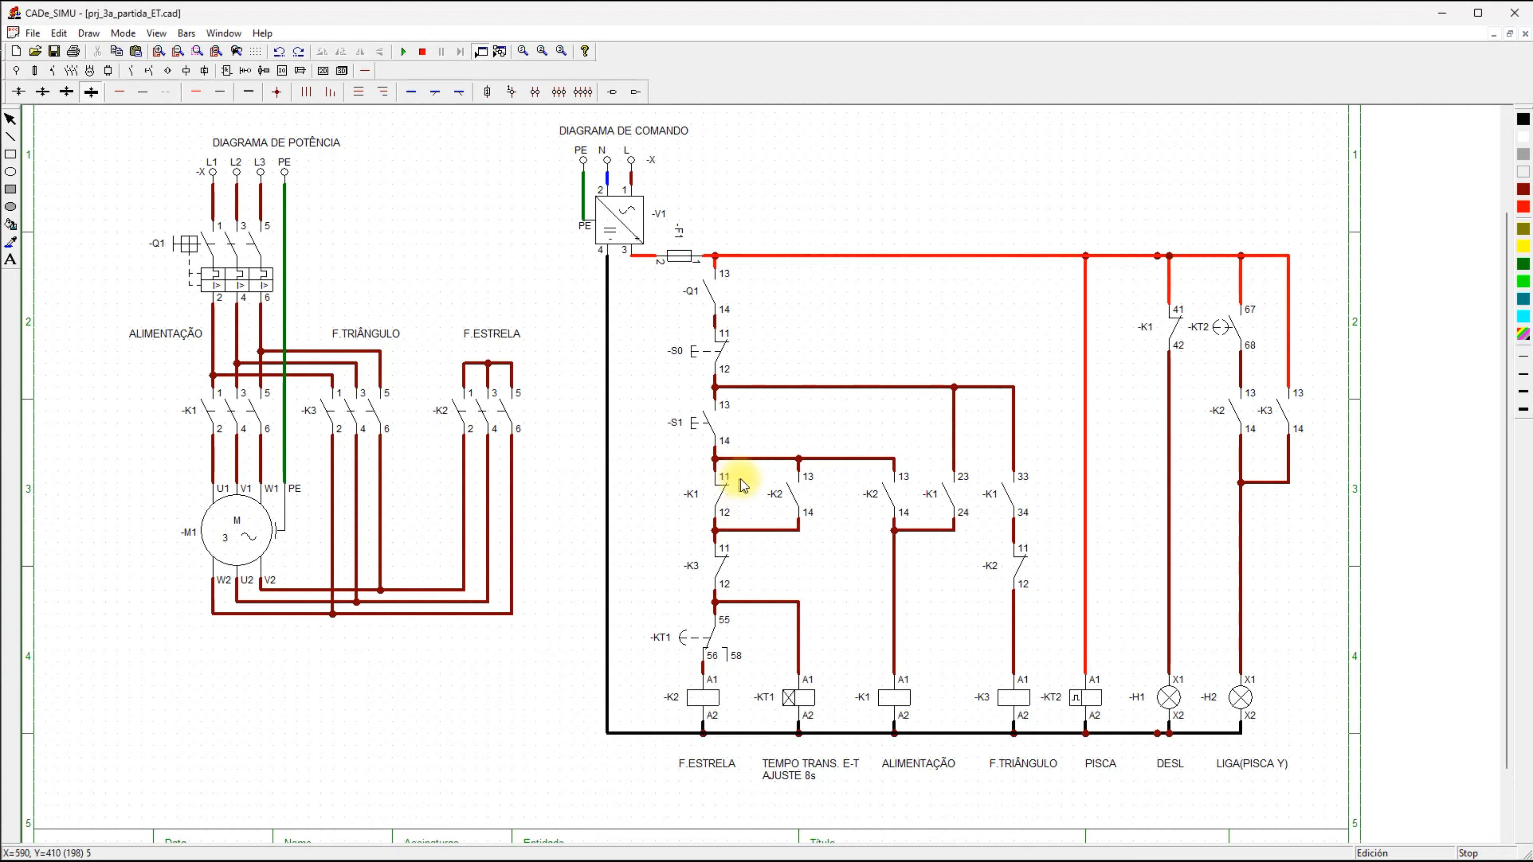
Renumber the normally open K2 contact in the K1 coil branch to 23-24.
click(798, 495)
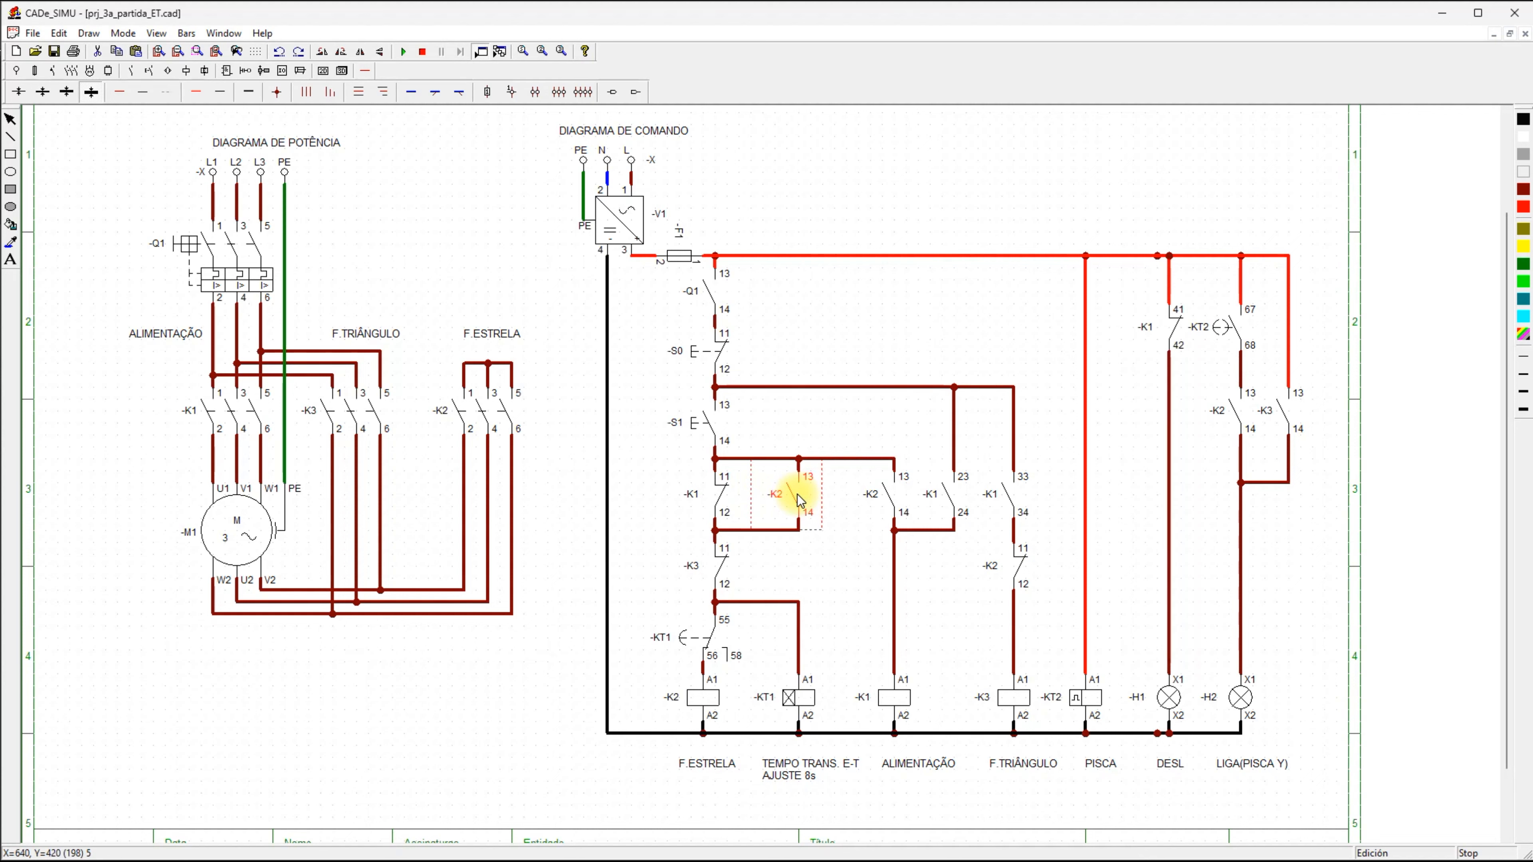
drag(801, 498, 886, 501)
double_click(885, 501)
click(833, 407)
click(837, 499)
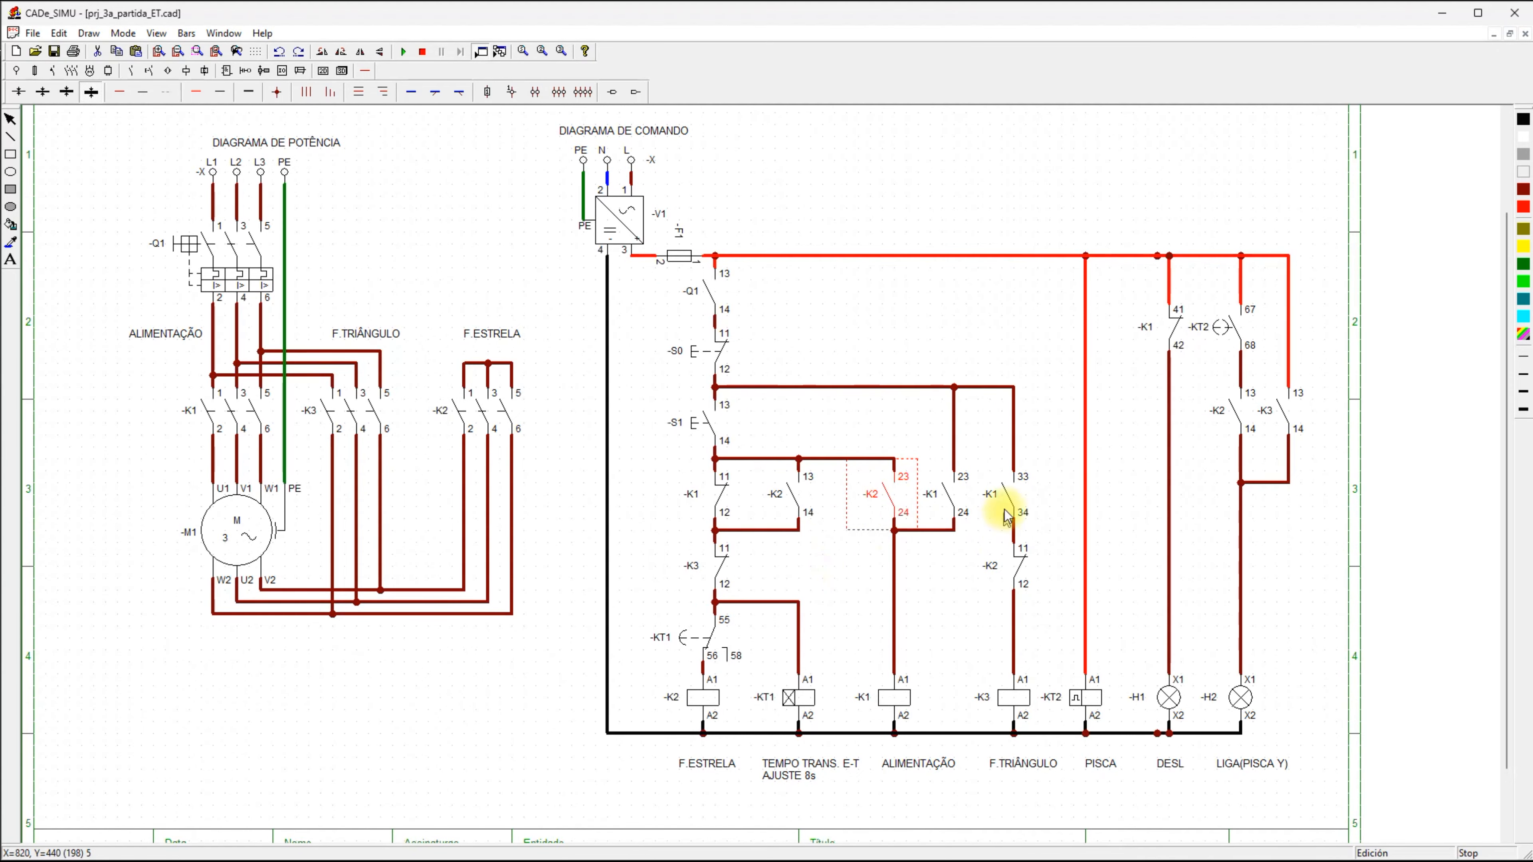
Renumber the normally closed K2 contact in the K3 coil branch to 31-32 and the K2 contact in the lamp H2 branch to 43-44.
double_click(1027, 576)
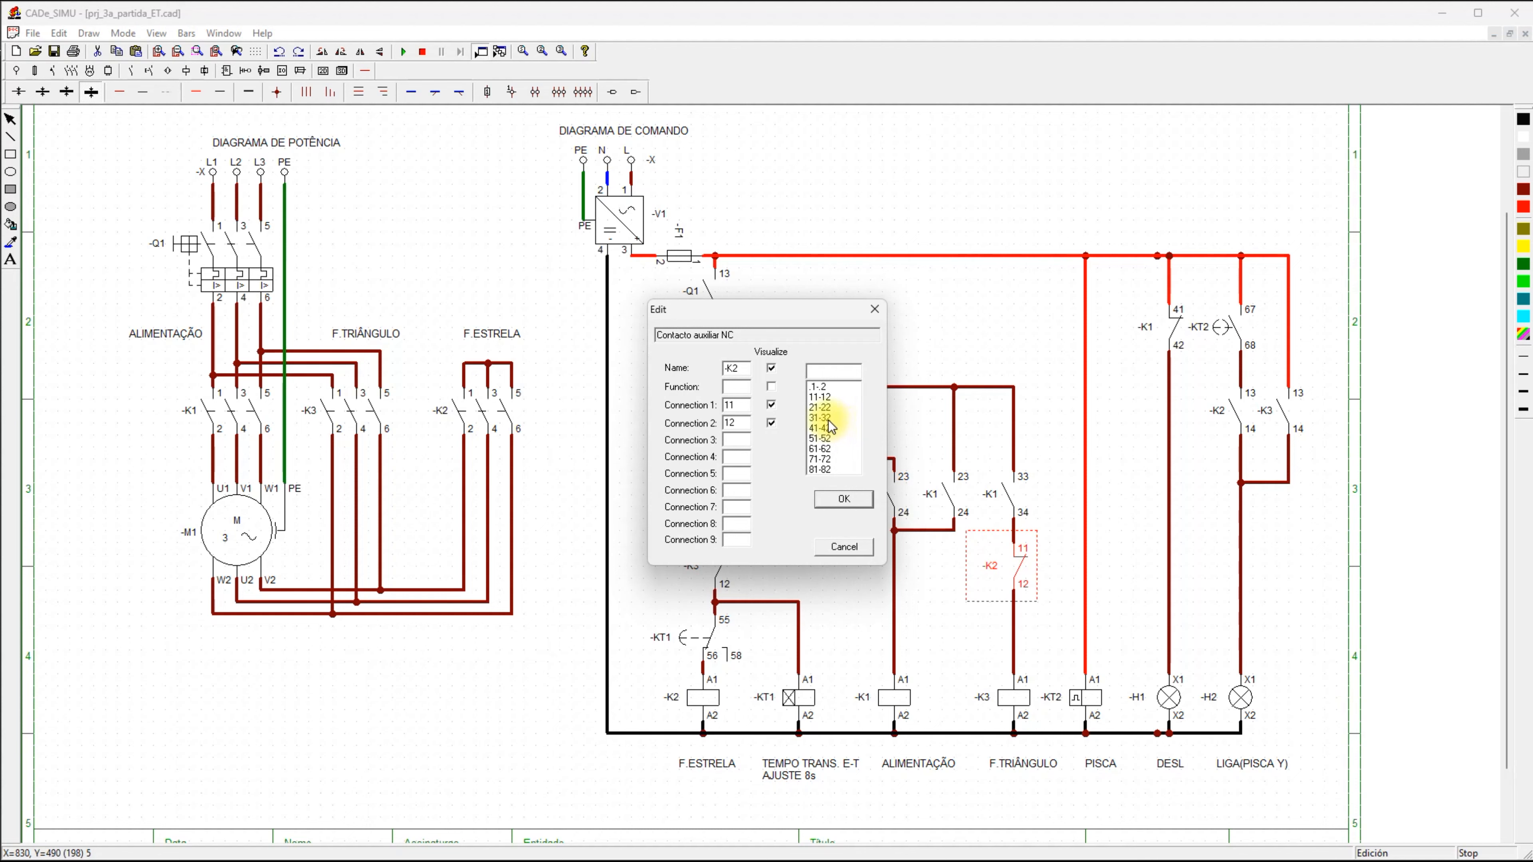
click(843, 499)
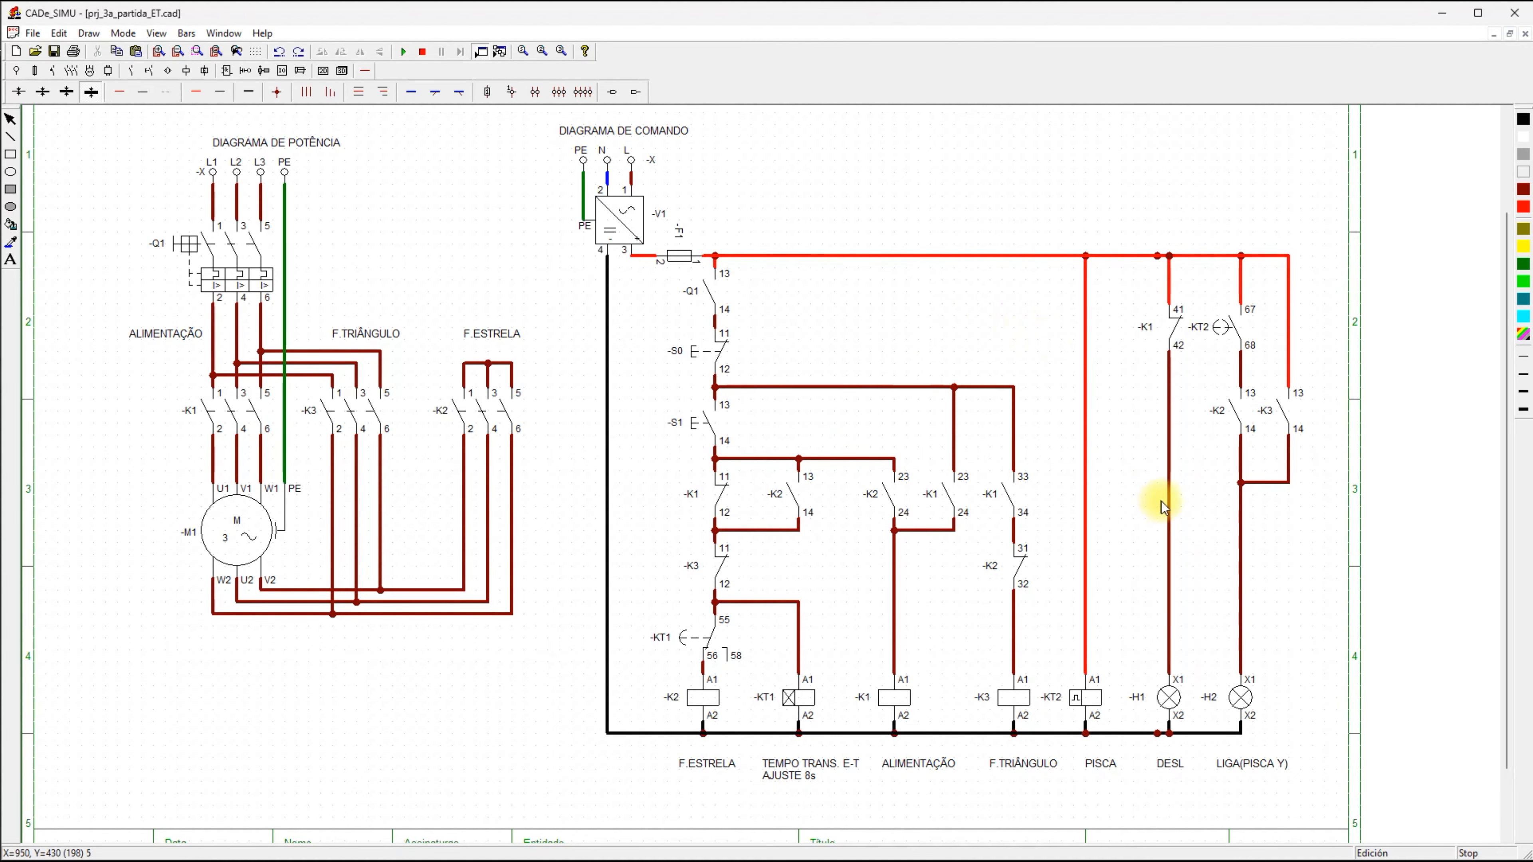
double_click(1243, 412)
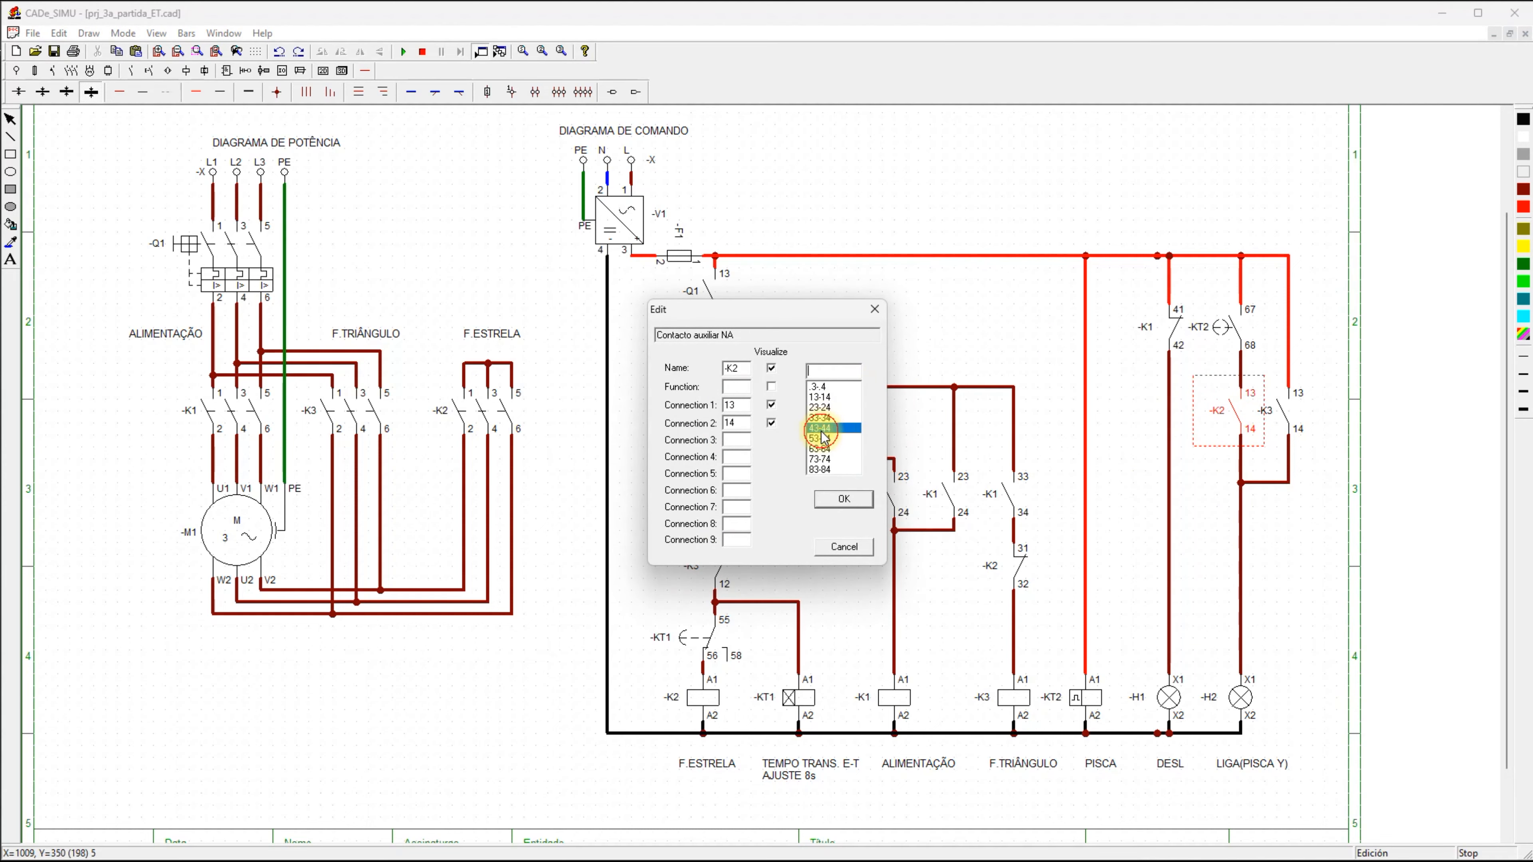
click(832, 505)
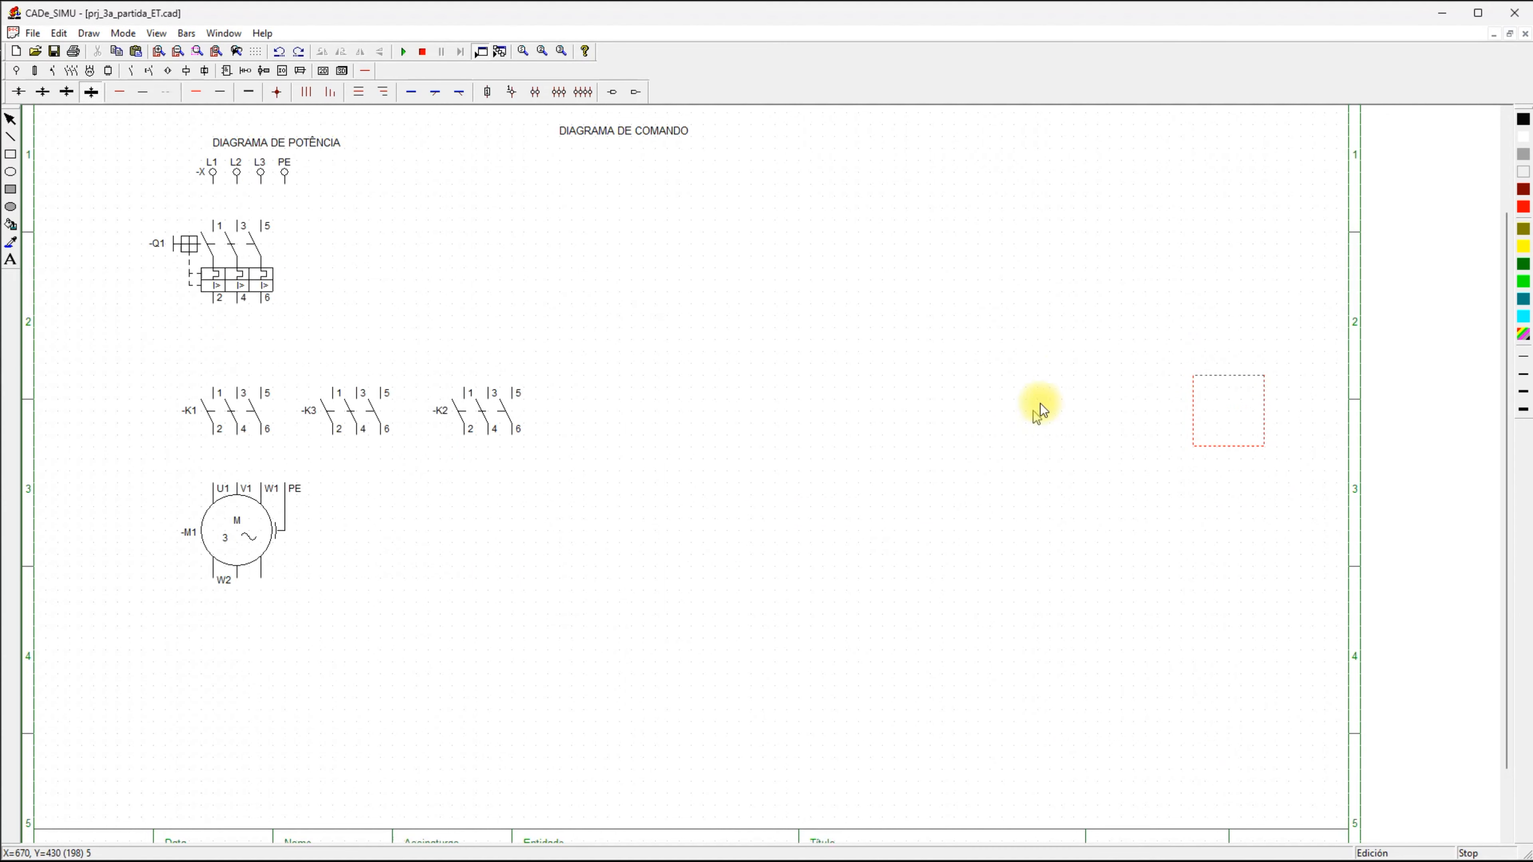
click(1063, 368)
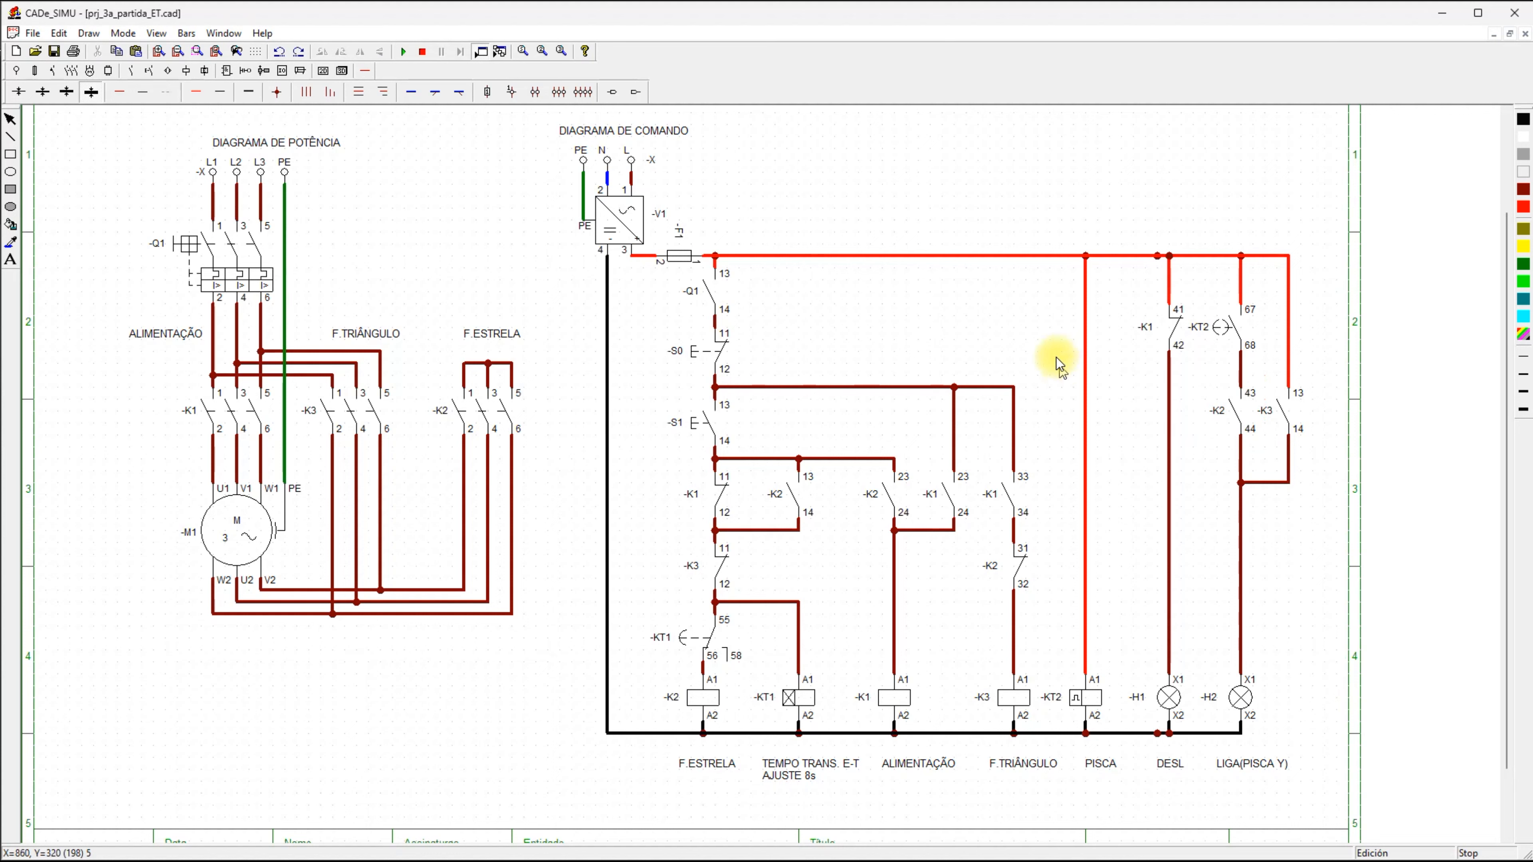
Renumber the normally open K3 contact in the lamp H2 branch to 23-24.
click(725, 574)
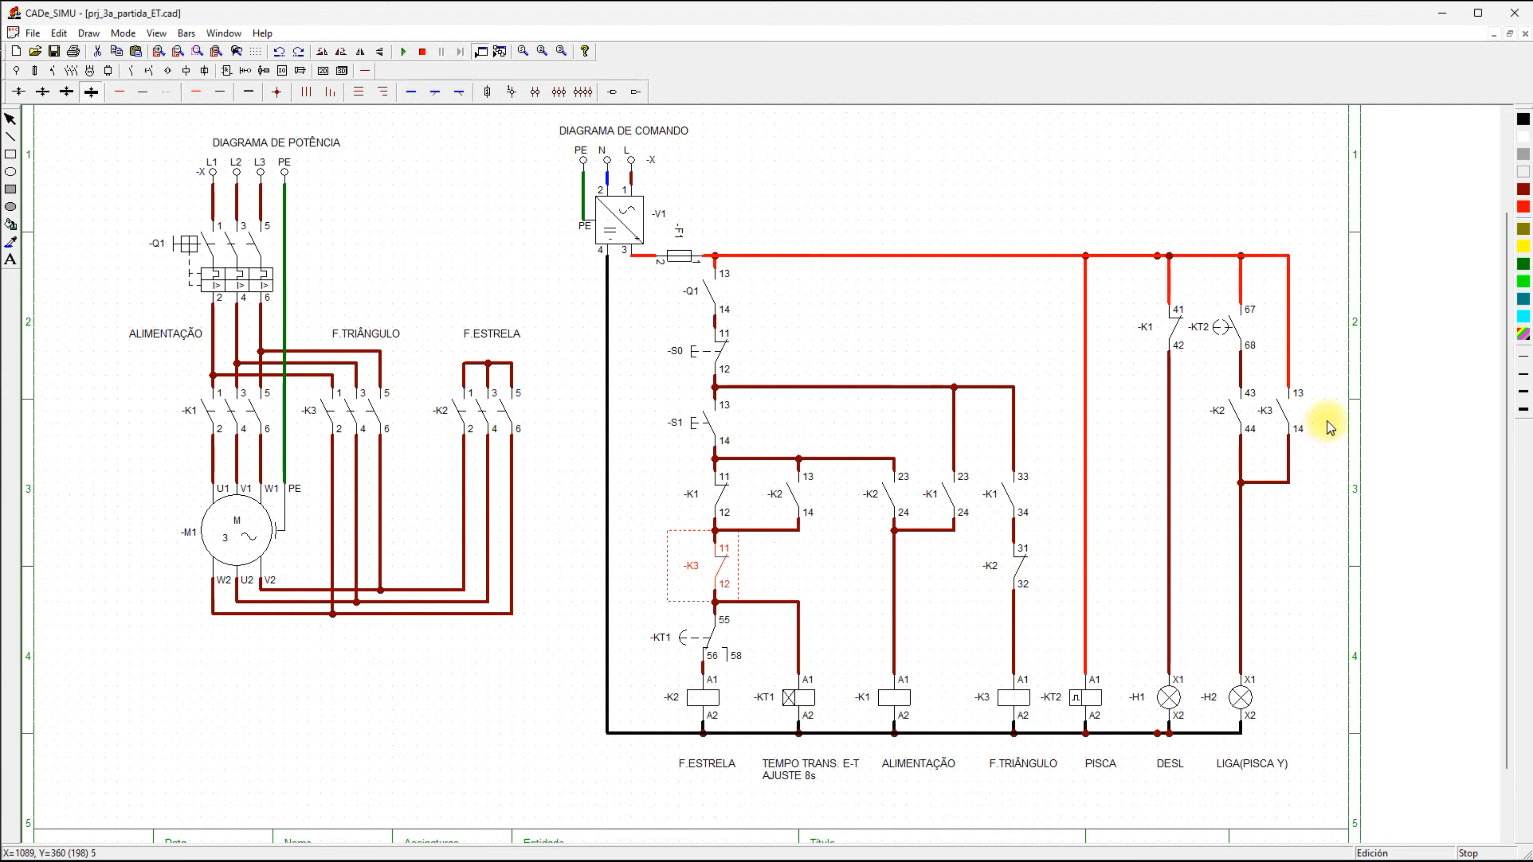
click(1295, 416)
double_click(1296, 416)
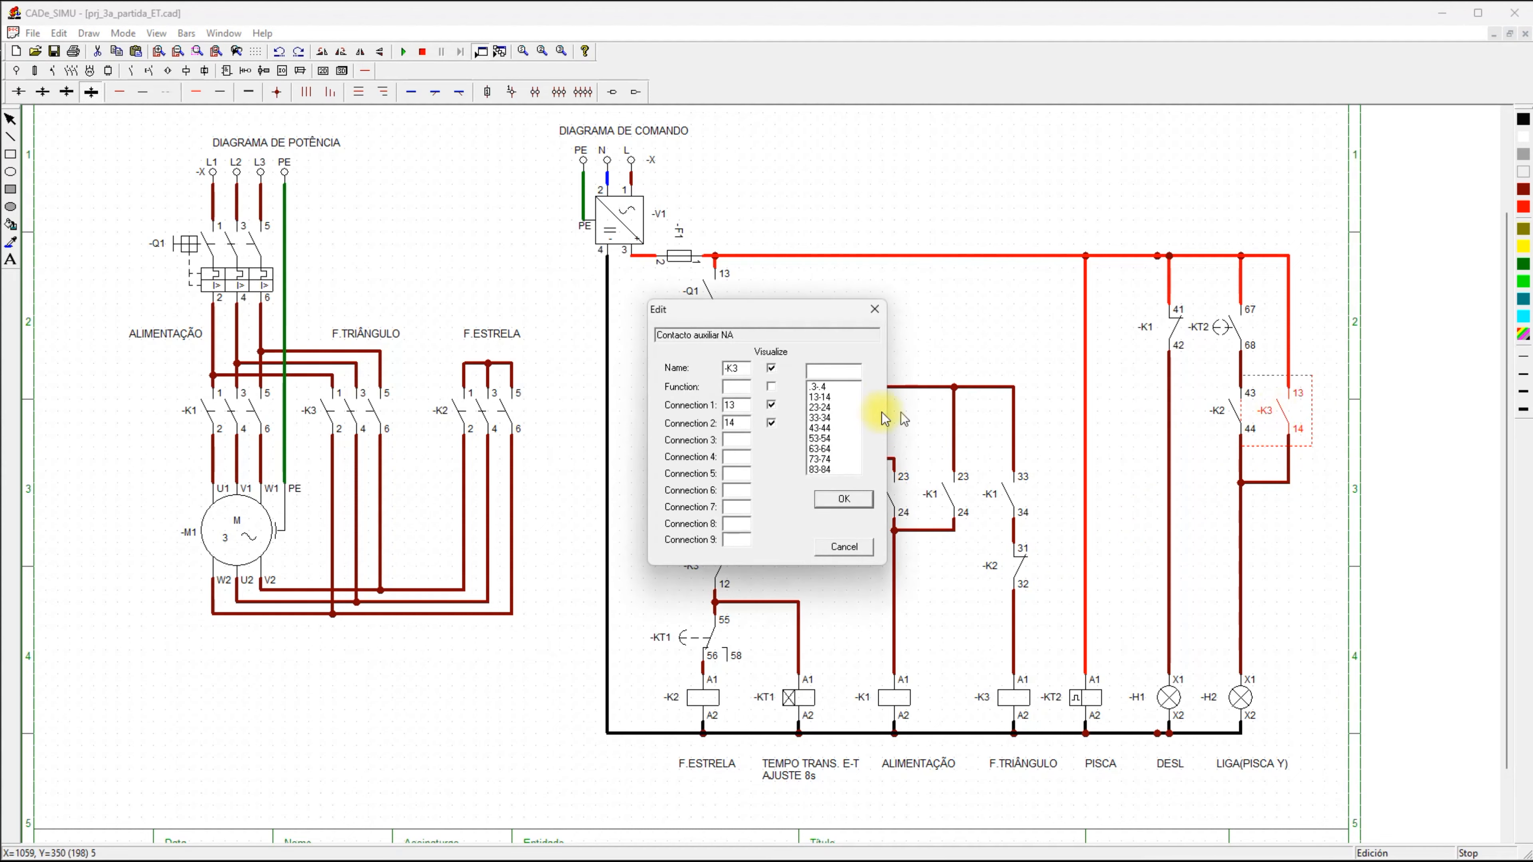
click(826, 408)
click(843, 498)
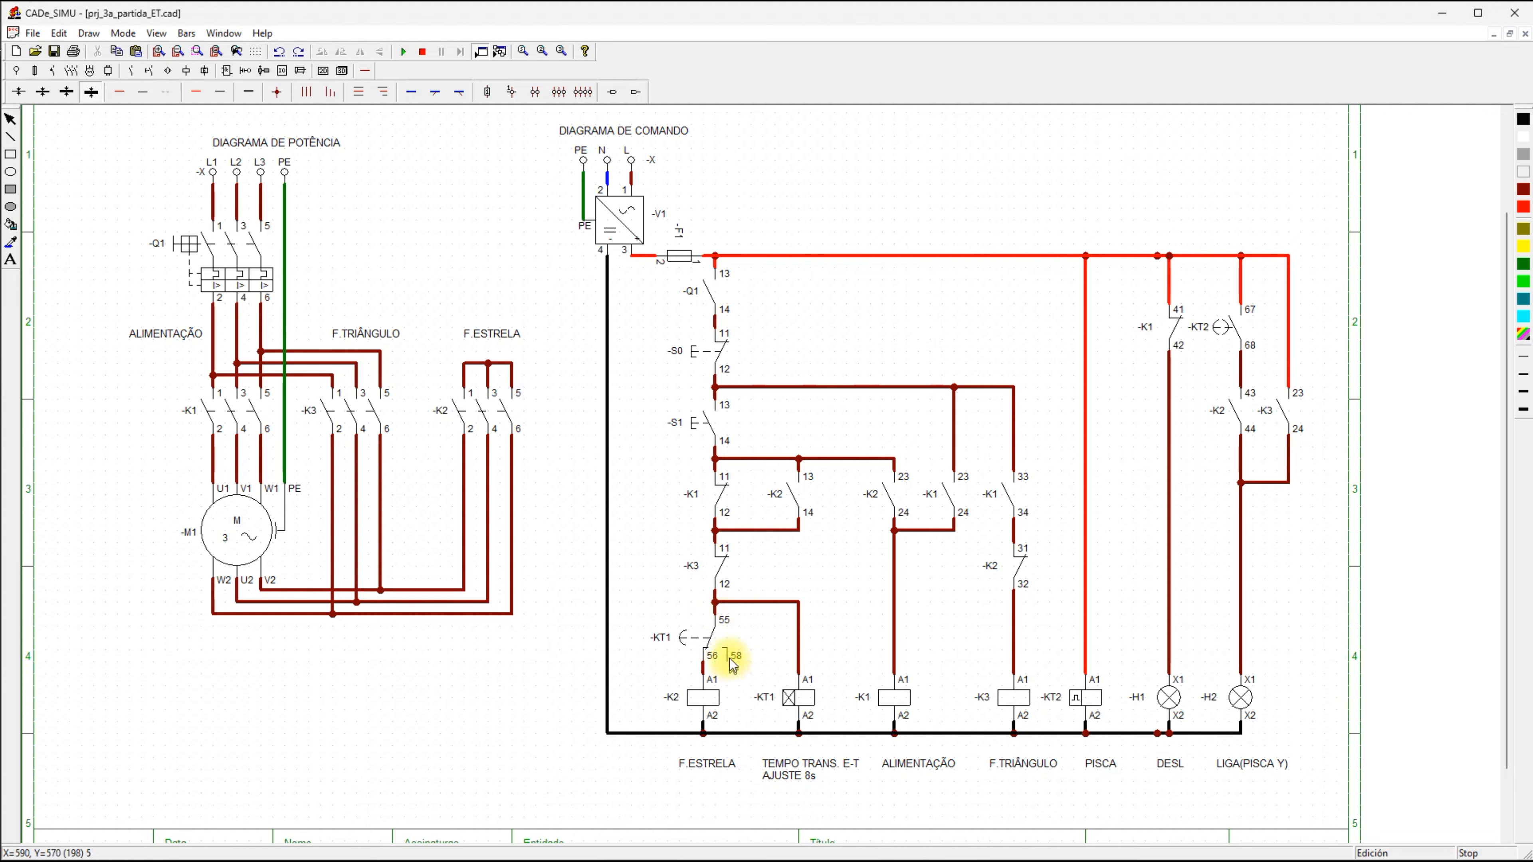
Renumber the KT1 changeover timer contact in the K2 coil branch to 15, 16 and 18.
click(719, 653)
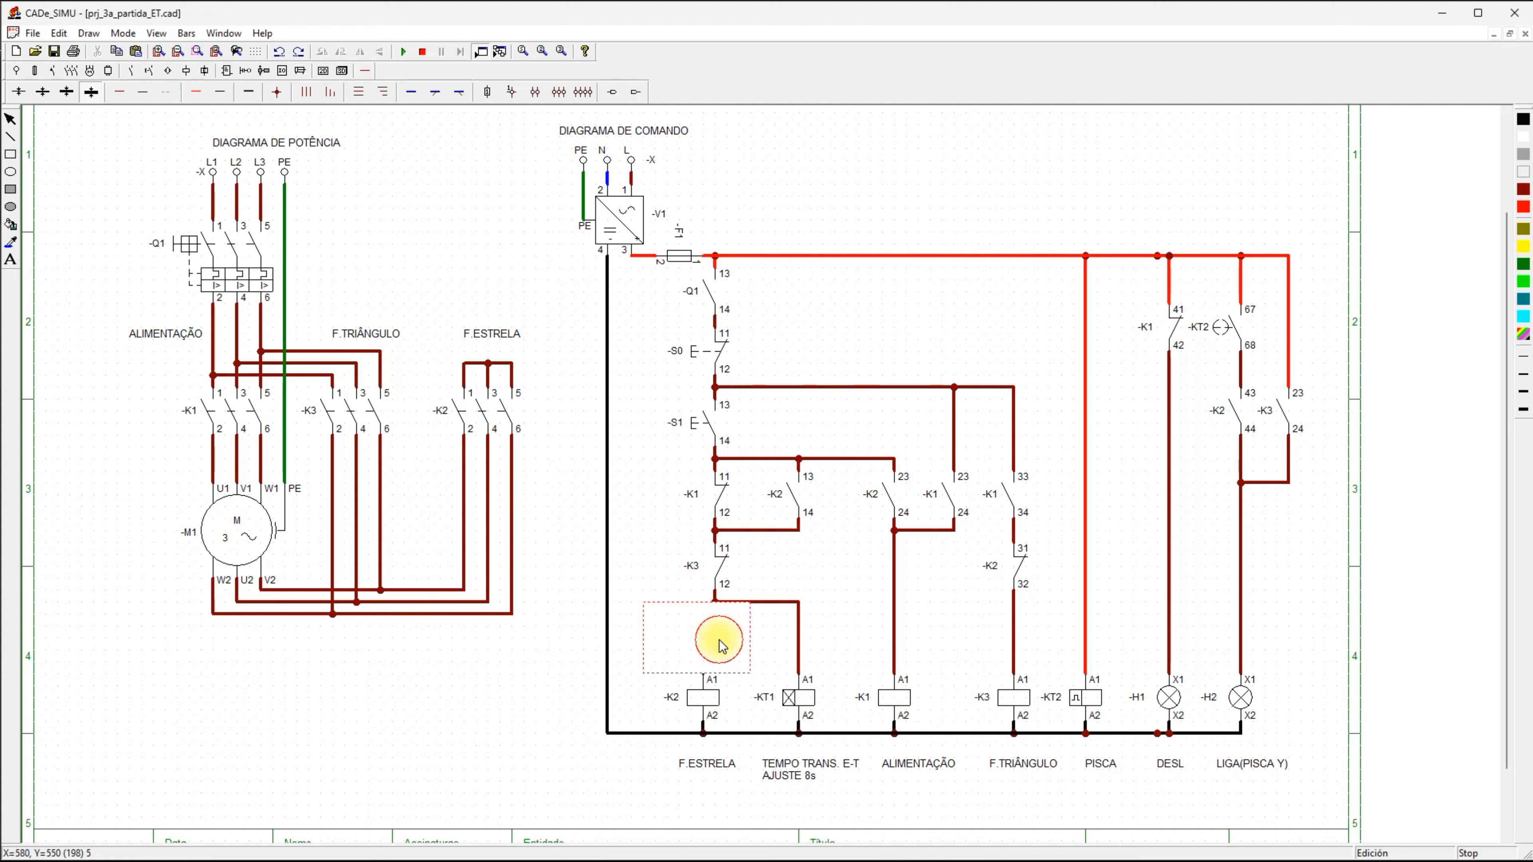
double_click(729, 641)
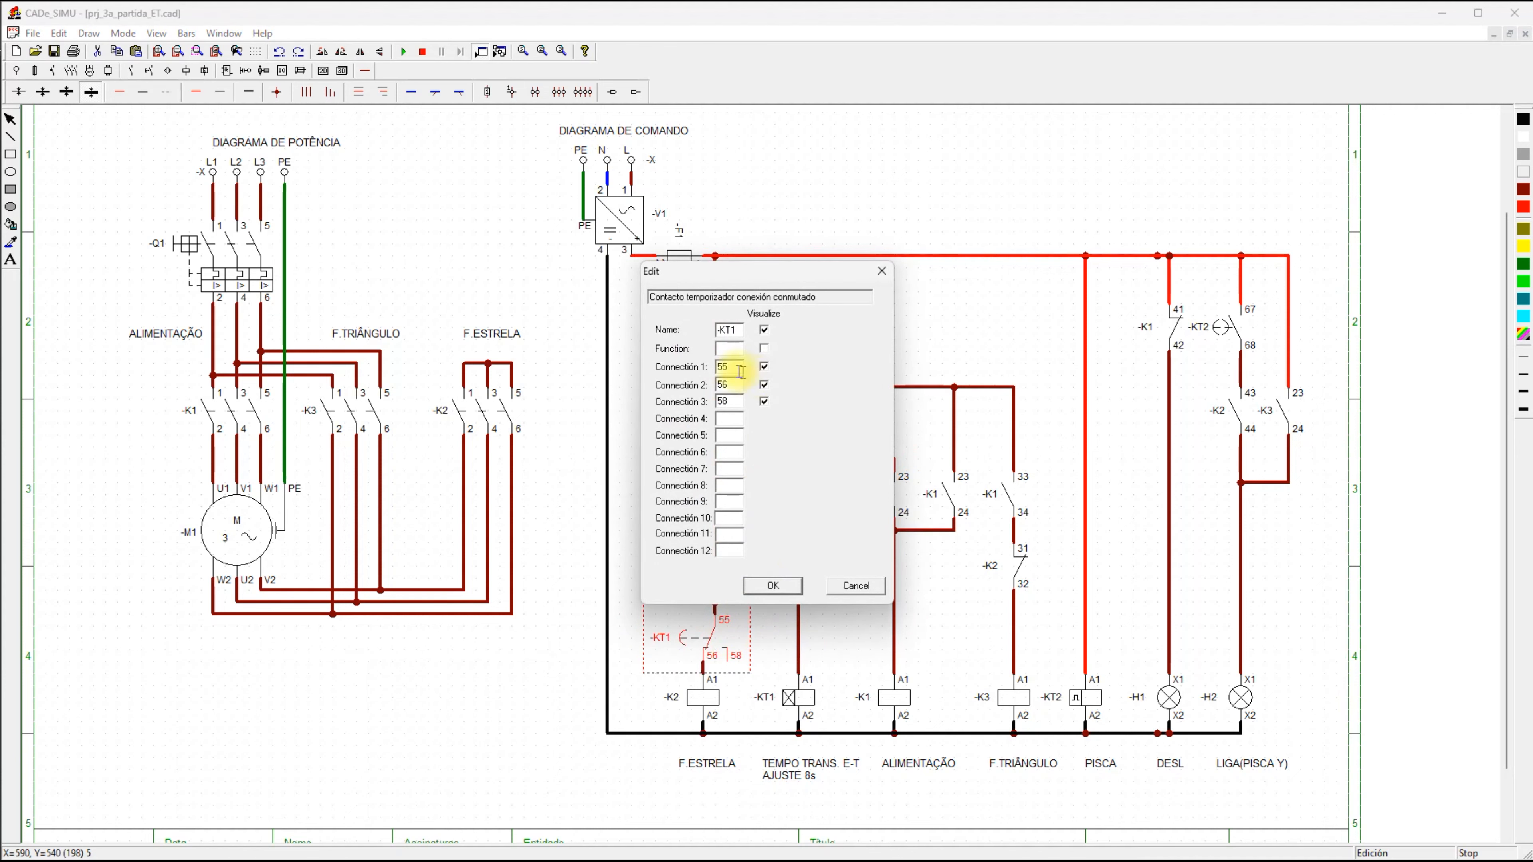
text(1)
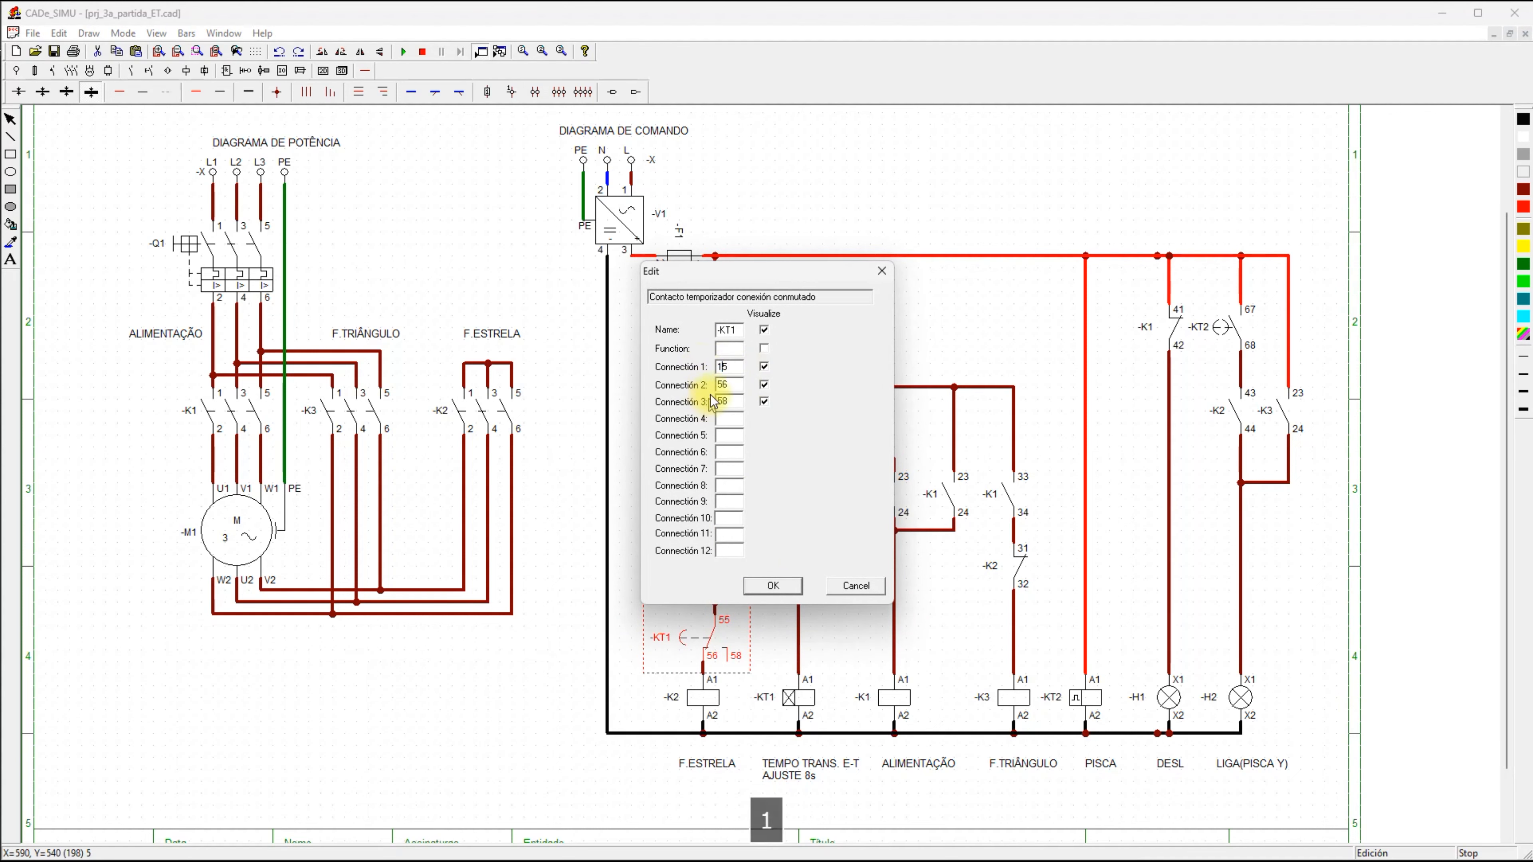
click(723, 386)
text(1)
click(720, 400)
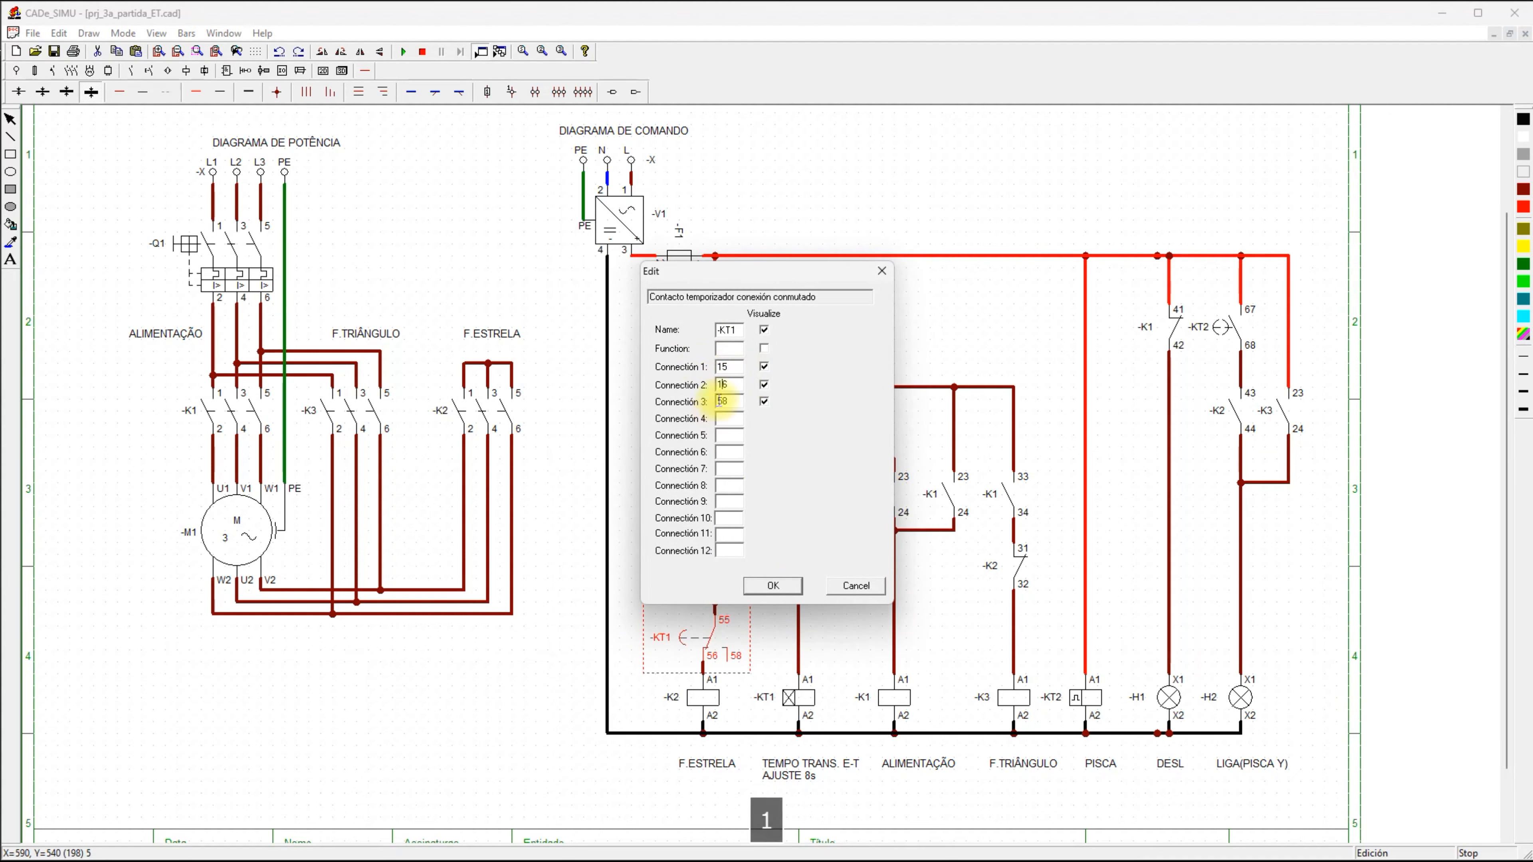
text(1)
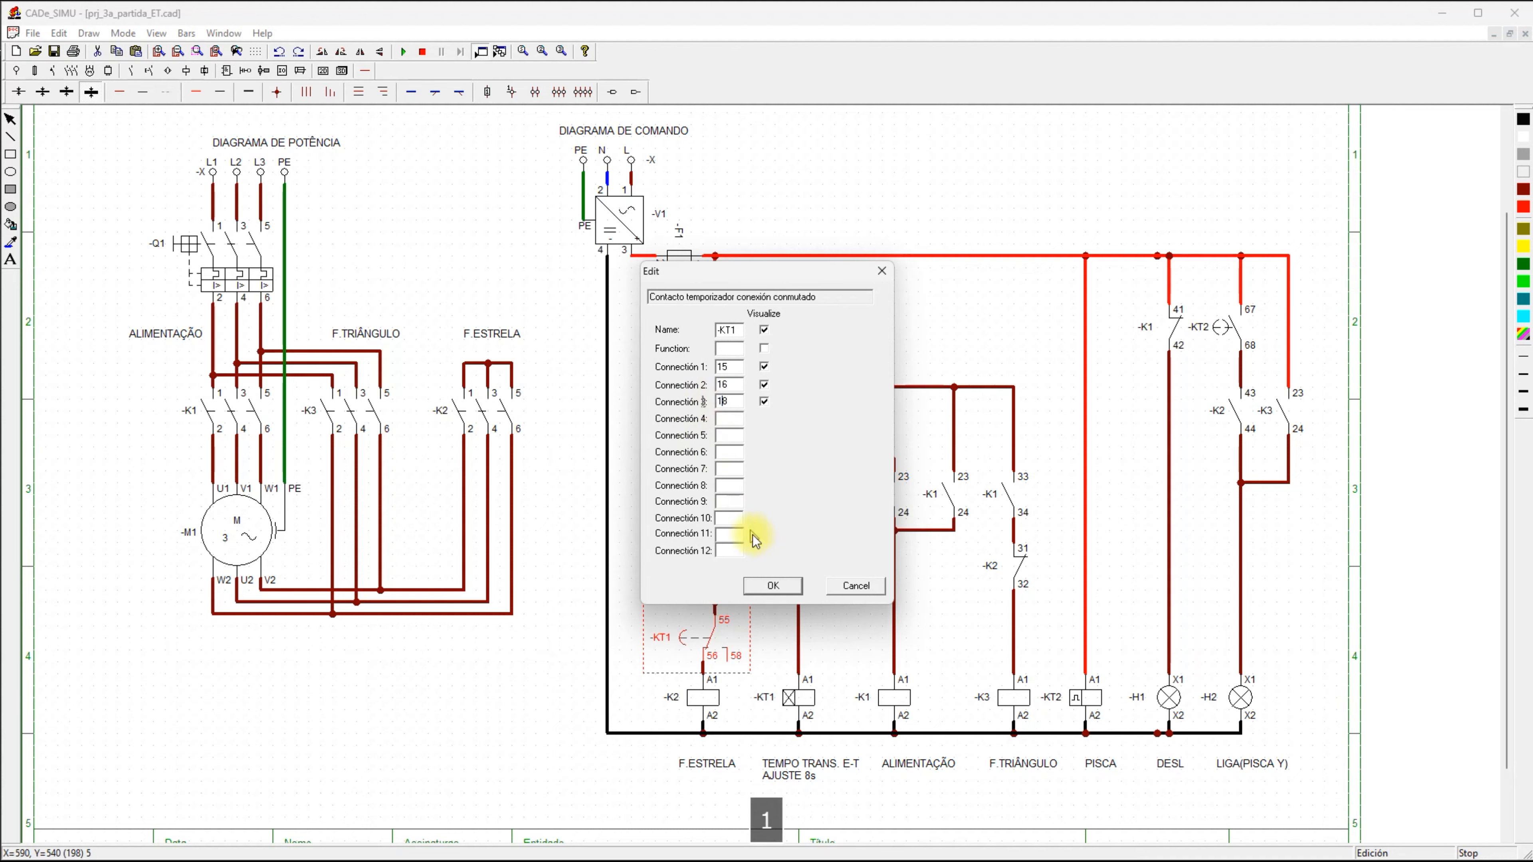
click(773, 586)
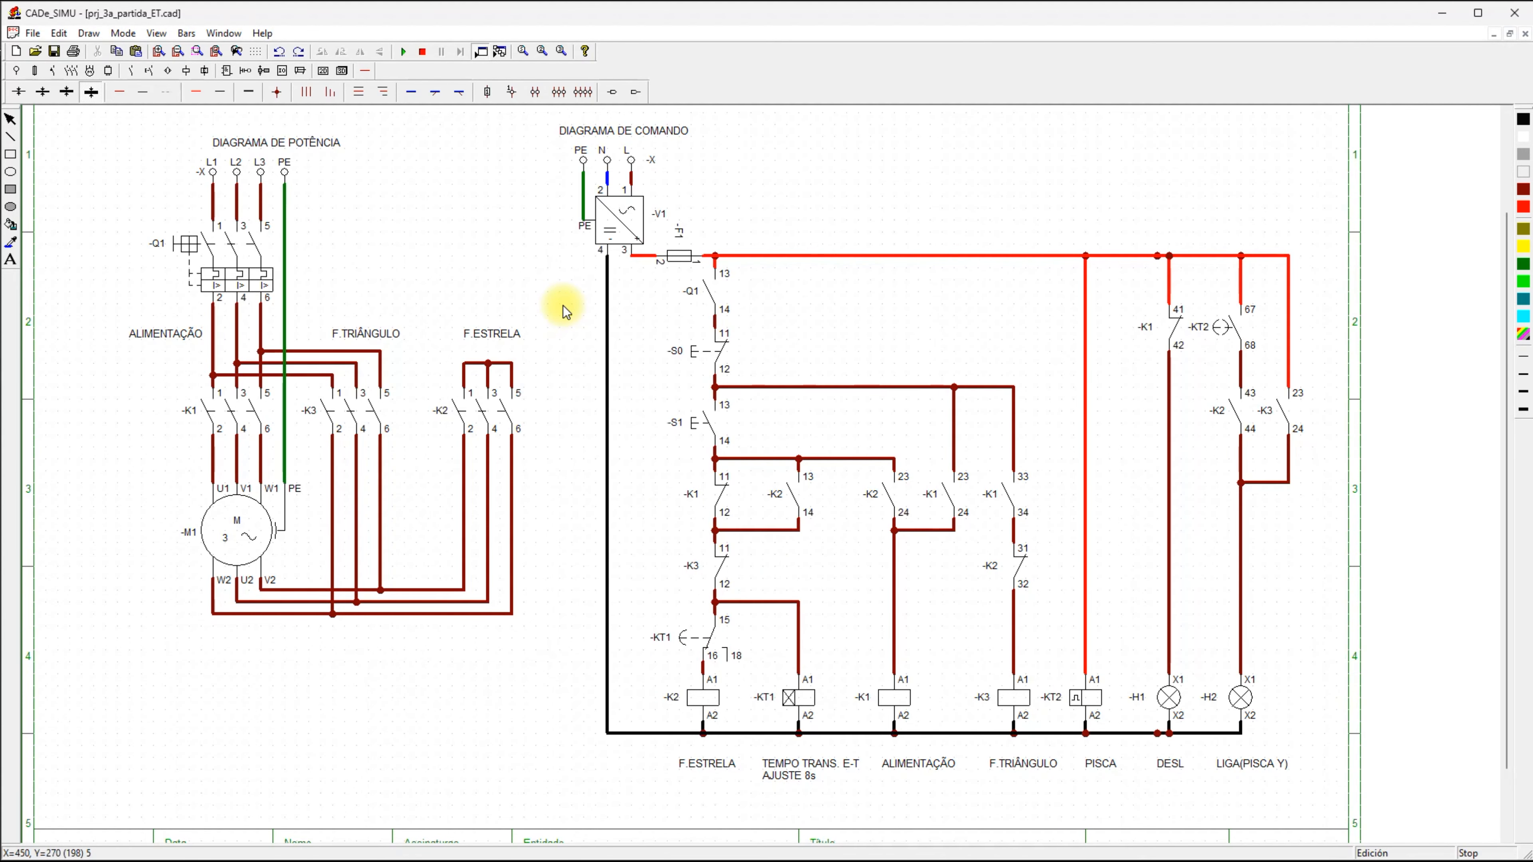
Delete the junction under lamp H1, then shift the lamp aside and delete the leftover connection pieces between it and the black rail.
click(1159, 735)
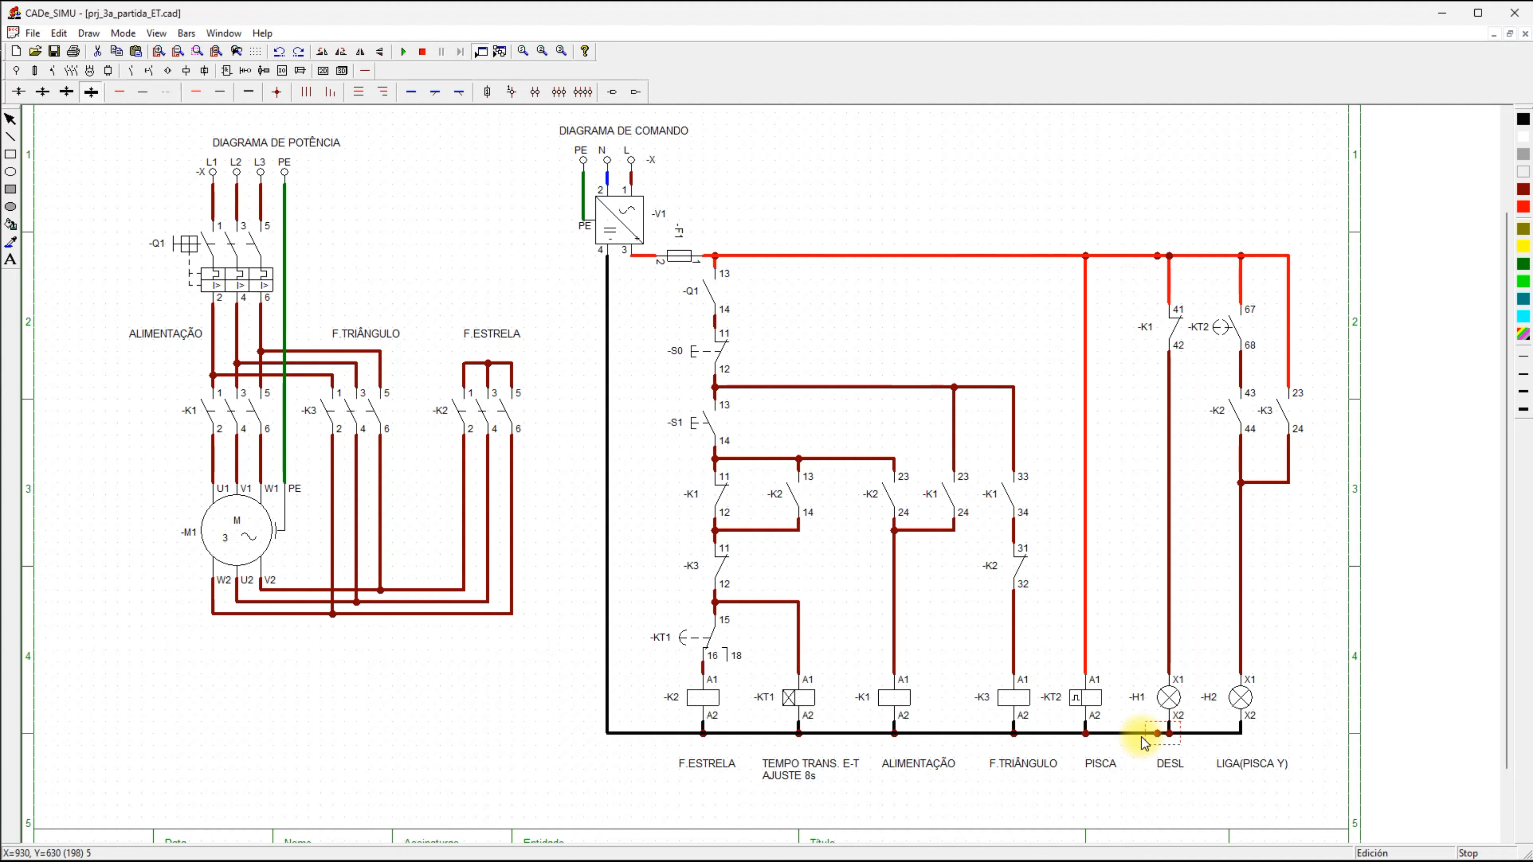
key(Delete)
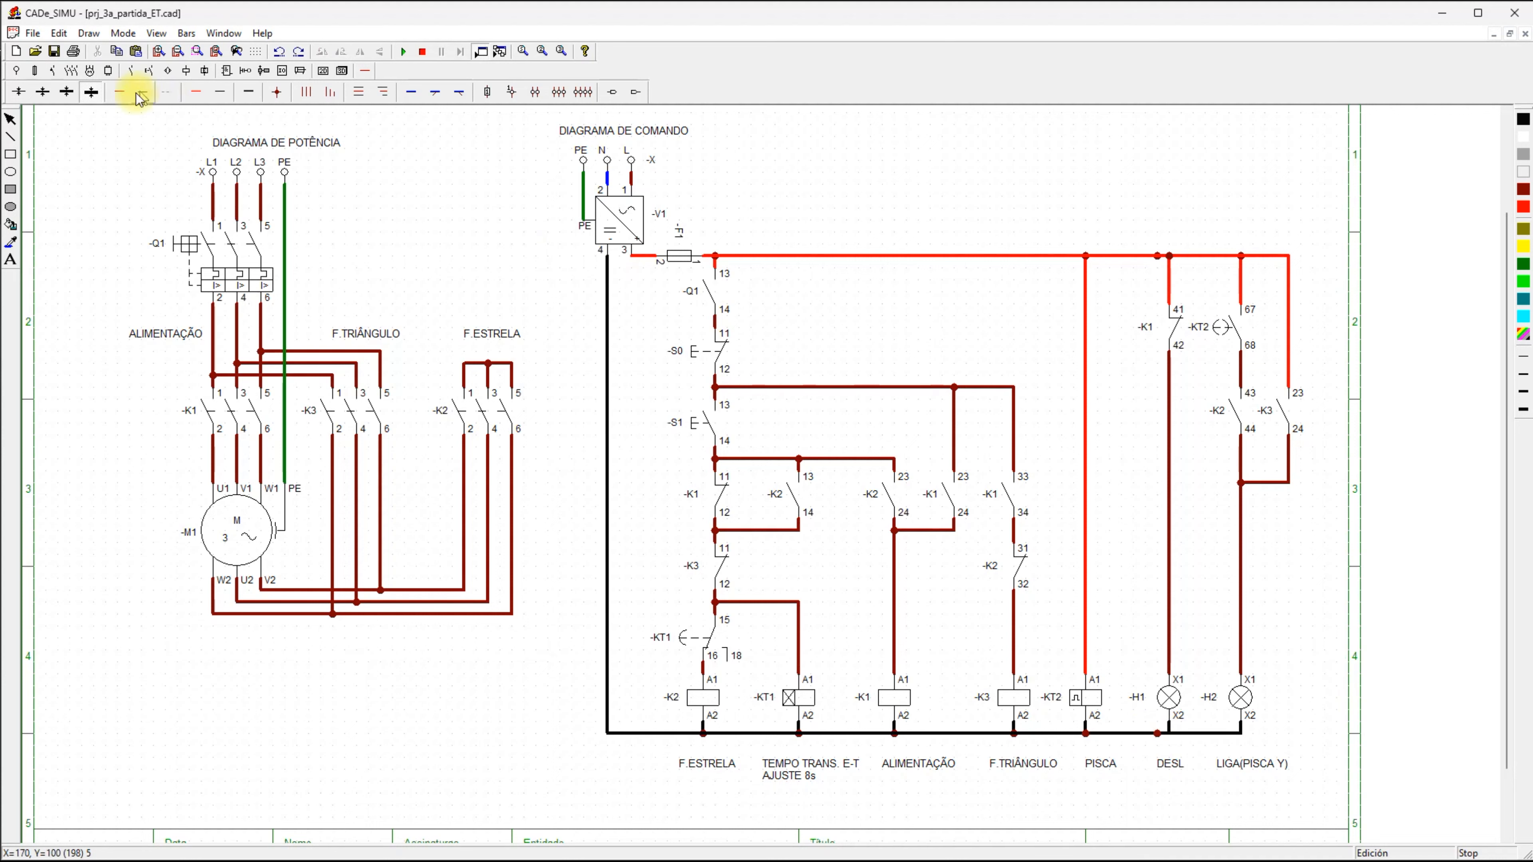
click(159, 52)
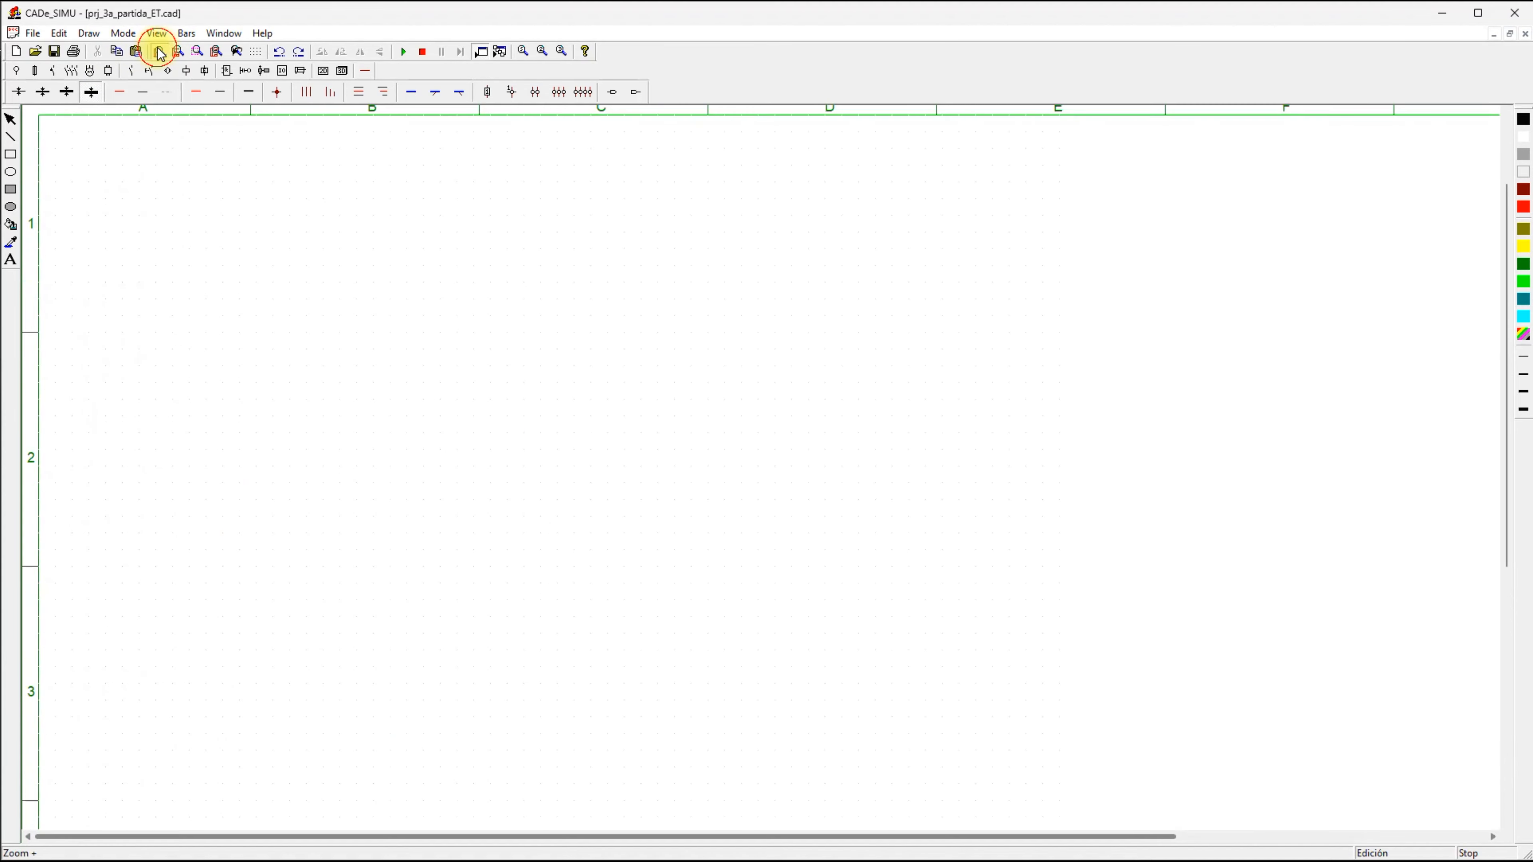
scroll(744, 313, down, 12)
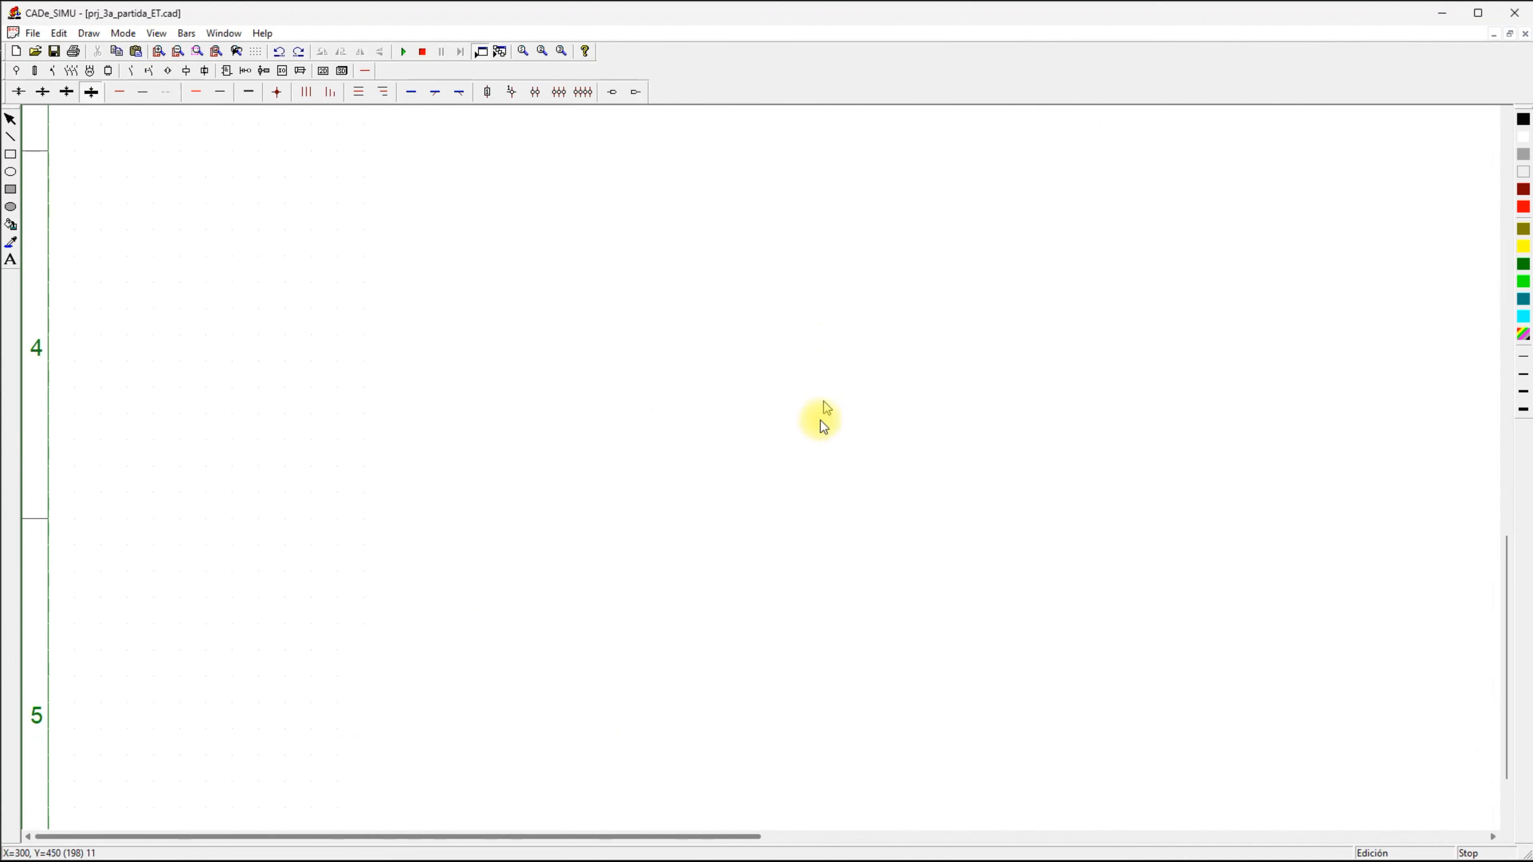
drag(689, 840, 1421, 838)
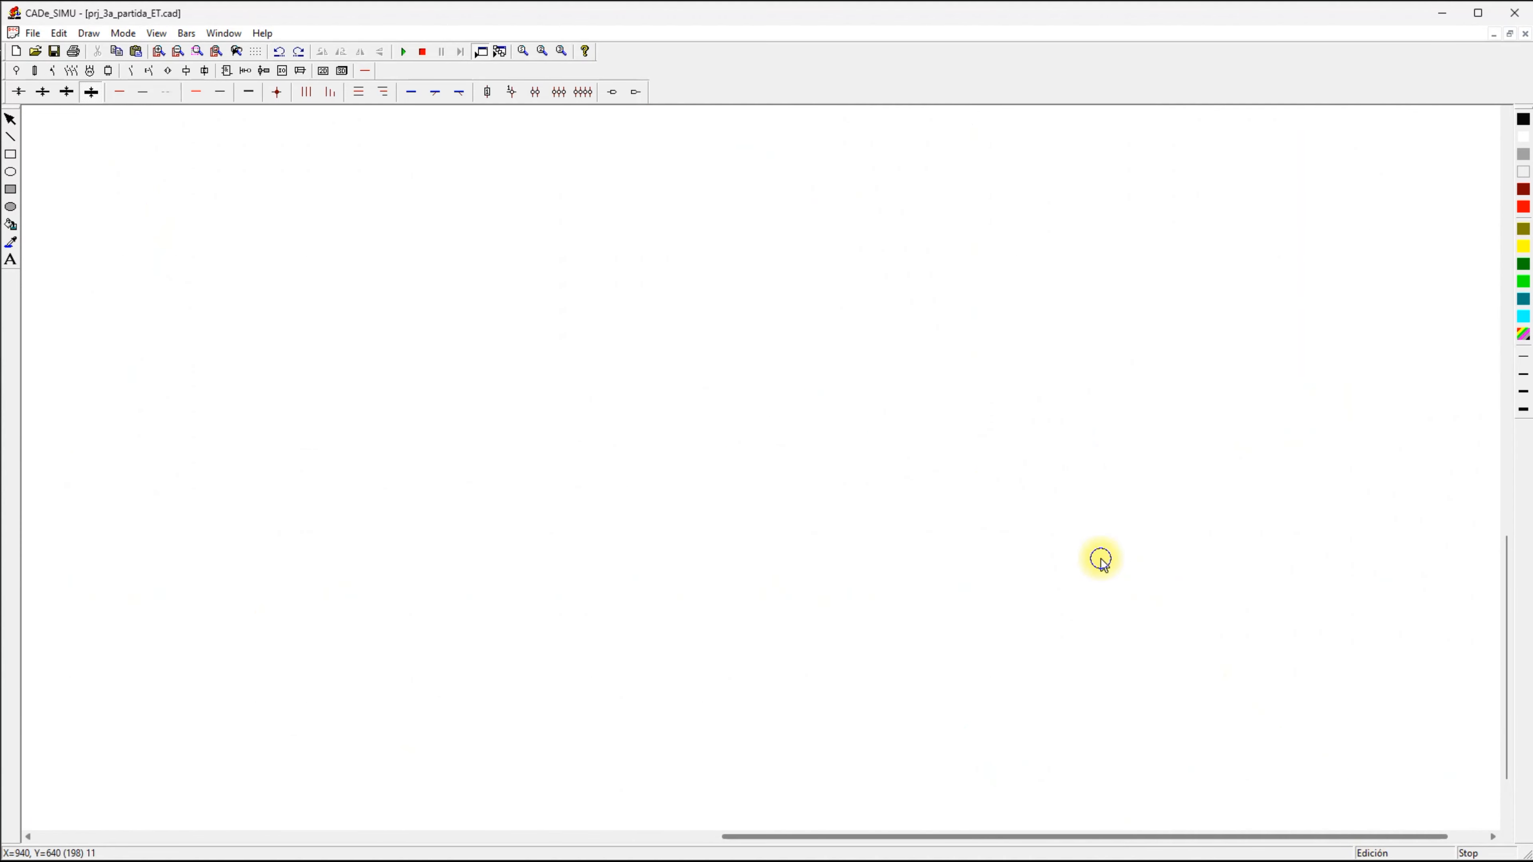
drag(1044, 467, 1369, 332)
drag(1070, 440, 1201, 569)
key(Delete)
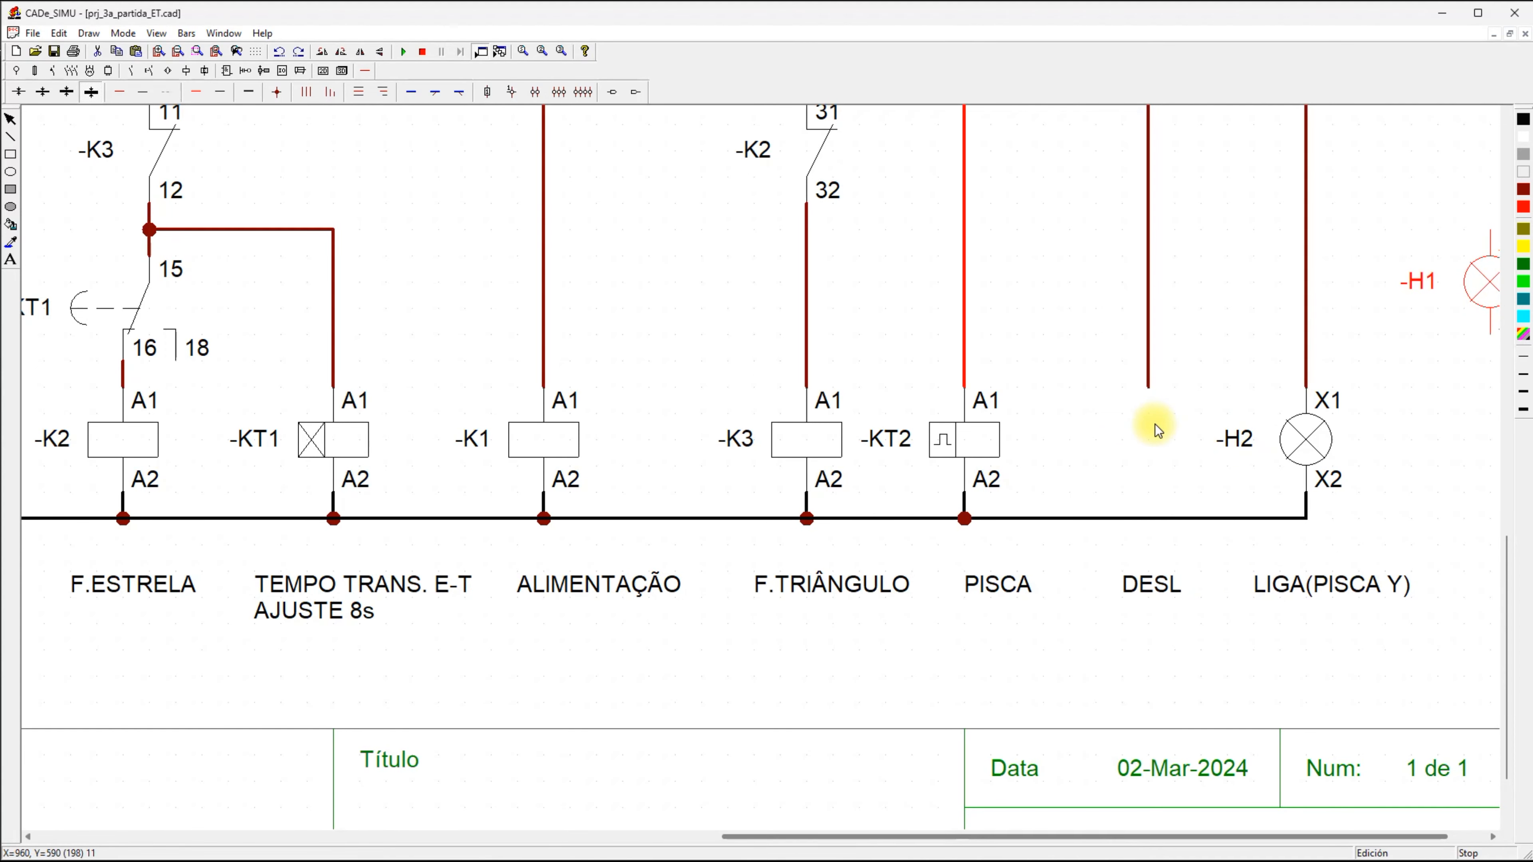
Move lamp H1 back into its branch and reconnect its X2 terminal to the black rail with a wire and junction.
drag(1485, 291, 1134, 444)
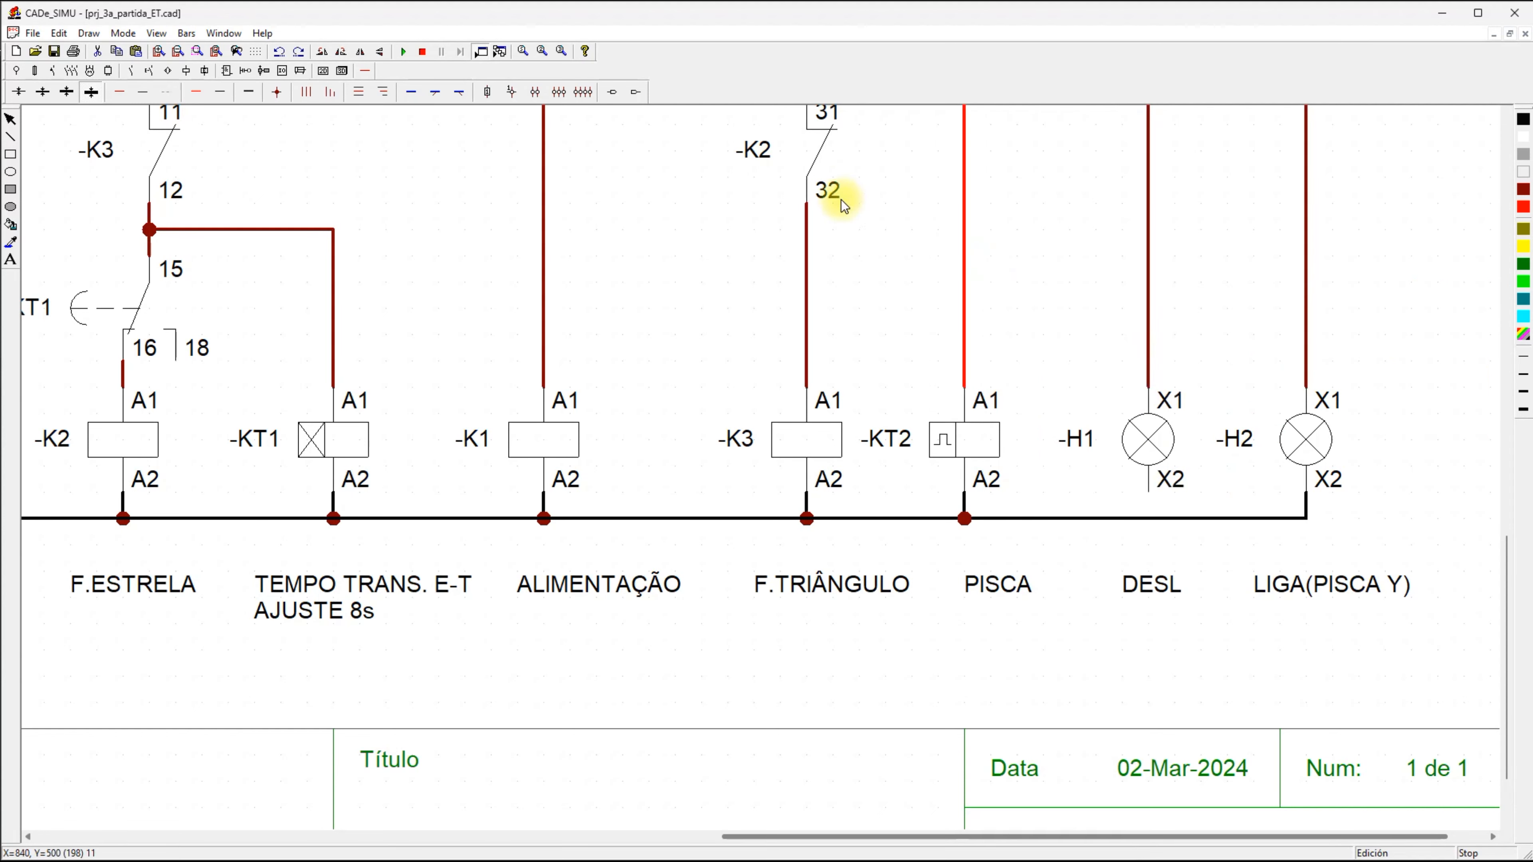
click(220, 92)
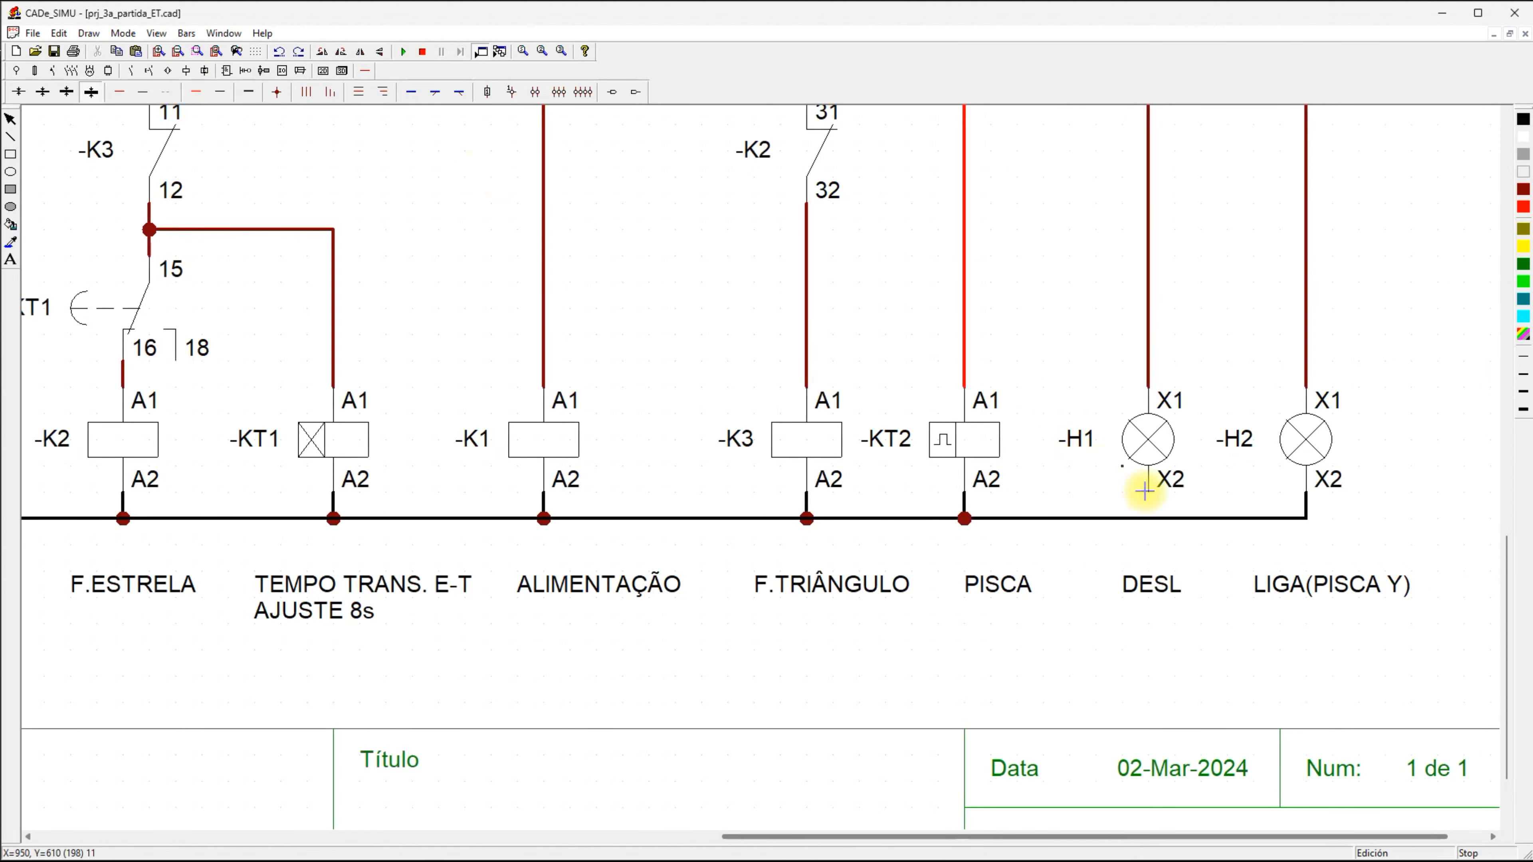
drag(1155, 500, 1150, 520)
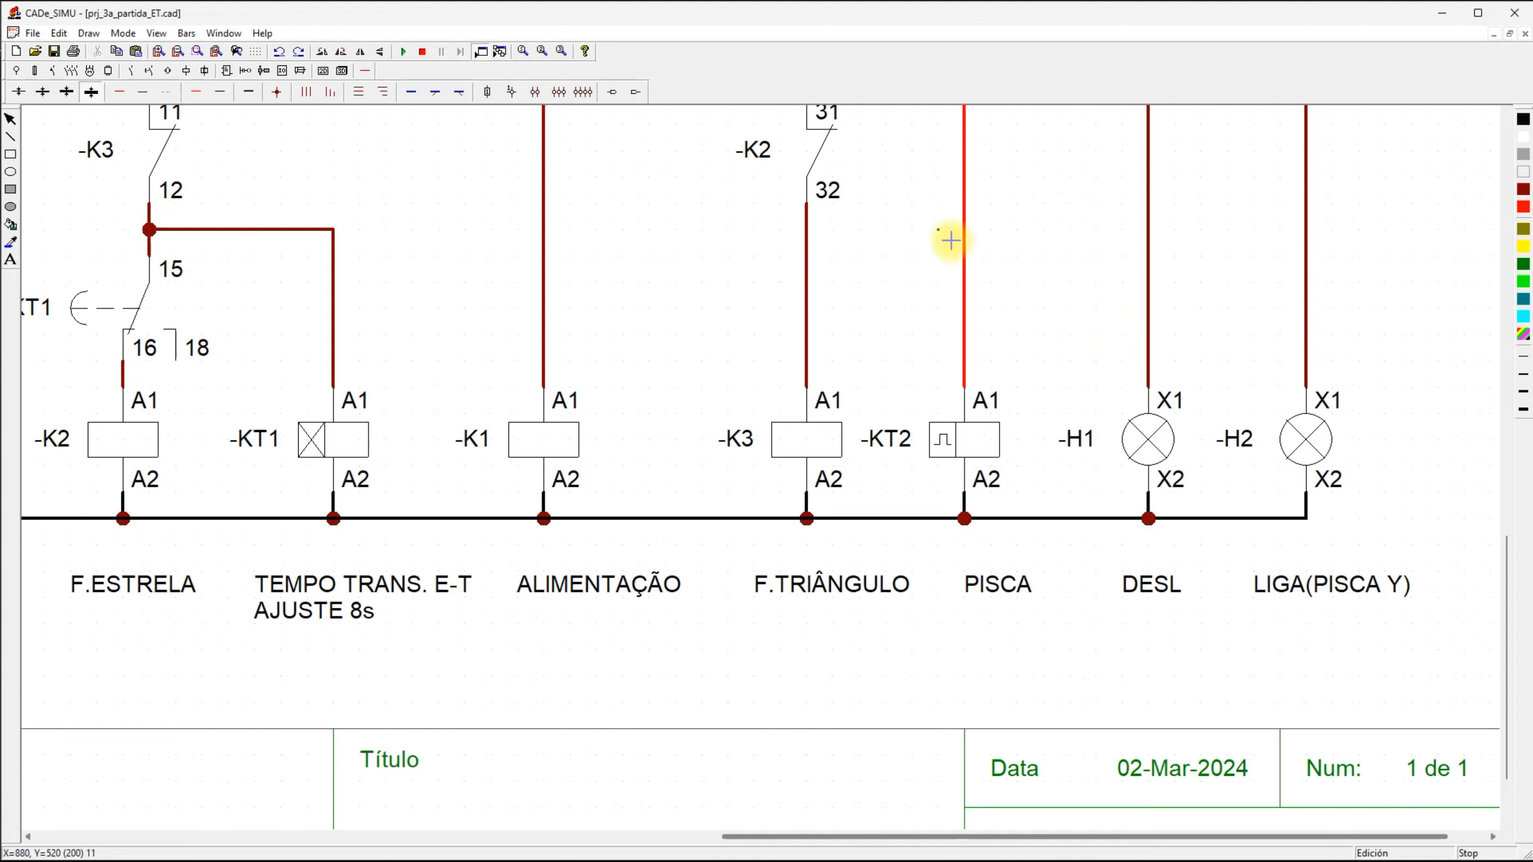
Replace the duplicate junctions on the red rail with a single junction directly above the K1 41-42 contact branch.
click(178, 52)
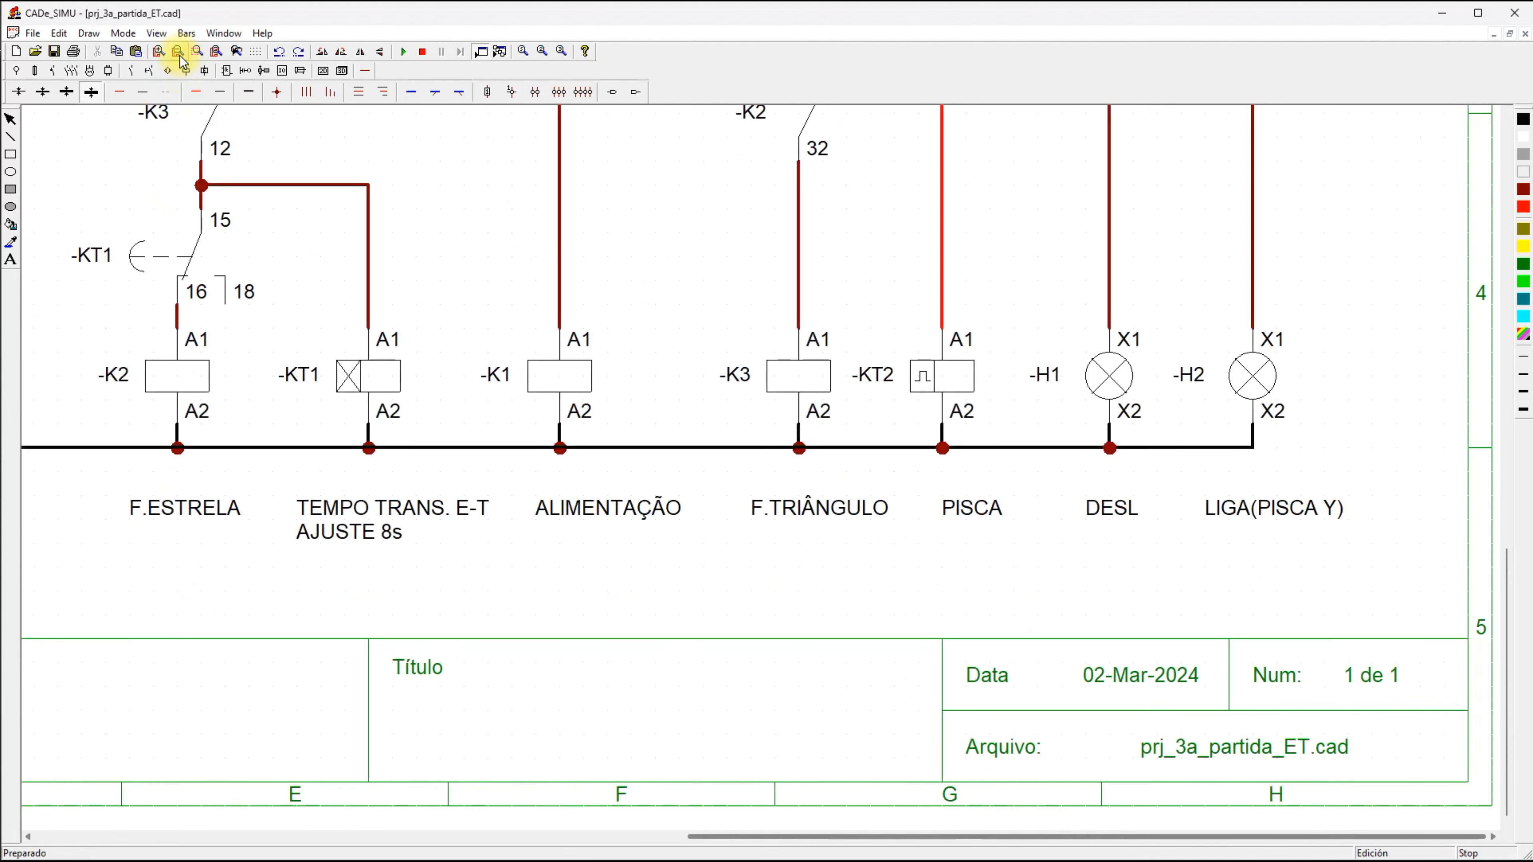
scroll(715, 203, up, 10)
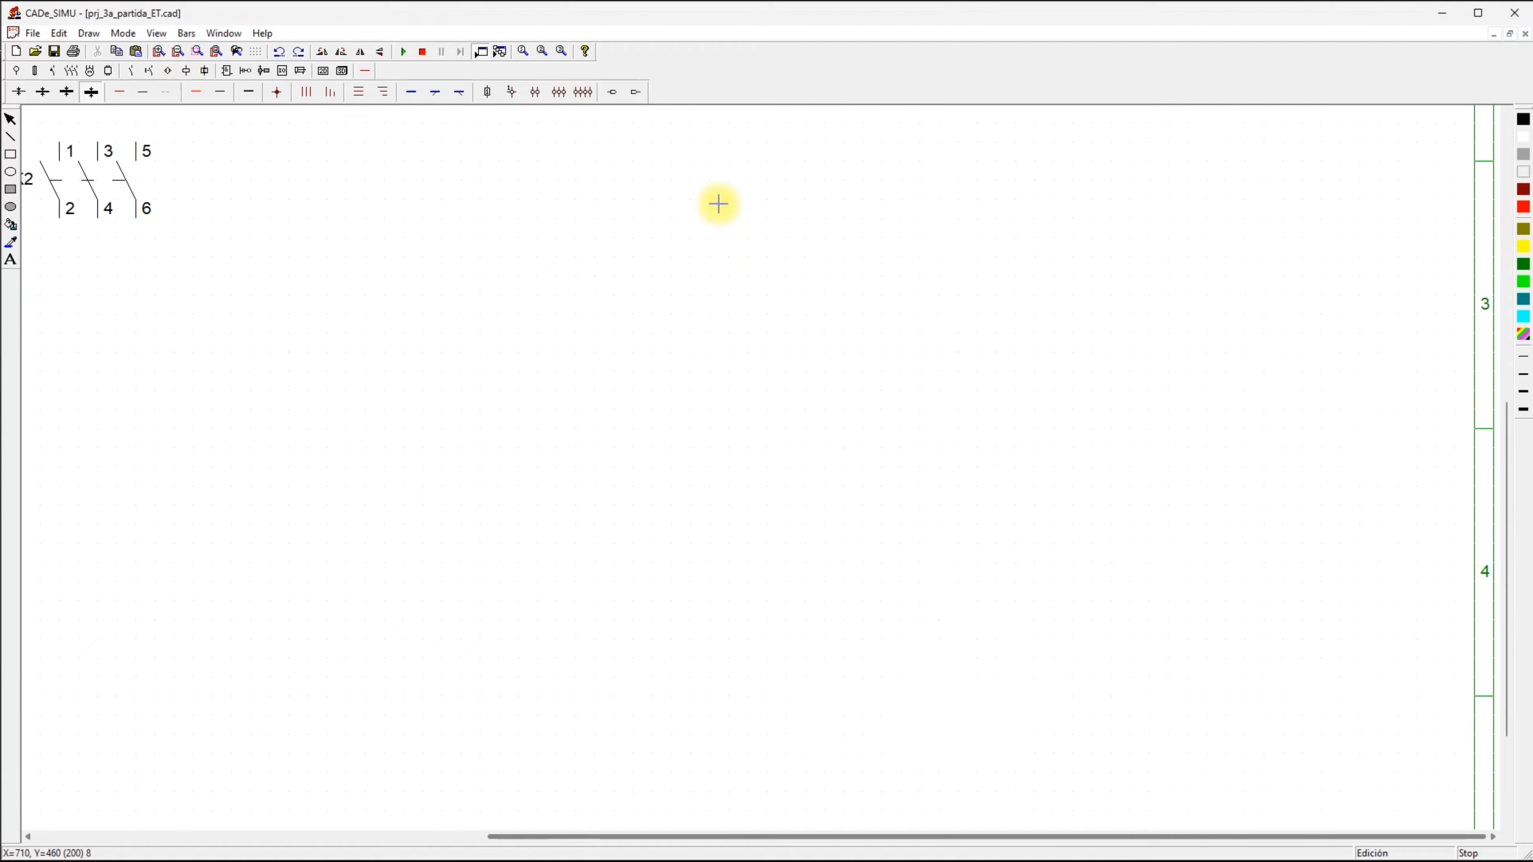
scroll(718, 204, up, 2)
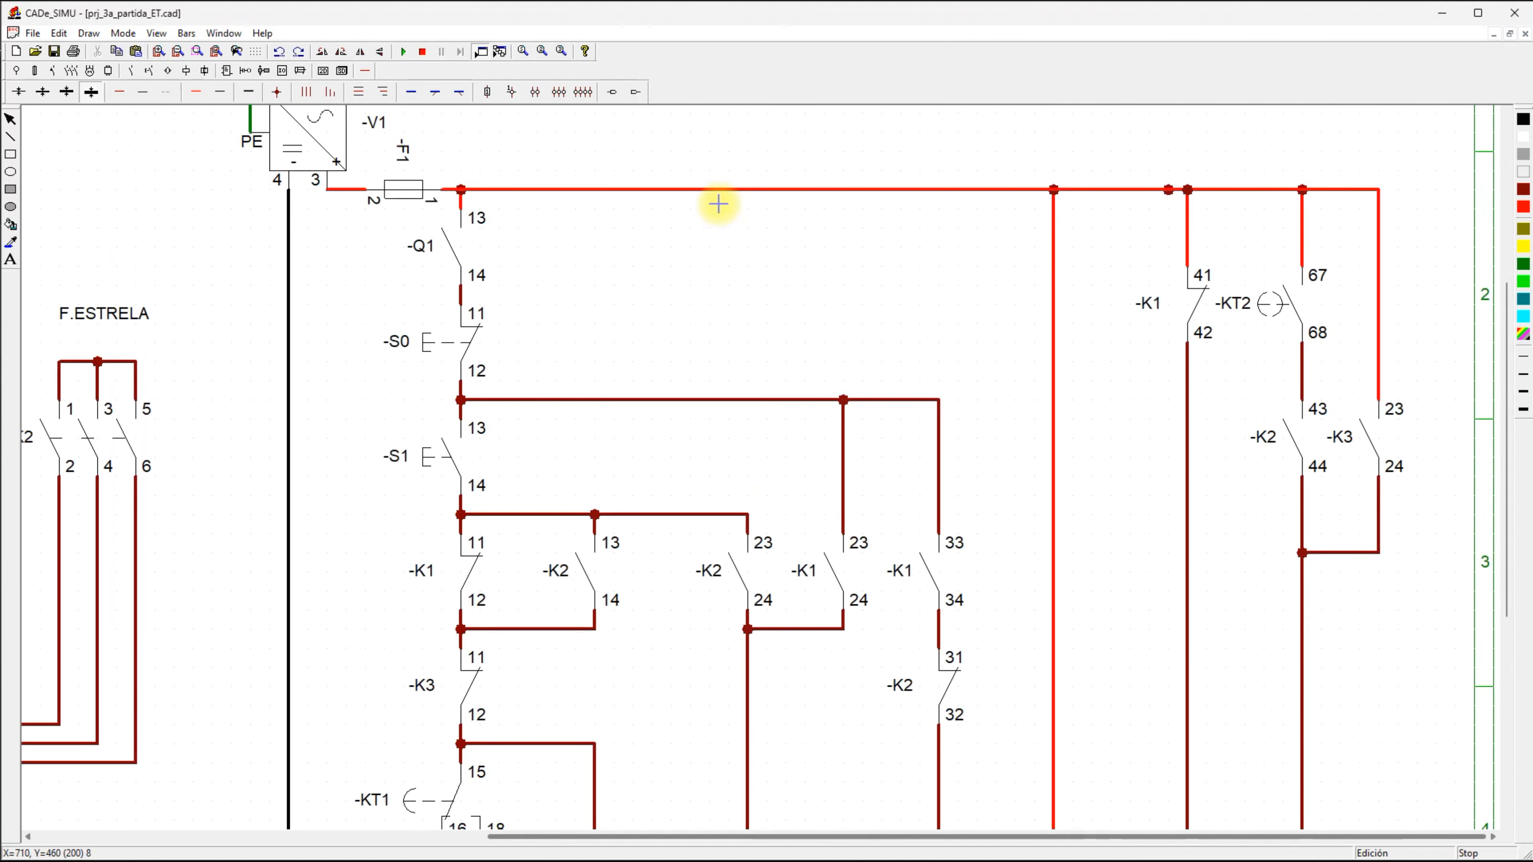
scroll(718, 204, up, 4)
drag(1111, 323, 1218, 393)
key(Delete)
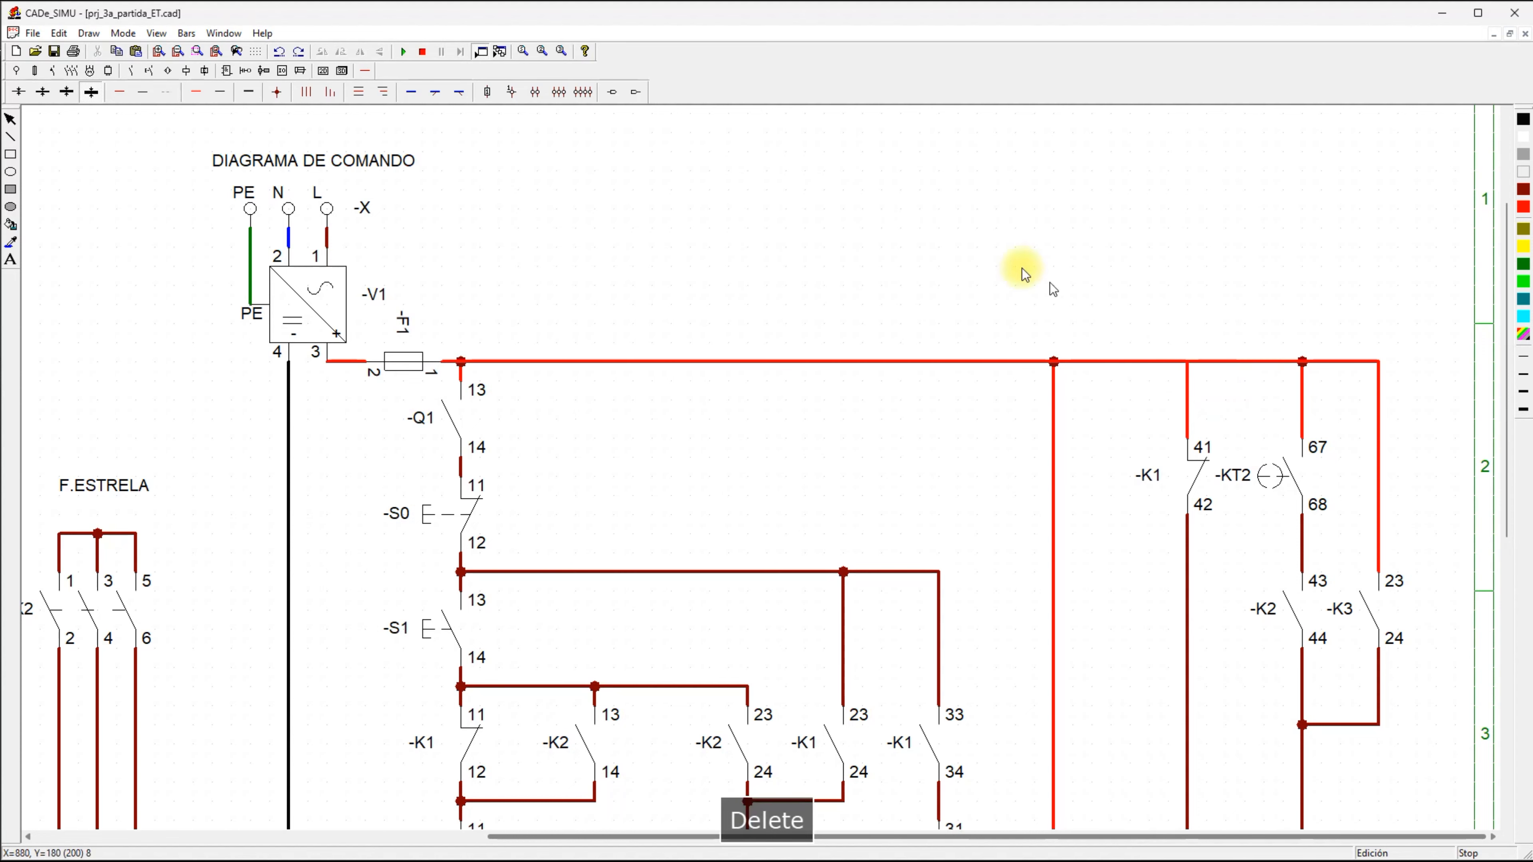
click(277, 92)
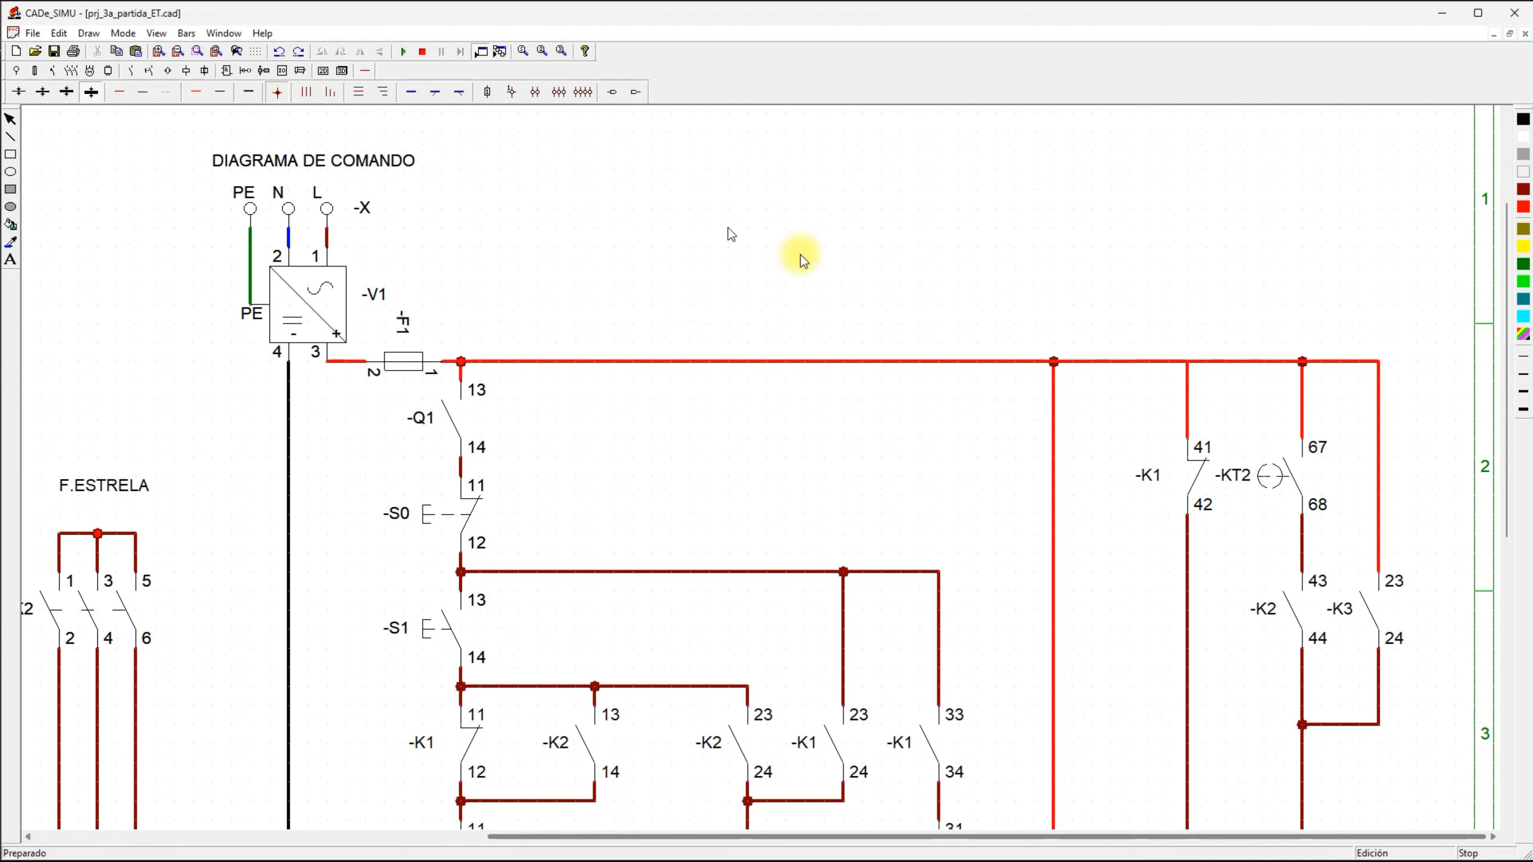
click(1194, 363)
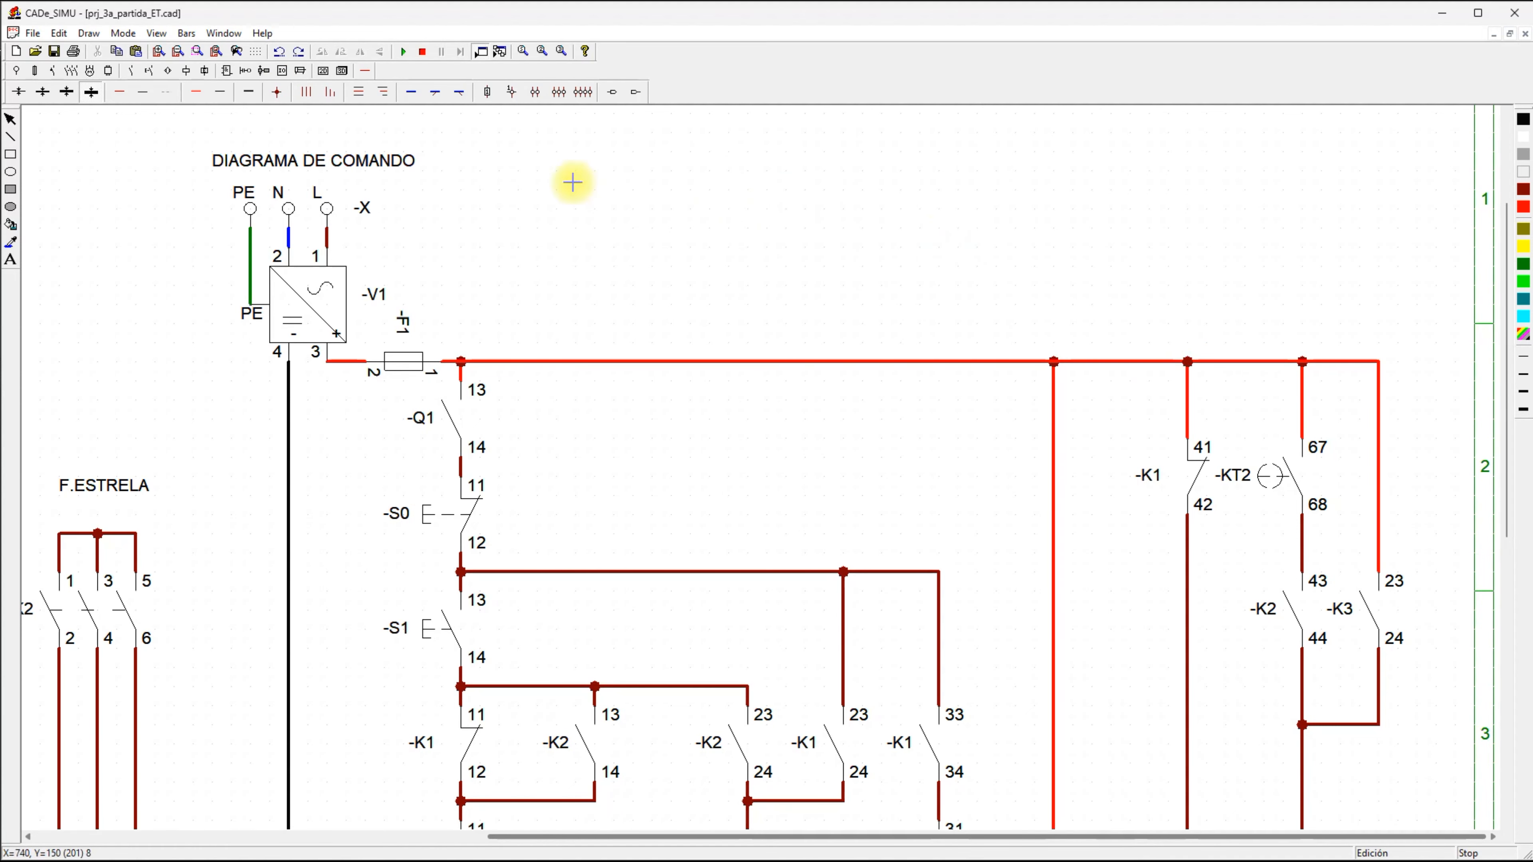
Start the simulation, close motor circuit breaker Q1 and actuate S1 to start the motor.
click(179, 52)
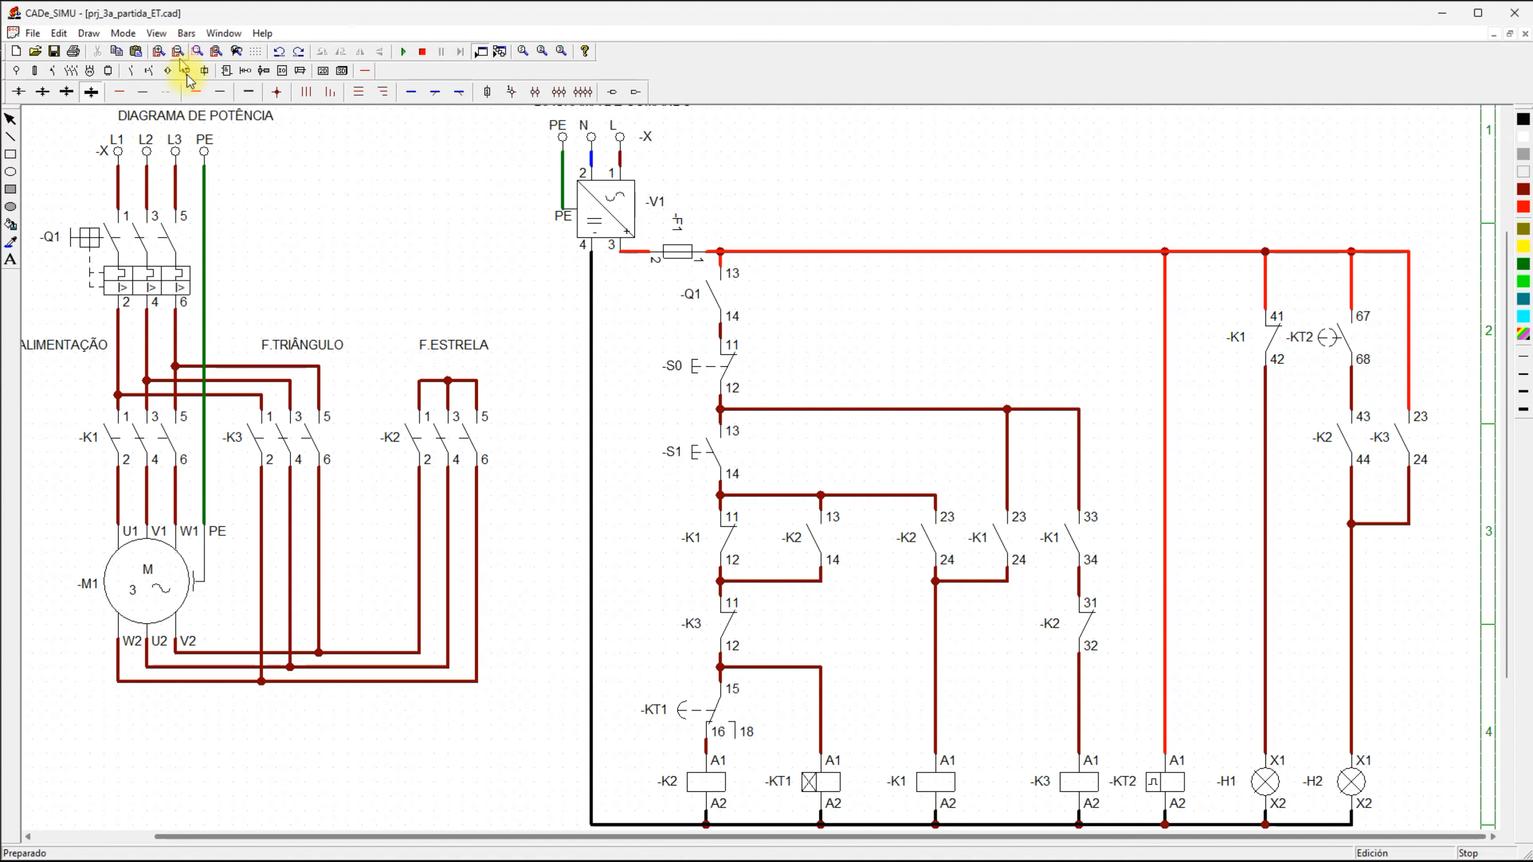
click(403, 52)
click(700, 453)
click(80, 241)
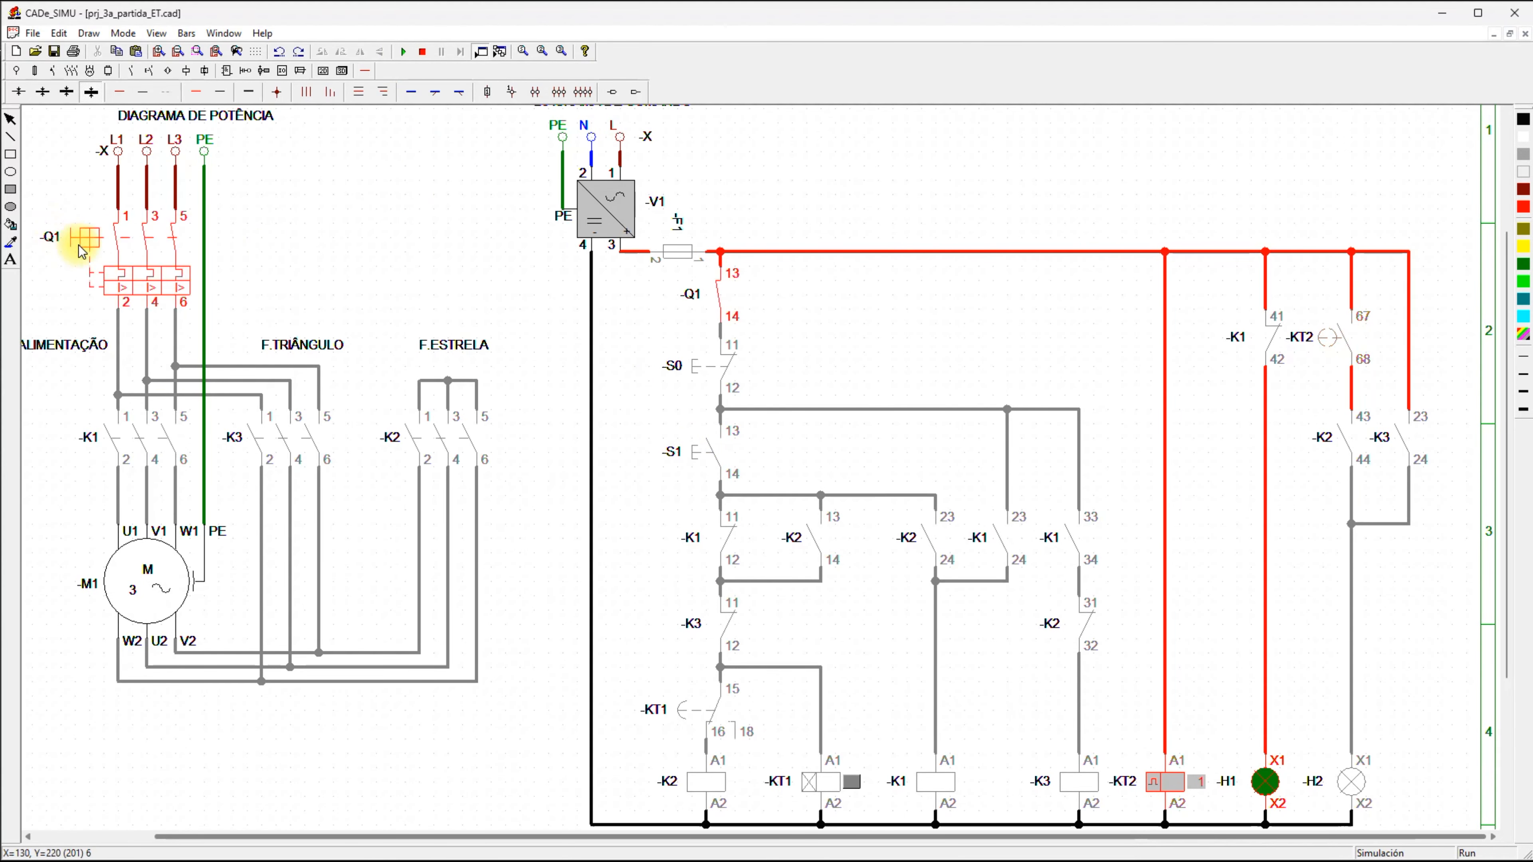
click(699, 456)
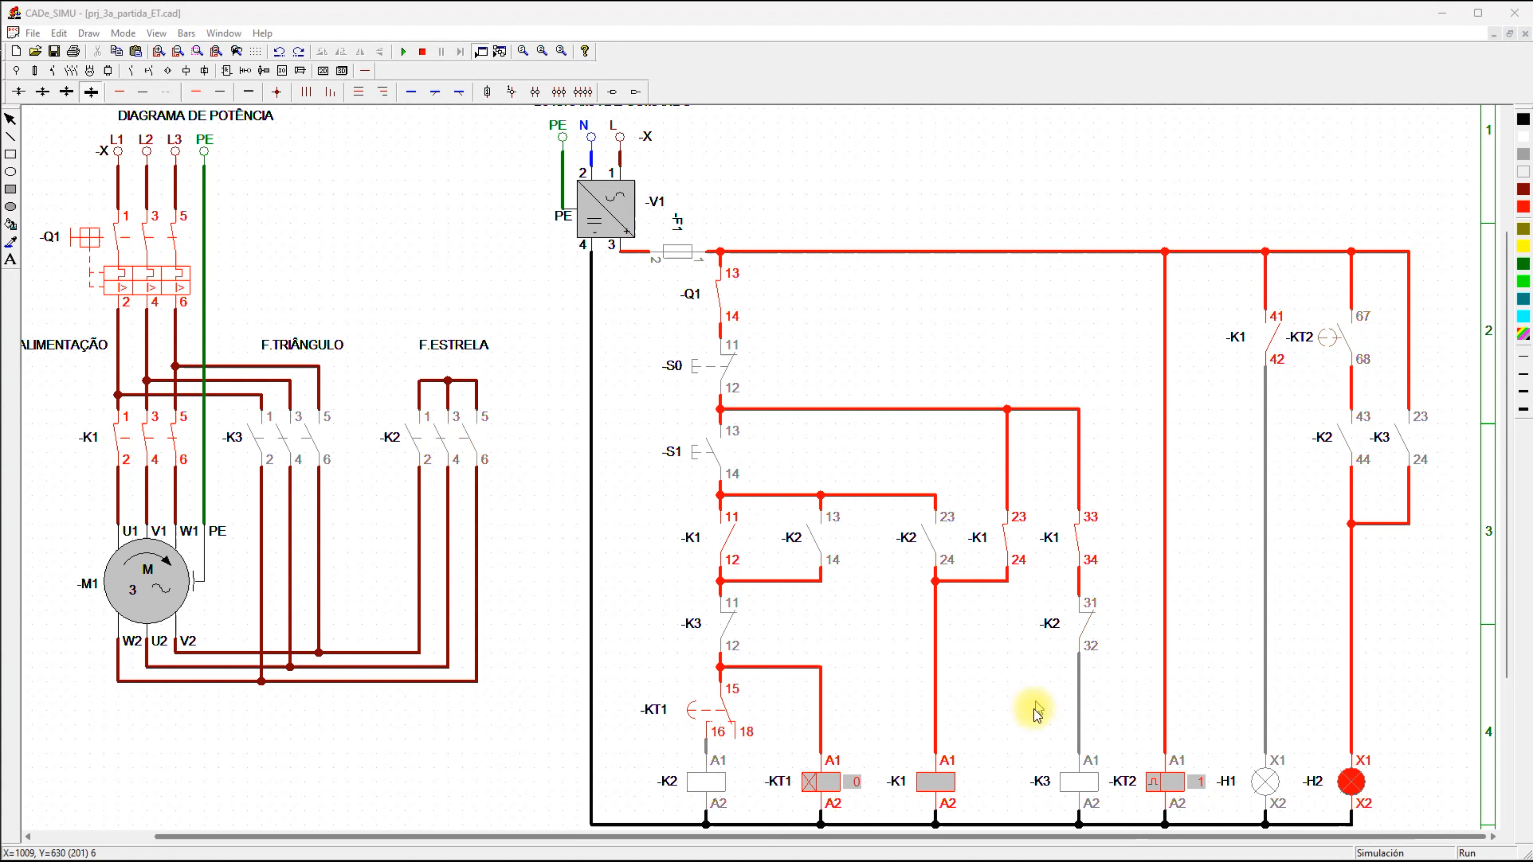
drag(1060, 770, 347, 453)
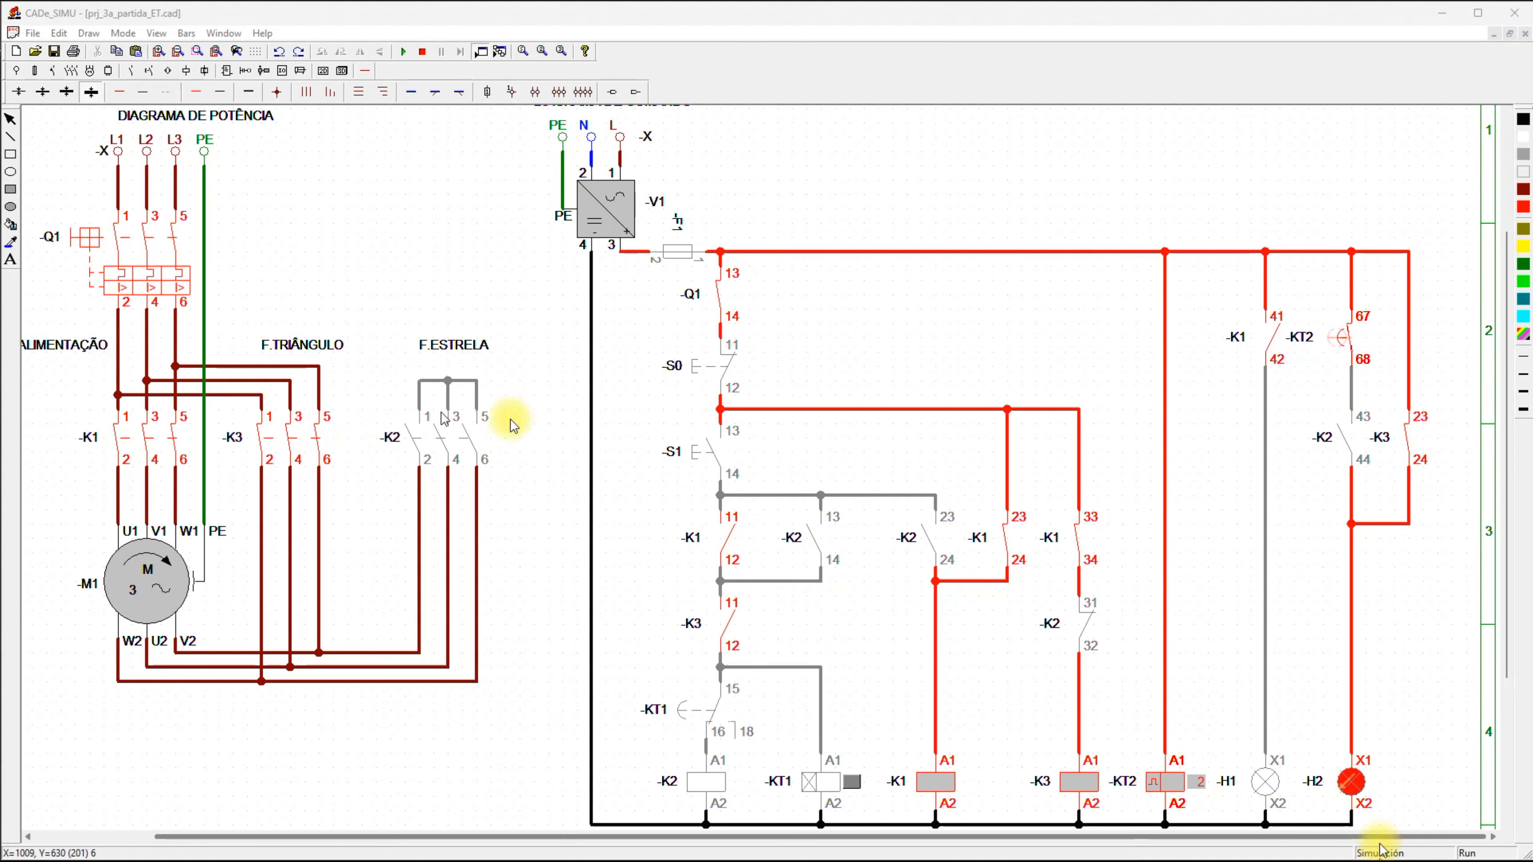
drag(221, 311, 514, 495)
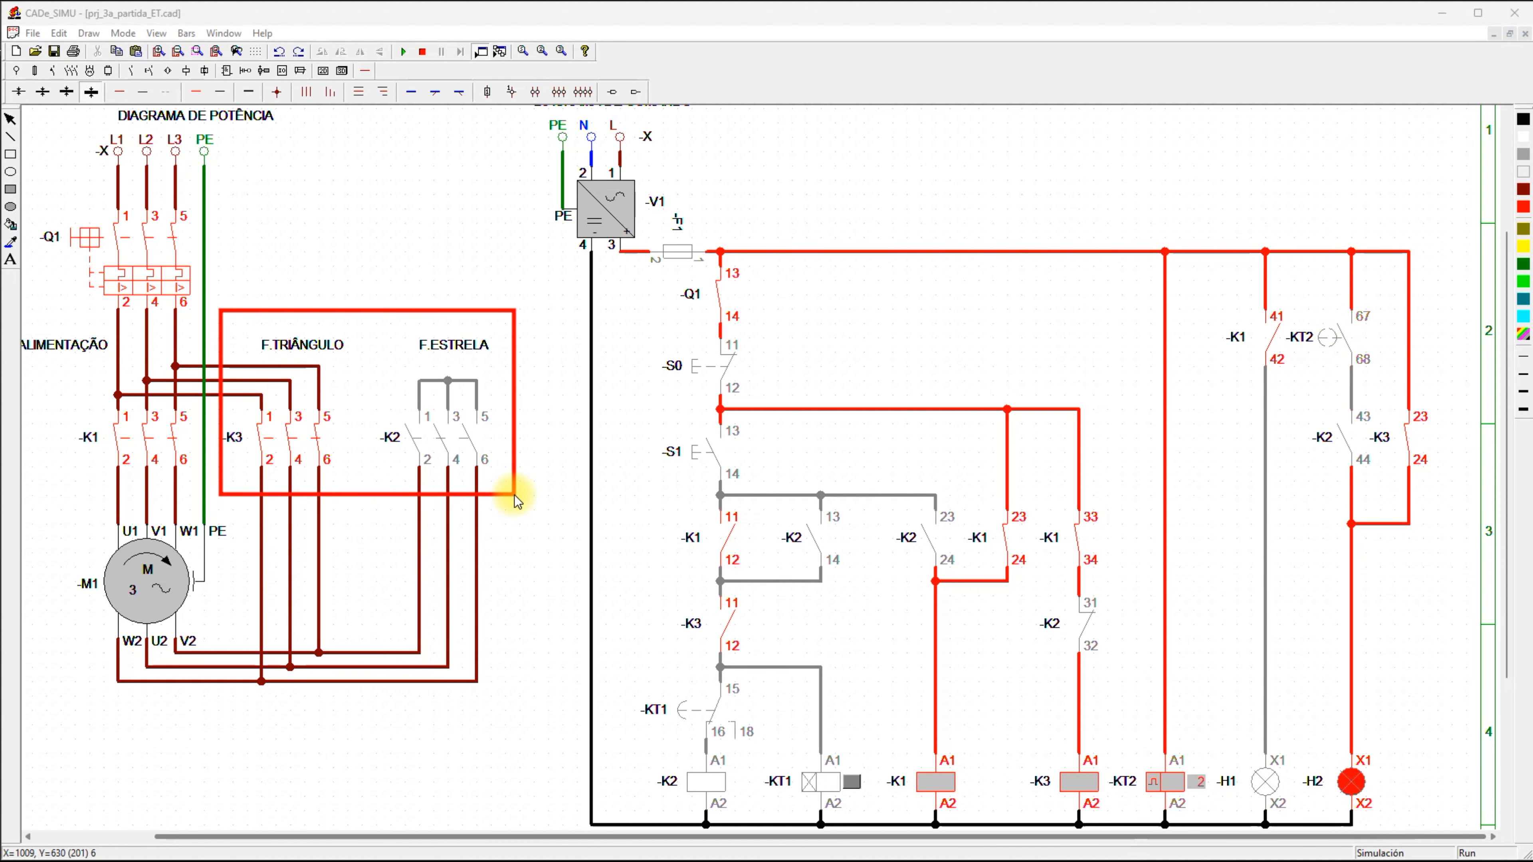
drag(662, 586, 1143, 664)
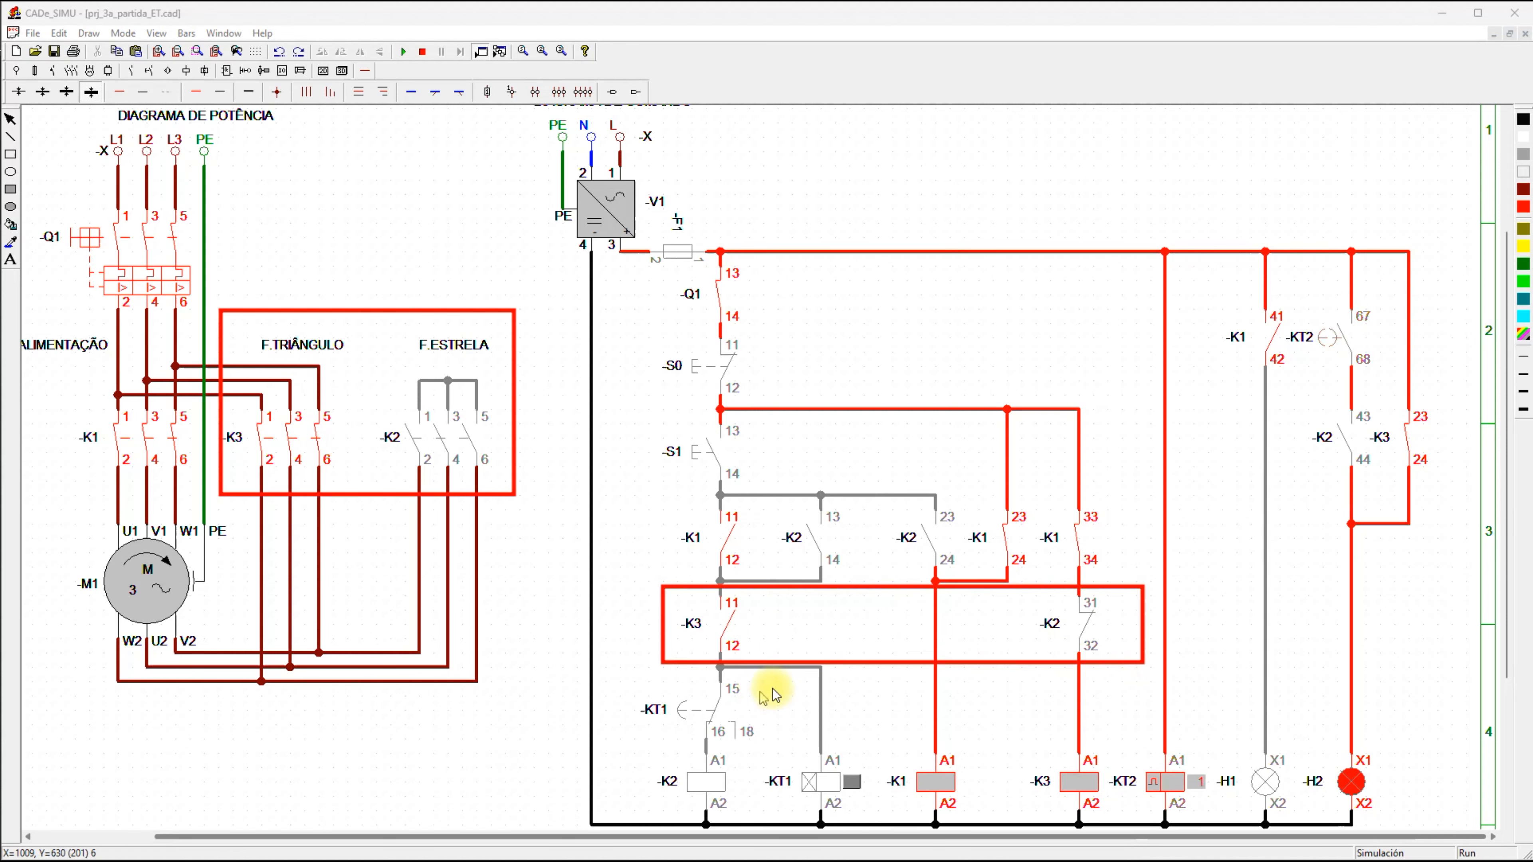
key(e)
mouse_move(727, 776)
mouse_down()
mouse_move(925, 677)
mouse_move(1081, 627)
mouse_up()
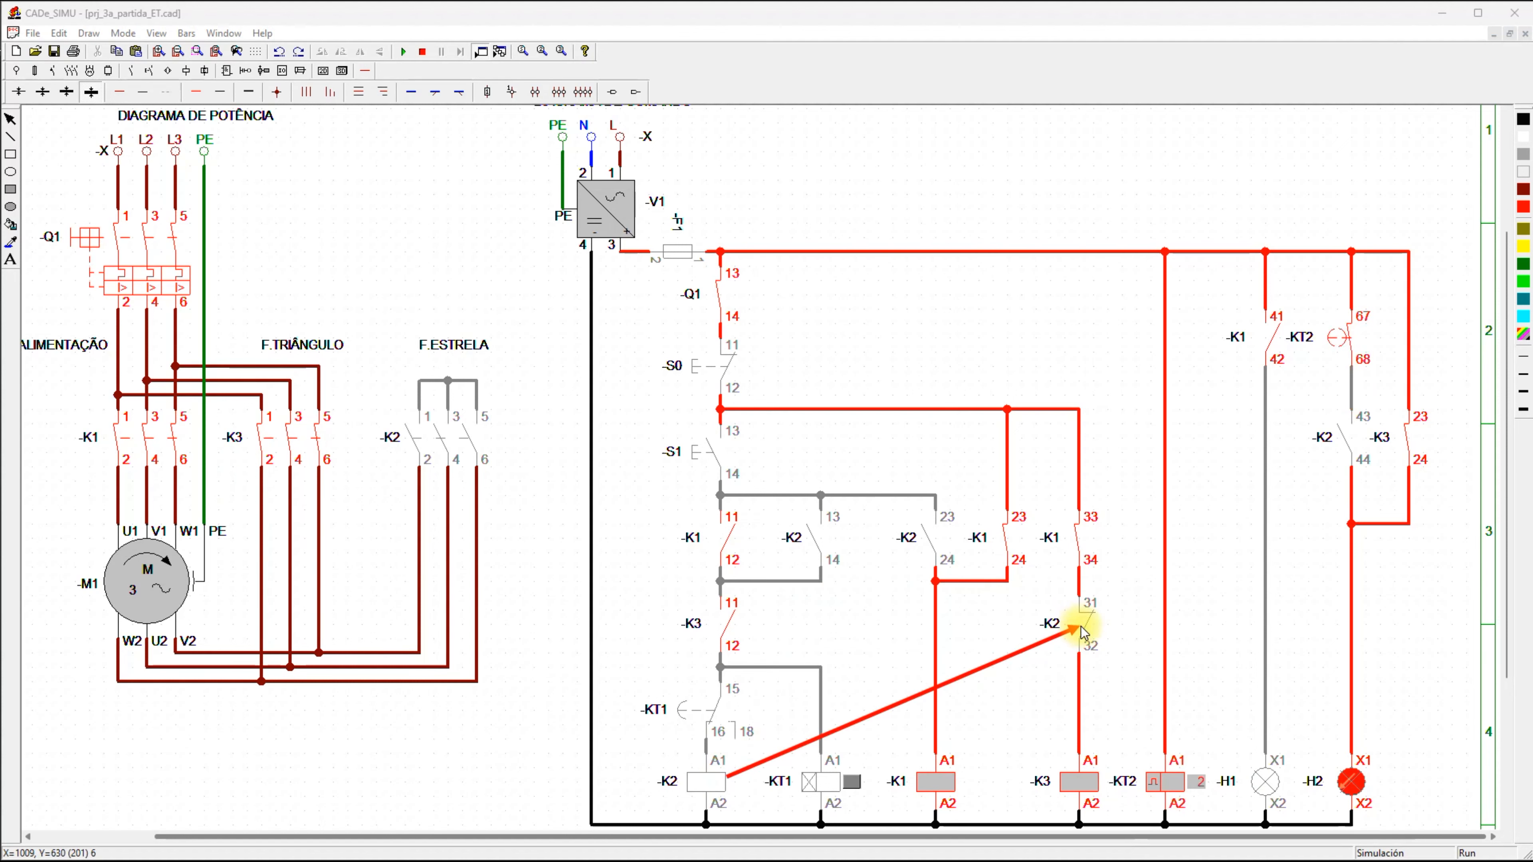
drag(1061, 774, 742, 625)
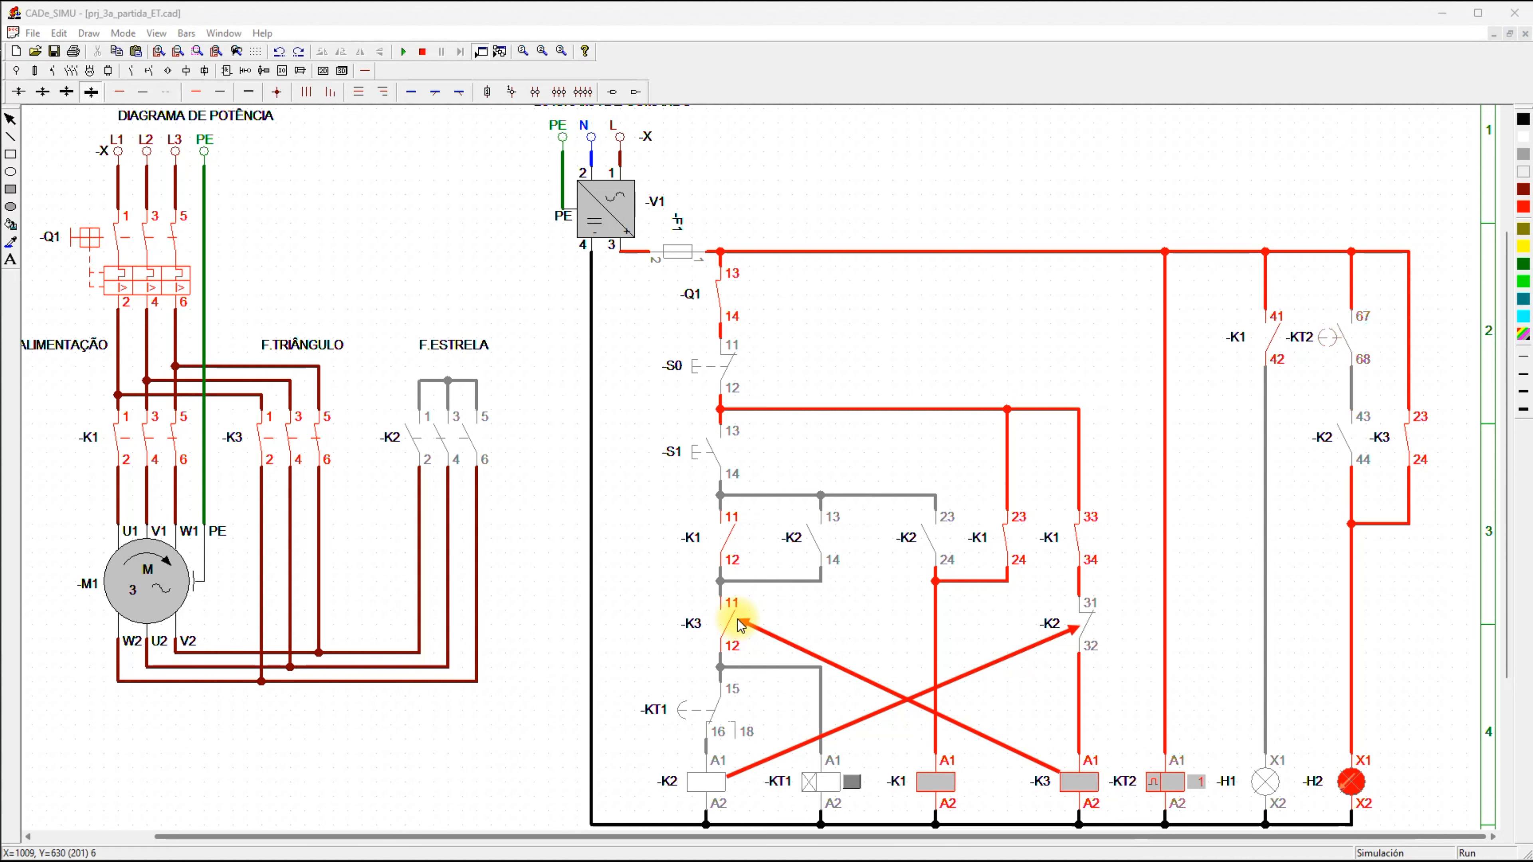
drag(625, 471, 717, 534)
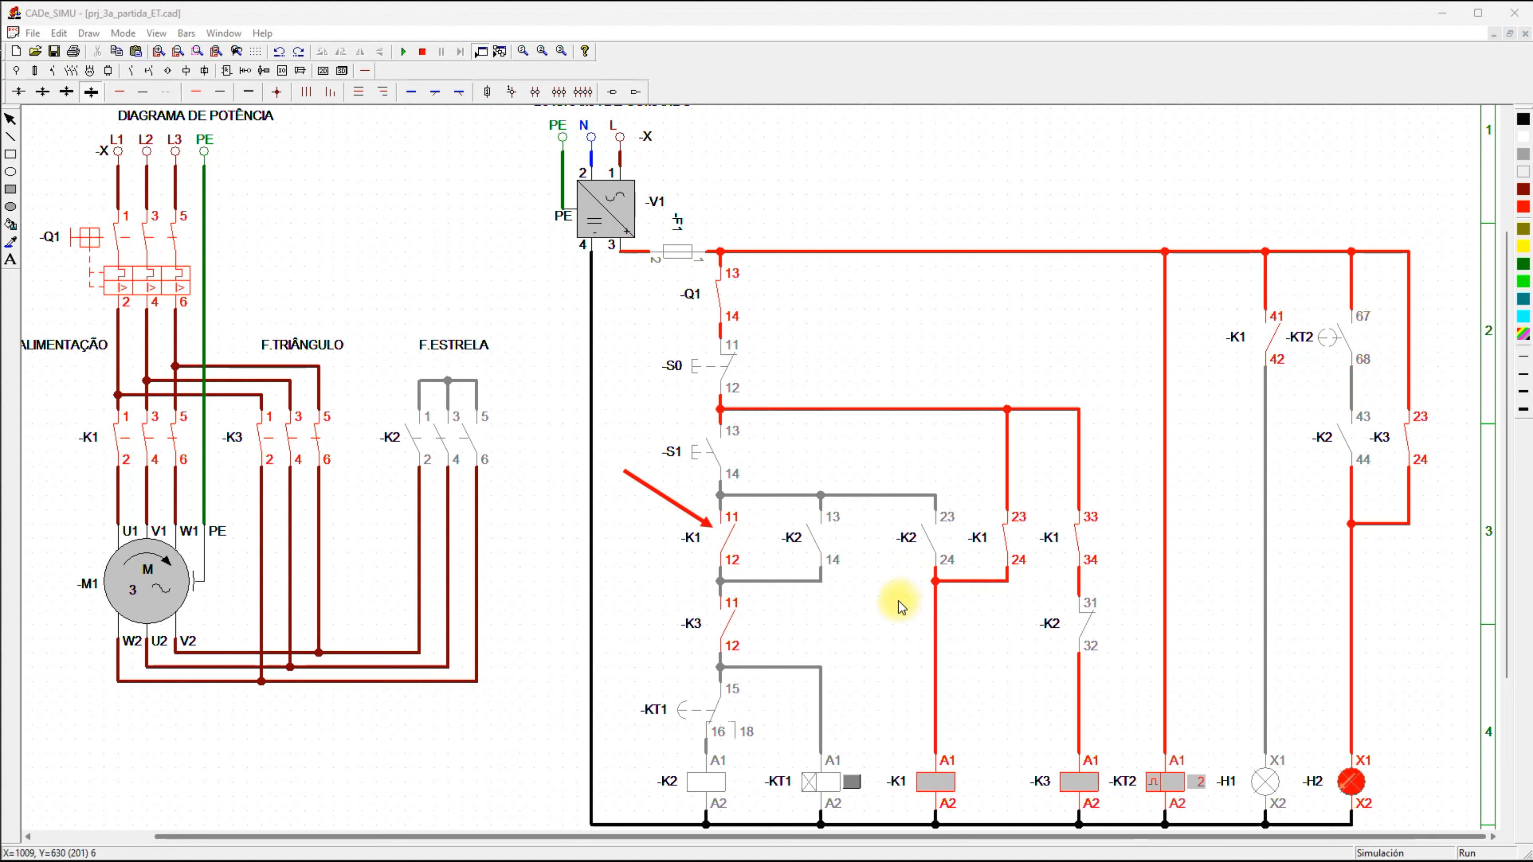